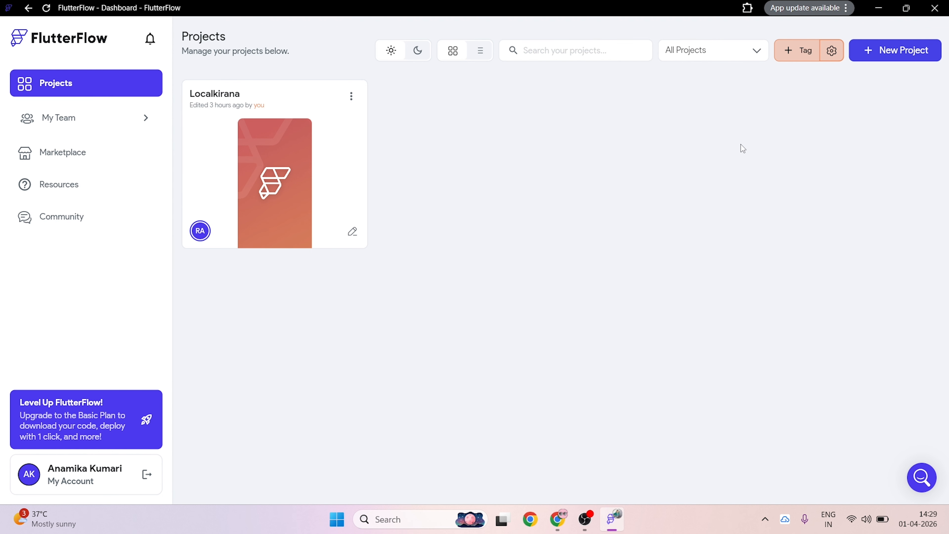
Step: Create a new blank project named "College Notes APP" and start building it
left_click(890, 46)
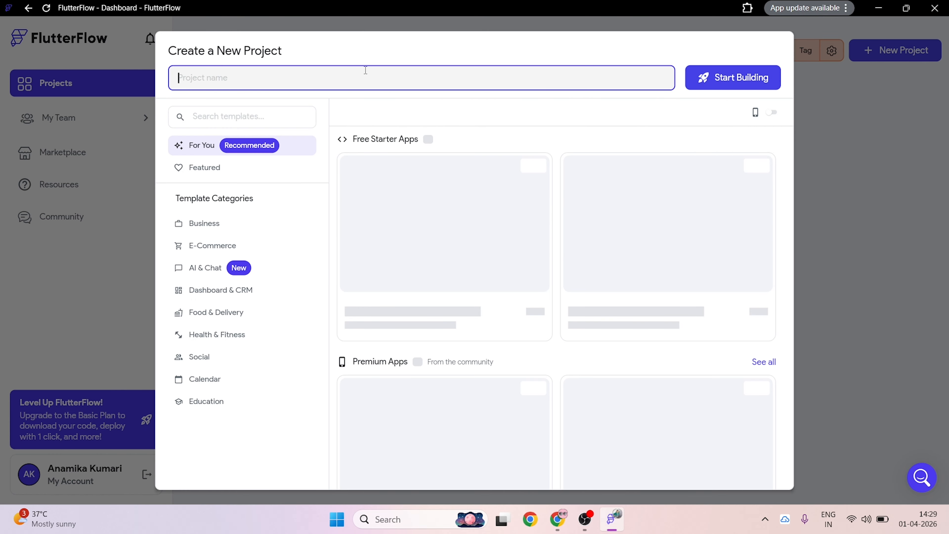
type("Col")
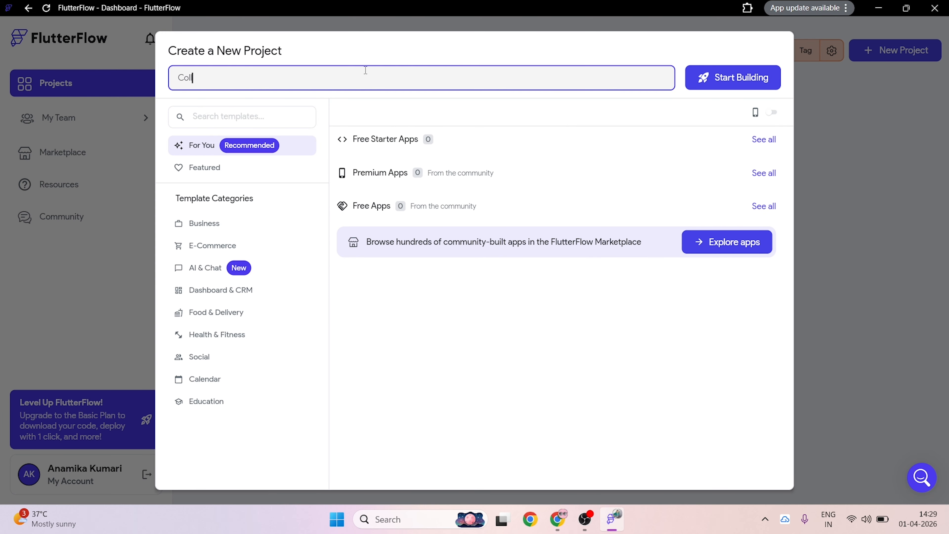
type("lege Notes APP")
left_click(728, 77)
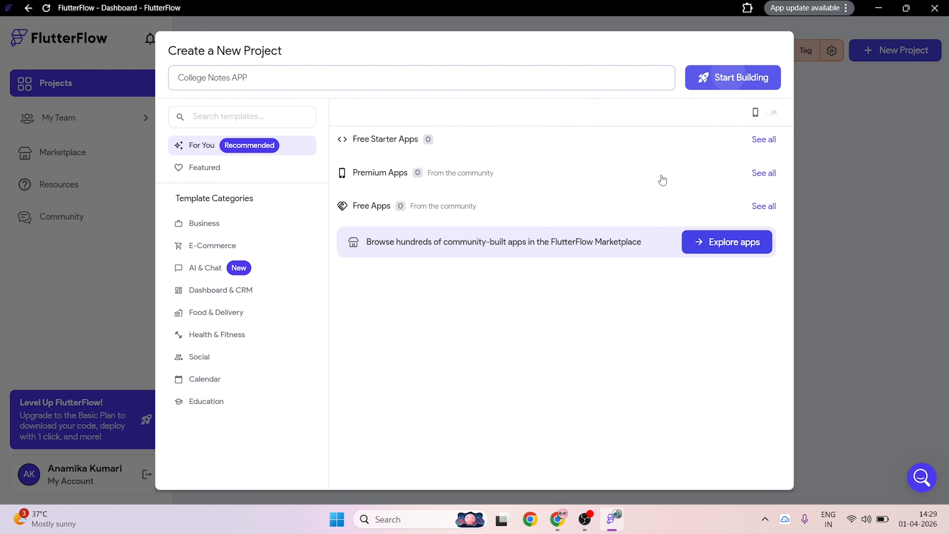
left_click(734, 80)
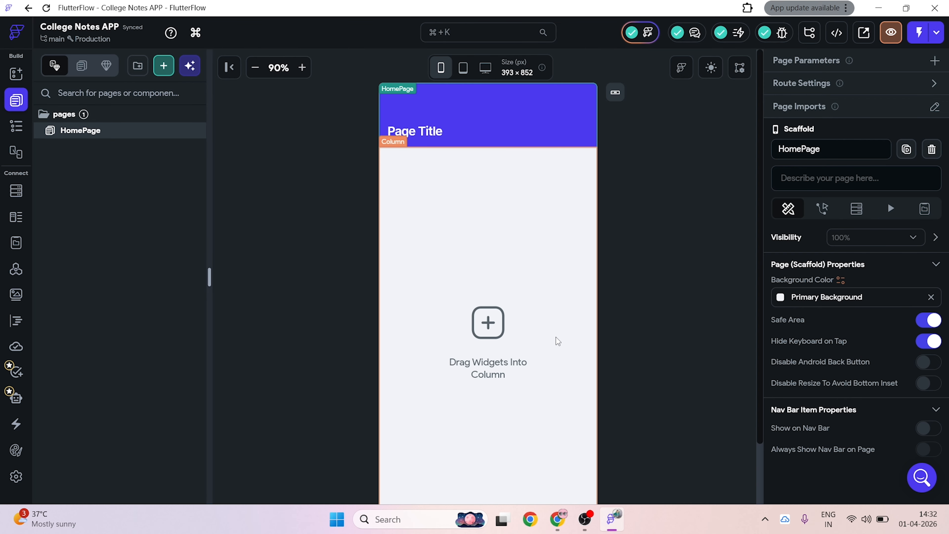
Step: Show the widget tree of HomePage and select the page's AppBar
left_click(11, 127)
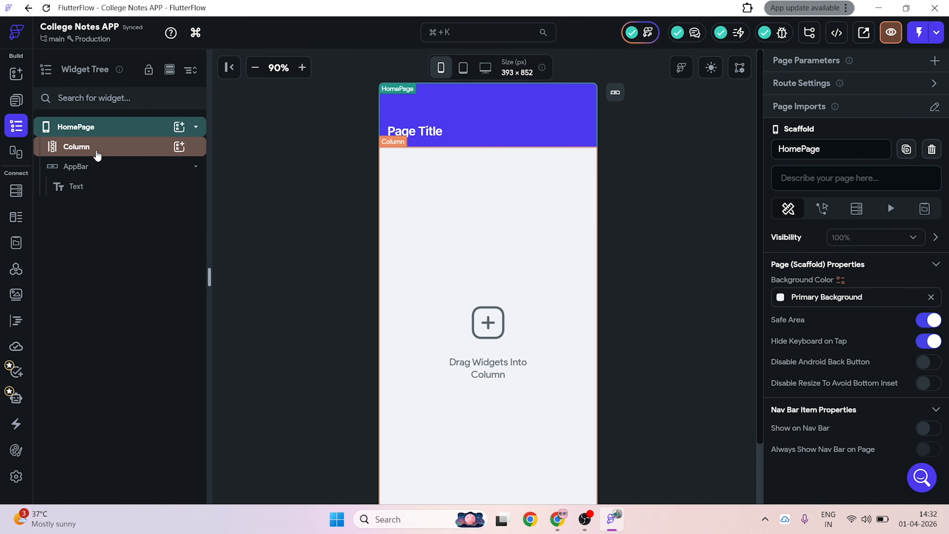
left_click(416, 135)
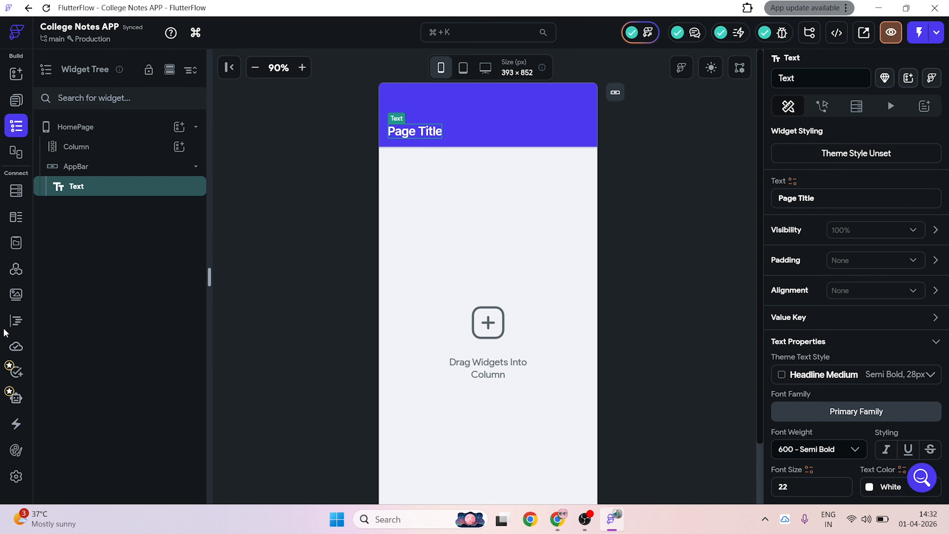
left_click(444, 140)
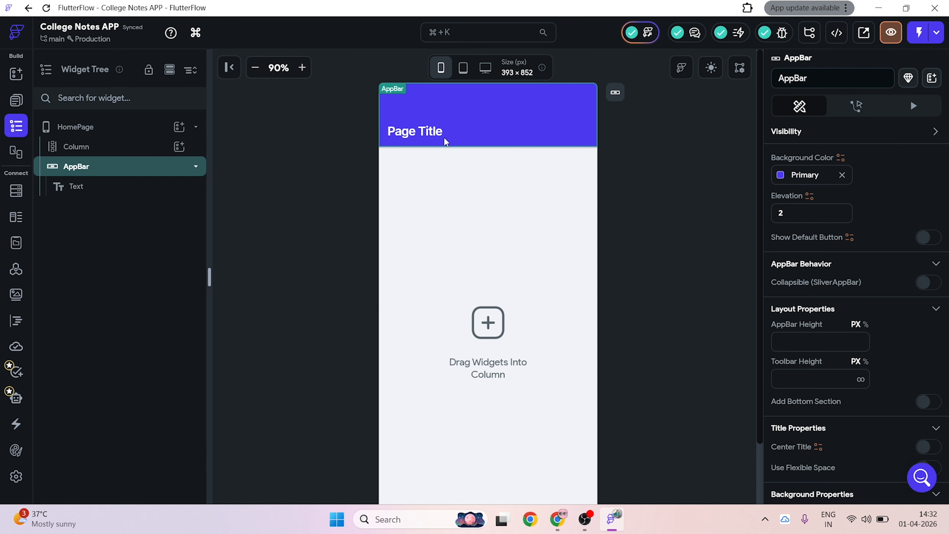
Step: Delete the AppBar from HomePage and undo the deletion
right_click(86, 176)
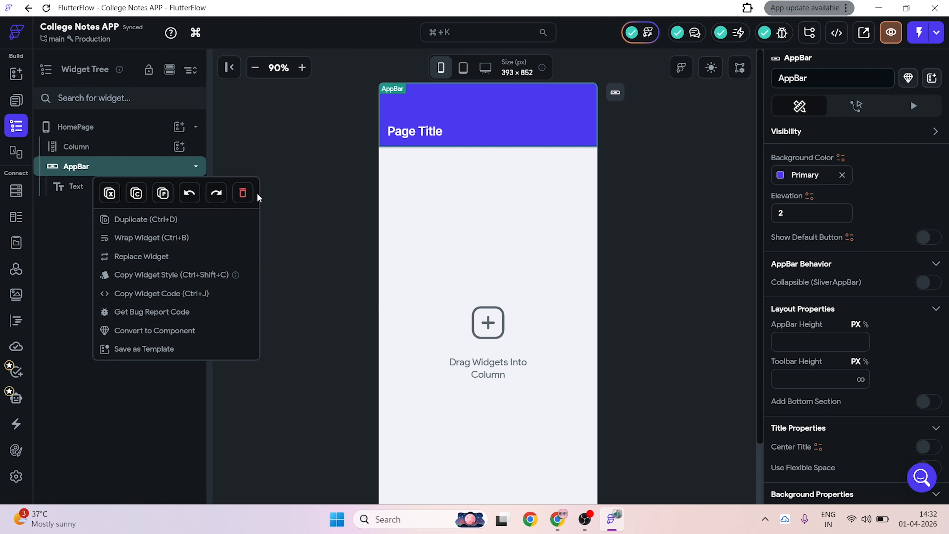
left_click(243, 193)
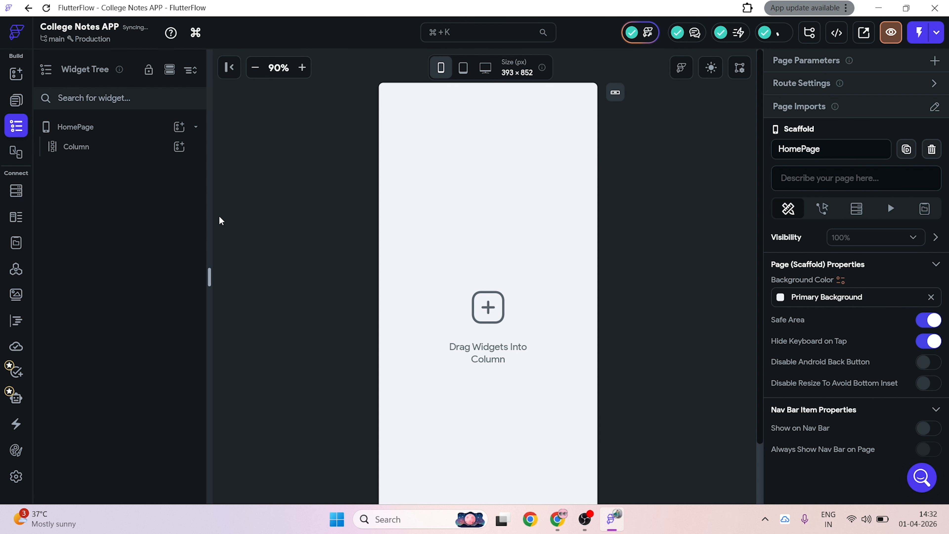
key("ctrl+z")
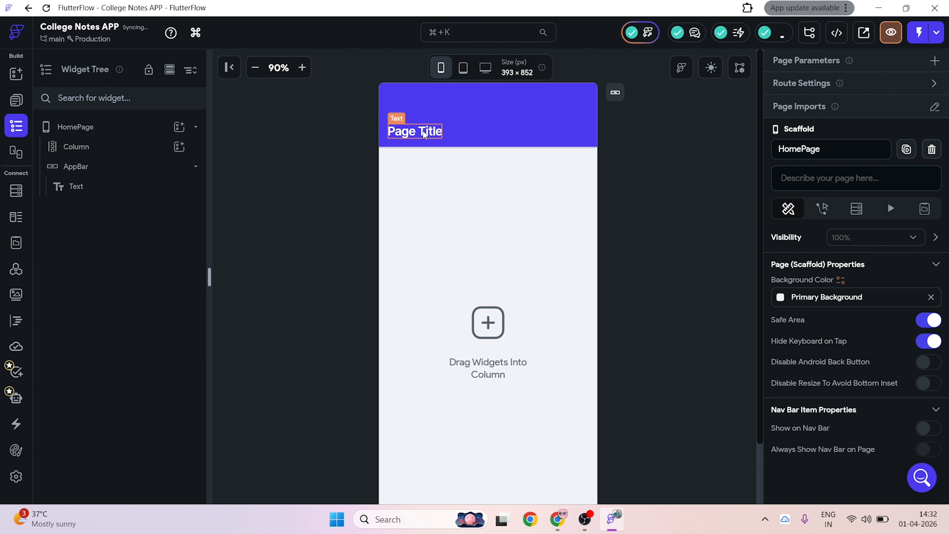
Step: Change the AppBar's title text to "Student Name"
left_click(417, 139)
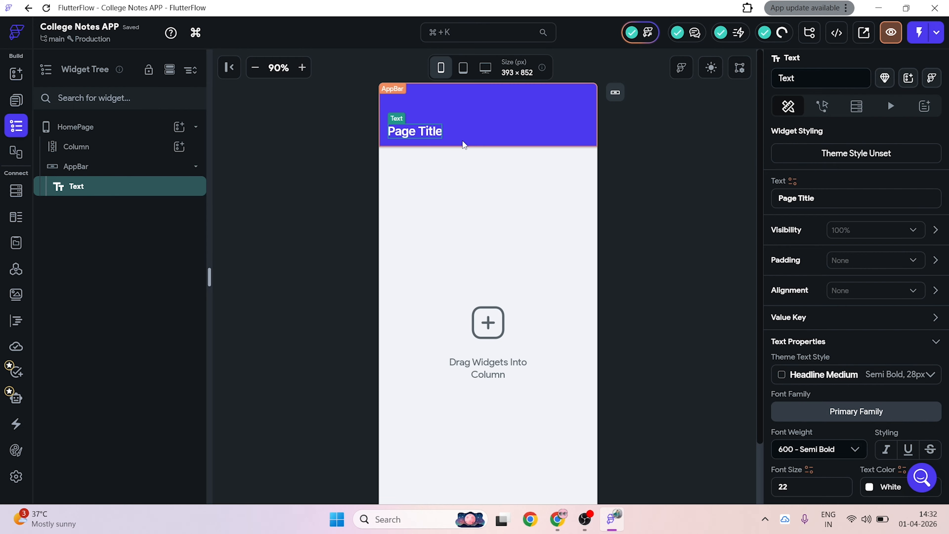
left_click_drag(831, 200, 578, 212)
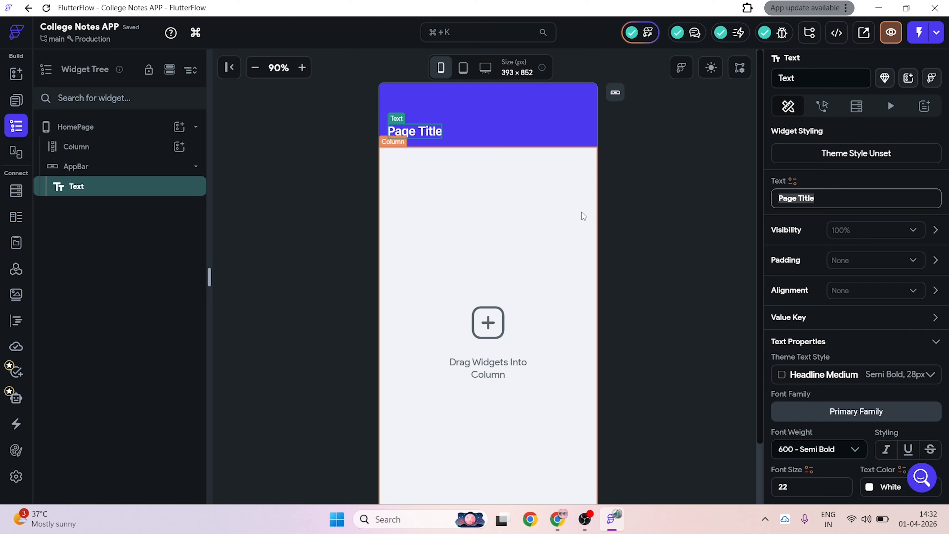
type("St")
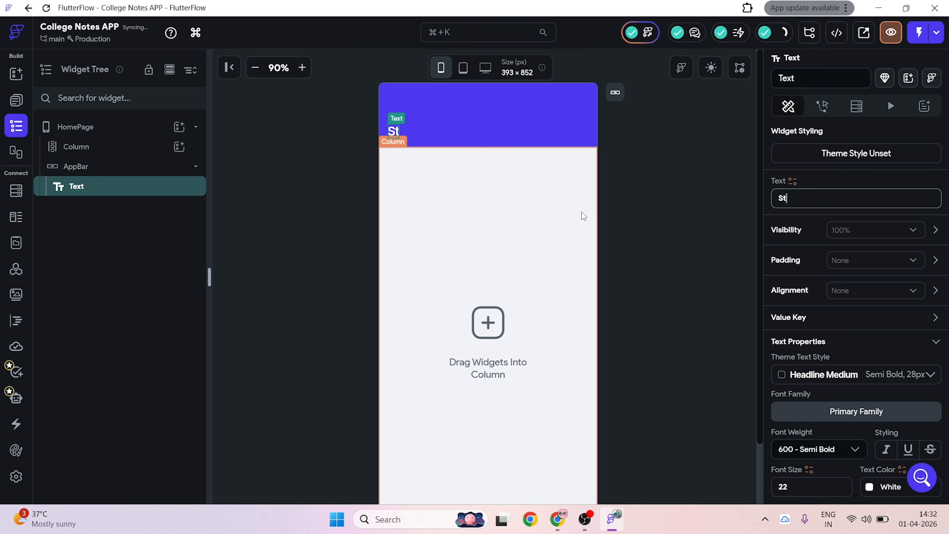
type("udent")
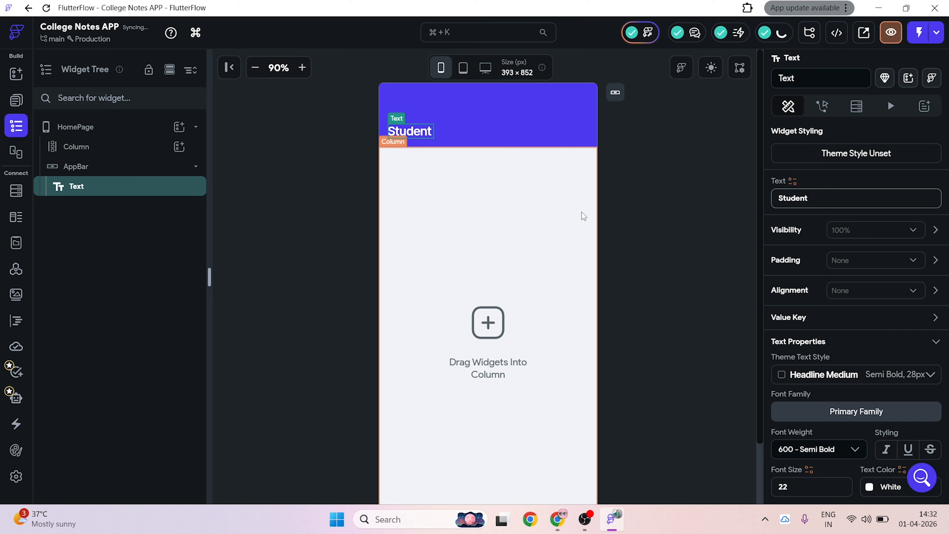
type(" NAme")
key("BackSpace")
key("BackSpace")
key("BackSpace")
type("ame")
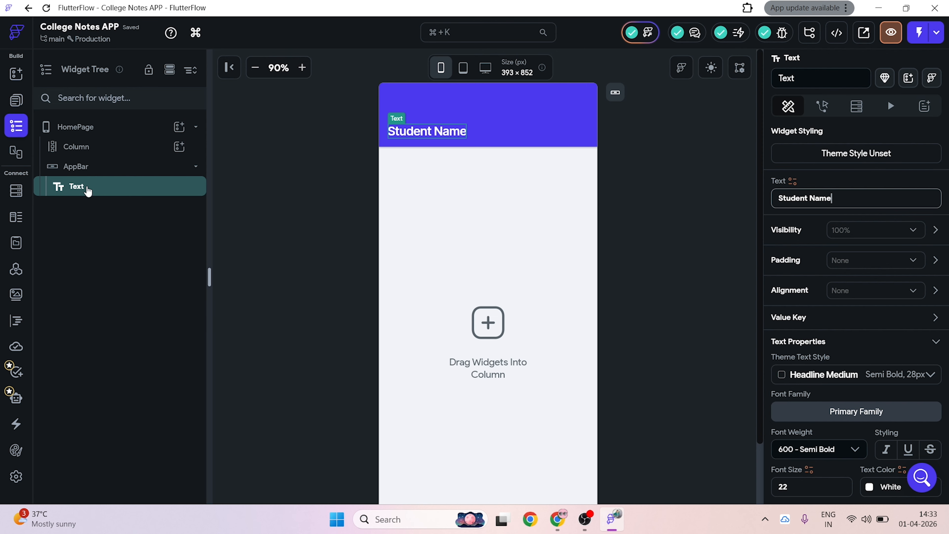
Step: Wrap the AppBar's title text widget in a Row
right_click(91, 187)
right_click(73, 187)
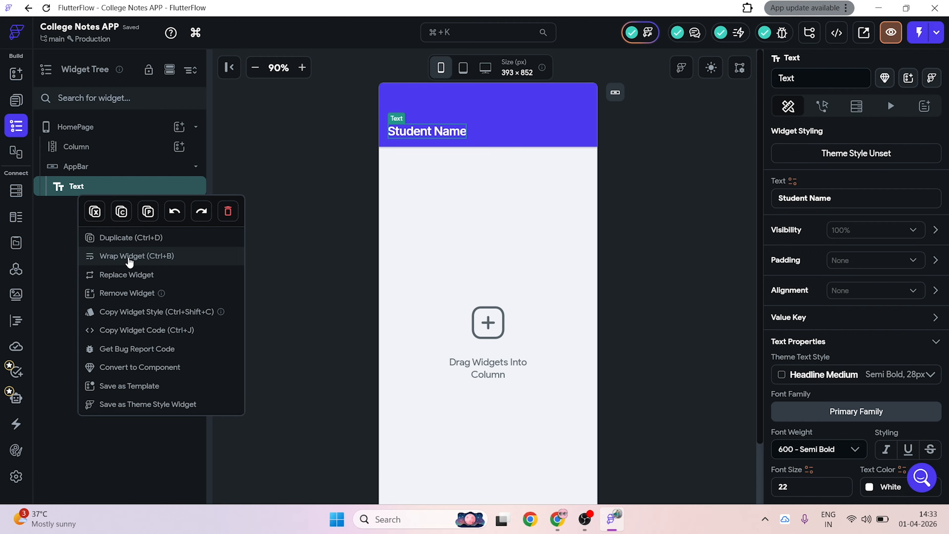
left_click(129, 262)
left_click(572, 191)
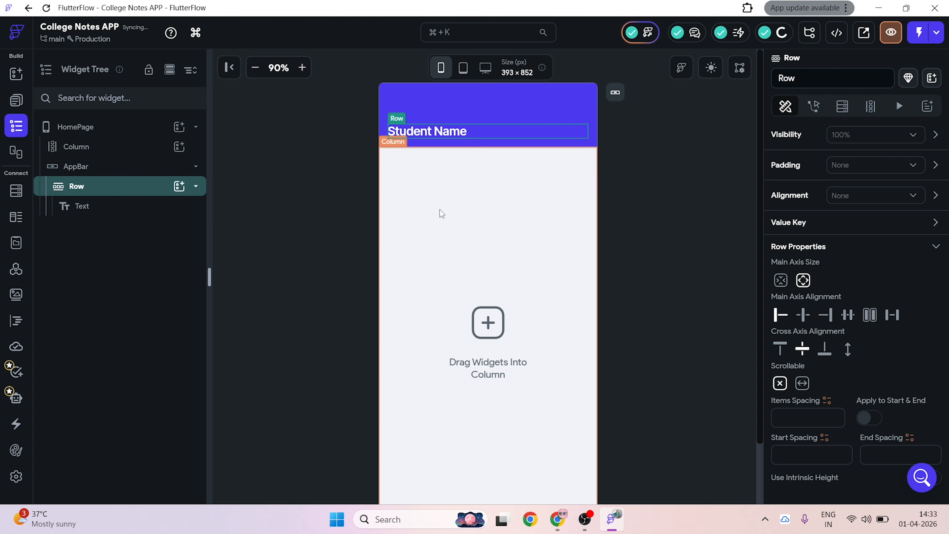
Step: Add an Icon widget to the AppBar's Row after the title text
left_click(179, 186)
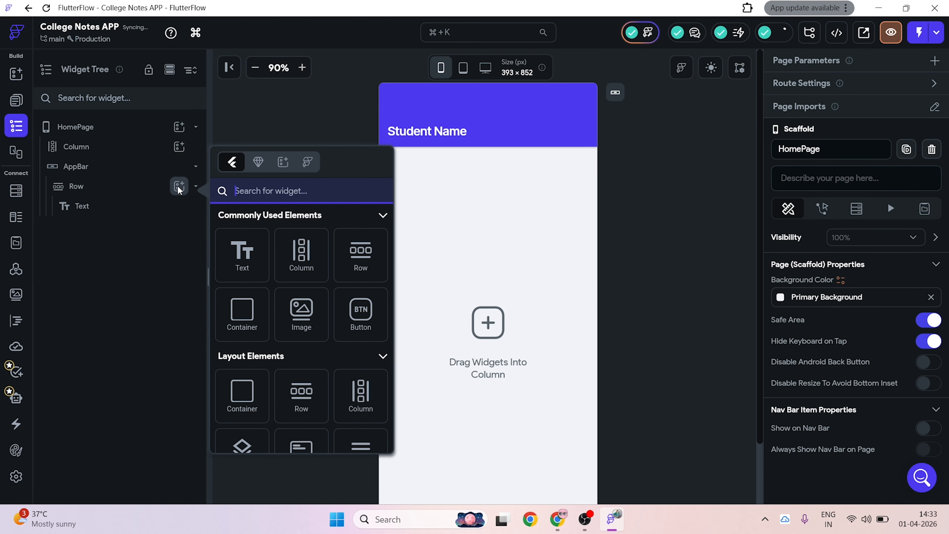
type("in")
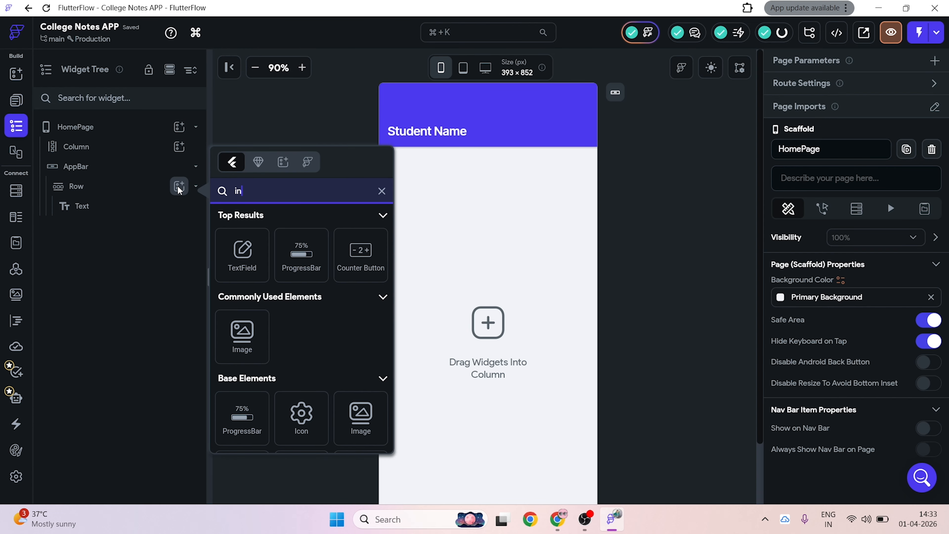
type("c")
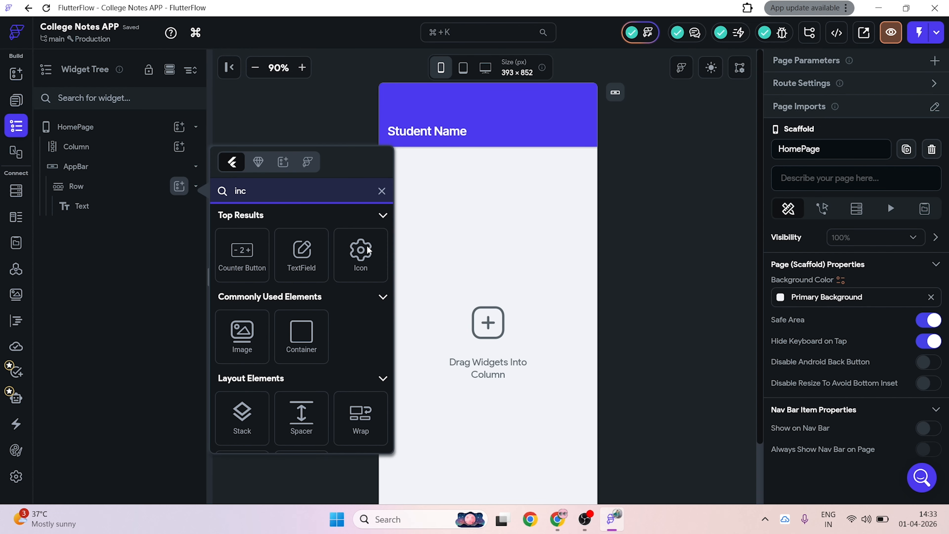
left_click(379, 265)
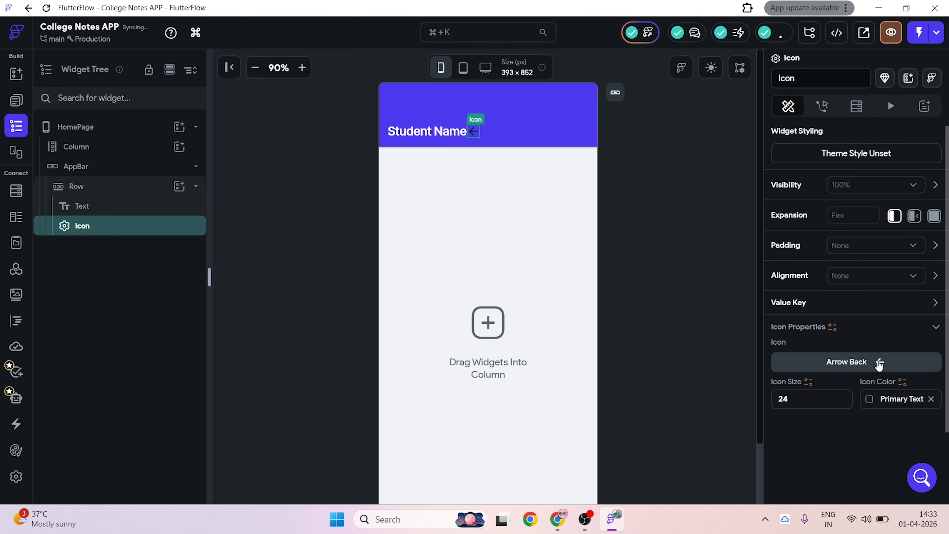
Step: Search the icon library for "drop" and browse the Material icons for a replacement for the back arrow
left_click(879, 362)
type("drop")
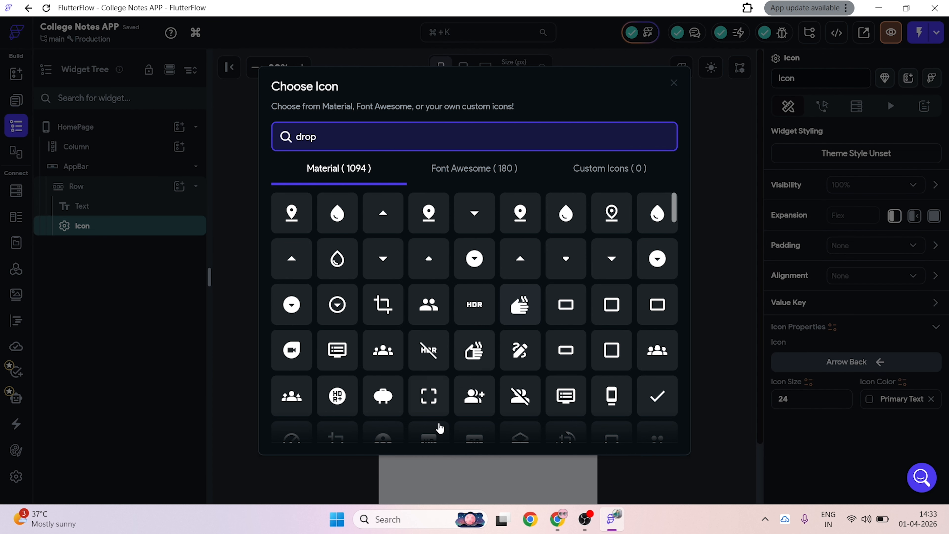
scroll(568, 389, "down", 10)
scroll(576, 405, "down", 10)
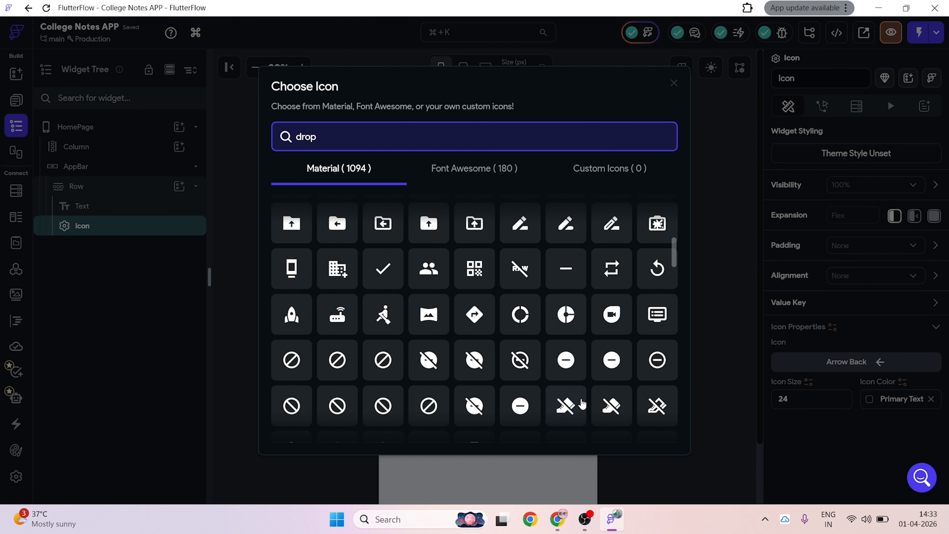
scroll(628, 365, "down", 10)
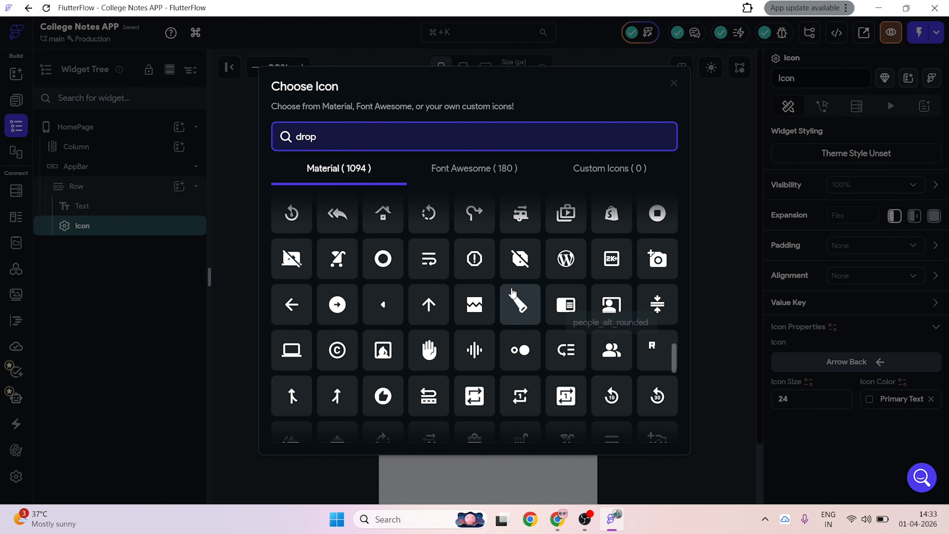
scroll(593, 338, "down", 5)
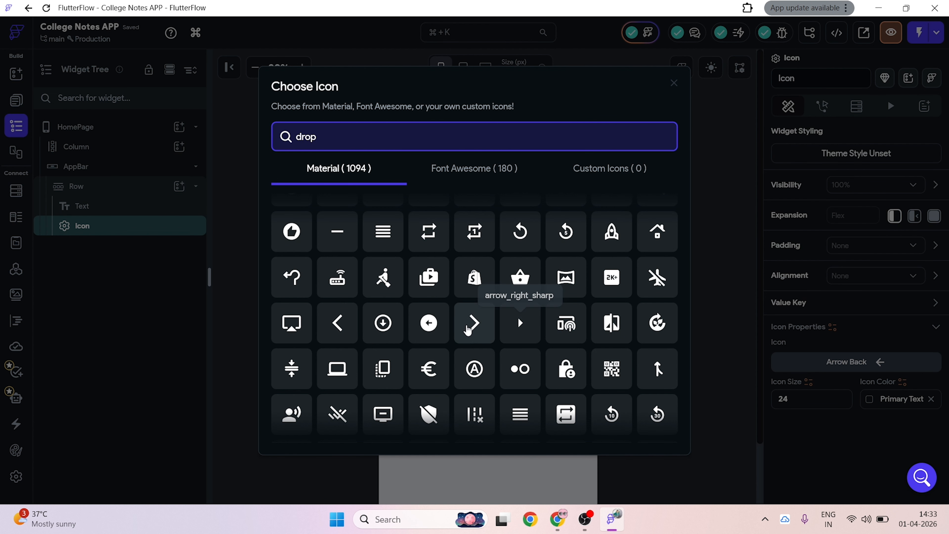
scroll(566, 335, "down", 5)
scroll(655, 344, "down", 1)
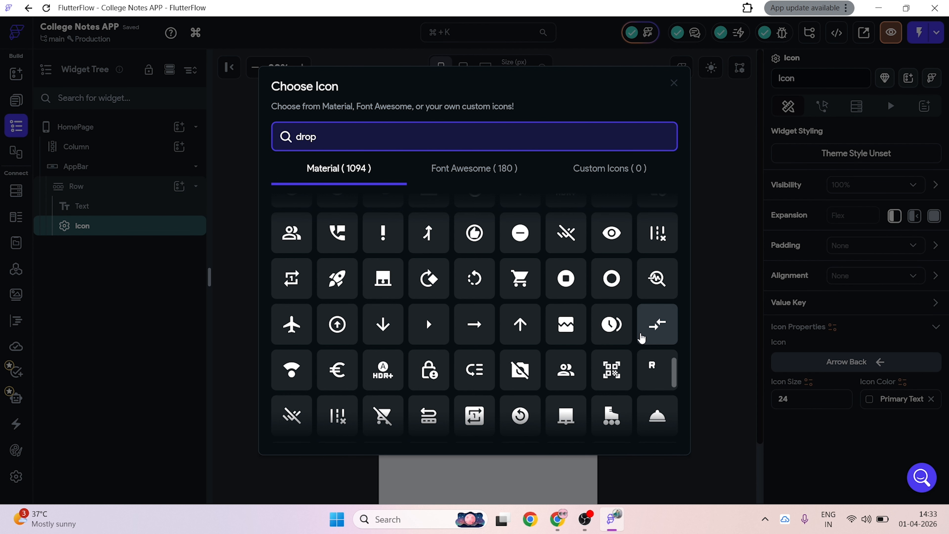
scroll(640, 338, "down", 5)
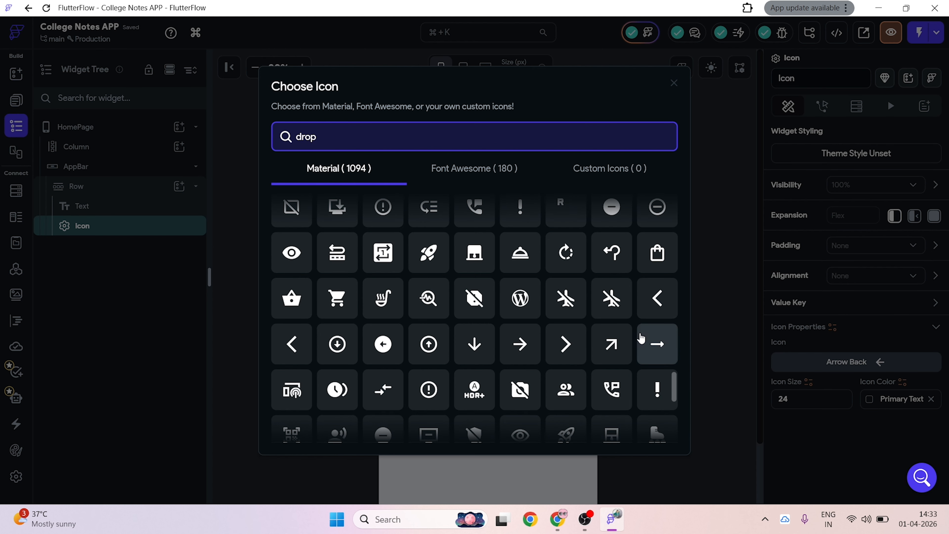
scroll(583, 370, "down", 1)
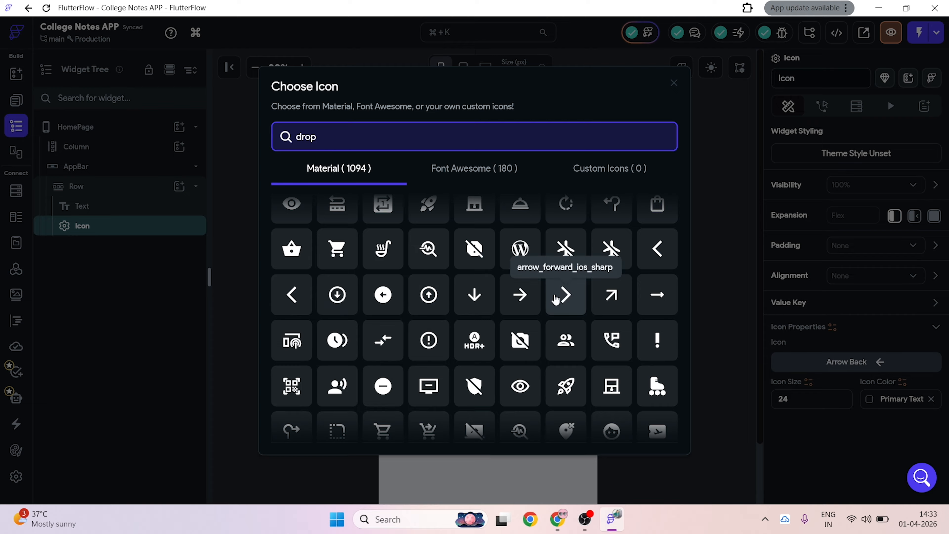
Step: Search the icon library for "arr" and examine the Material and Font Awesome icons for a suitable dropdown arrow
double_click(318, 137)
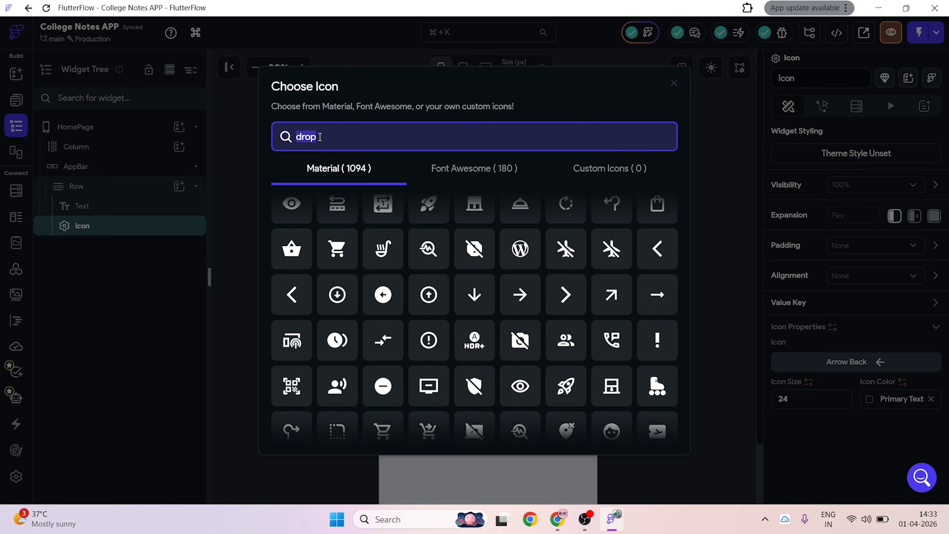
type("arr")
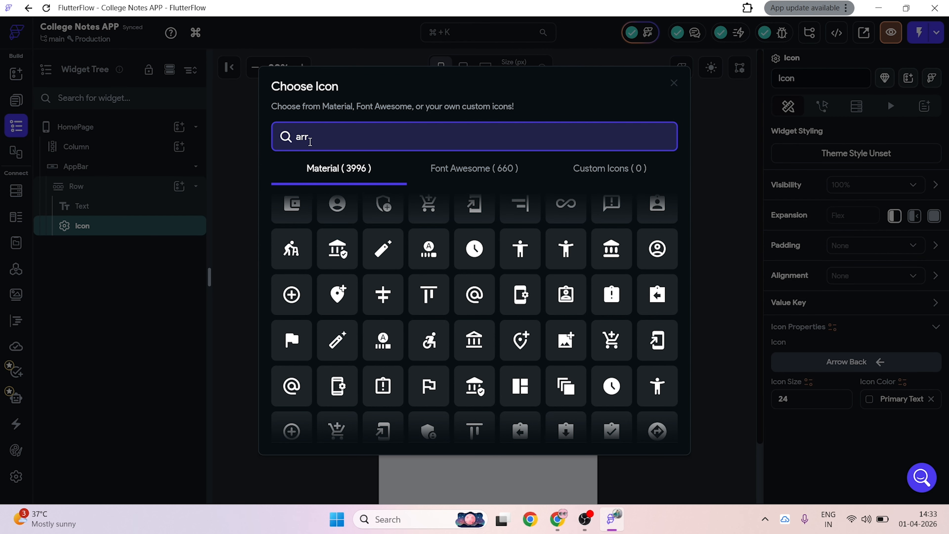
scroll(636, 290, "up", 20)
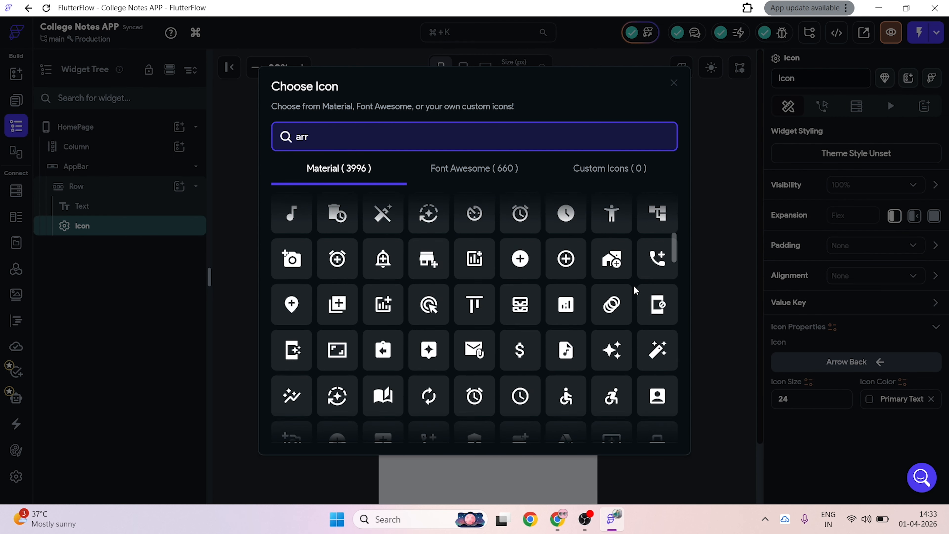
scroll(636, 290, "up", 15)
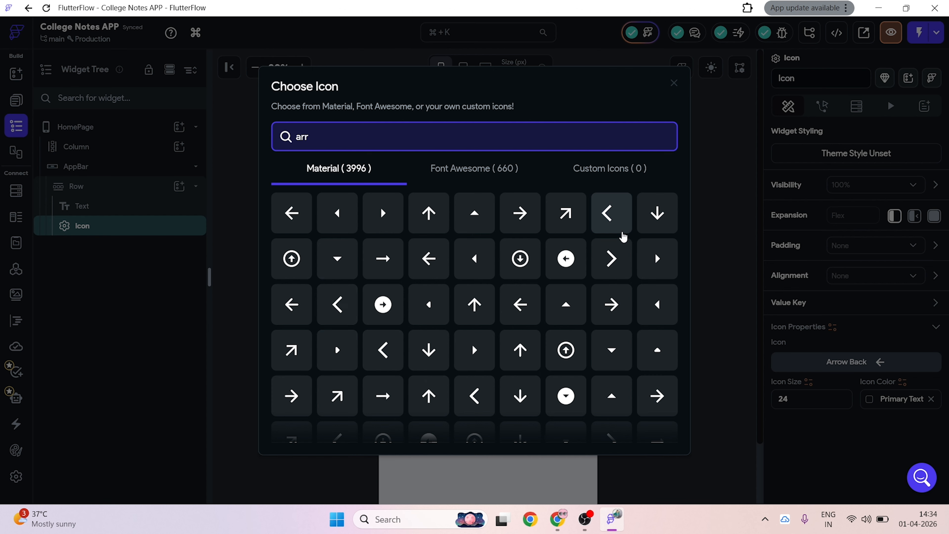
scroll(631, 312, "down", 2)
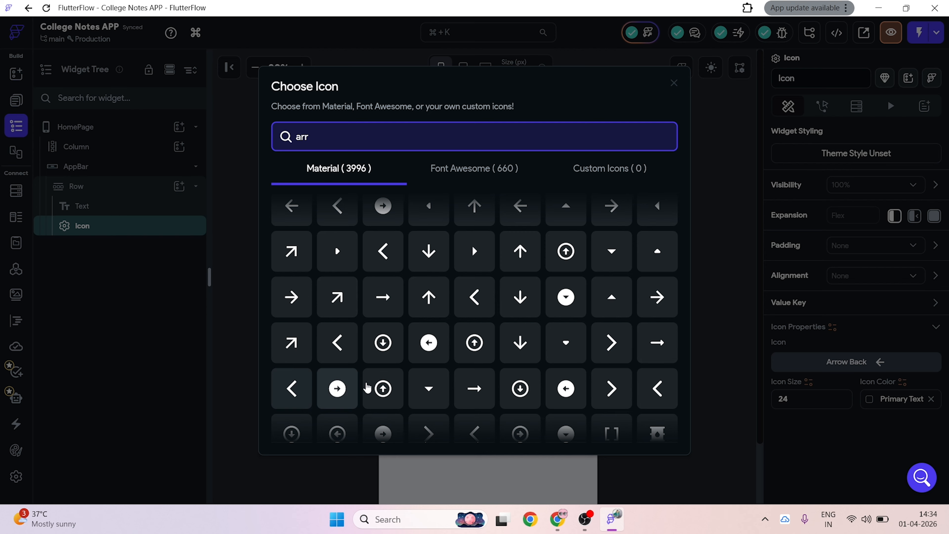
scroll(500, 405, "down", 2)
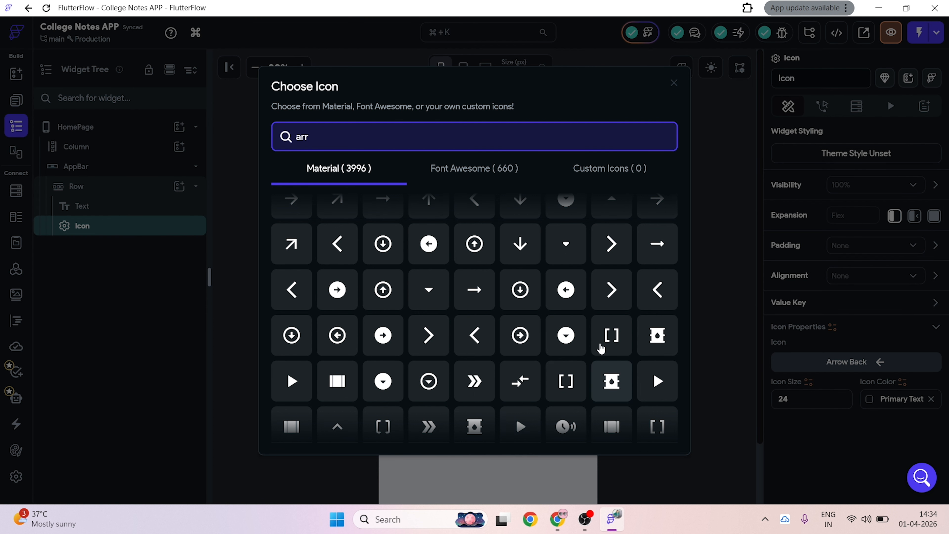
left_click(503, 175)
scroll(557, 262, "down", 4)
scroll(518, 348, "down", 10)
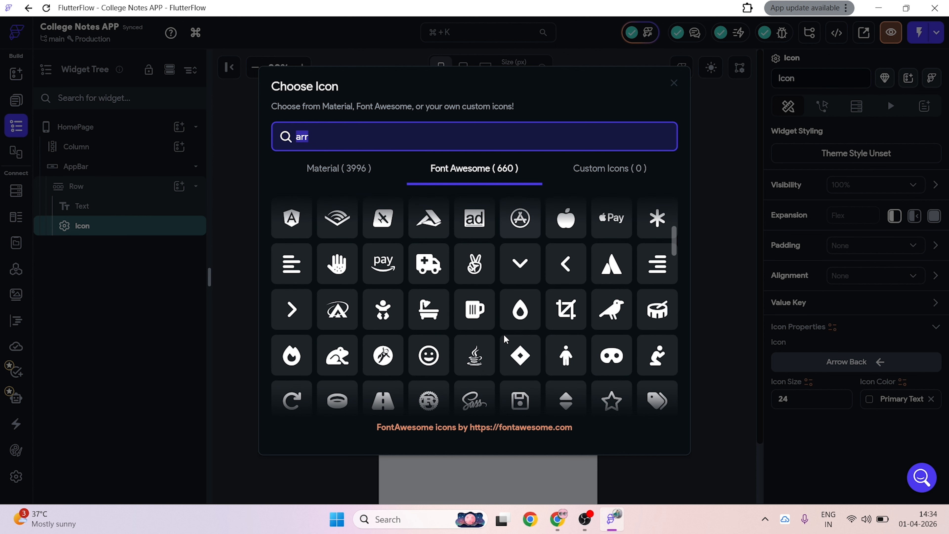
scroll(411, 224, "up", 4)
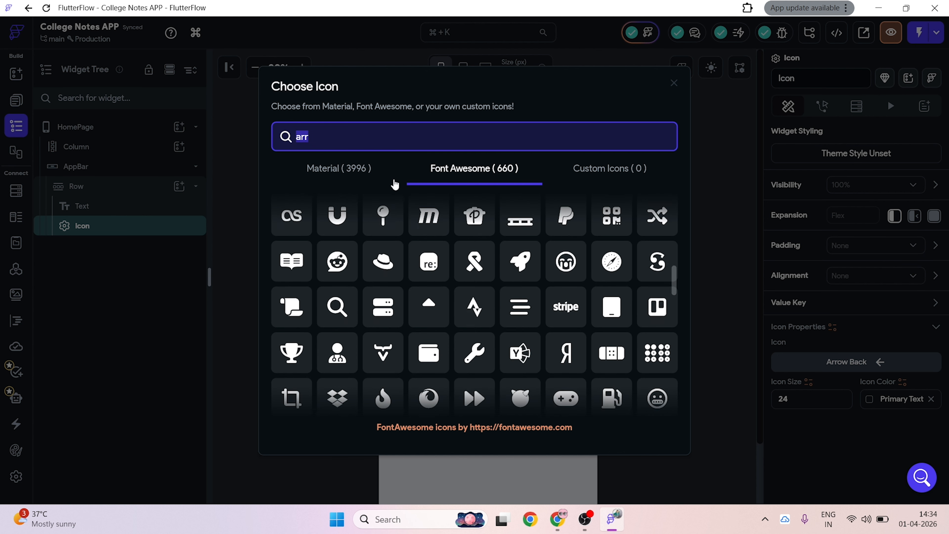
left_click(384, 166)
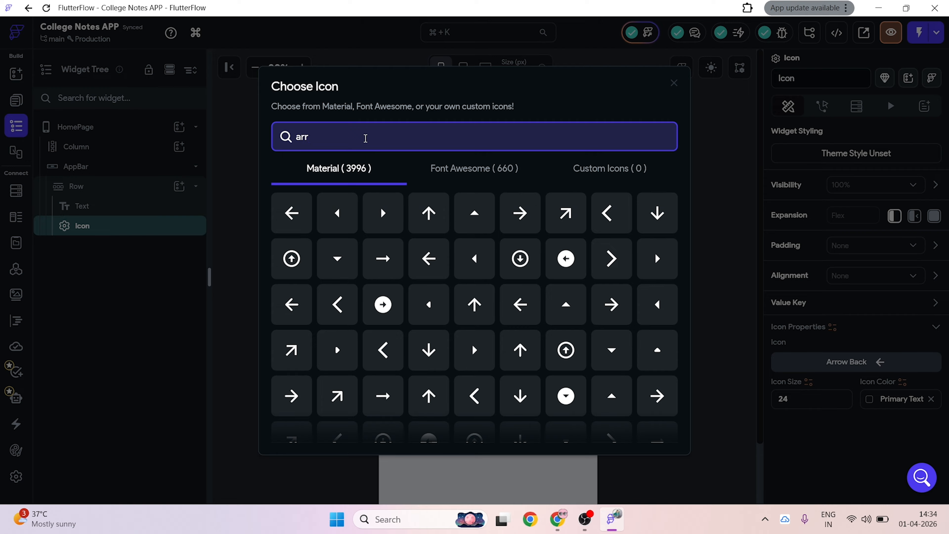
Step: Refine the icon search to "arrow" and replace the AppBar's icon with the Material Arrow Drop Down icon
type("ow")
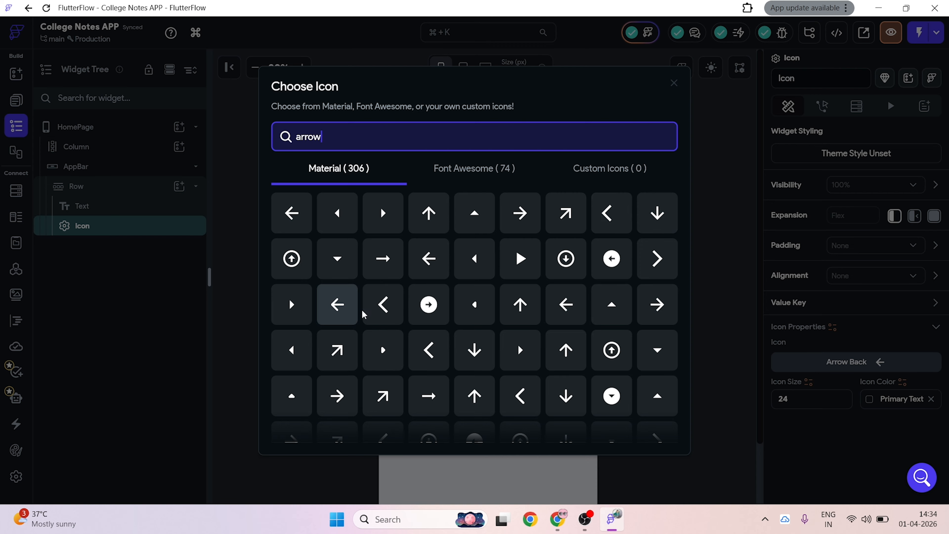
scroll(598, 347, "down", 3)
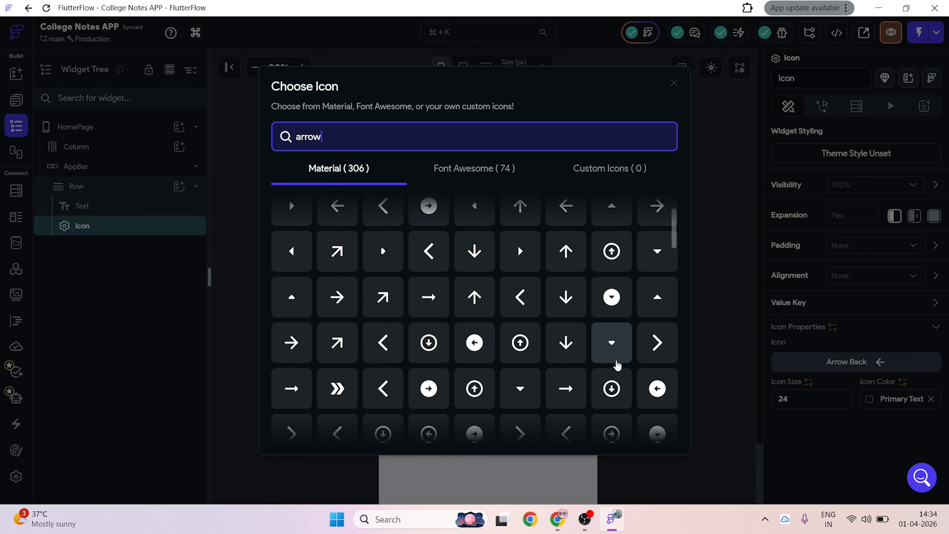
scroll(619, 364, "down", 2)
scroll(619, 364, "down", 2)
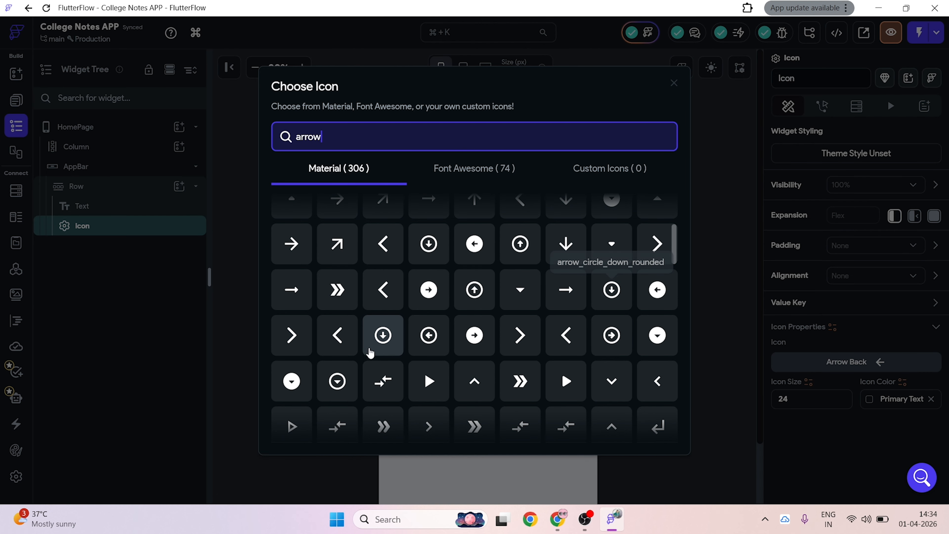
scroll(530, 404, "down", 1)
scroll(534, 407, "down", 10)
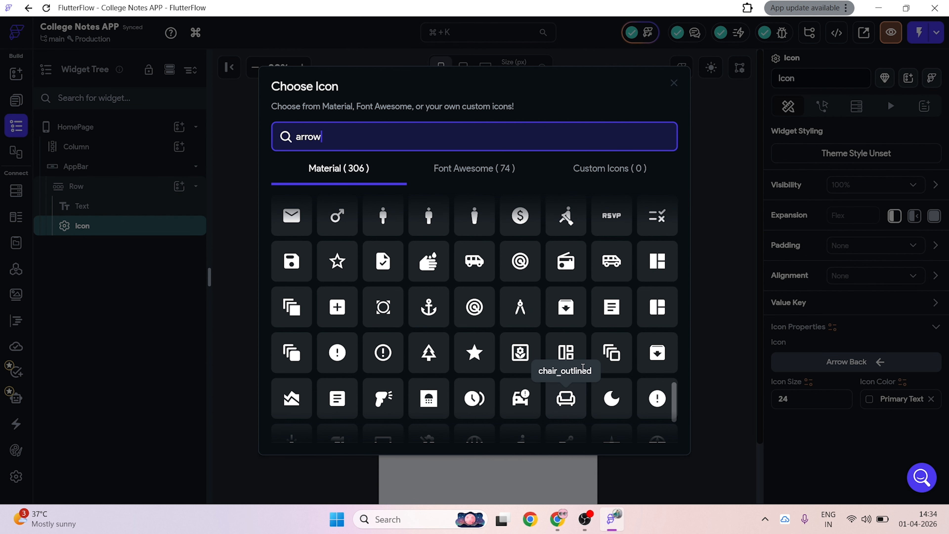
scroll(653, 367, "up", 8)
scroll(648, 324, "up", 5)
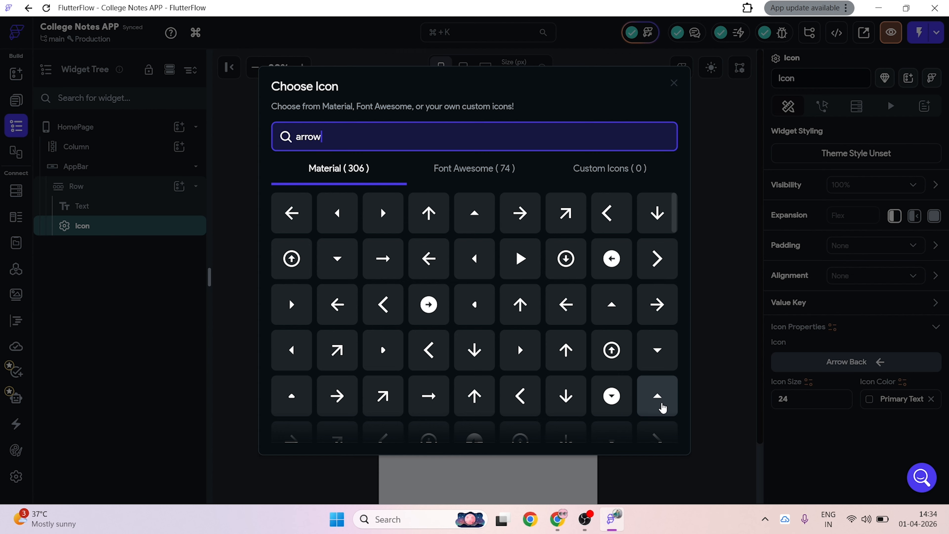
left_click(337, 258)
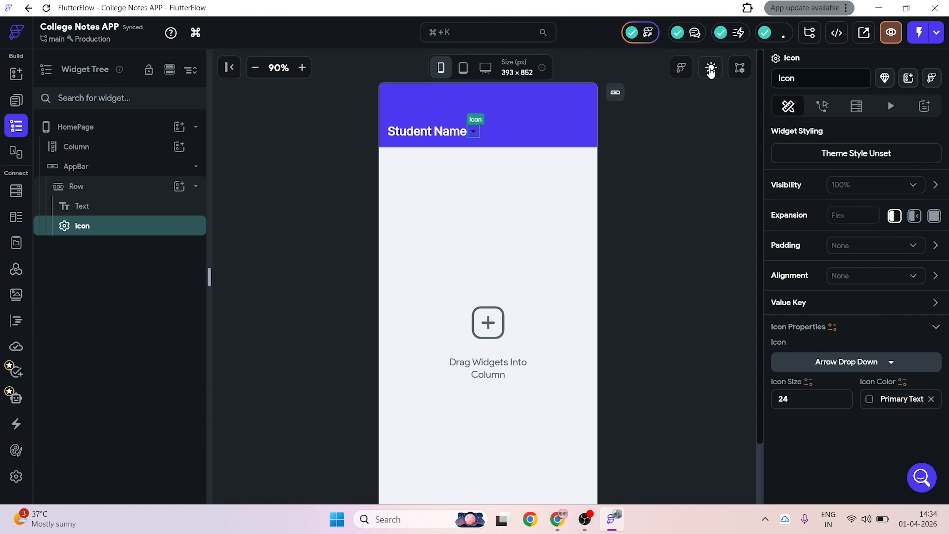
Step: Compare how the AppBar's dropdown icon looks in the app's light and dark modes
left_click(710, 68)
left_click(711, 69)
left_click(711, 70)
left_click(711, 69)
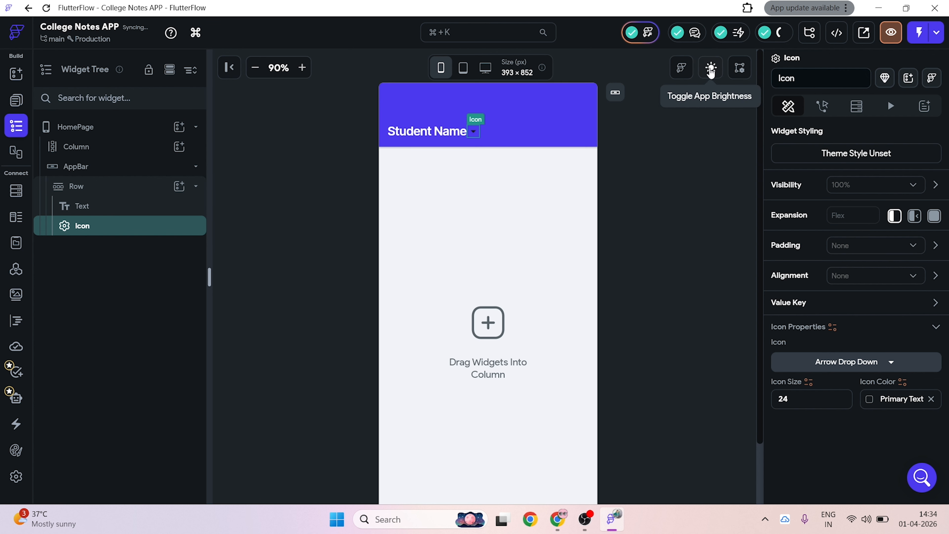
left_click(711, 71)
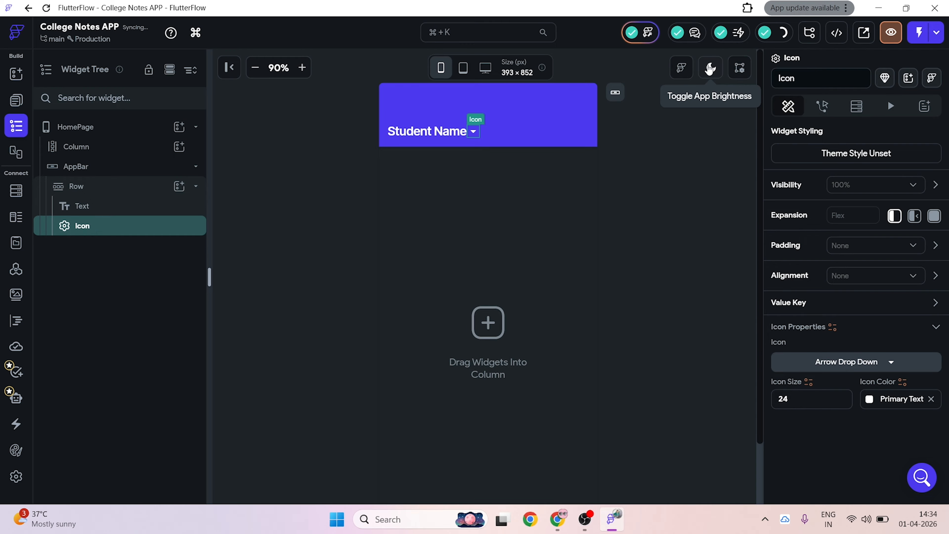
left_click(711, 75)
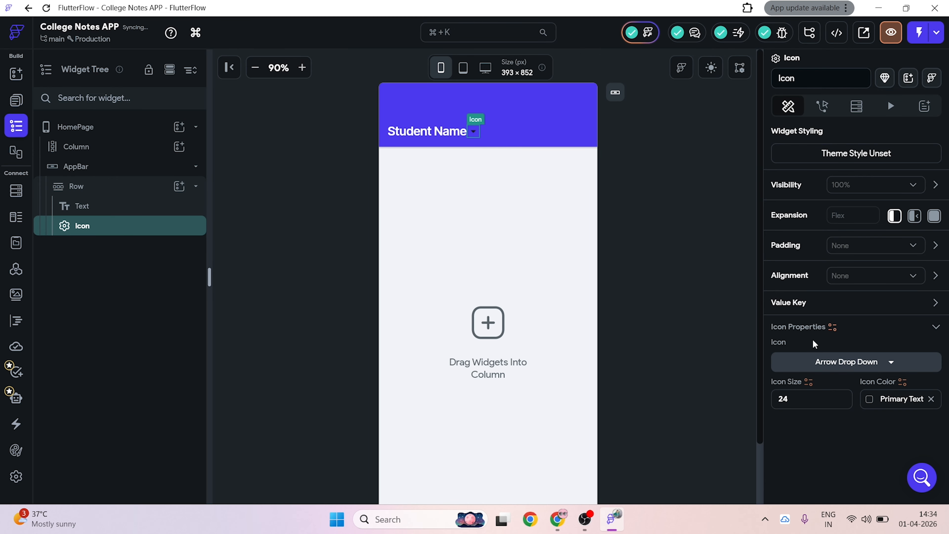
Step: Set the AppBar icon's color to the Alternate theme color and preview it in light and dark modes
left_click(869, 399)
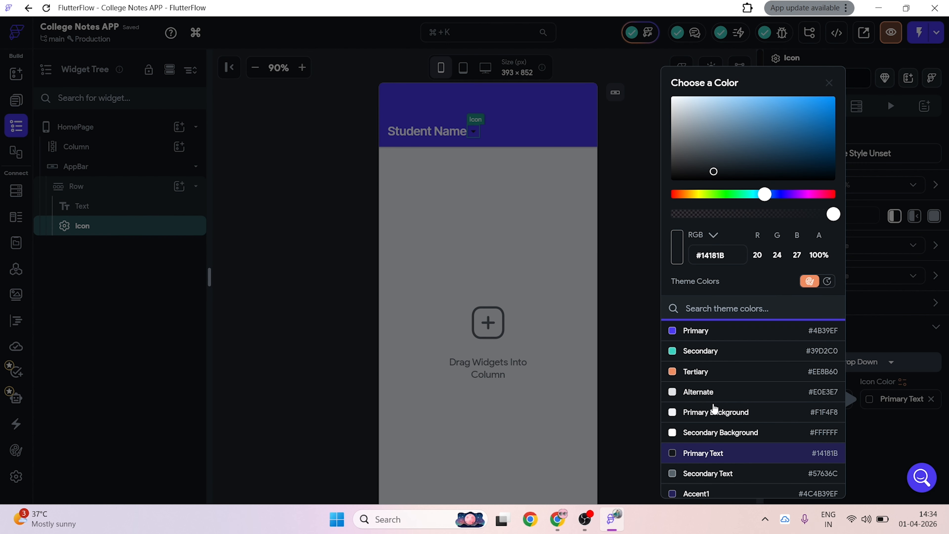
left_click(711, 397)
left_click(642, 315)
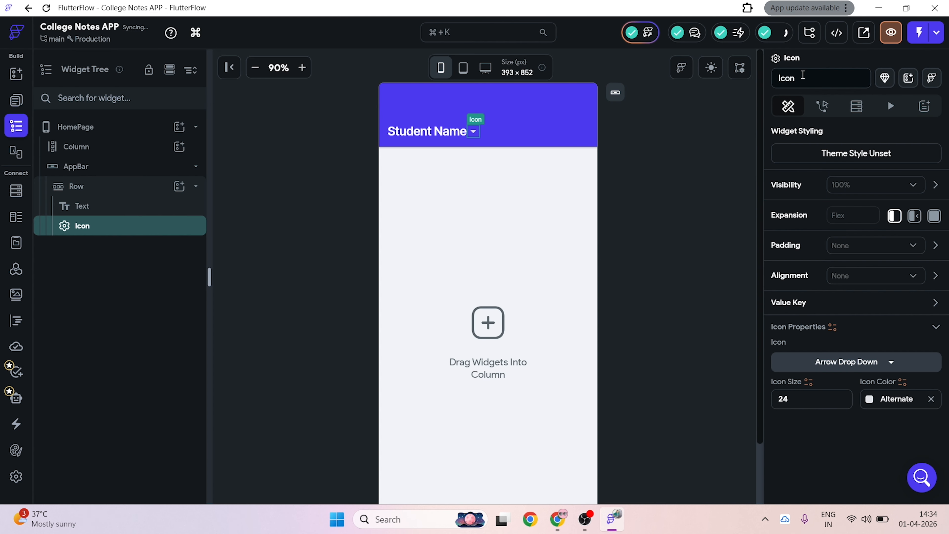
left_click(710, 69)
left_click(709, 69)
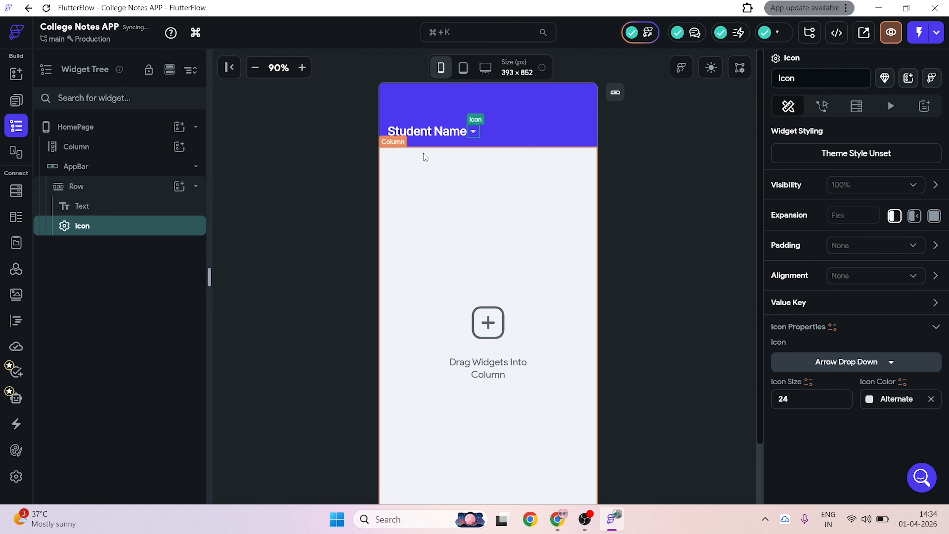
Step: Set the "Student Name" text color to the Primary Text theme color and preview it in dark mode
left_click(428, 131)
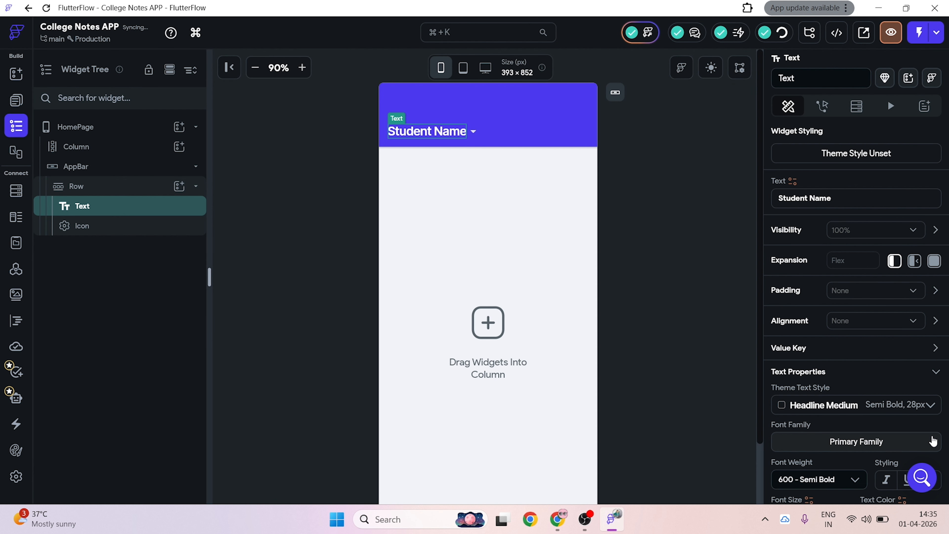
scroll(892, 397, "down", 5)
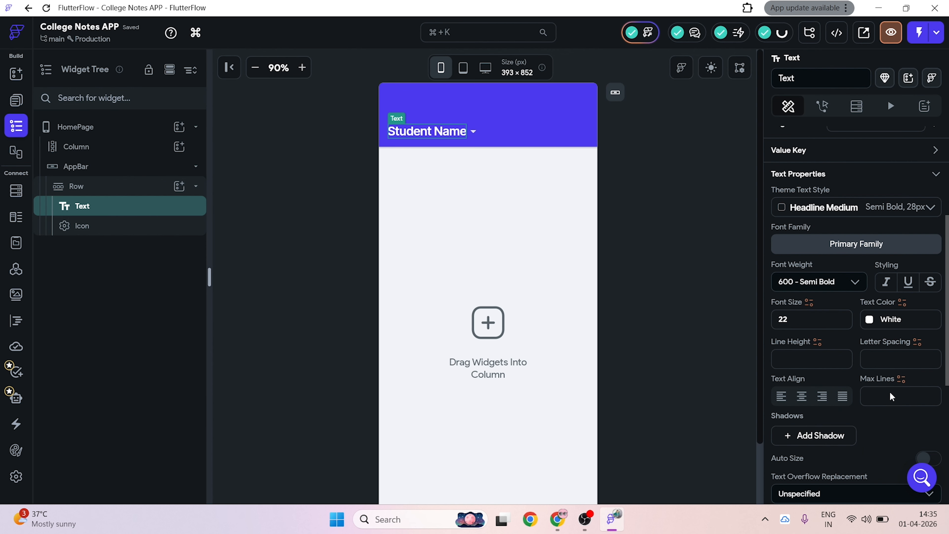
left_click(869, 320)
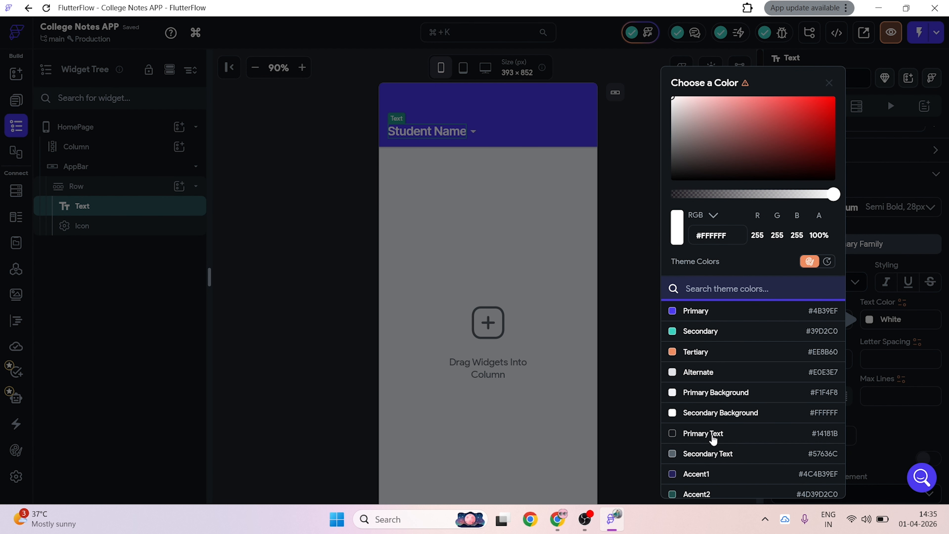
left_click(711, 434)
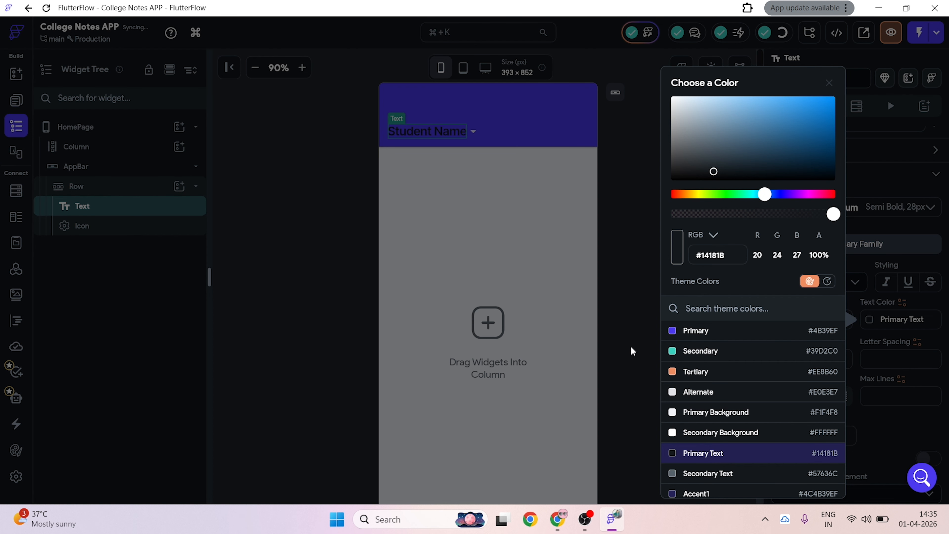
left_click(650, 309)
left_click(710, 67)
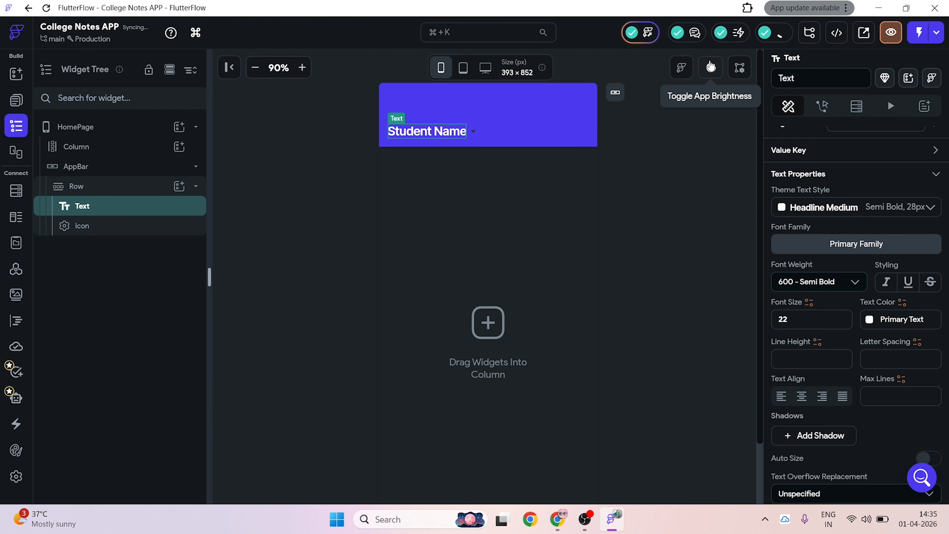
Step: Set the dropdown icon's color to the Primary Text theme color and switch the canvas preview to light mode
left_click(473, 131)
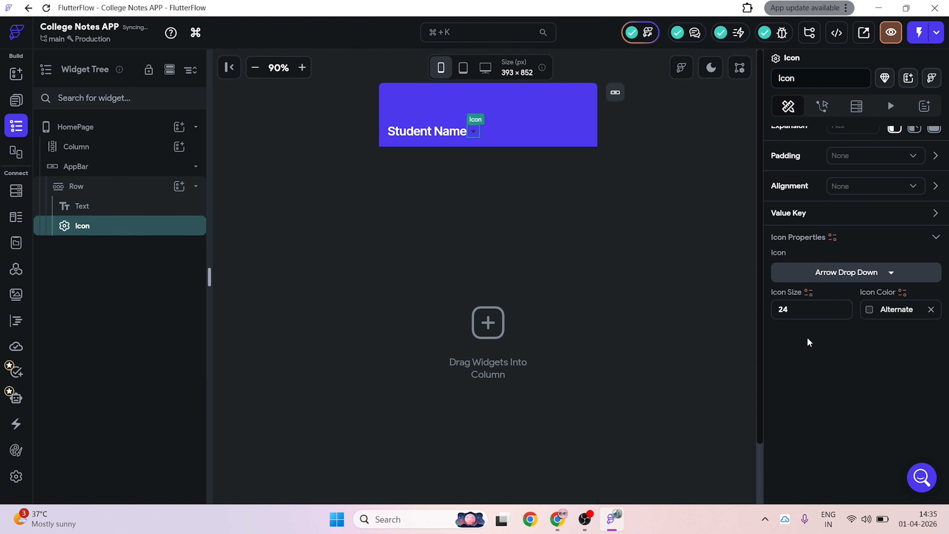
left_click(869, 310)
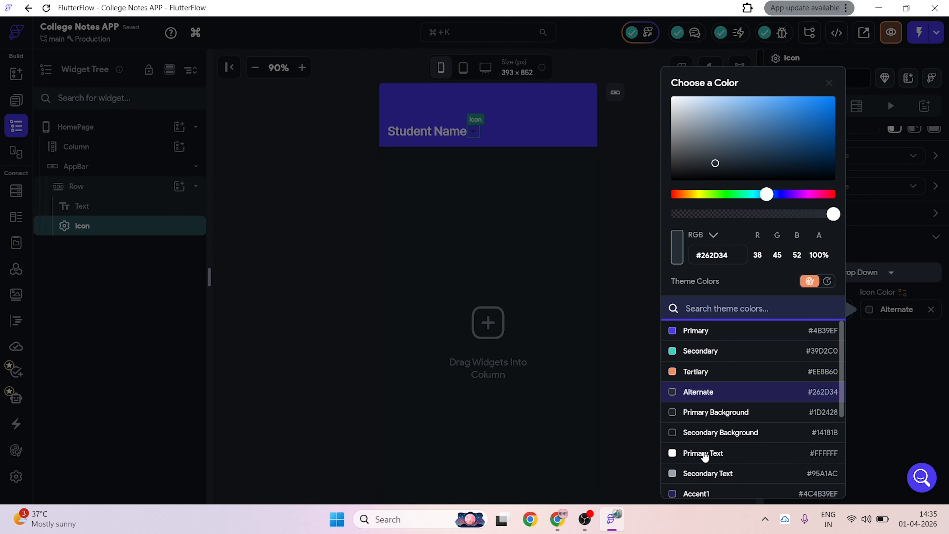
left_click(703, 453)
left_click(640, 214)
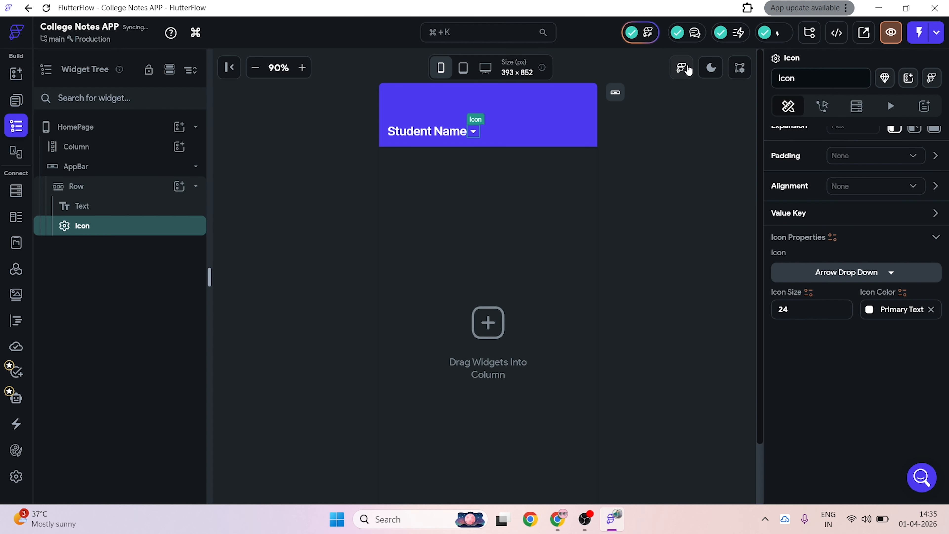
left_click(722, 71)
left_click(722, 72)
left_click(722, 71)
Step: Collapse the AppBar in the widget tree and add a nested Column inside the HomePage's main Column
scroll(488, 284, "down", 2)
left_click(75, 127)
left_click(196, 167)
left_click(180, 147)
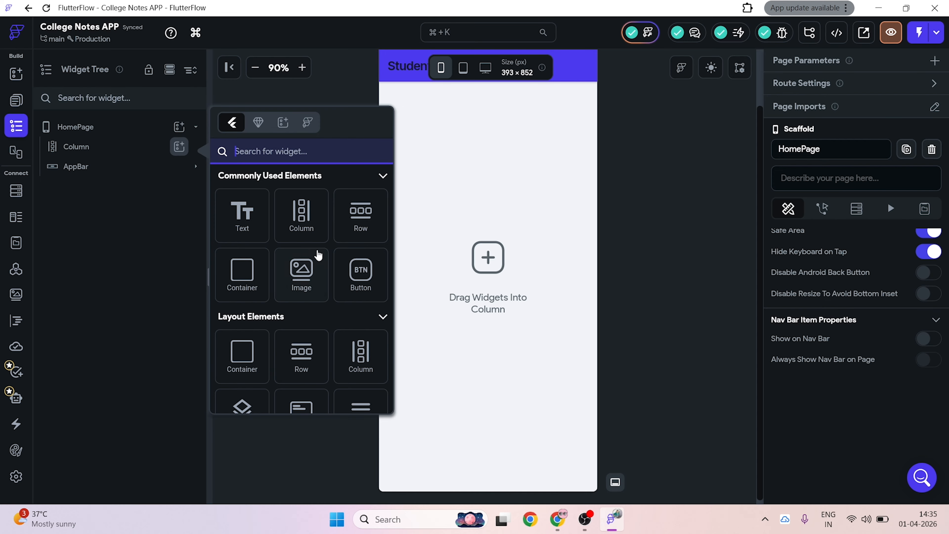
left_click(317, 220)
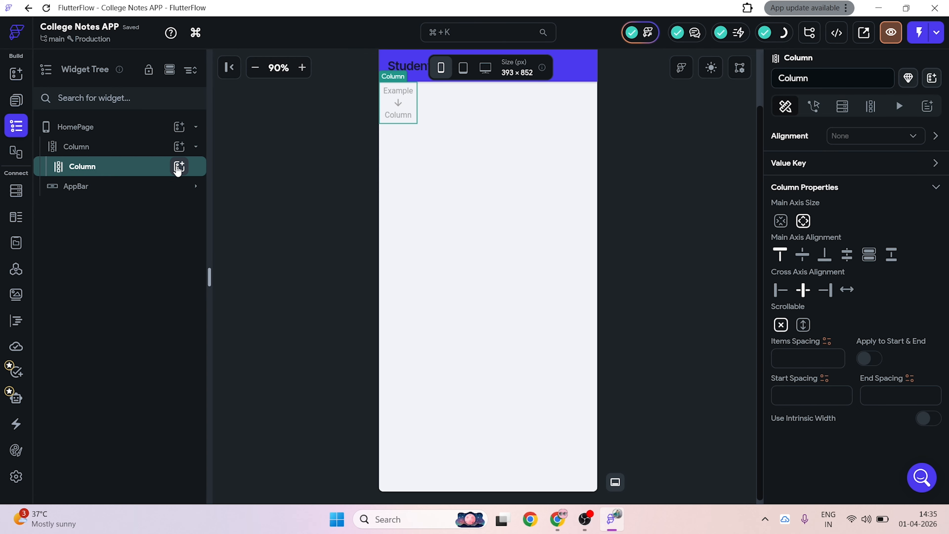
Step: Add a ListView widget inside the nested Column
left_click(179, 167)
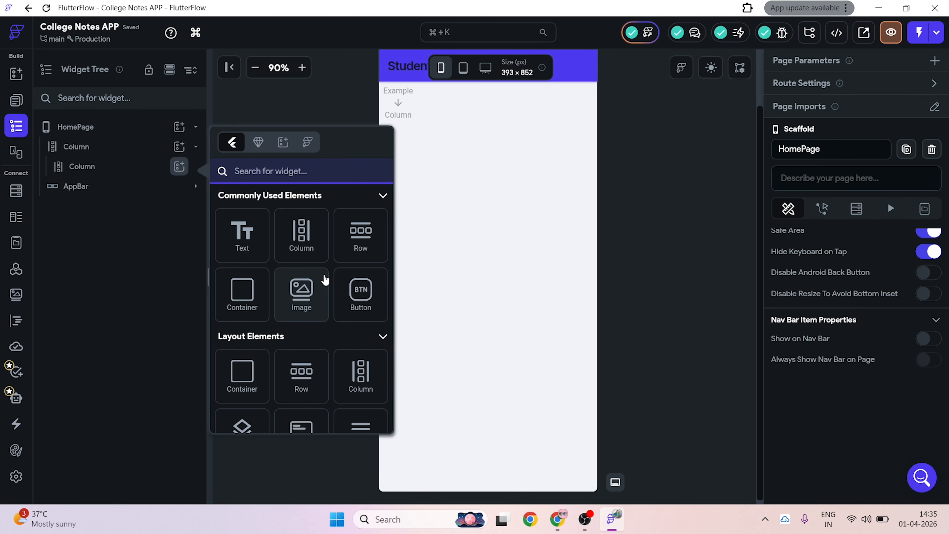
type("l")
left_click(244, 249)
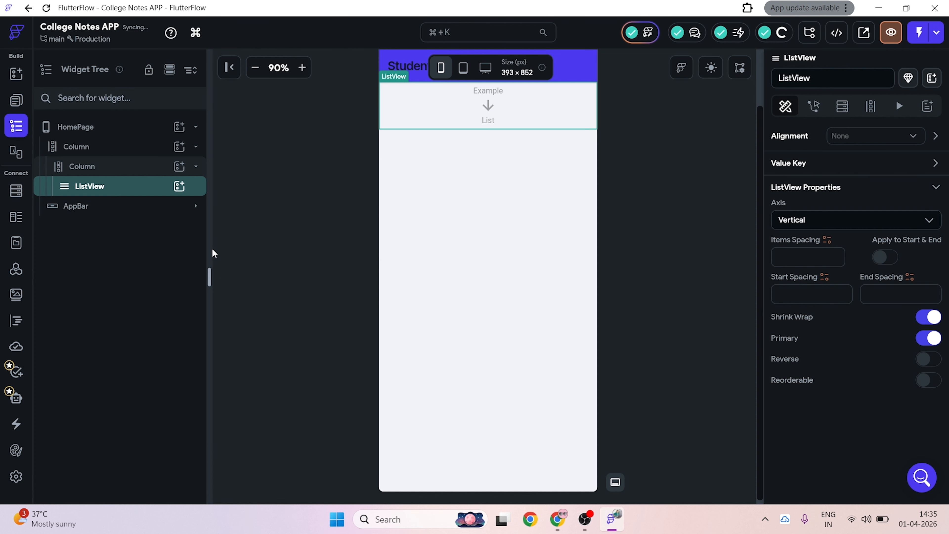
scroll(874, 276, "up", 3)
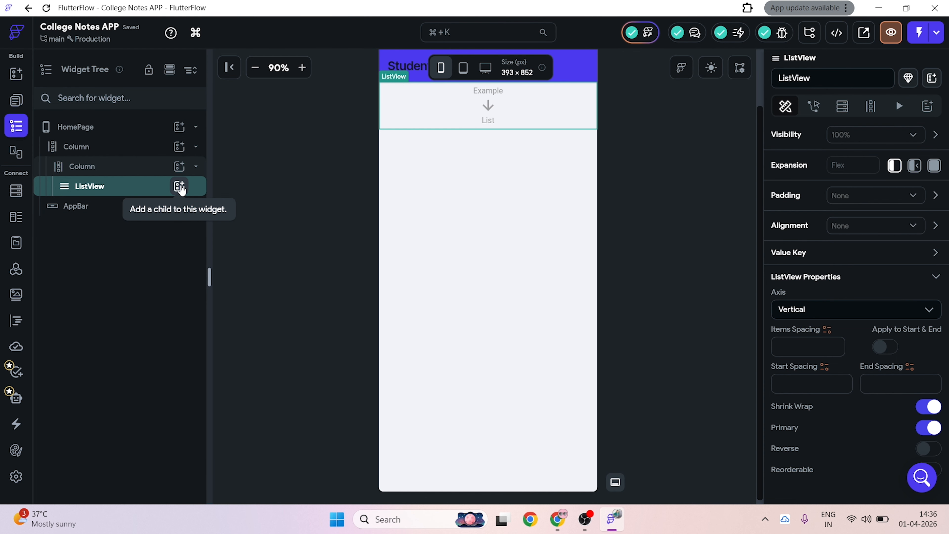
left_click(179, 187)
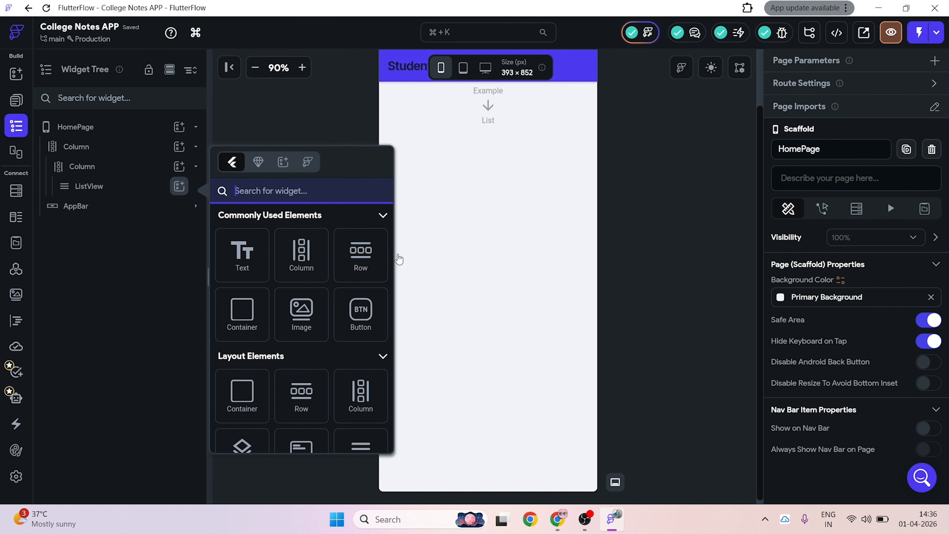
left_click(348, 269)
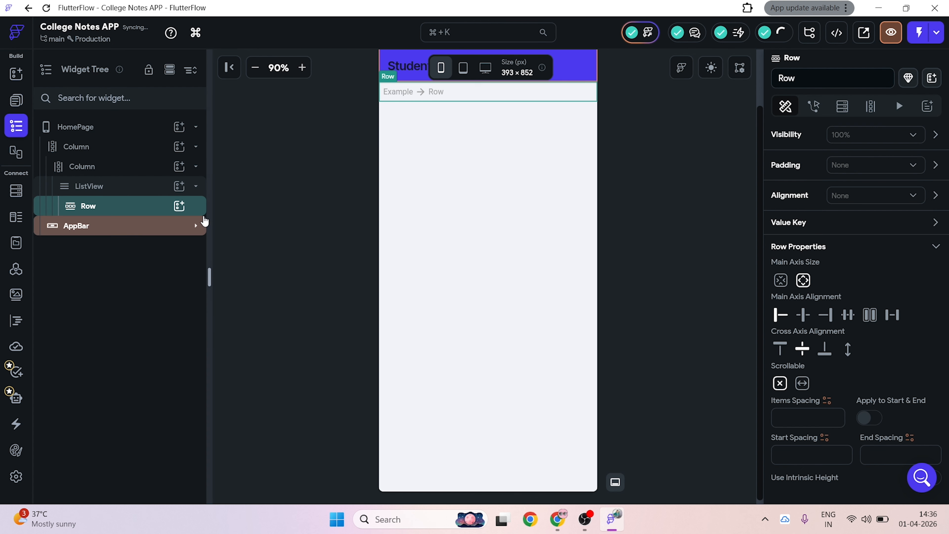
right_click(137, 206)
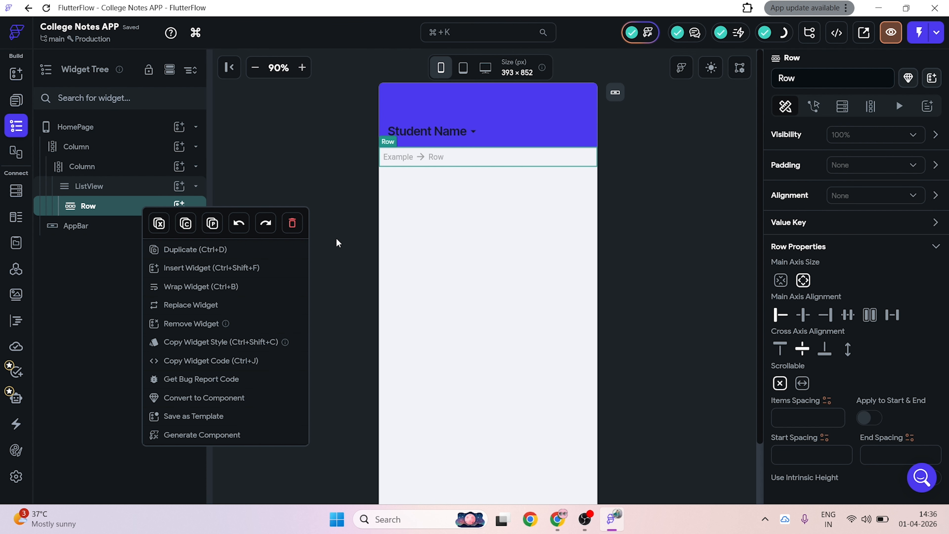
left_click(292, 224)
Step: Add a Row inside the ListView and a Container inside that Row
left_click(179, 185)
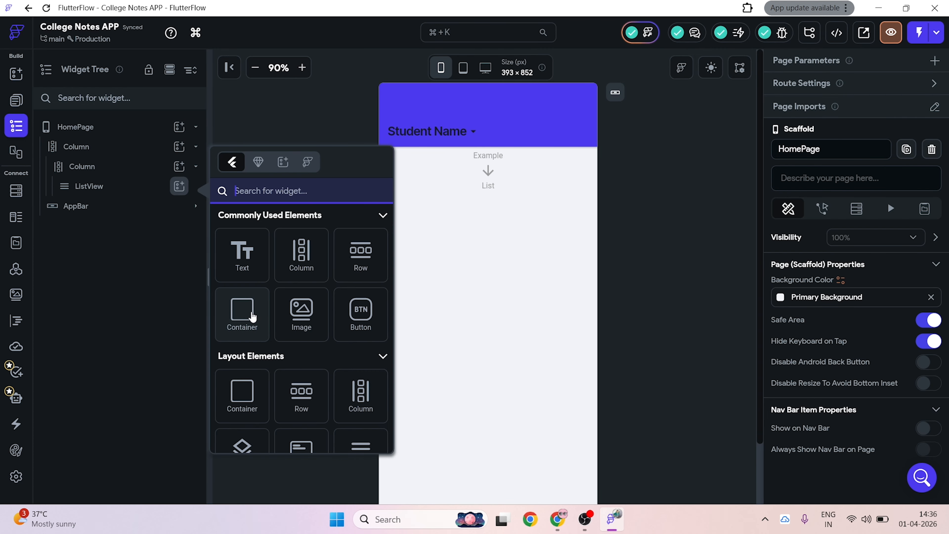
left_click(349, 269)
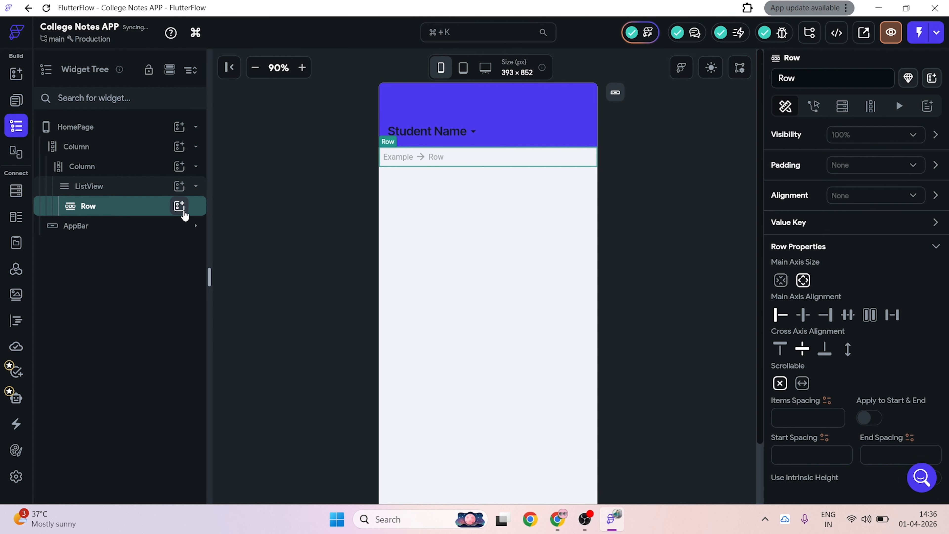
left_click(180, 206)
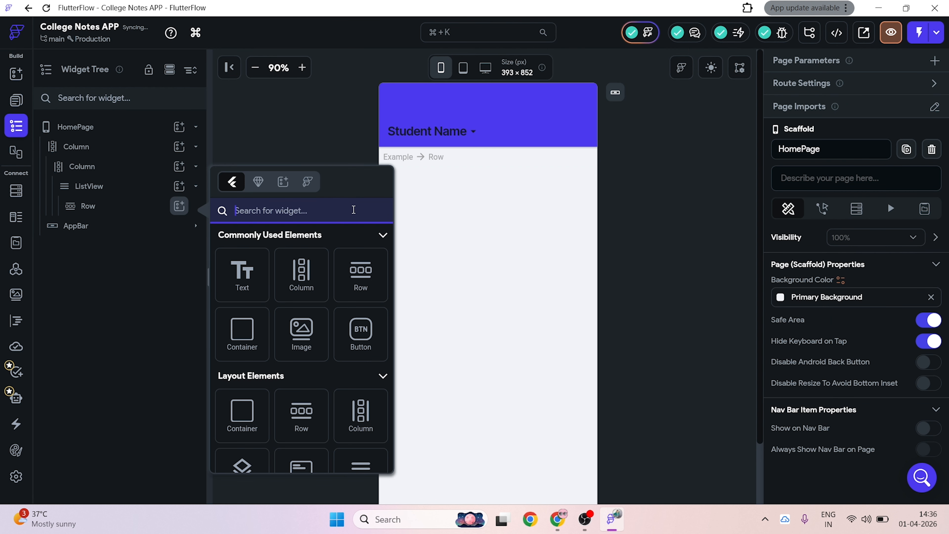
left_click(255, 340)
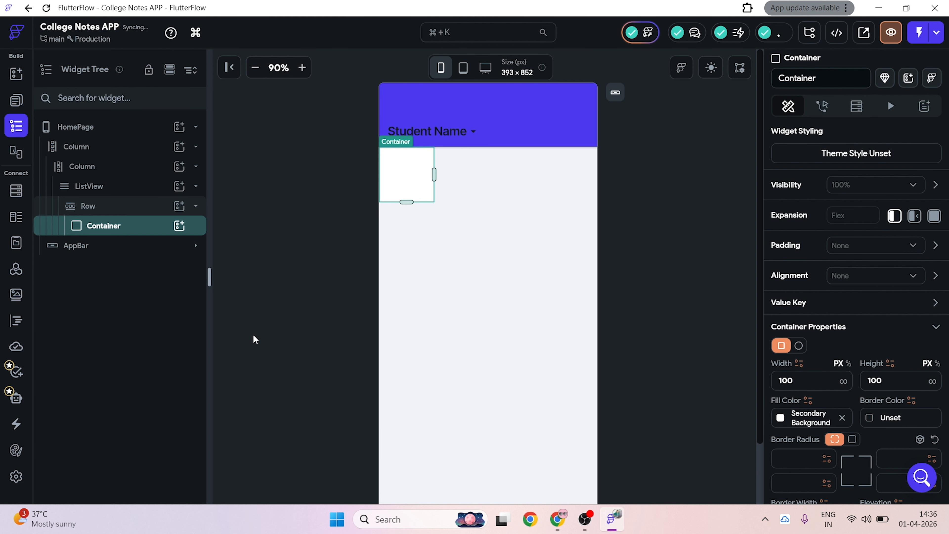
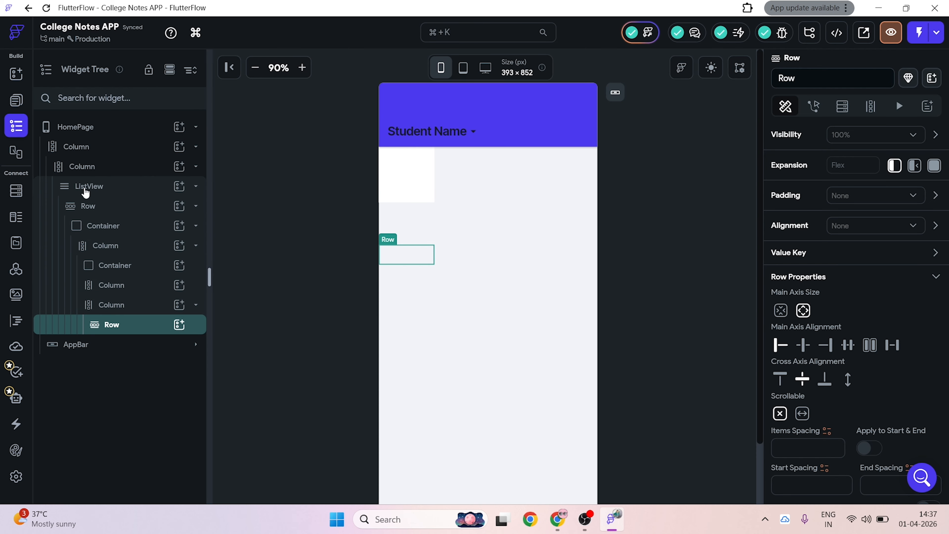
Step: Set the width and height of the Container directly inside the ListView's Row to 200 px each
left_click(90, 186)
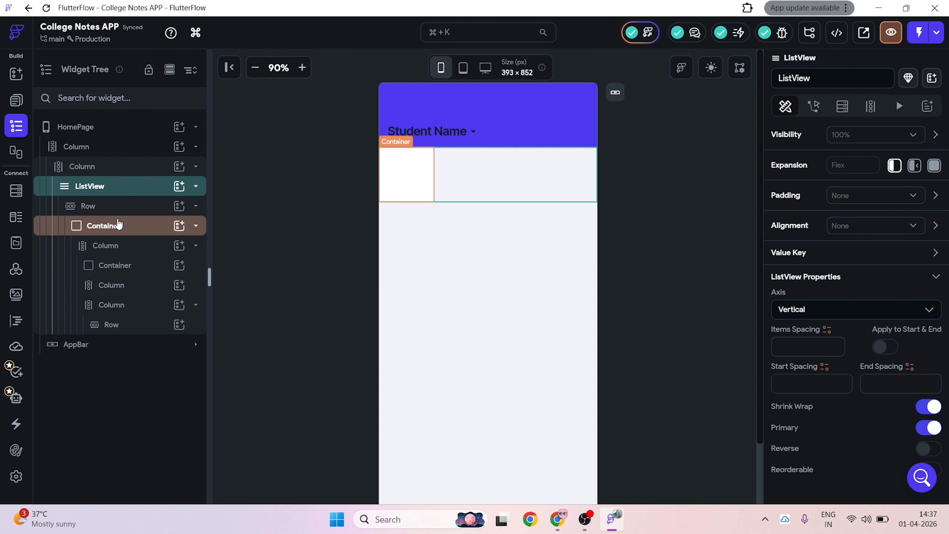
left_click(118, 224)
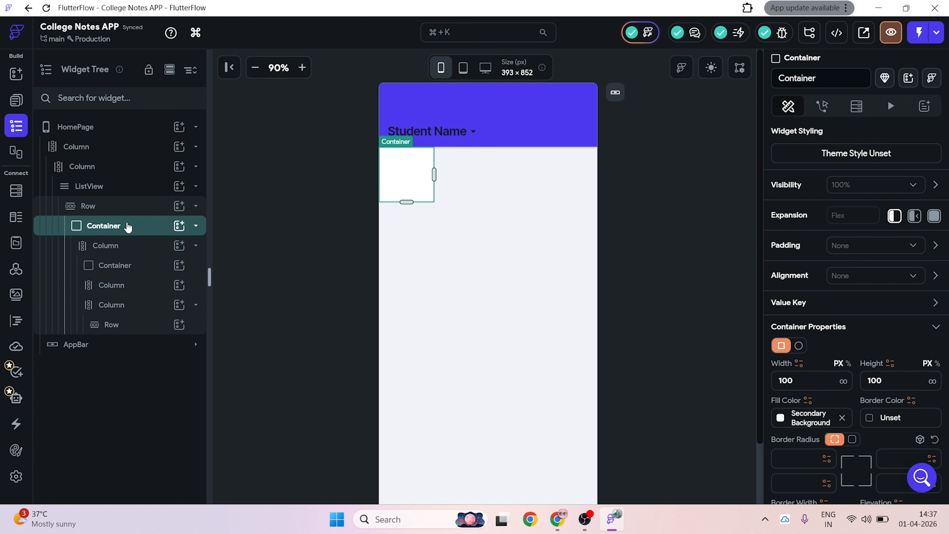
scroll(857, 421, "down", 4)
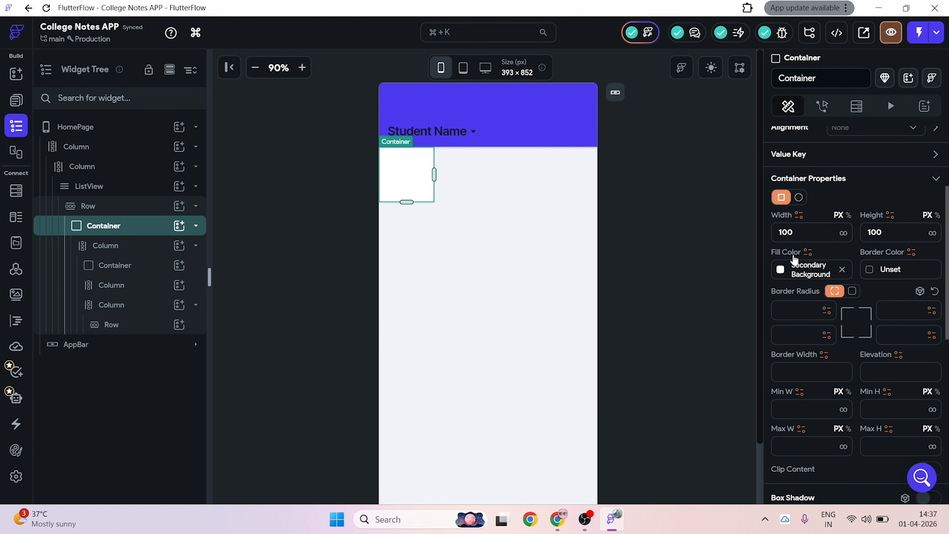
left_click_drag(803, 232, 678, 238)
type("200")
key("Tab")
type("200")
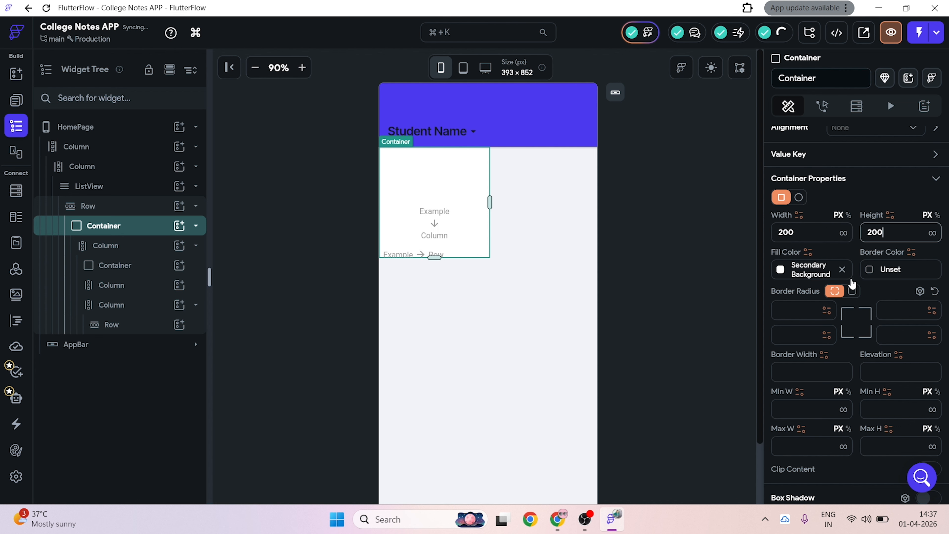
Step: Examine the outer Container's properties, including its visibility choices, value key, box shadow, gradient and child alignment
scroll(855, 355, "down", 8)
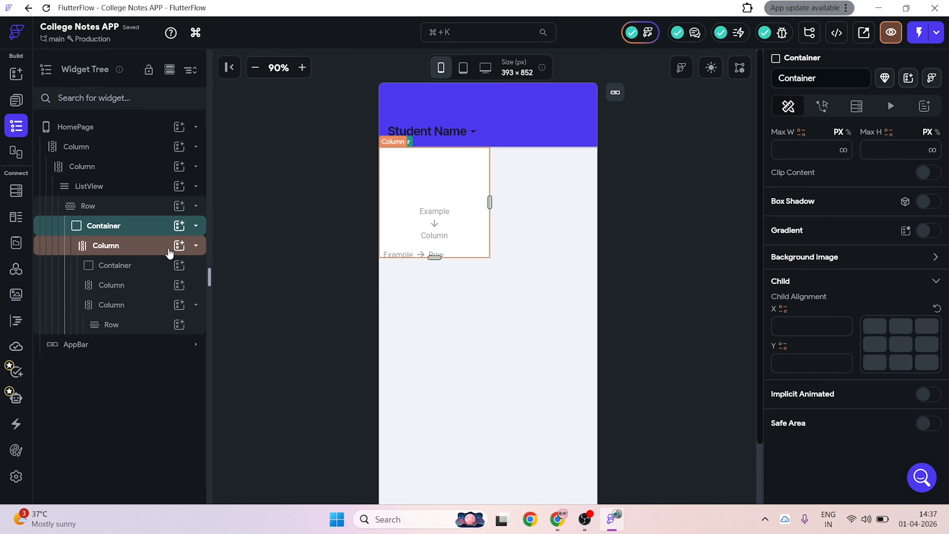
scroll(926, 288, "up", 3)
scroll(898, 303, "down", 4)
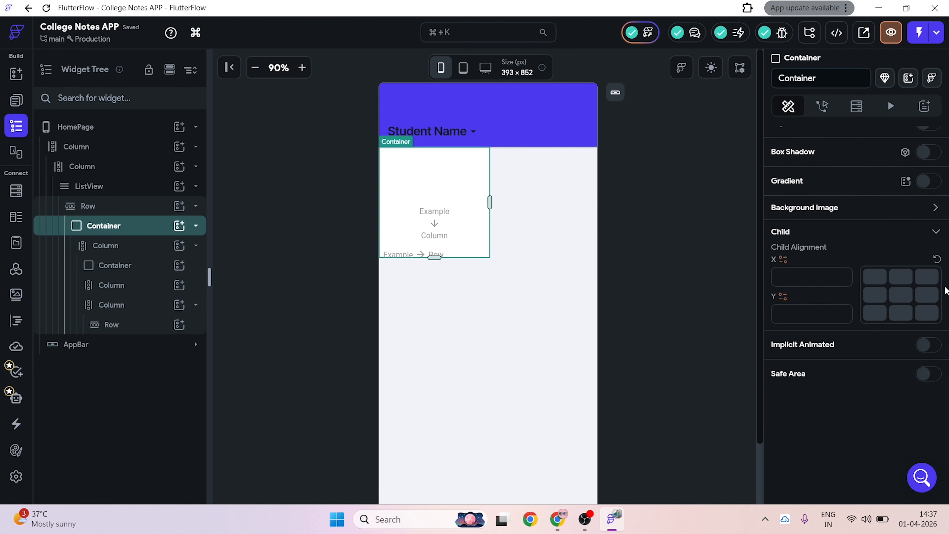
scroll(896, 277, "up", 6)
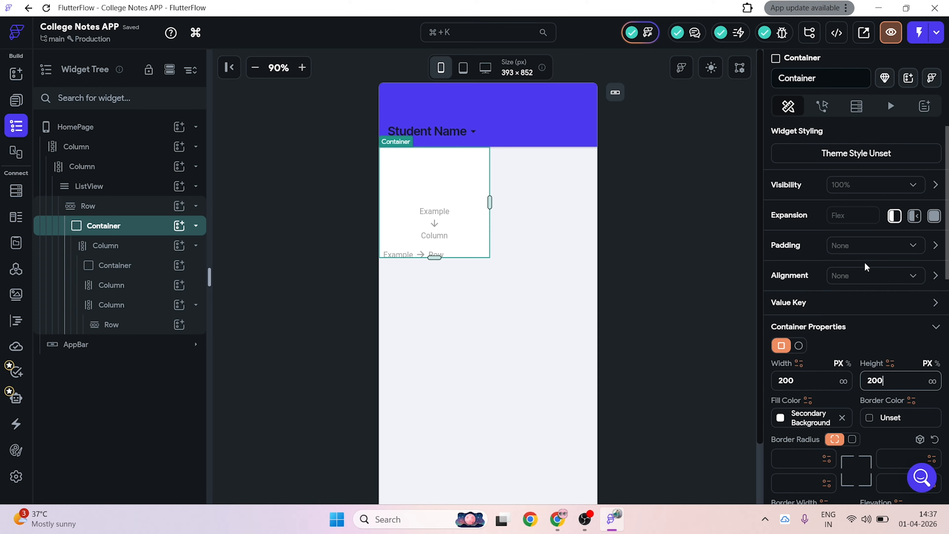
scroll(868, 301, "down", 2)
scroll(868, 292, "up", 2)
scroll(868, 293, "down", 3)
scroll(843, 325, "up", 2)
scroll(908, 409, "down", 6)
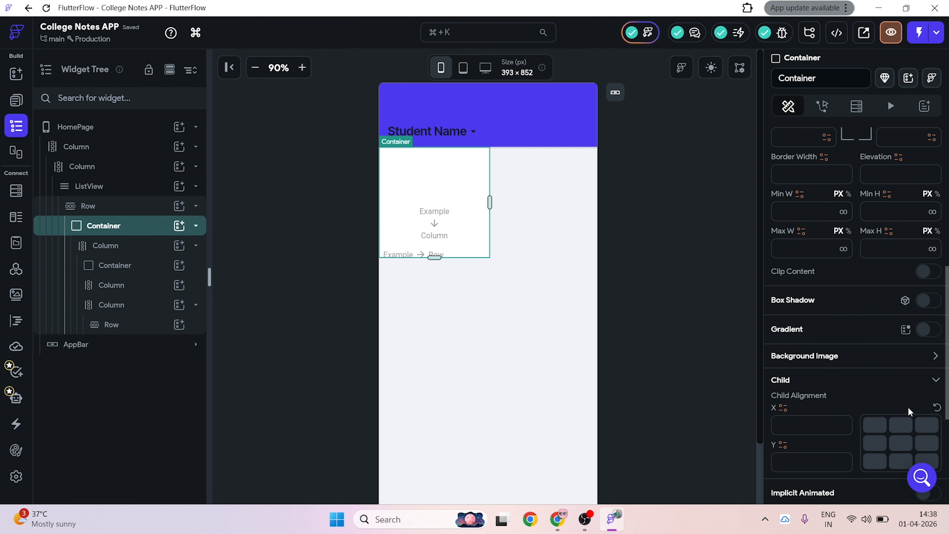
scroll(874, 224, "up", 7)
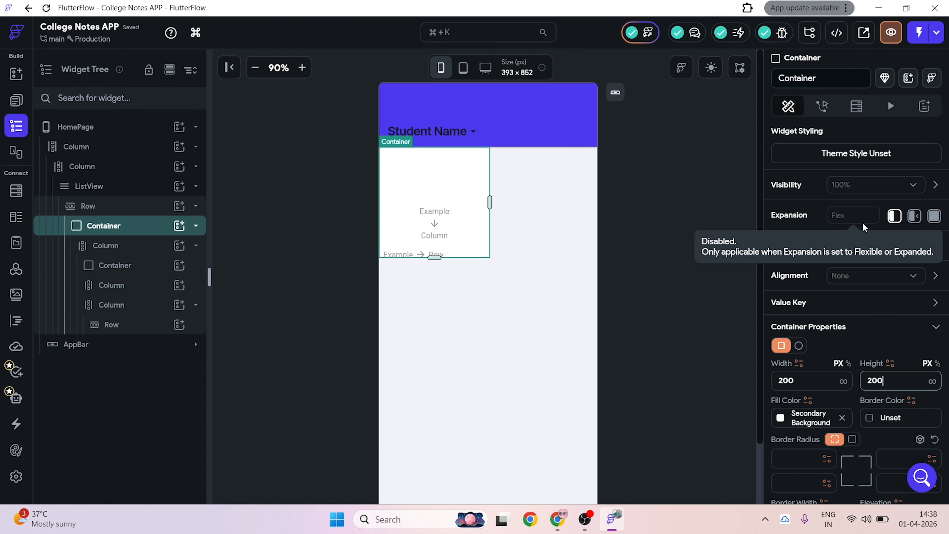
left_click(843, 187)
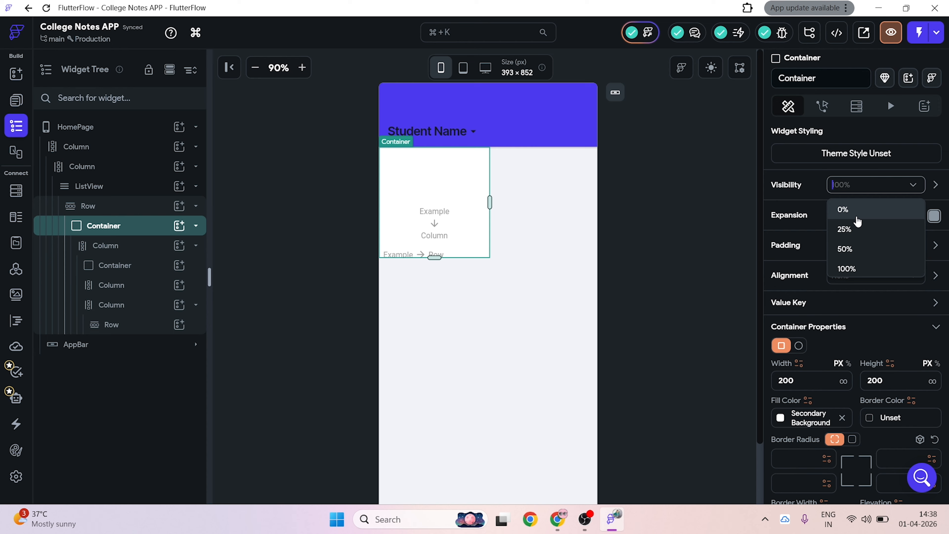
left_click(861, 298)
left_click(861, 298)
scroll(872, 358, "down", 2)
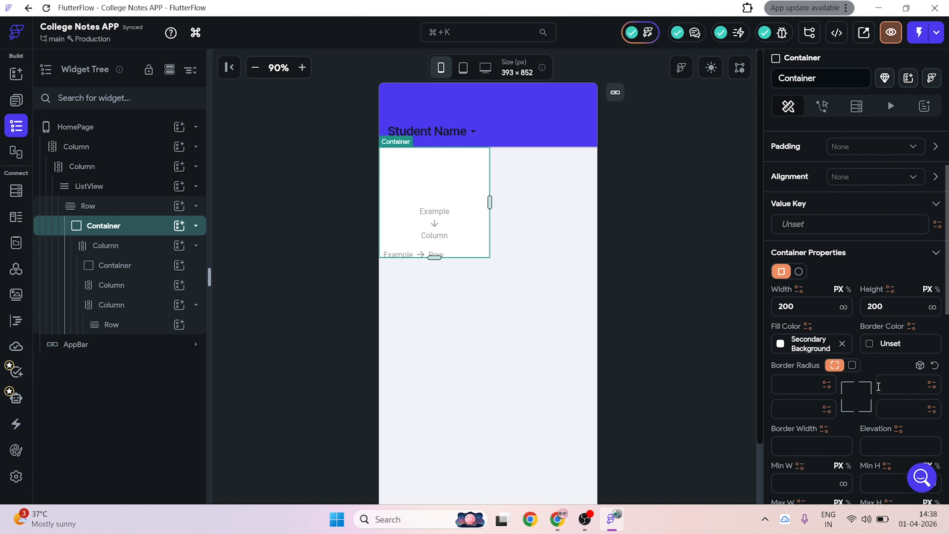
Step: Set the outer Container's border color to the Primary theme color
left_click(870, 350)
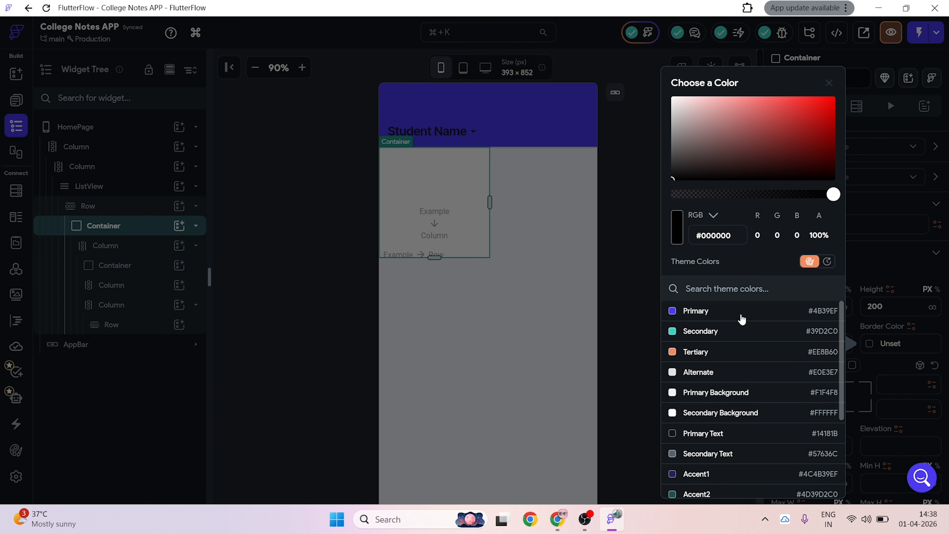
left_click(739, 319)
left_click(639, 257)
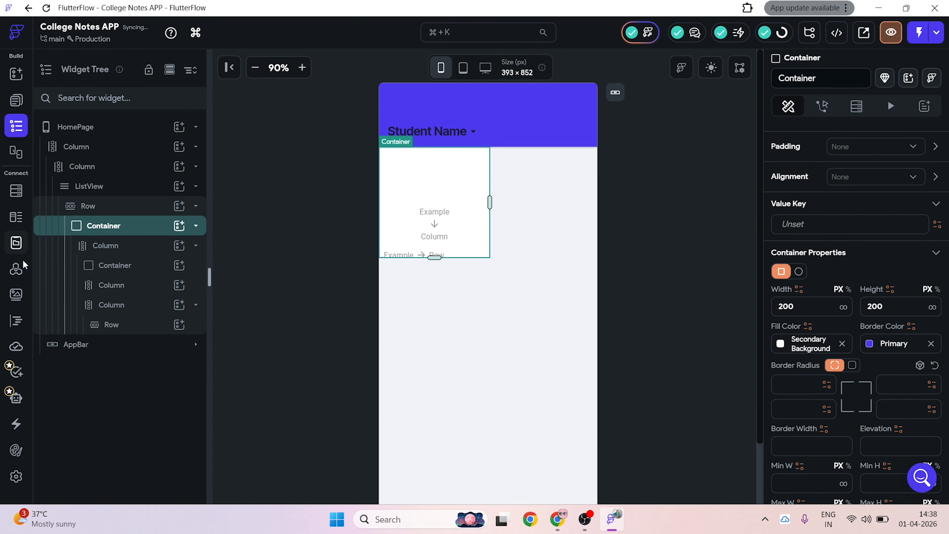
Step: Add an Image widget inside the inner Container of the card's Column
left_click(160, 268)
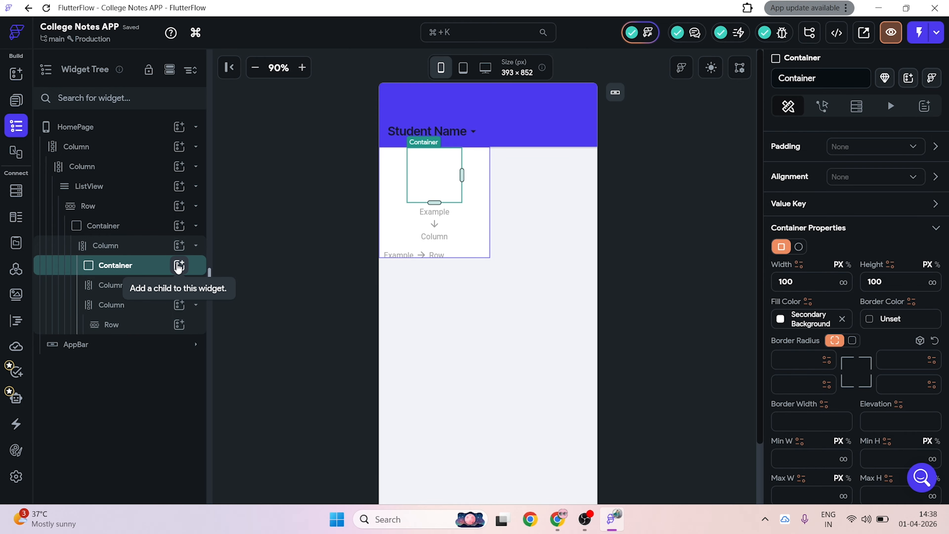
left_click(179, 265)
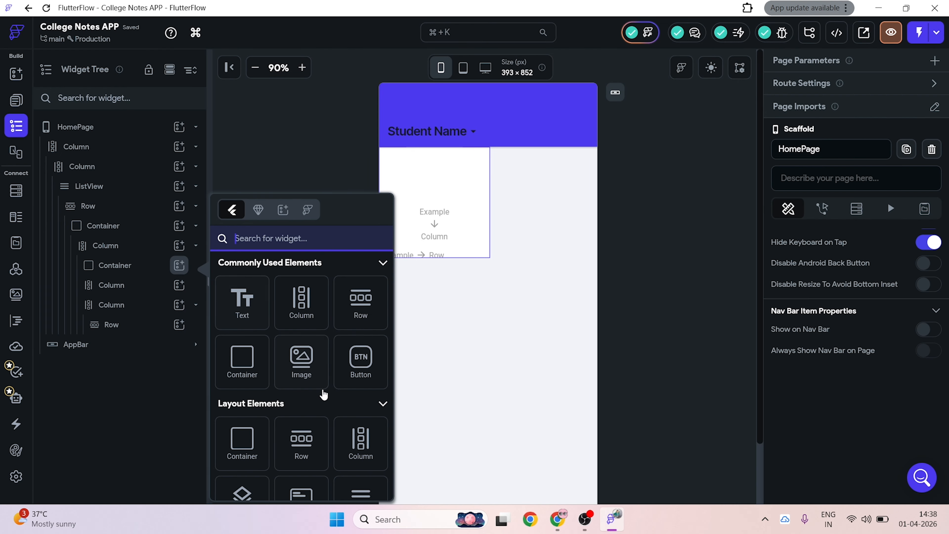
left_click(313, 380)
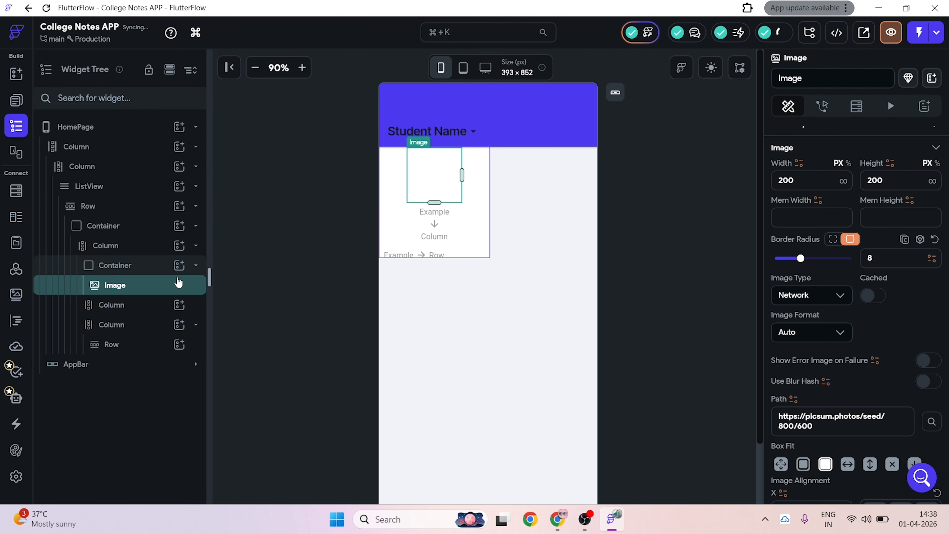
left_click(179, 265)
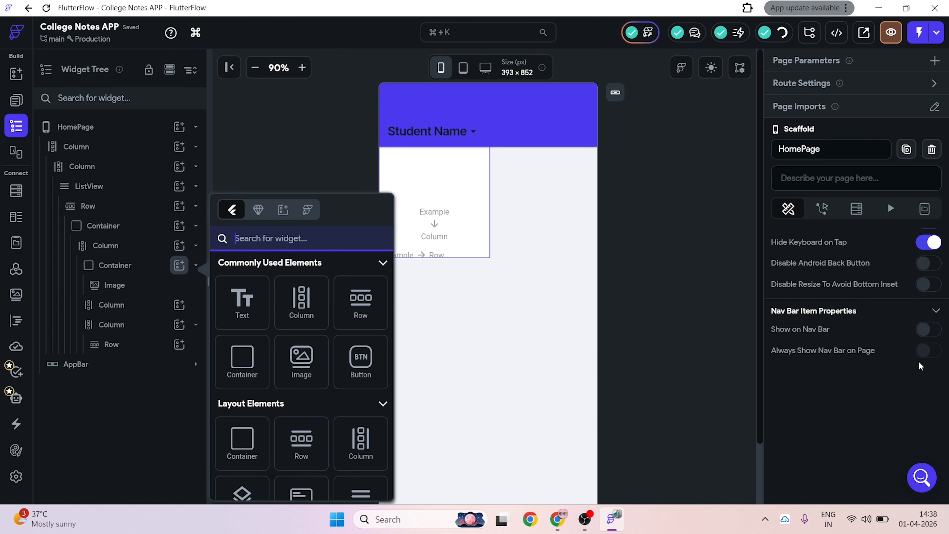
left_click(787, 212)
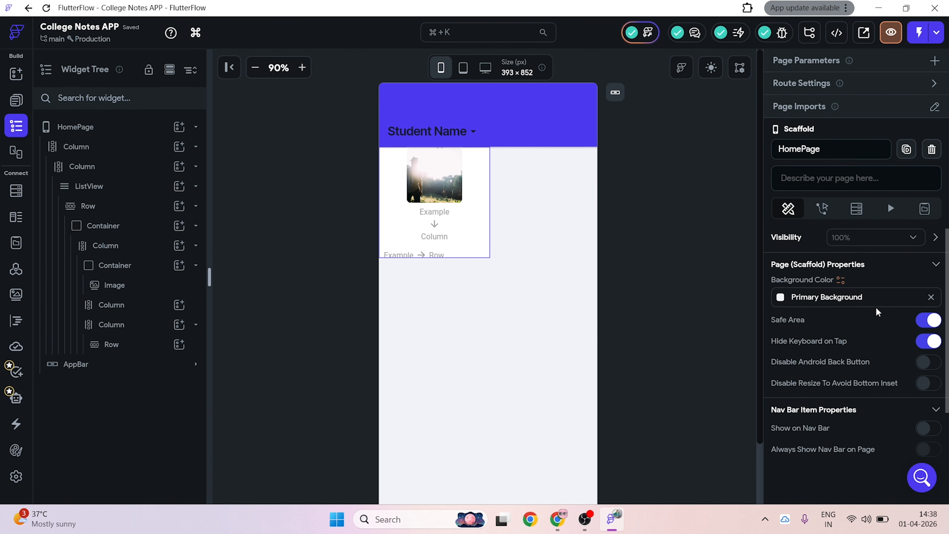
Step: Set the border color of the inner Container holding the Image to the Primary theme color
left_click(141, 264)
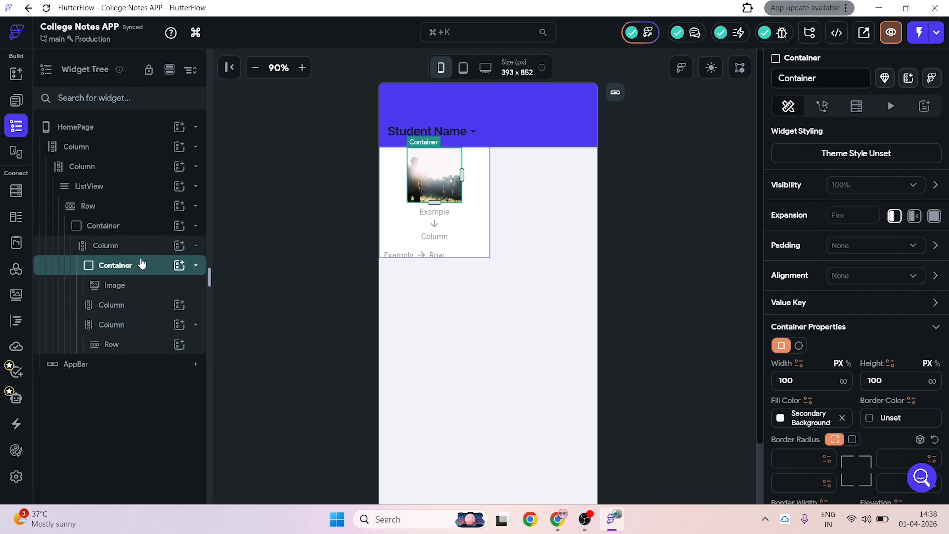
scroll(861, 289, "down", 3)
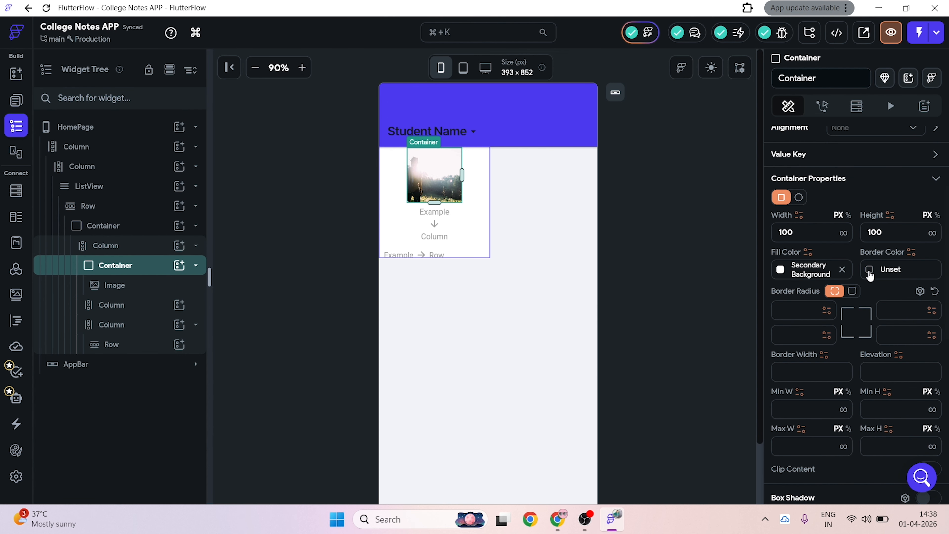
left_click(868, 269)
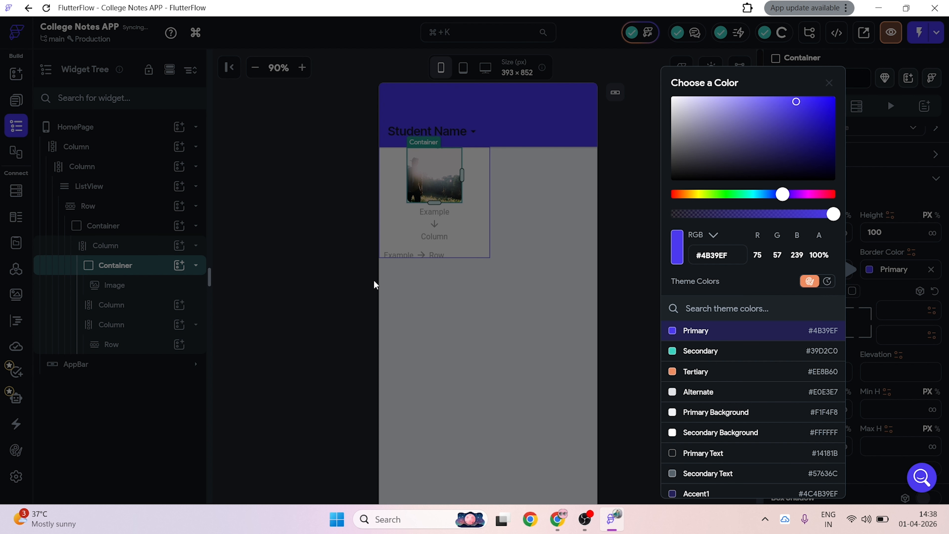
left_click(521, 316)
Step: Switch the Image's border radius from a uniform value to individual corner values, leaving the corners empty
left_click(112, 285)
mouse_move(858, 312)
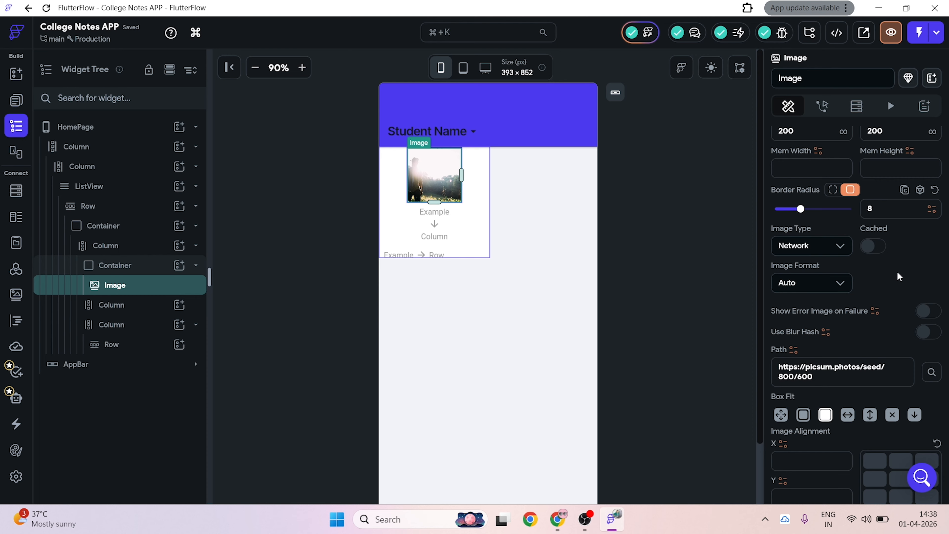
left_click(832, 190)
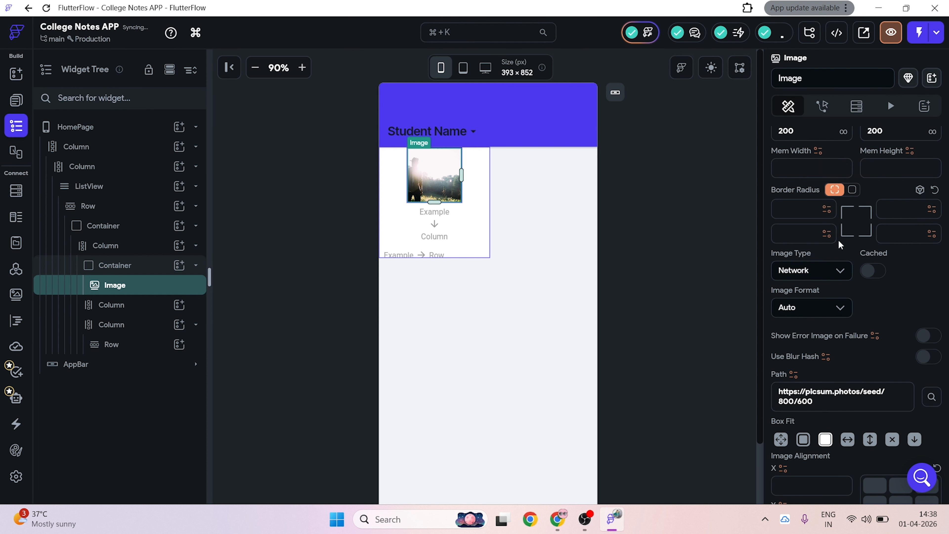
scroll(888, 354, "down", 4)
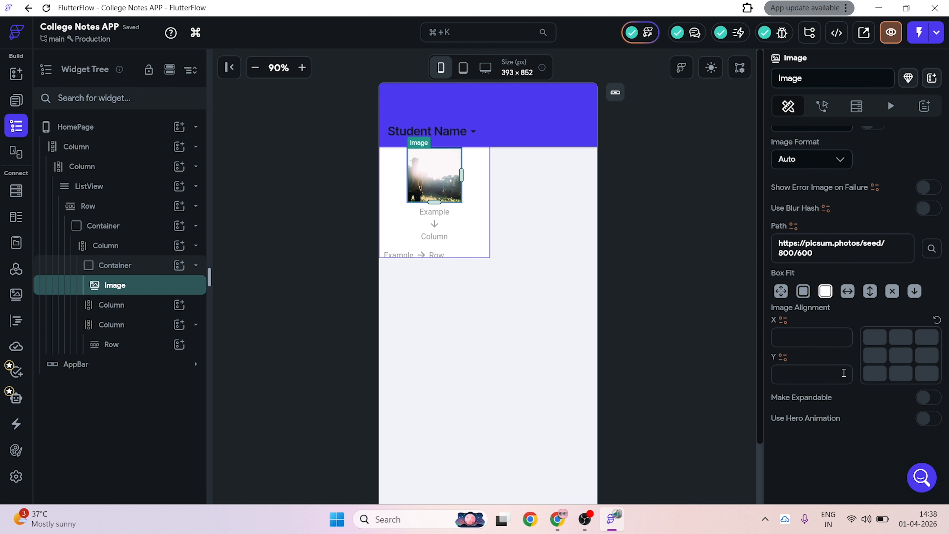
scroll(844, 373, "up", 8)
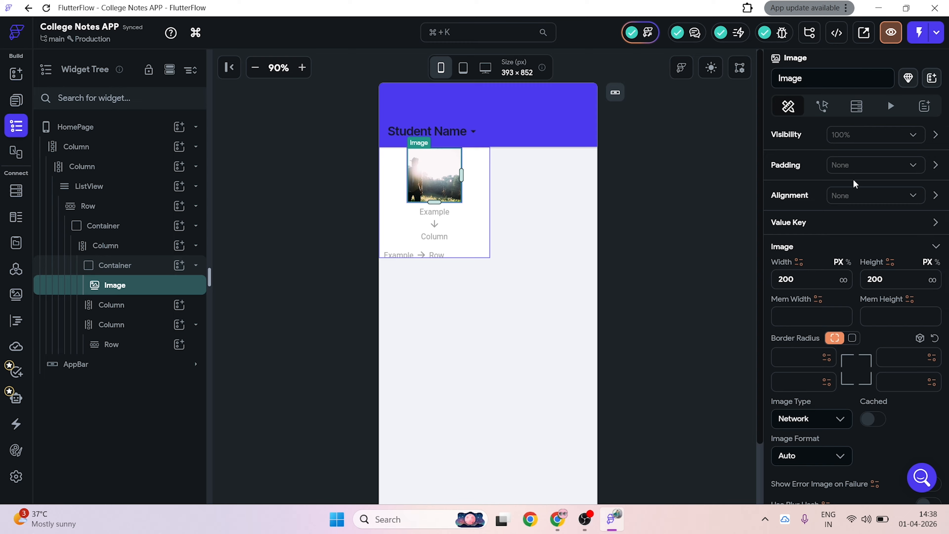
Step: Switch the Image's padding to uniform and apply a padding of 4
left_click(855, 166)
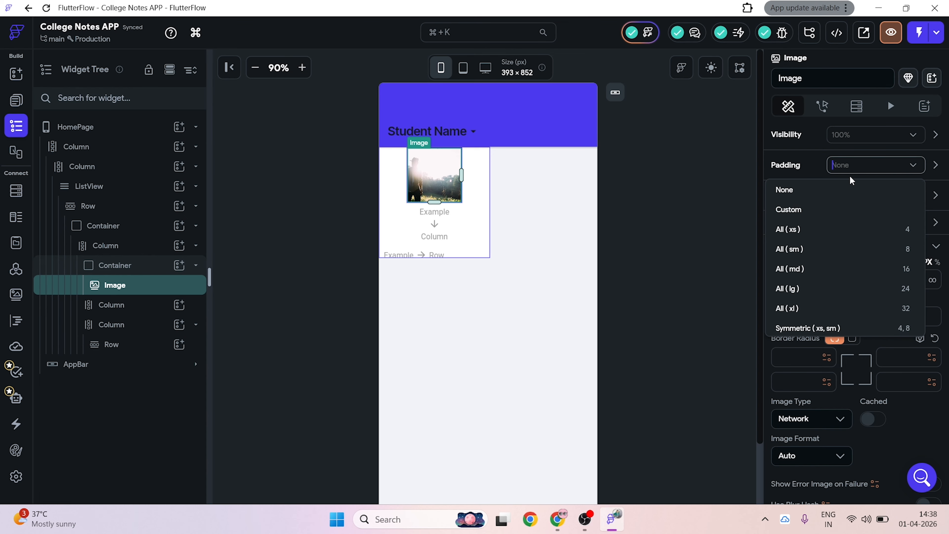
left_click(852, 190)
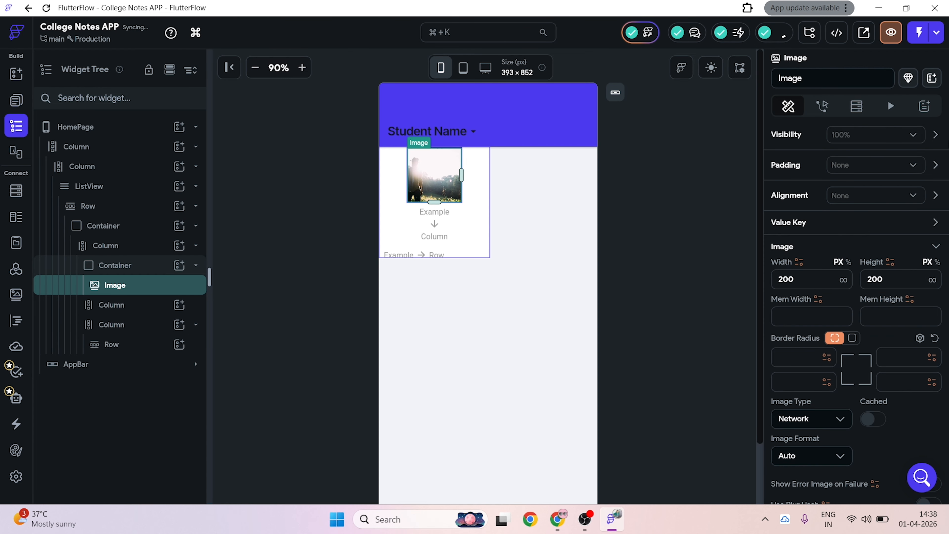
left_click(935, 165)
left_click(935, 166)
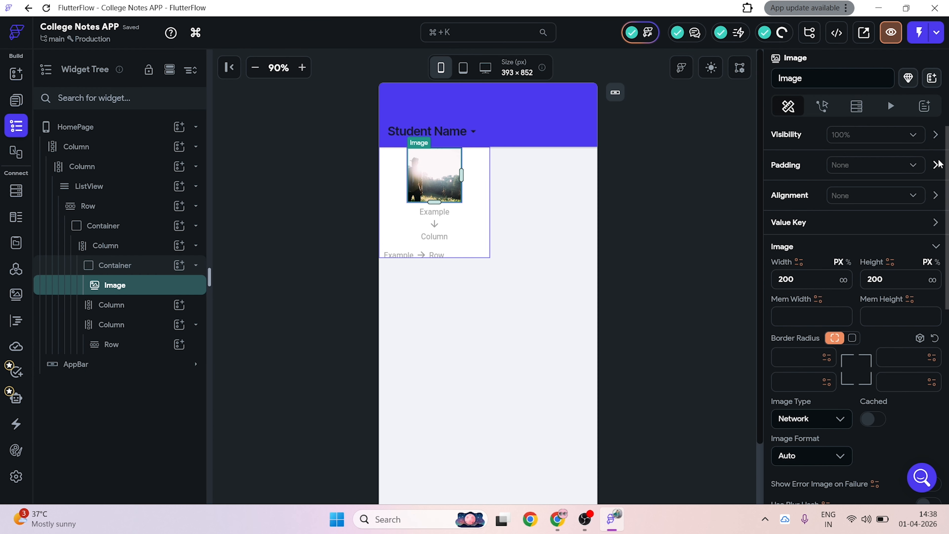
left_click(935, 166)
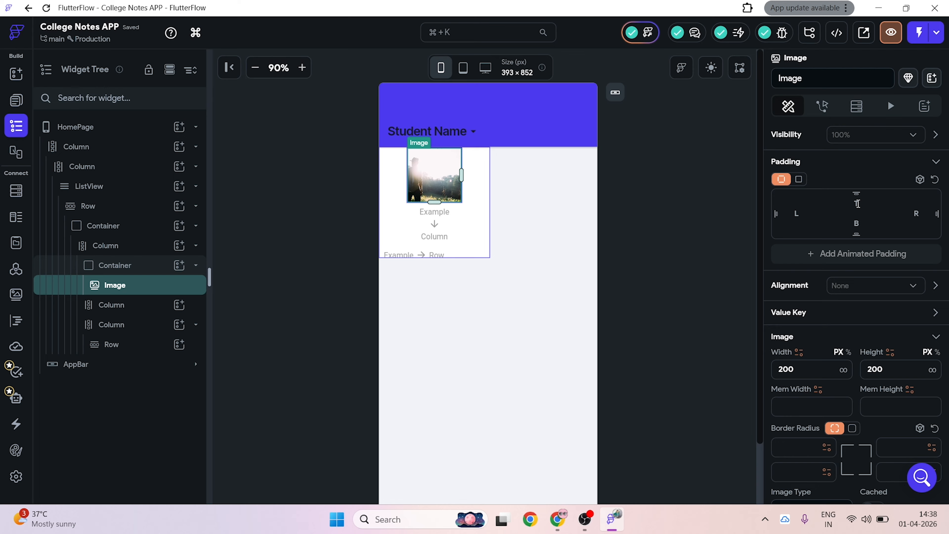
left_click(798, 179)
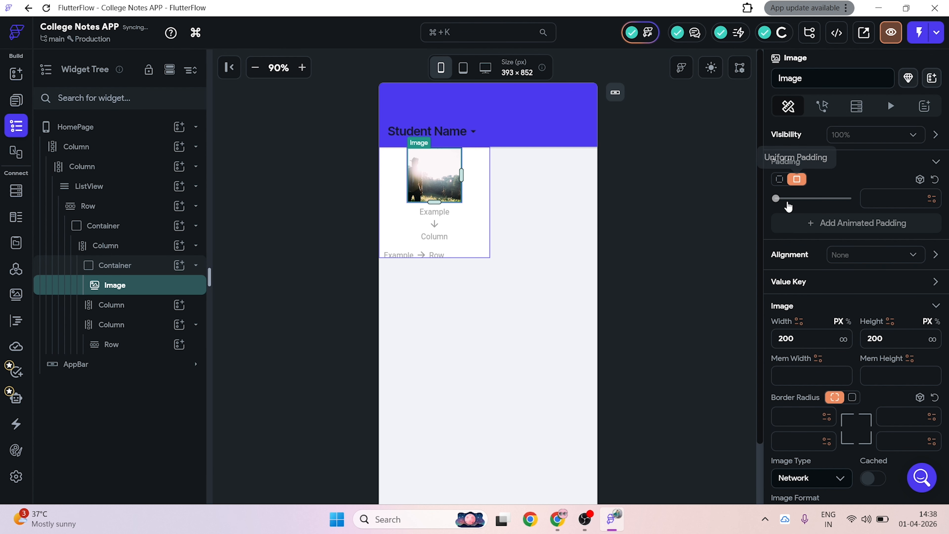
left_click(791, 201)
left_click(679, 217)
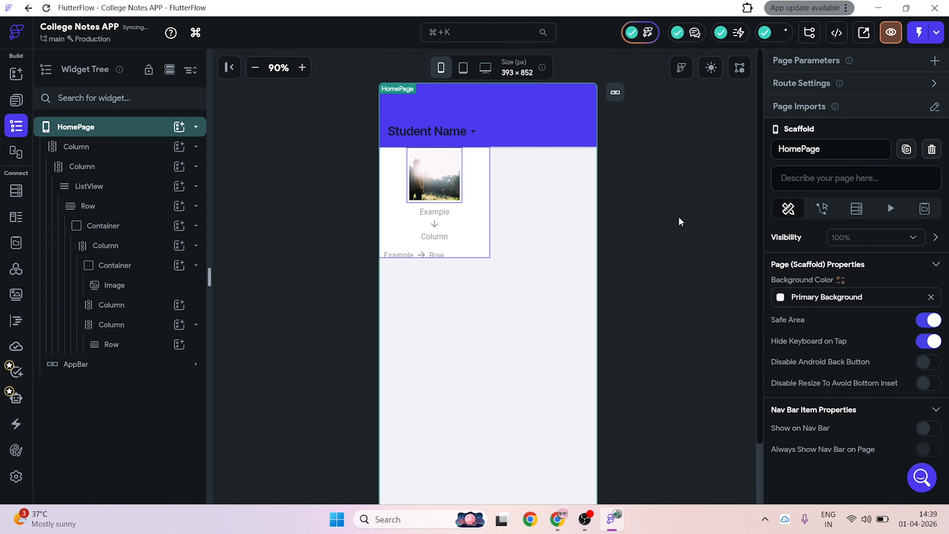
Step: Reduce the Image's uniform padding to 1
left_click(438, 197)
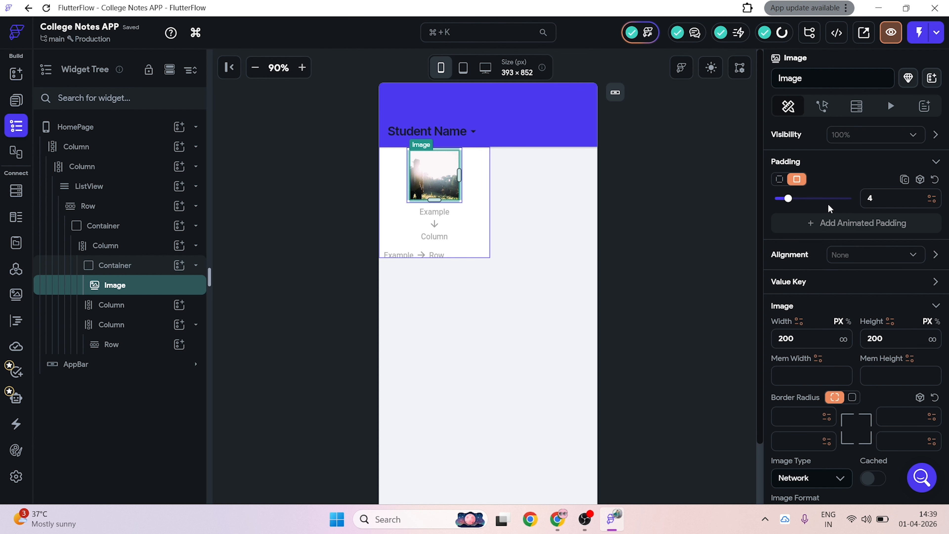
left_click_drag(788, 199, 781, 202)
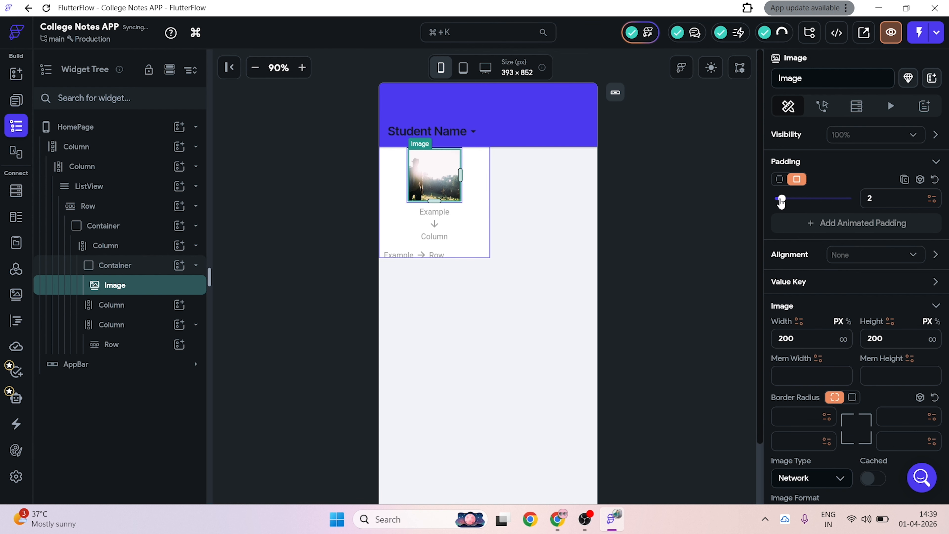
double_click(870, 198)
type("1")
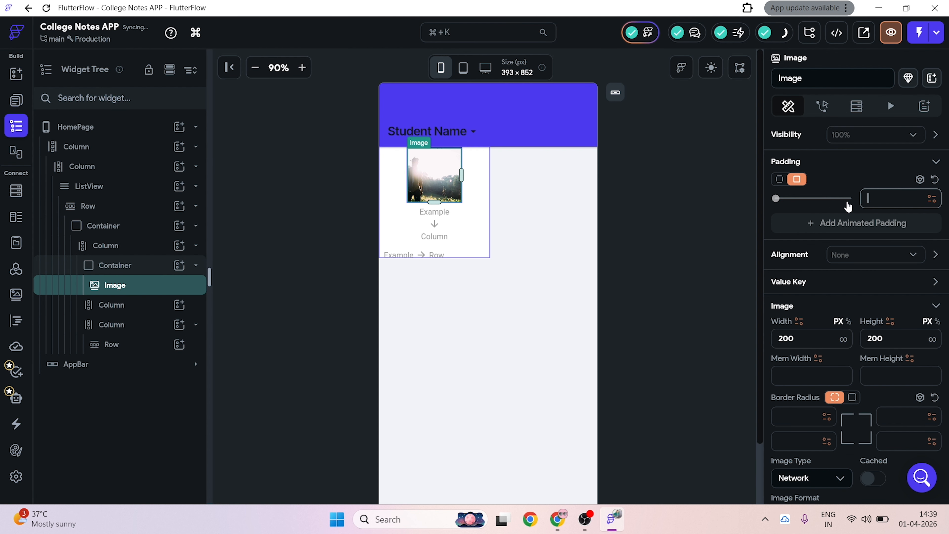
left_click(708, 229)
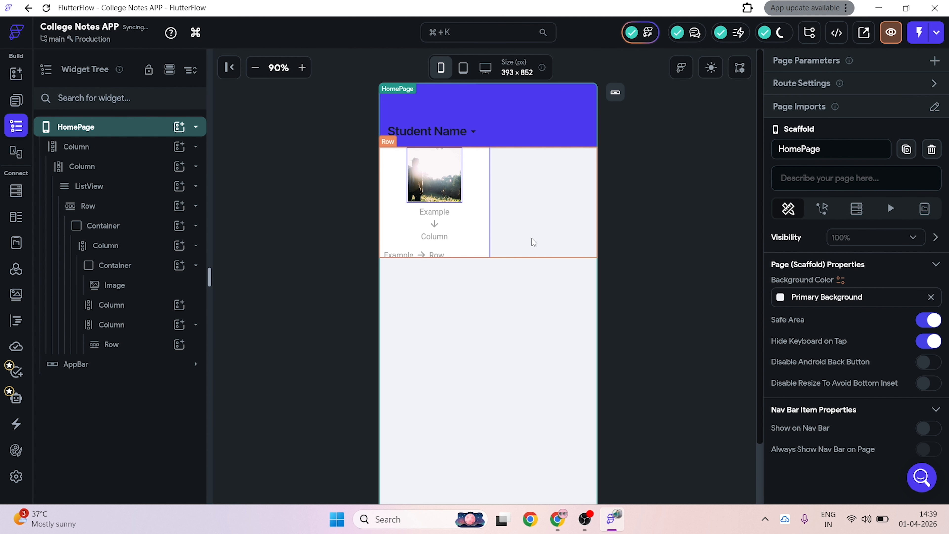
Step: Add a Text widget to the Column directly below the image and paste a copy of it beneath
left_click(432, 224)
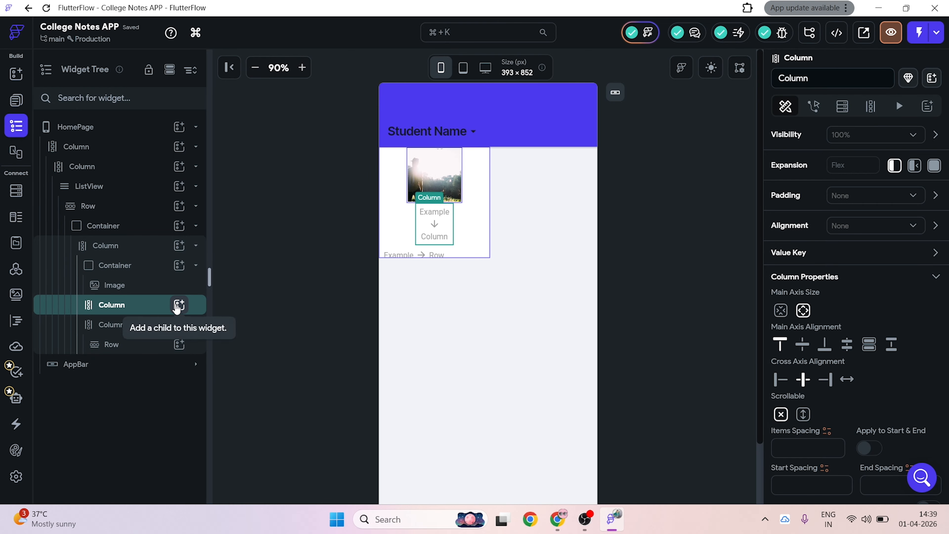
left_click(178, 305)
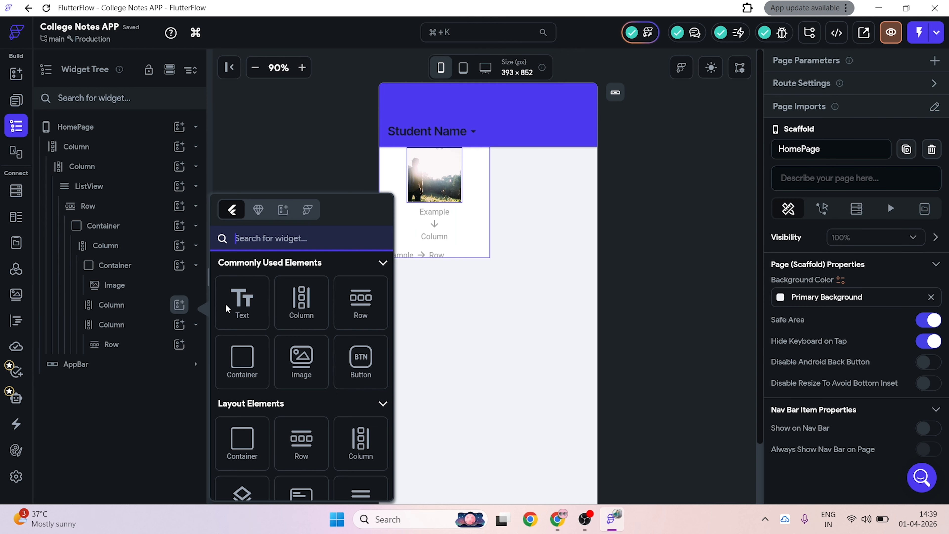
left_click(255, 314)
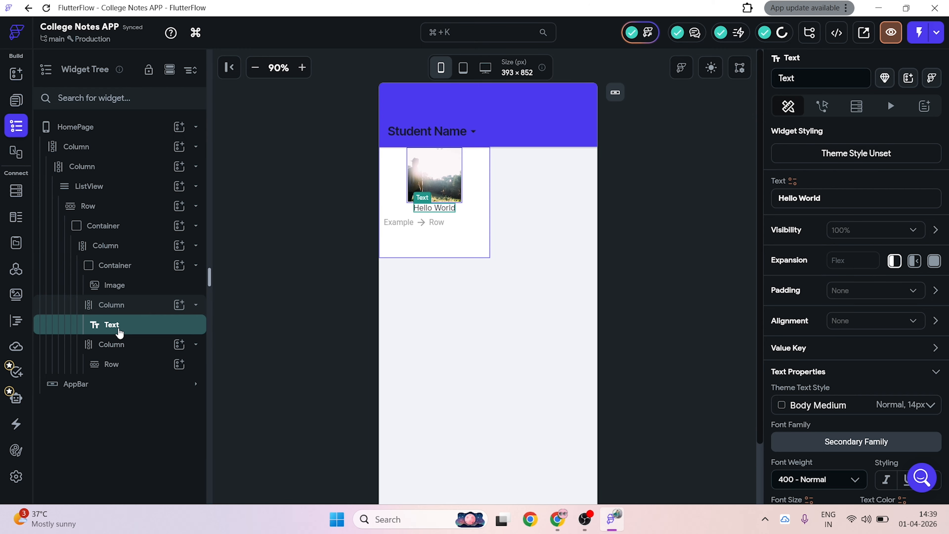
key("ctrl+v")
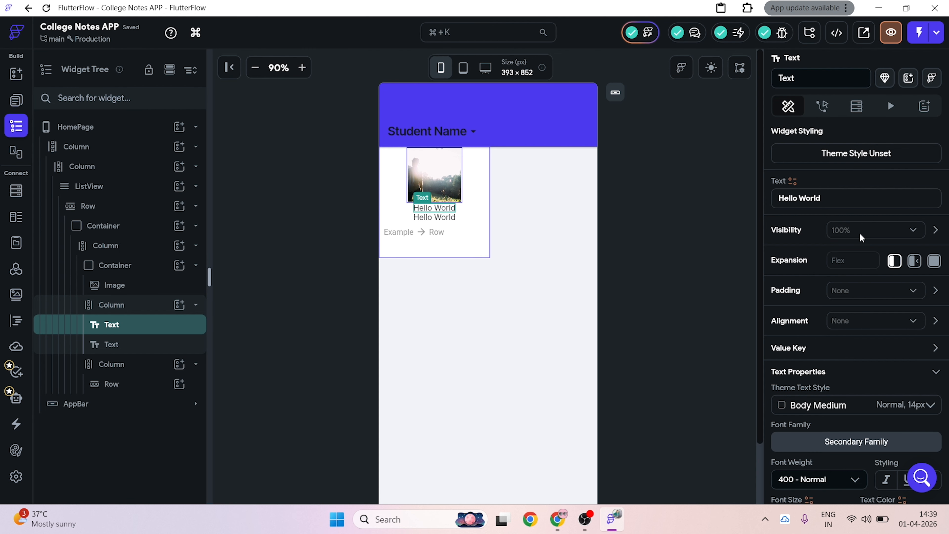
Step: Set the Column's first Text to "KK college" and the second to "Dhanbad"
left_click(839, 196)
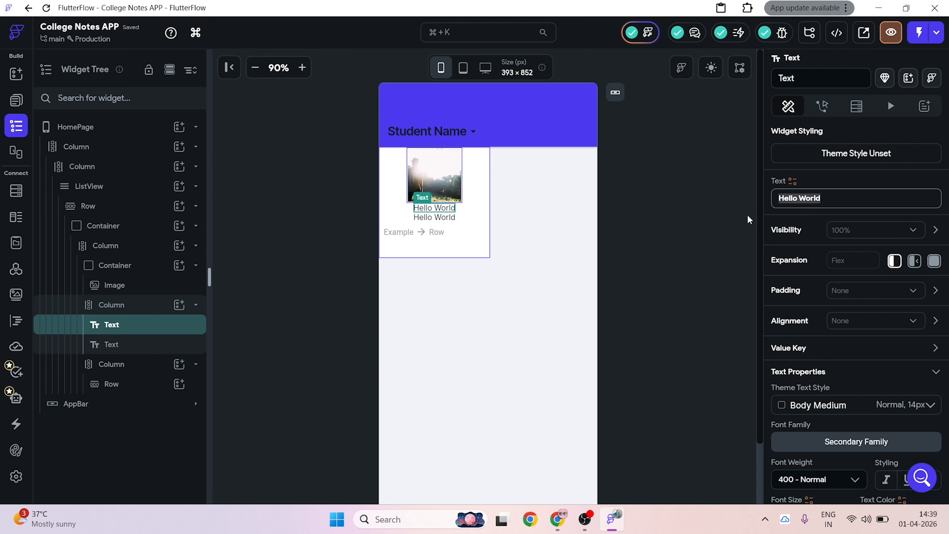
type("KK col")
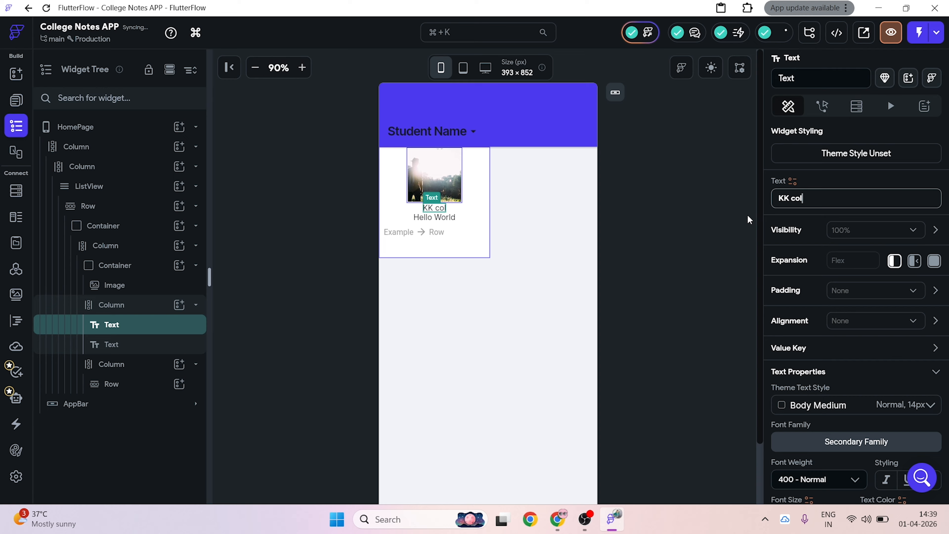
type("lege")
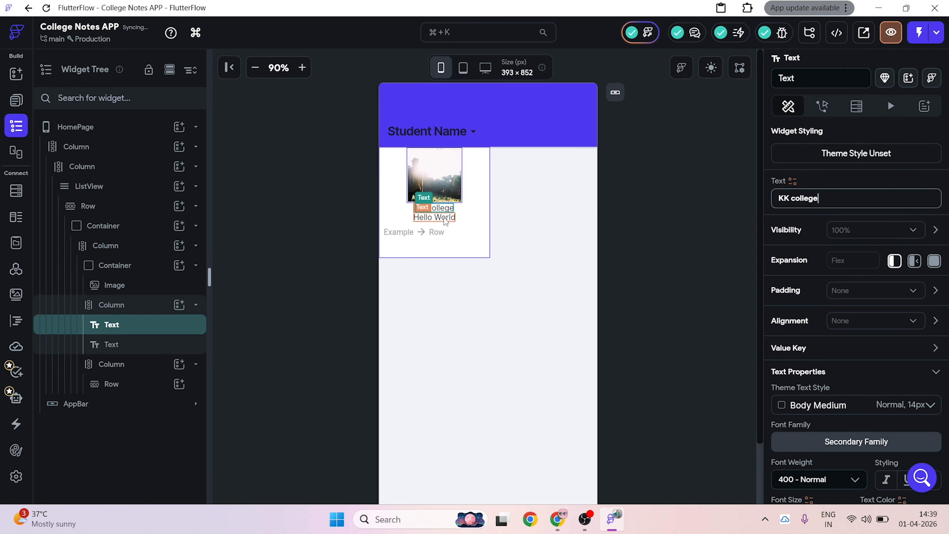
left_click(435, 217)
left_click(833, 195)
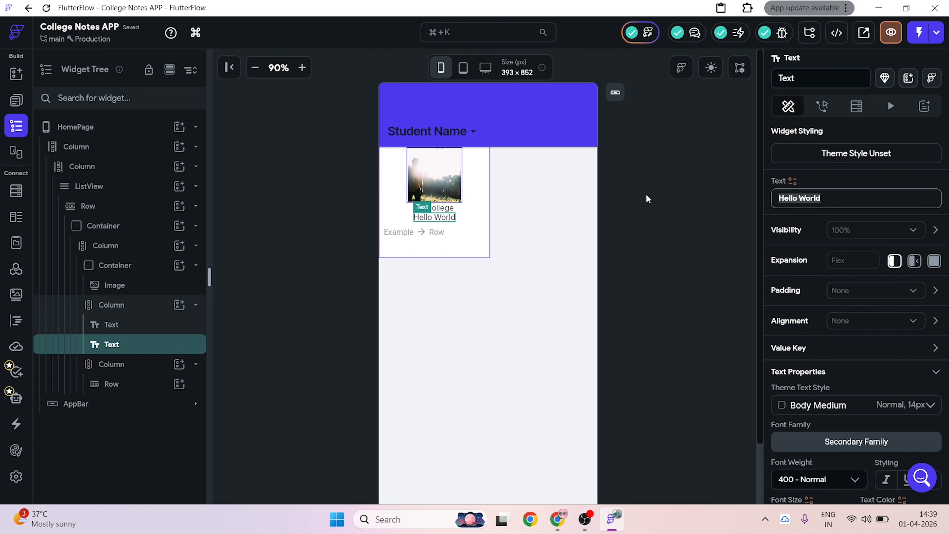
type("Dhanbad")
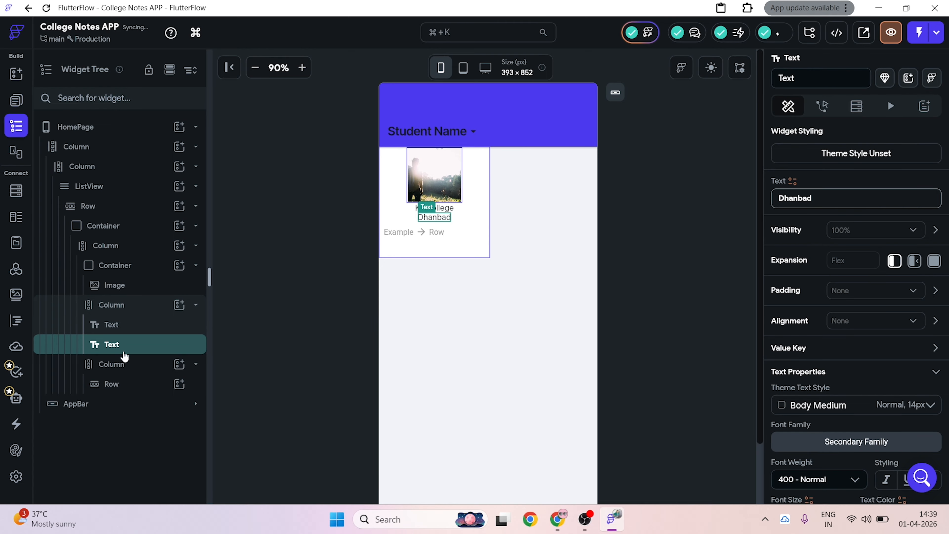
left_click(502, 278)
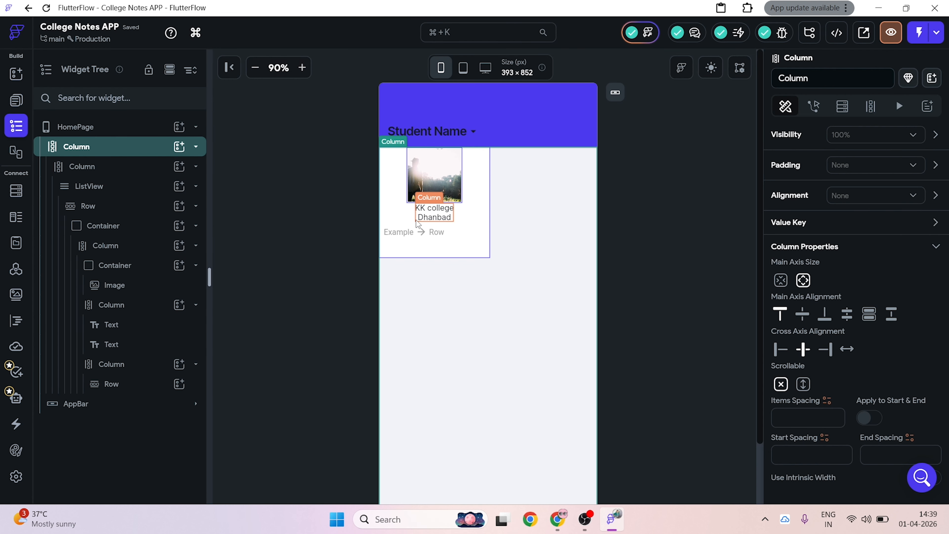
Step: Try adding an Icon widget below the two texts in the Column, and delete it again
left_click(155, 305)
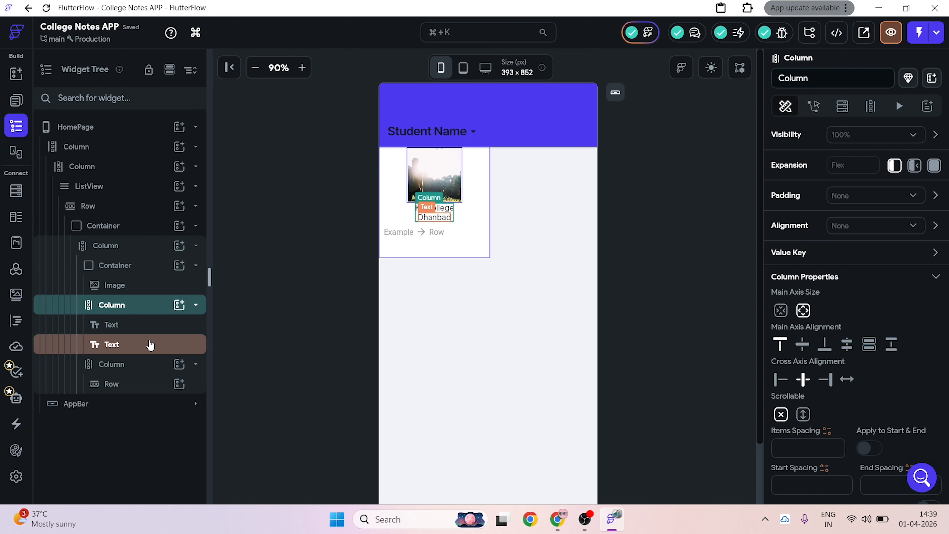
left_click(146, 344)
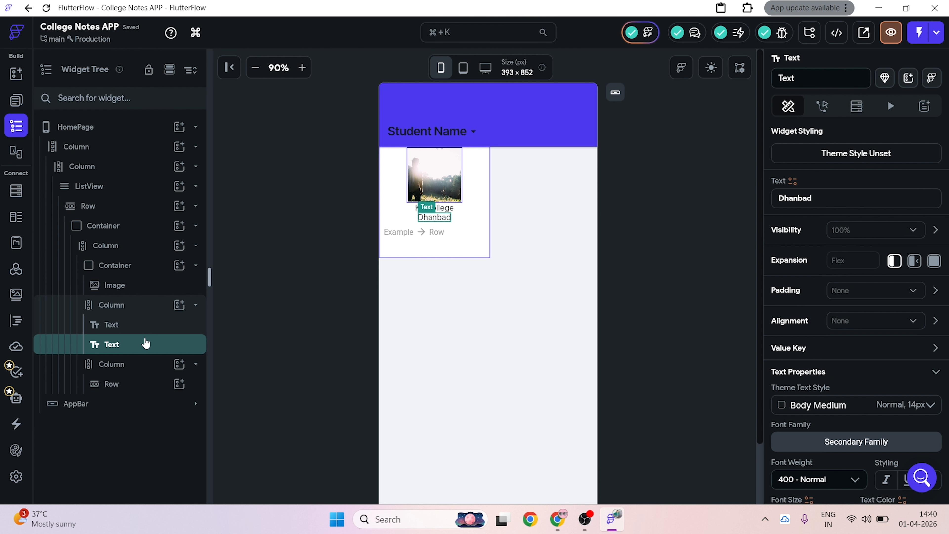
left_click(150, 325)
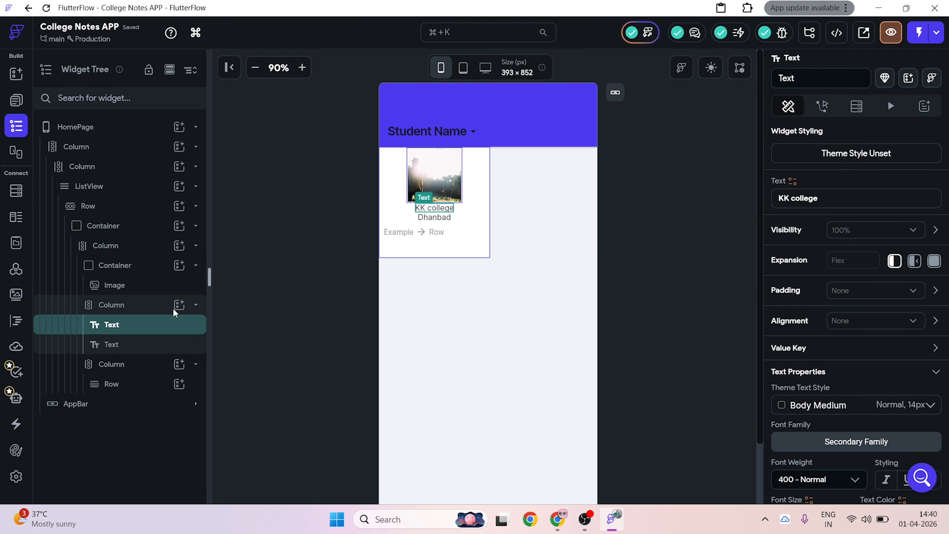
left_click(180, 305)
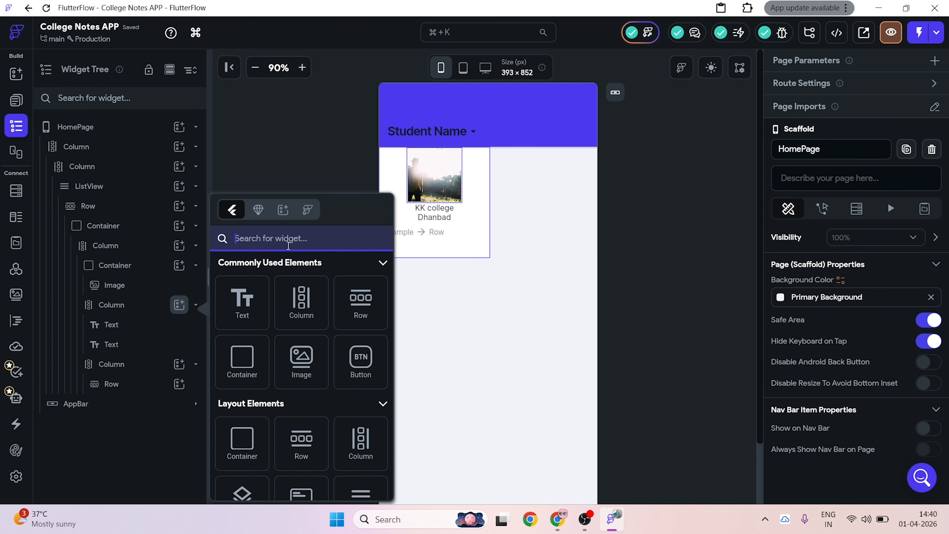
type("ic")
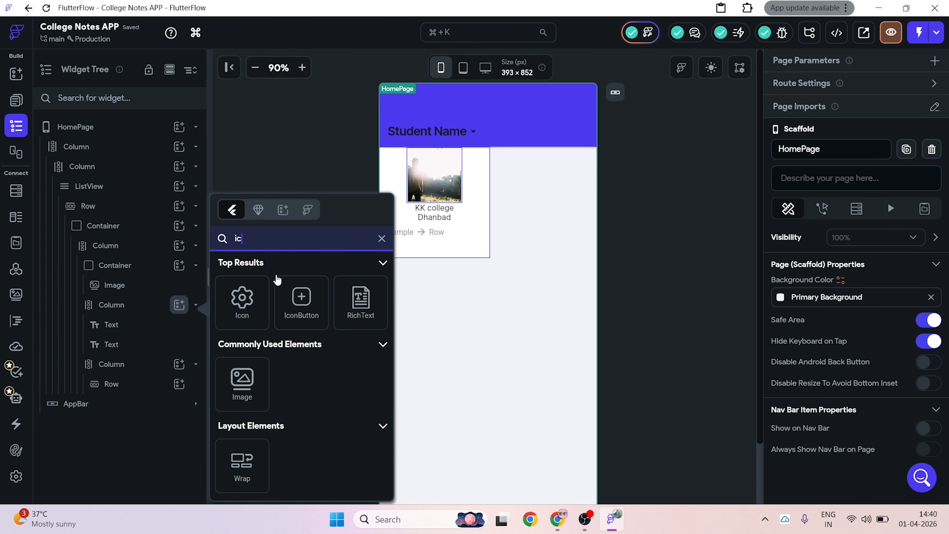
left_click(241, 299)
left_click_drag(434, 228, 424, 228)
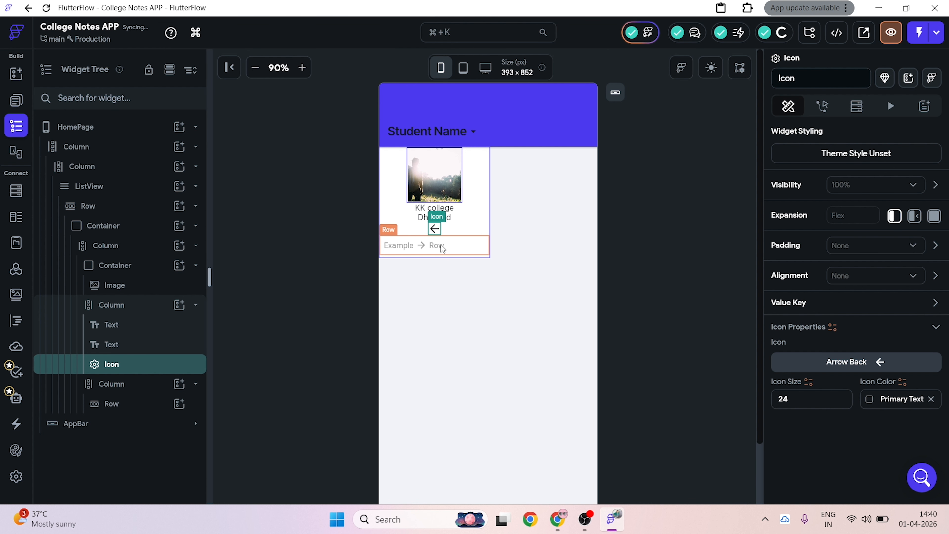
key("Delete")
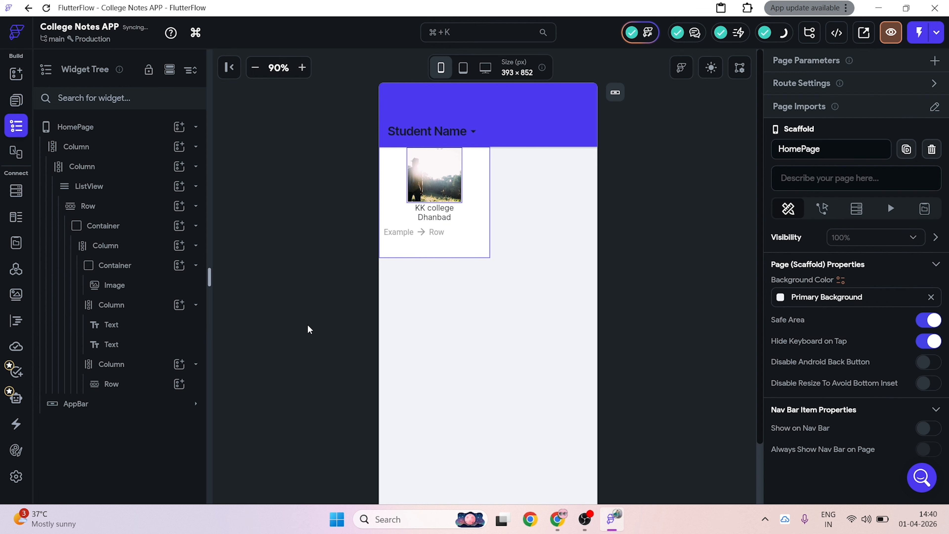
Step: Wrap the "Dhanbad" Text widget in a Row
left_click(121, 326)
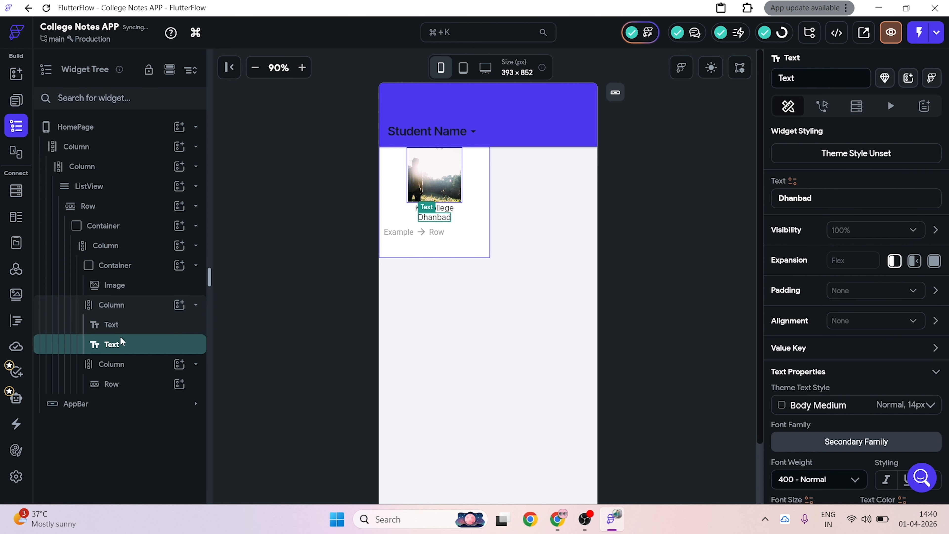
left_click(120, 345)
right_click(121, 346)
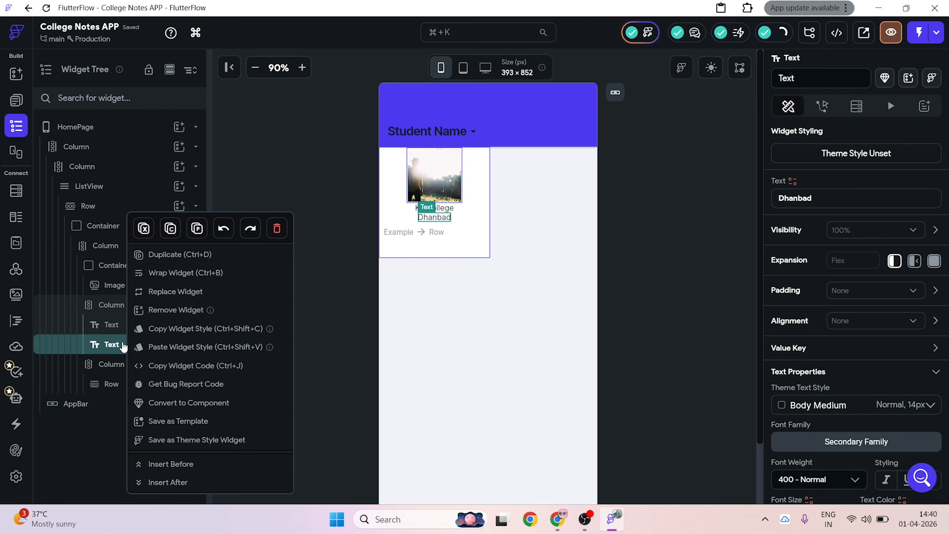
left_click(179, 273)
left_click(580, 187)
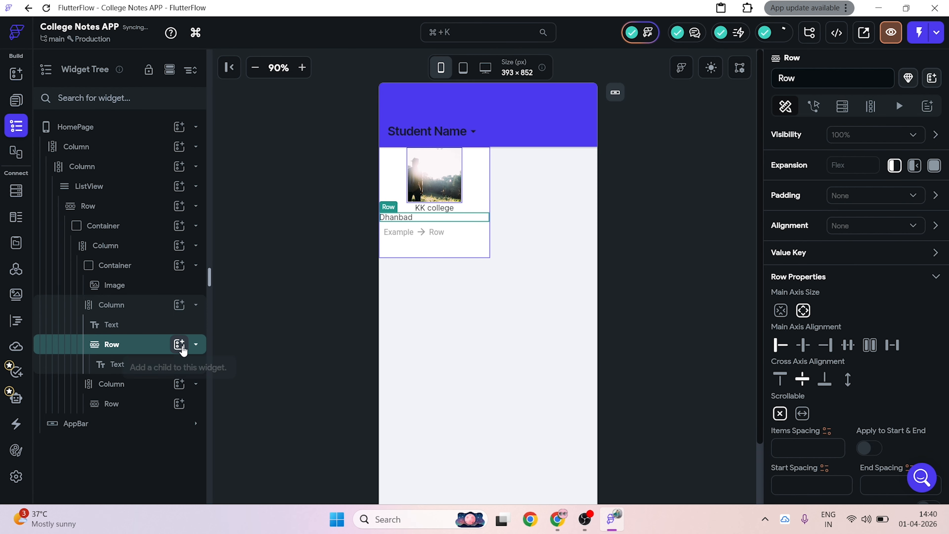
Step: Add an Icon widget to the Row holding "Dhanbad" and place it before the text
left_click(179, 344)
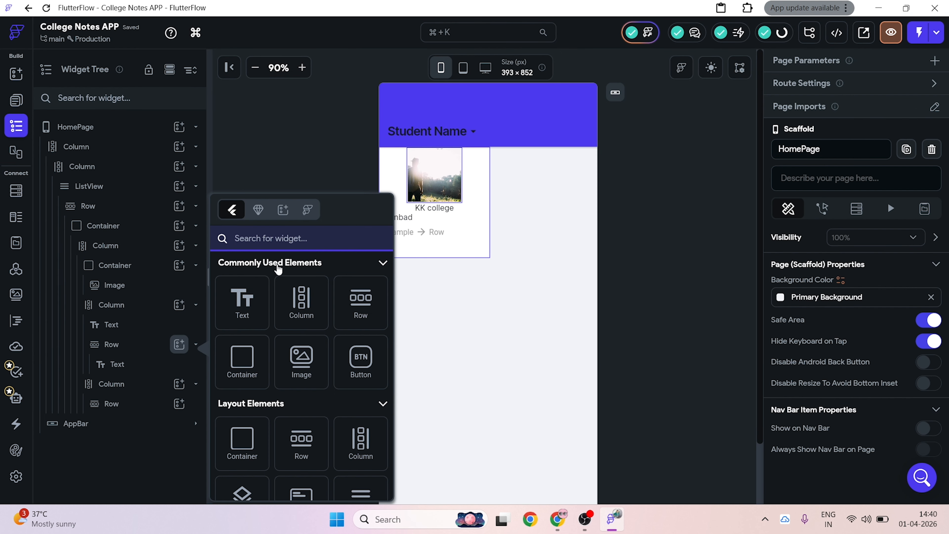
type("i")
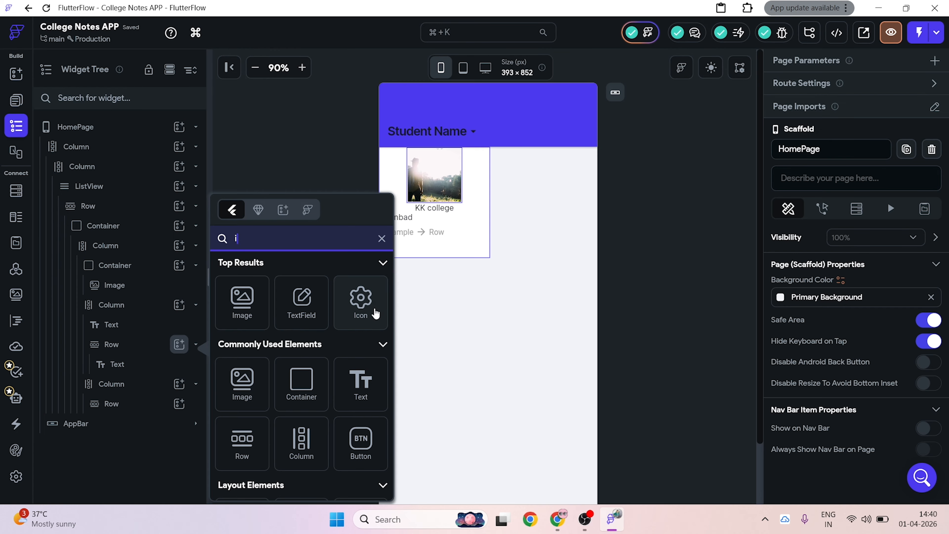
left_click(356, 318)
left_click_drag(139, 383, 138, 354)
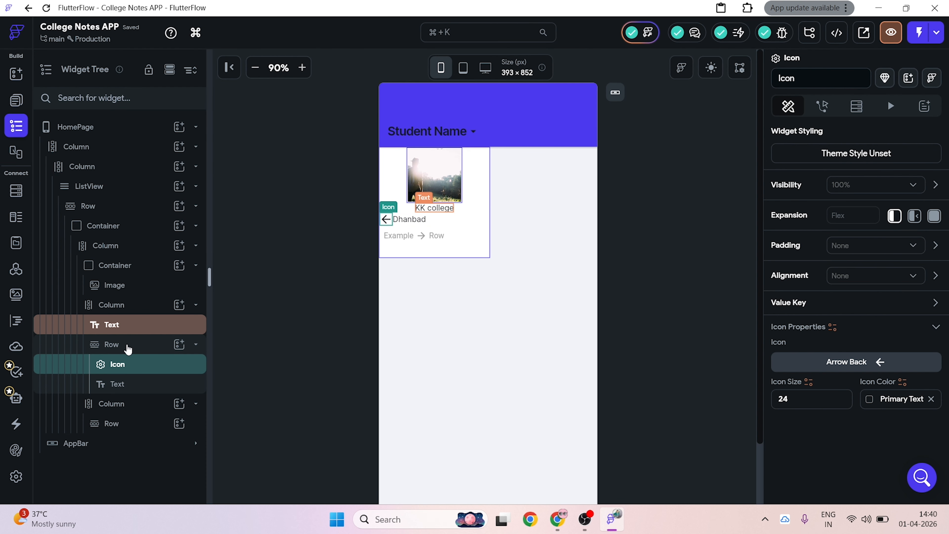
Step: Wrap the "KK college" Text widget in a Row
right_click(131, 325)
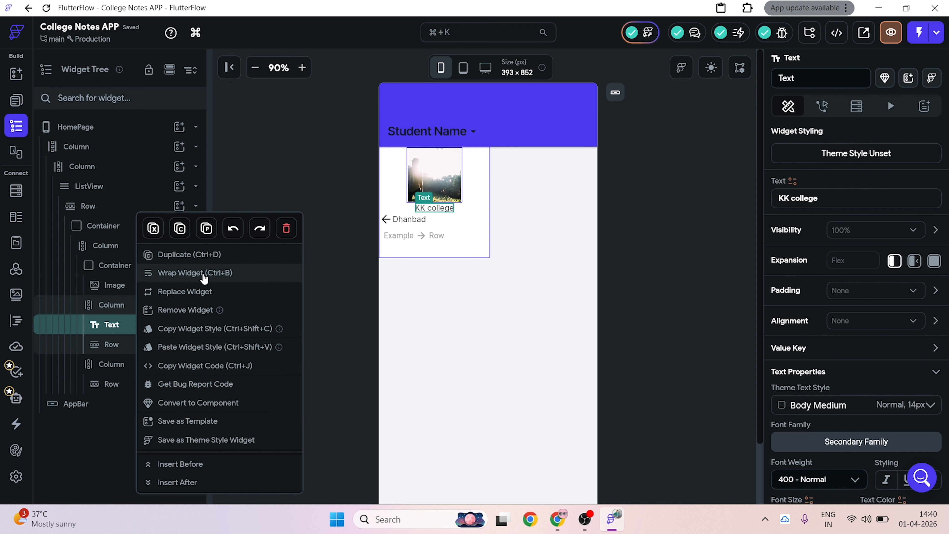
left_click(194, 272)
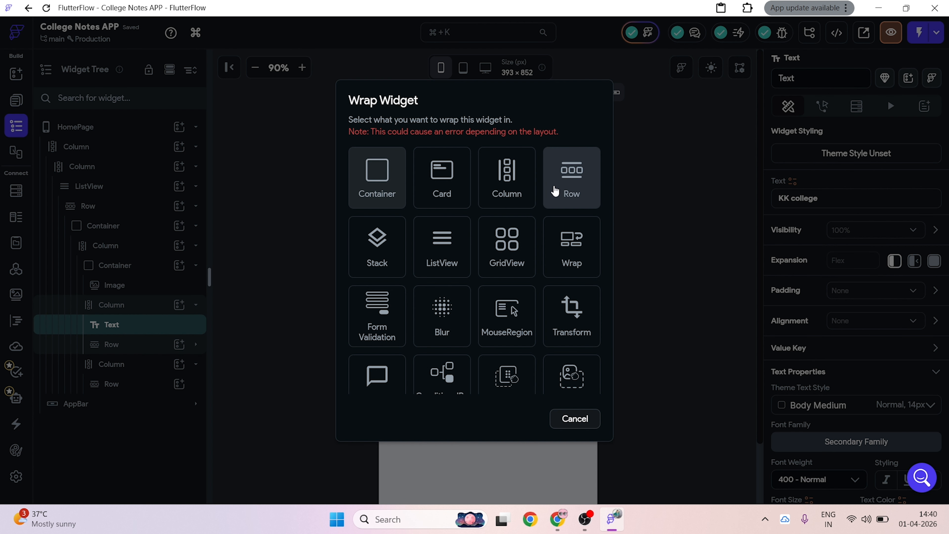
left_click(549, 189)
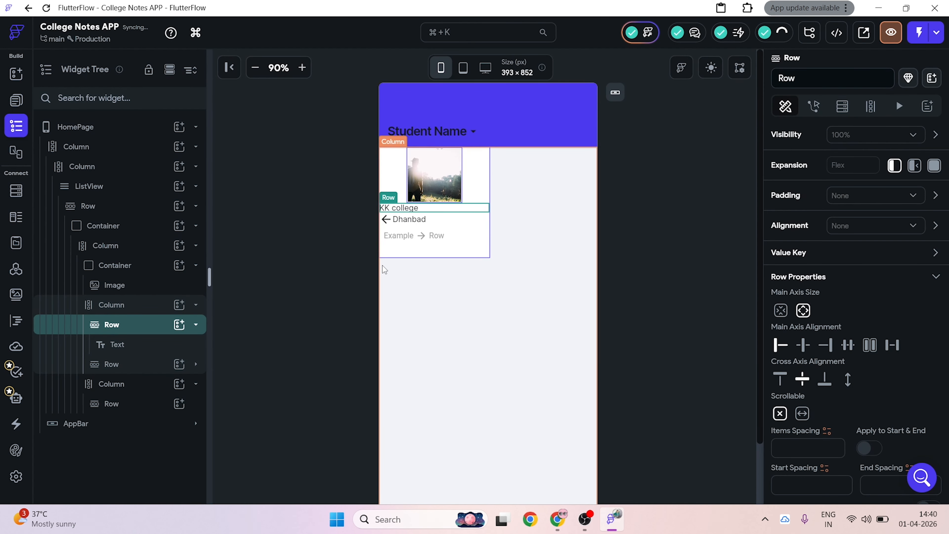
Step: Add an Icon widget and move it into the "KK college" Row, ahead of the text
left_click(179, 325)
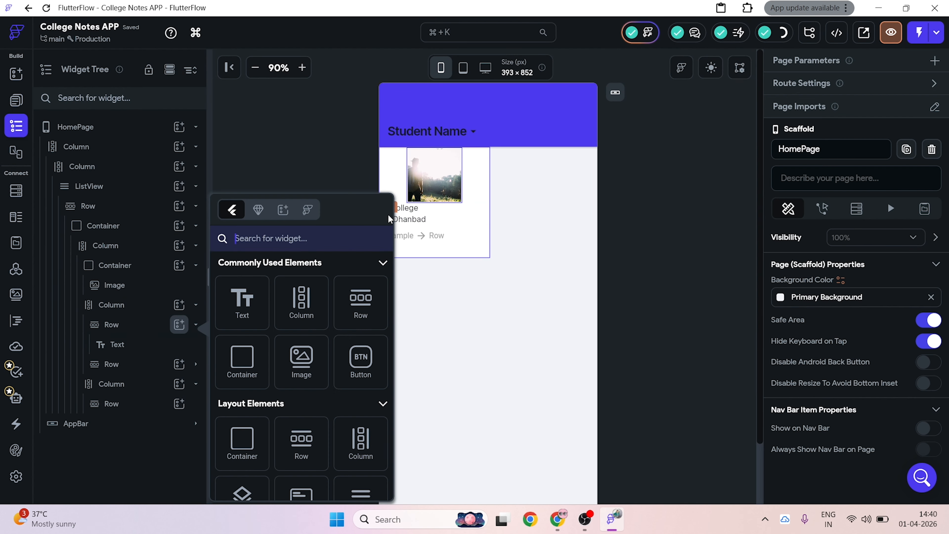
type("i")
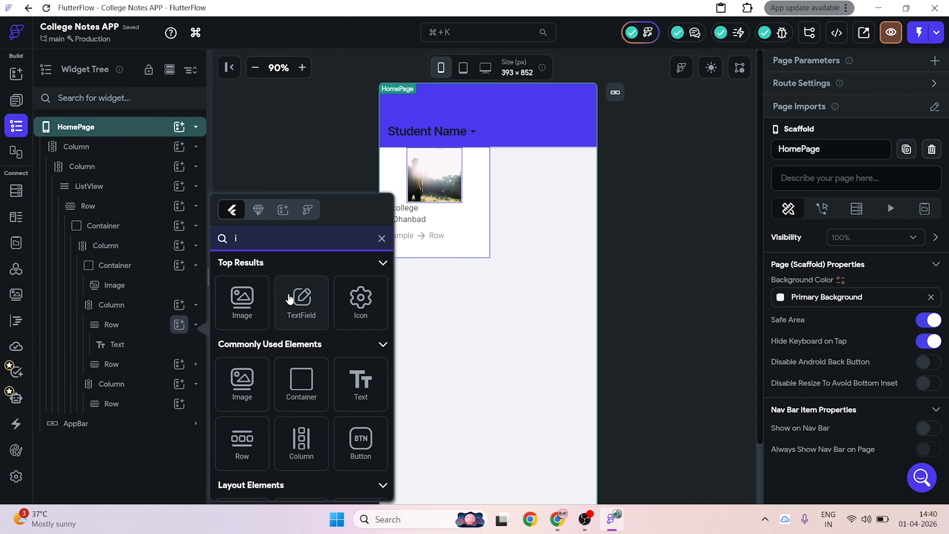
left_click(360, 299)
left_click_drag(124, 363, 129, 330)
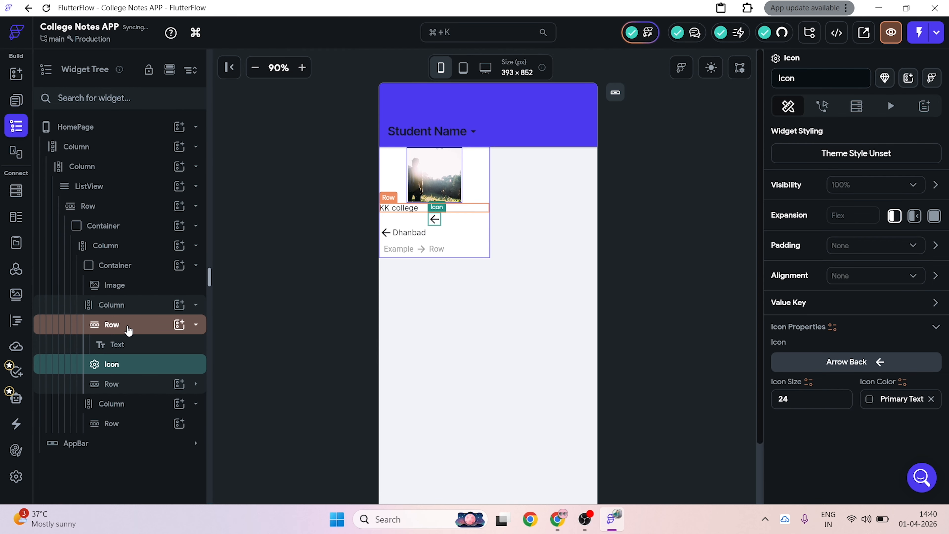
left_click_drag(120, 365, 131, 329)
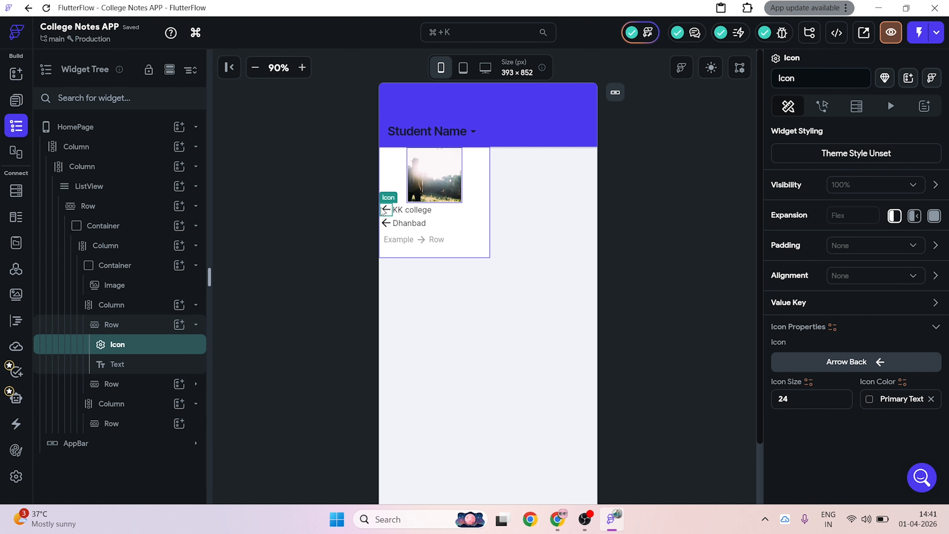
Step: Search the icon library for "college" and "books", and set the "KK college" icon to Menu Book Sharp
left_click(860, 365)
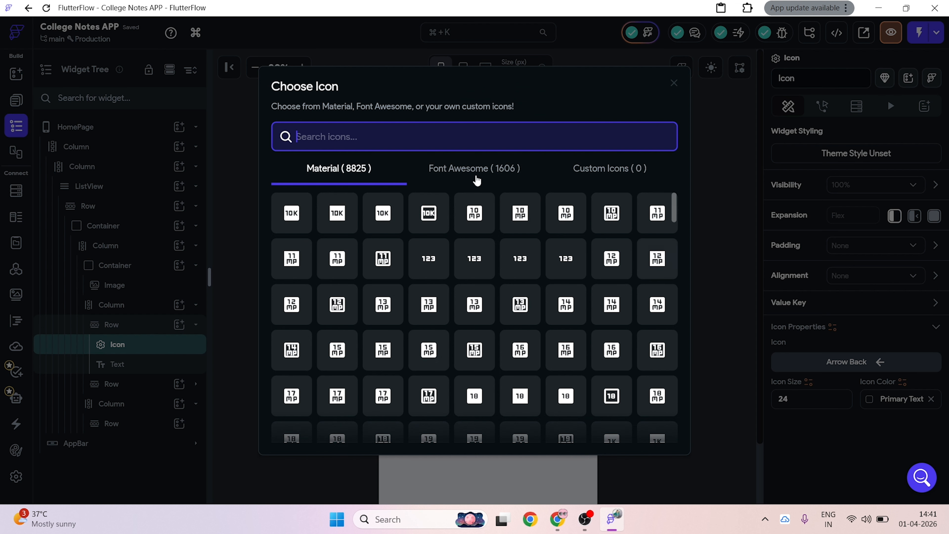
type("college")
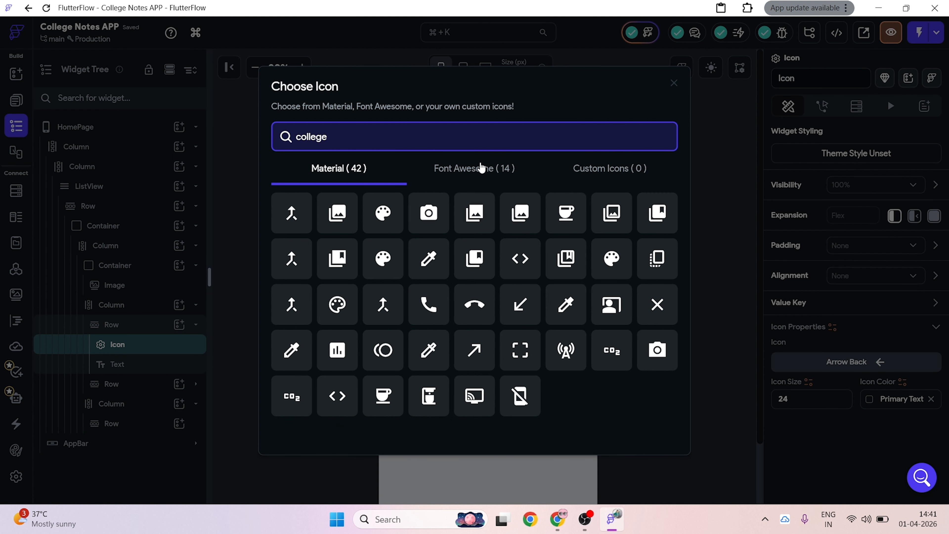
left_click(481, 168)
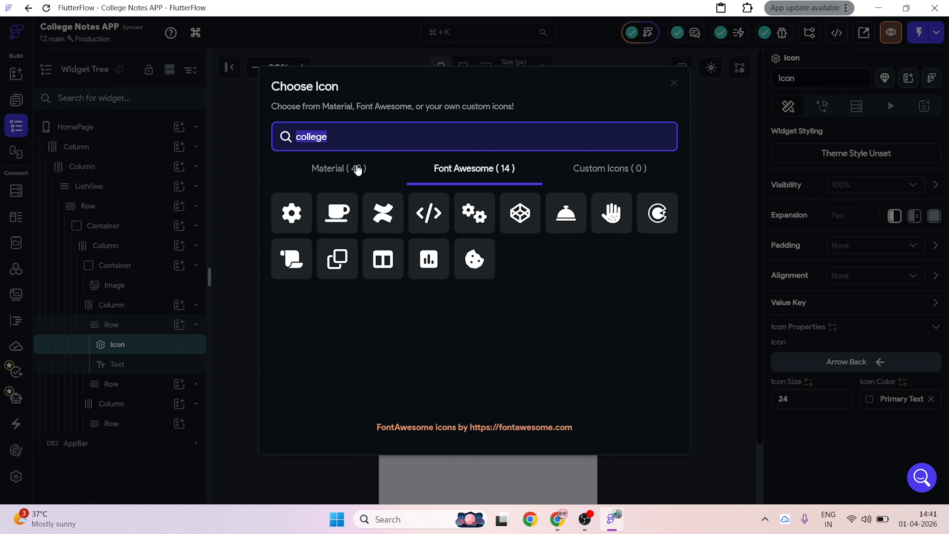
left_click(357, 169)
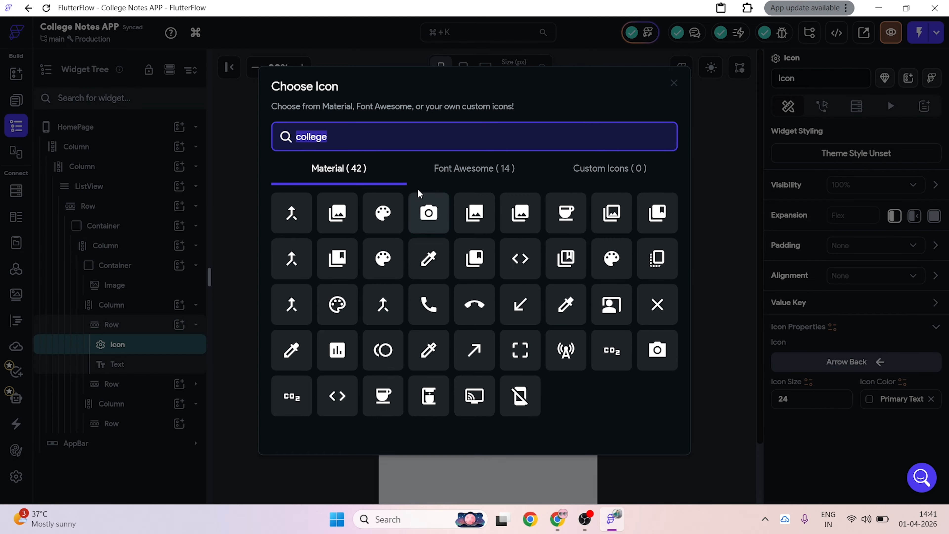
type("books")
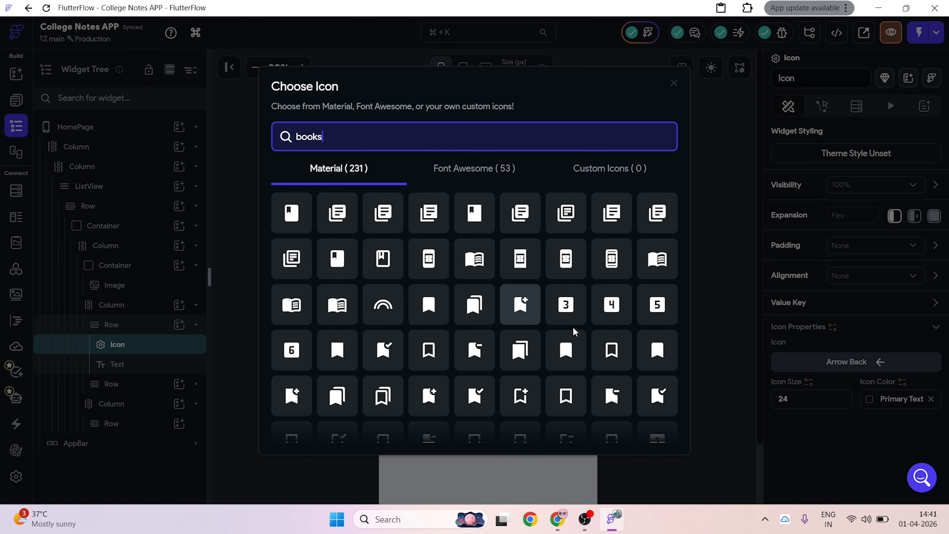
left_click(657, 259)
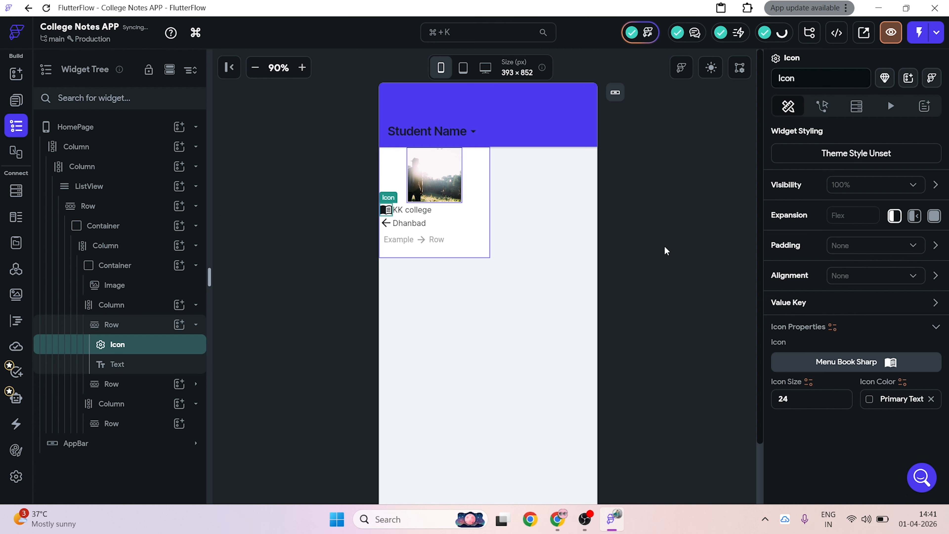
Step: Change the icon beside "Dhanbad" to Location Pin
left_click(385, 223)
left_click(846, 361)
type("locat")
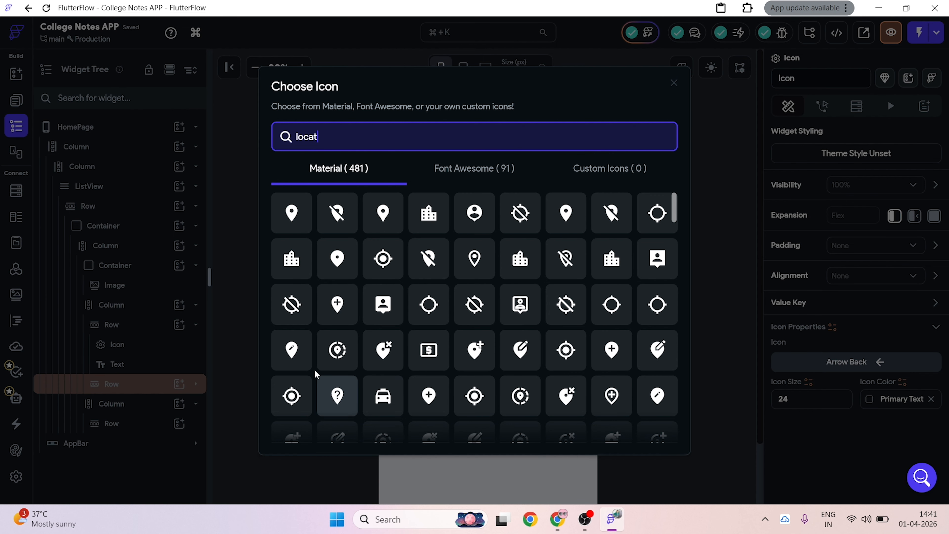
left_click(383, 220)
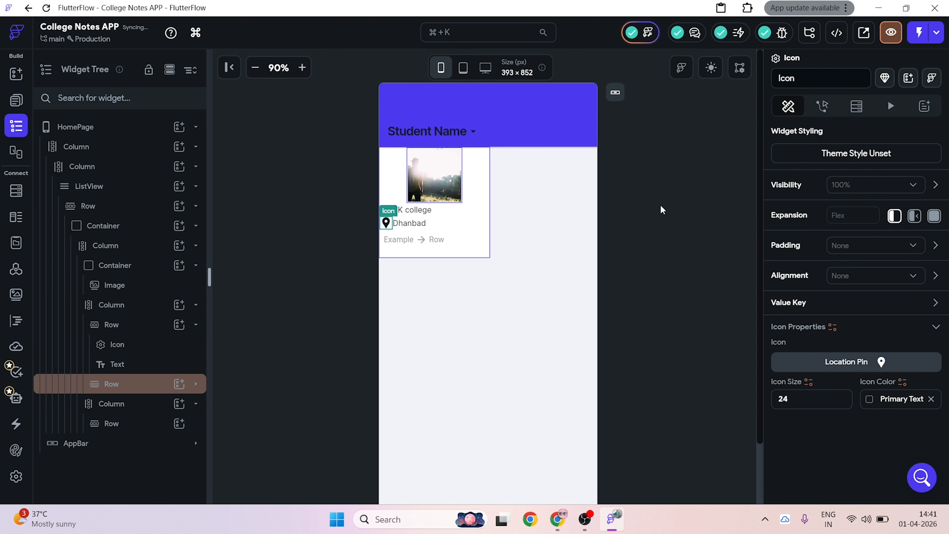
Step: Set the width of the Container around the image to infinity so it fills the card
left_click(463, 201)
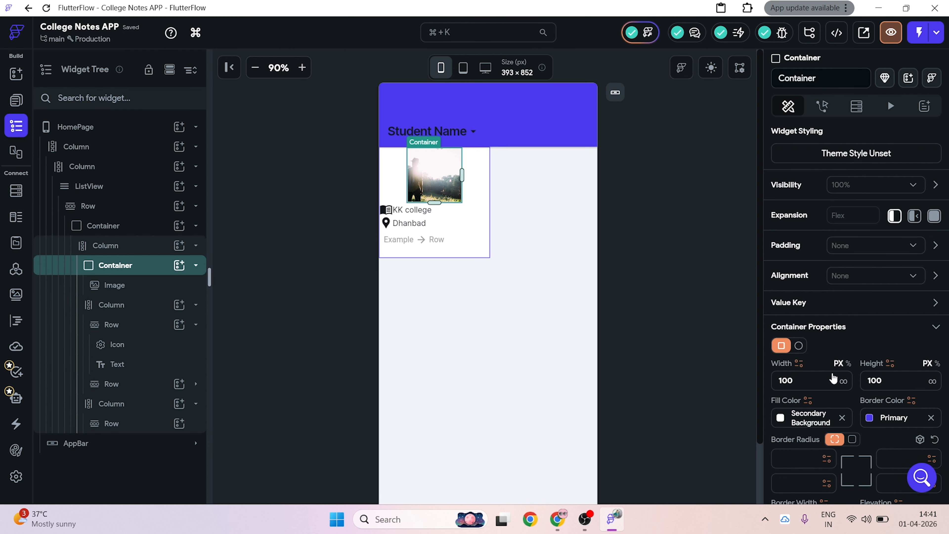
left_click(843, 381)
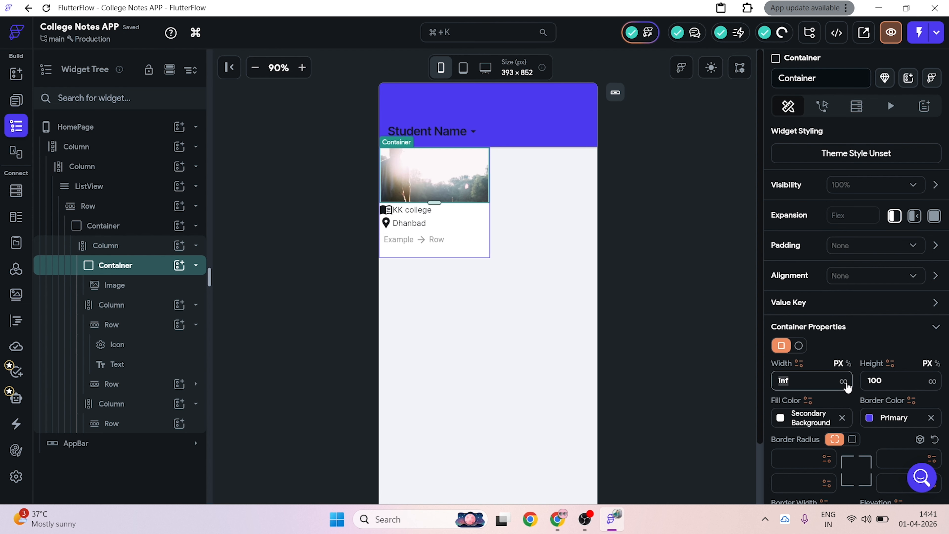
left_click(650, 143)
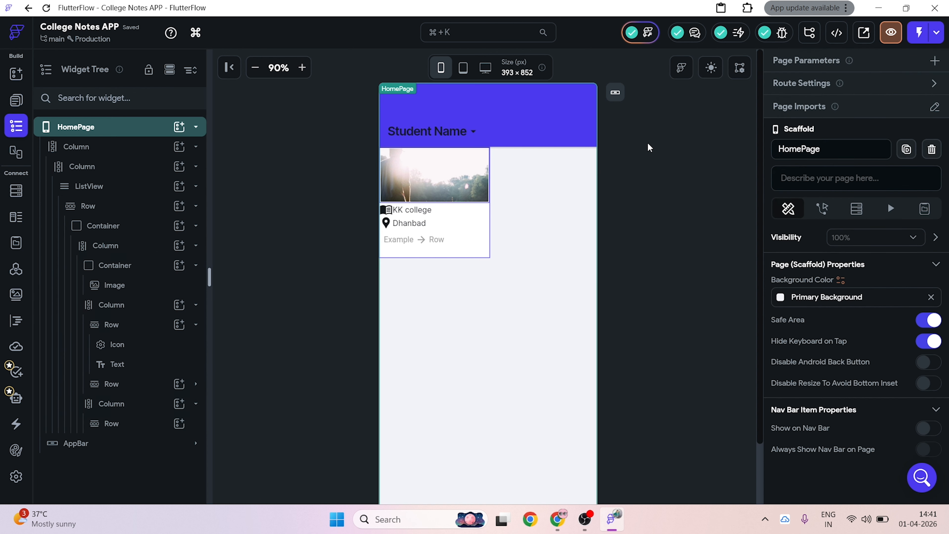
Step: Keep the card's Image type as Network and replace its picture with an Unsplash "college" photo of a wide campus building behind a lawn
left_click(434, 163)
scroll(926, 336, "down", 8)
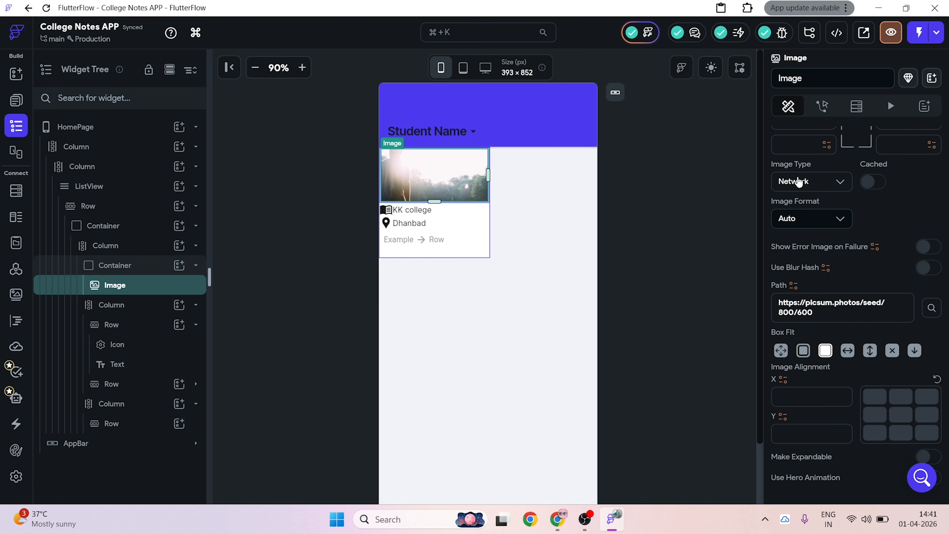
left_click(807, 182)
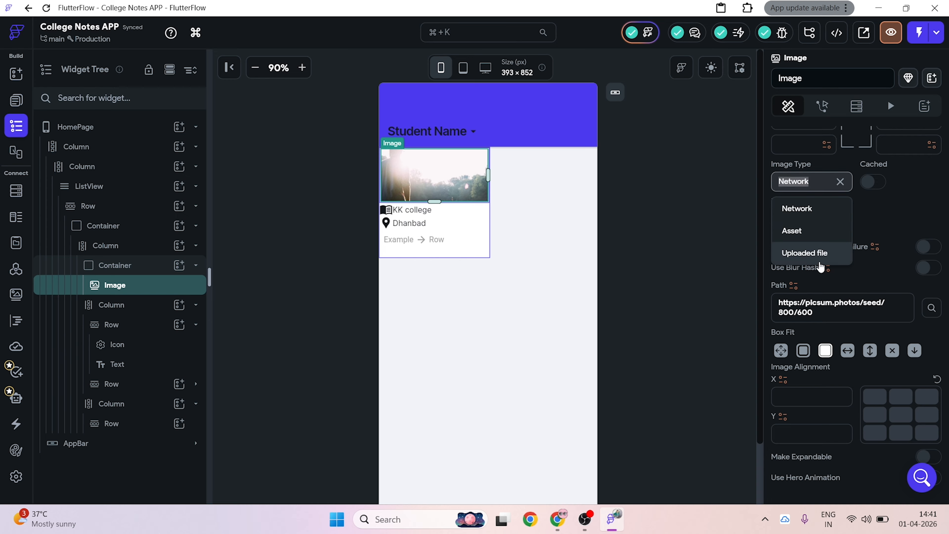
left_click(819, 213)
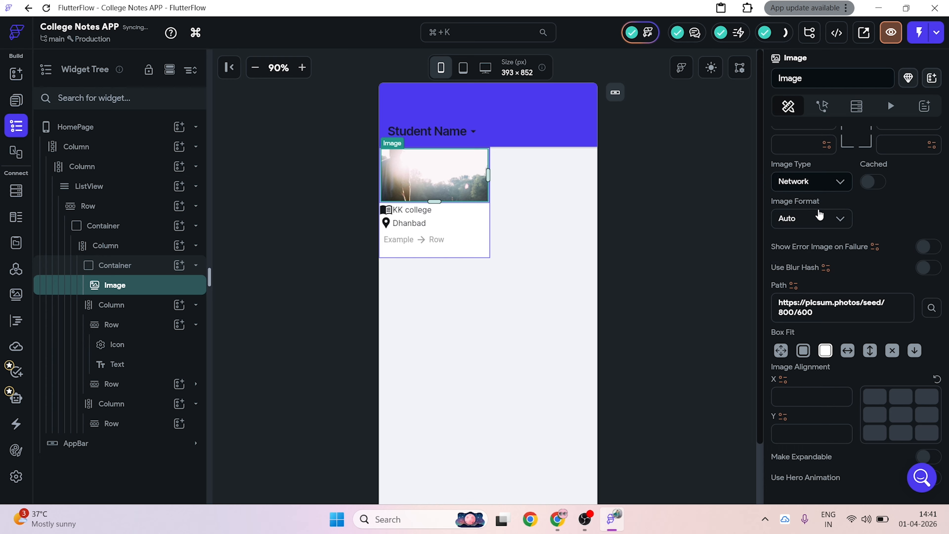
left_click(828, 229)
left_click(888, 218)
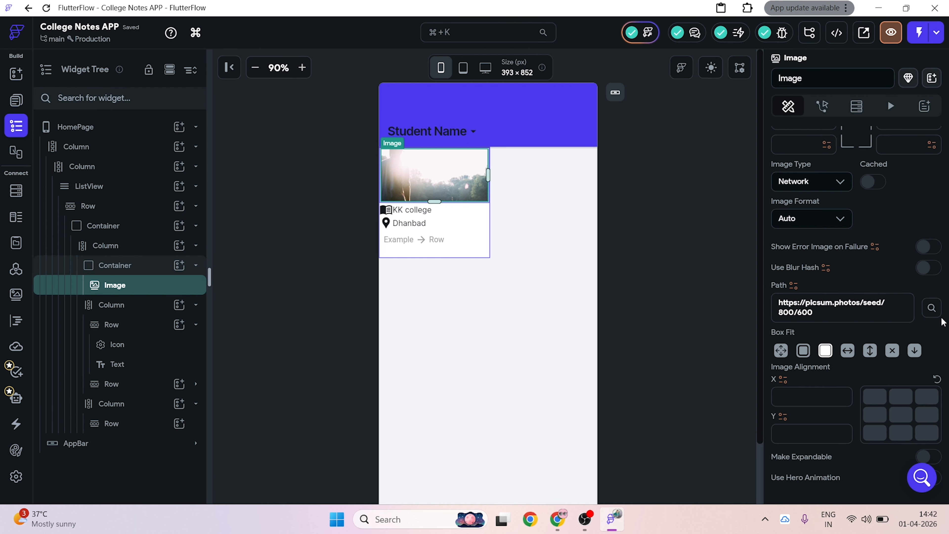
left_click(932, 308)
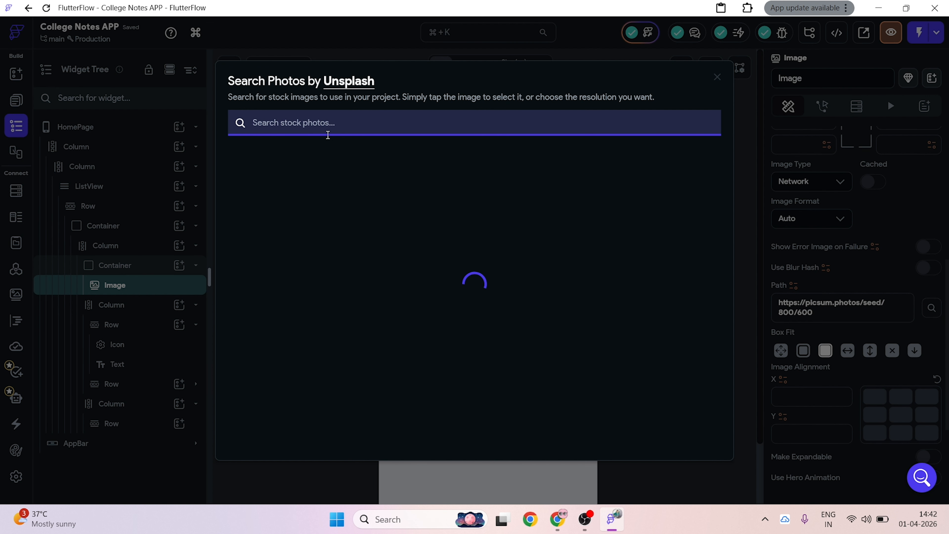
type("college")
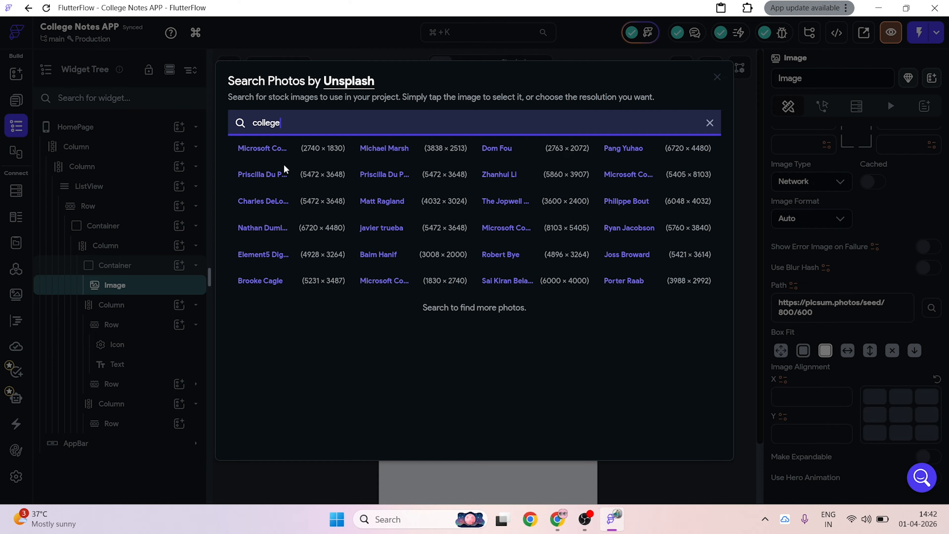
mouse_move(273, 178)
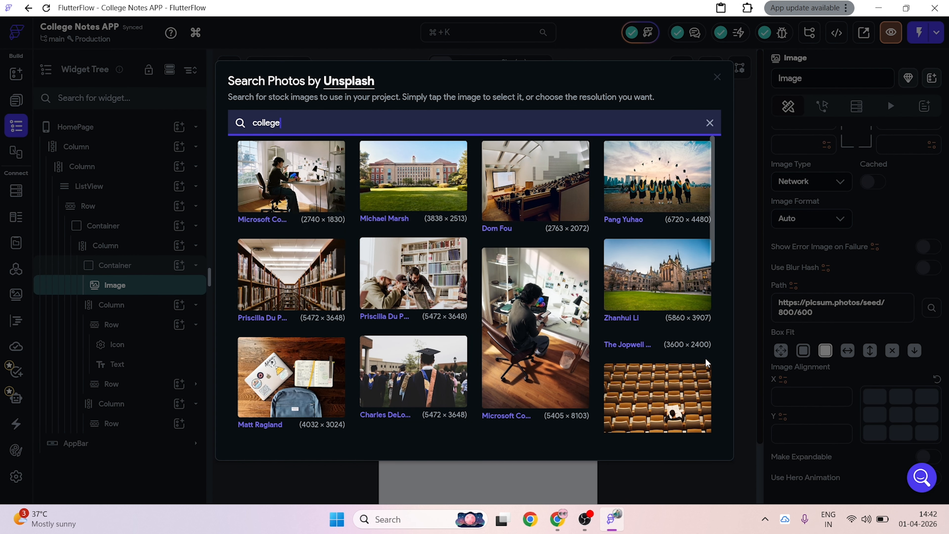
left_click(375, 171)
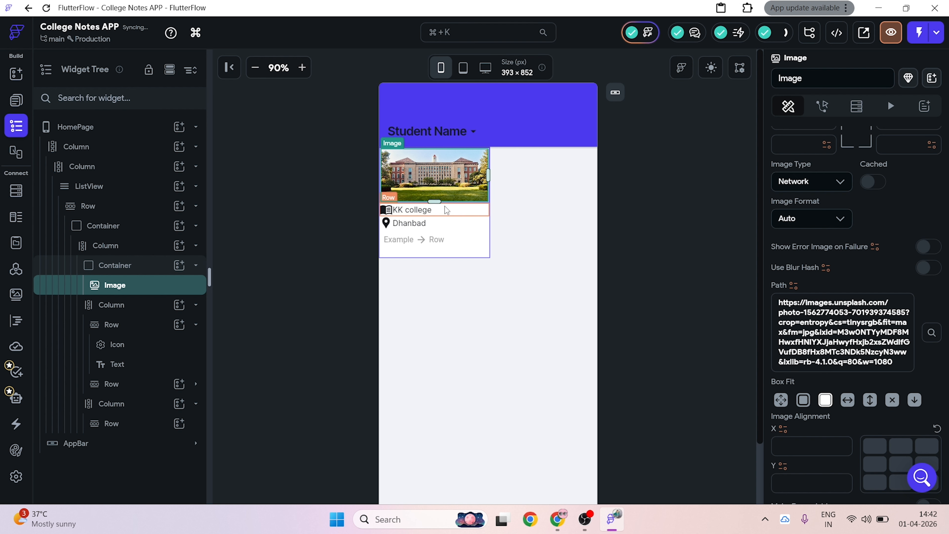
left_click(691, 274)
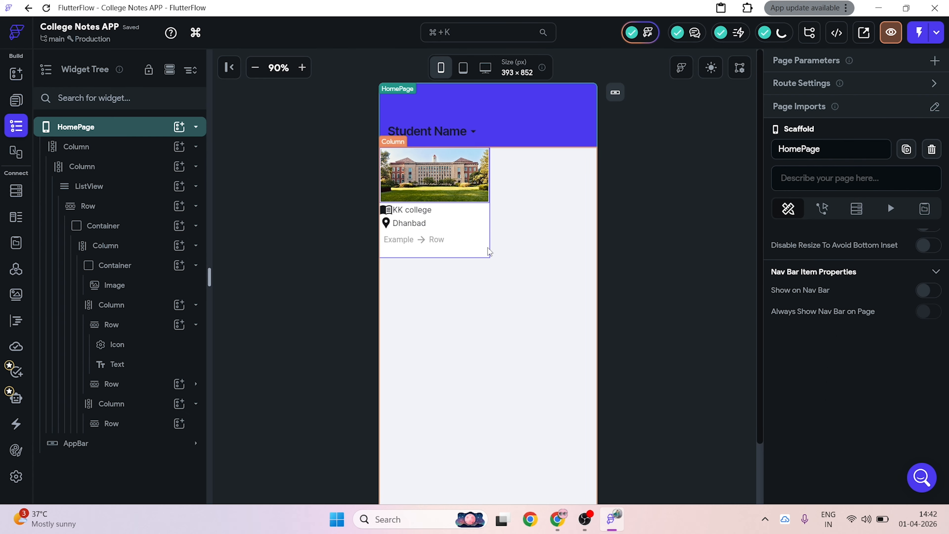
Step: Add a Row inside the empty Row at the bottom of the card, and nest another Row within it
left_click(437, 240)
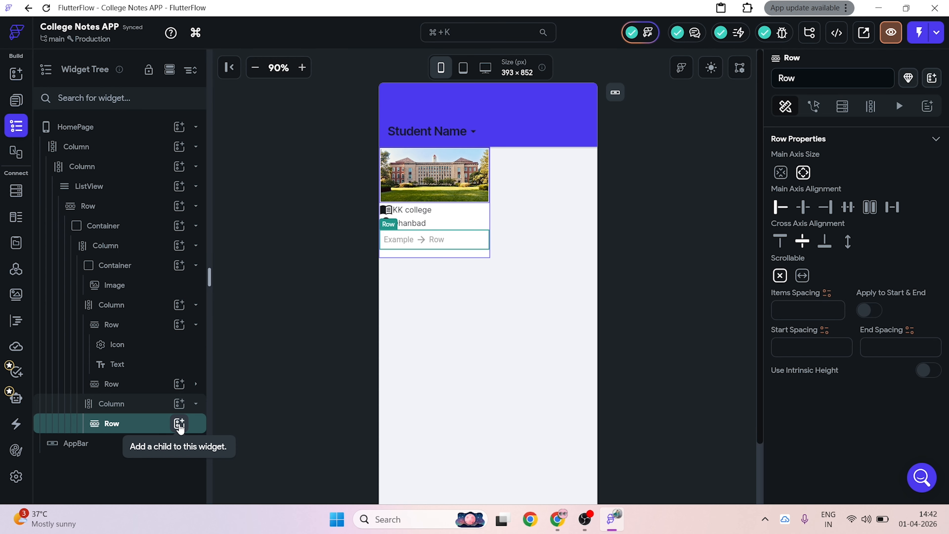
left_click(179, 424)
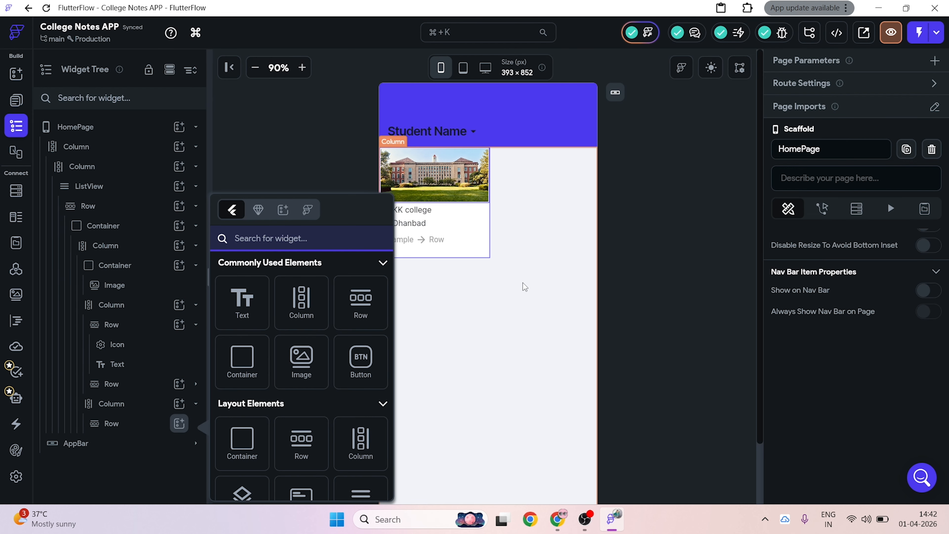
left_click(362, 305)
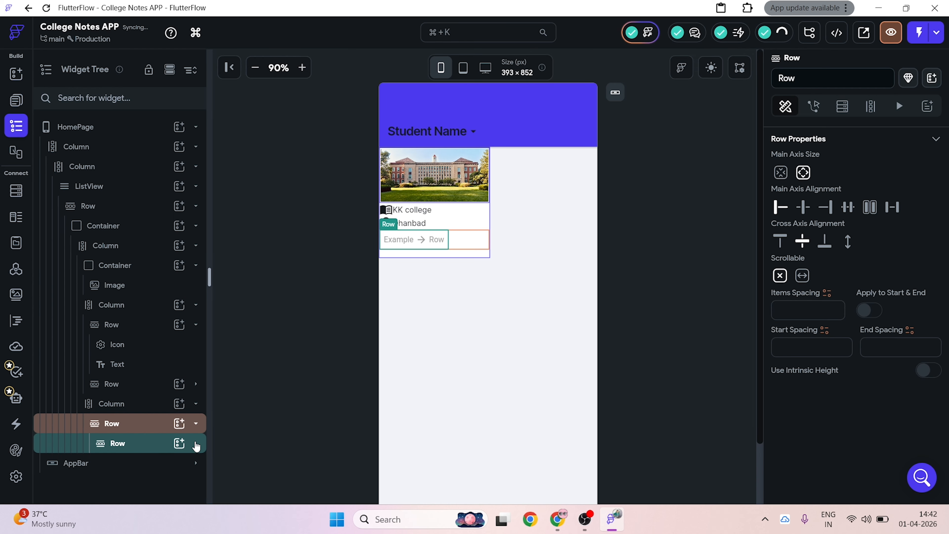
left_click(179, 443)
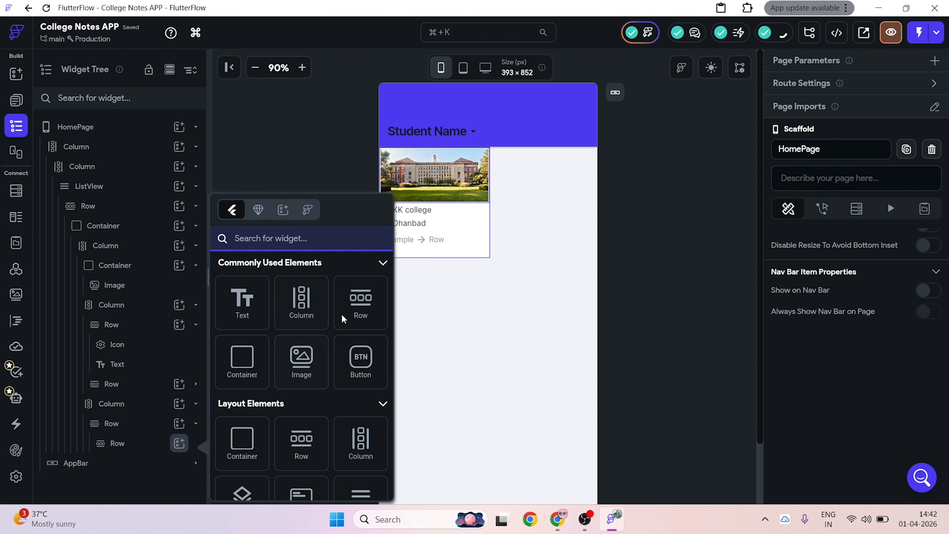
left_click(351, 314)
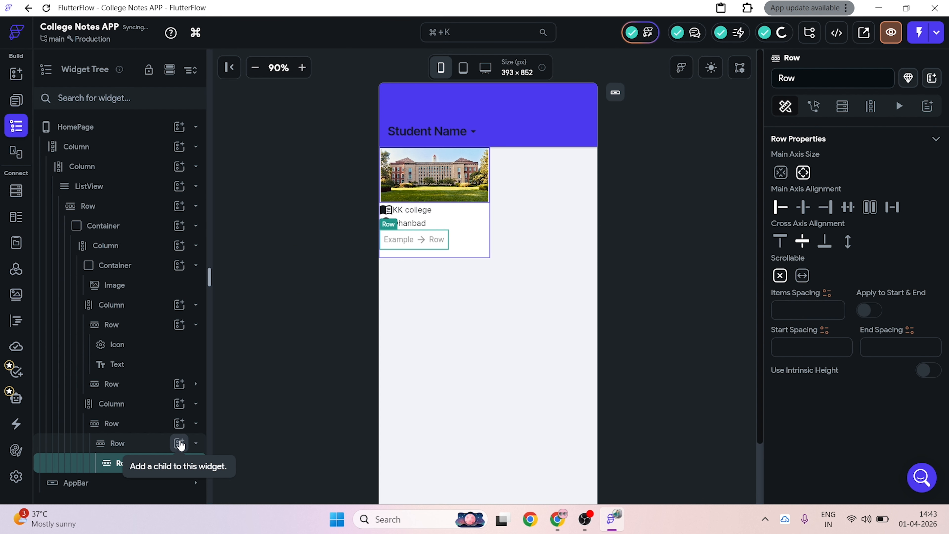
Step: Undo the innermost nested Row and add a second Row beside the remaining one inside the card's bottom Row
left_click(179, 443)
key("ctrl+z")
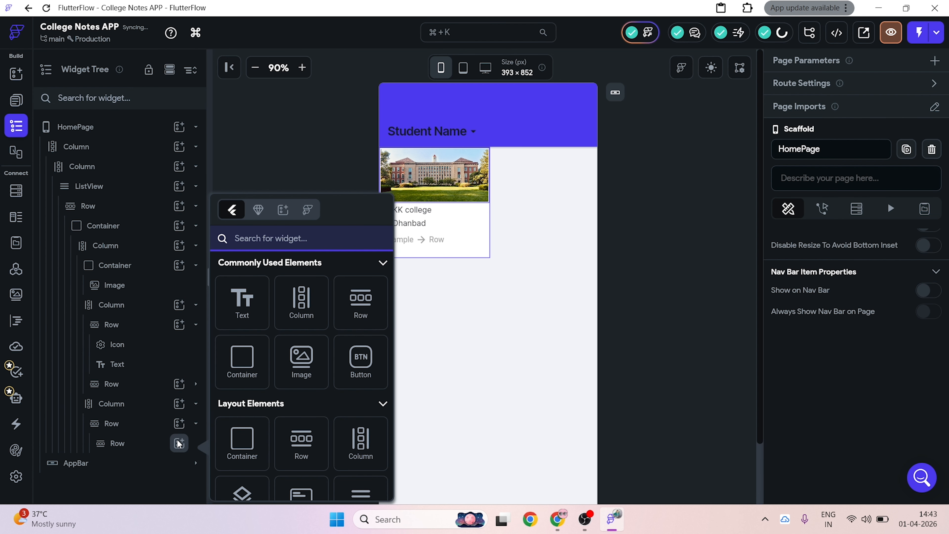
left_click(186, 425)
left_click(179, 429)
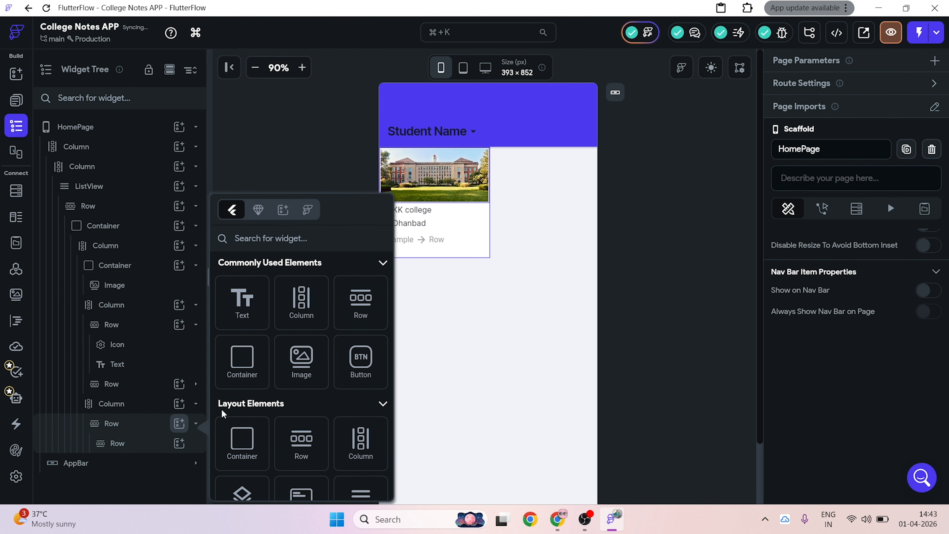
left_click(361, 307)
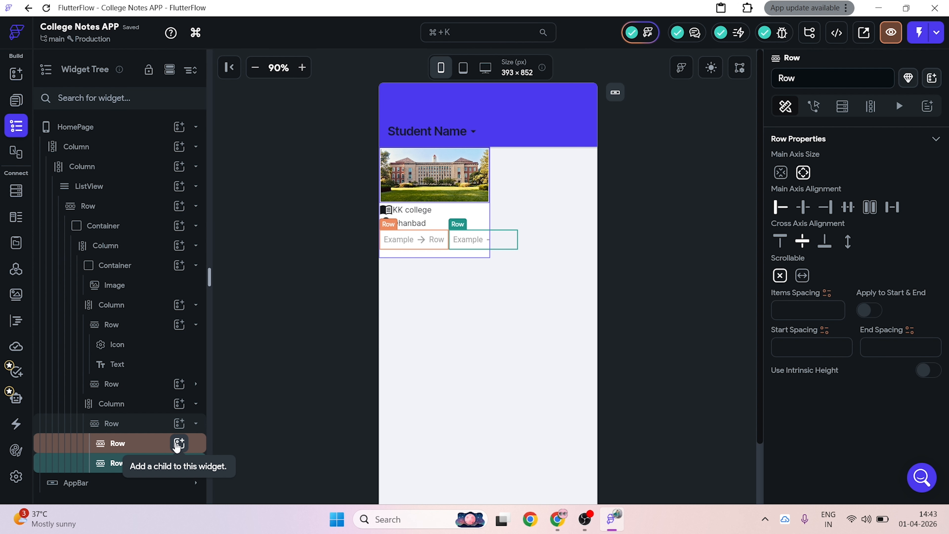
Step: Add an Icon and a Text to the first inner Row at the bottom of the card
left_click(179, 444)
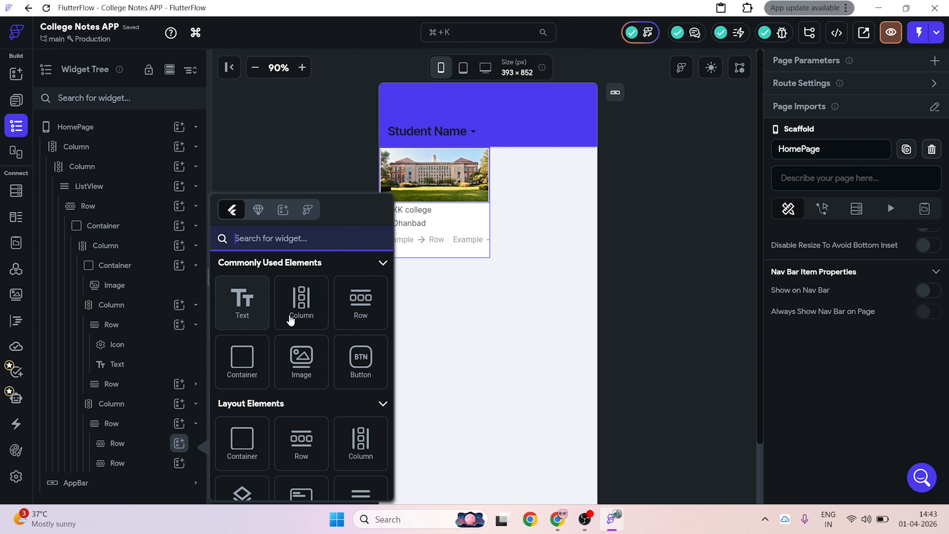
type("i")
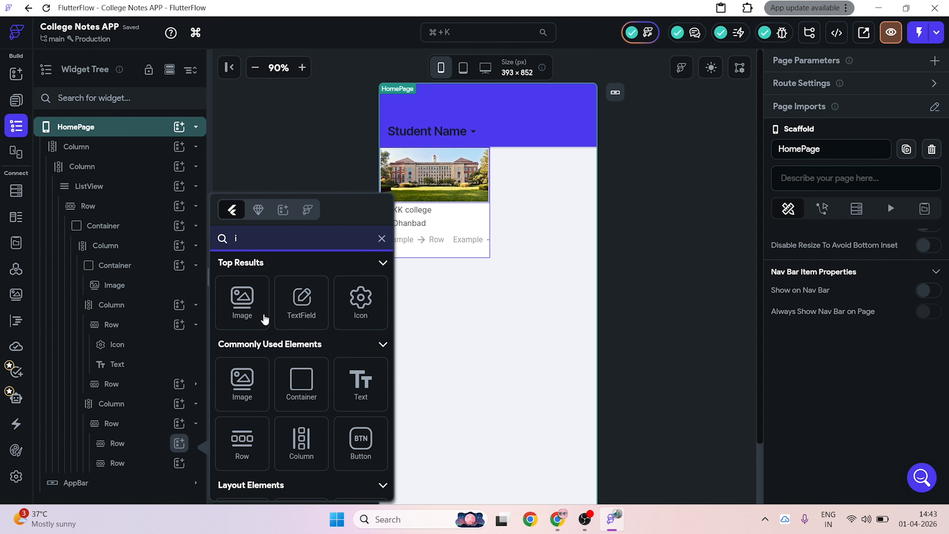
left_click(360, 301)
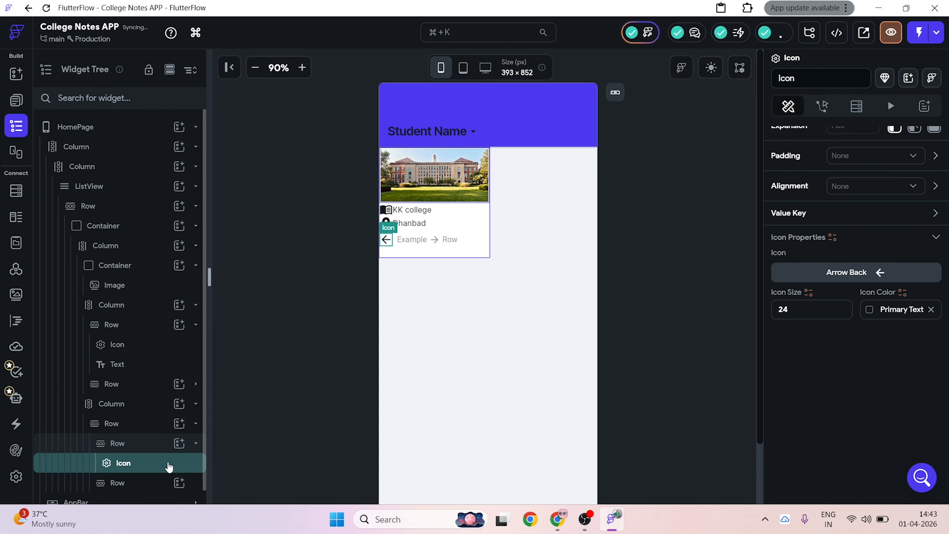
left_click(179, 443)
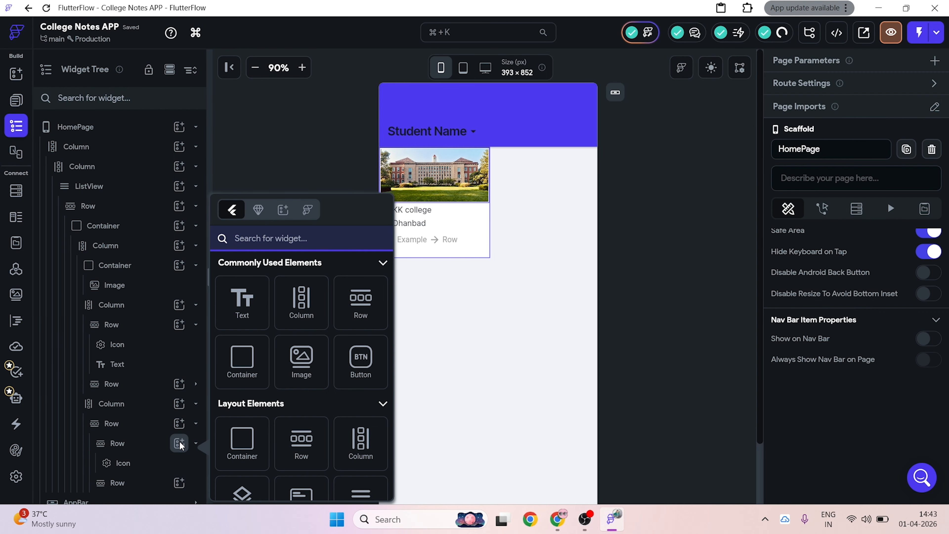
type("t")
left_click(252, 308)
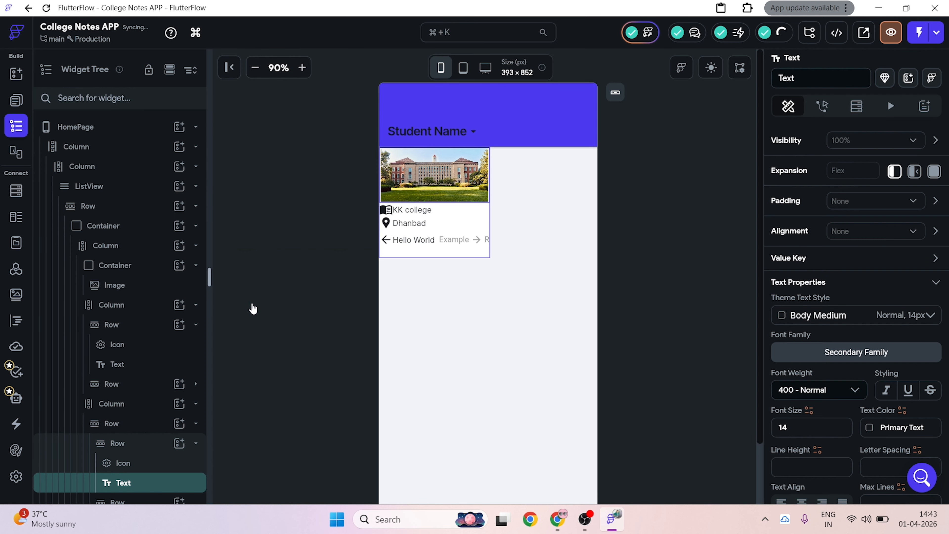
Step: Add a Button to the second inner Row at the bottom of the card
scroll(195, 429, "down", 1)
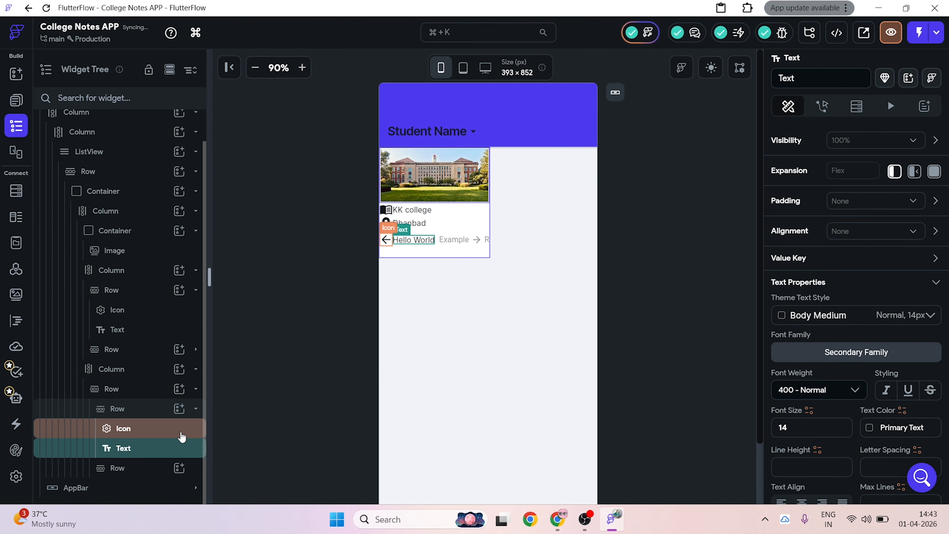
left_click(186, 468)
type("b")
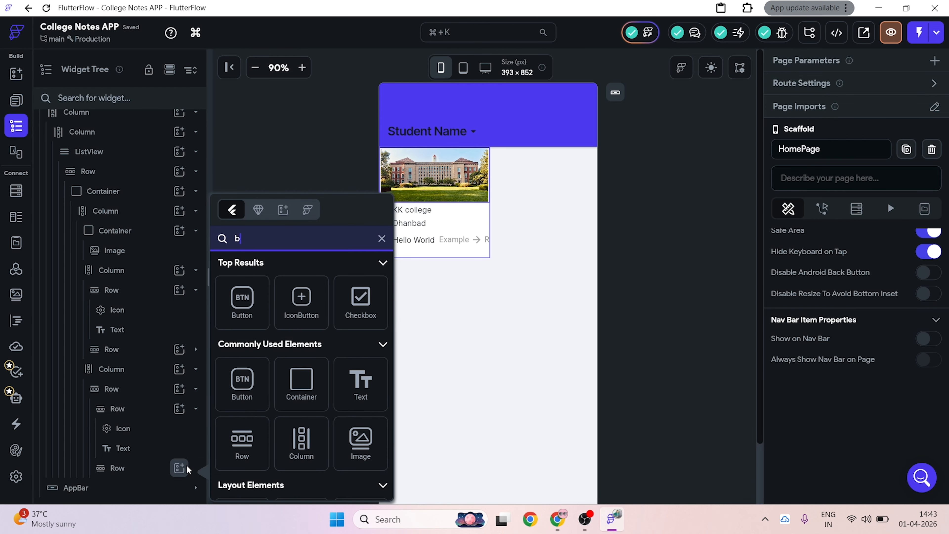
type("u")
left_click(257, 308)
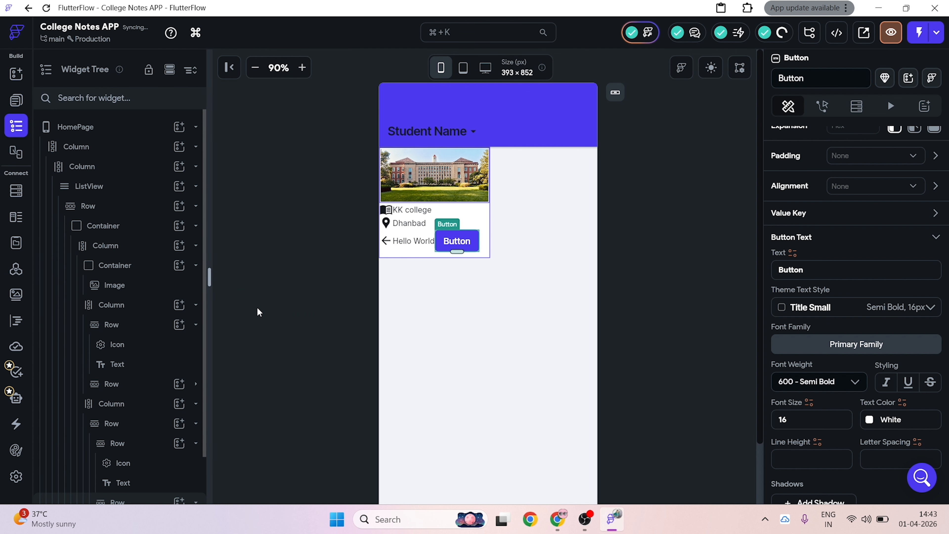
Step: Set the text beside the card's back-arrow icon to "4.4"
left_click(408, 242)
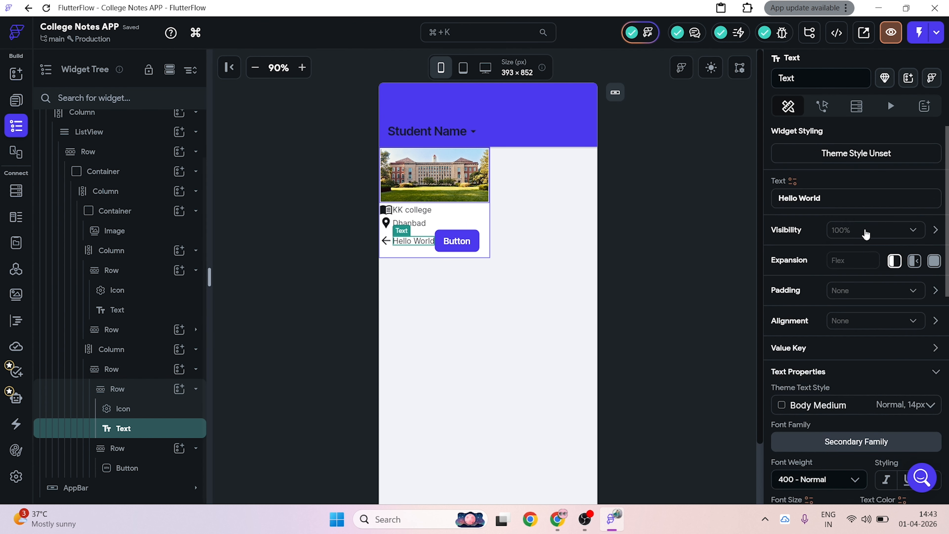
left_click(848, 204)
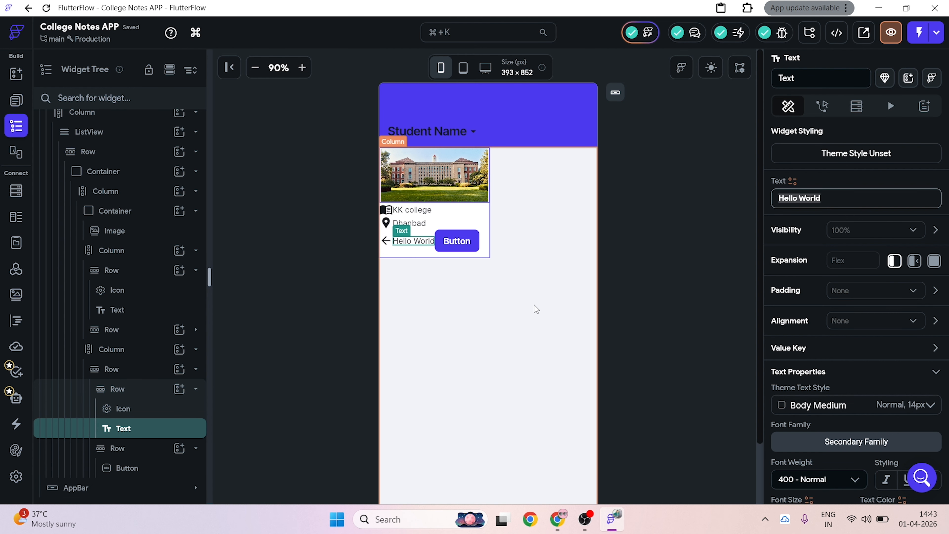
type("4.4")
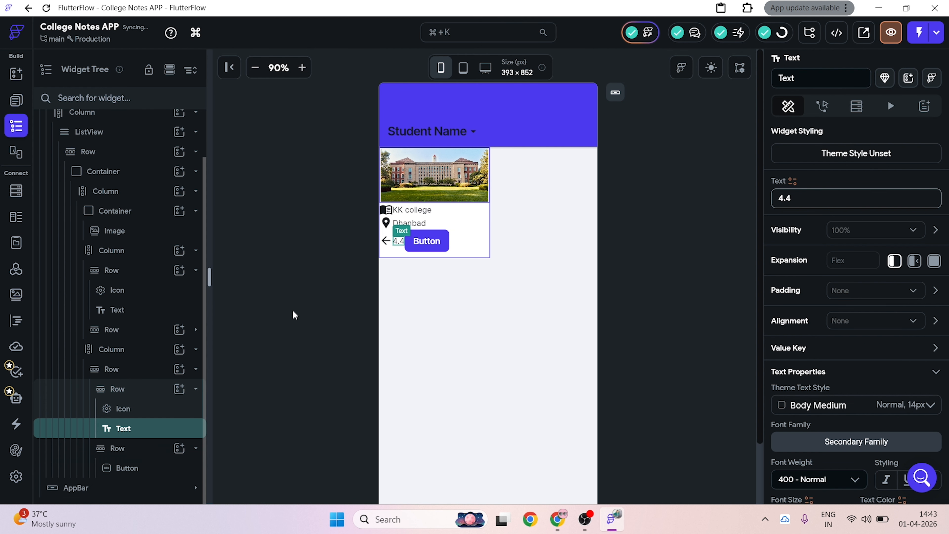
Step: Replace the back-arrow icon beside "4.4" with the Material half-filled star found by searching for "star"
left_click(386, 241)
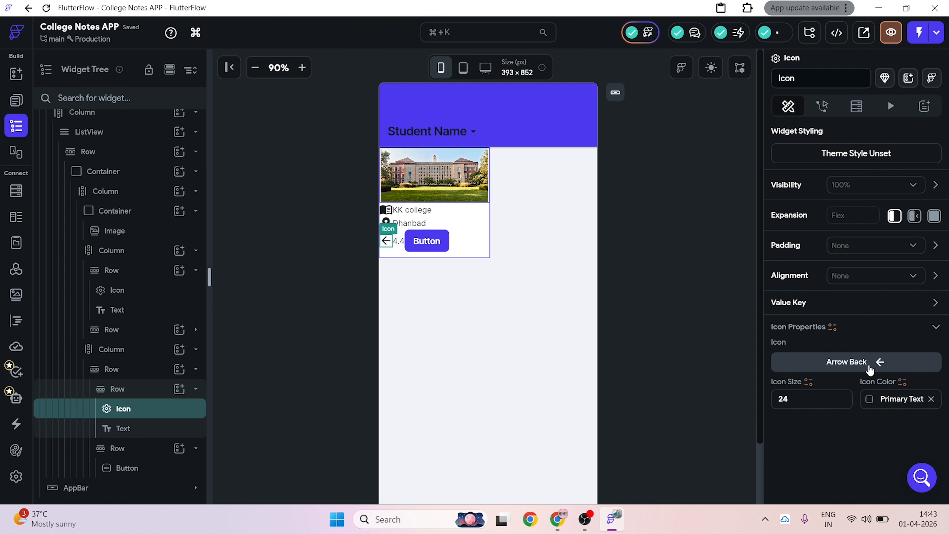
left_click(867, 363)
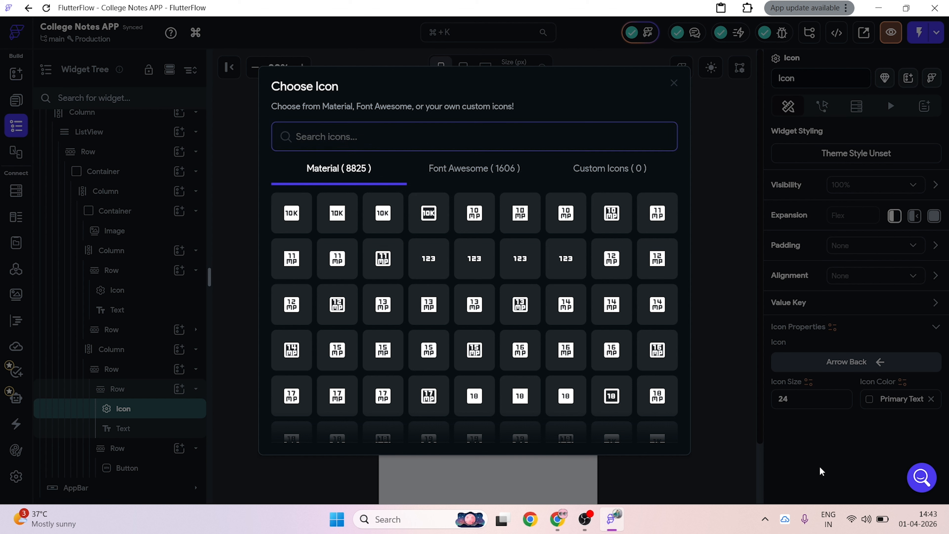
left_click(484, 142)
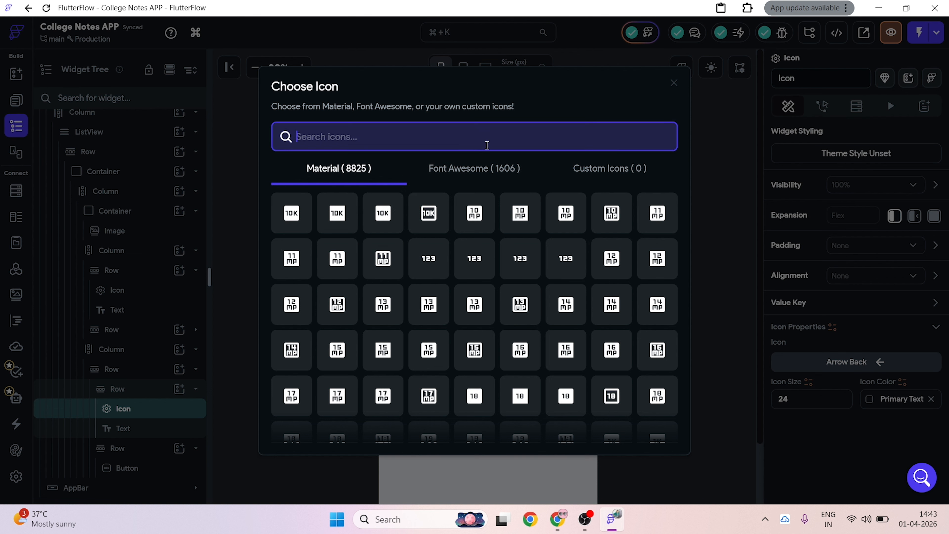
type("ret")
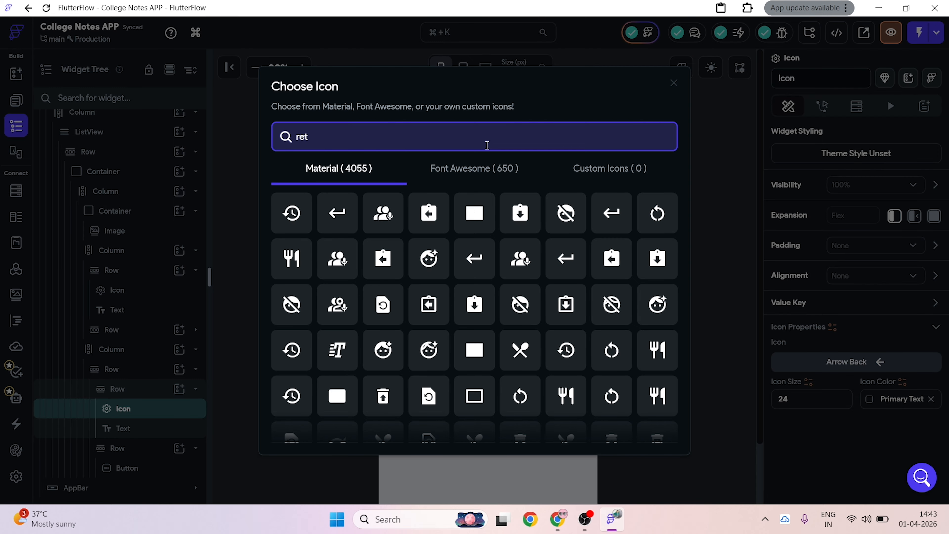
type("tii")
key("BackSpace")
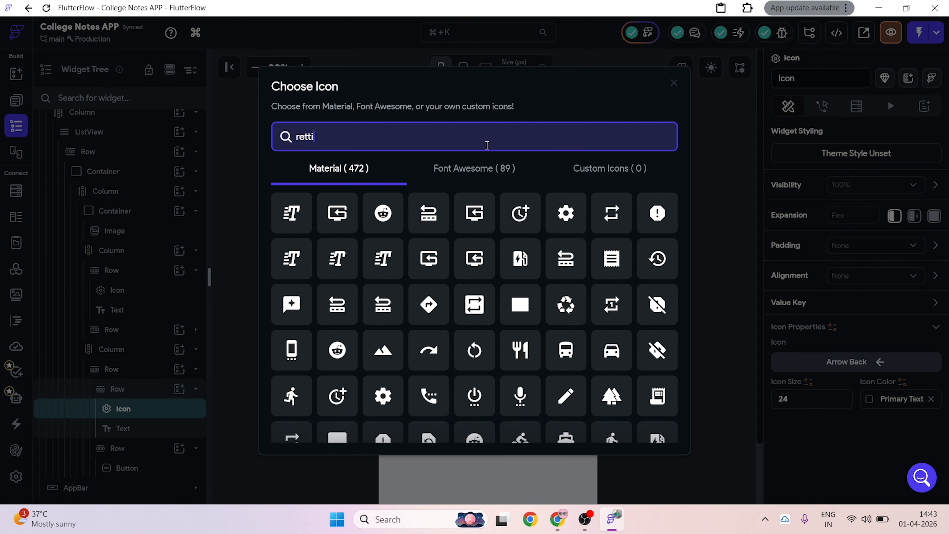
scroll(375, 212, "down", 3)
left_click_drag(339, 140, 242, 154)
type("star")
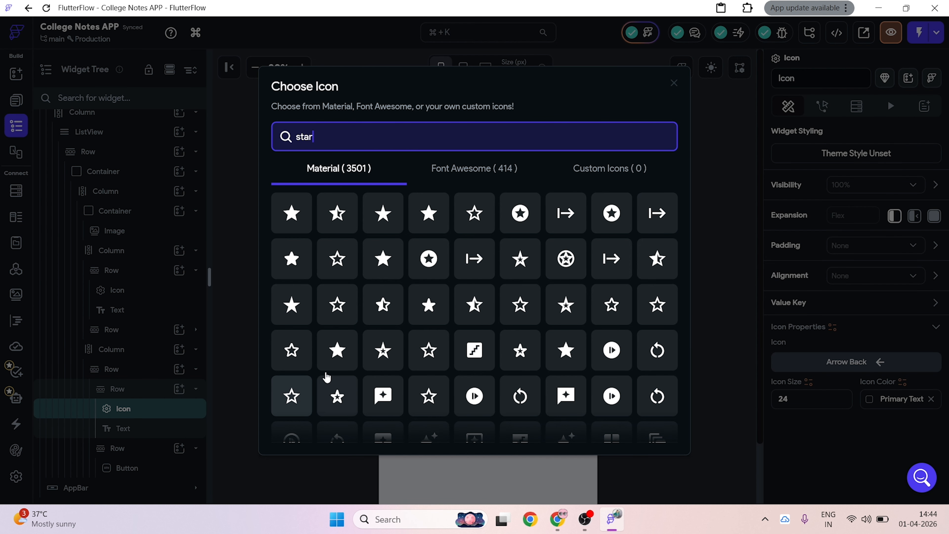
left_click(340, 219)
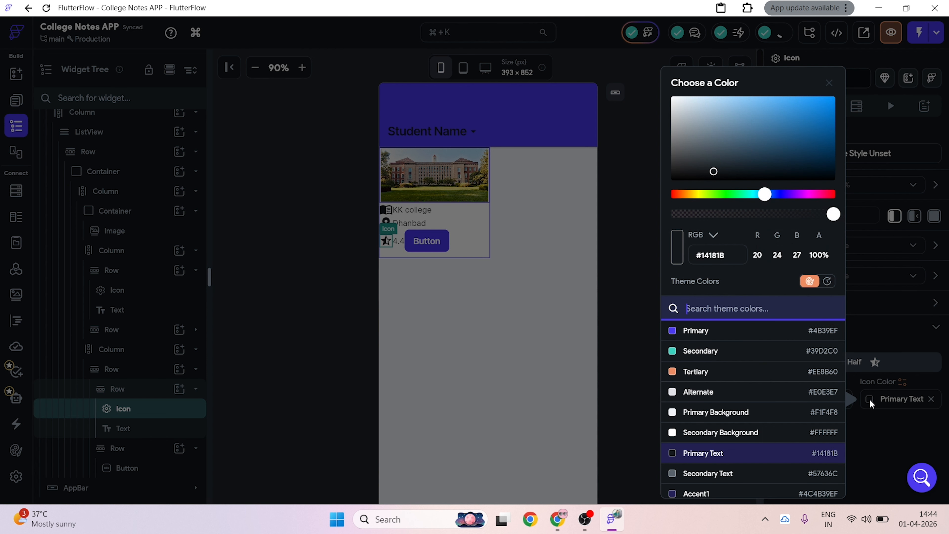
Step: Set the half-star icon's color to the Tertiary theme color
left_click(870, 400)
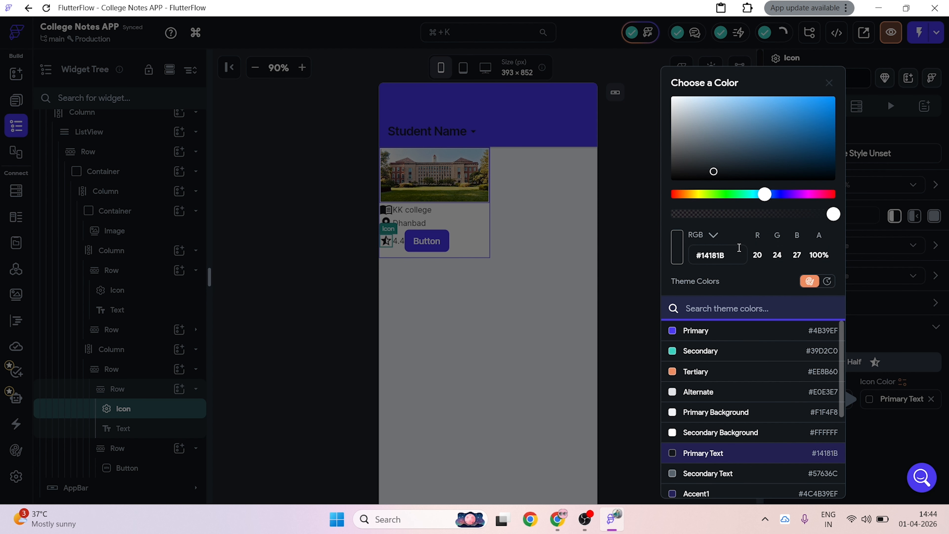
left_click(695, 372)
left_click(631, 308)
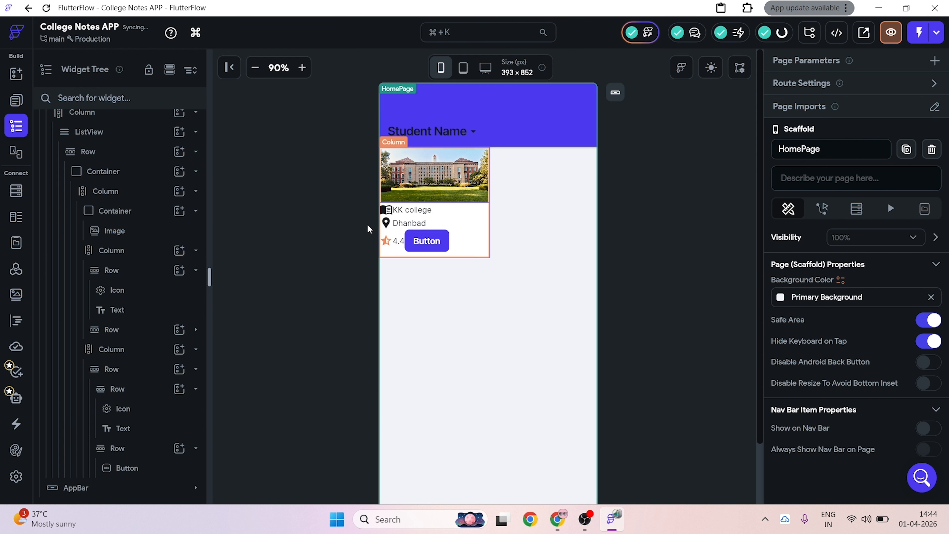
Step: Change the label of the card's button to "Details"
left_click(437, 241)
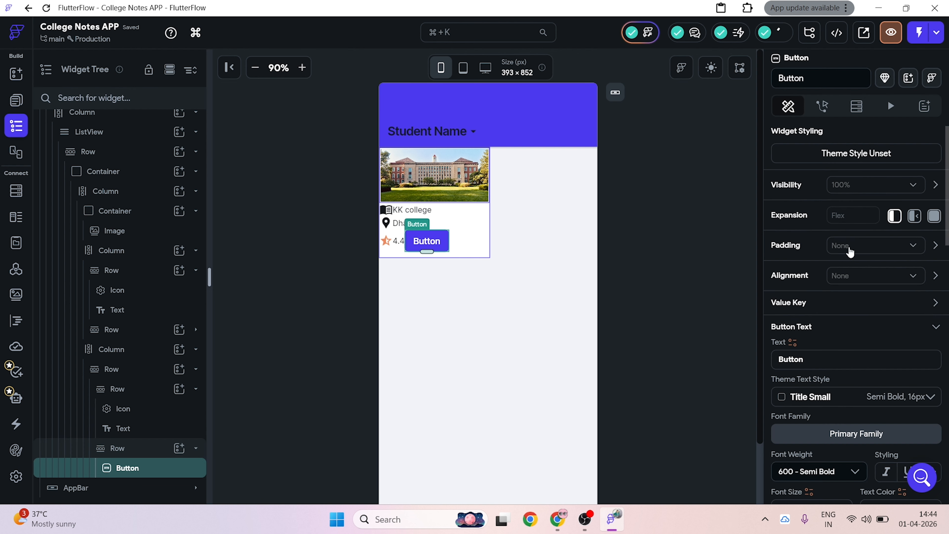
scroll(859, 359, "down", 1)
left_click_drag(825, 309, 762, 315)
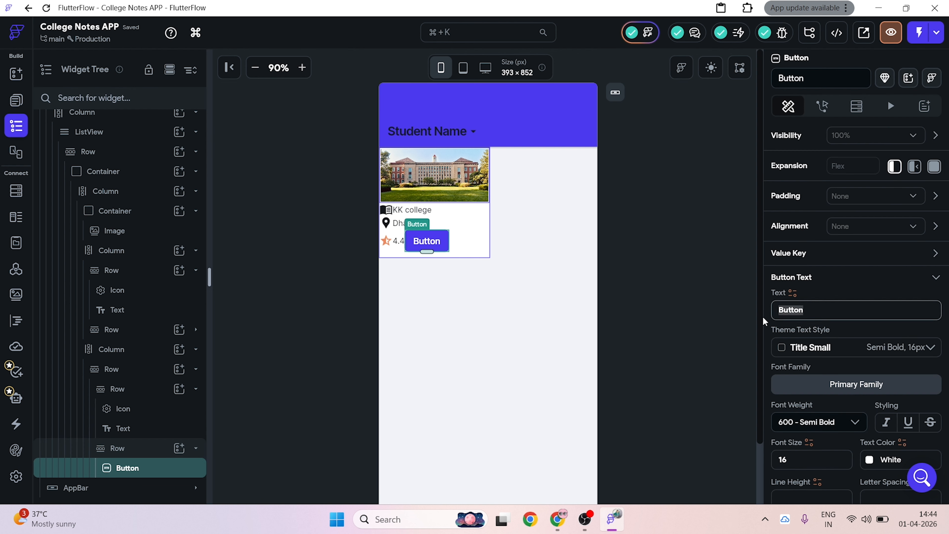
type("D")
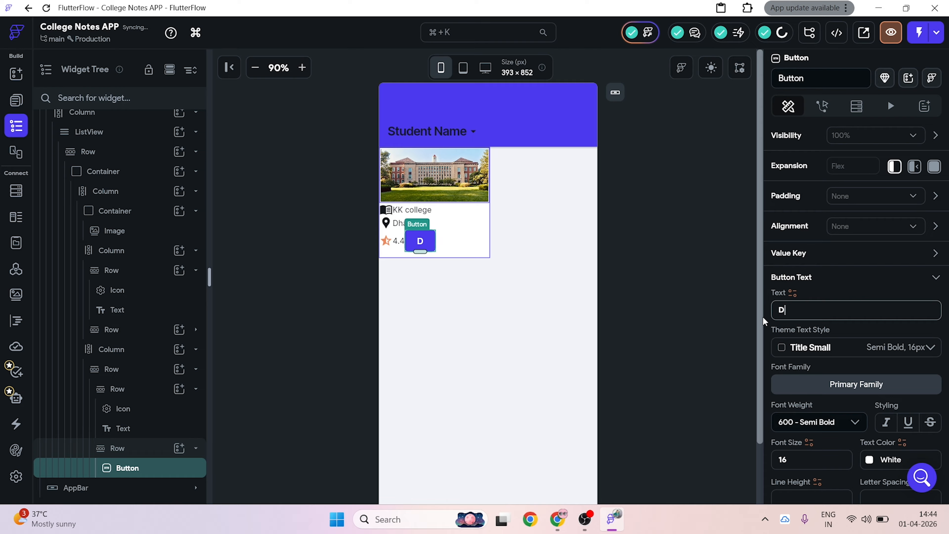
type("etails")
scroll(775, 451, "down", 6)
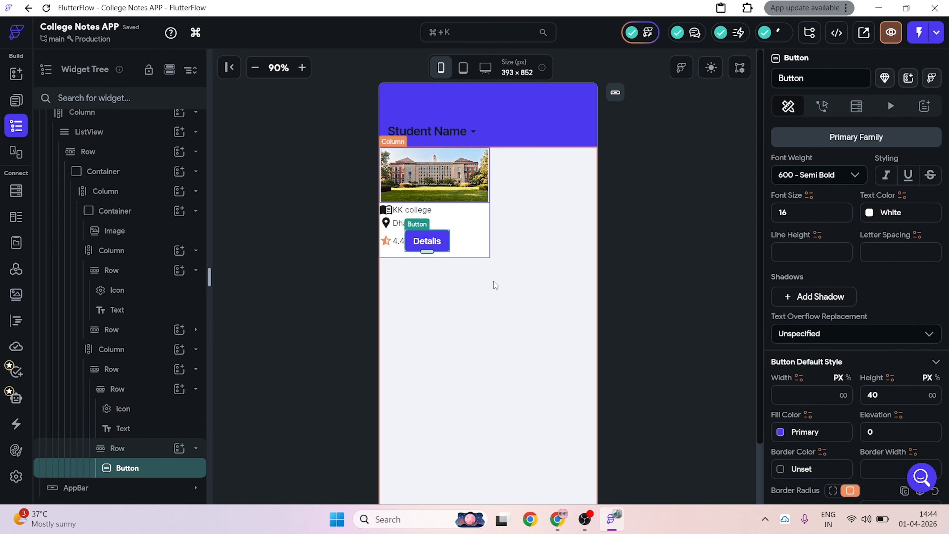
left_click(674, 267)
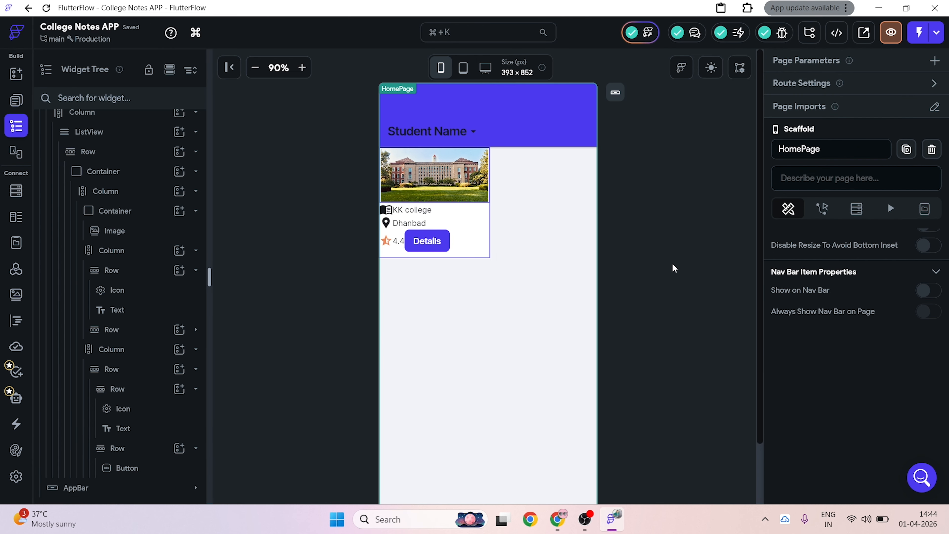
Step: Set the main axis alignment of the Row holding the rating and the Details button to Space Between
left_click(476, 250)
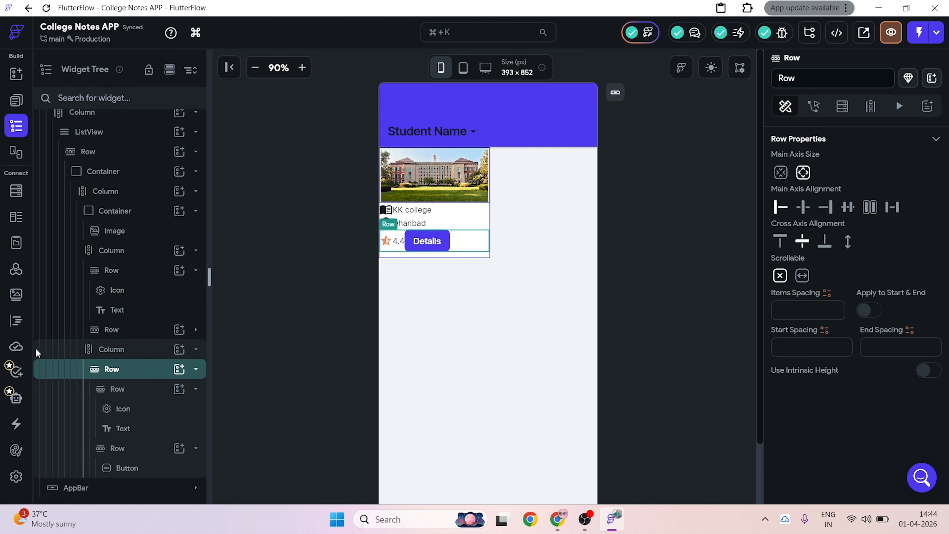
left_click(196, 389)
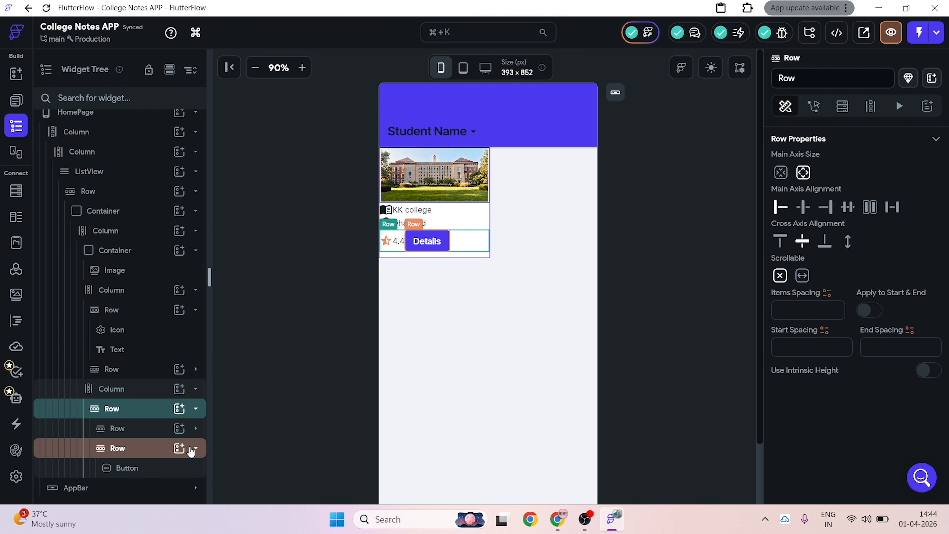
left_click(196, 448)
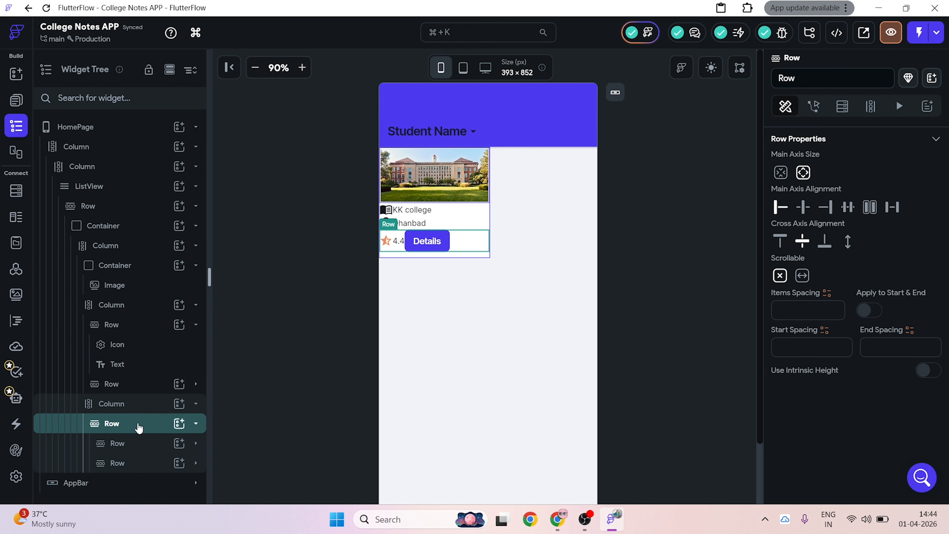
left_click(196, 425)
left_click(195, 425)
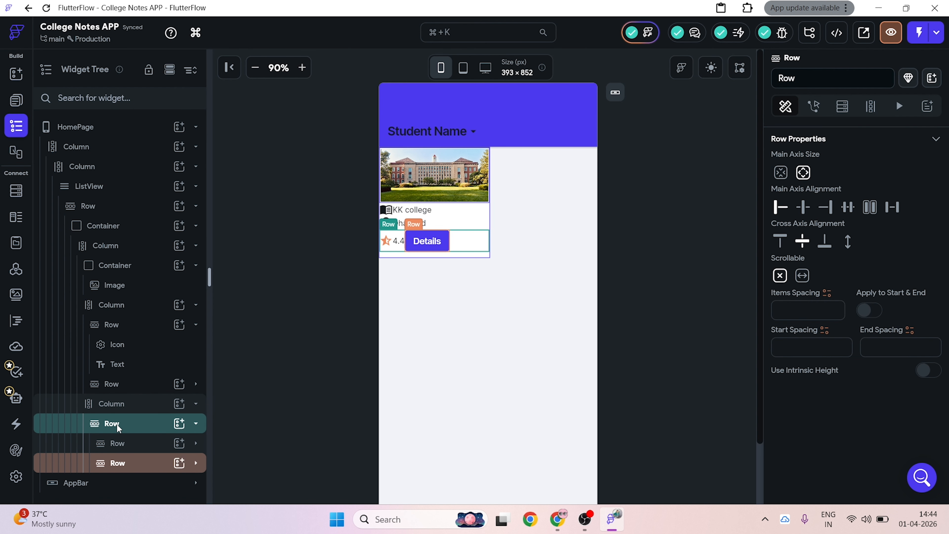
left_click(195, 424)
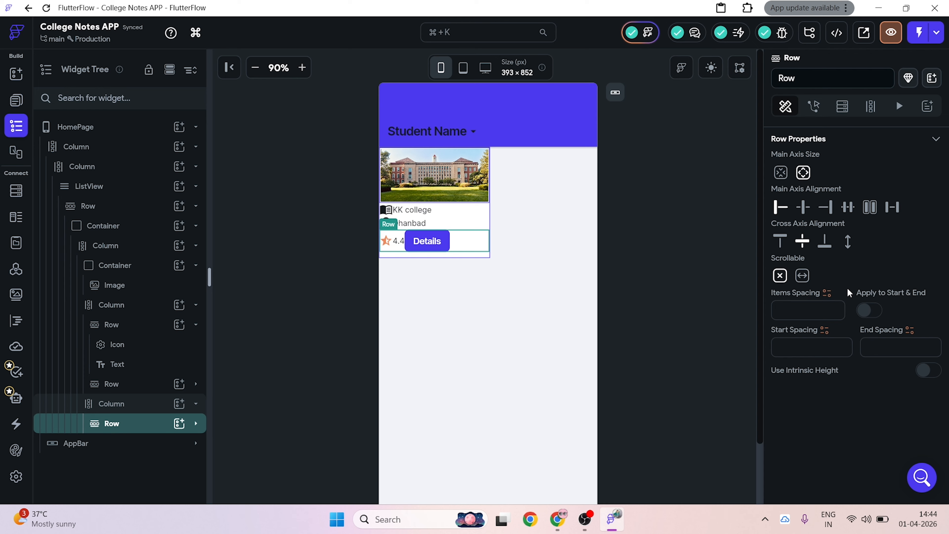
left_click(894, 208)
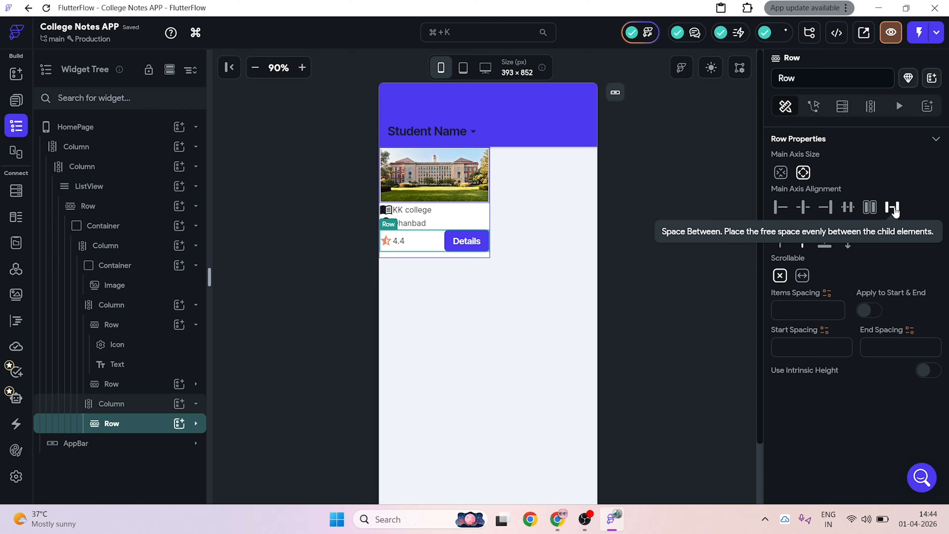
left_click(727, 246)
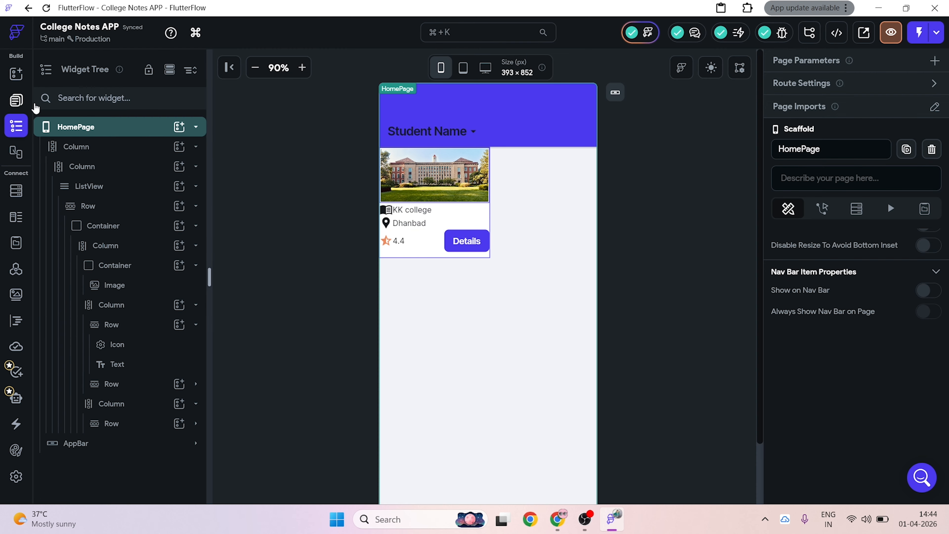
Step: Try to add a Divider between the location row and the rating row of the college card
left_click(13, 71)
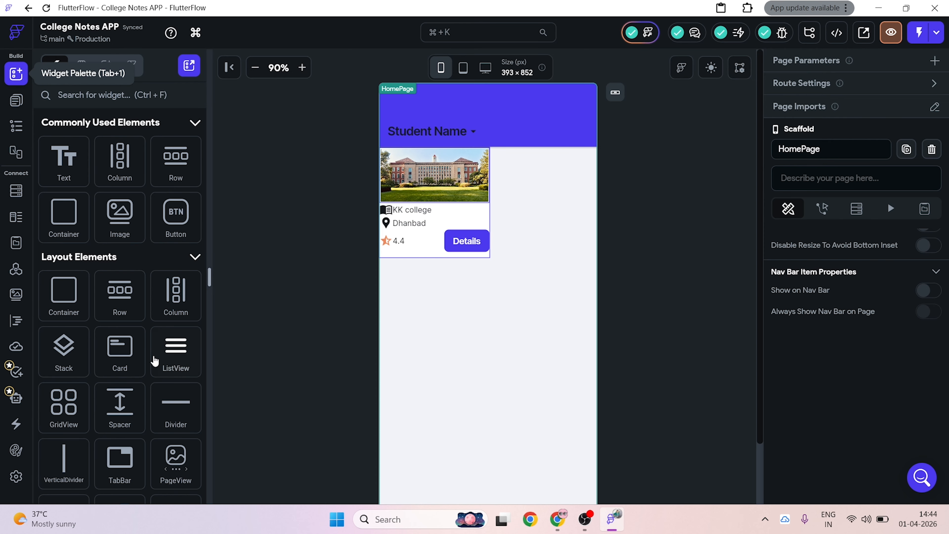
scroll(160, 362, "down", 2)
mouse_move(174, 371)
left_mouse_down()
mouse_move(317, 239)
mouse_move(448, 232)
mouse_move(465, 206)
mouse_move(415, 208)
mouse_move(407, 232)
mouse_move(396, 236)
mouse_move(405, 253)
left_mouse_up()
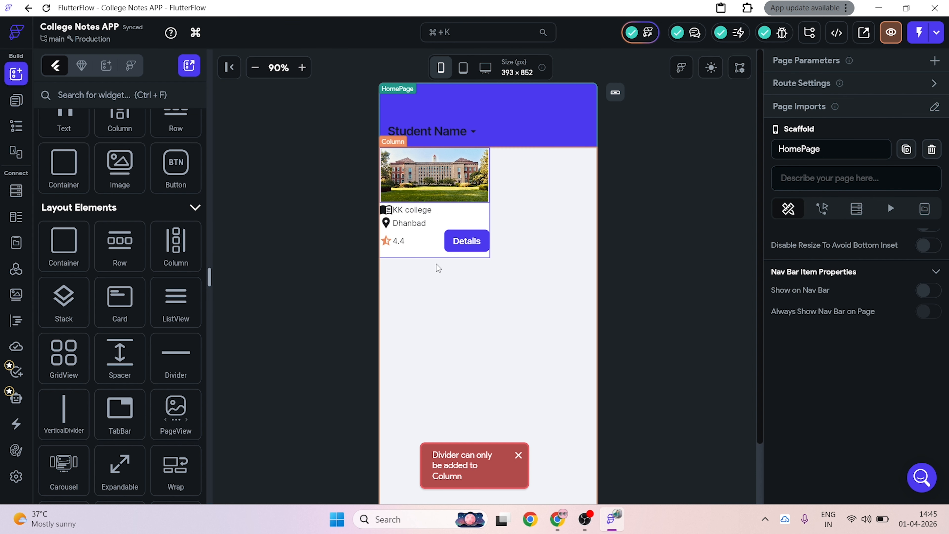
Step: Set the bottom padding of the Row holding the location icon and "Dhanbad" to 20
left_click(456, 224)
scroll(883, 297, "up", 3)
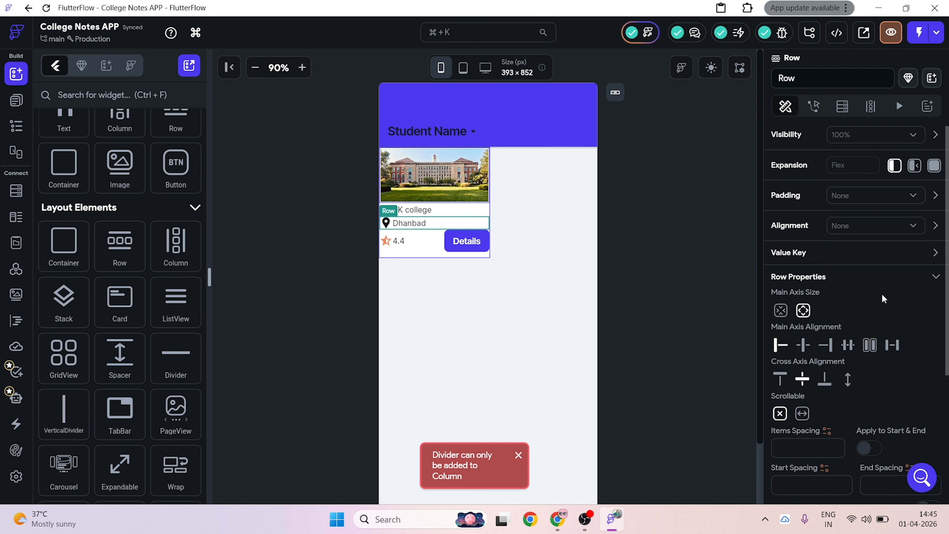
left_click(935, 137)
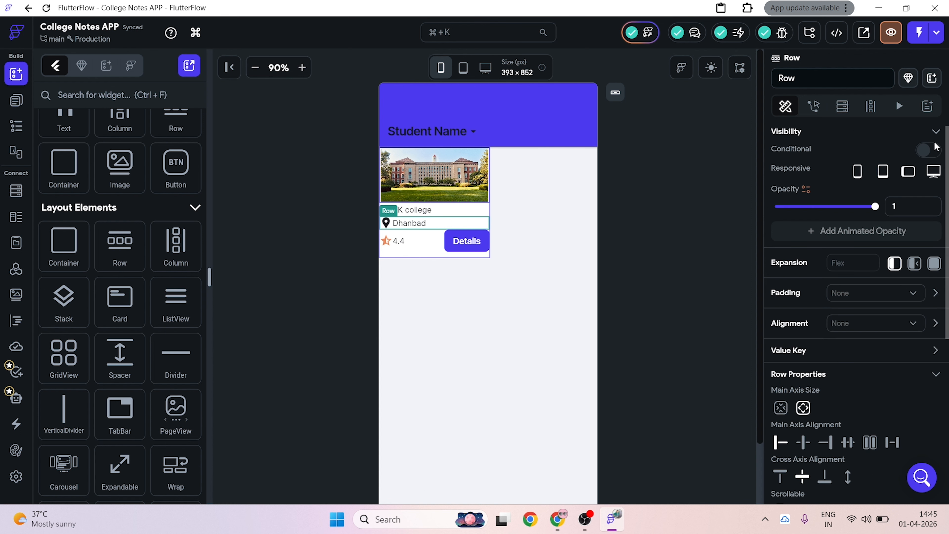
left_click(936, 133)
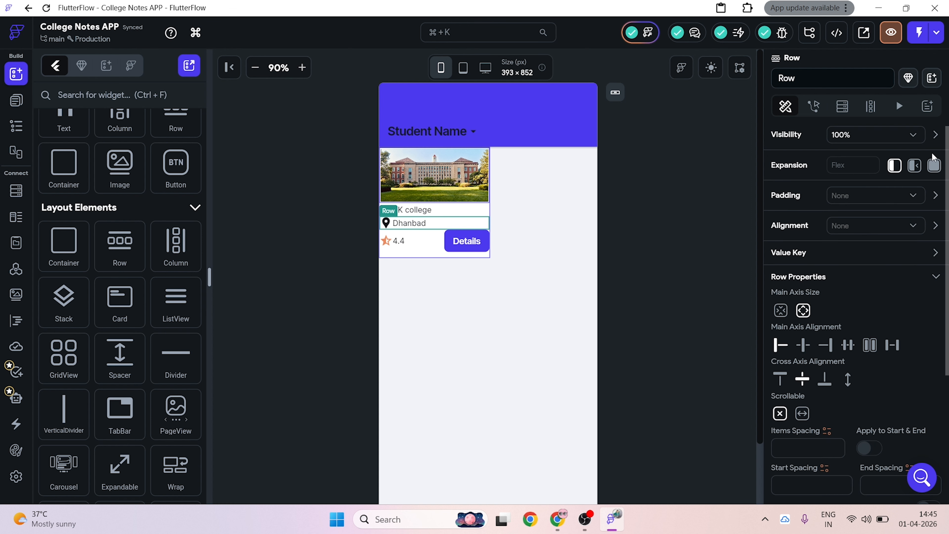
left_click(936, 195)
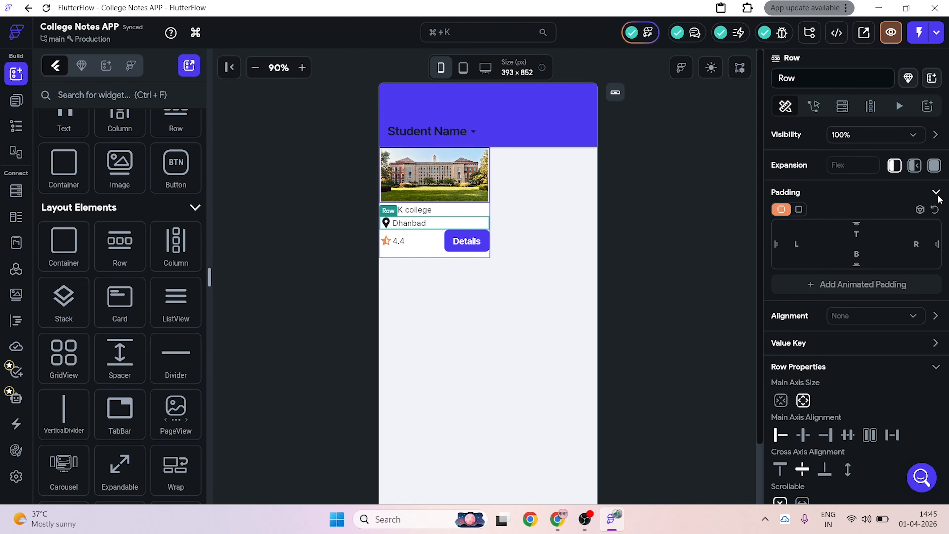
left_click(856, 254)
type("20")
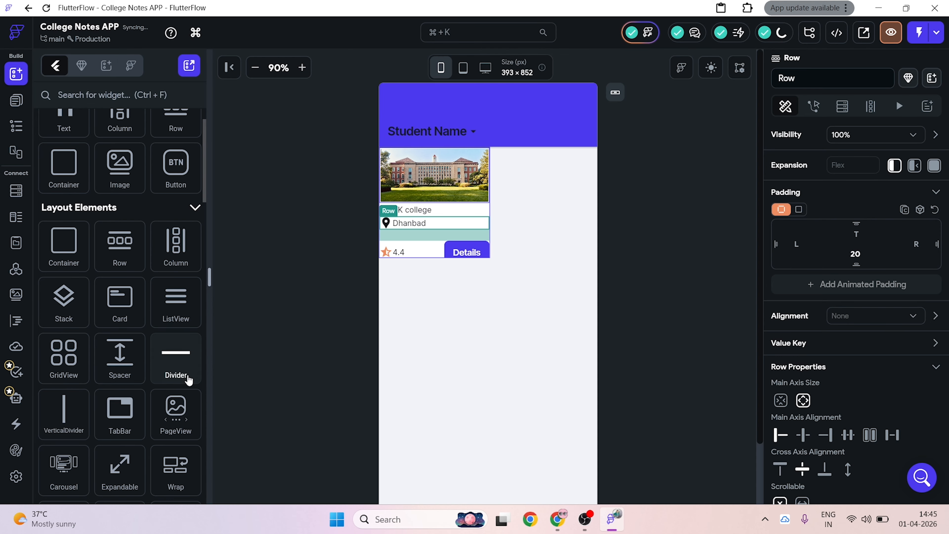
Step: Add a Divider below the card's location row and clear that row's bottom padding
left_click_drag(183, 374, 424, 244)
left_click(466, 232)
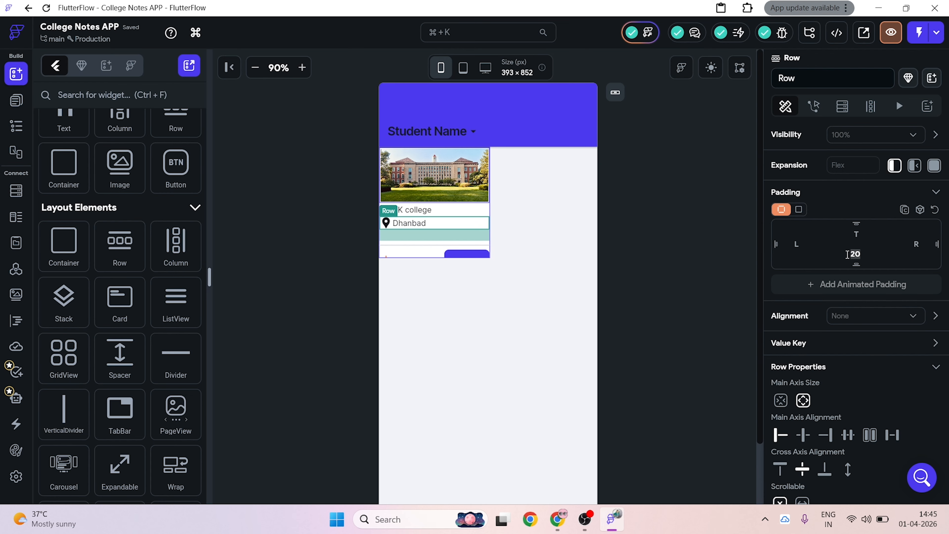
key("BackSpace")
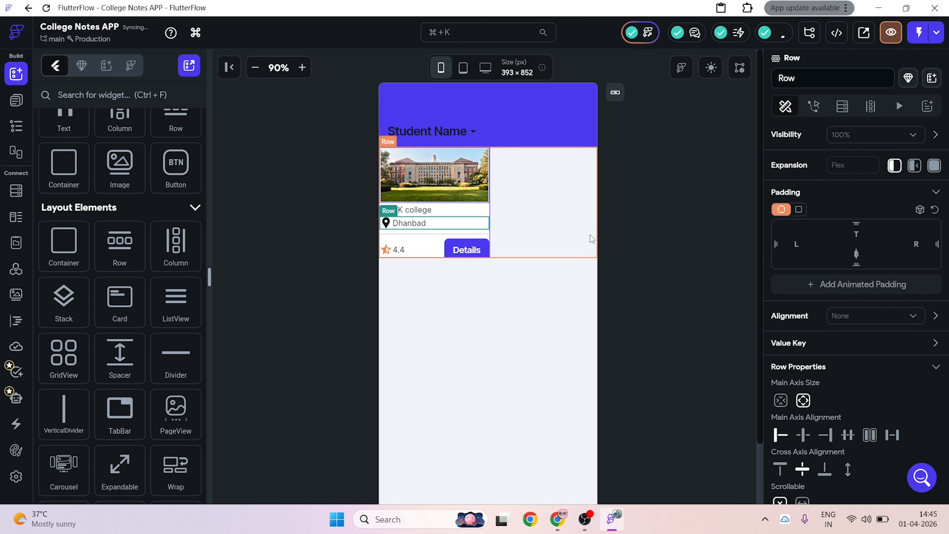
left_click(546, 217)
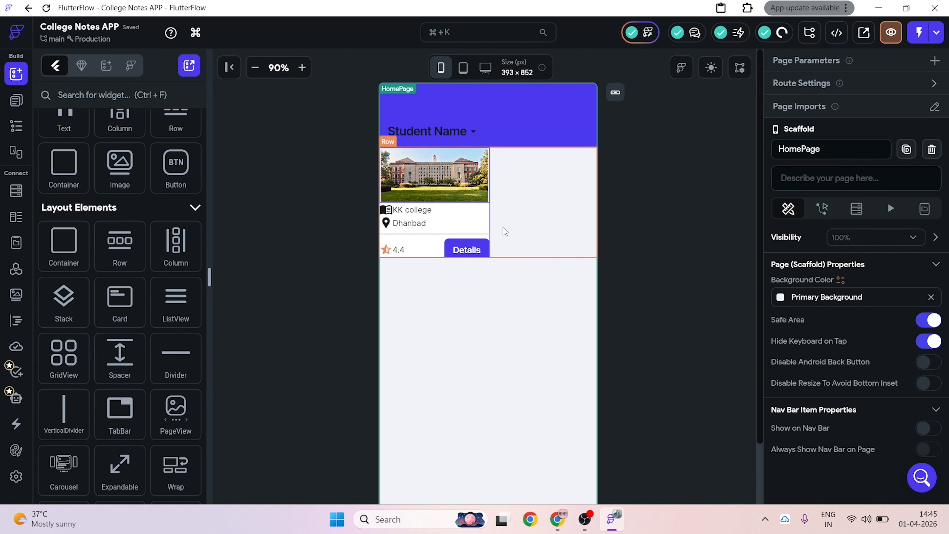
Step: Set the outer card Container's width to 215 px and height to 220 px
left_click(490, 160)
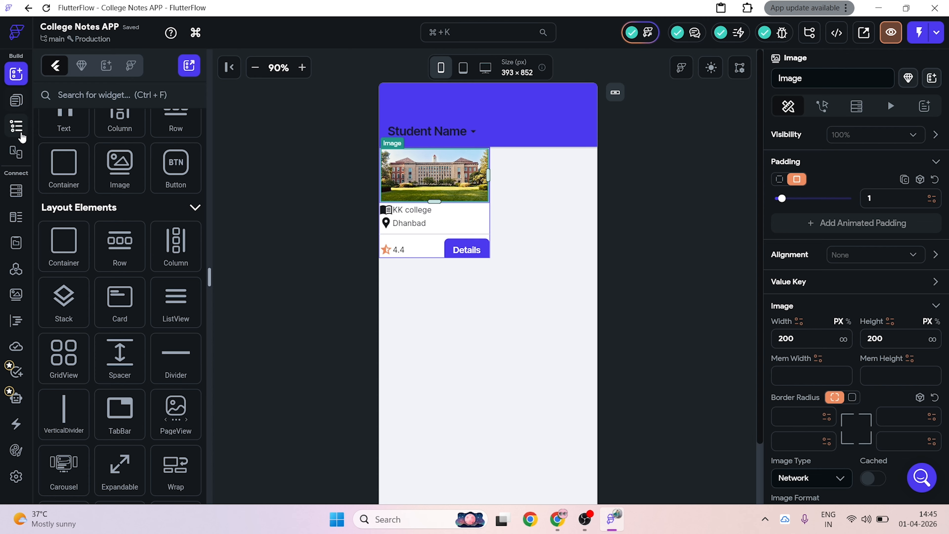
left_click(16, 126)
left_click(105, 225)
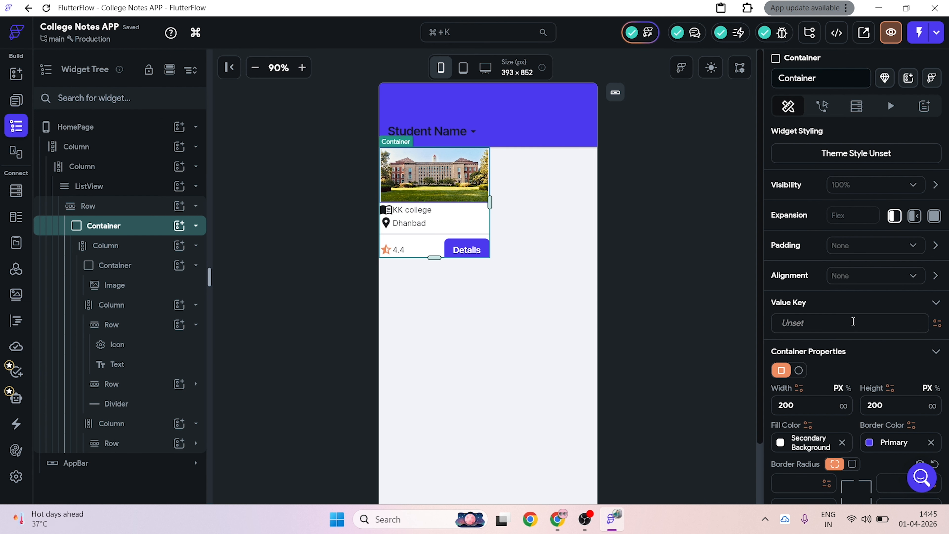
mouse_move(809, 408)
left_mouse_down()
mouse_move(818, 402)
mouse_move(819, 415)
mouse_move(814, 404)
left_mouse_up()
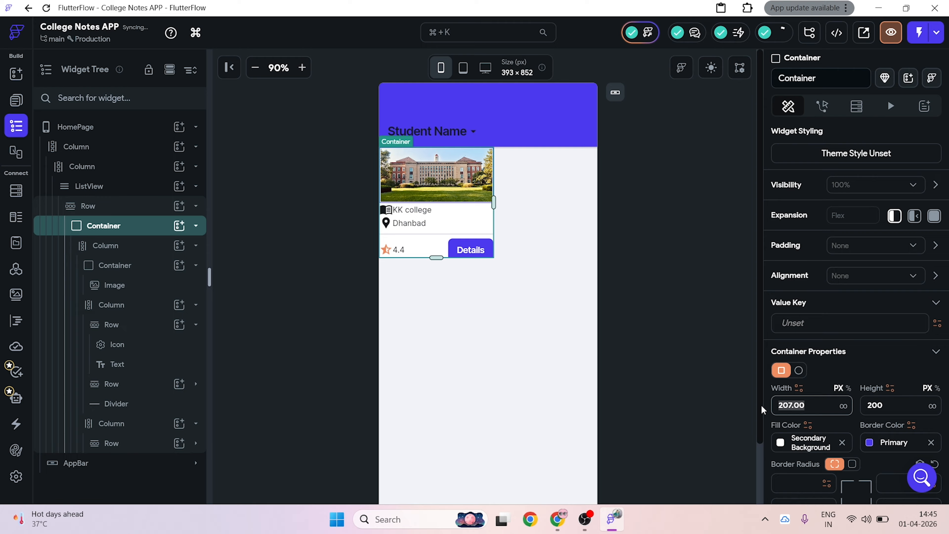
type("215")
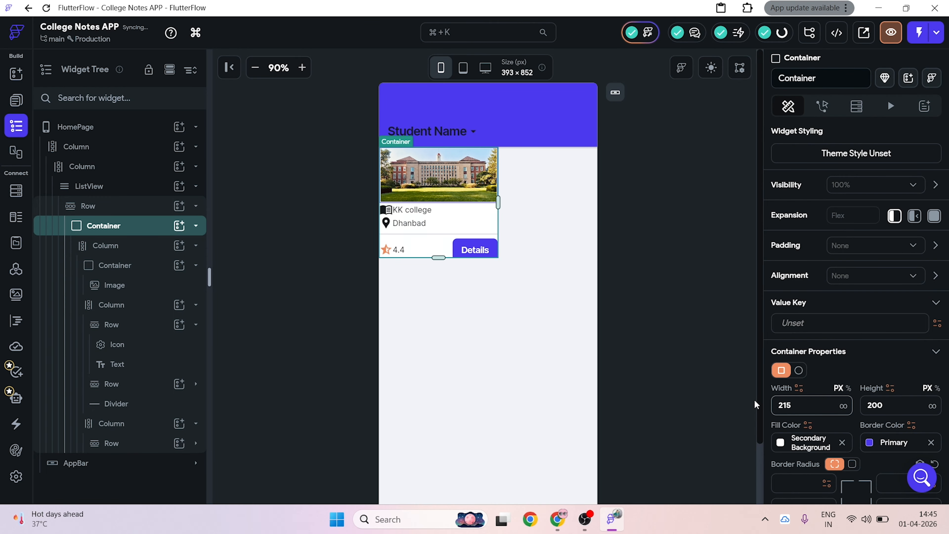
key("Tab")
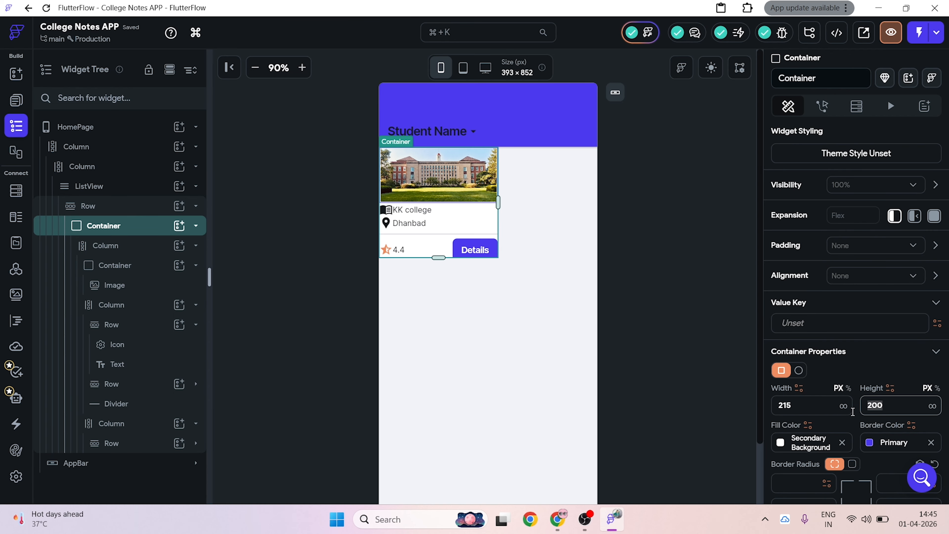
type("220")
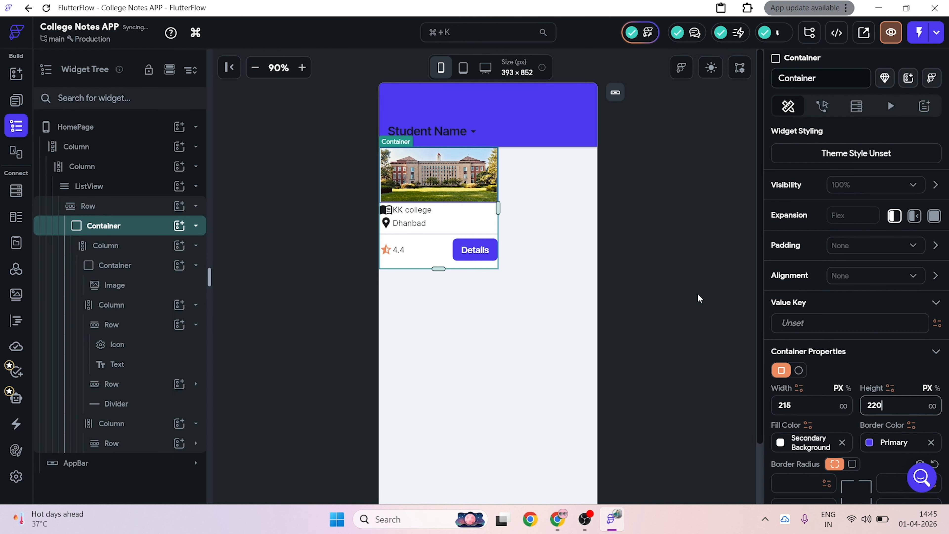
left_click(676, 308)
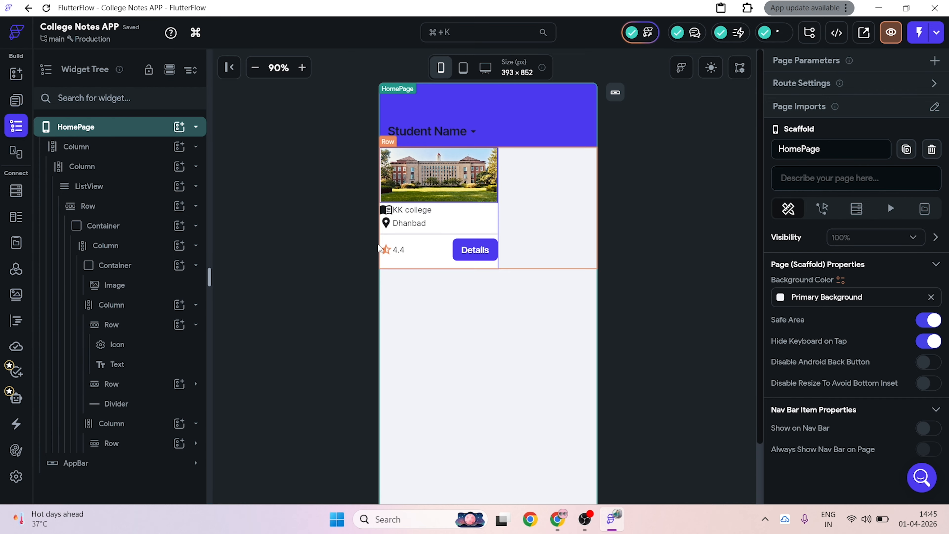
Step: Try uniform padding on the Container holding the college image and undo it
left_click(445, 203)
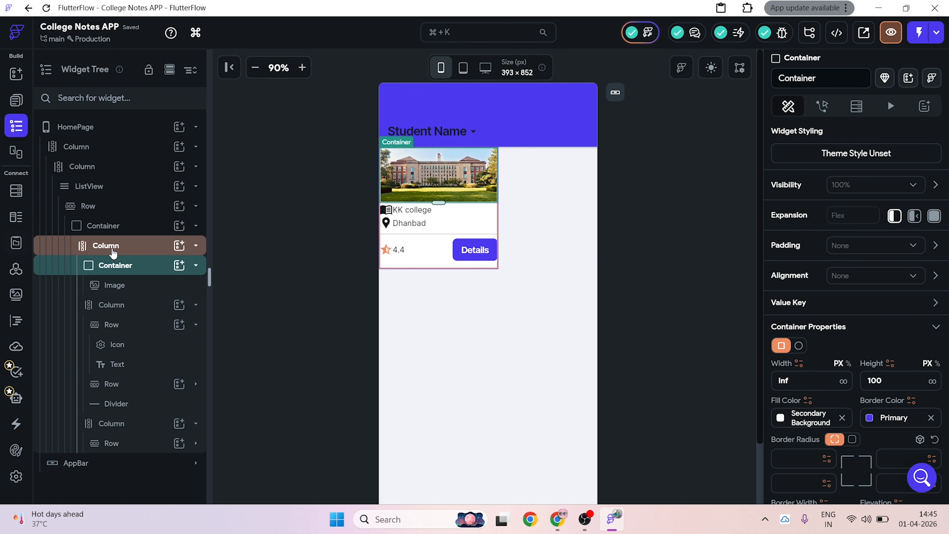
left_click(195, 247)
left_click(195, 247)
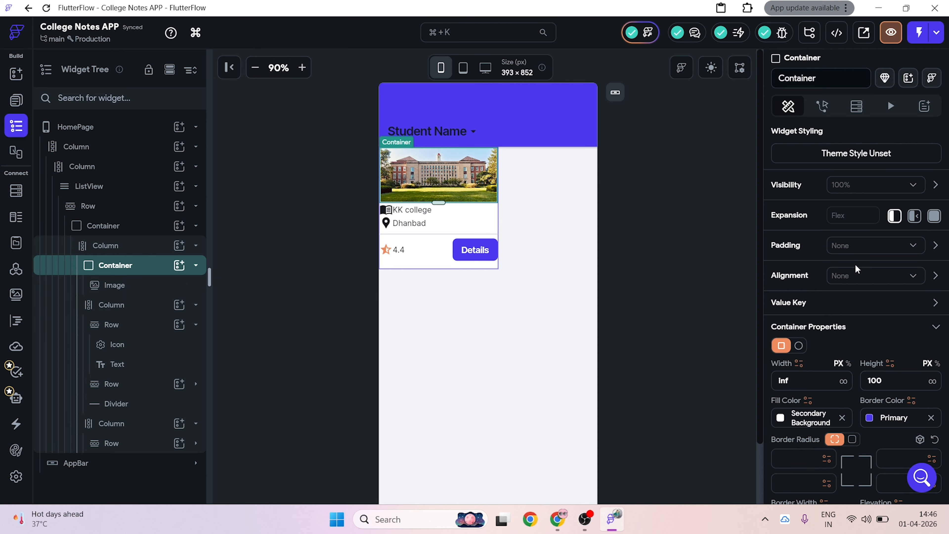
left_click(935, 250)
left_click(798, 260)
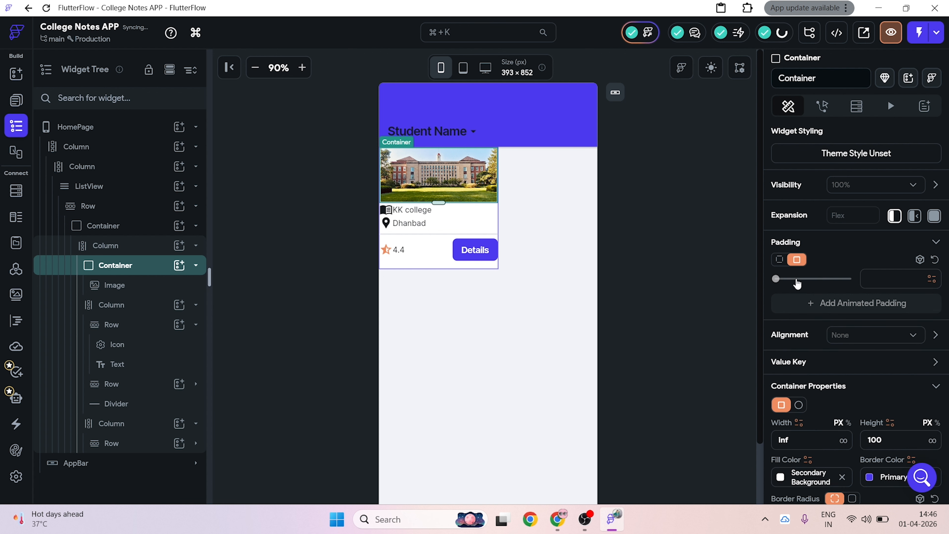
left_click(797, 285)
left_click(691, 262)
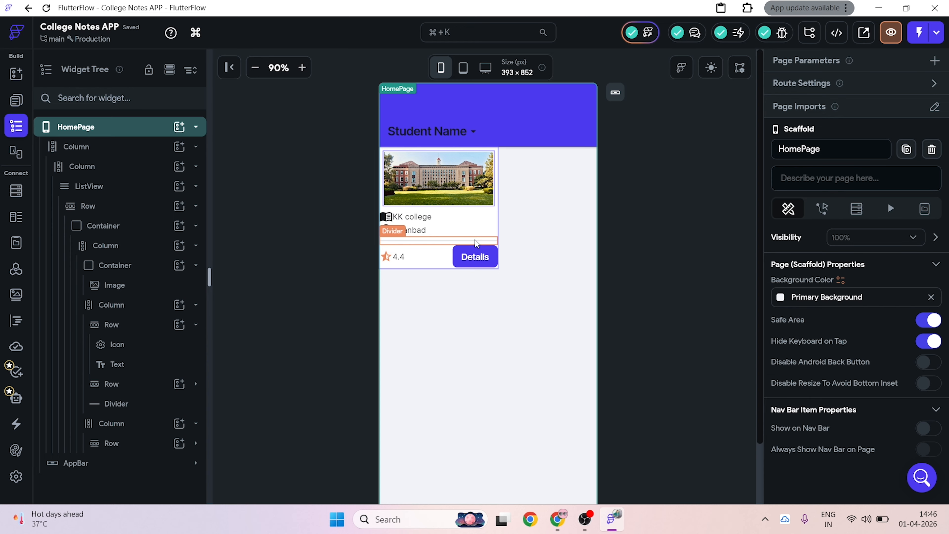
key("ctrl+z")
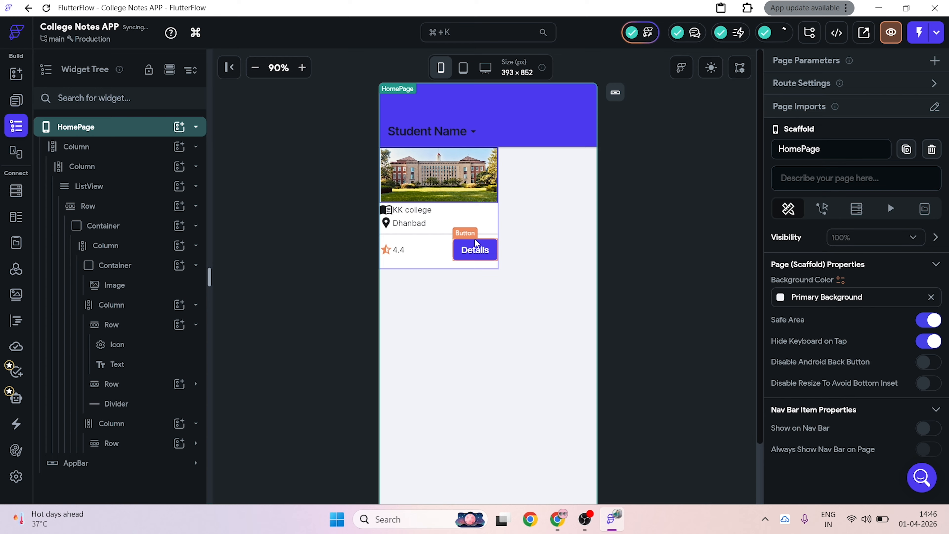
Step: Set the padding of the Column directly inside the card Container to 8 on all sides
left_click(134, 253)
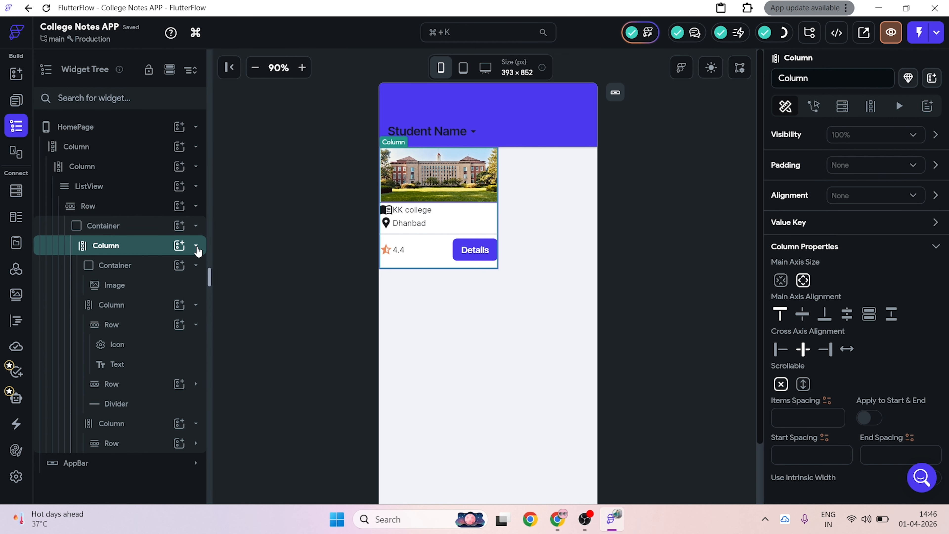
left_click(197, 246)
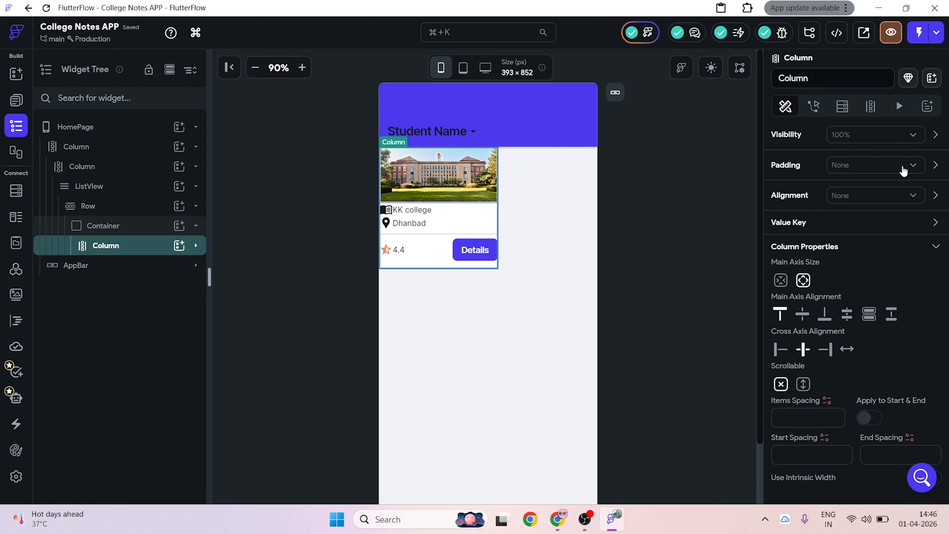
left_click(935, 165)
left_click(797, 179)
left_click(800, 199)
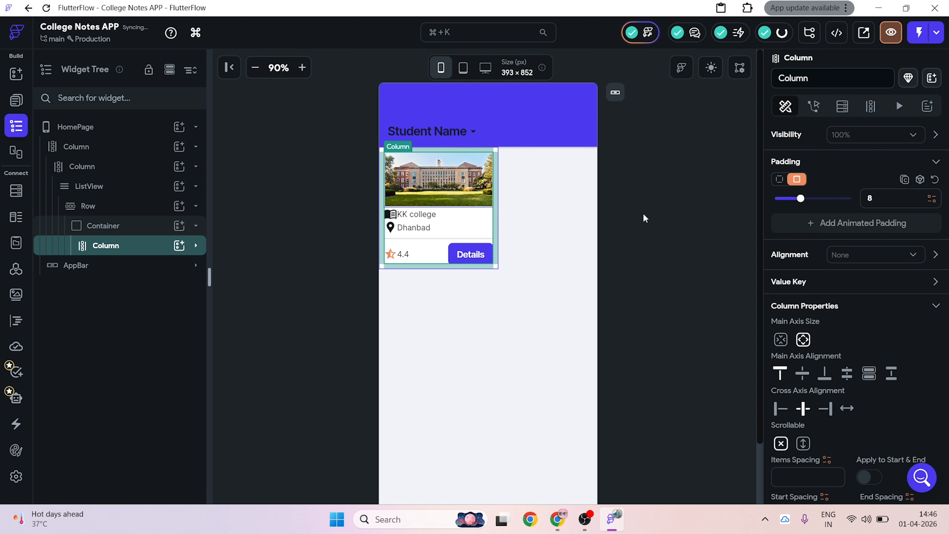
left_click(644, 218)
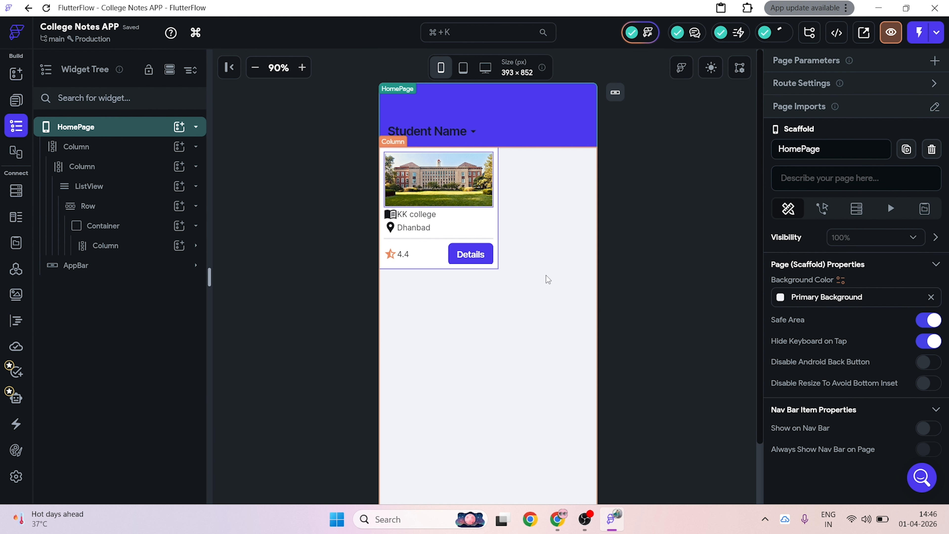
scroll(441, 232, "down", 2)
scroll(626, 293, "up", 2)
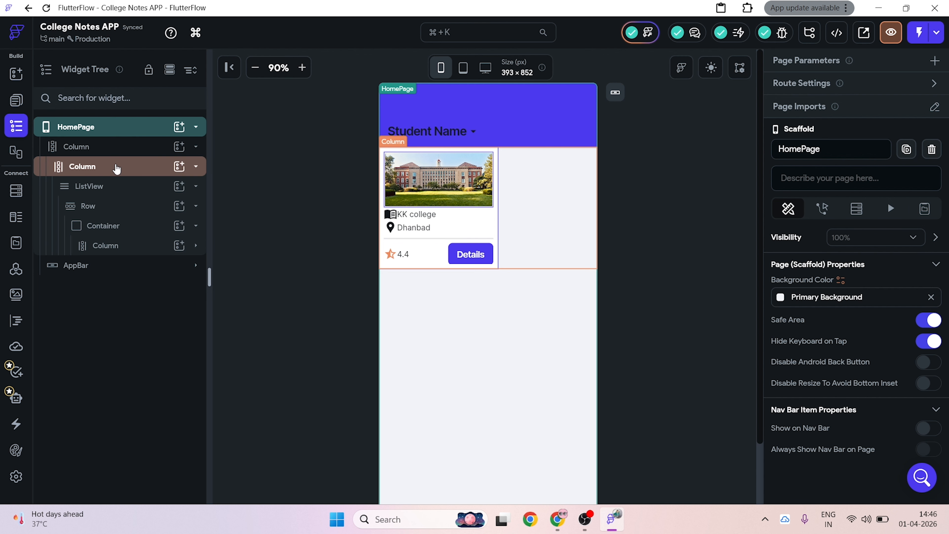
Step: Set the top, left, right and bottom padding of the Column enclosing the ListView to 10 each
left_click(117, 172)
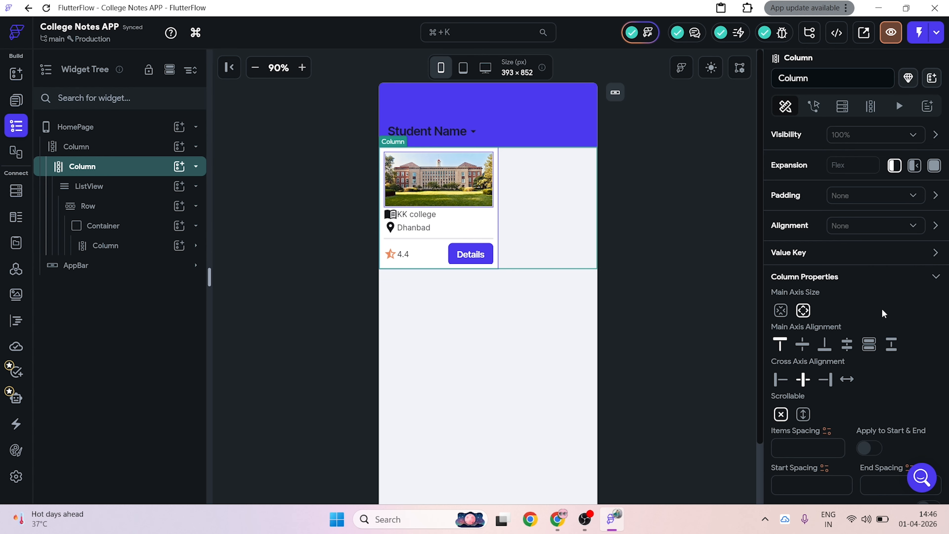
left_click(935, 196)
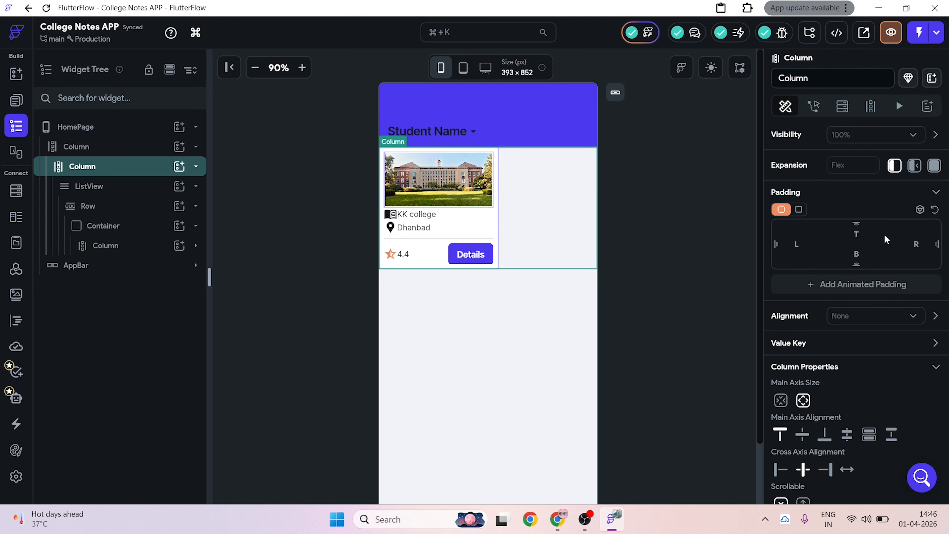
left_click(854, 234)
type("10")
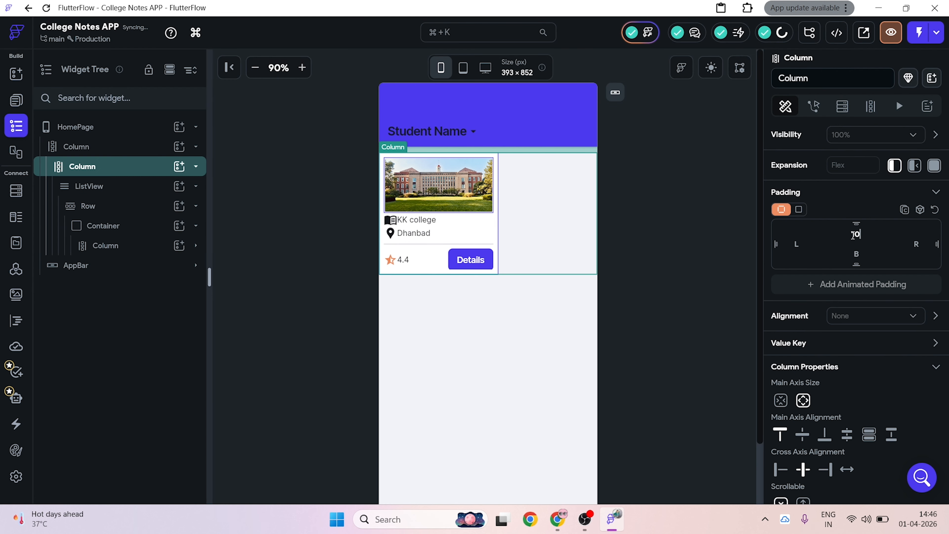
left_click(712, 255)
left_click(112, 166)
type("10")
left_click(914, 244)
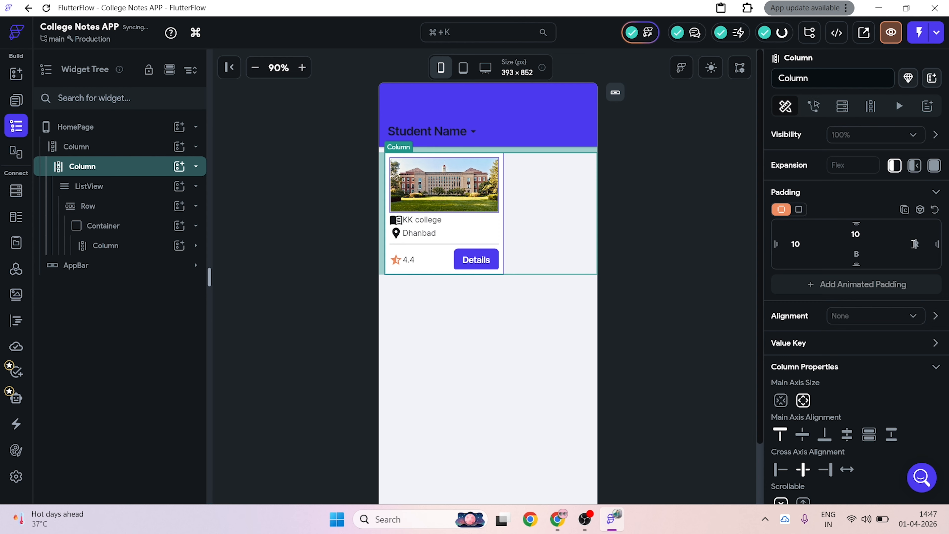
type("10")
left_click(861, 254)
type("10")
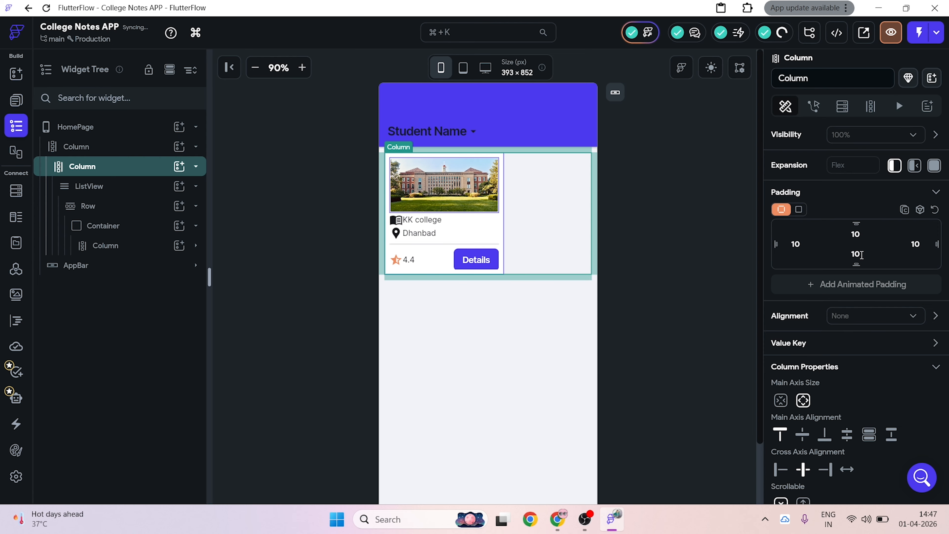
left_click(723, 252)
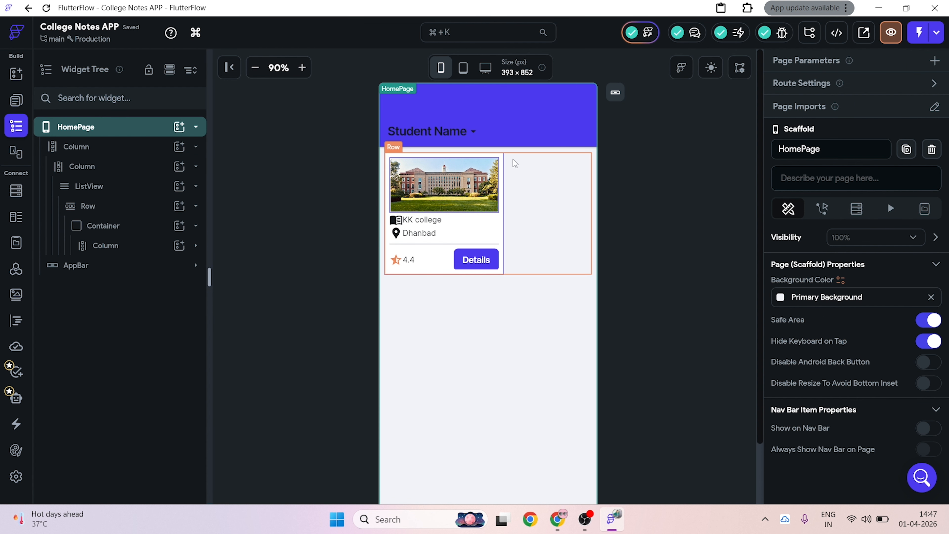
Step: Increase the outer card Container's height to 224 px
left_click(500, 157)
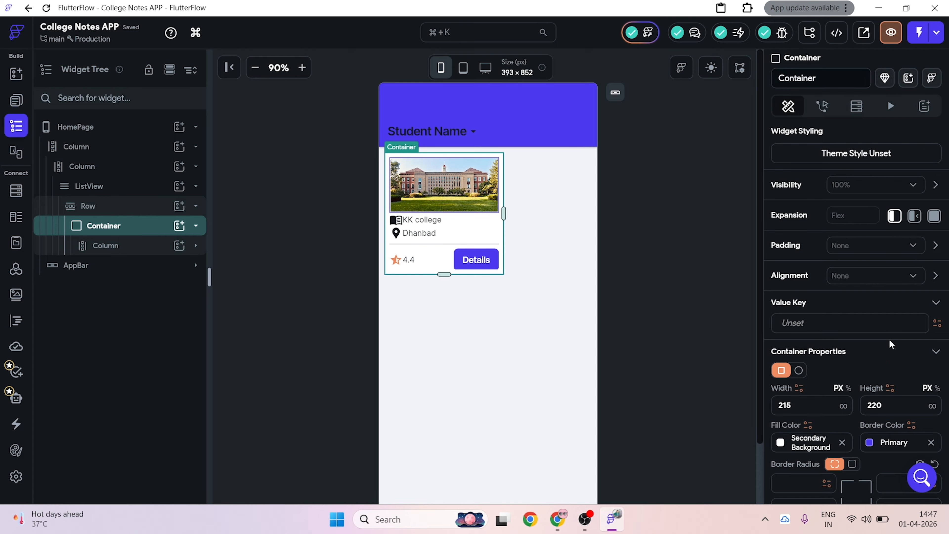
scroll(899, 368, "down", 1)
left_click(892, 354)
key("Up")
key("Up")
key("Up")
key("Up")
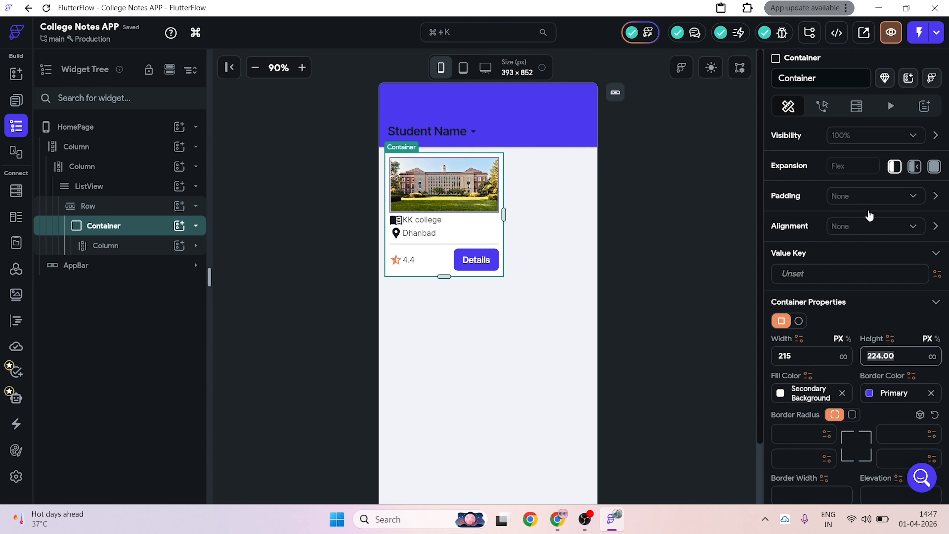
Step: Give the outer card Container a uniform border radius of 6 on all corners
scroll(847, 270, "down", 4)
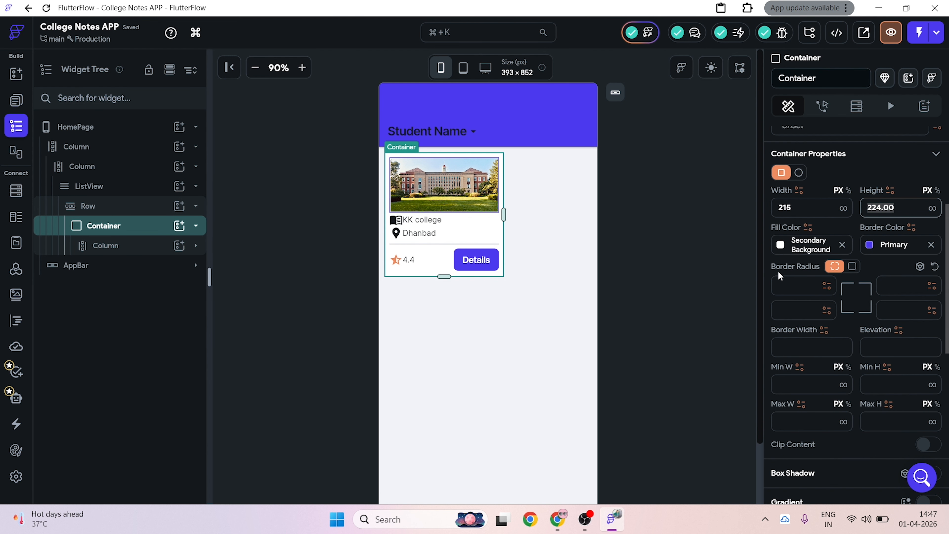
left_click(850, 266)
left_click_drag(785, 289, 797, 288)
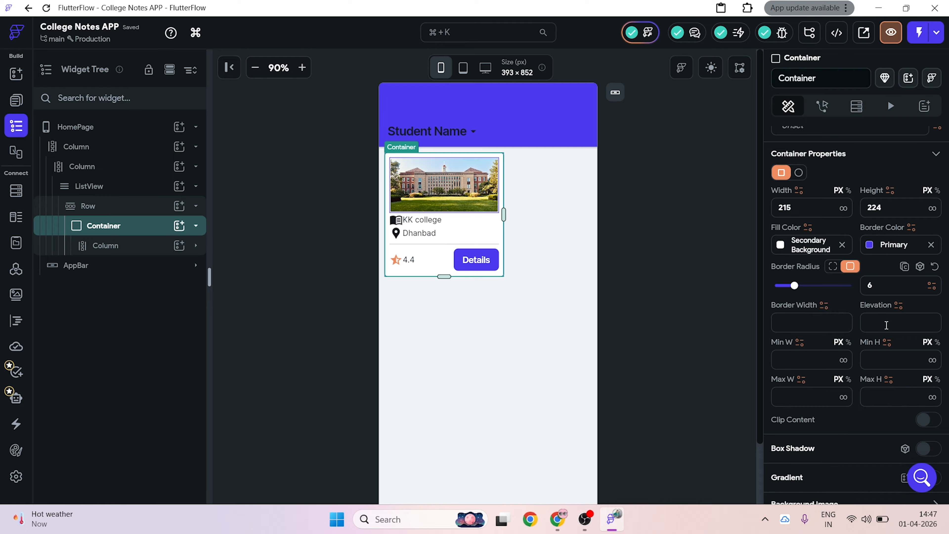
left_click(795, 322)
left_click(718, 282)
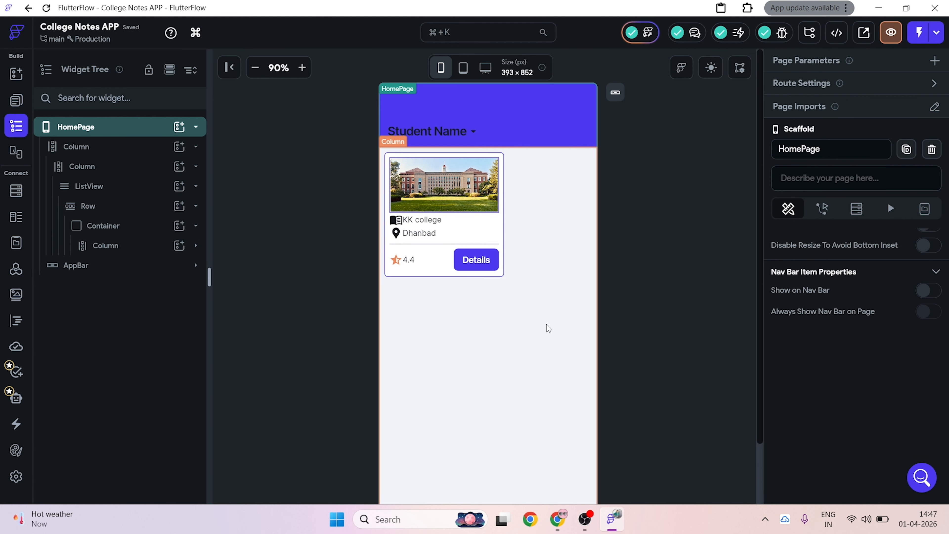
Step: Try border widths of 20 and 2 on the outer card Container, and clear the value again
left_click(503, 274)
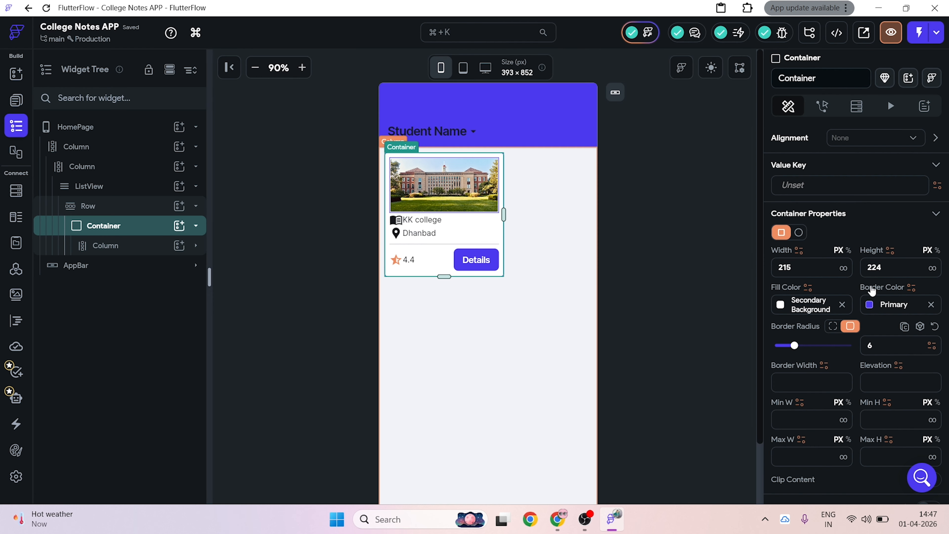
left_click(824, 384)
type("20")
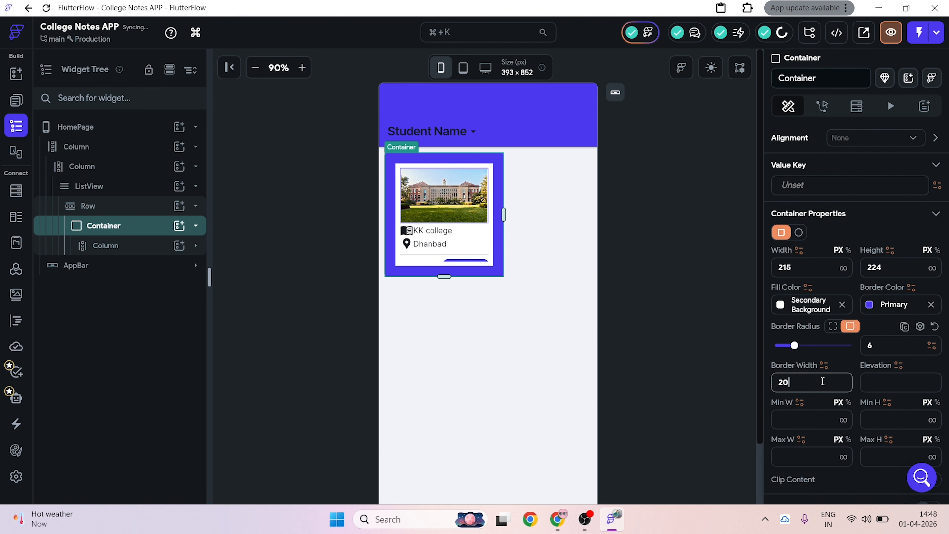
key("BackSpace")
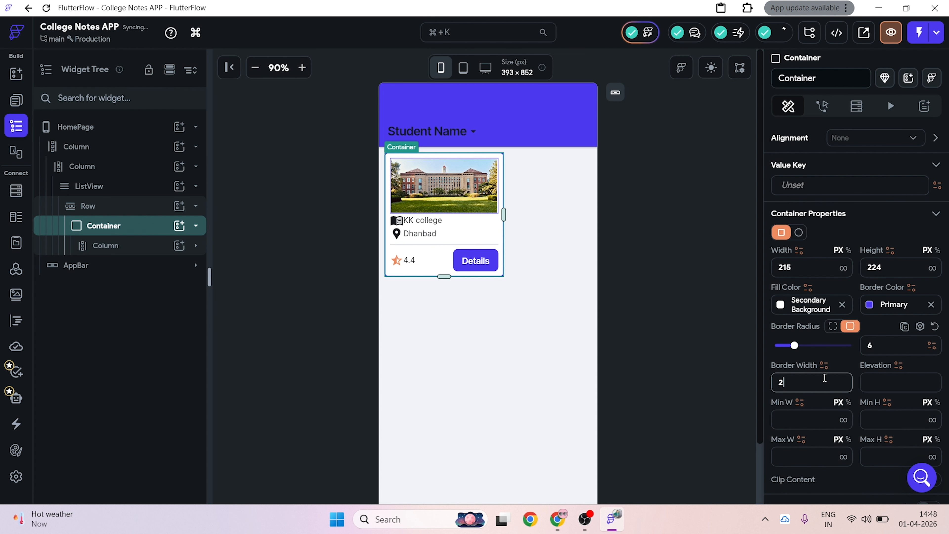
key("BackSpace")
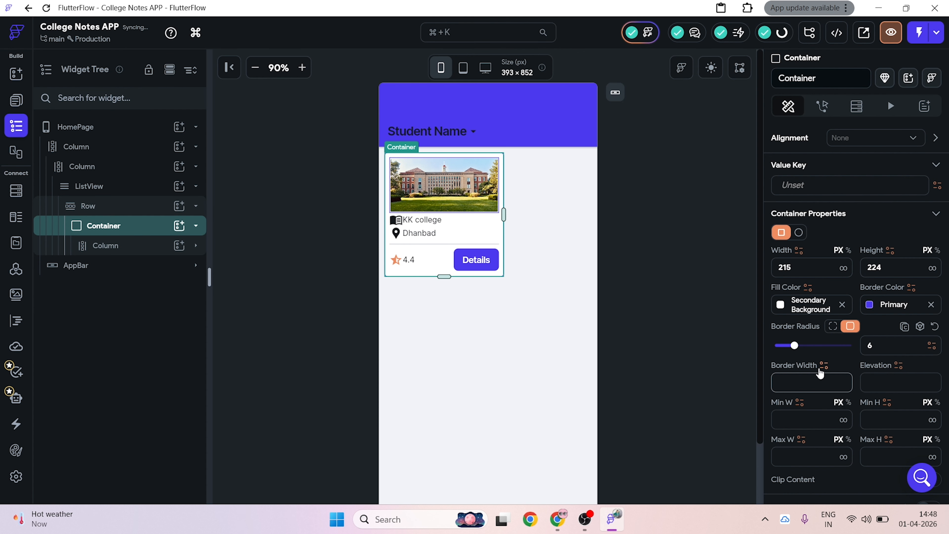
left_click(680, 288)
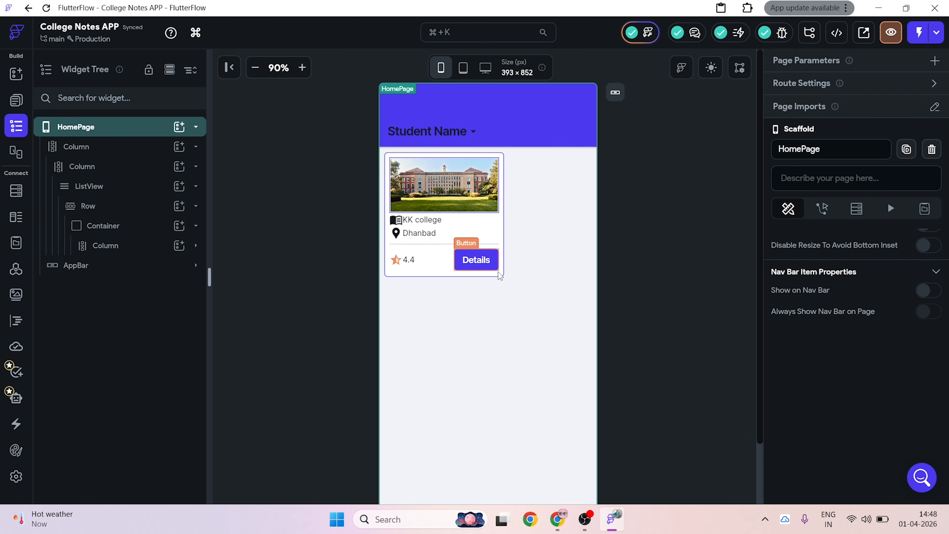
Step: Rename the card Container inside the ListView's Row to college_info
left_click(507, 276)
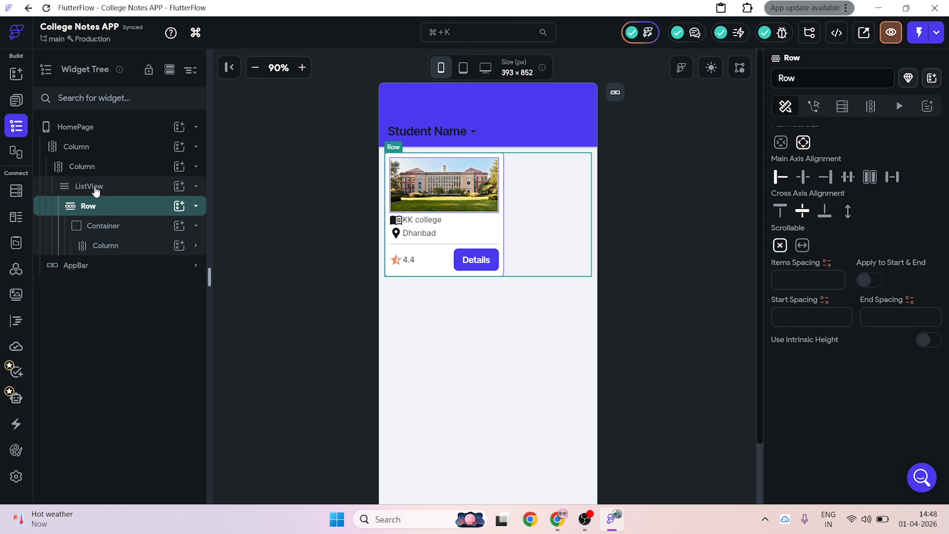
left_click(95, 187)
left_click(111, 210)
left_click(120, 230)
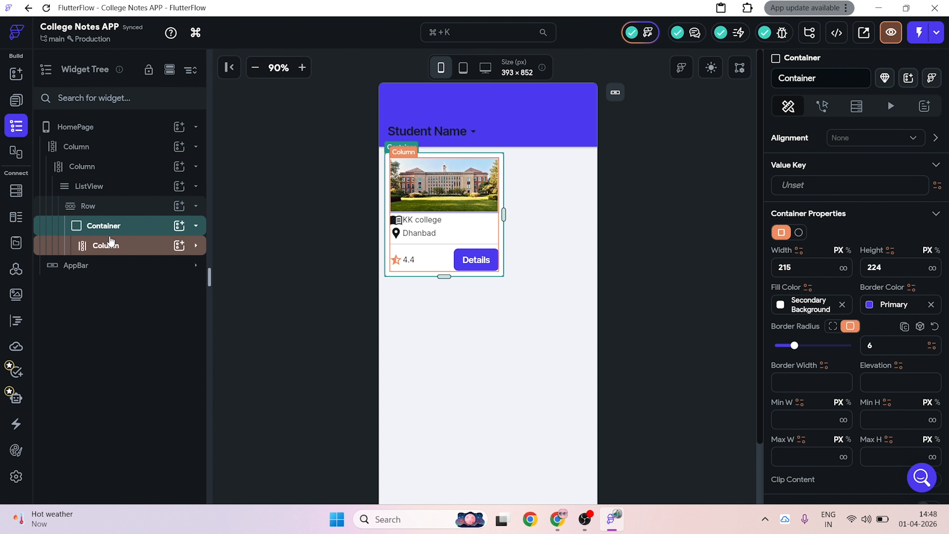
left_click_drag(819, 81, 636, 89)
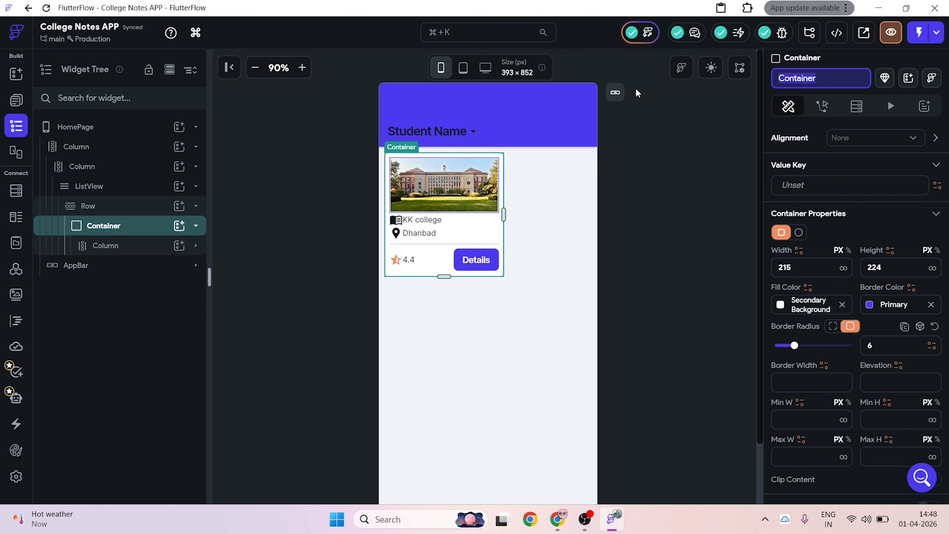
type("college")
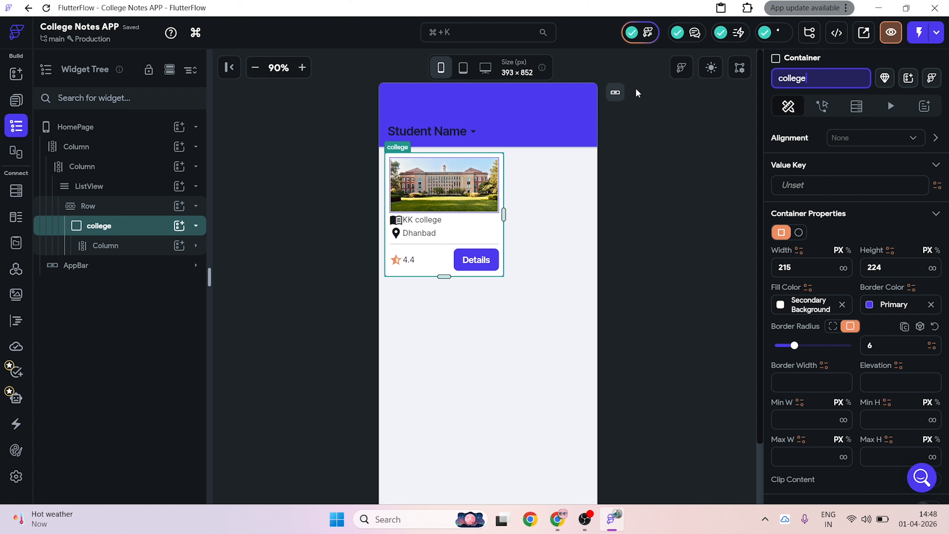
type("_info")
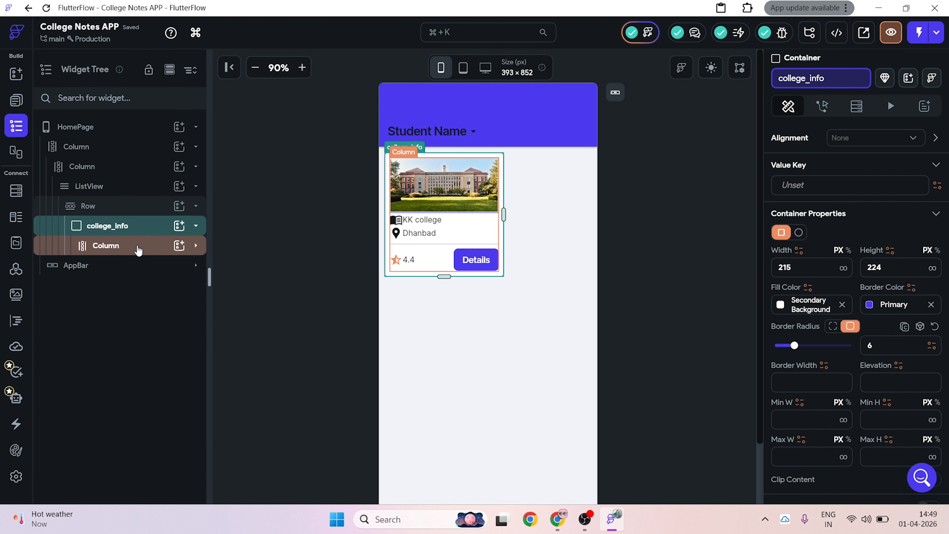
Step: Set the right padding of the college_info container to 20
left_click(196, 226)
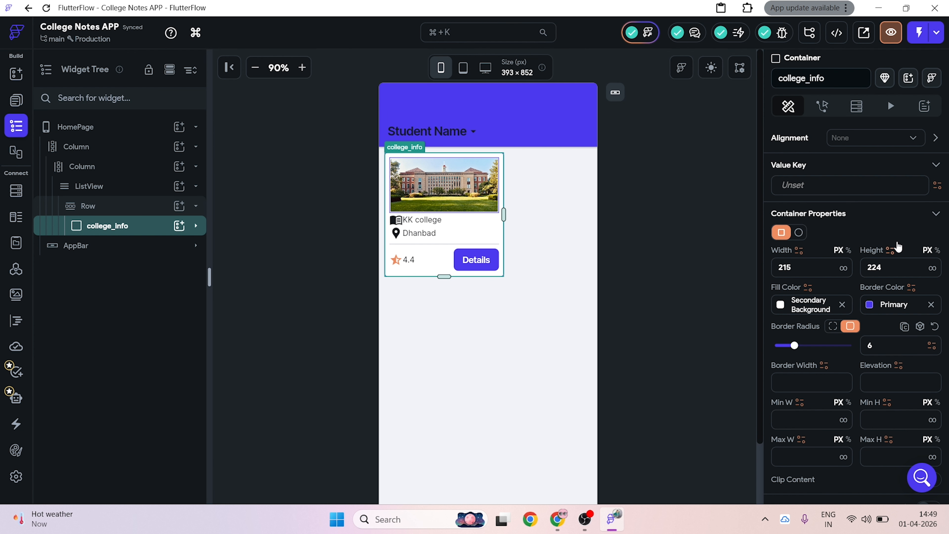
scroll(917, 287, "up", 4)
scroll(917, 289, "down", 3)
scroll(915, 306, "down", 2)
scroll(879, 328, "up", 5)
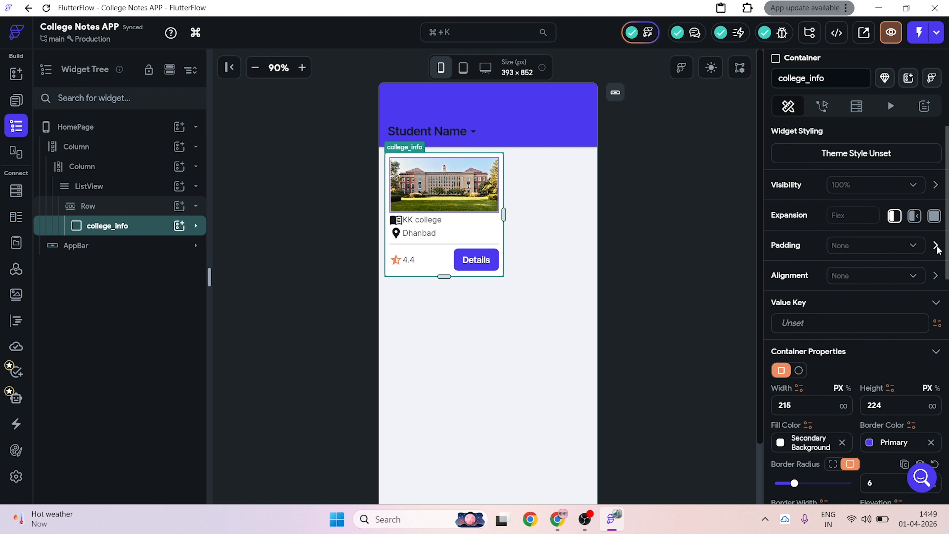
left_click(935, 245)
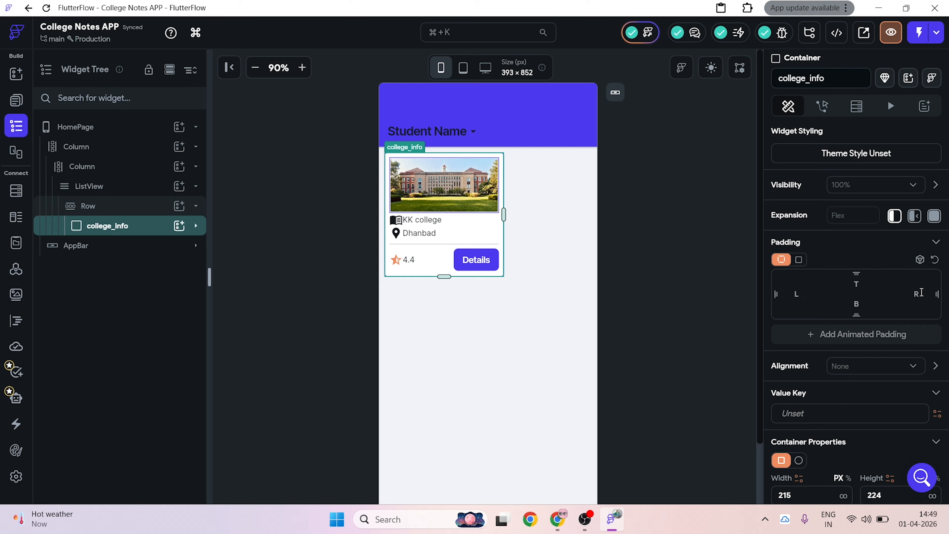
type("10")
key("Up")
key("Up")
key("Up")
key("Up")
key("Up")
key("Up")
key("Up")
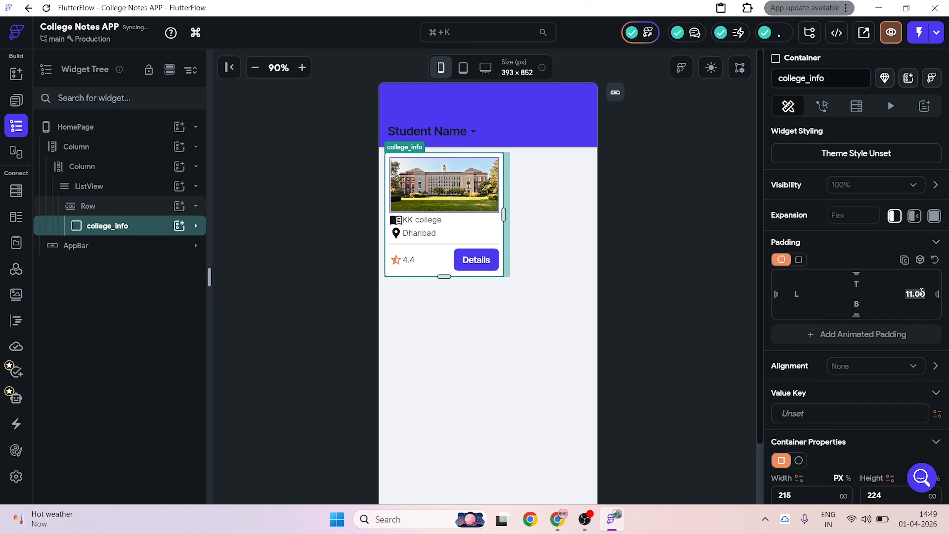
key("Up")
key("Up")
key("Up")
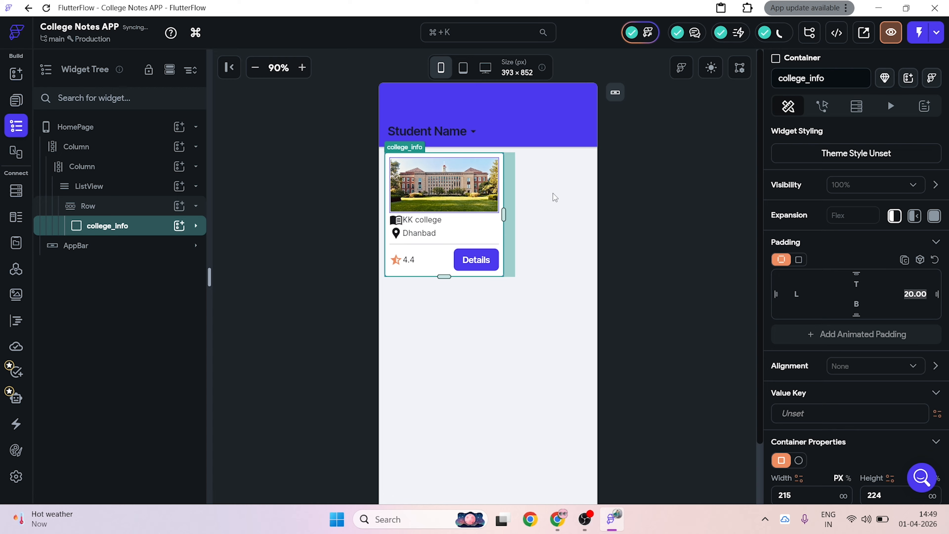
Step: Duplicate the college_info container within its Row to check the card spacing, and undo the duplication
left_click(84, 231)
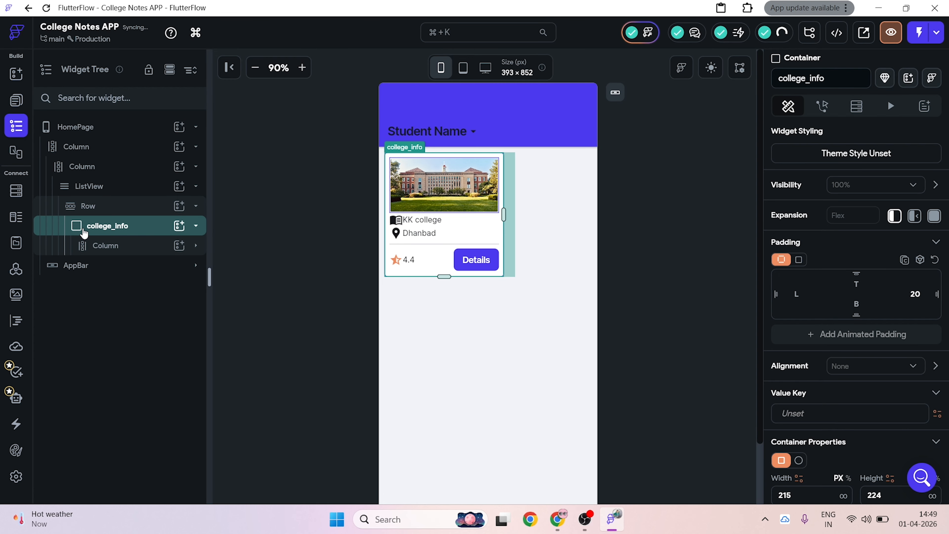
left_click(83, 229)
right_click(81, 227)
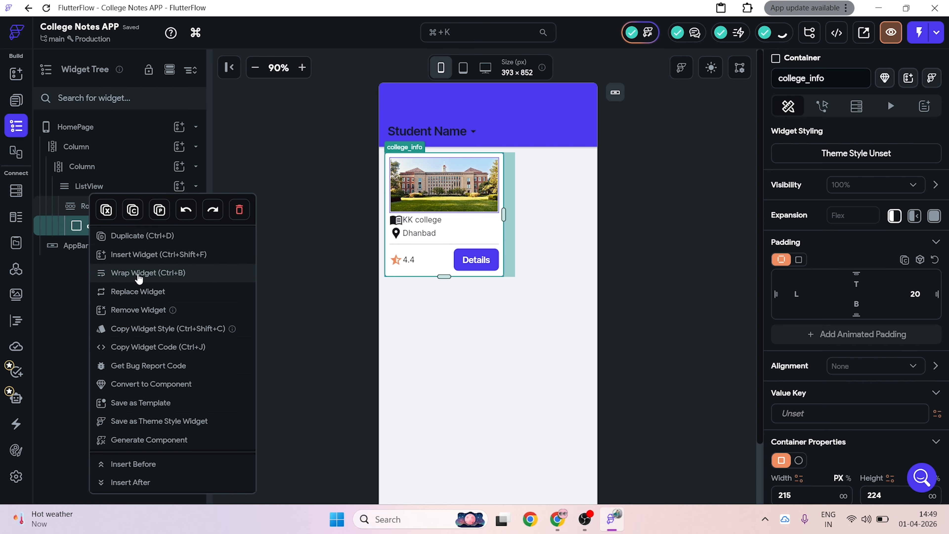
left_click(304, 243)
left_click(133, 234)
left_click(133, 234)
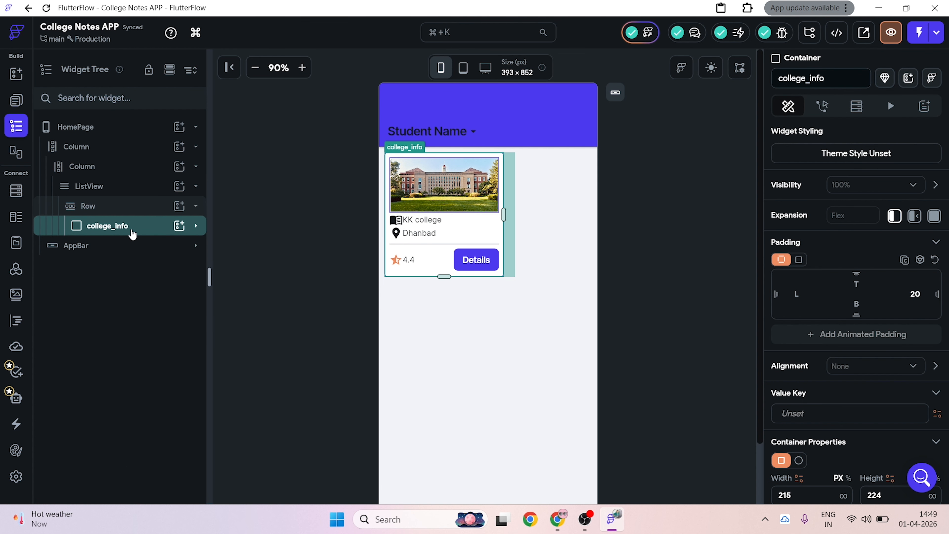
key("ctrl+d")
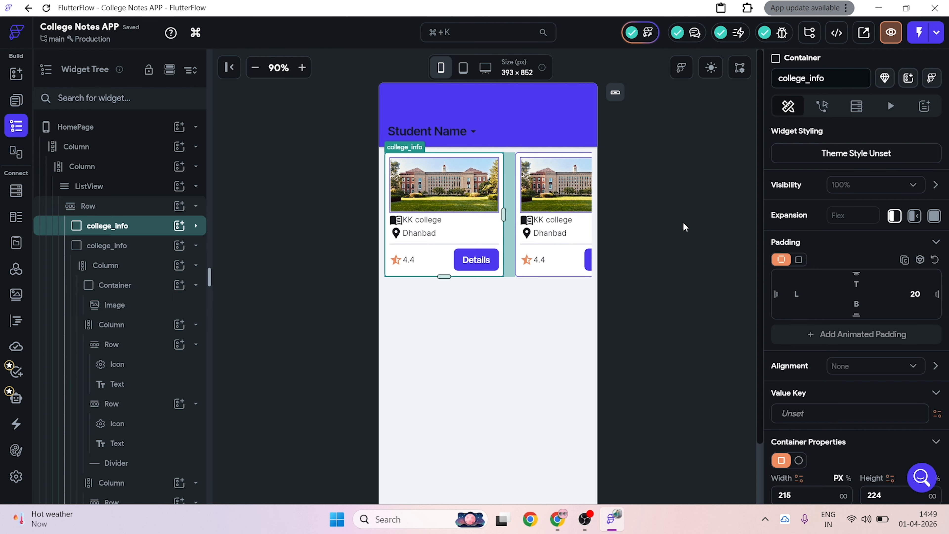
left_click(676, 222)
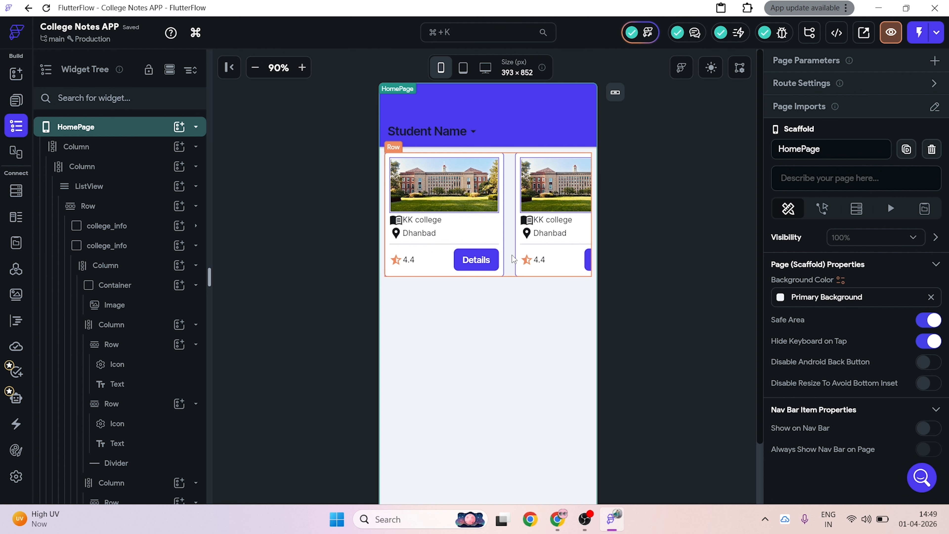
key("ctrl+z")
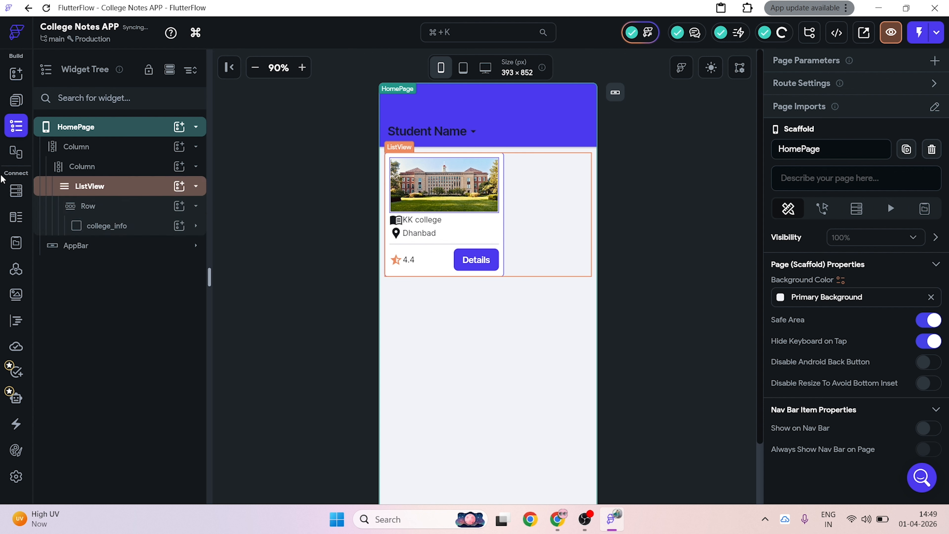
Step: Add a small left padding to the "KK college" and "Dhanbad" texts to separate them from their icons
left_click(153, 228)
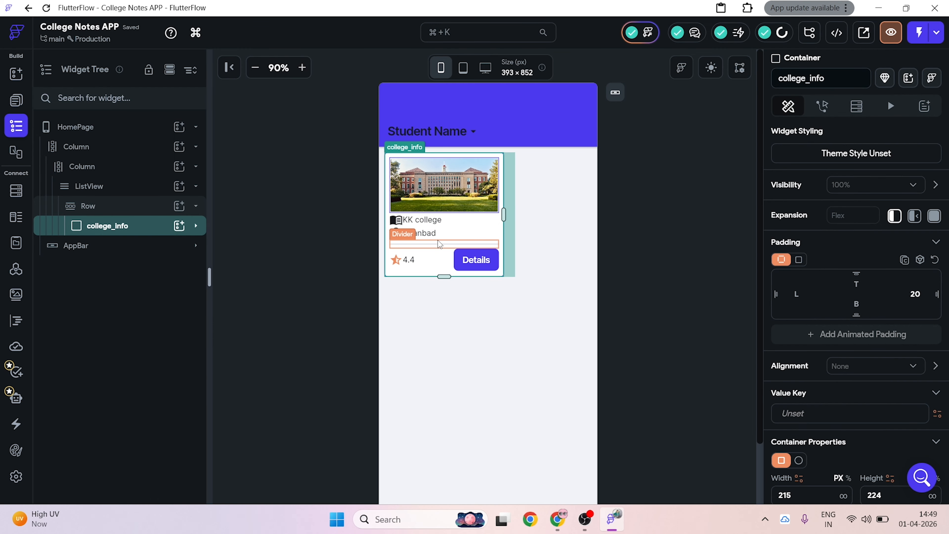
left_click(420, 220)
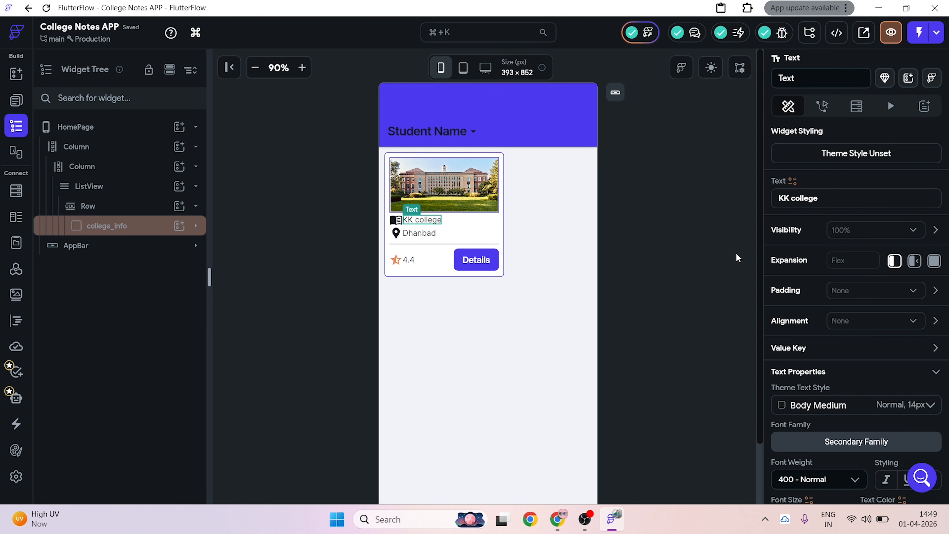
left_click(935, 290)
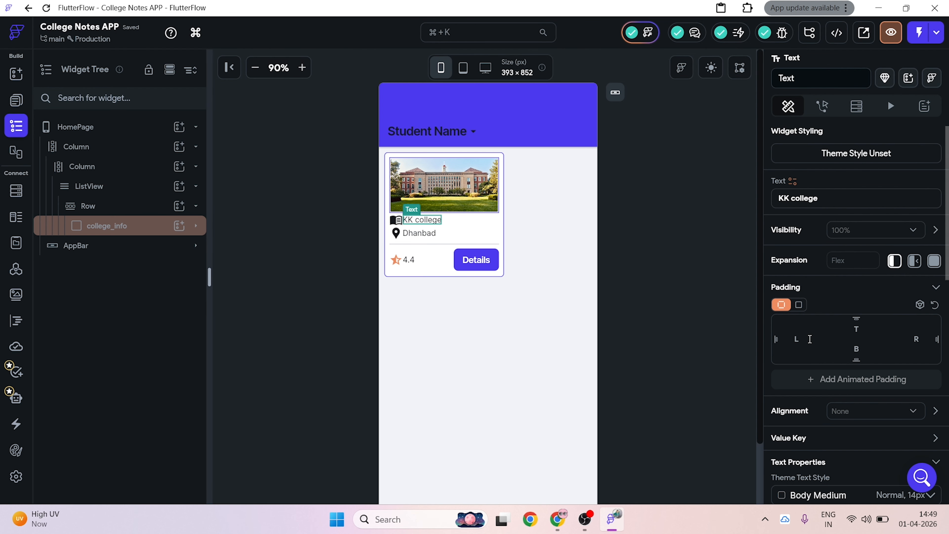
left_click(430, 236)
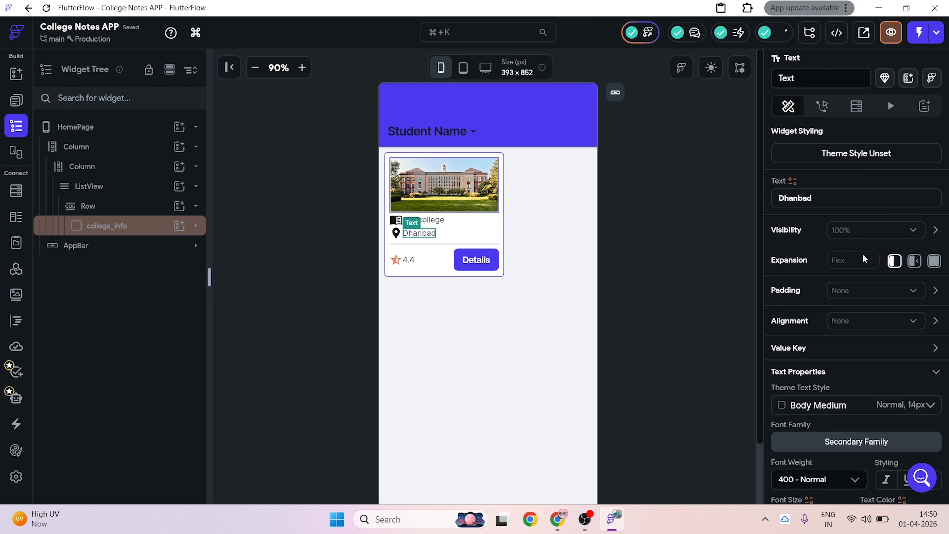
left_click(936, 291)
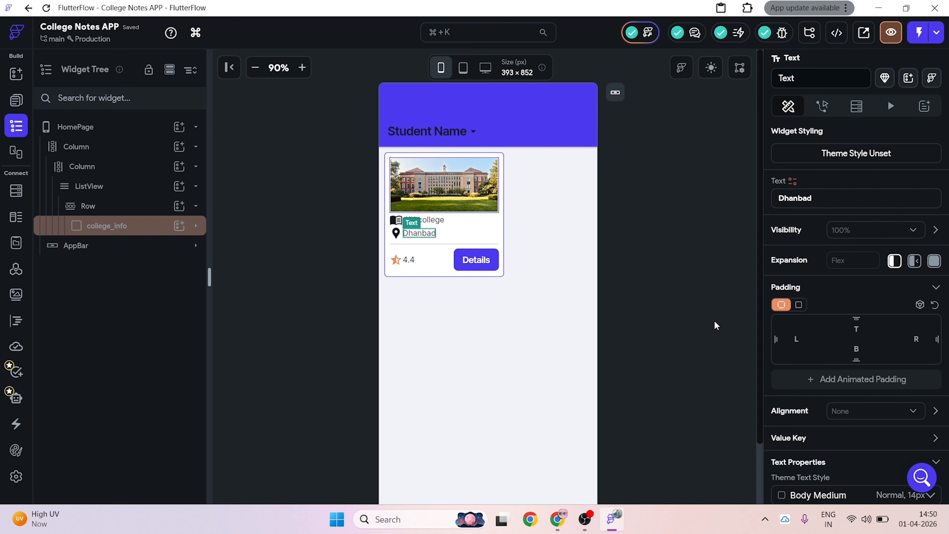
left_click(640, 260)
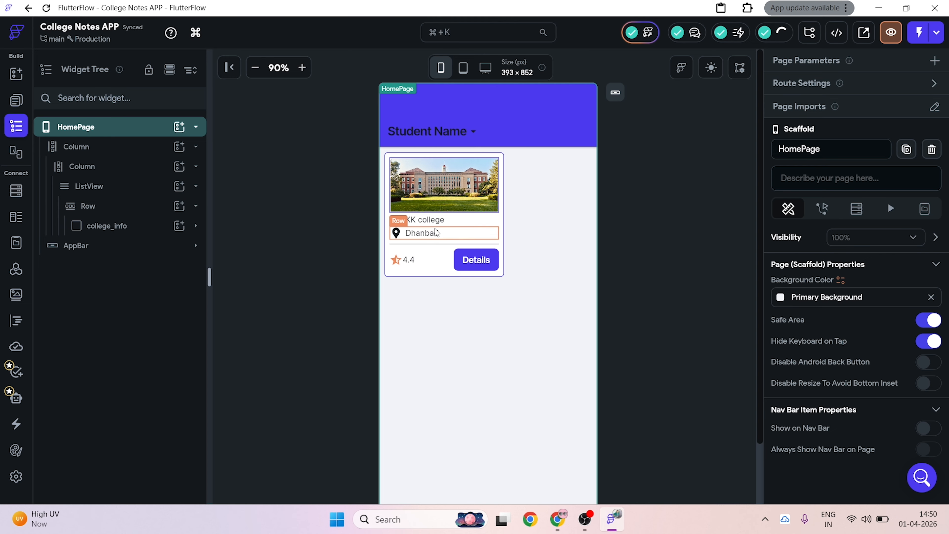
Step: Set the top padding to 5 on the Column that holds the "KK college" and "Dhanbad" rows in the college_info card
left_click(443, 220)
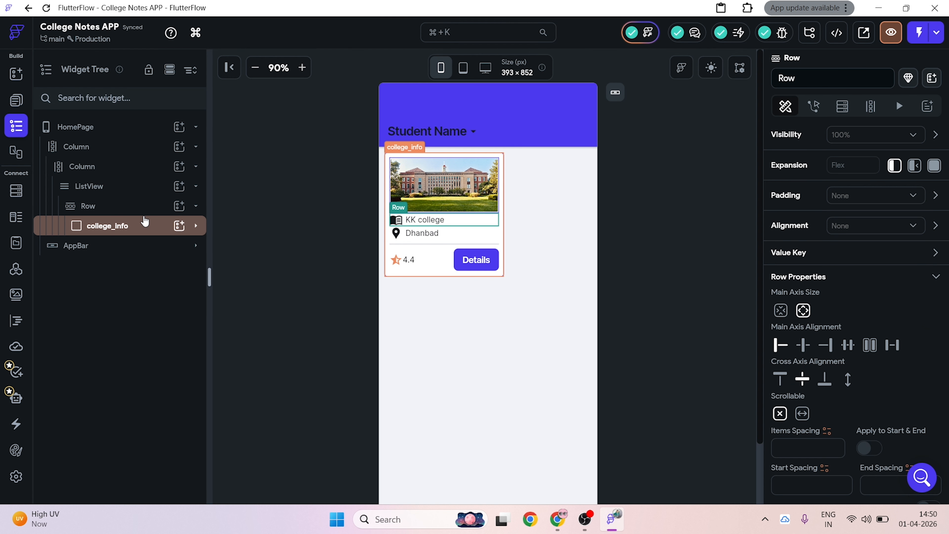
left_click(195, 227)
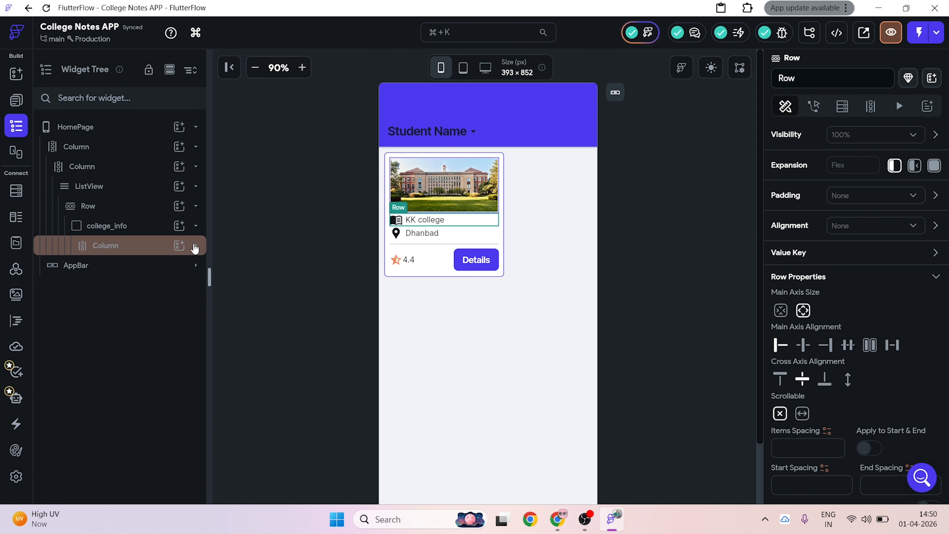
left_click(194, 245)
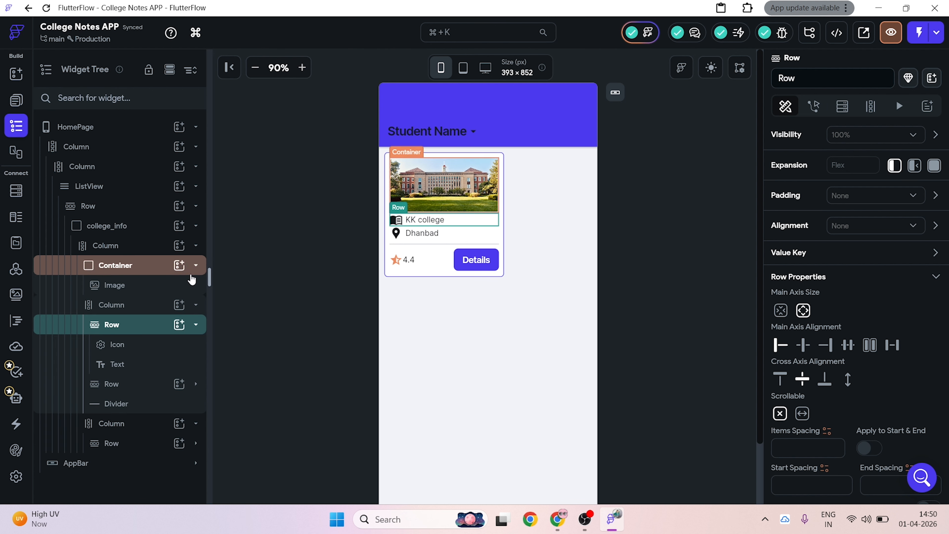
left_click(147, 311)
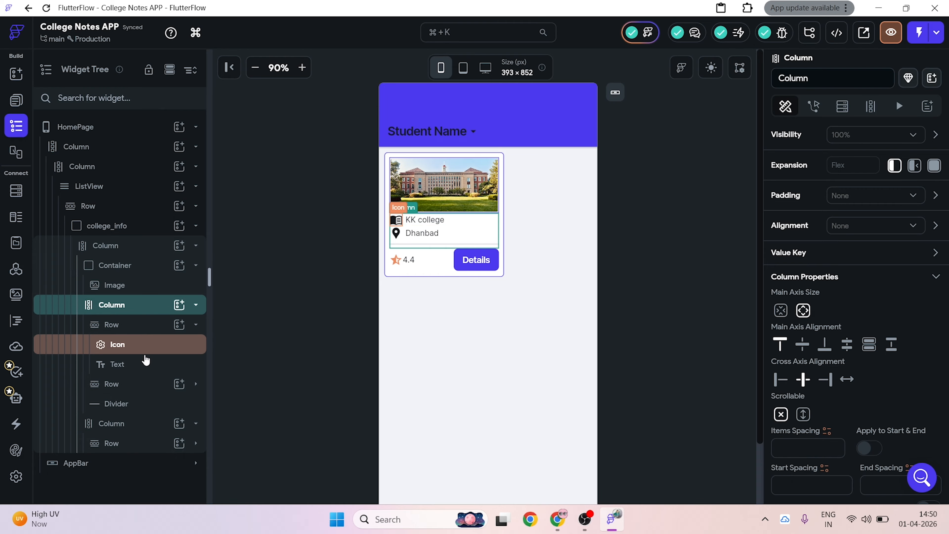
left_click(936, 196)
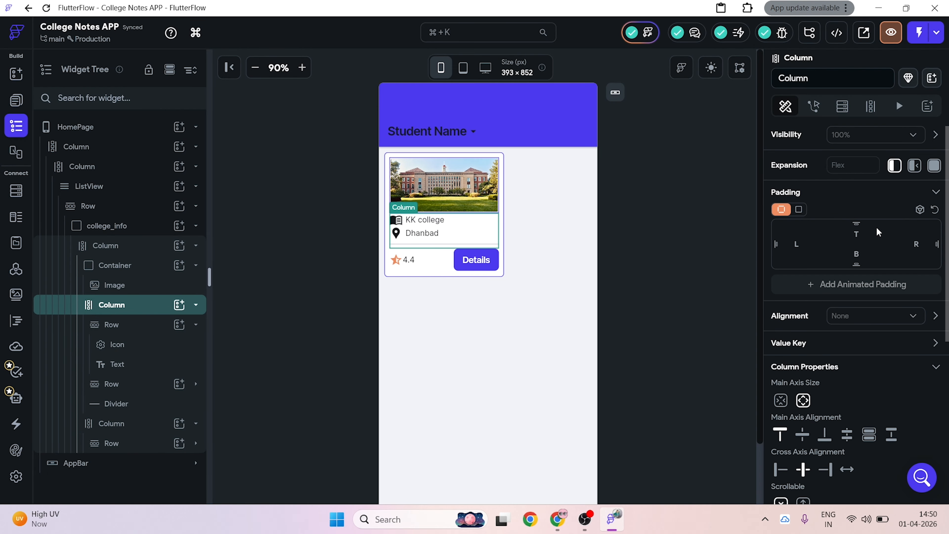
left_click(843, 232)
type("5")
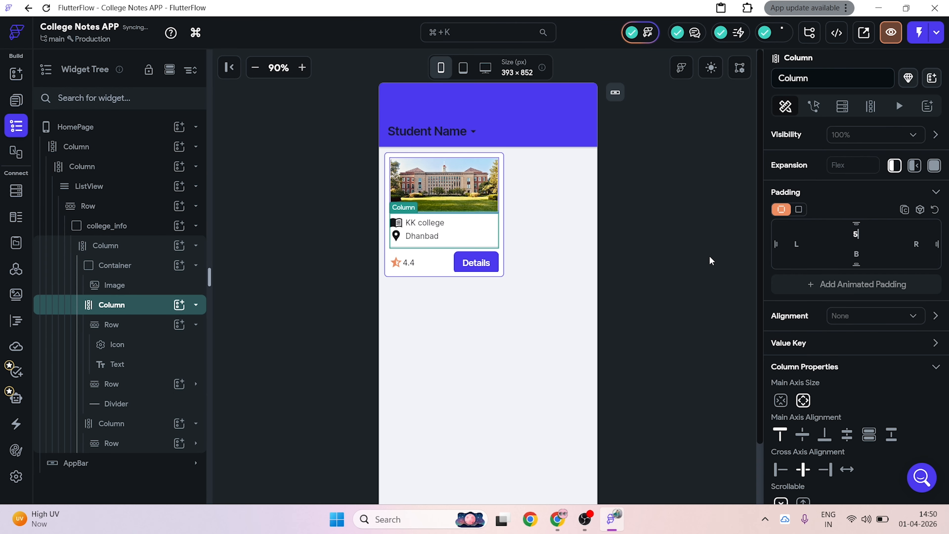
left_click(649, 260)
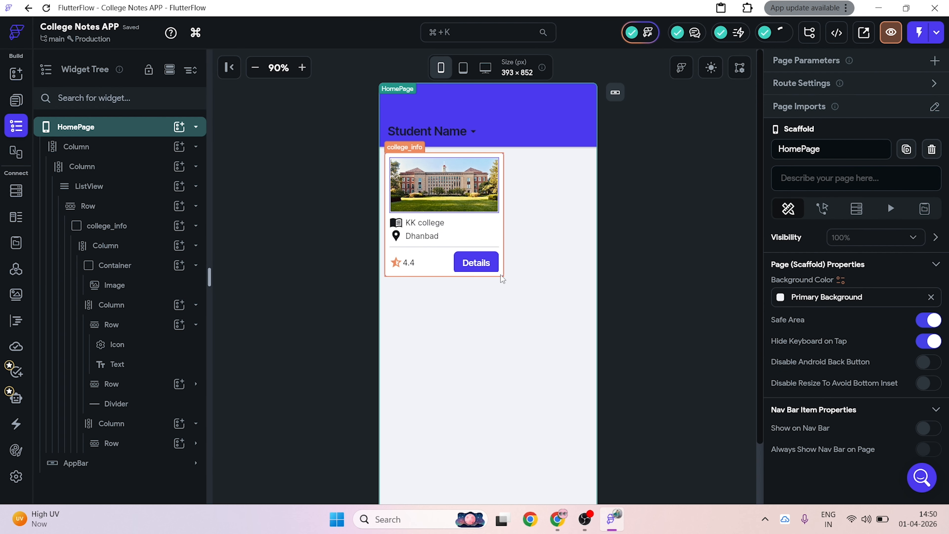
Step: Increase the height of the college_info container slightly to give the card content more room
left_click(504, 279)
scroll(904, 355, "down", 4)
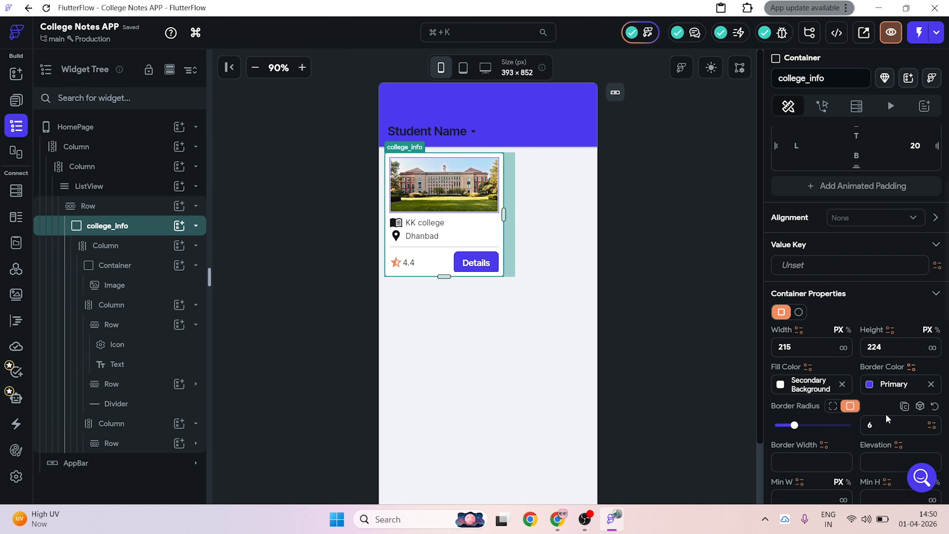
left_click(894, 340)
key("Up")
key("Up")
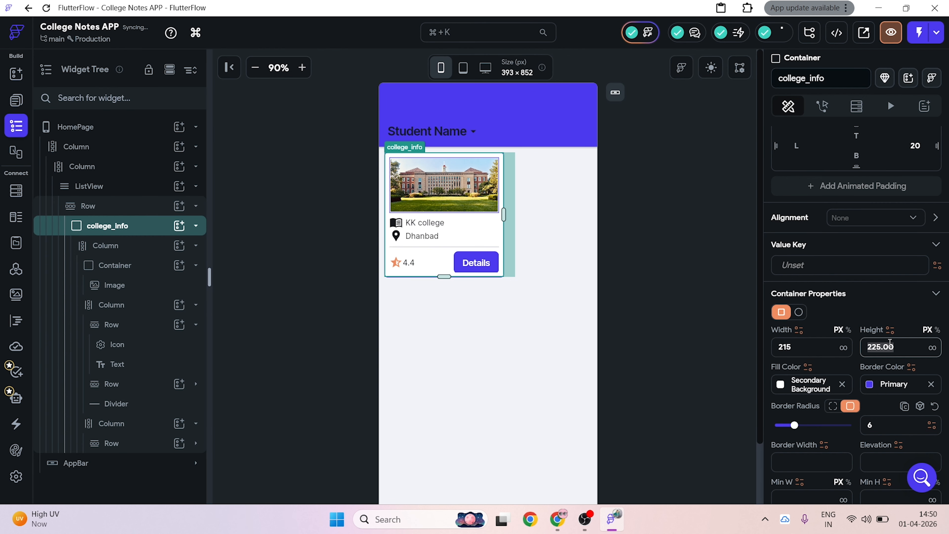
left_click(679, 333)
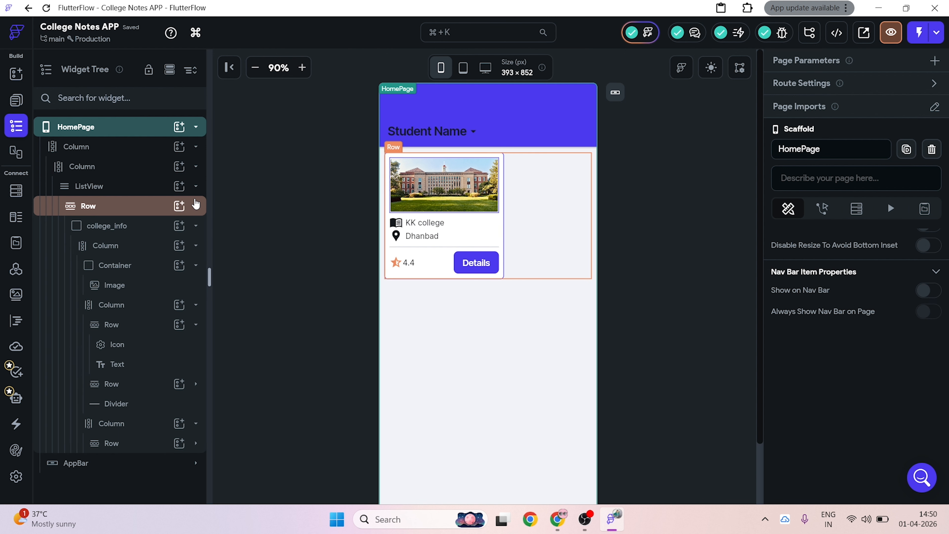
Step: Add a second Column inside the page's main Column, below the one holding the ListView, and place a Row in it
left_click(200, 171)
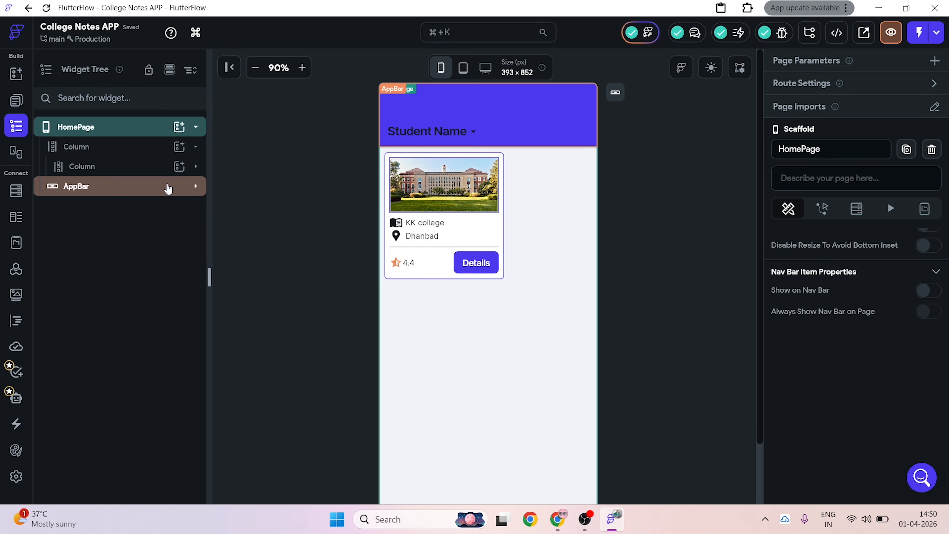
left_click(178, 148)
left_click(288, 222)
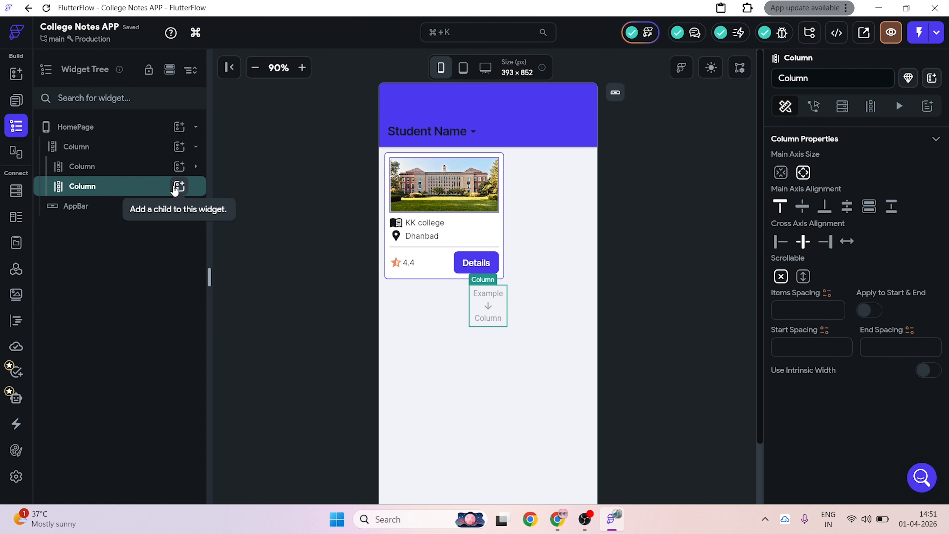
left_click(179, 185)
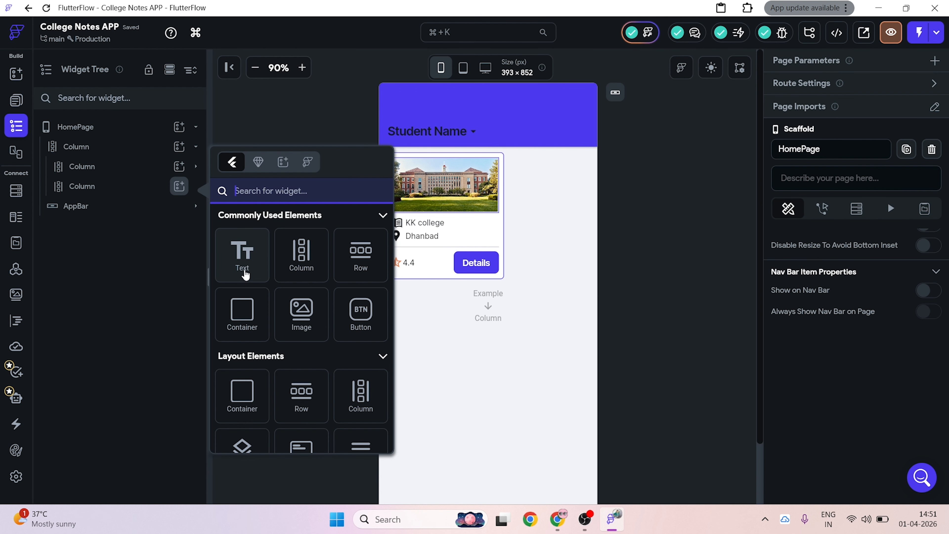
left_click(366, 269)
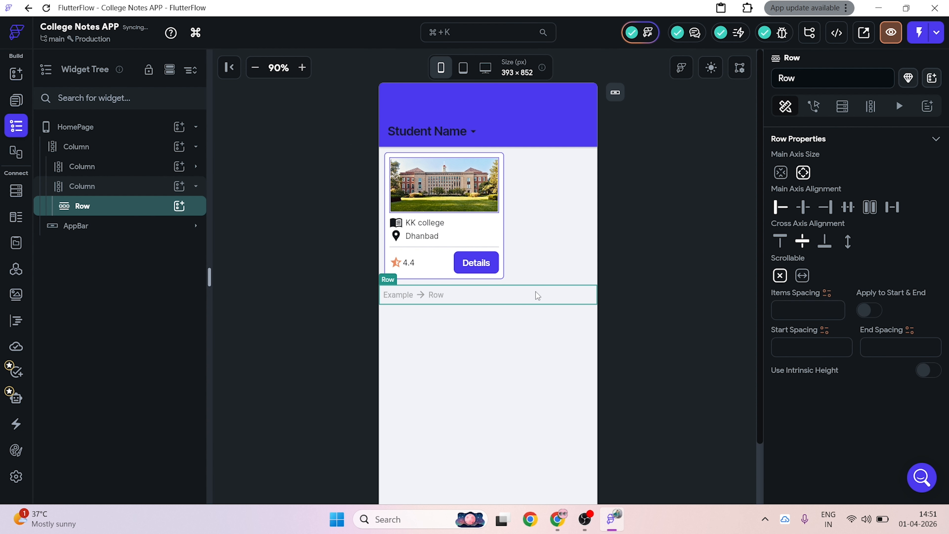
Step: Add an Icon widget to the empty Row in the second Column
scroll(808, 275, "up", 3)
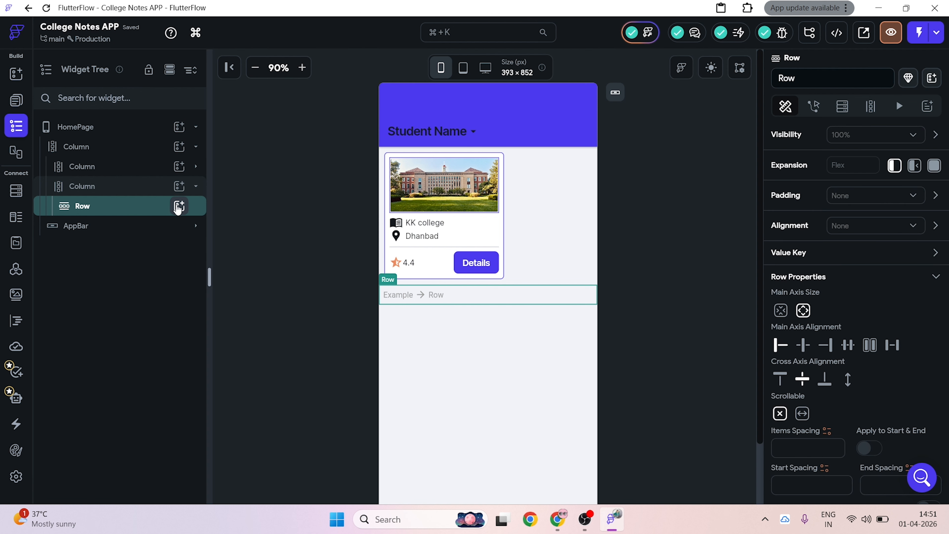
left_click(179, 206)
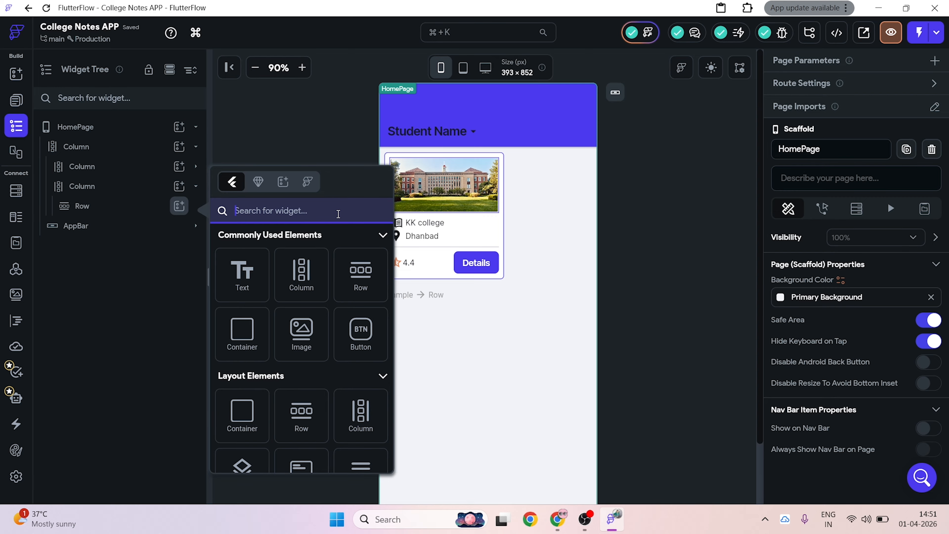
type("i")
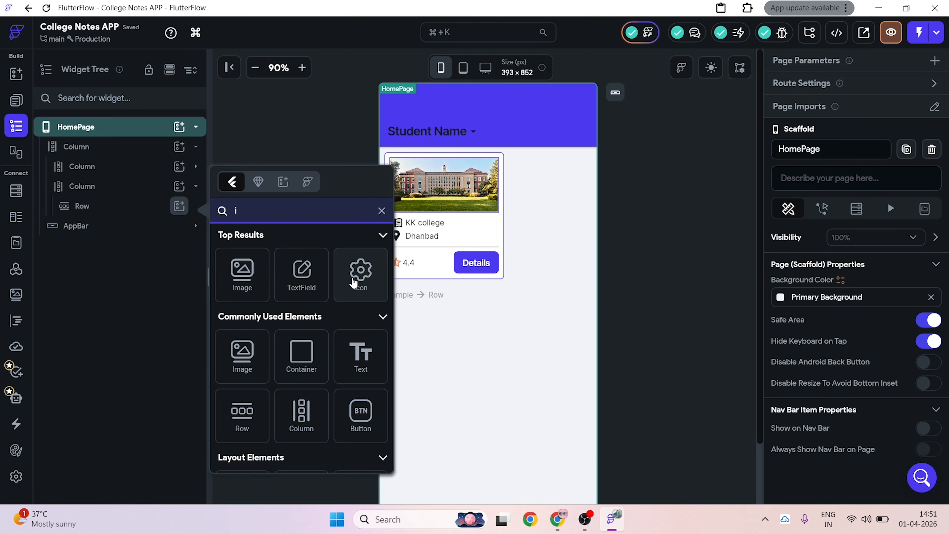
Step: Add an Icon widget and a Text widget to the empty row below the college card
left_click(355, 280)
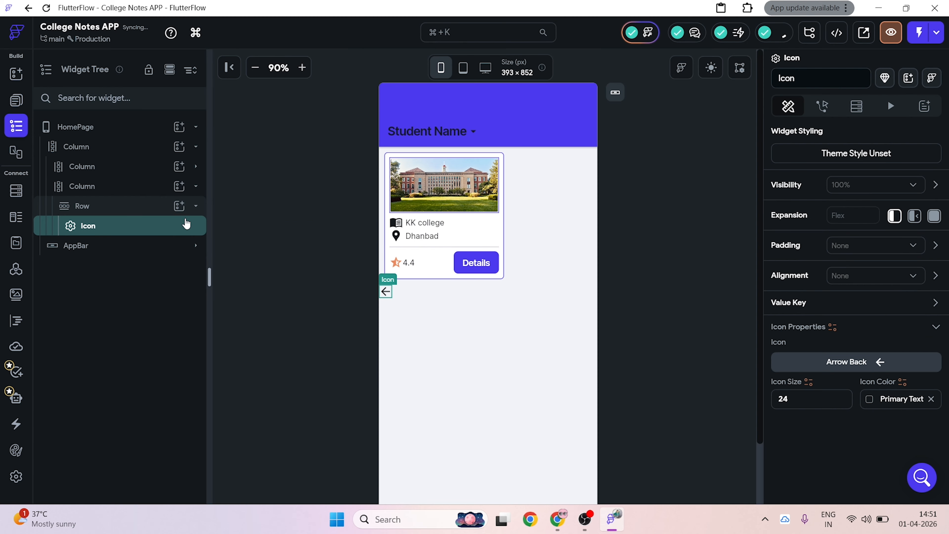
left_click(179, 206)
type("t")
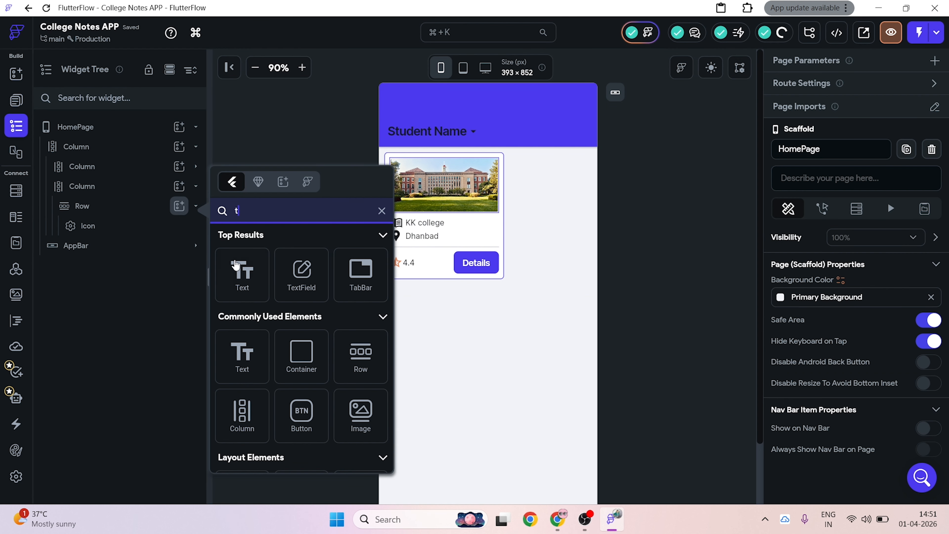
key("Return")
Step: Open the icon picker for the row's new icon and search the Material and Font Awesome sets for "degree"
left_click(385, 291)
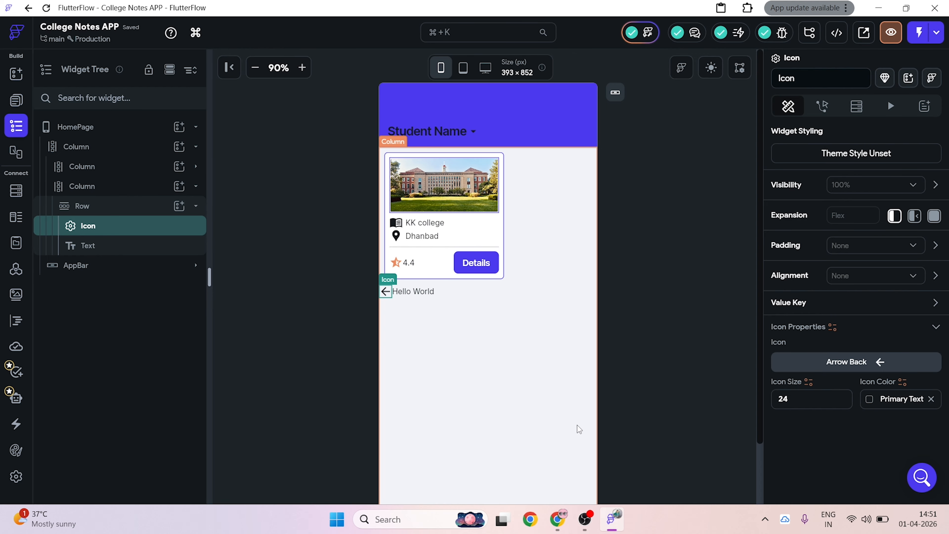
left_click(833, 369)
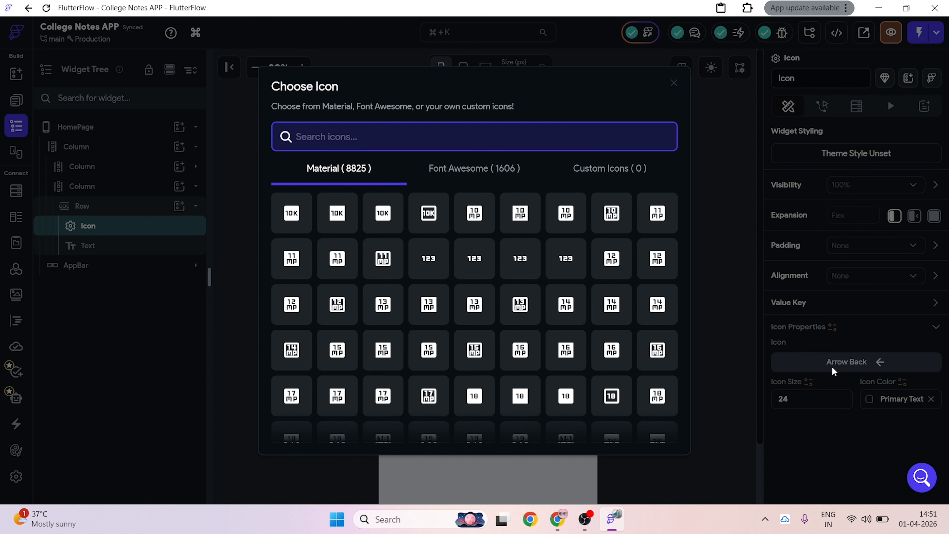
type("deg")
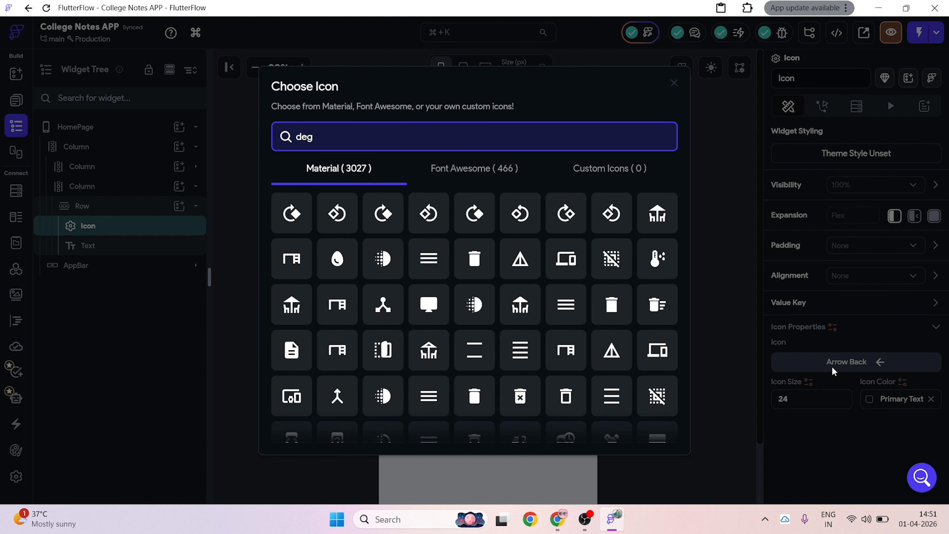
type("ree")
scroll(558, 393, "down", 1)
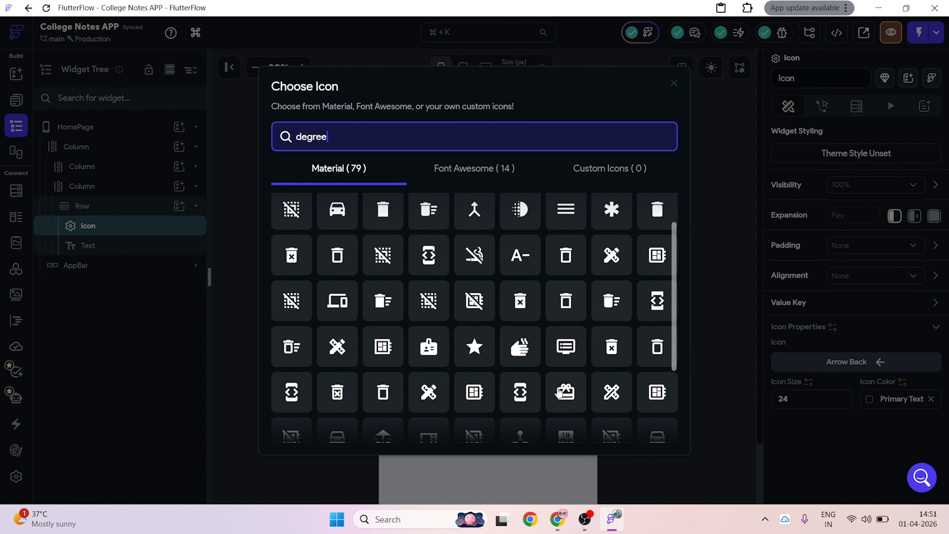
left_click(482, 170)
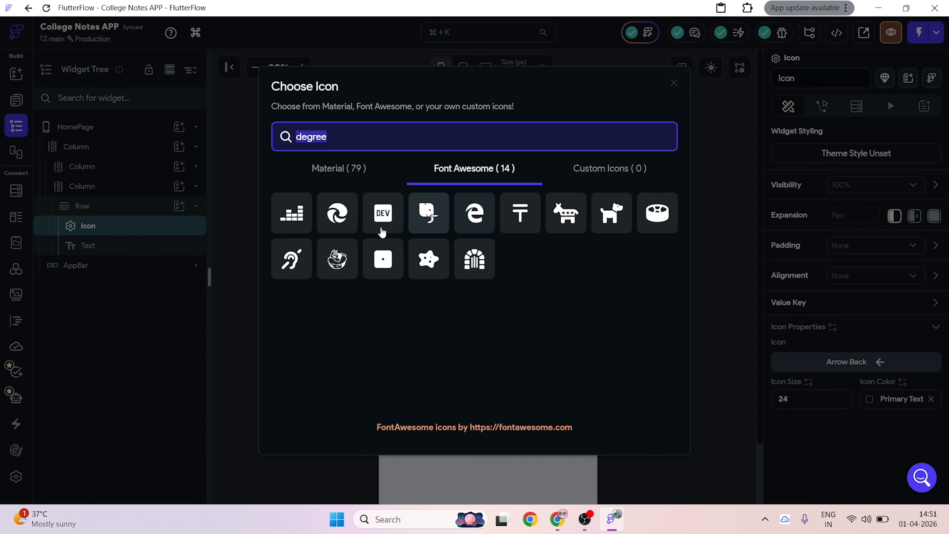
left_click(358, 168)
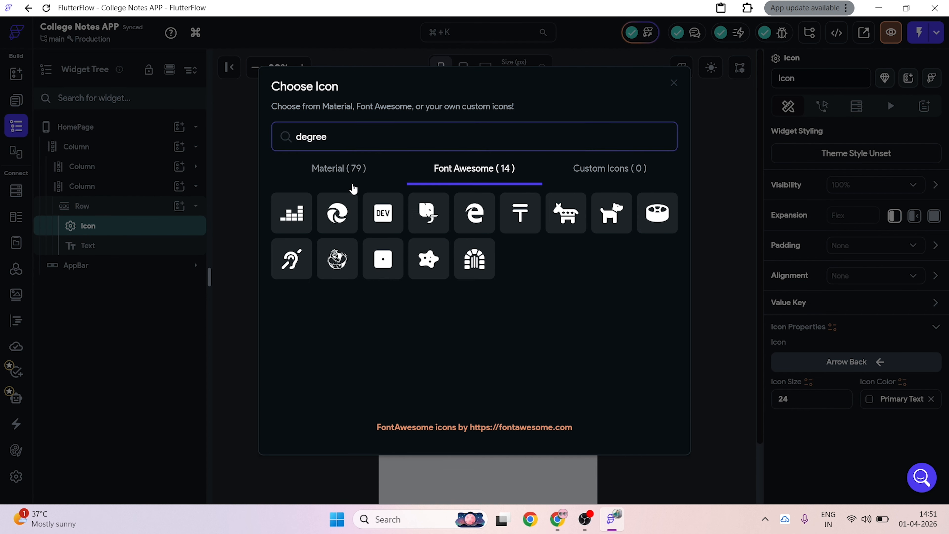
scroll(487, 392, "down", 2)
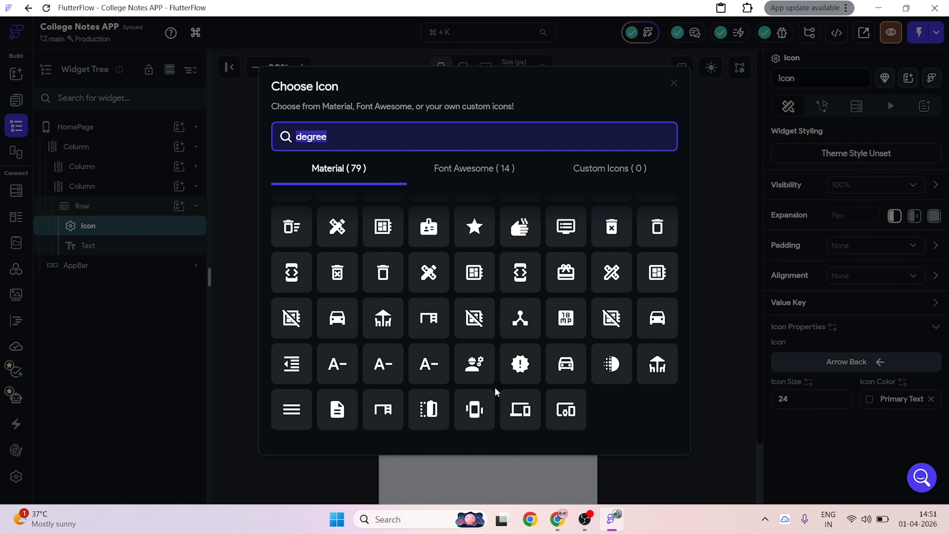
scroll(496, 391, "up", 5)
Step: Search the Material icons for "college"
type("colleg")
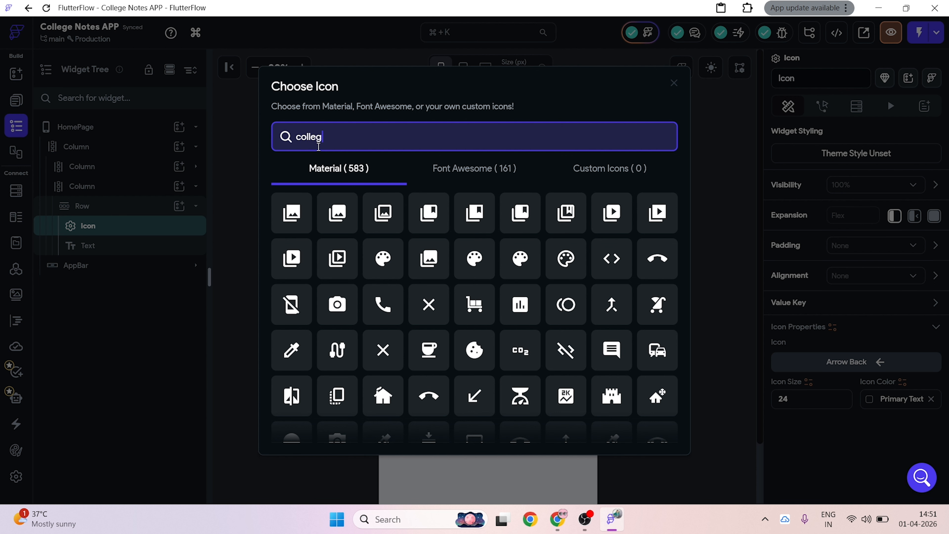
type("s")
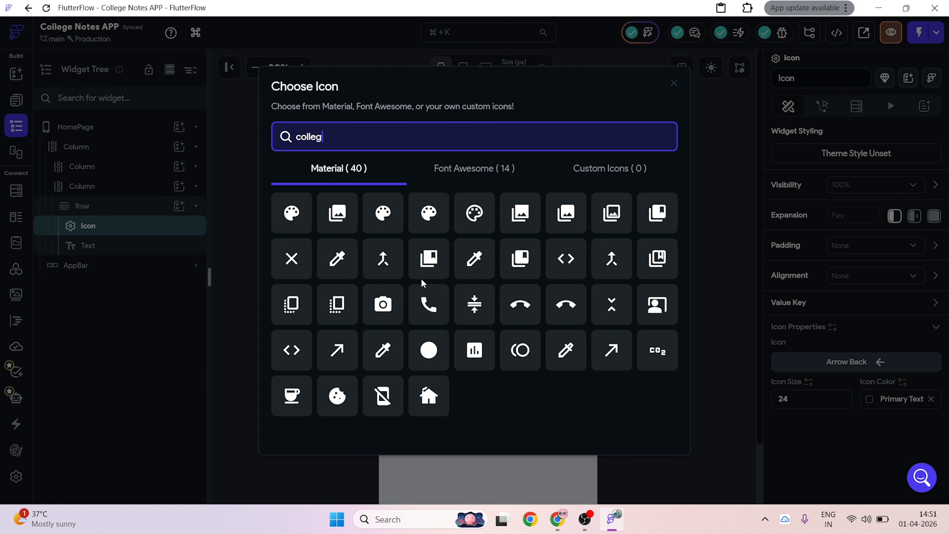
type("e")
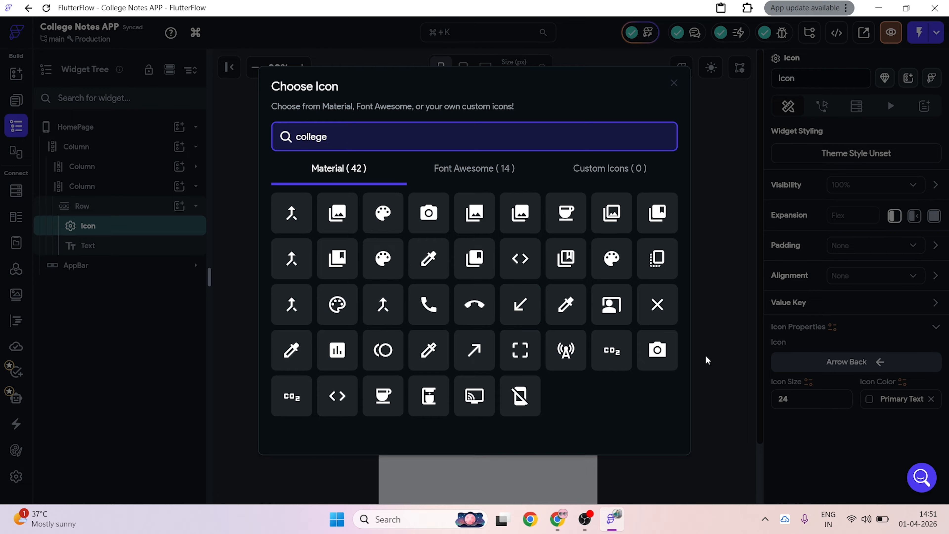
Step: Search the Material icons for "houes" and look through the results for a suitable icon
left_click_drag(338, 136, 276, 143)
type("houes")
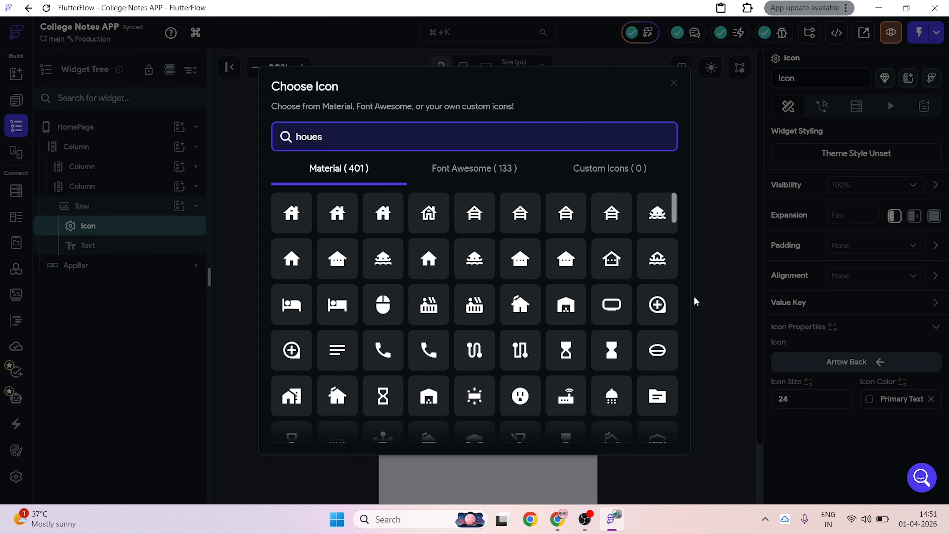
scroll(687, 299, "down", 2)
scroll(570, 351, "down", 8)
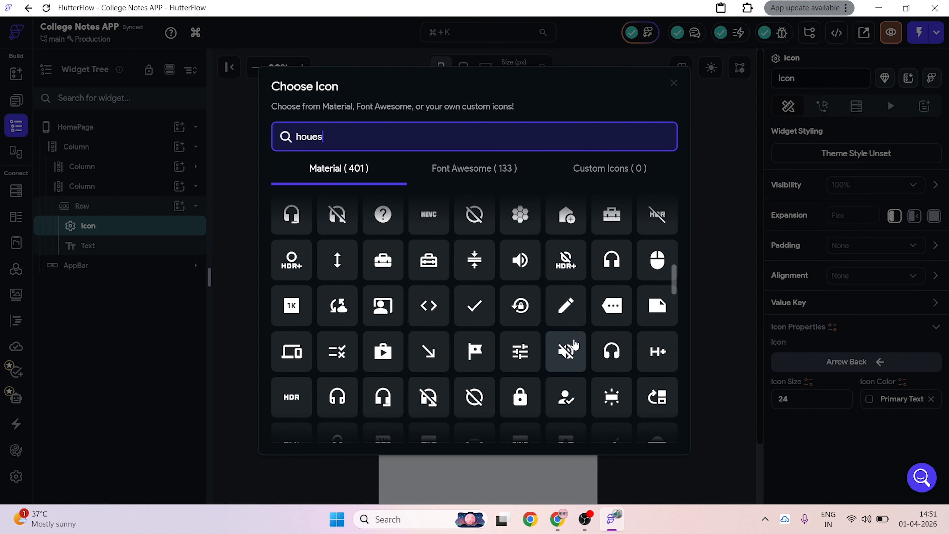
scroll(528, 352, "down", 10)
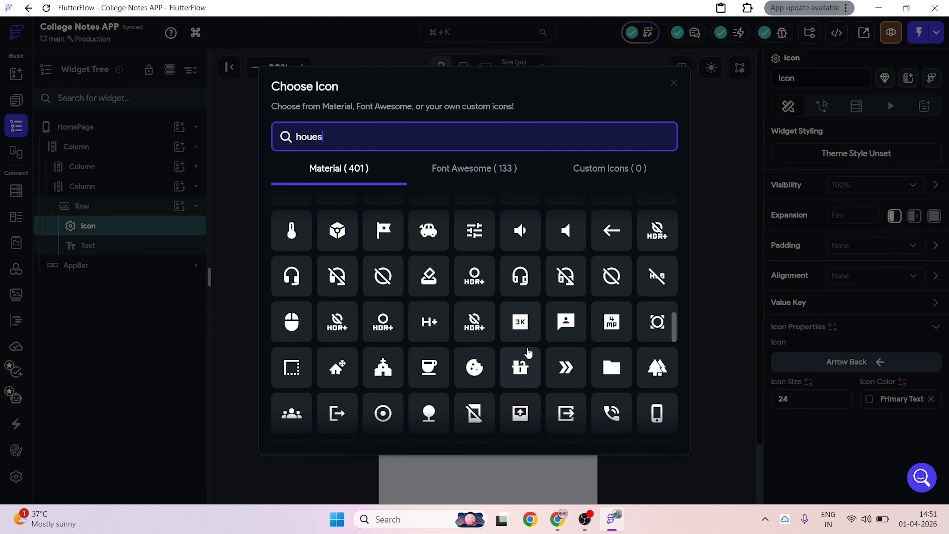
scroll(521, 342, "down", 3)
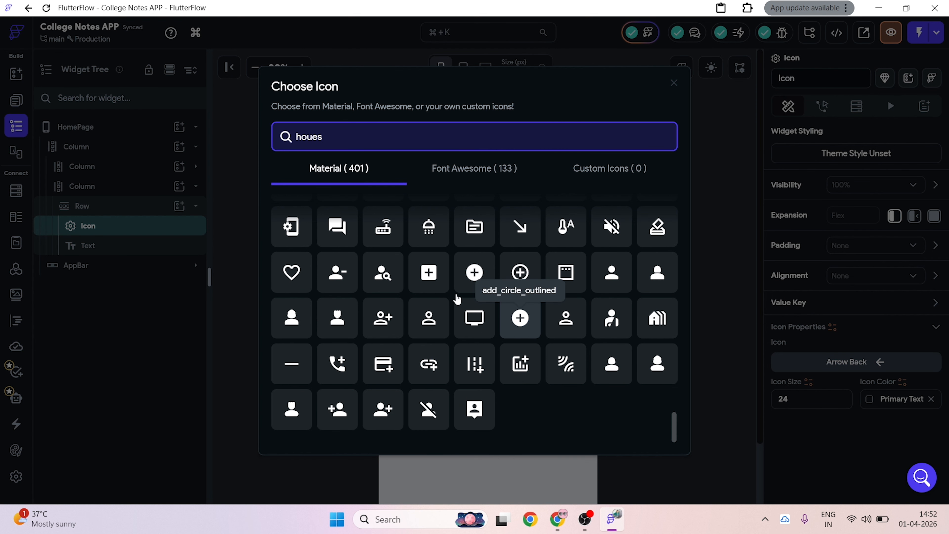
Step: Search for "courses" and examine the matching icons in both the Material and Font Awesome sets
left_click_drag(353, 144, 215, 147)
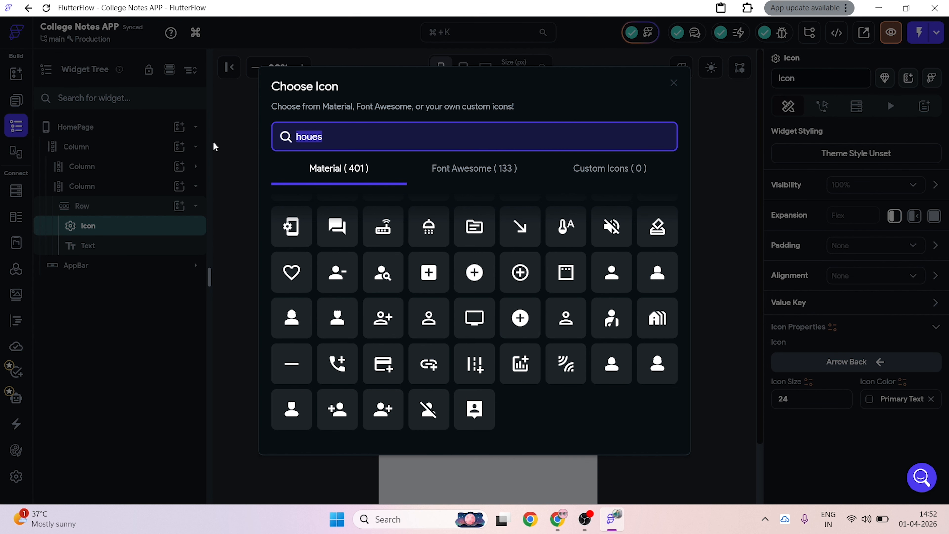
type("cou")
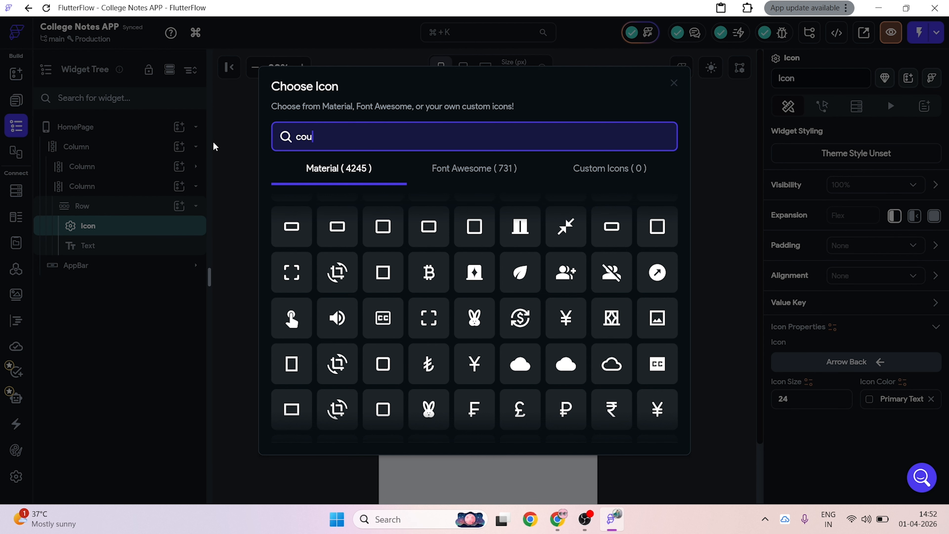
type("rses")
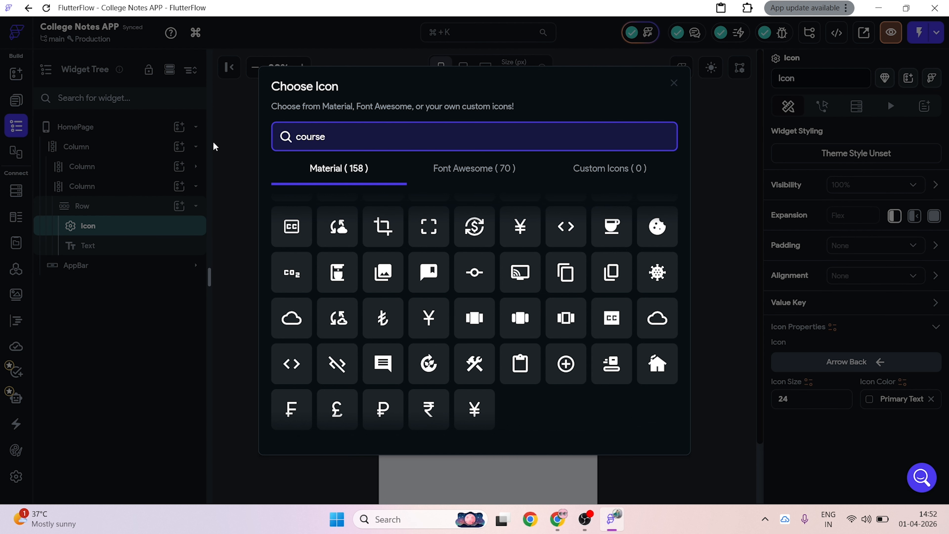
scroll(558, 328, "up", 1)
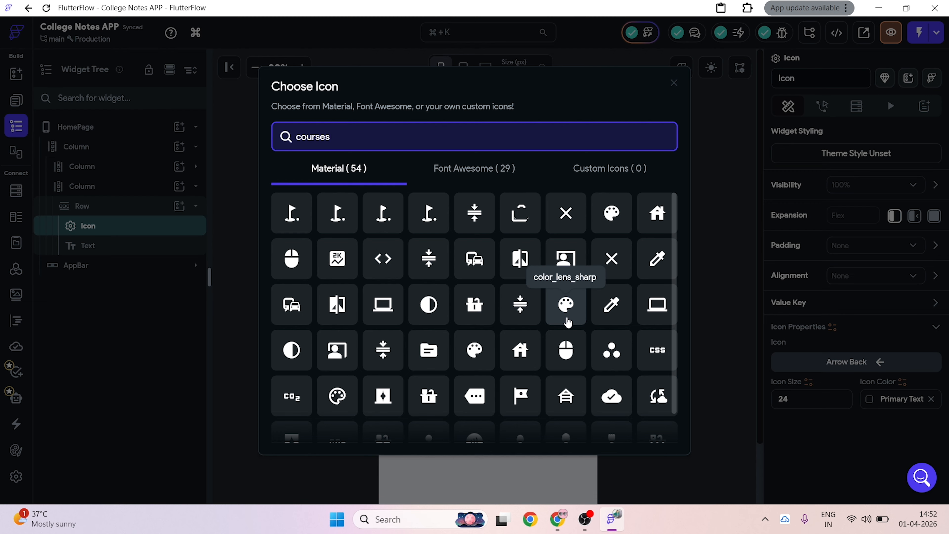
scroll(567, 310, "down", 1)
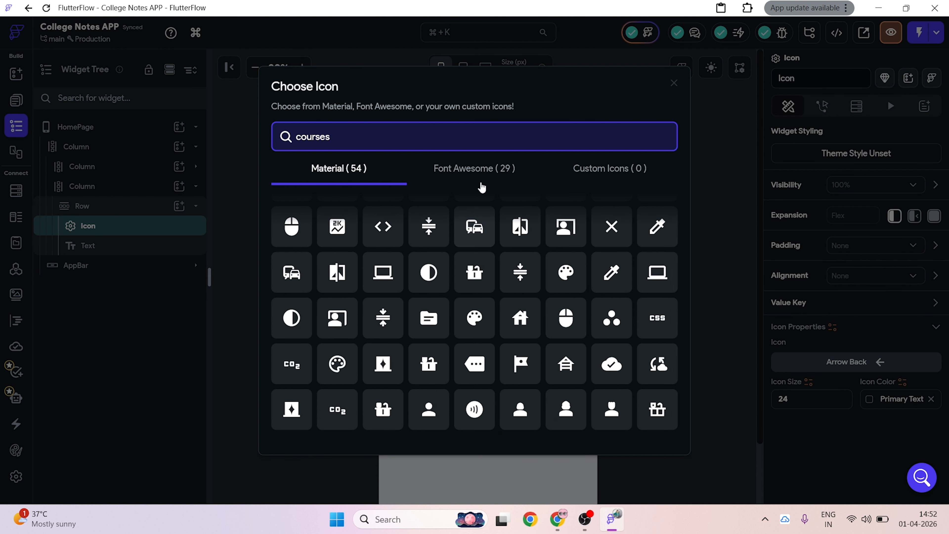
left_click(482, 168)
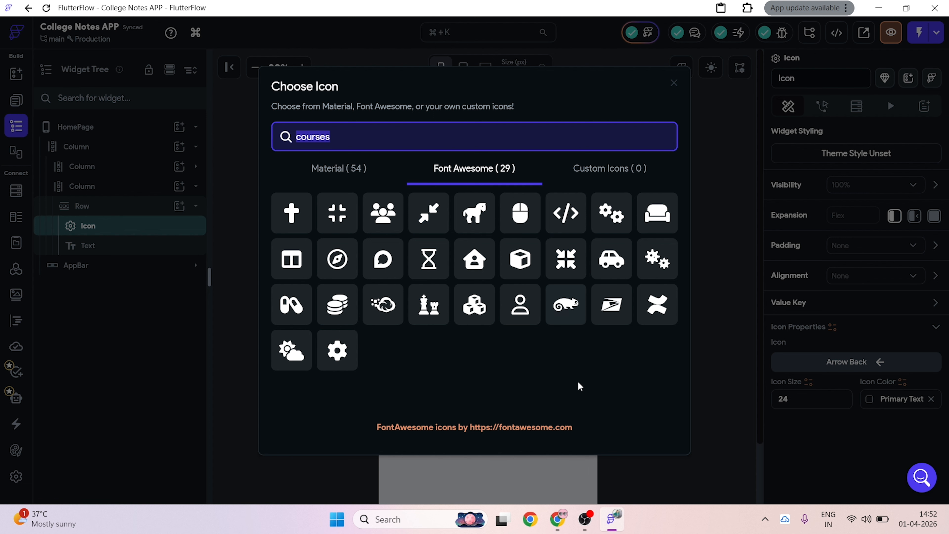
left_click(314, 167)
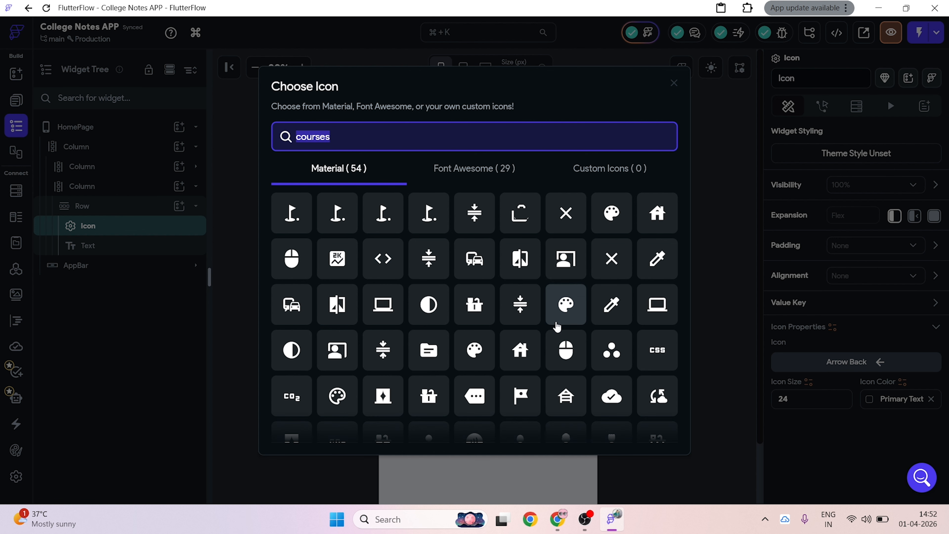
scroll(556, 325, "down", 1)
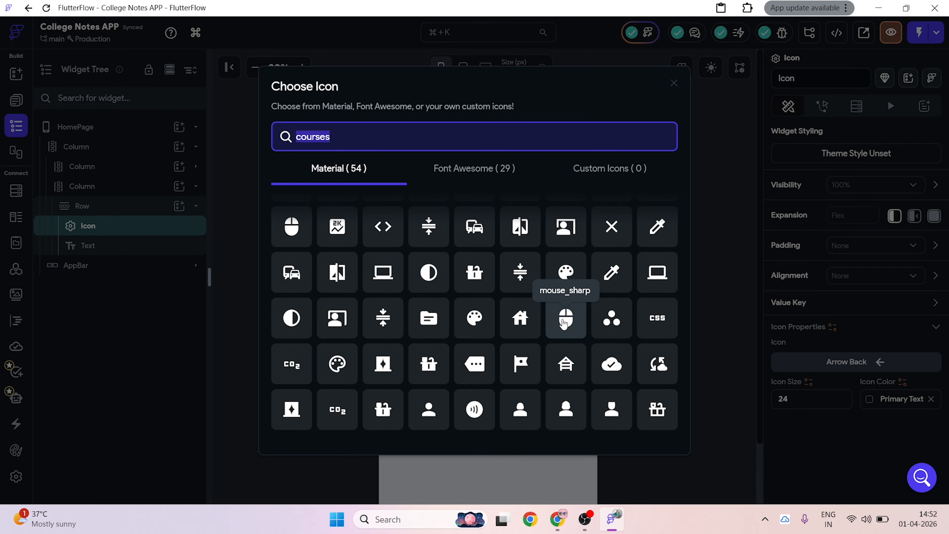
scroll(486, 262, "up", 1)
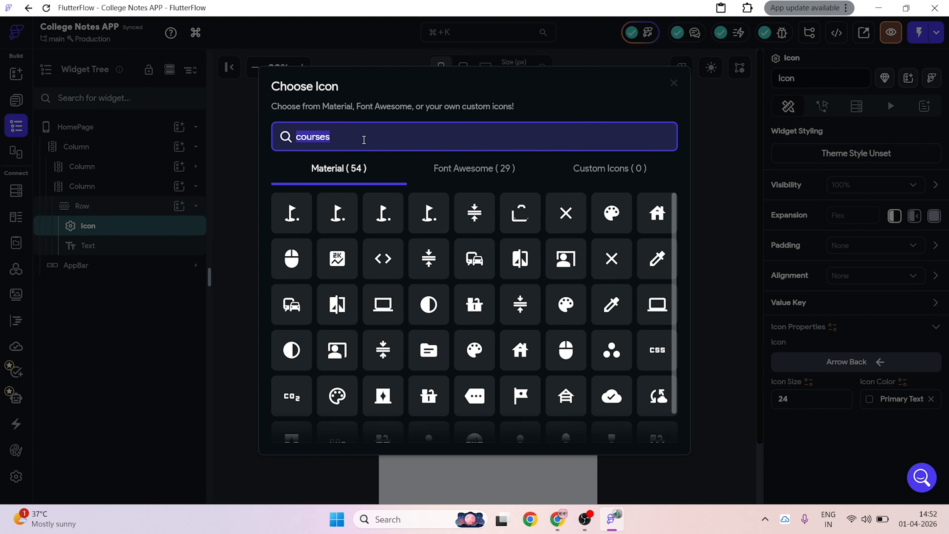
Step: Search the icons for "interest" and set the row's icon to Interests Outlined from the Material set
type("interest")
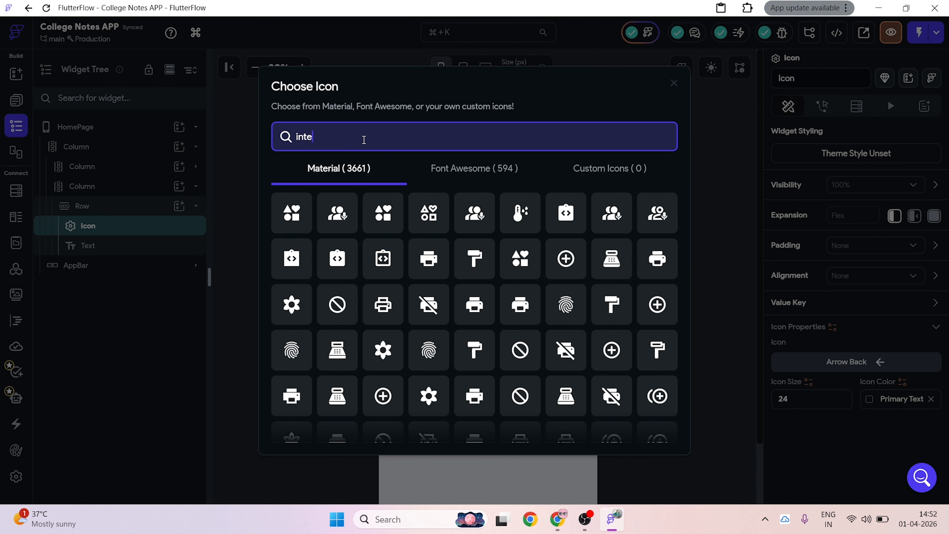
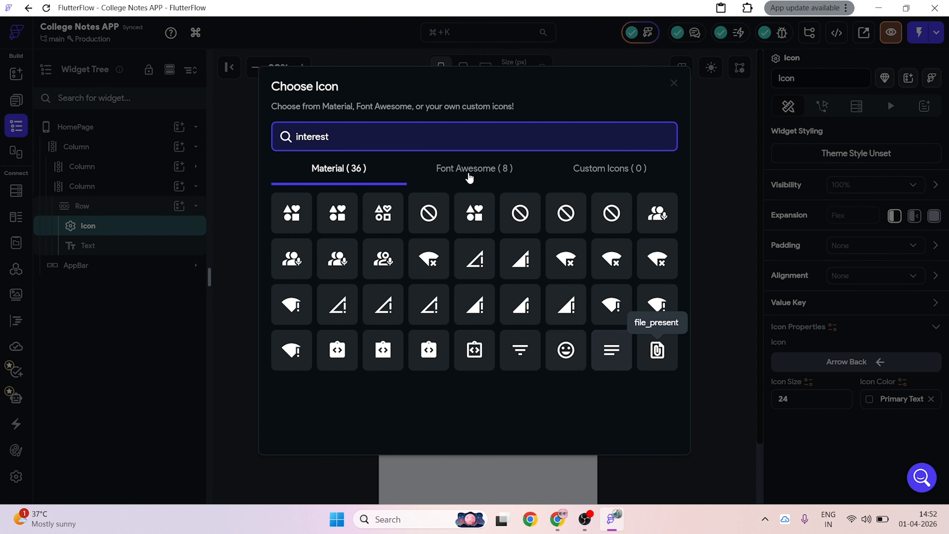
left_click(463, 171)
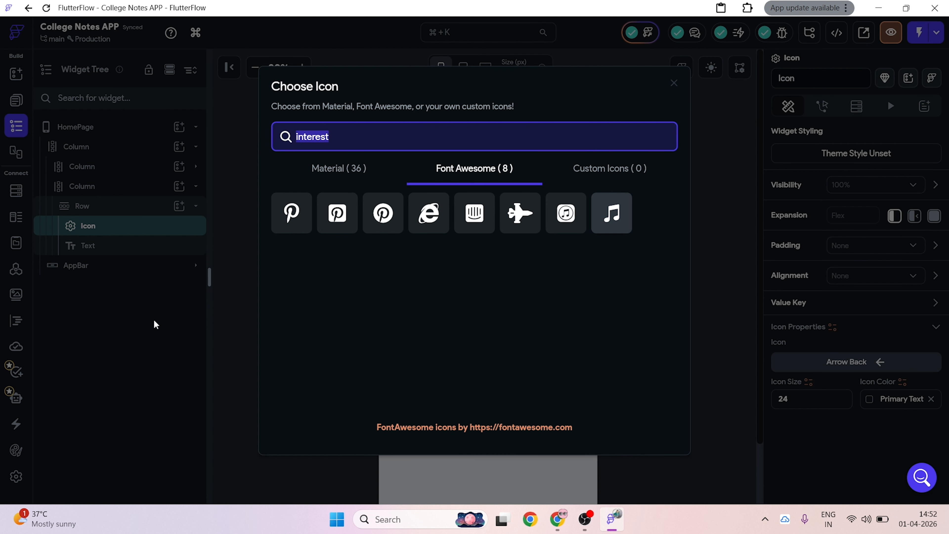
left_click(355, 174)
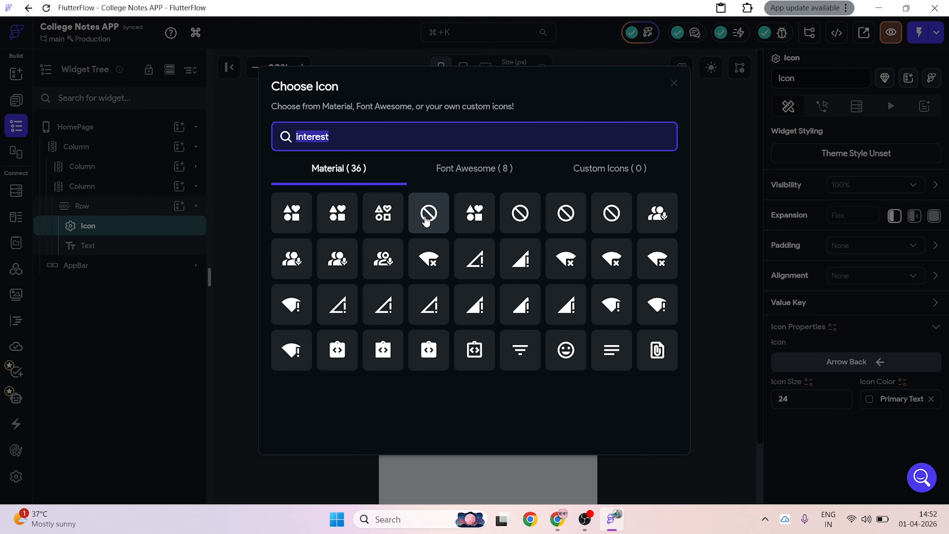
left_click(382, 213)
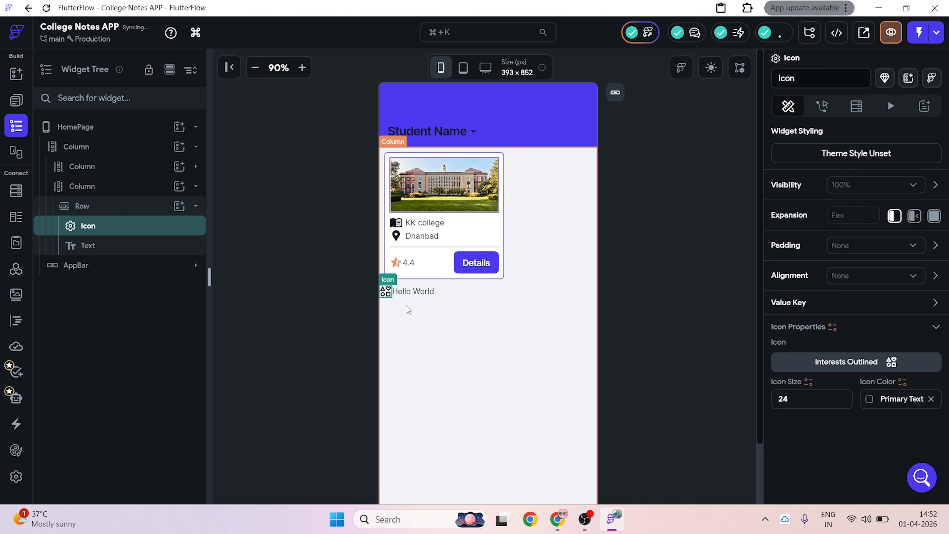
Step: Change the text beside the interests icon to "Interest"
left_click(425, 291)
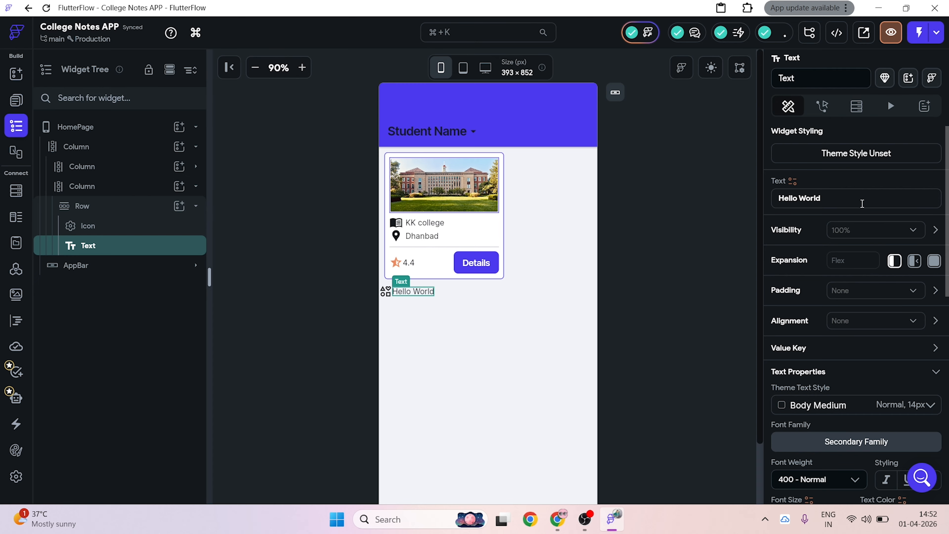
left_click(860, 202)
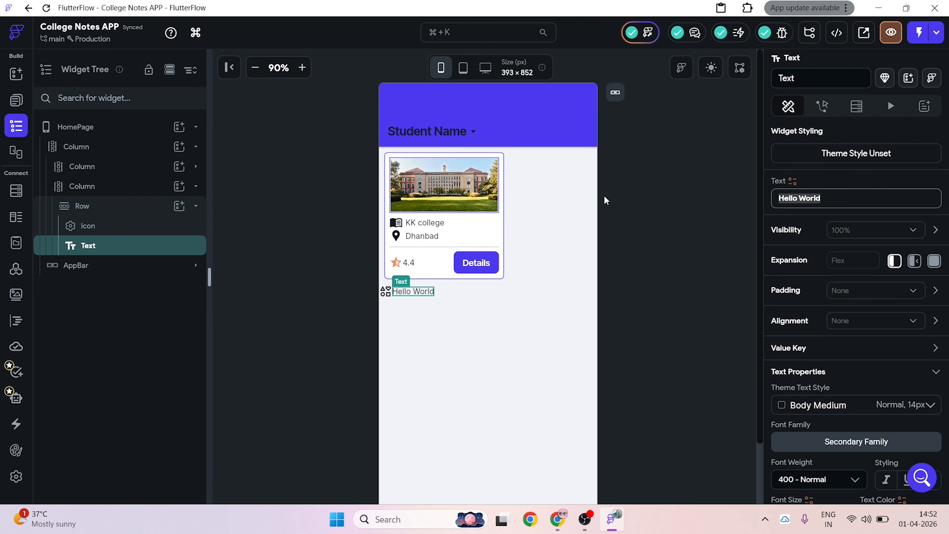
type("Interest")
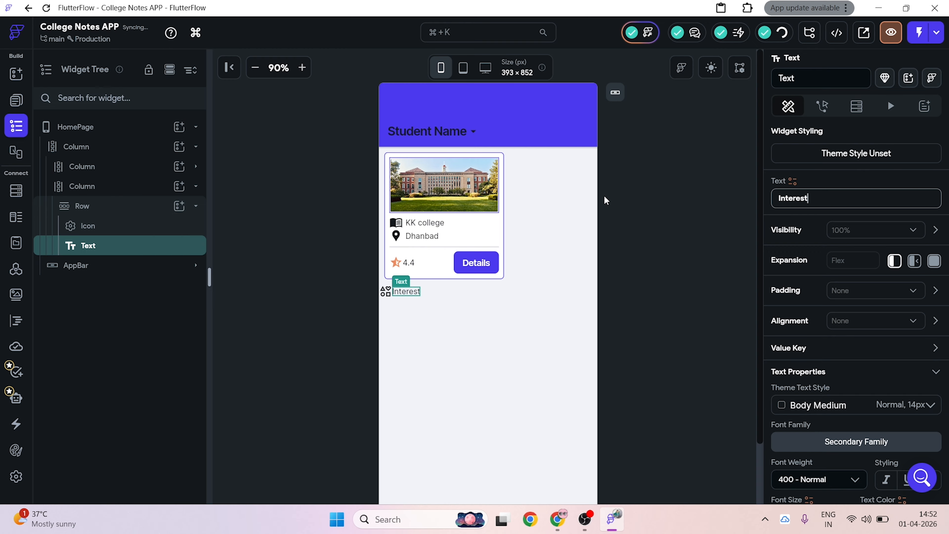
Step: Set the left padding of the "Interest" text to 10
left_click(934, 291)
left_click(794, 339)
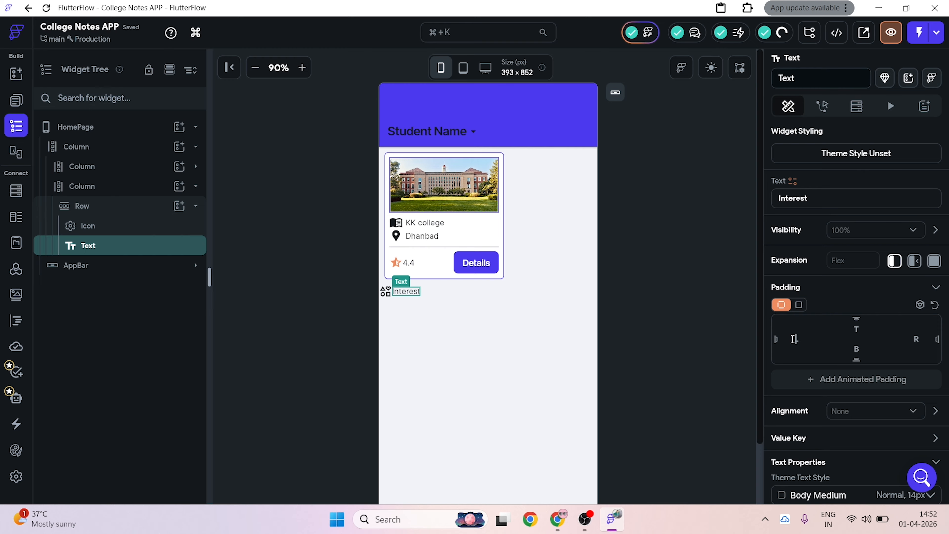
type("10")
left_click(477, 294)
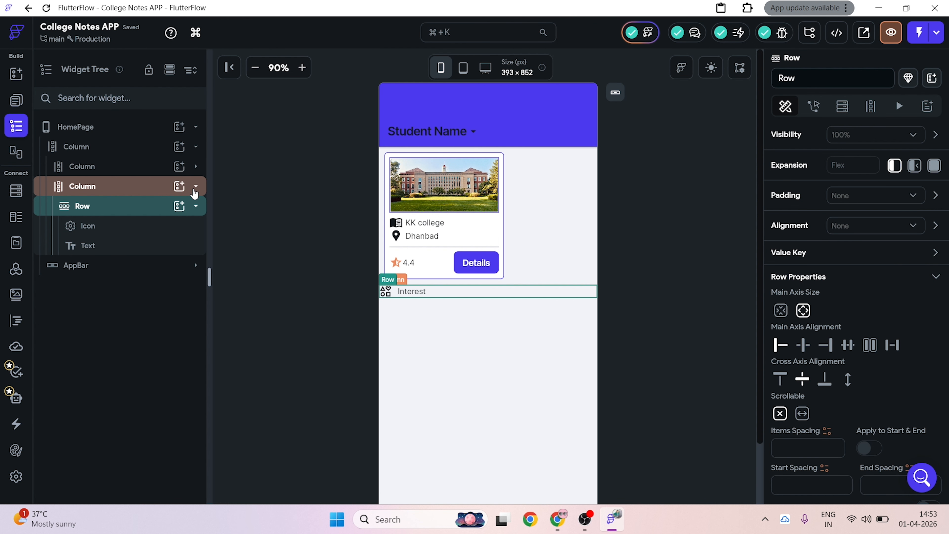
Step: Set the left padding of the column that holds the Interest row to 10
left_click(194, 190)
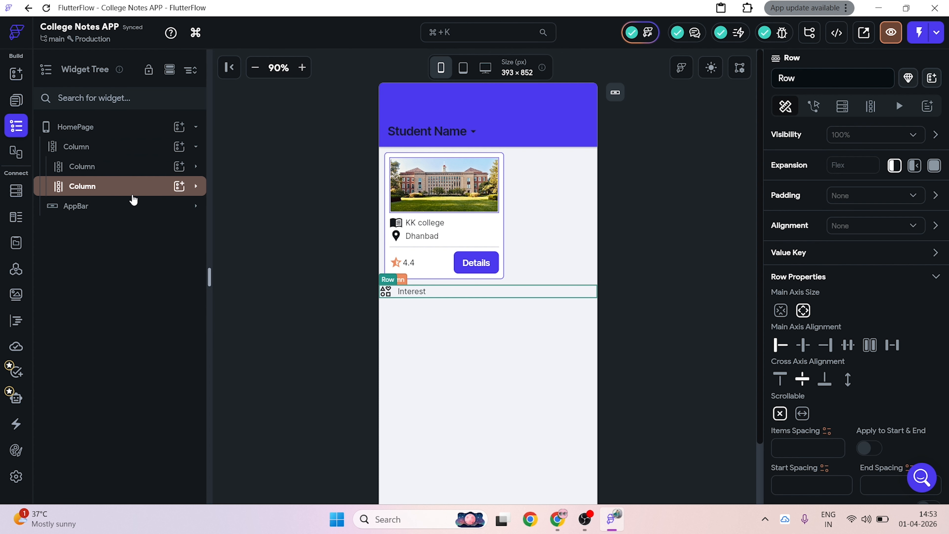
left_click(133, 195)
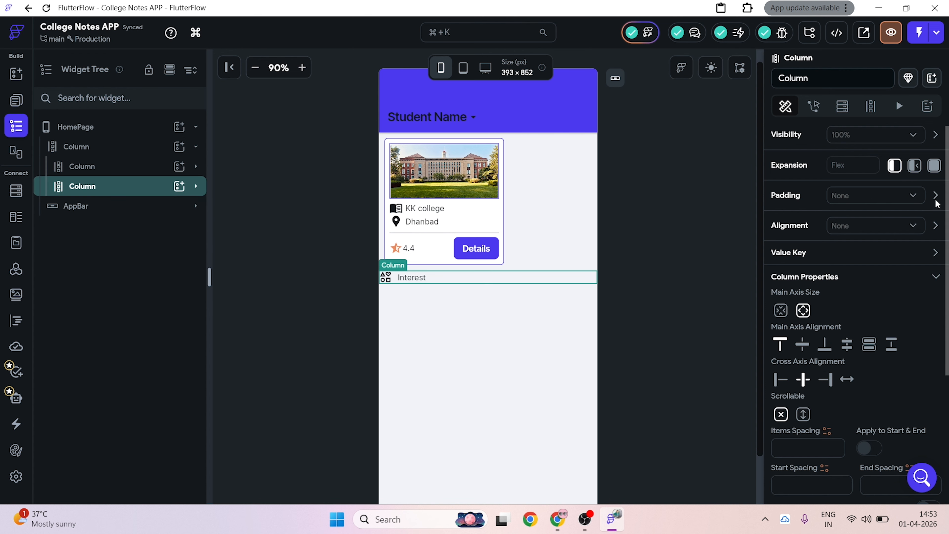
left_click(934, 205)
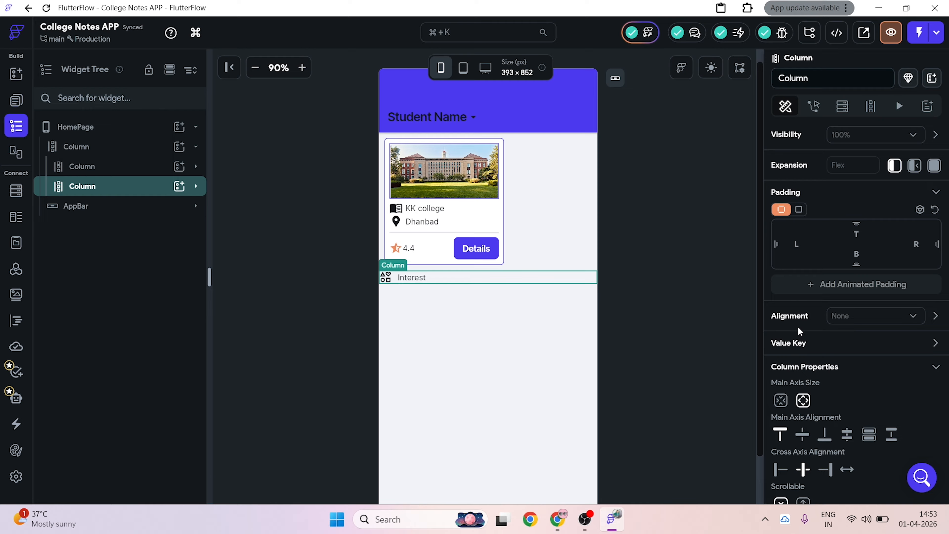
type("10")
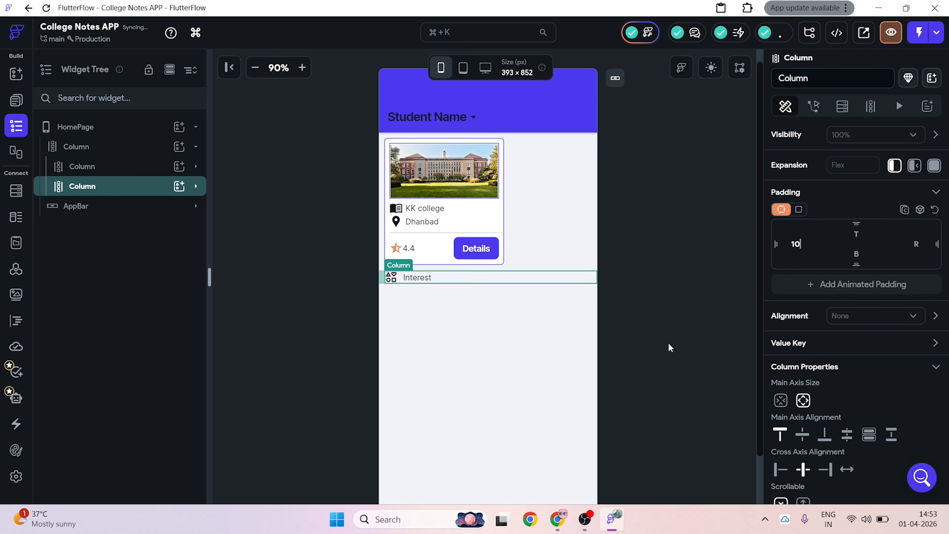
left_click(56, 169)
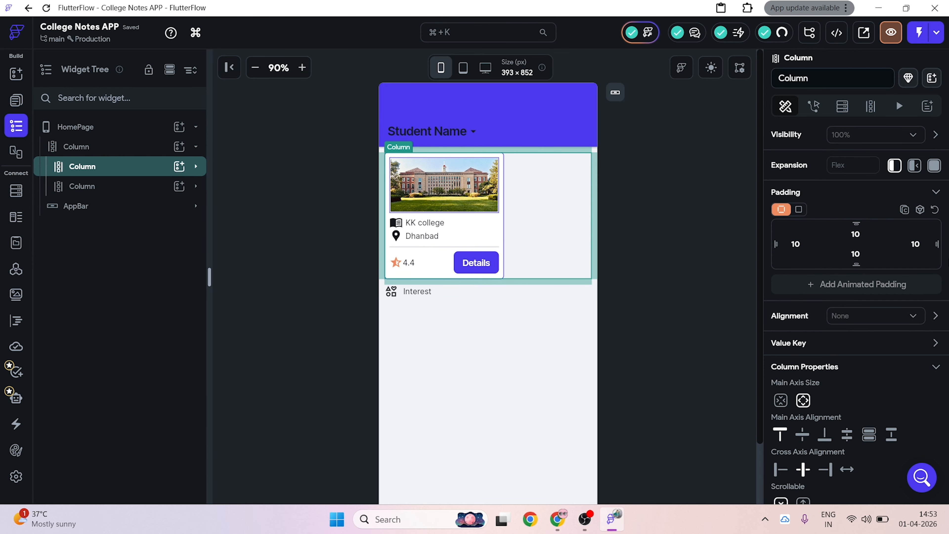
left_click(390, 306)
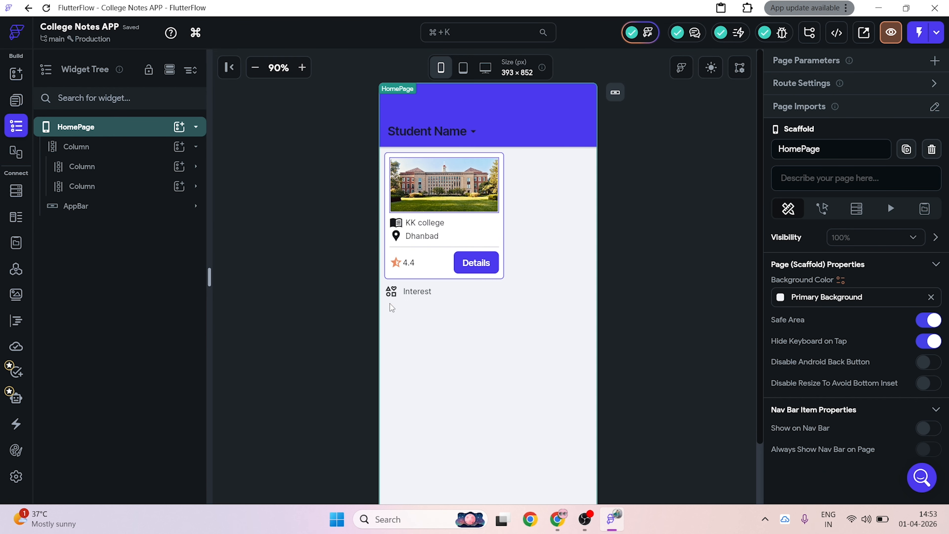
Step: Add a new Column widget to the page's main column, below the Interest column
left_click(402, 296)
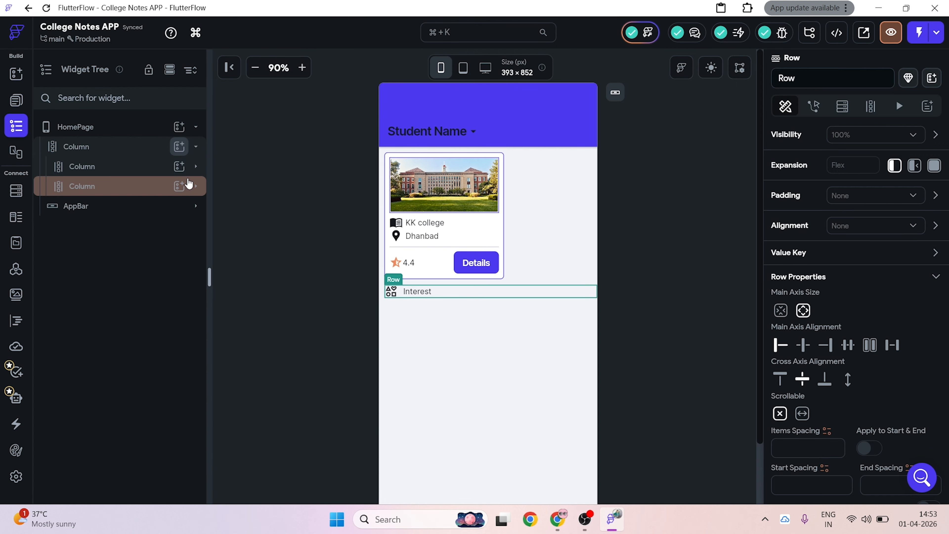
left_click(186, 183)
left_click(309, 231)
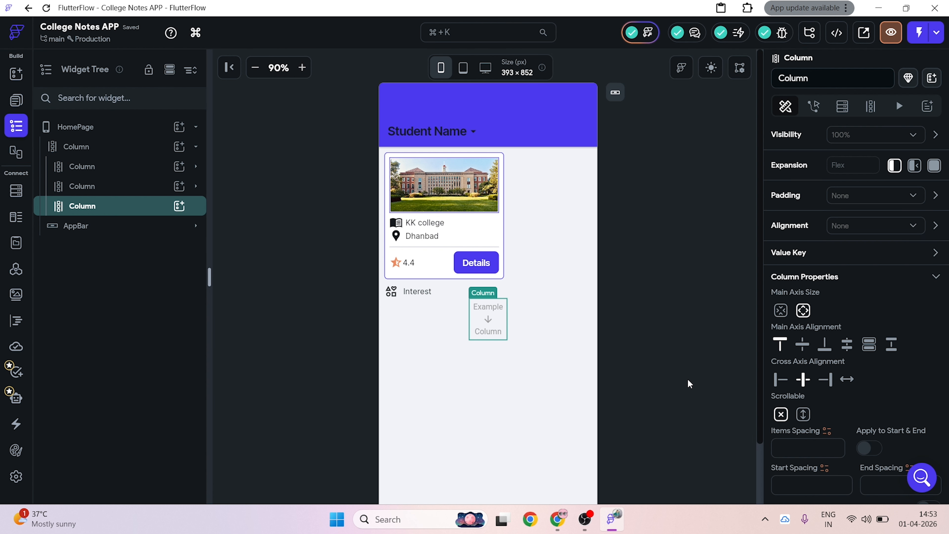
Step: Set the "Interest" text's font weight to 700 - Bold and its font size to 16
left_click(420, 293)
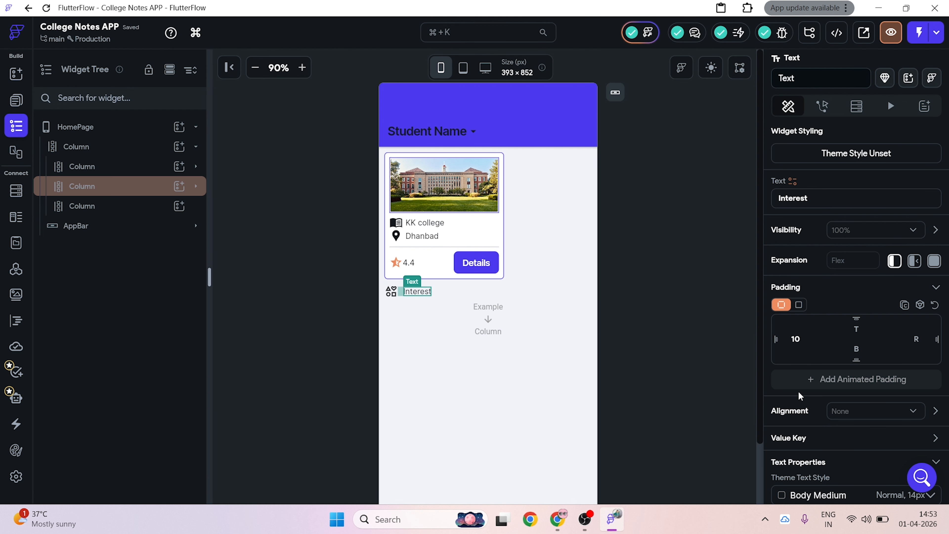
scroll(799, 395, "down", 4)
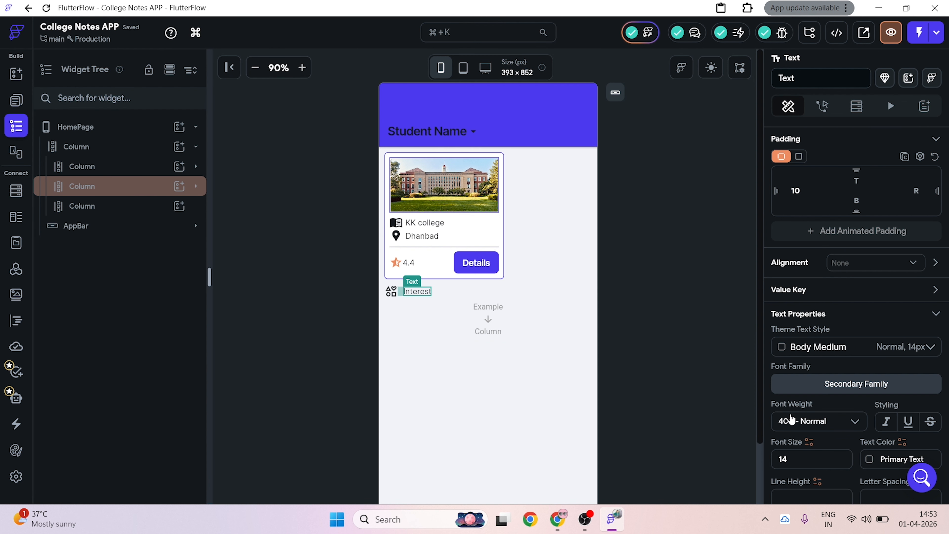
left_click(807, 420)
left_click(783, 397)
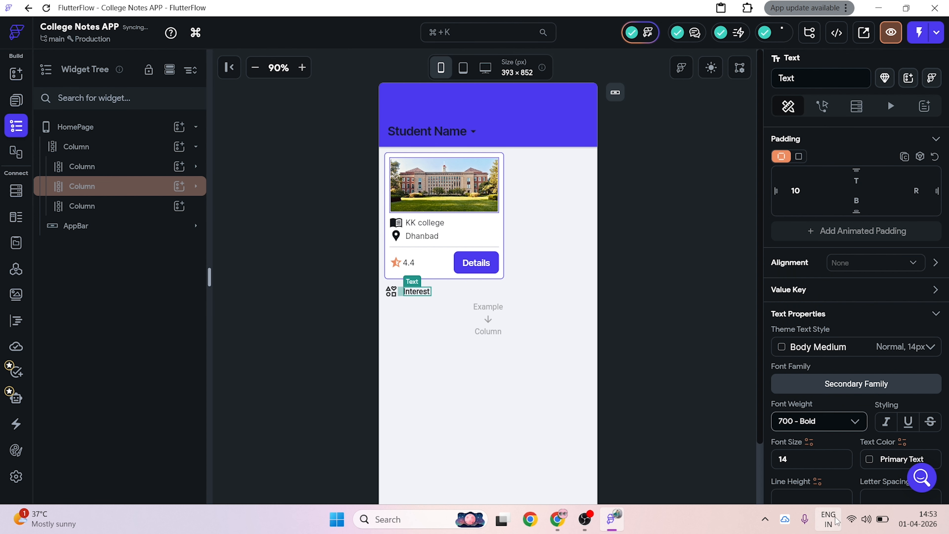
scroll(799, 374, "down", 3)
left_click(799, 363)
key("BackSpace")
type("6")
key("Return")
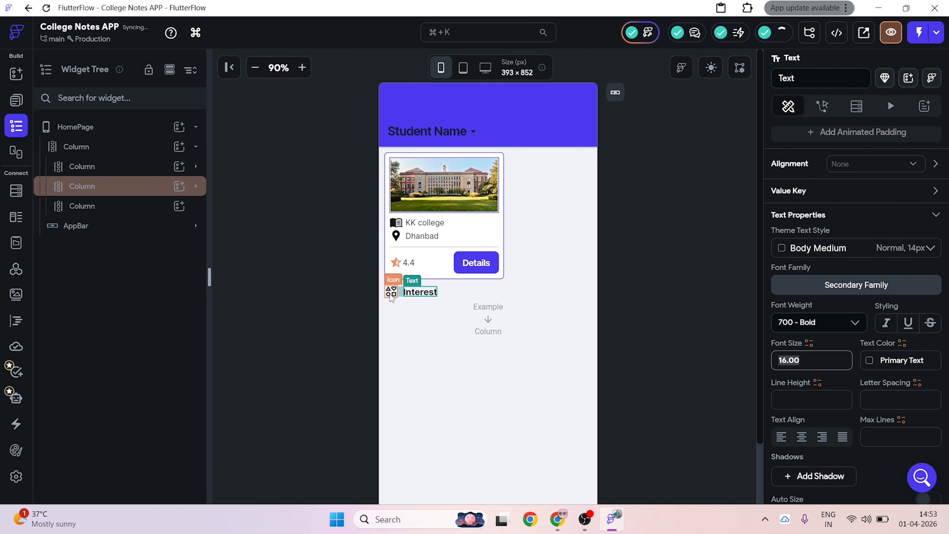
left_click(390, 293)
left_click(806, 315)
double_click(806, 314)
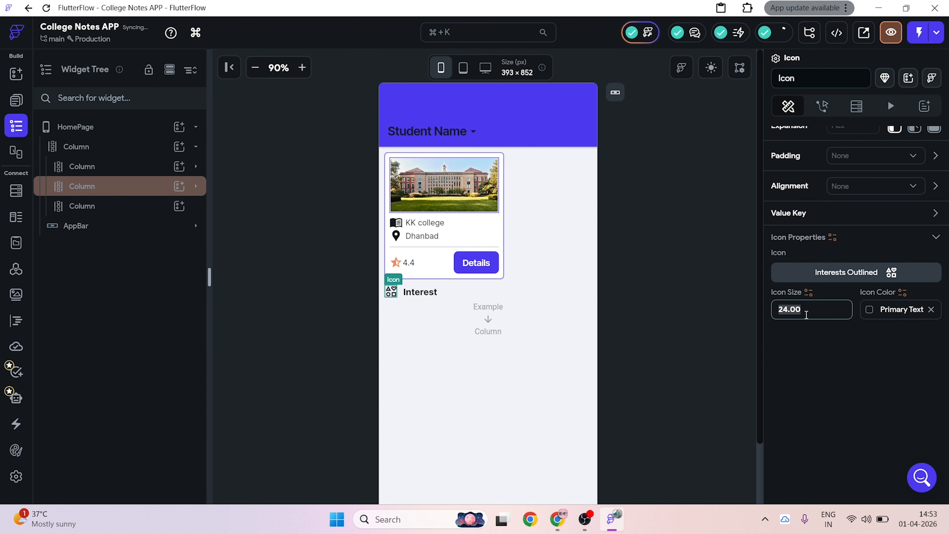
Step: Set the font family of the "Interest" text to Noto Sans JP
left_click(420, 292)
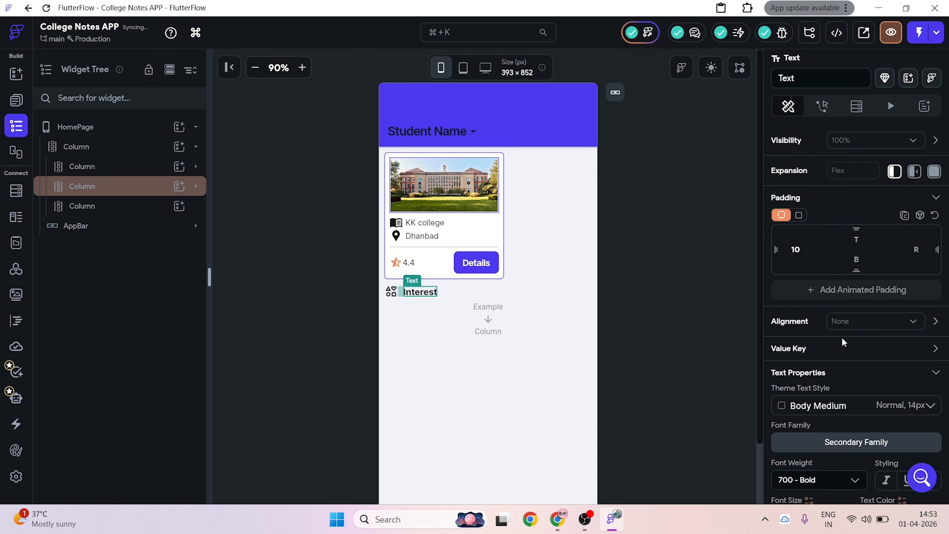
left_click(852, 442)
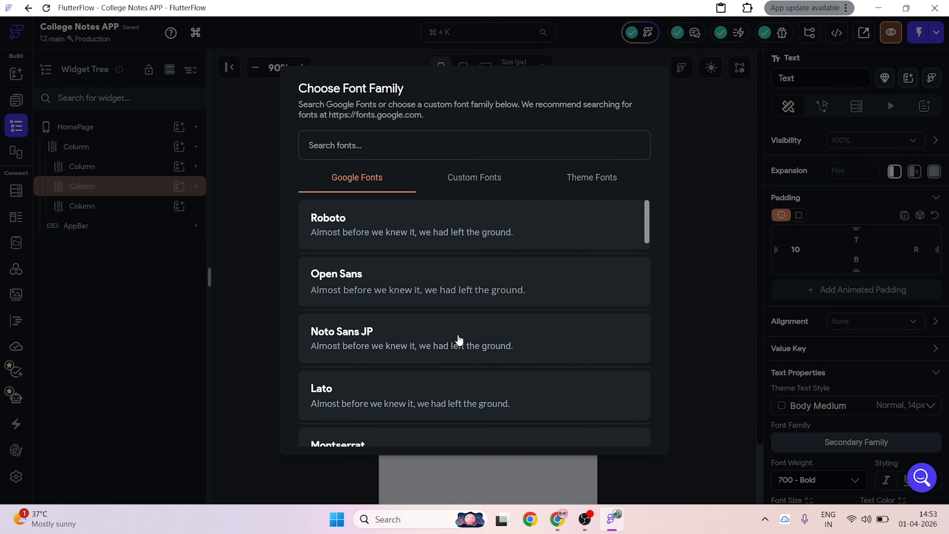
left_click(459, 340)
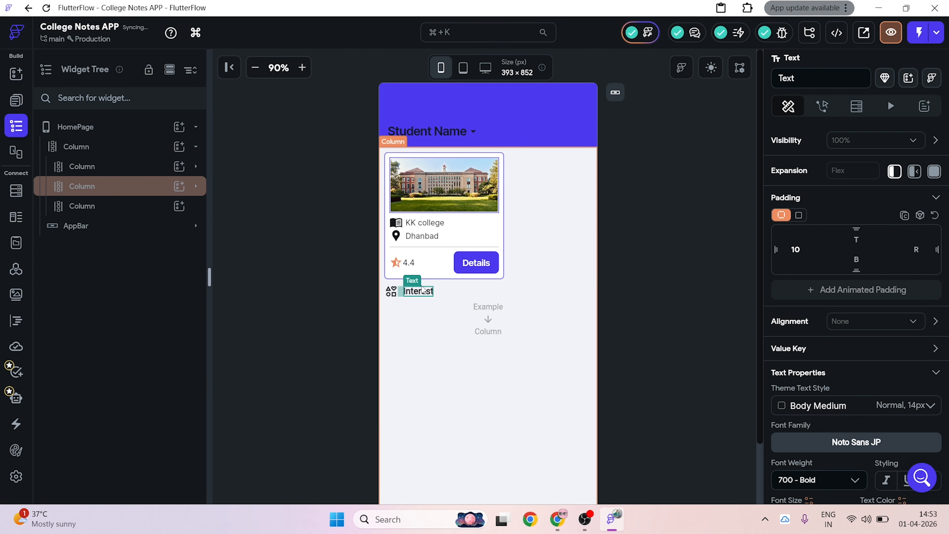
Step: Change the "Interest" text's font family to the Google font Poppins
left_click(818, 445)
scroll(497, 347, "down", 5)
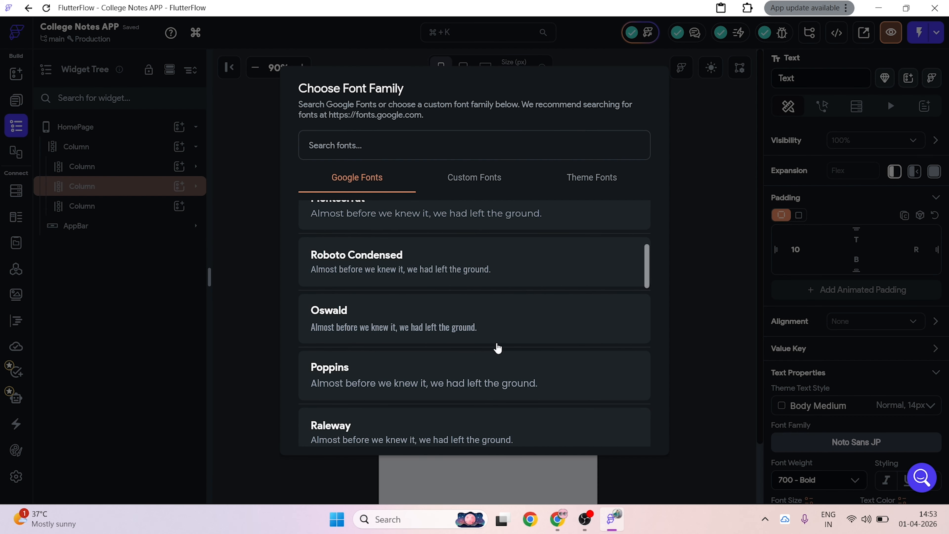
left_click(405, 377)
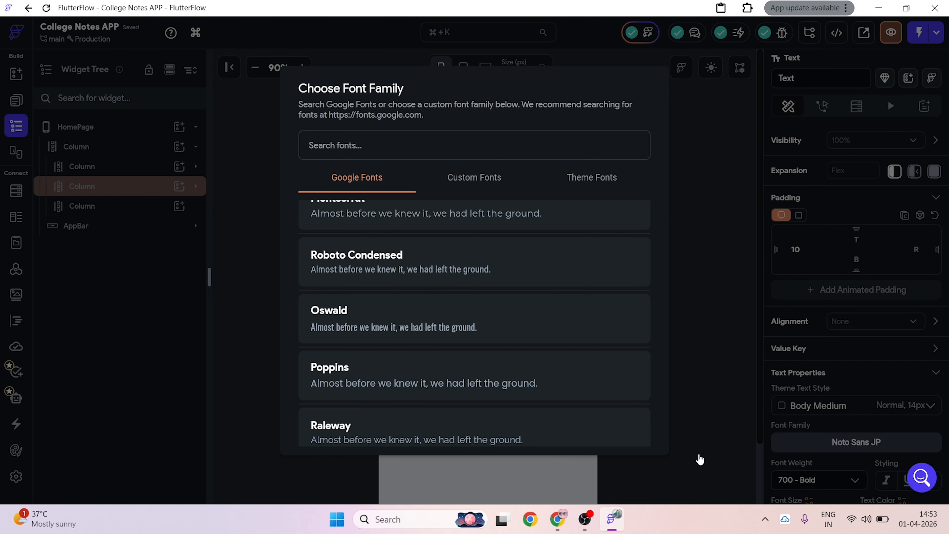
left_click(631, 381)
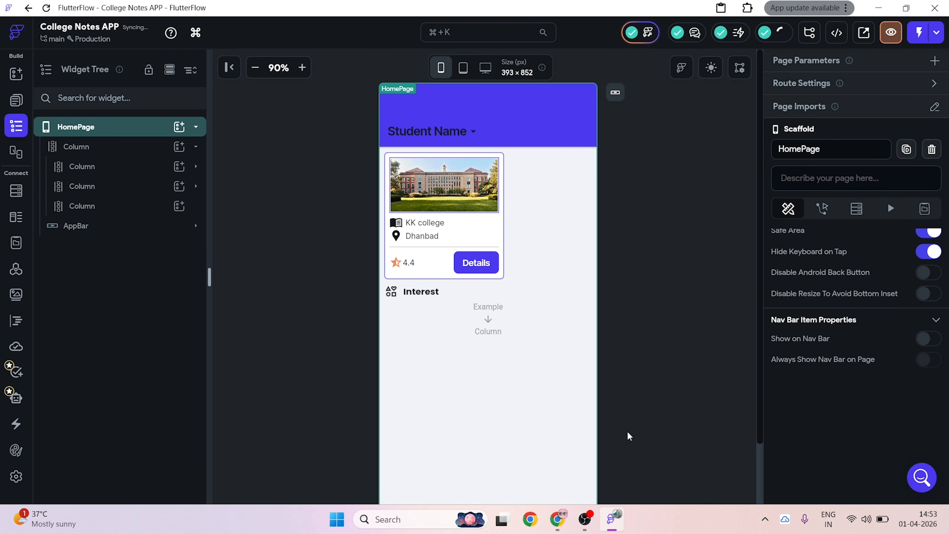
scroll(866, 280, "up", 2)
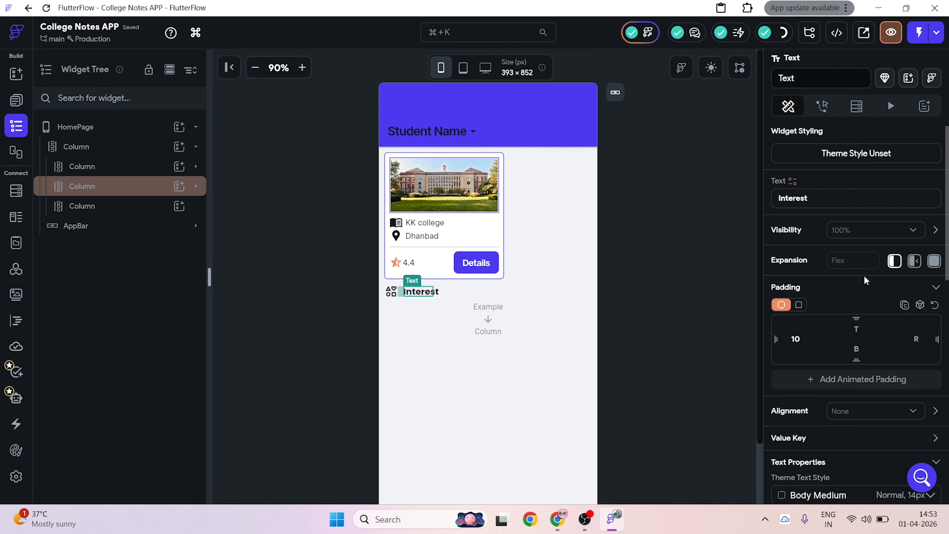
Step: Add a ChoiceChips form element inside the empty column below the Interest heading
left_click(487, 316)
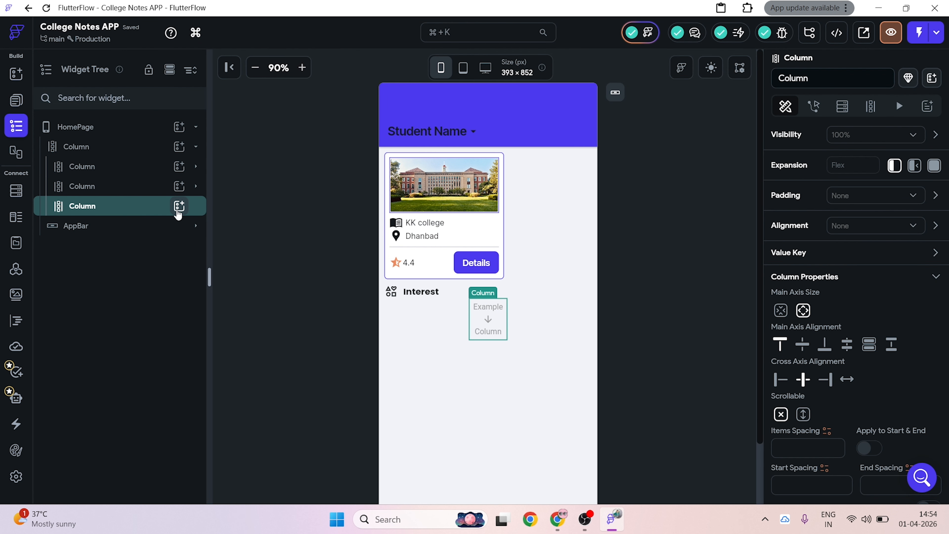
left_click(180, 207)
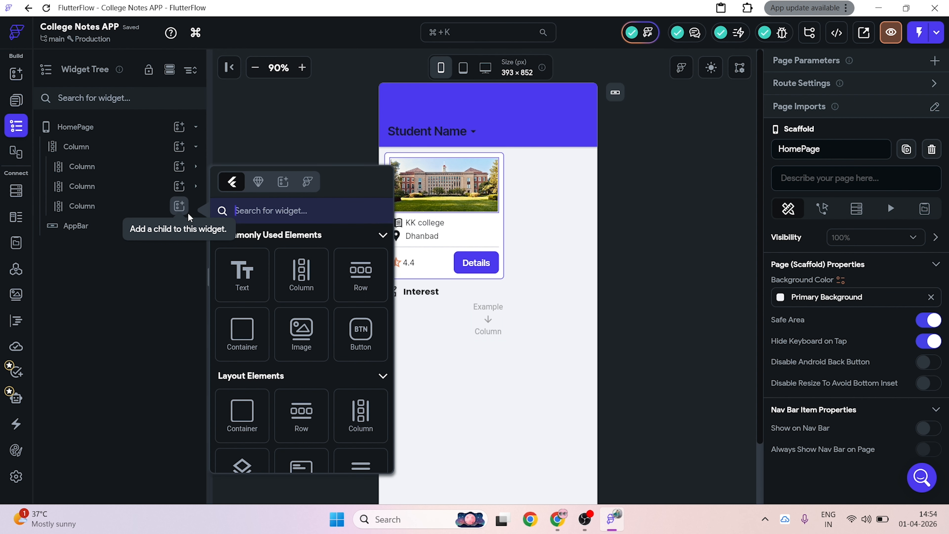
scroll(302, 374, "down", 3)
scroll(303, 382, "down", 4)
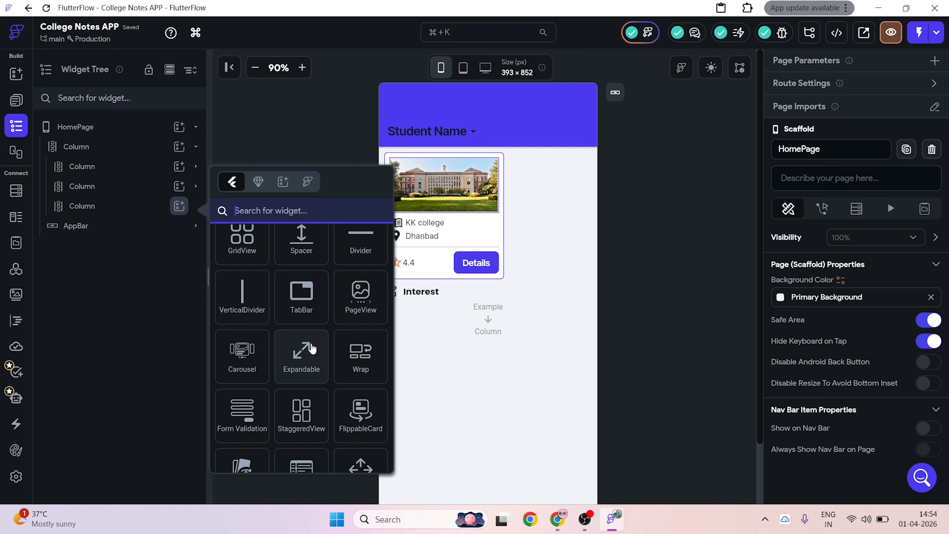
scroll(312, 349, "down", 5)
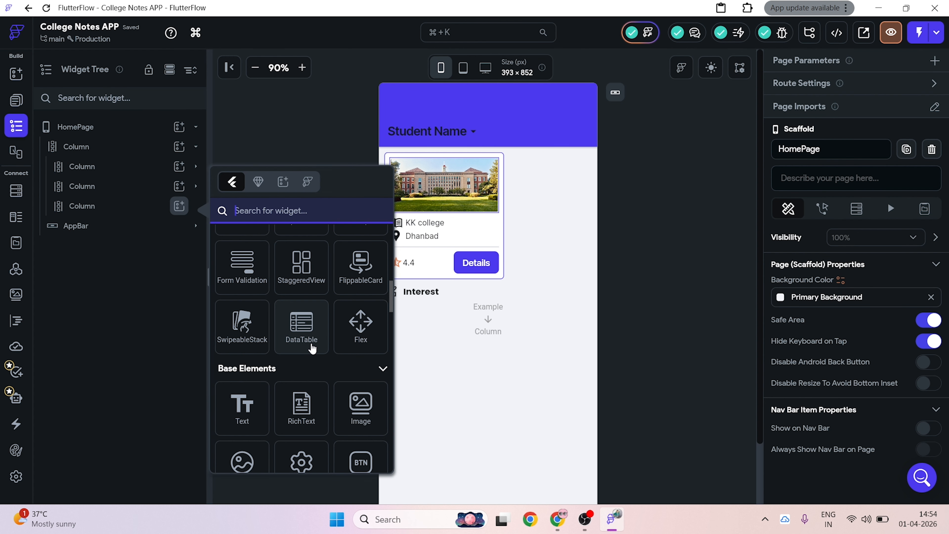
scroll(325, 349, "down", 2)
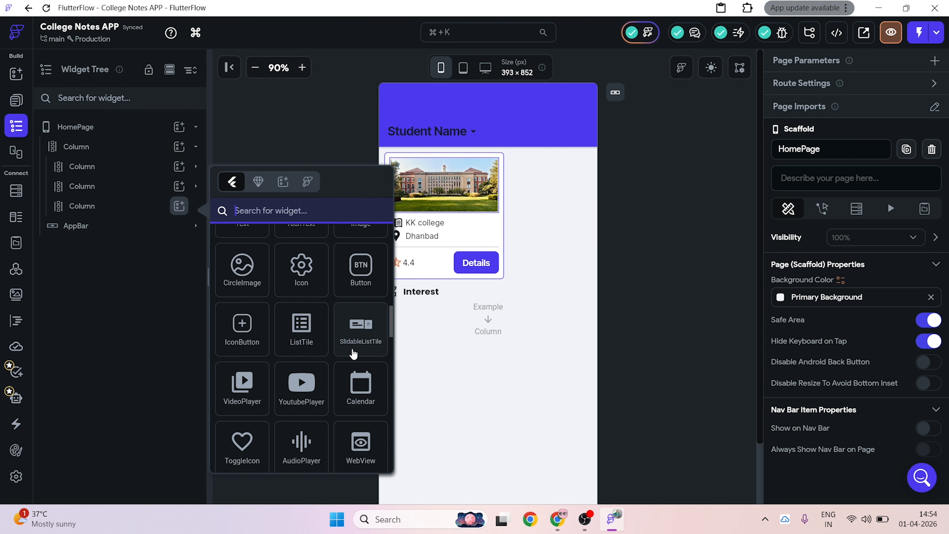
scroll(354, 354, "down", 3)
scroll(368, 346, "down", 5)
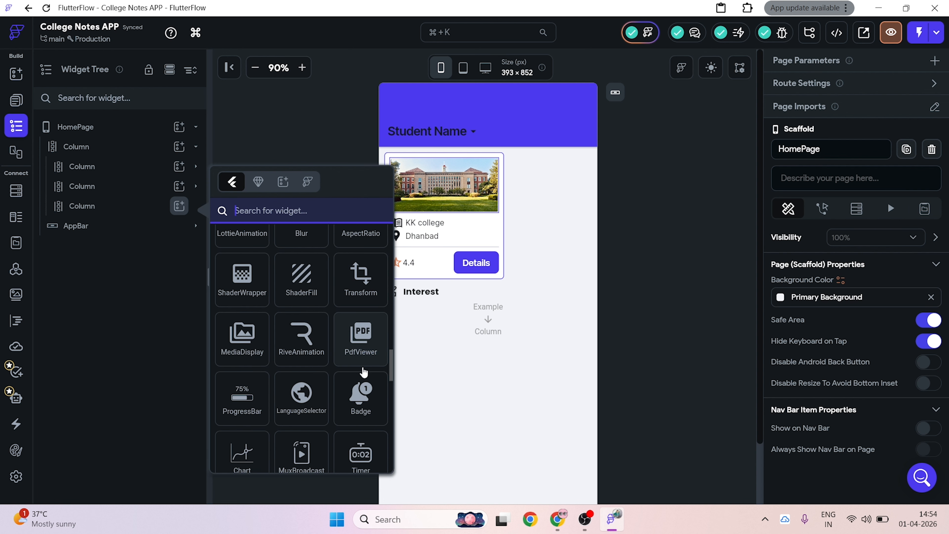
scroll(321, 331, "down", 5)
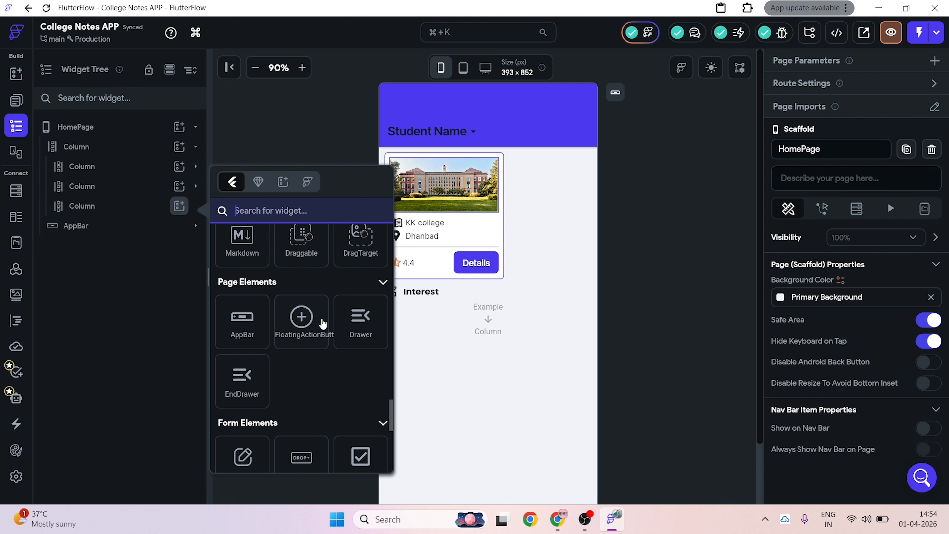
scroll(321, 378, "down", 3)
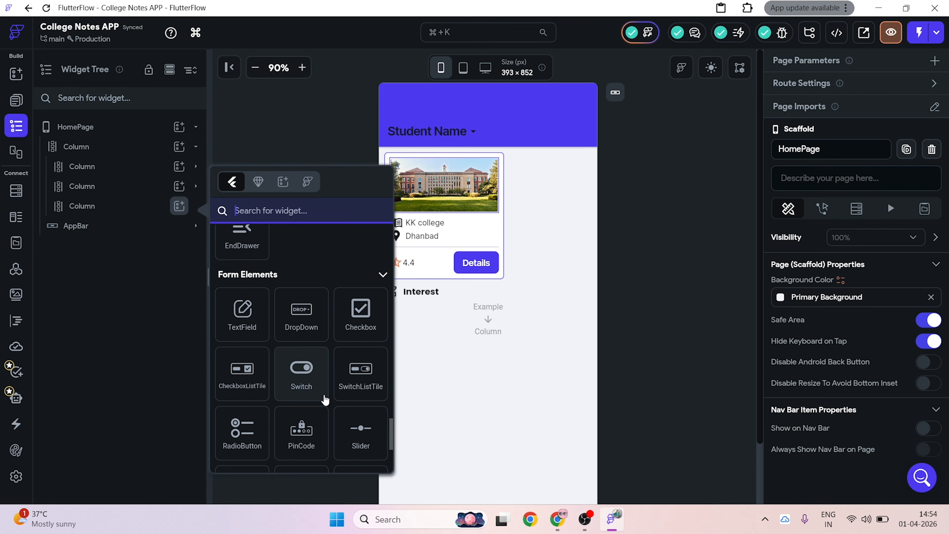
scroll(258, 413, "down", 2)
scroll(259, 413, "down", 2)
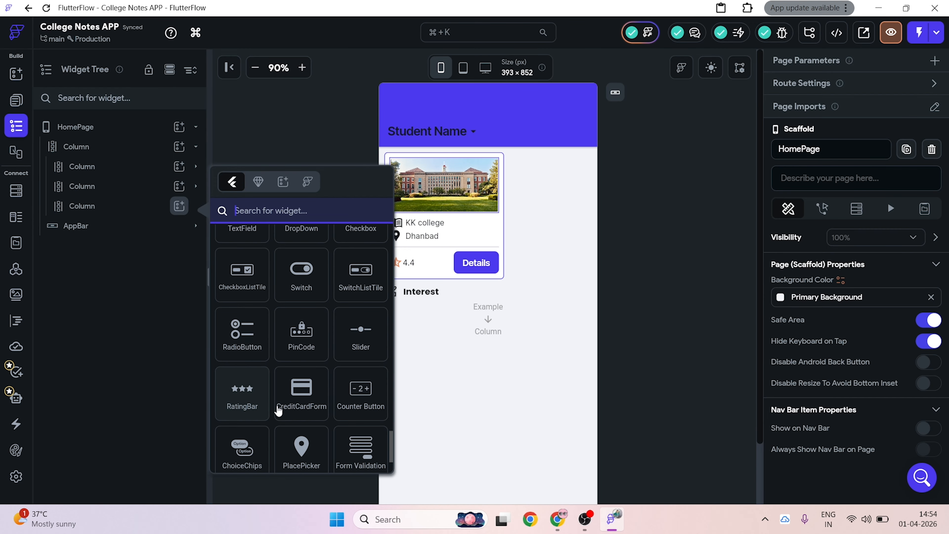
scroll(246, 420, "down", 2)
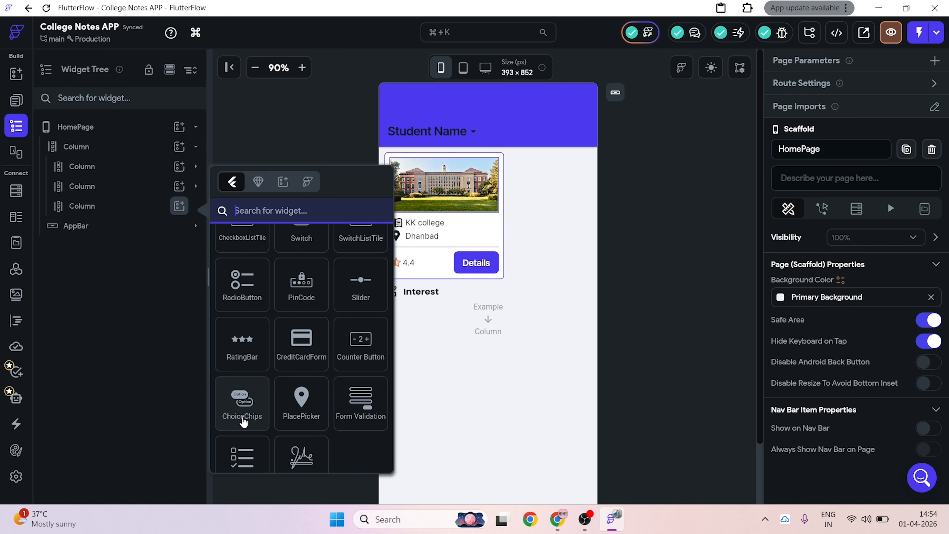
left_click(244, 420)
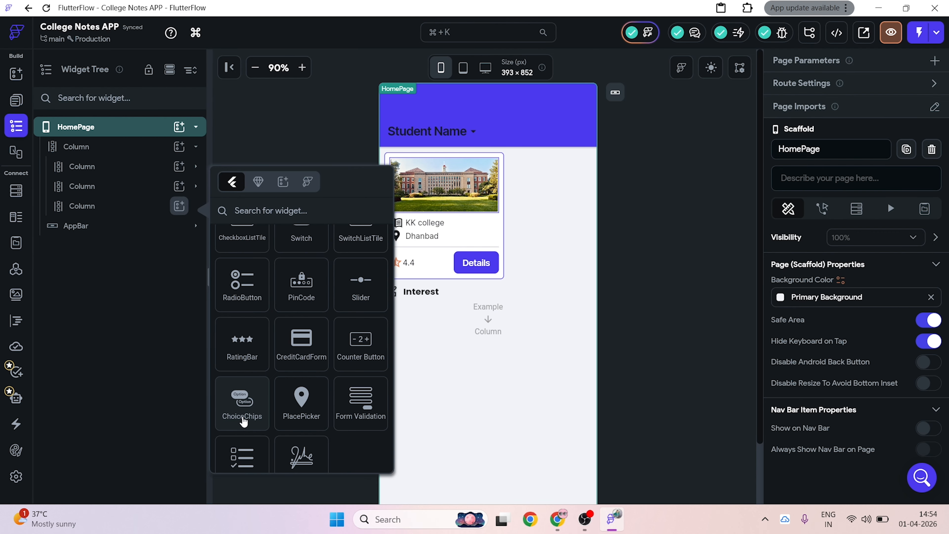
left_click(242, 418)
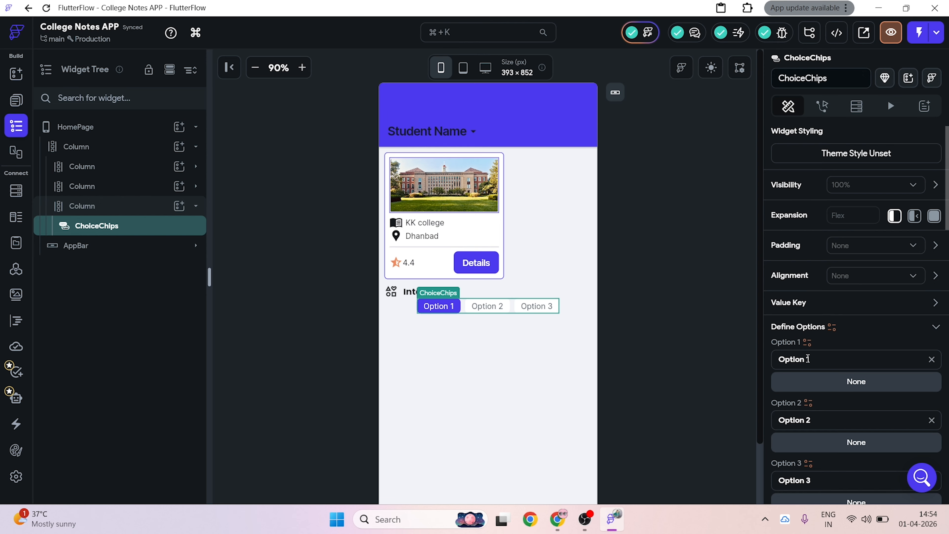
Step: Rename the first option of the choice chips to "B tech"
left_click_drag(809, 359, 741, 358)
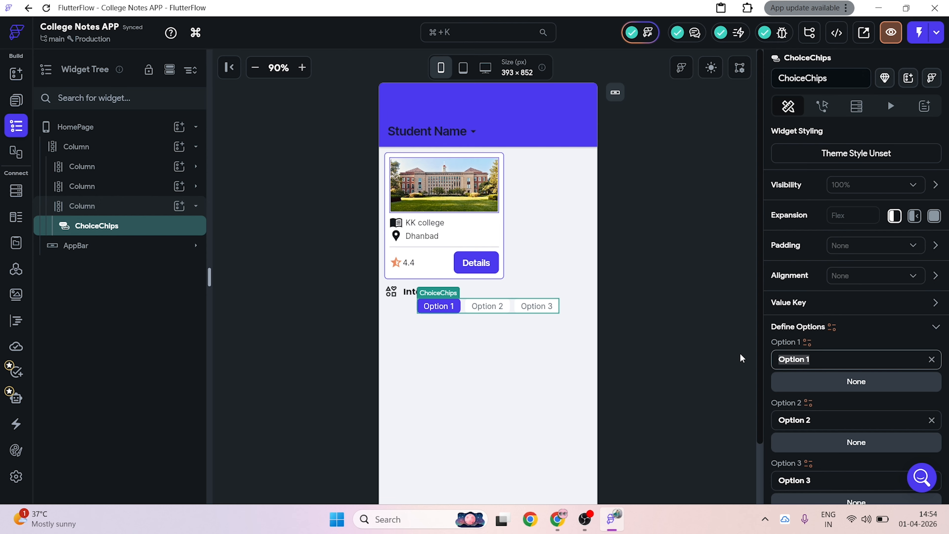
type("B ")
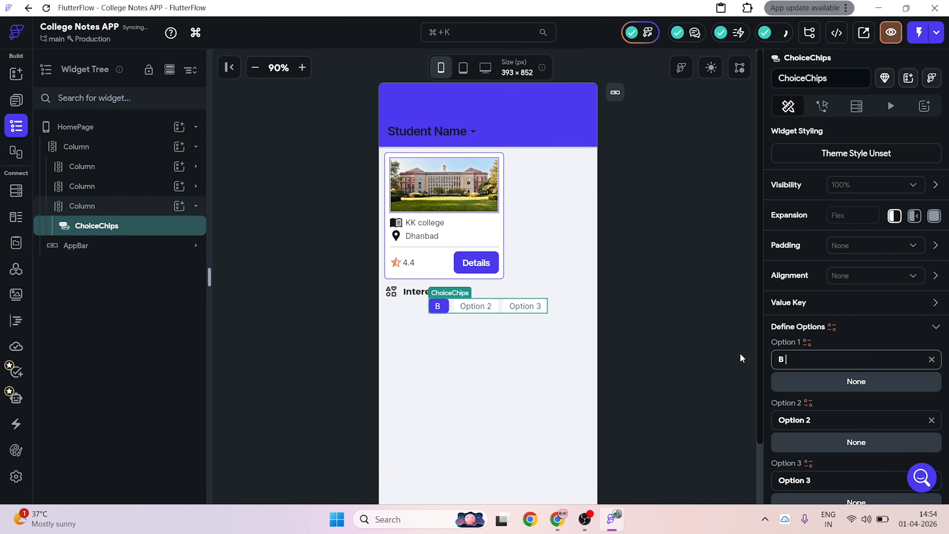
type("tech")
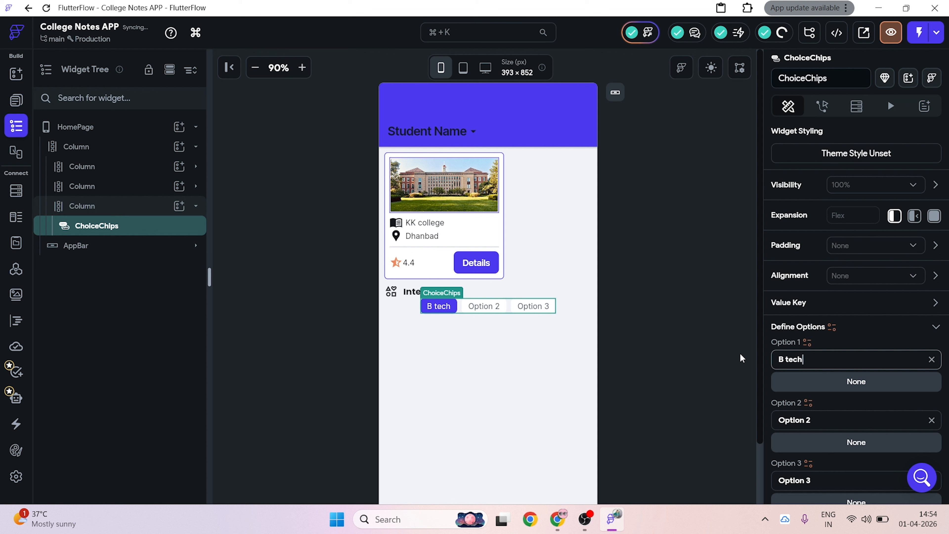
Step: Capitalize the second word of the first choice chip option so it reads "B Tech"
key("Left")
key("Left")
key("Left")
key("BackSpace")
type("T")
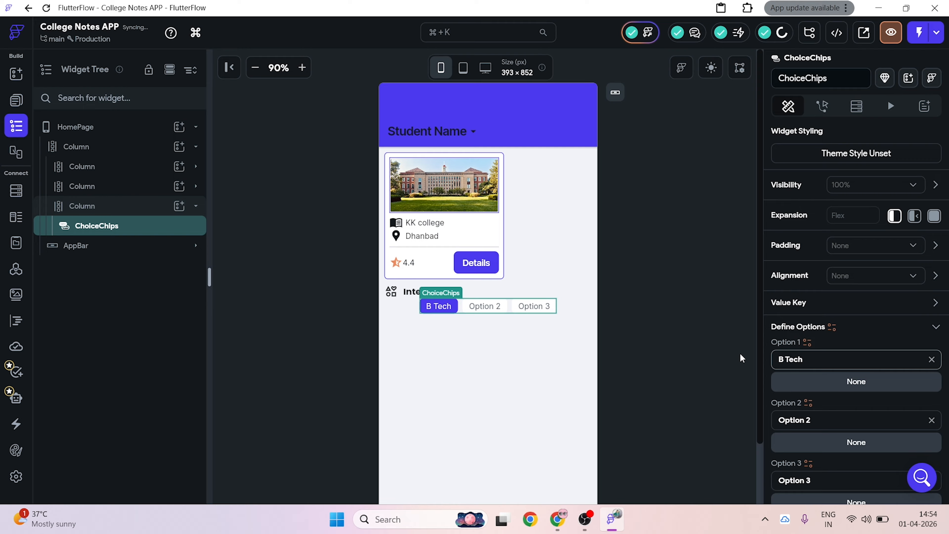
Step: Rename the second choice chip option to "Diploma" and the third to "ITI"
left_click_drag(817, 420, 743, 419)
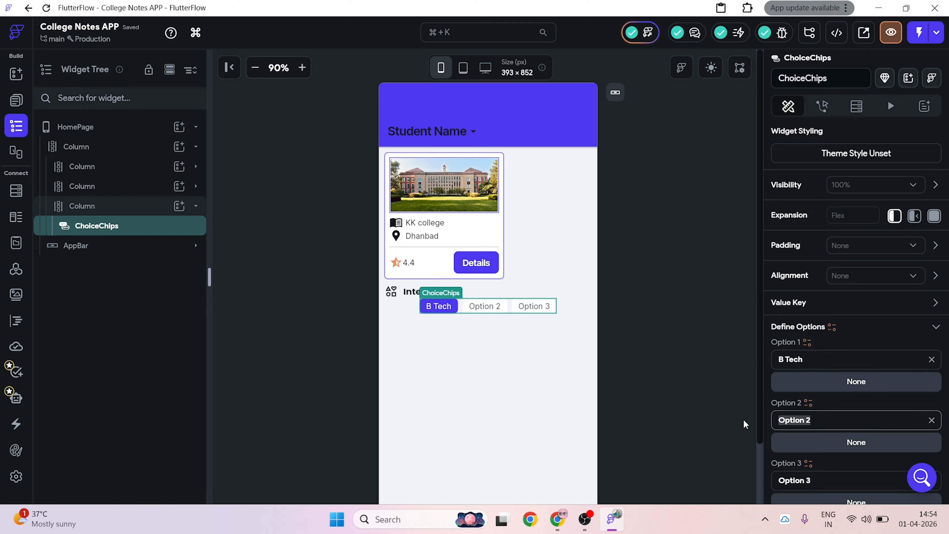
type("Dipl")
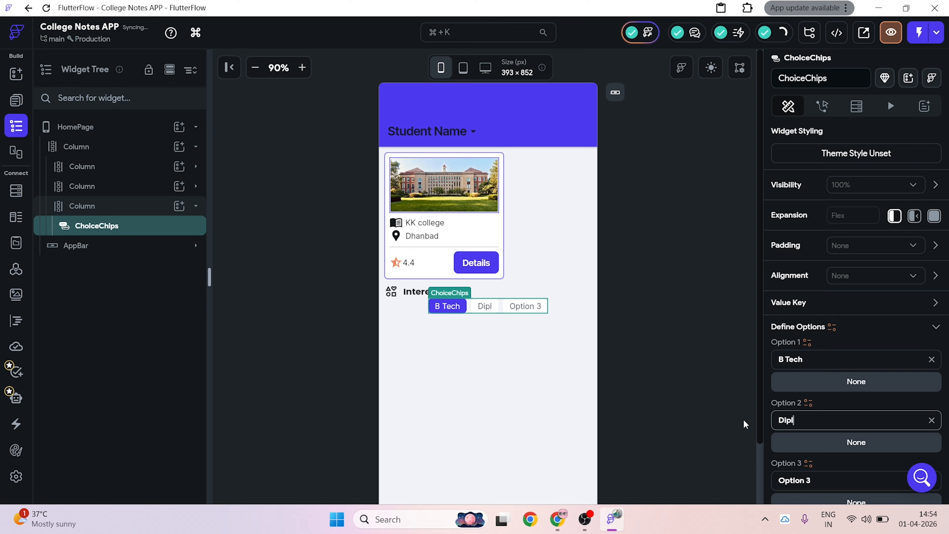
type("oma")
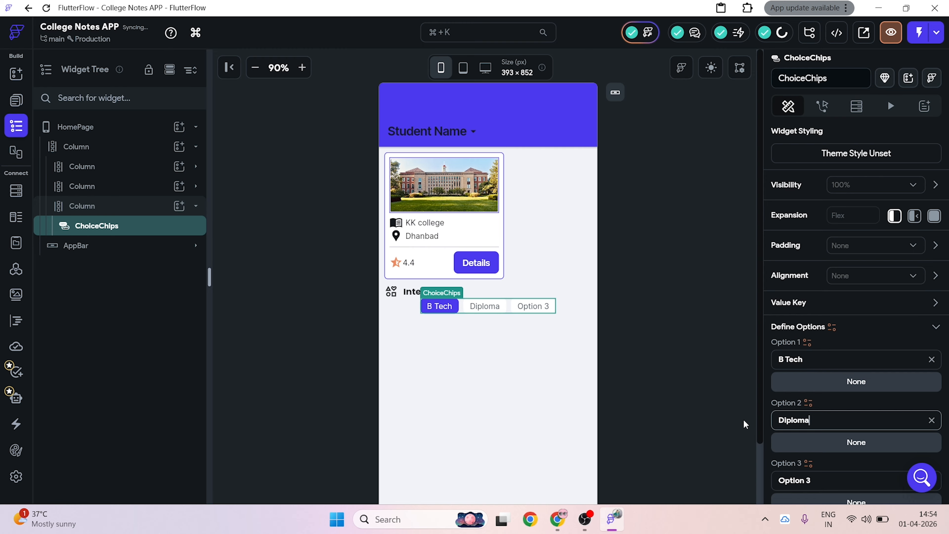
left_click_drag(831, 479, 726, 487)
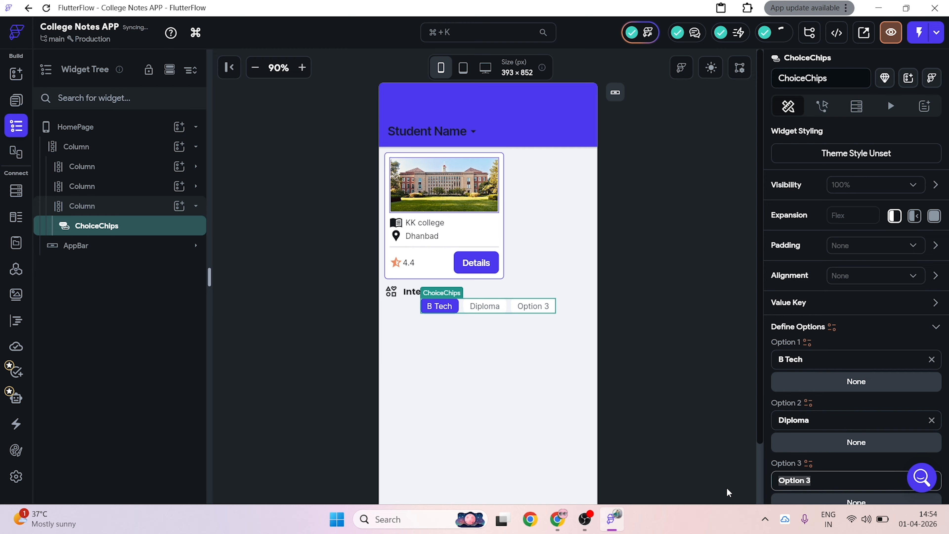
type("ITI")
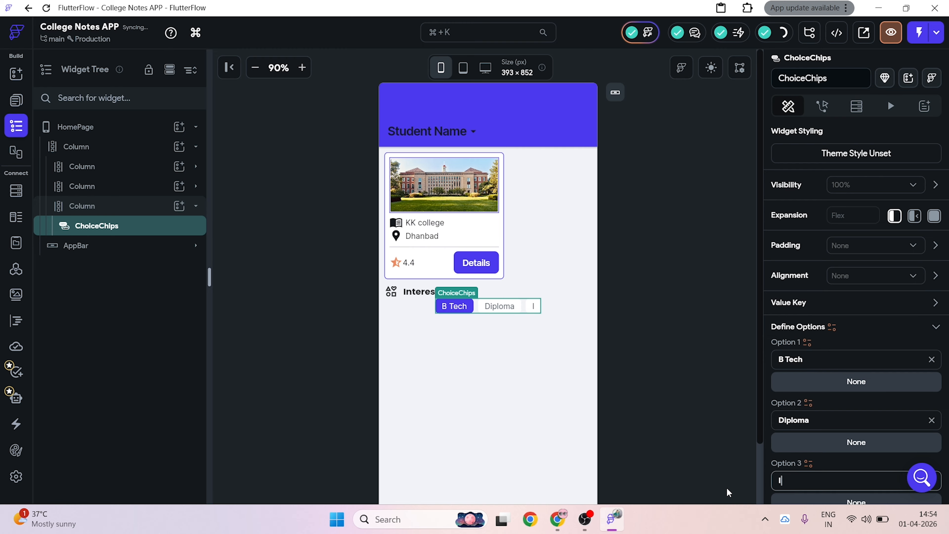
Step: Add a fourth option named "B.ED" to the choice chips
scroll(788, 422, "down", 4)
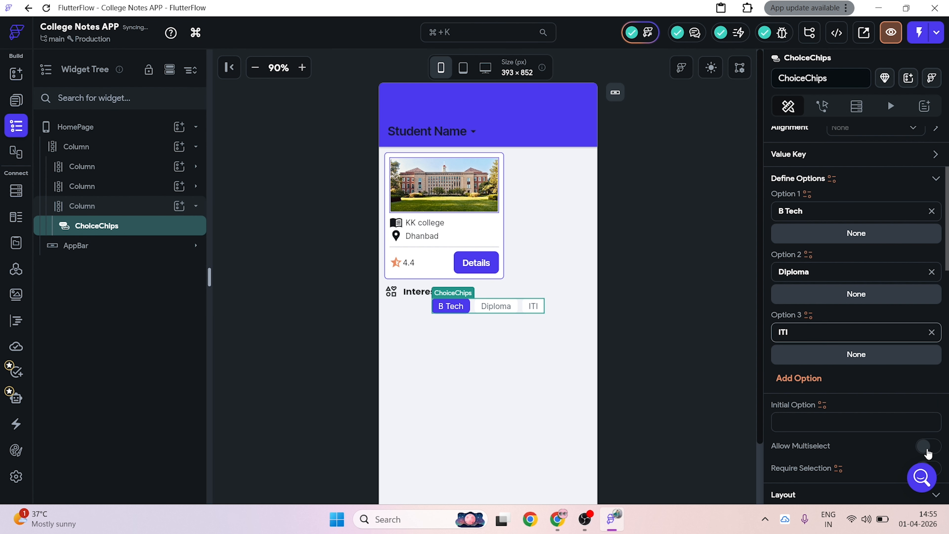
left_click(788, 379)
left_click(808, 393)
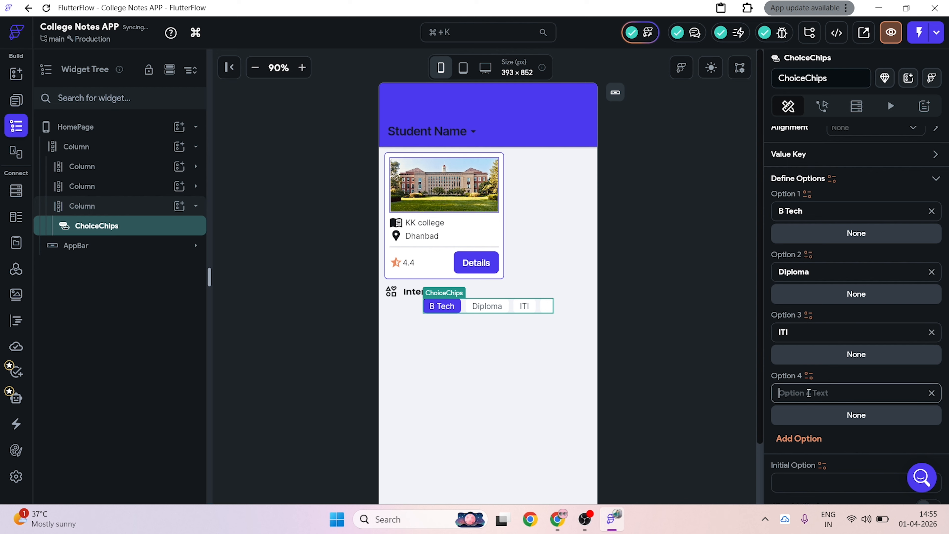
type("B")
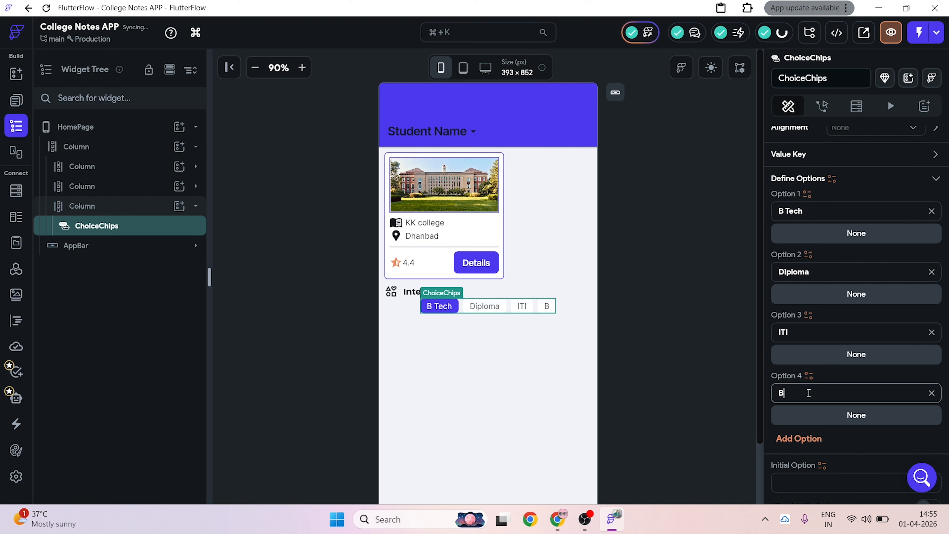
type(" .")
key("BackSpace")
key("BackSpace")
type(".ED")
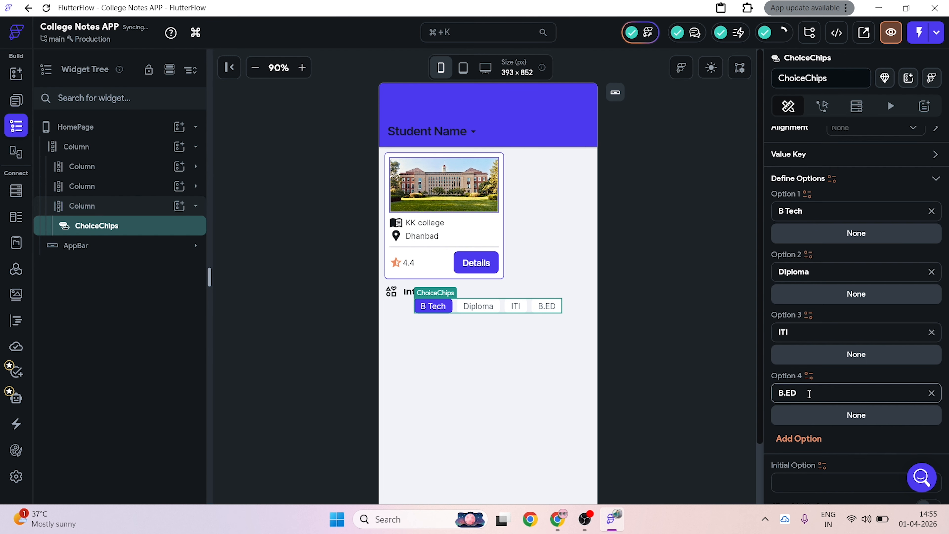
Step: Add a fifth option named "ALL" to the choice chips
scroll(811, 391, "down", 4)
left_click(834, 333)
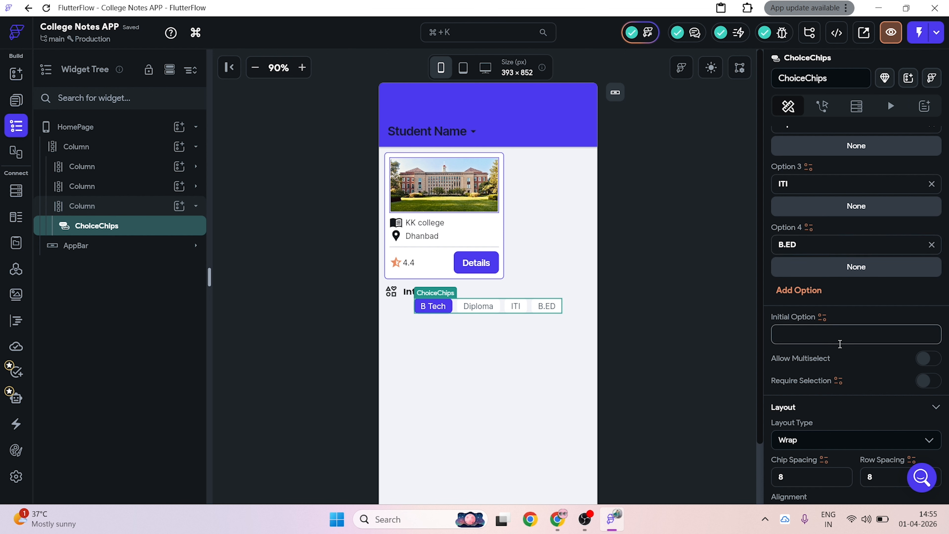
type("A")
key("BackSpace")
left_click(798, 290)
left_click(805, 306)
type("A")
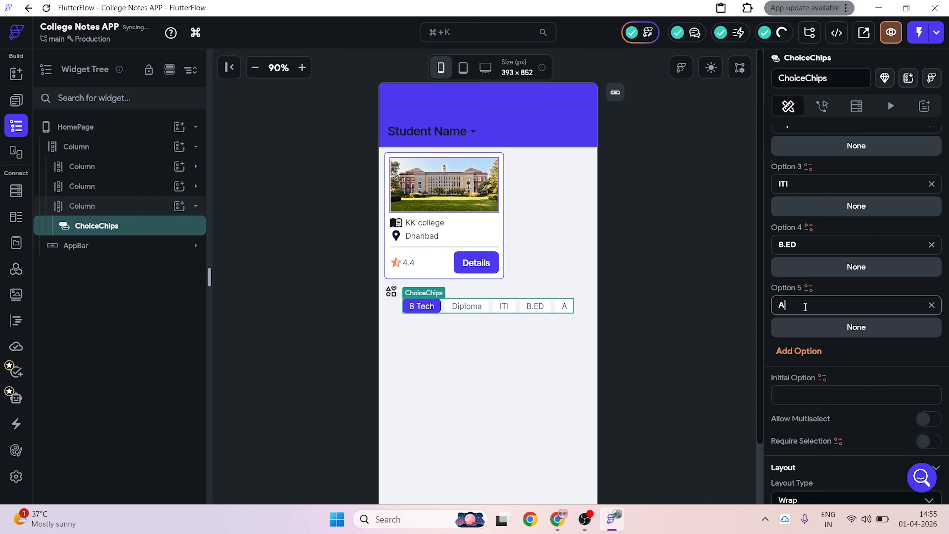
type("LL")
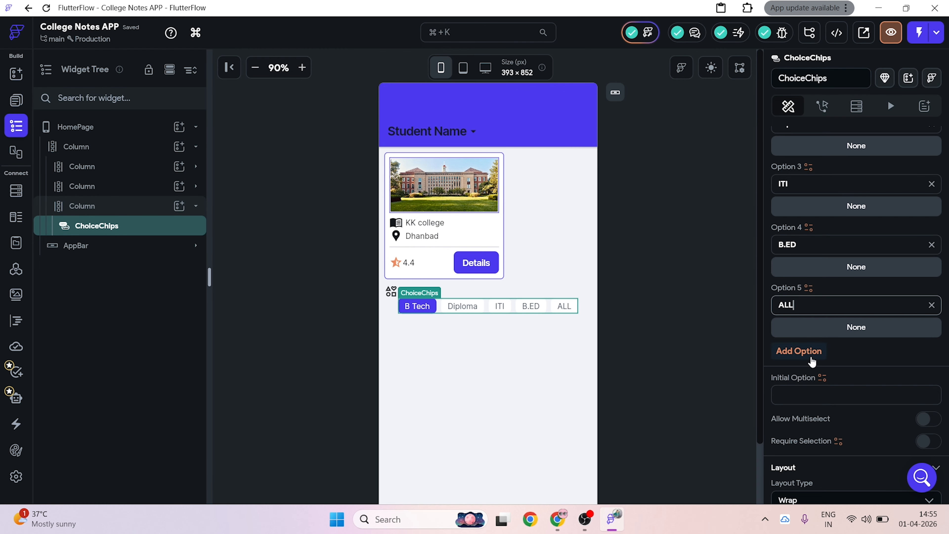
Step: Insert an extra space between "B" and "Tech" in the first choice chip option
scroll(811, 362, "up", 2)
scroll(818, 437, "down", 1)
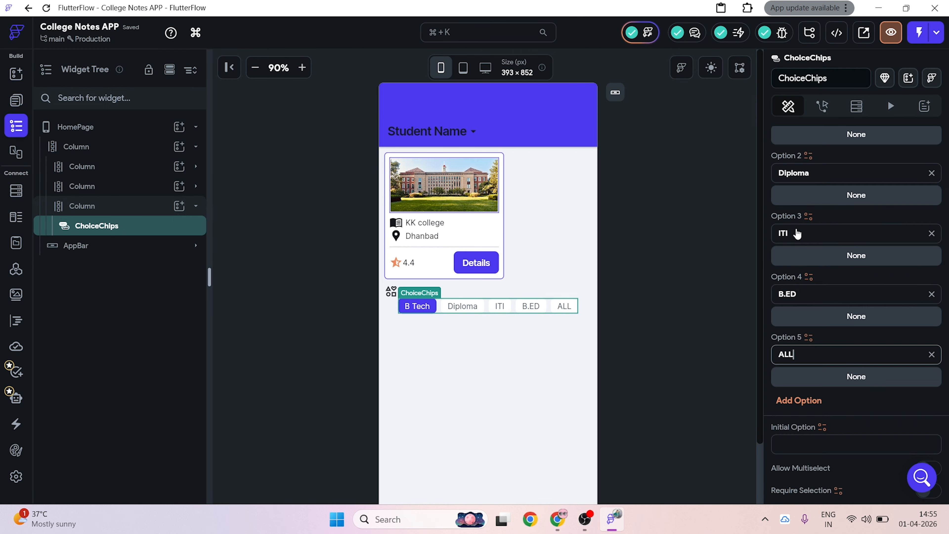
scroll(796, 233, "up", 2)
left_click(787, 211)
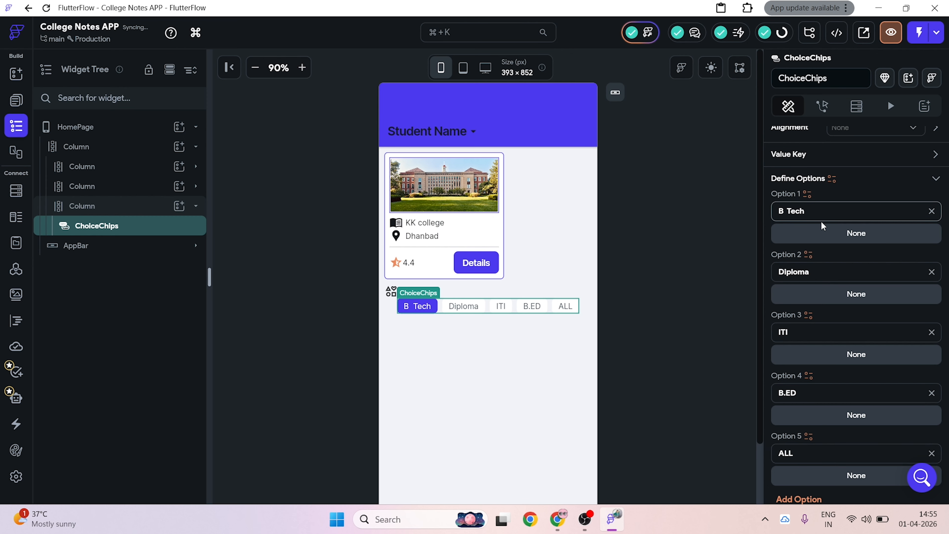
Step: Set the initial option of the choice chips to "B Tech", matching the first option's spacing
scroll(847, 400, "down", 4)
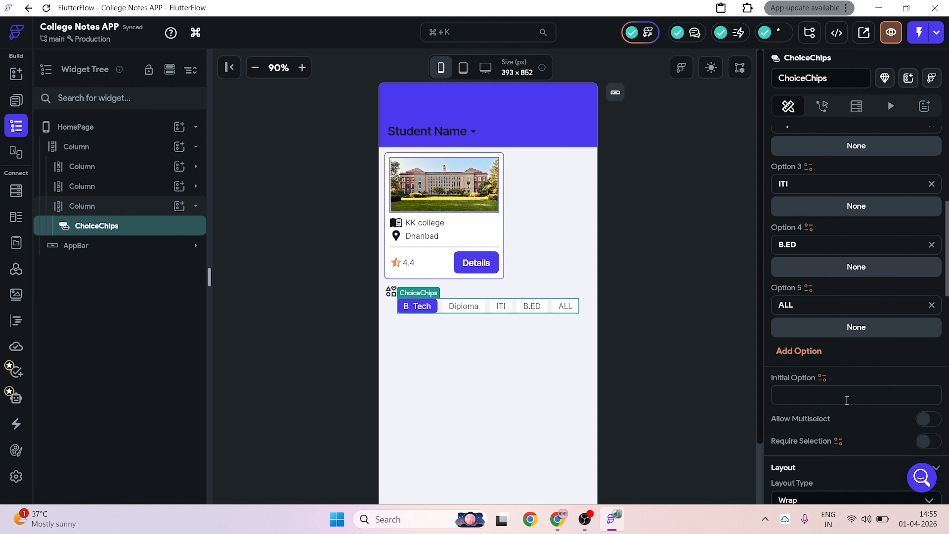
left_click(841, 401)
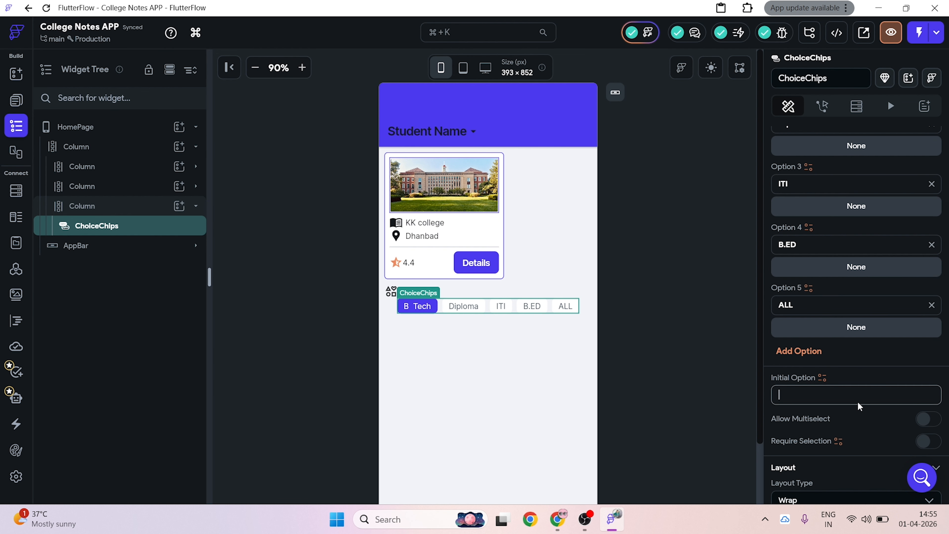
type("ALL")
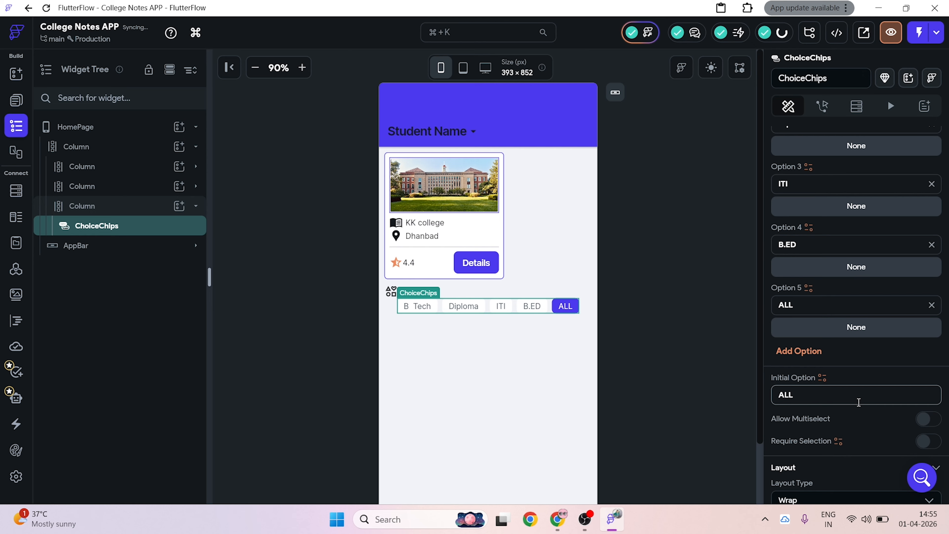
key("BackSpace")
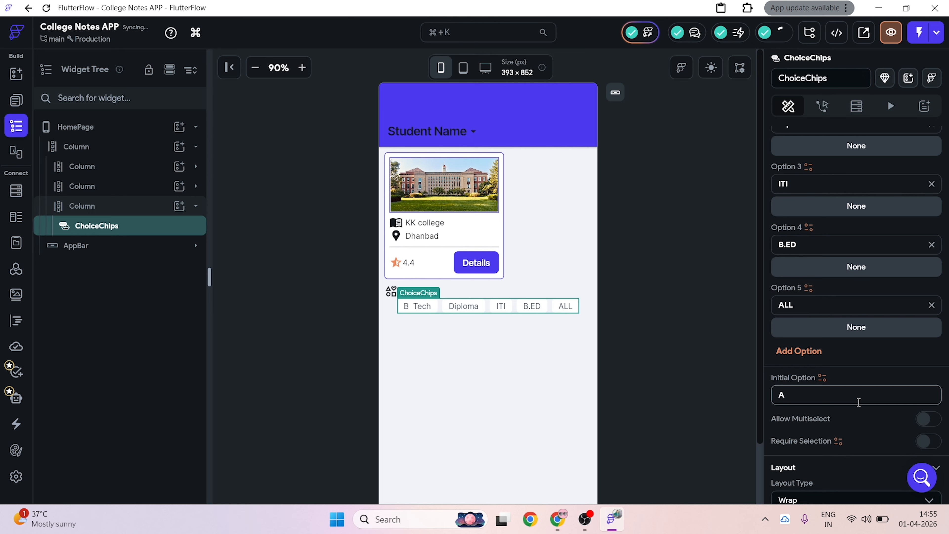
key("BackSpace")
type("B Tech")
Step: Try allowing multiselect on the choice chips and switch it back off
scroll(859, 402, "down", 2)
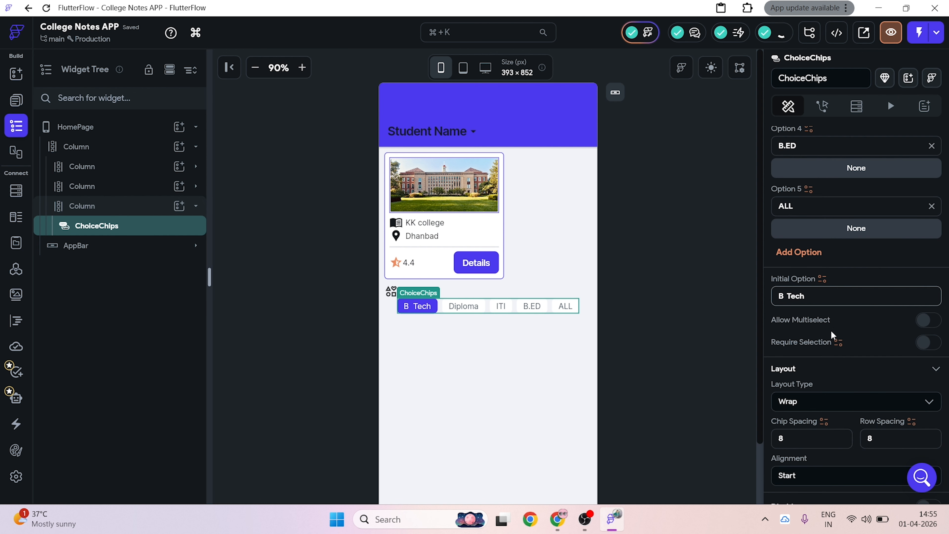
left_click(925, 321)
left_click(925, 322)
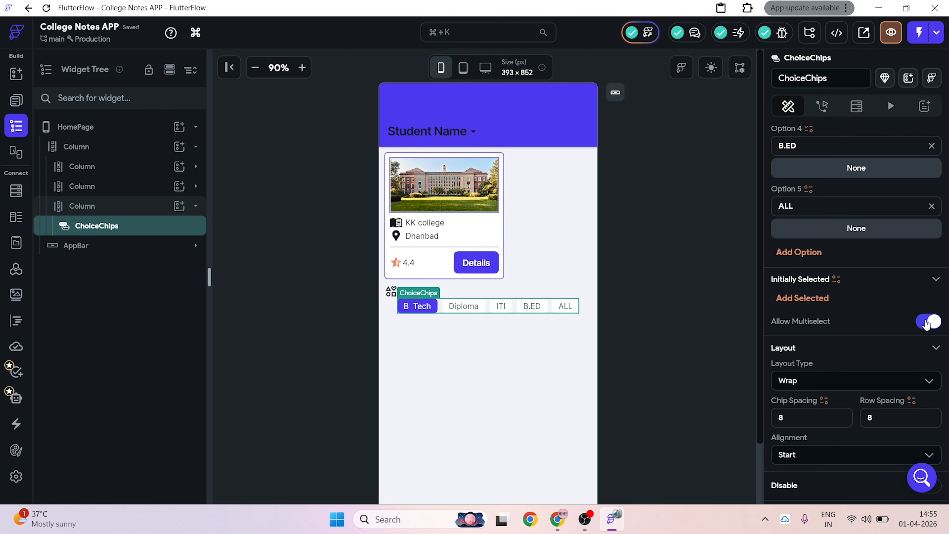
left_click(926, 322)
Step: Try the Row layout type for the choice chips and return it to Wrap
scroll(796, 391, "down", 3)
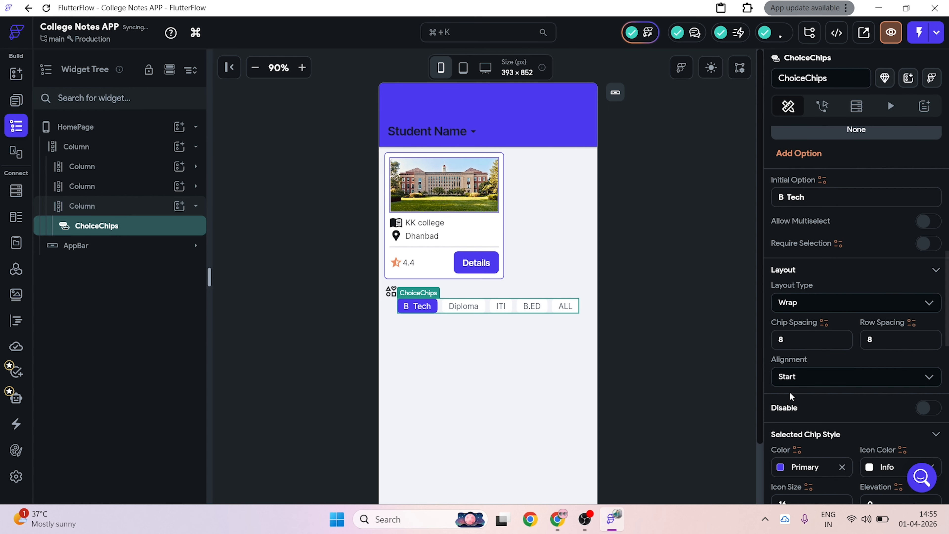
left_click(793, 313)
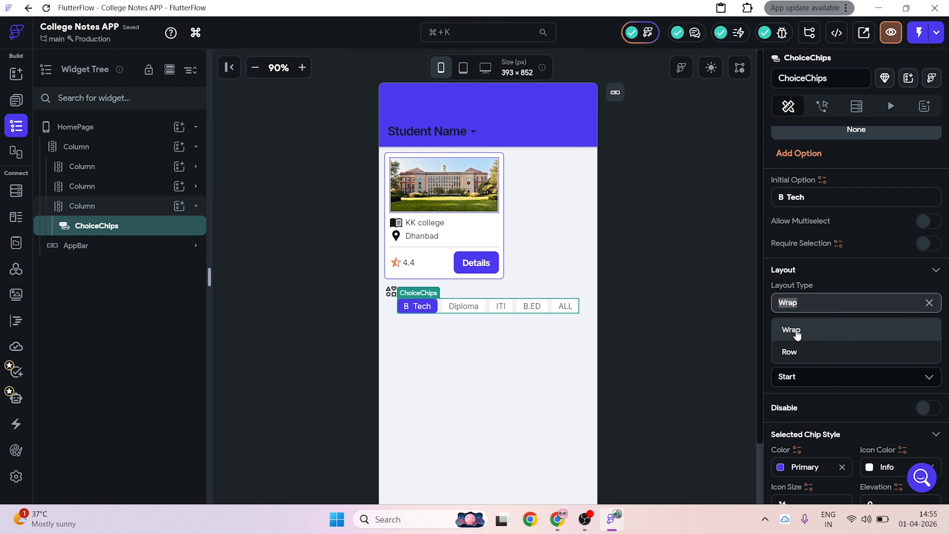
left_click(799, 352)
left_click(805, 309)
left_click(805, 330)
Step: Try the End and Center alignments for the choice chips and return the alignment to Start
scroll(819, 374, "down", 1)
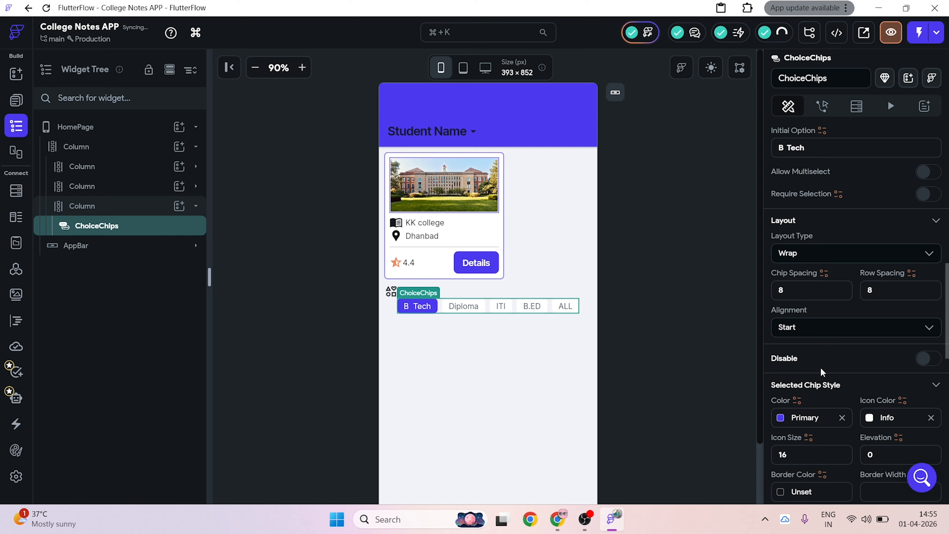
left_click(811, 326)
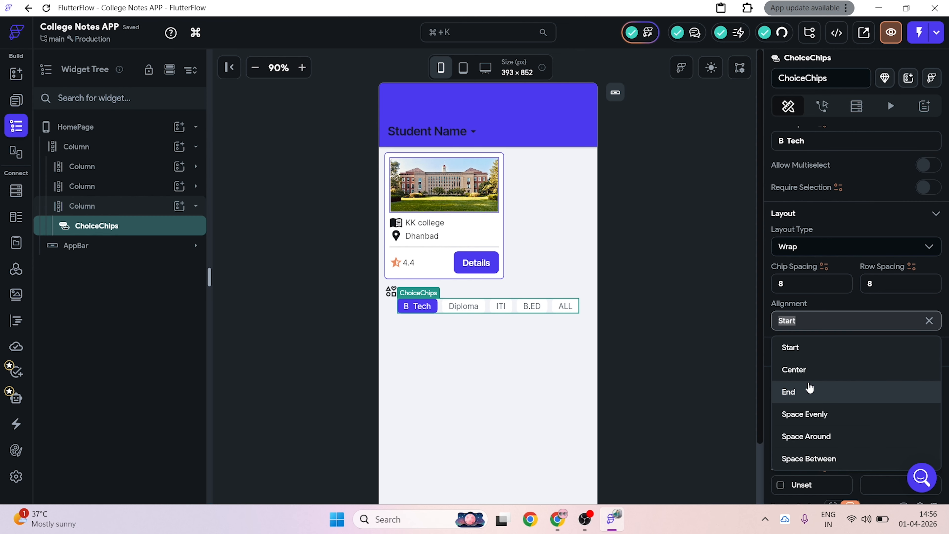
left_click(808, 353)
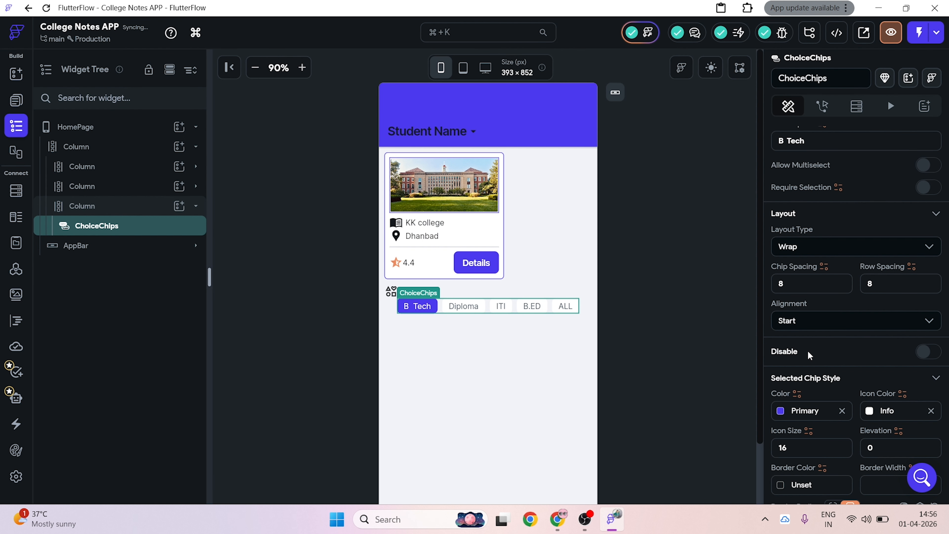
left_click(809, 326)
left_click(813, 390)
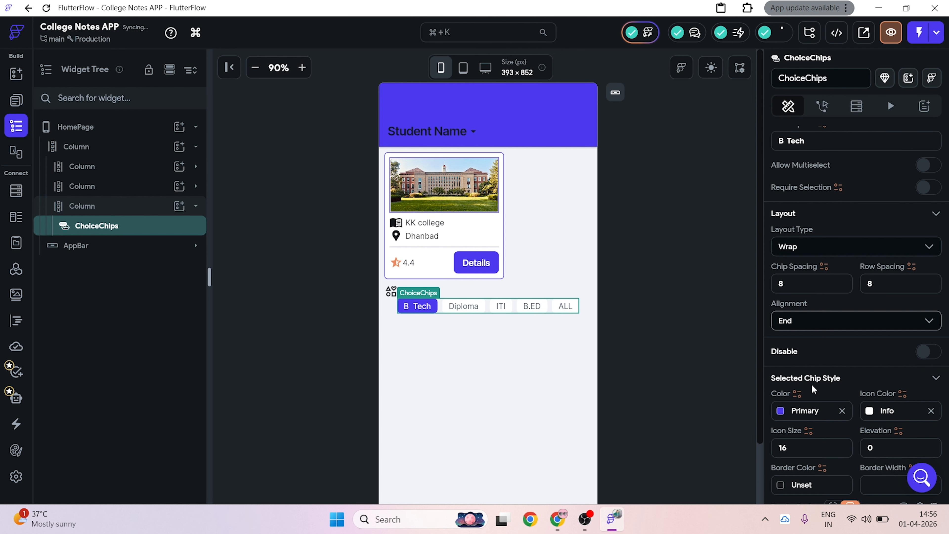
left_click(813, 322)
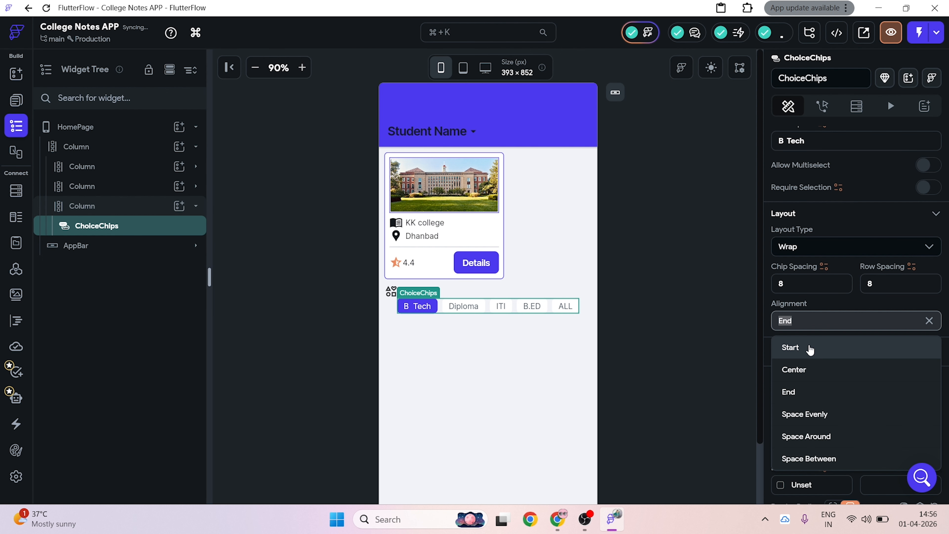
left_click(809, 371)
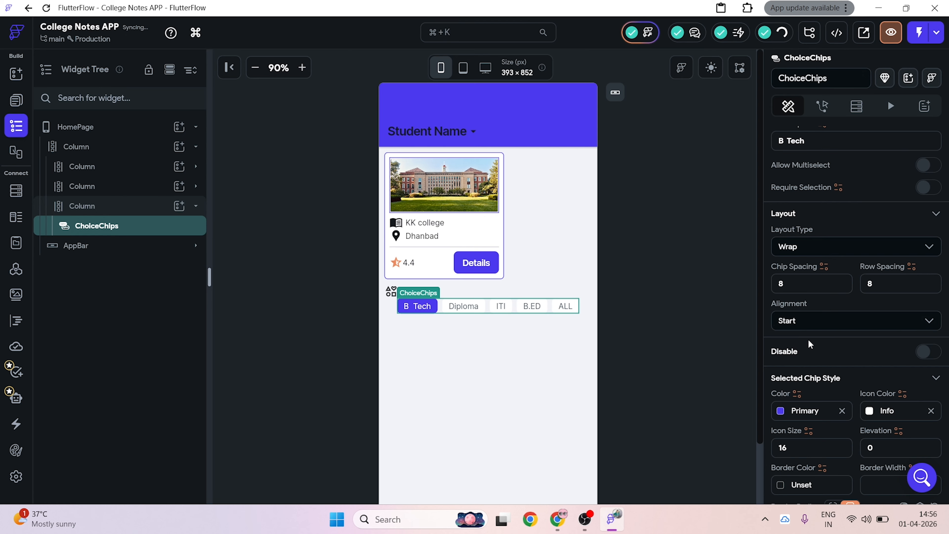
Step: Try the Error theme color as the border color of the selected chip style and clear it again
scroll(806, 336, "down", 2)
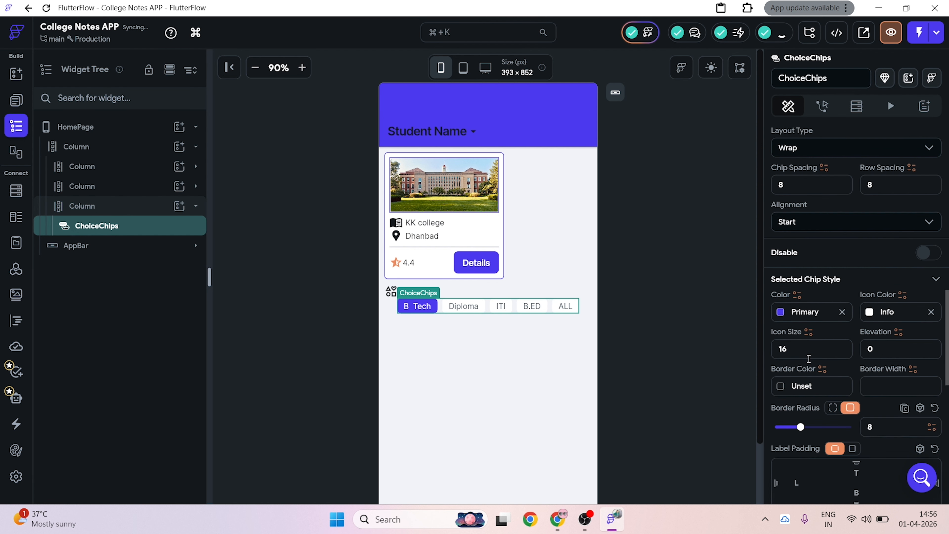
scroll(808, 358, "down", 1)
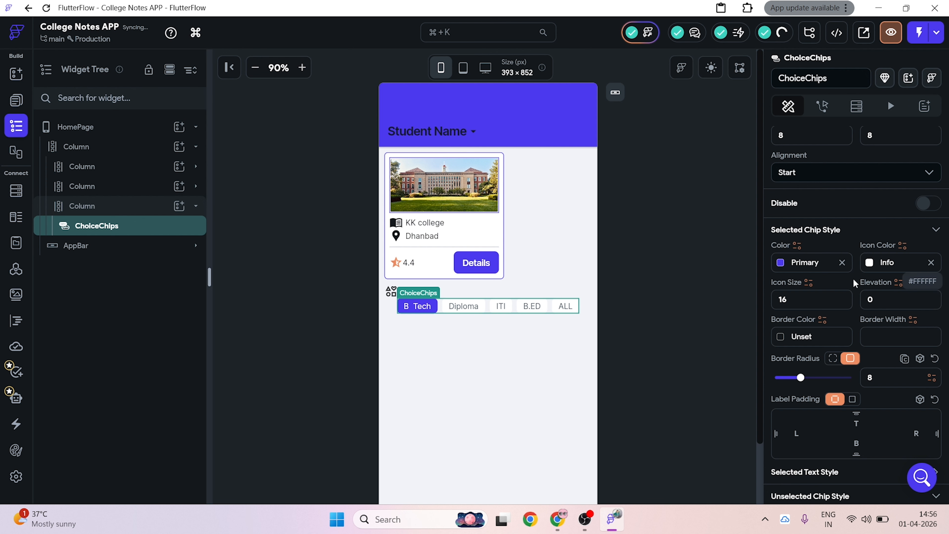
left_click(640, 363)
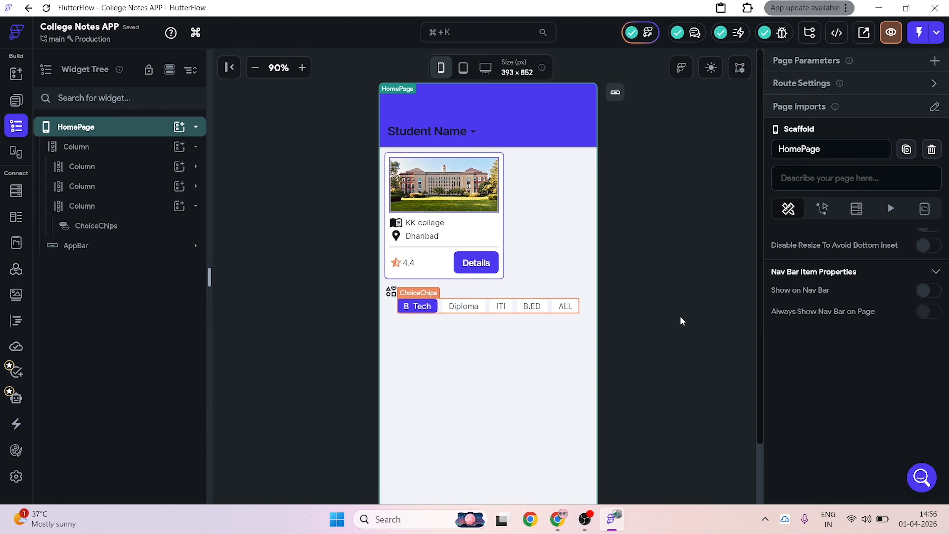
left_click(560, 307)
scroll(904, 362, "up", 1)
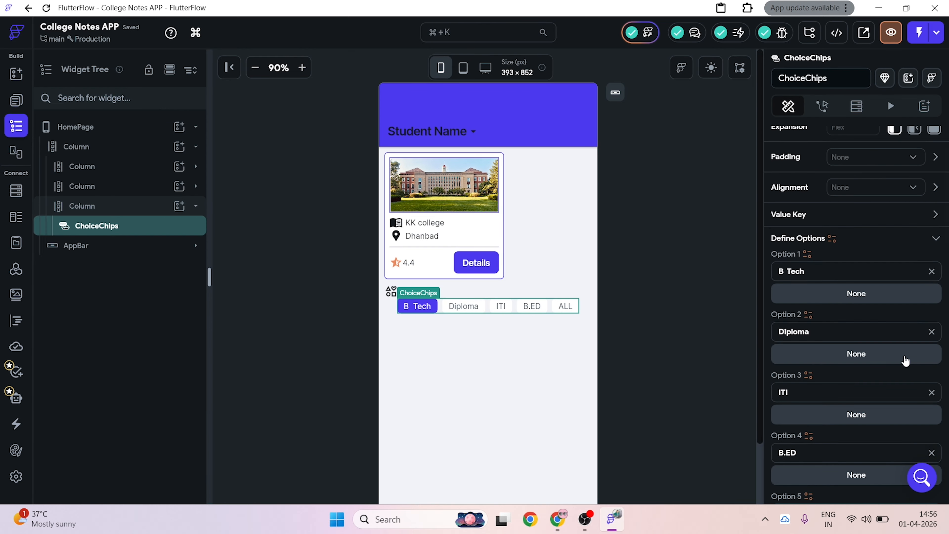
scroll(898, 364, "down", 10)
scroll(897, 359, "down", 3)
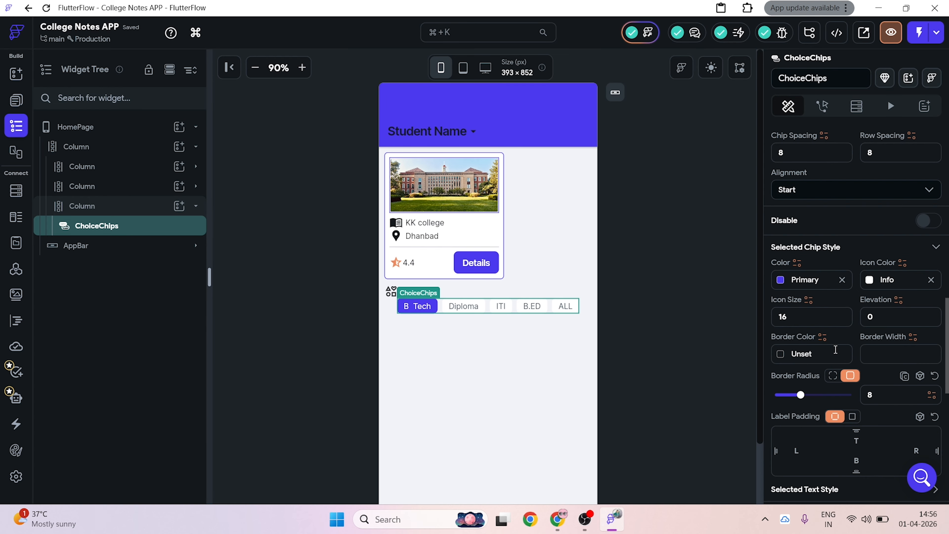
left_click(788, 353)
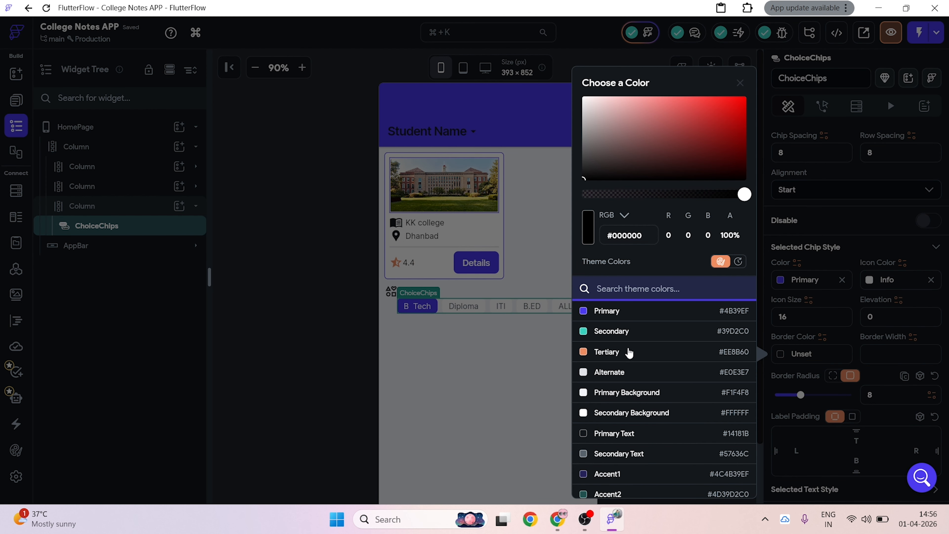
scroll(628, 353, "down", 4)
left_click(610, 472)
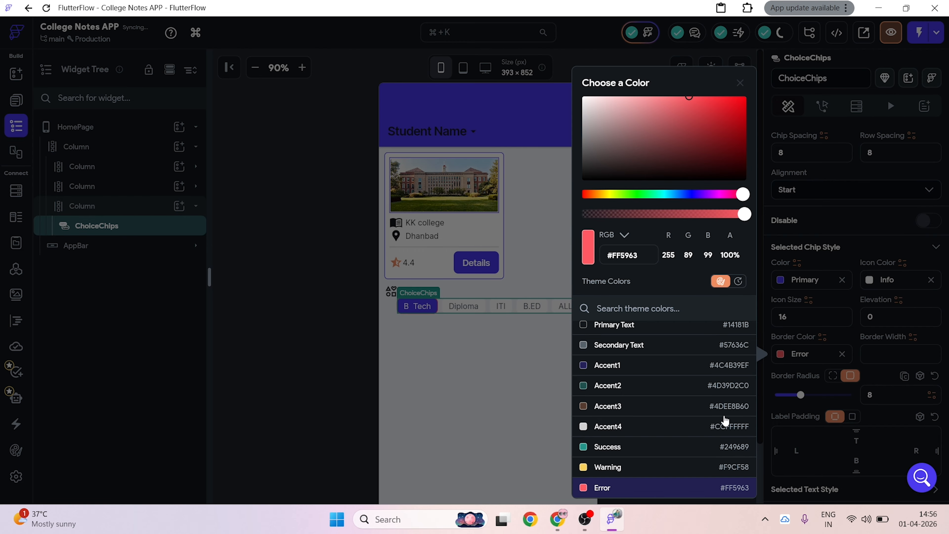
left_click(909, 375)
scroll(898, 376, "down", 3)
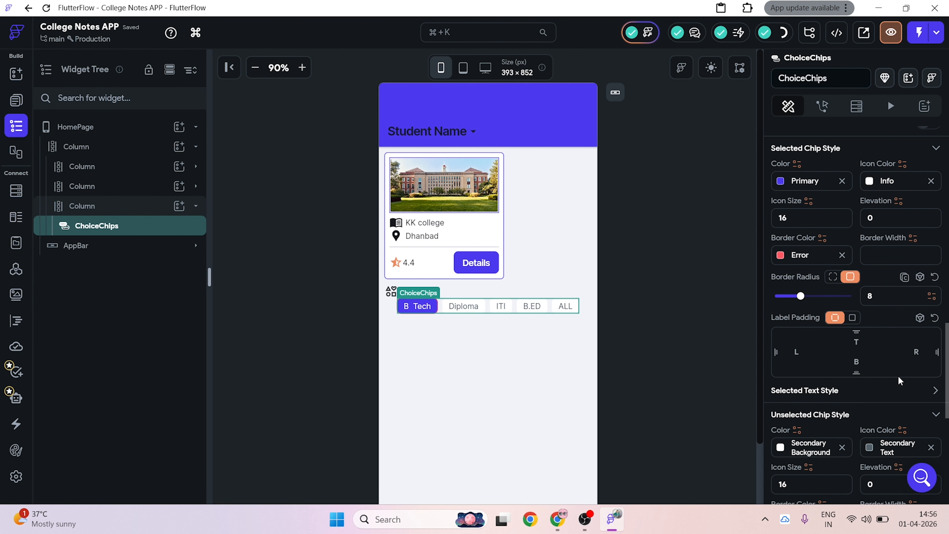
left_click(841, 255)
Step: Set the cross axis alignment of the column containing the choice chips to start
scroll(851, 391, "down", 4)
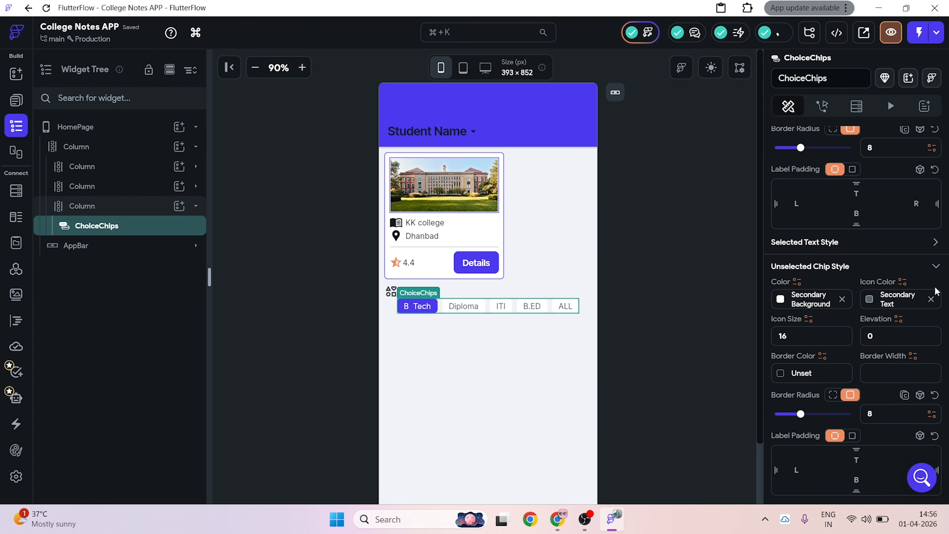
scroll(870, 359, "down", 1)
scroll(870, 358, "down", 4)
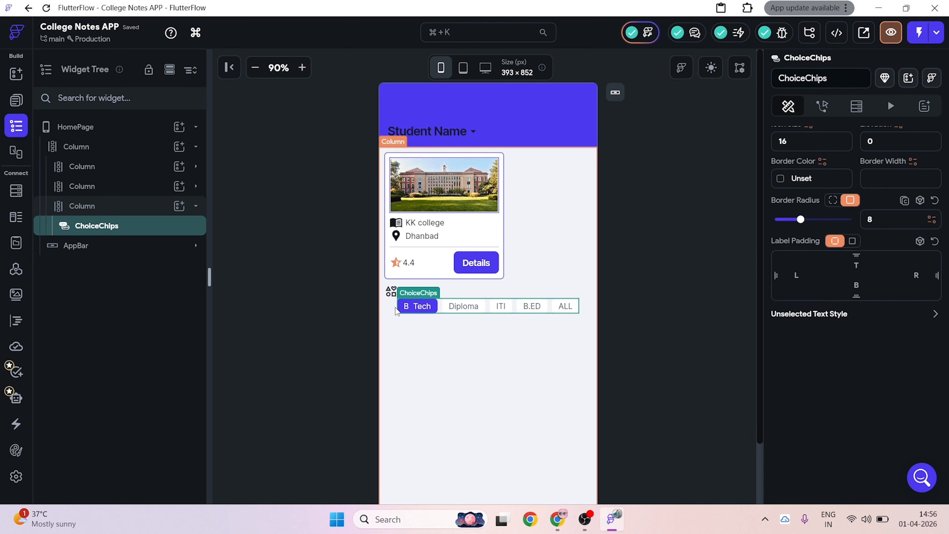
left_click(143, 206)
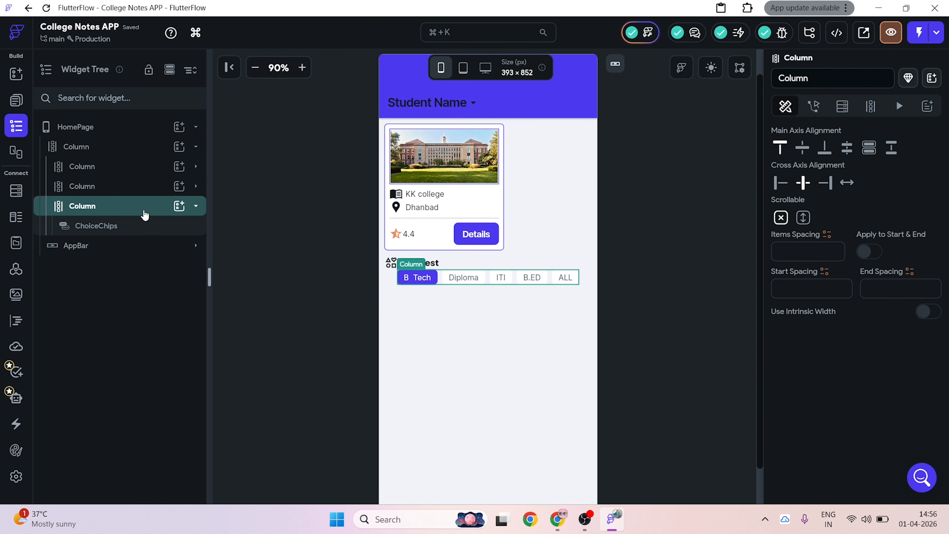
left_click(124, 208)
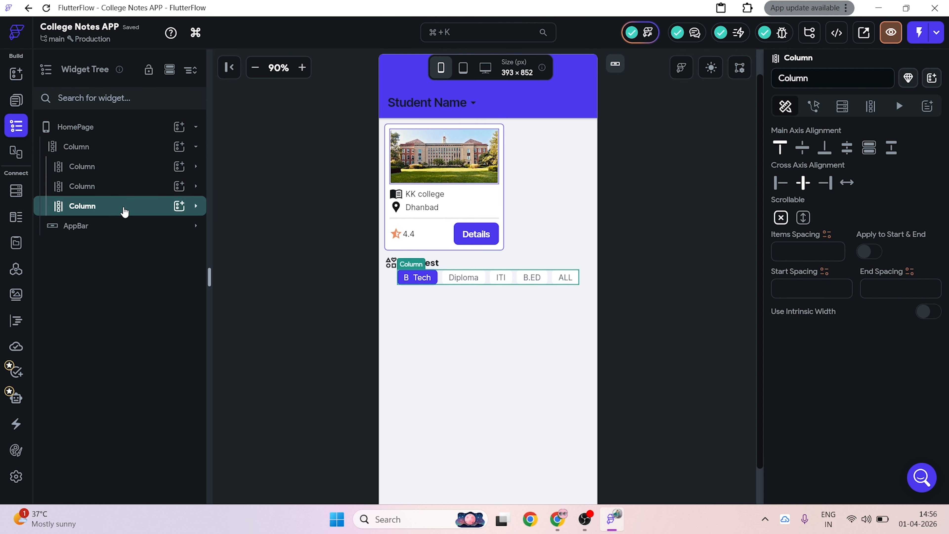
scroll(784, 240, "up", 2)
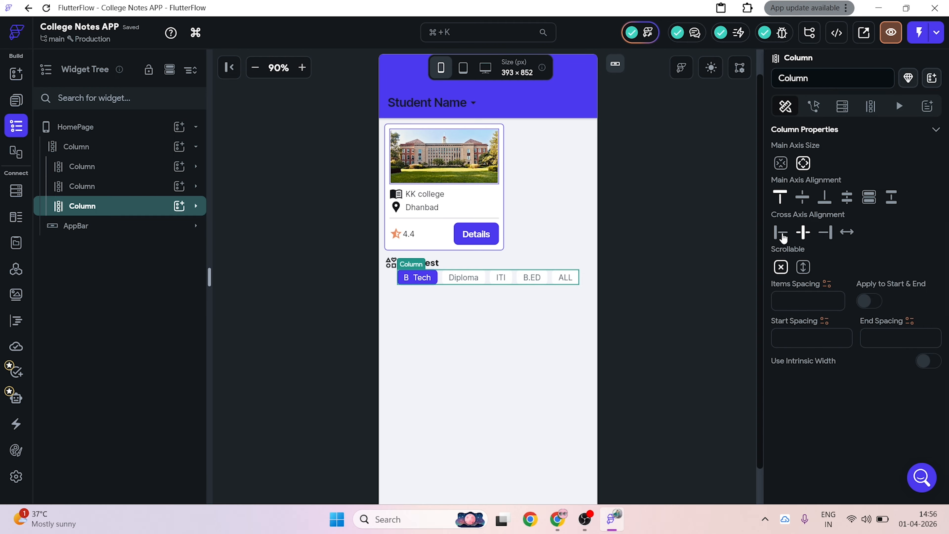
left_click(781, 238)
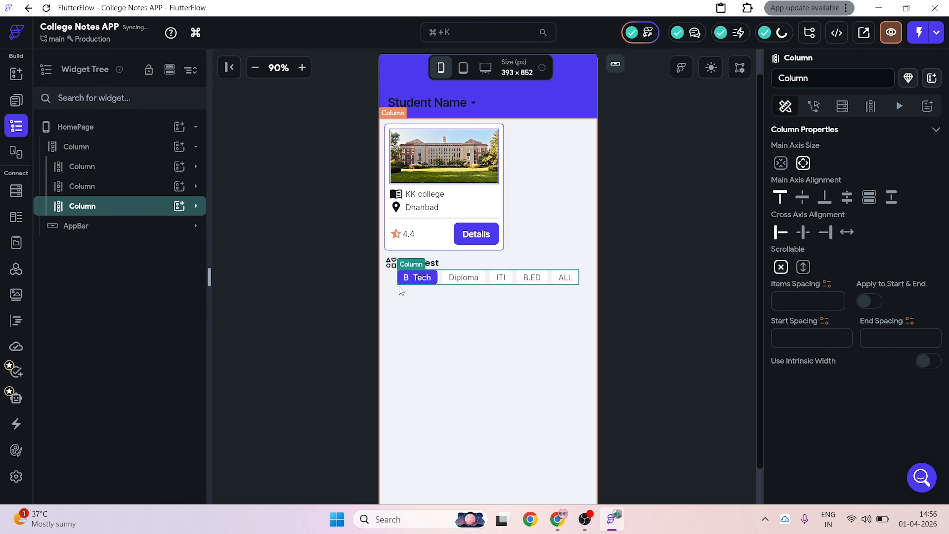
Step: Wrap the choice chips widget in a Row
left_click(195, 206)
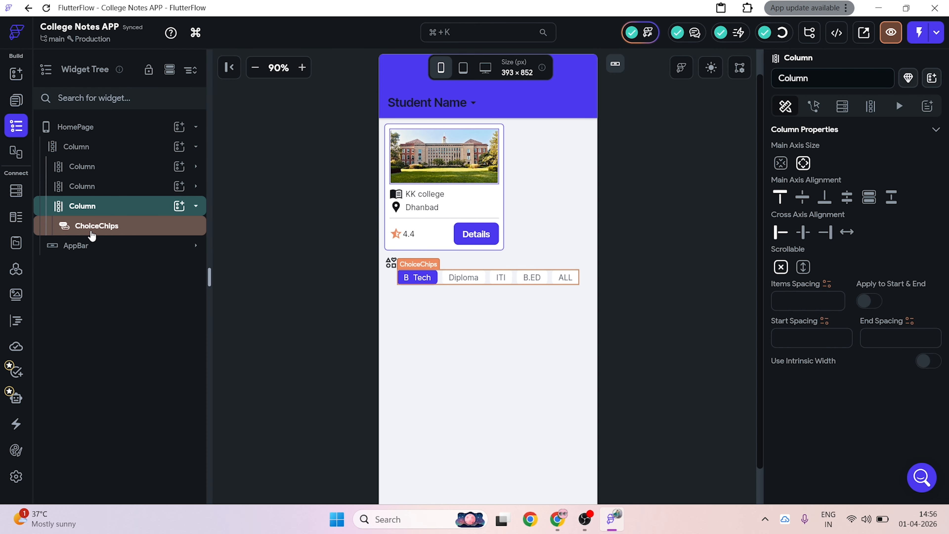
right_click(119, 234)
left_click(125, 293)
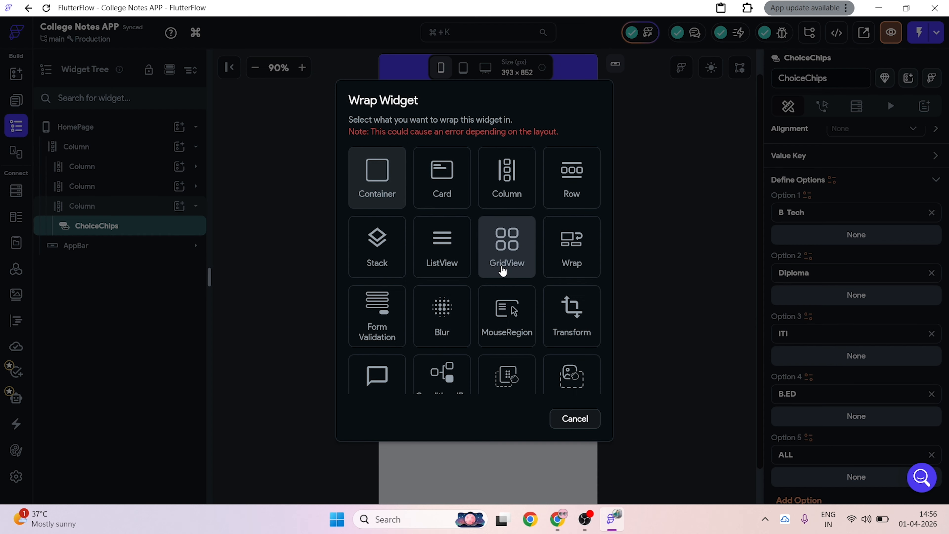
left_click(562, 199)
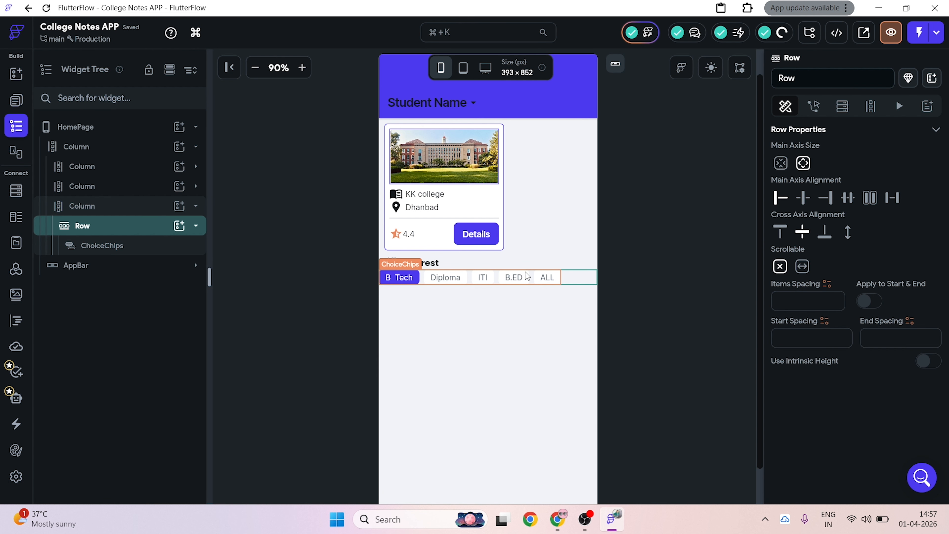
left_click(682, 314)
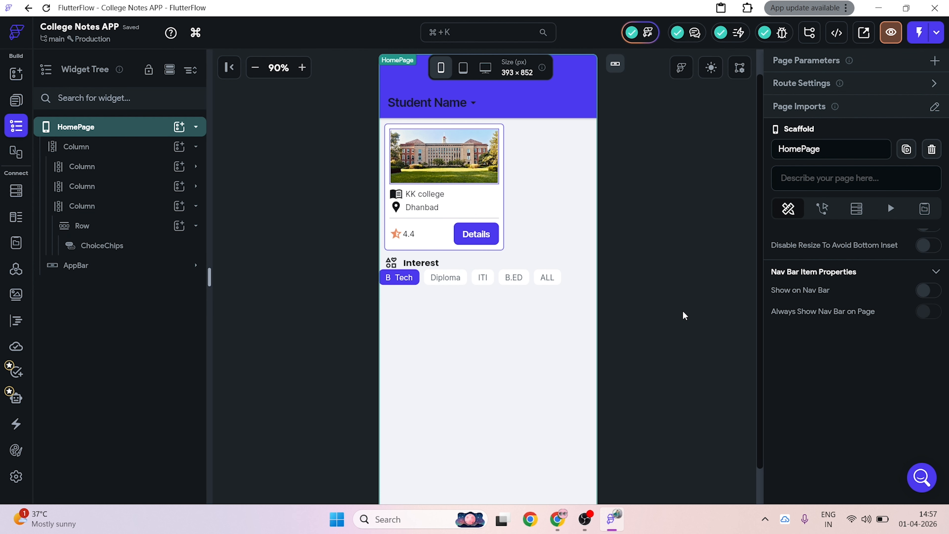
Step: Set the border color of the selected chip style to the Primary theme color
left_click(453, 276)
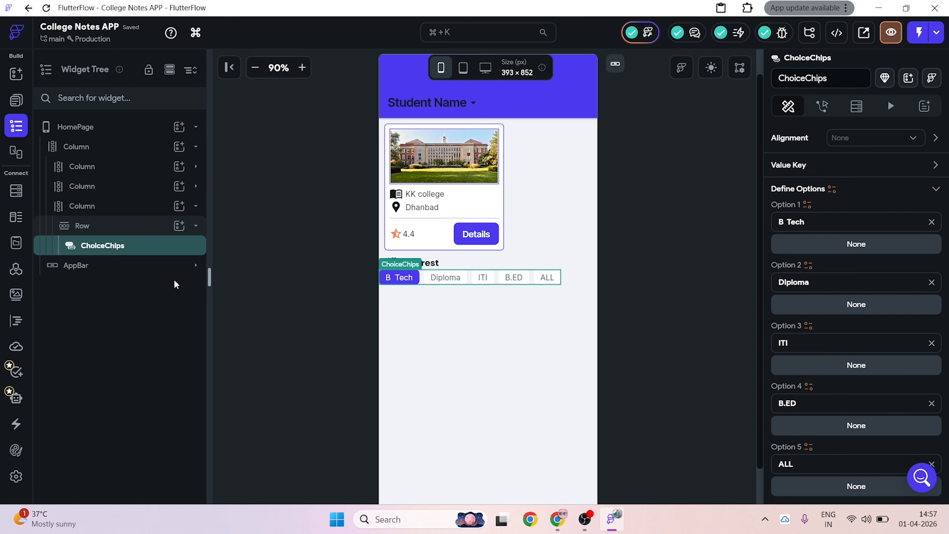
left_click(182, 261)
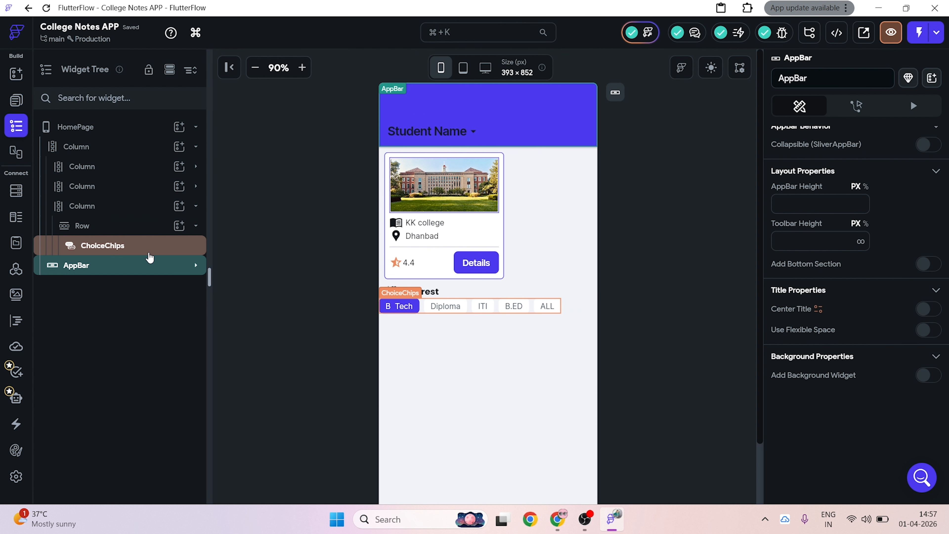
left_click(149, 251)
scroll(870, 398, "down", 10)
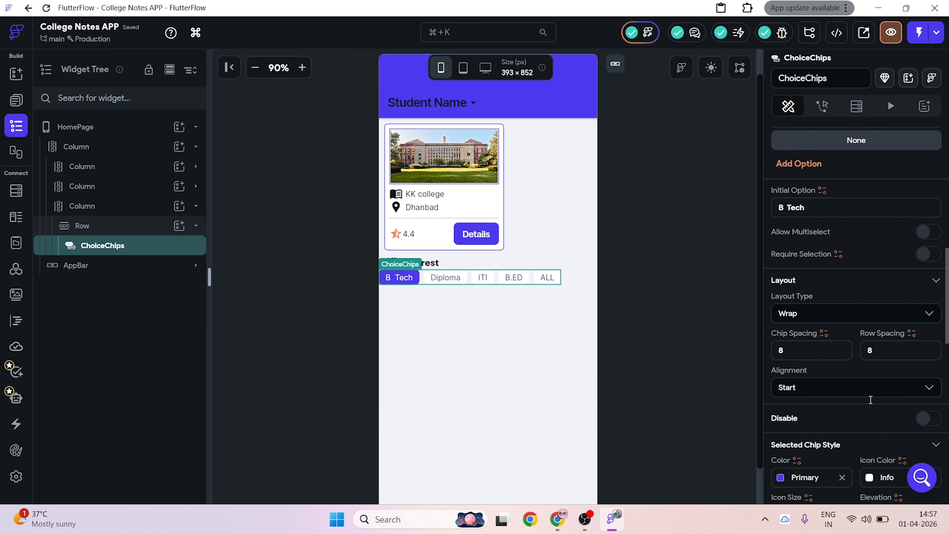
scroll(869, 399, "down", 8)
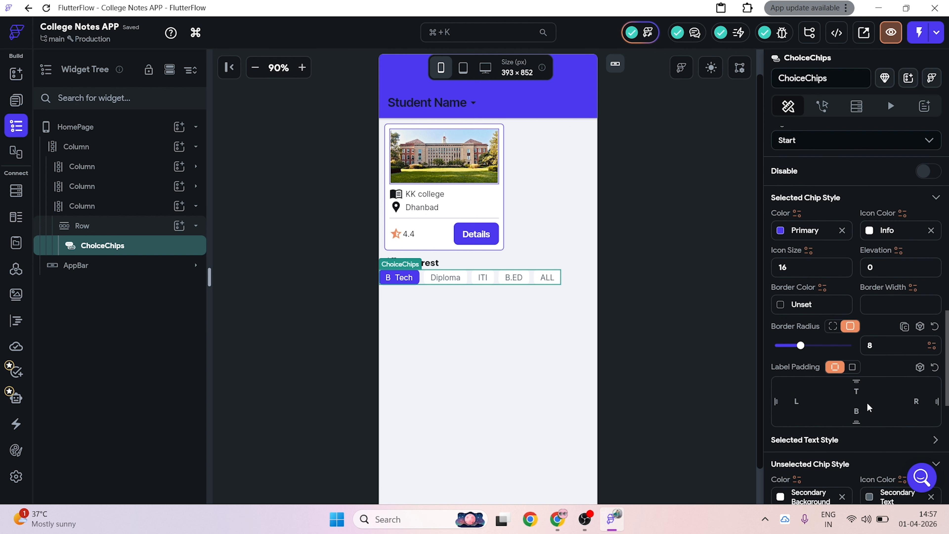
scroll(878, 409, "up", 8)
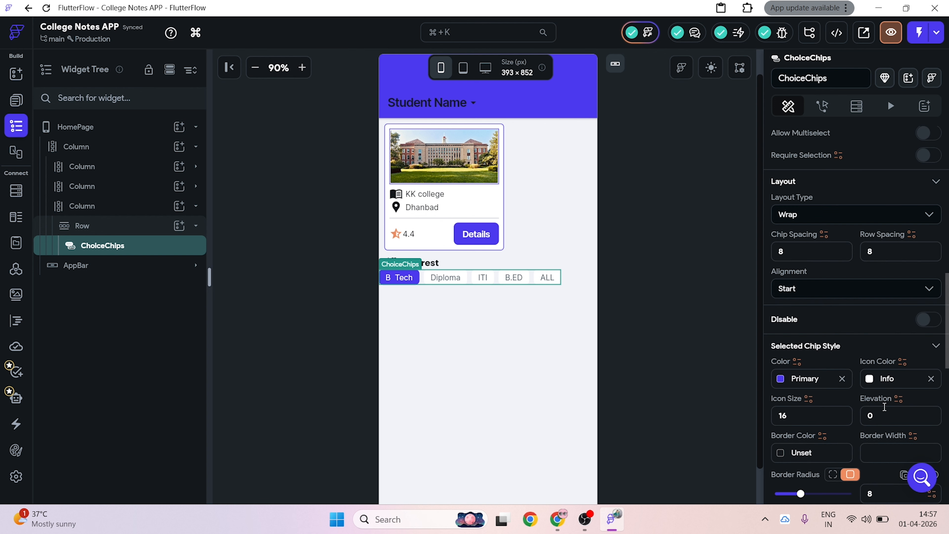
scroll(884, 407, "down", 4)
scroll(888, 413, "up", 5)
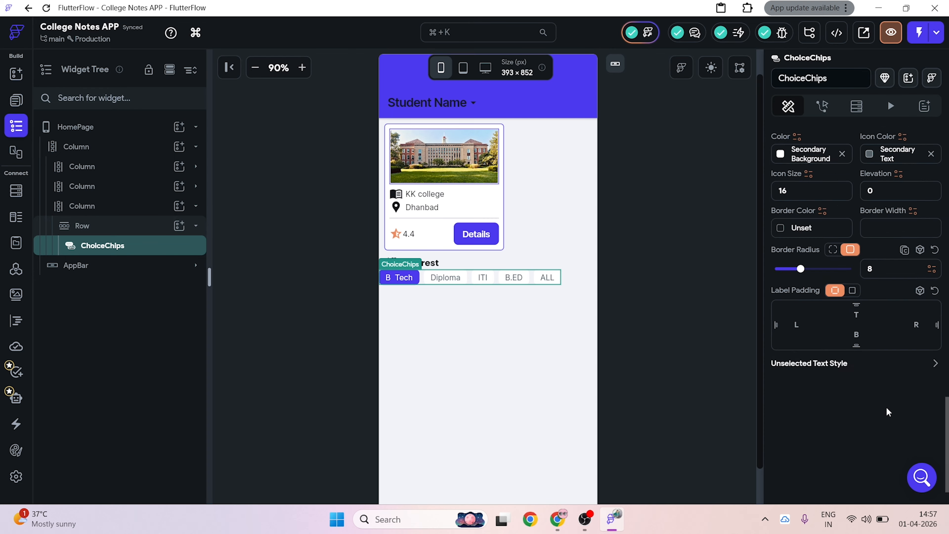
scroll(818, 357, "up", 6)
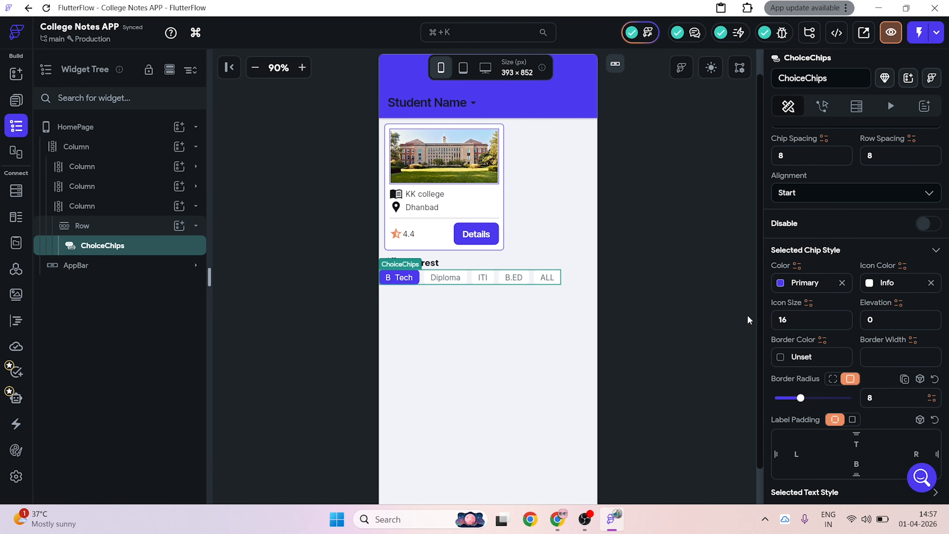
scroll(782, 310, "down", 1)
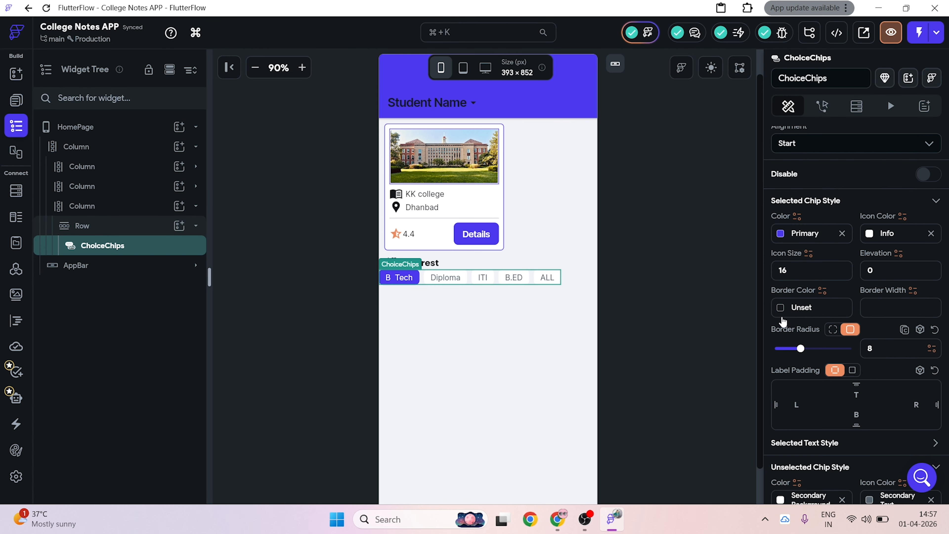
left_click(777, 312)
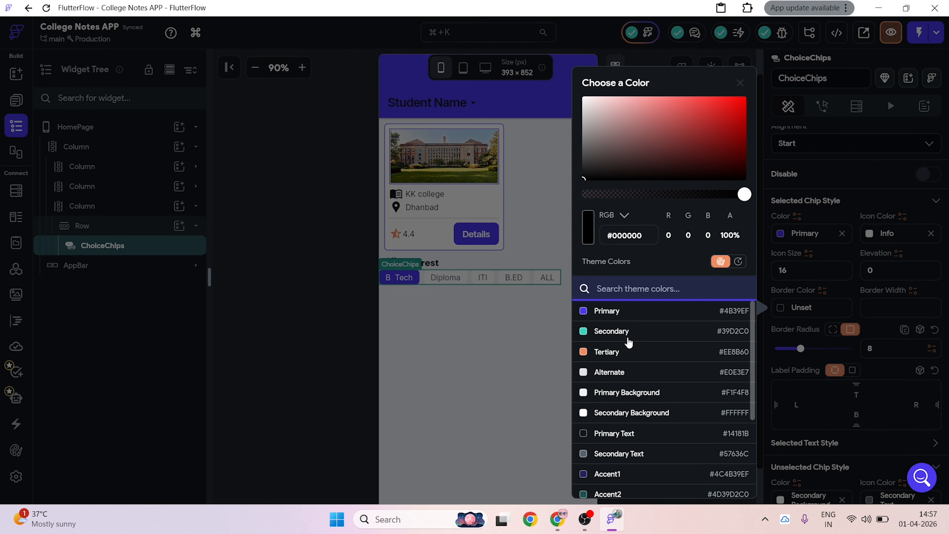
left_click(611, 312)
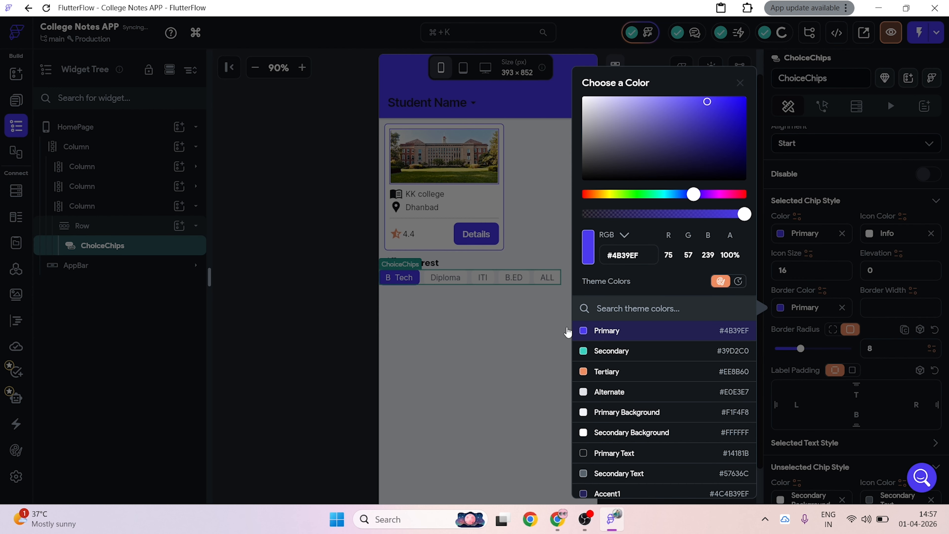
left_click(539, 335)
Step: Set the border color of the unselected chip style to the Primary theme color
scroll(887, 365, "down", 4)
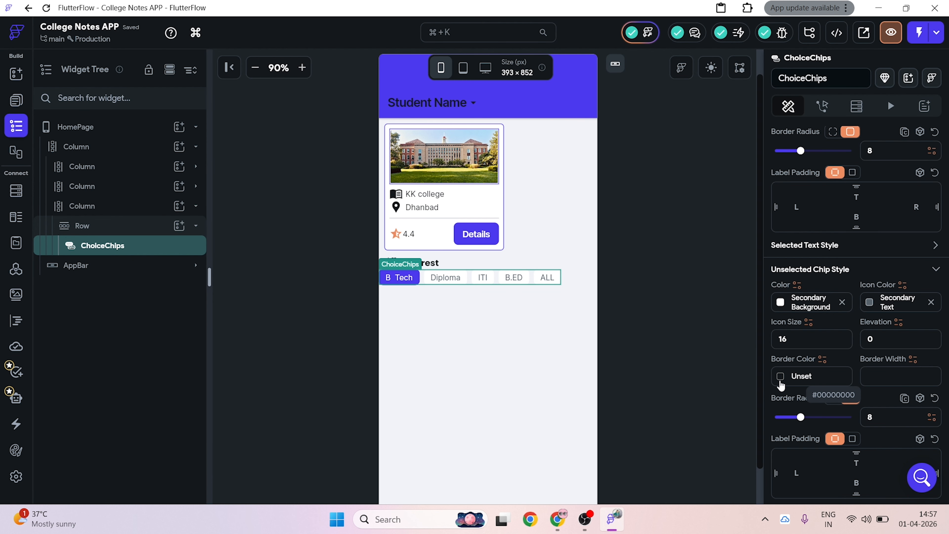
left_click(780, 382)
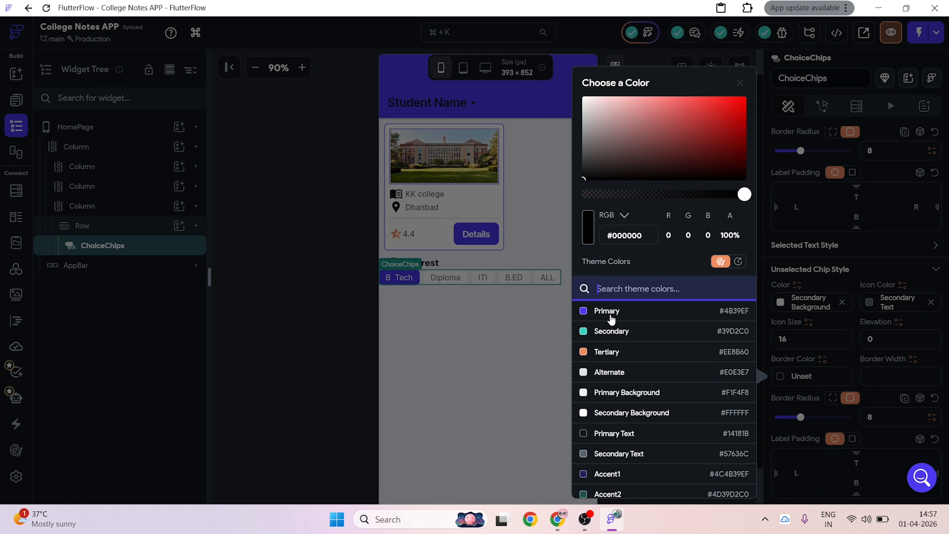
left_click(610, 315)
left_click(535, 343)
left_click(697, 330)
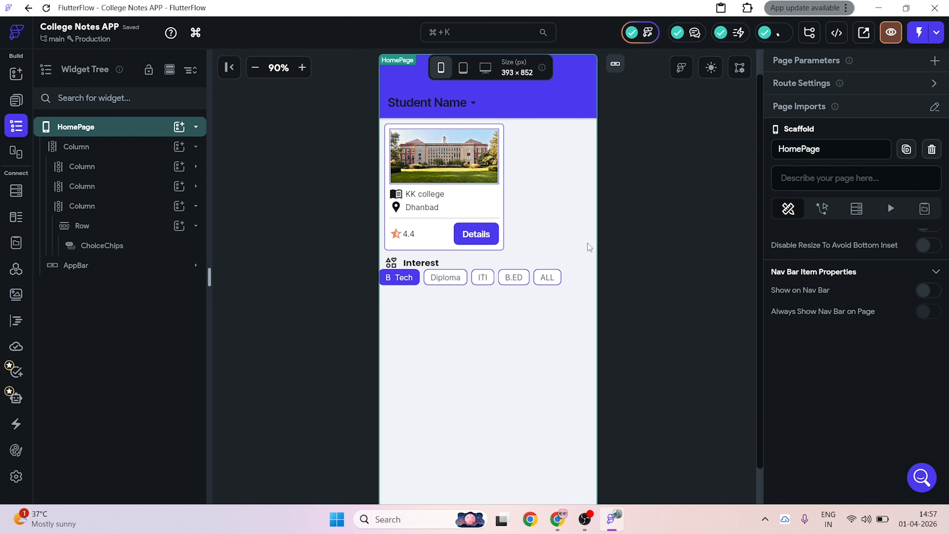
Step: Set the padding of the column containing the choice chips to 10 at the top and 10 on the left
left_click(66, 207)
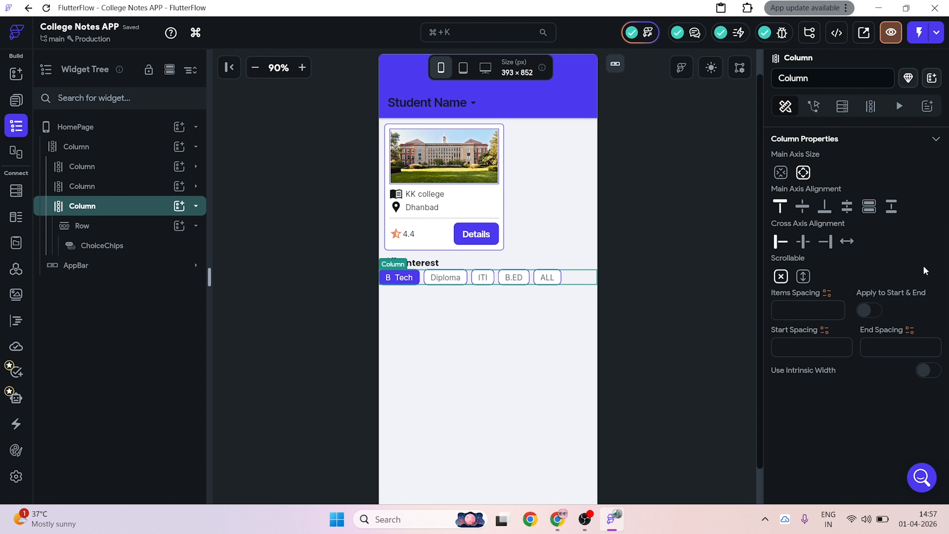
scroll(922, 269, "up", 4)
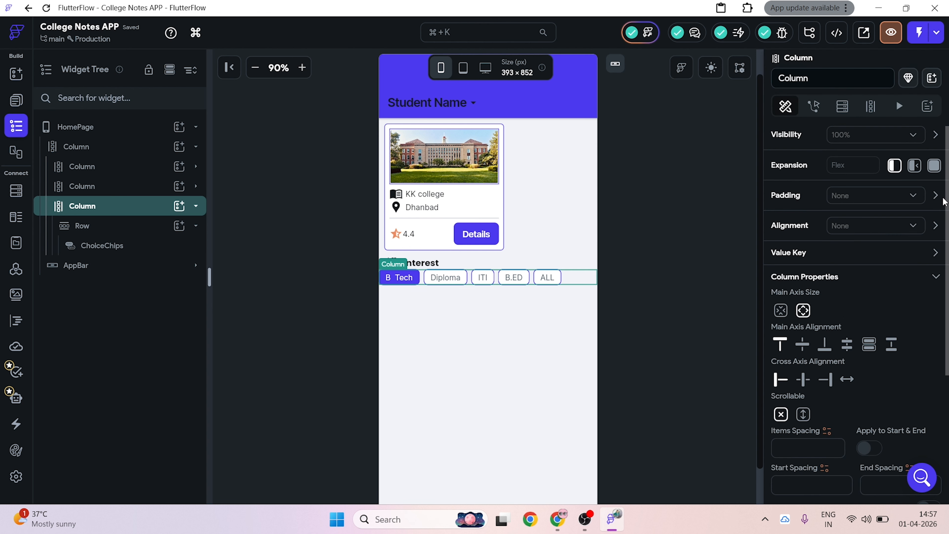
left_click(935, 195)
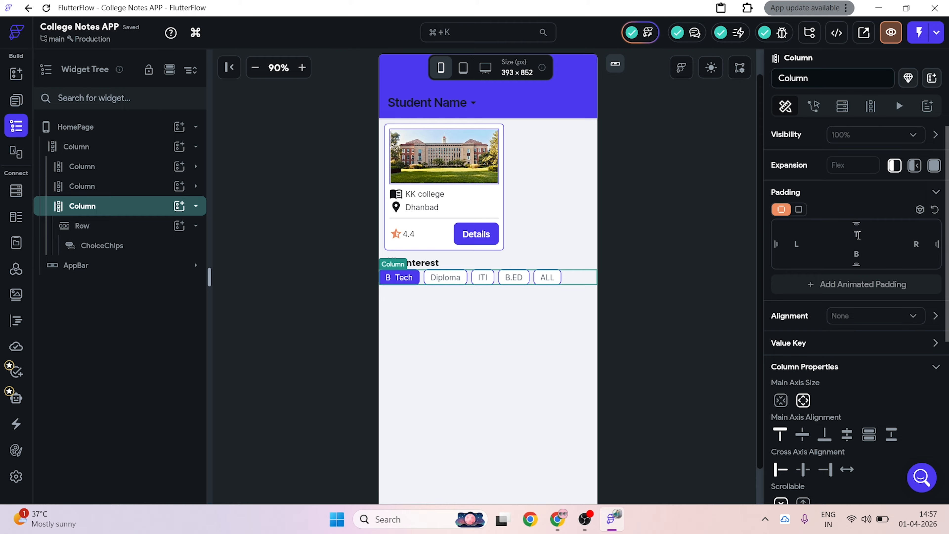
left_click(857, 235)
type("10")
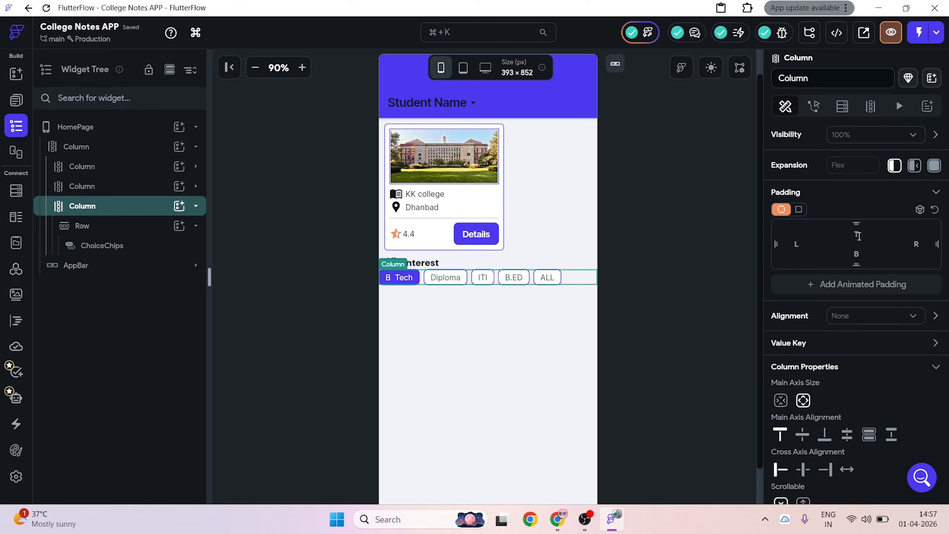
left_click(782, 241)
type("10")
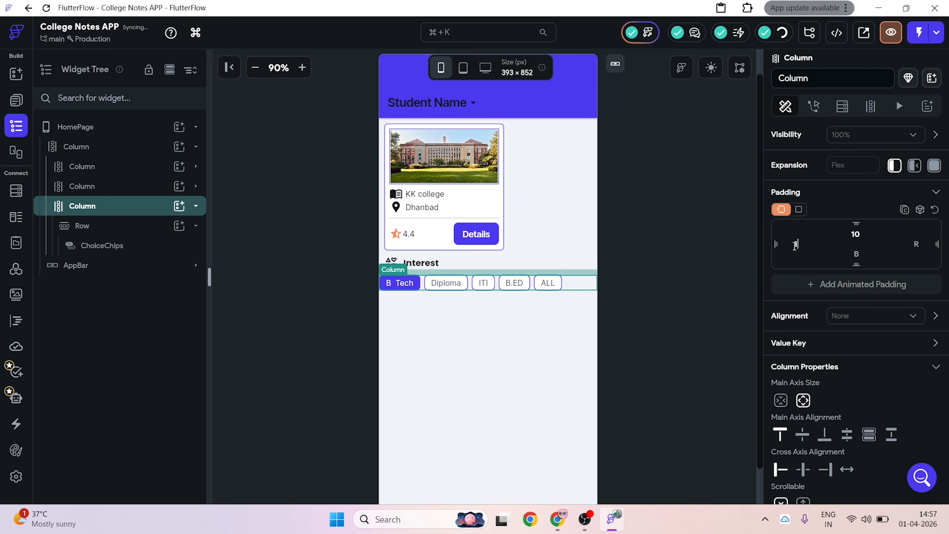
left_click(728, 309)
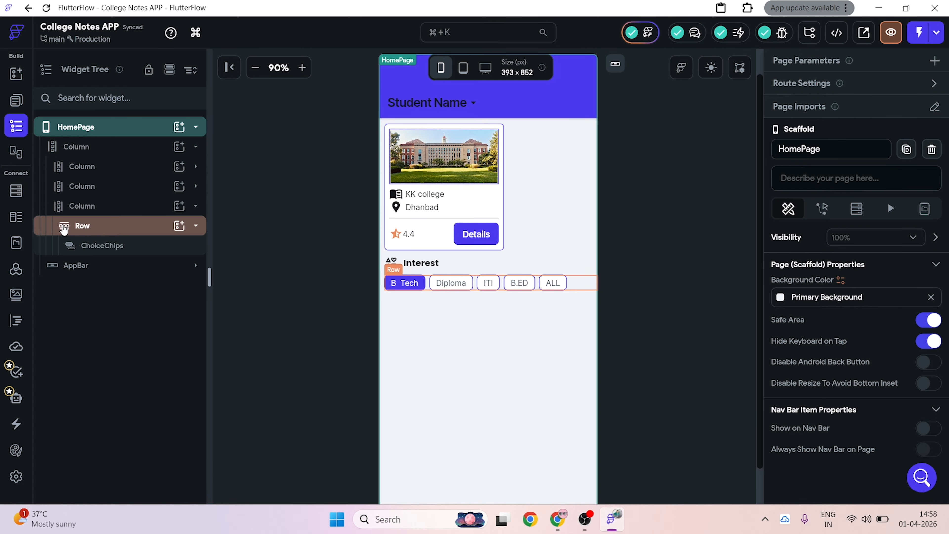
Step: Add a new Column to the page's main column, below the column with the choice chips
left_click(196, 213)
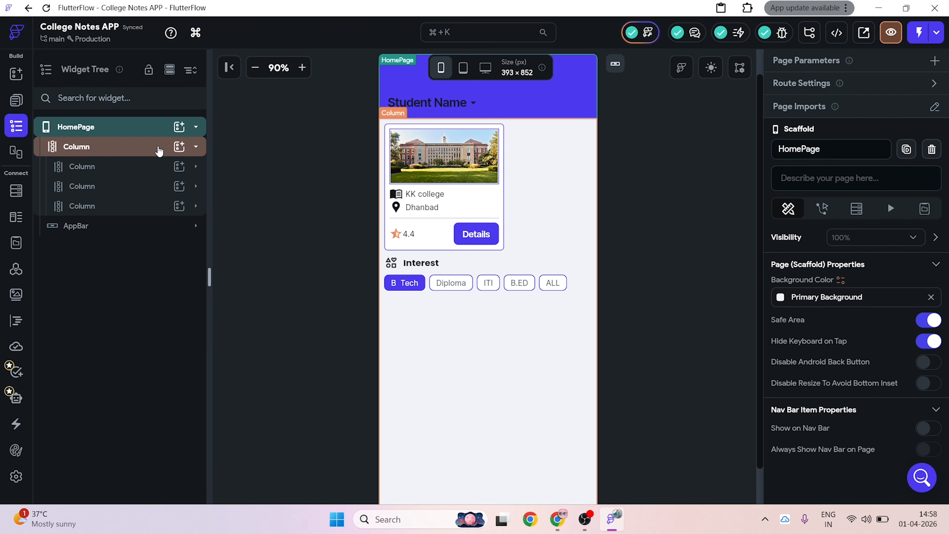
left_click(180, 147)
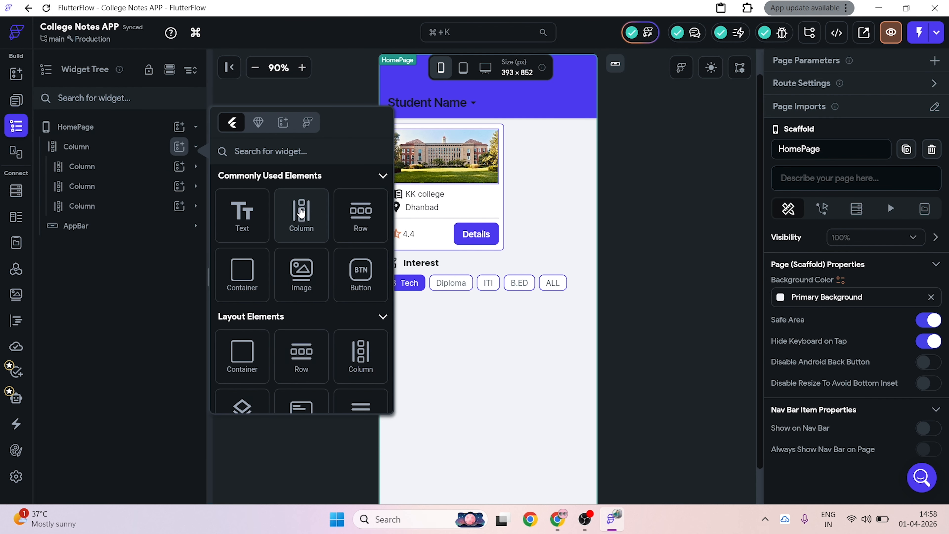
left_click(301, 211)
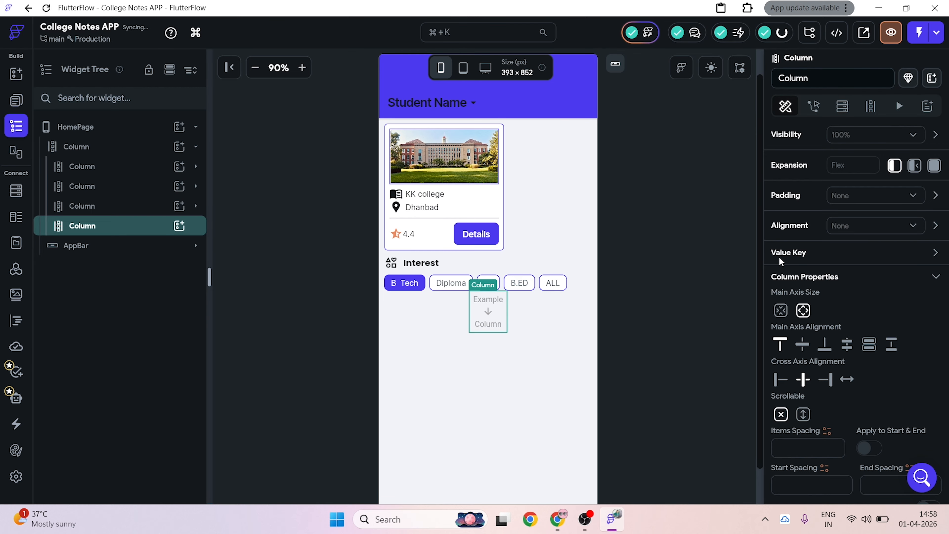
left_click(183, 227)
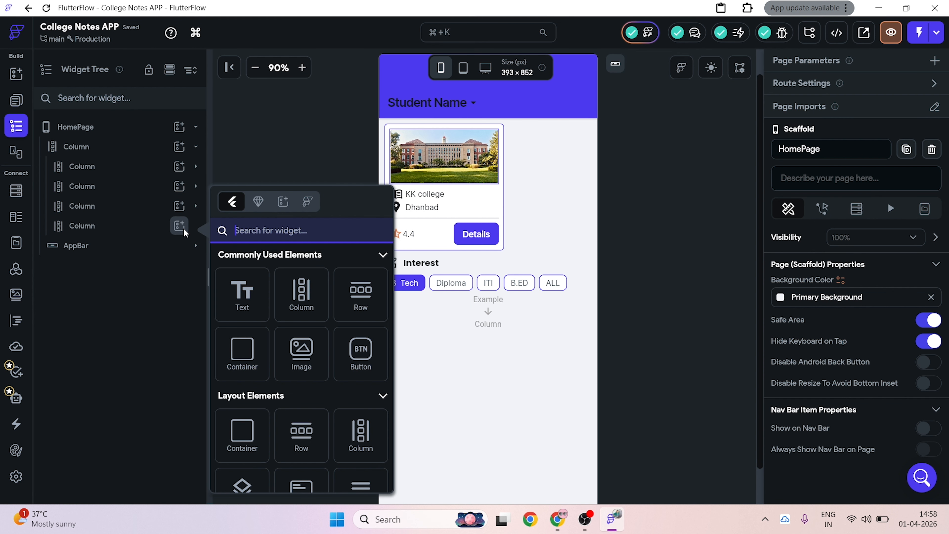
type("l")
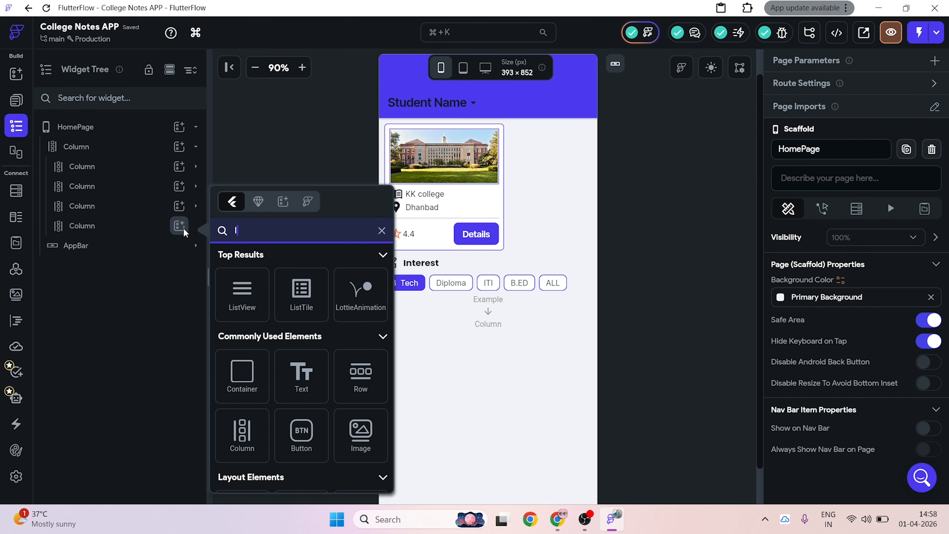
left_click(243, 295)
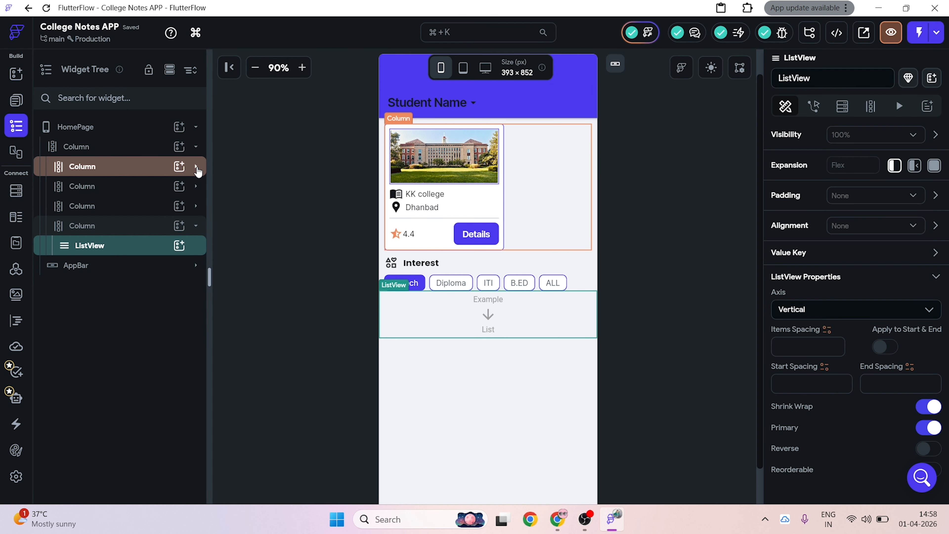
left_click(195, 167)
left_click(196, 167)
left_click(196, 167)
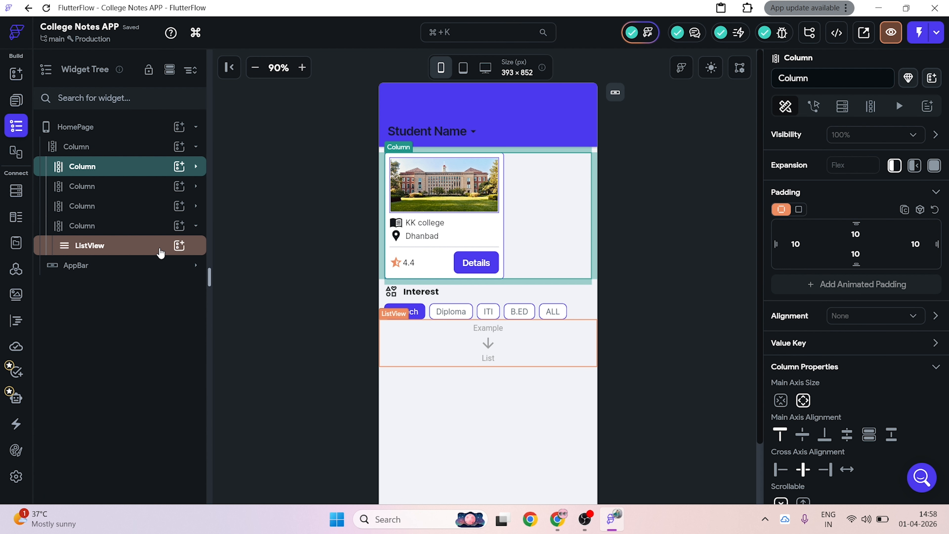
left_click(160, 253)
key("Delete")
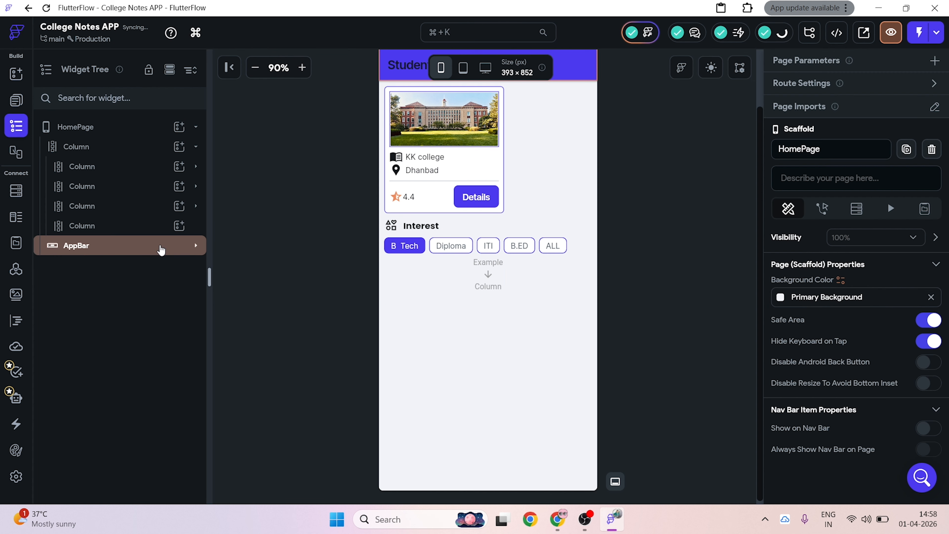
Step: Look through the available widgets and add a ListView inside the empty column below the choice chips
left_click(179, 226)
scroll(301, 374, "down", 5)
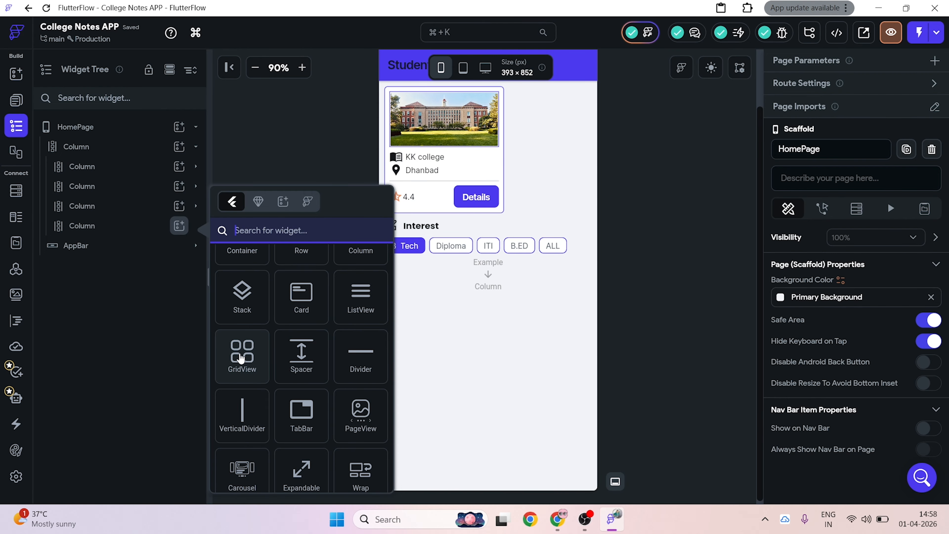
scroll(306, 372, "down", 1)
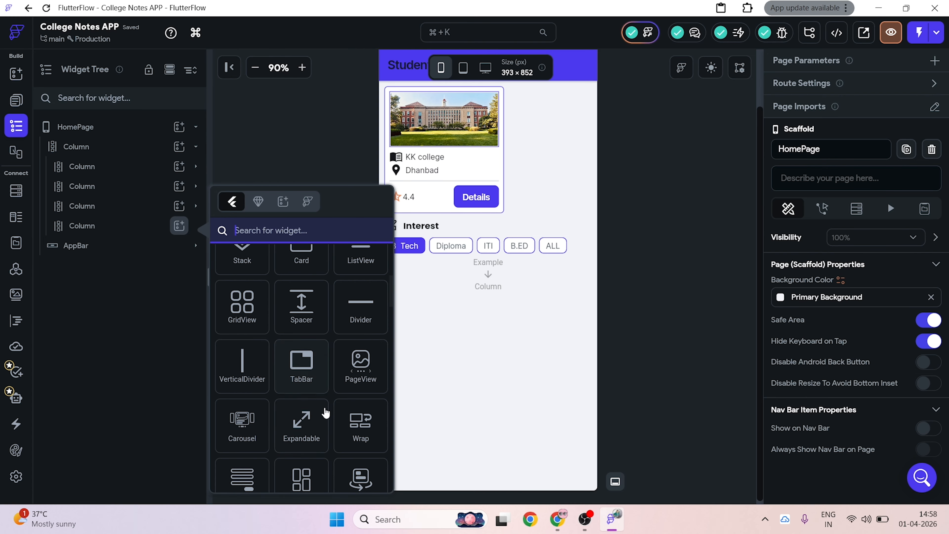
scroll(310, 380, "down", 3)
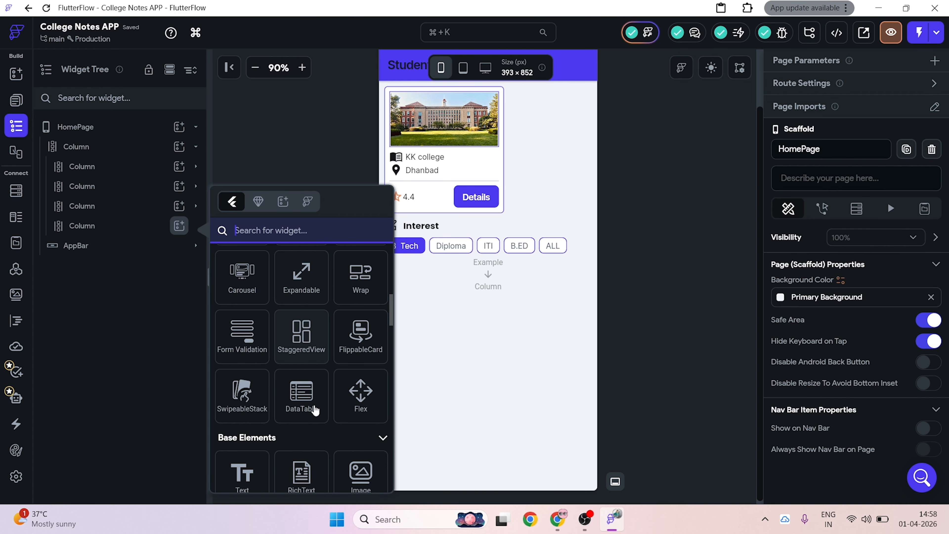
scroll(301, 433, "down", 2)
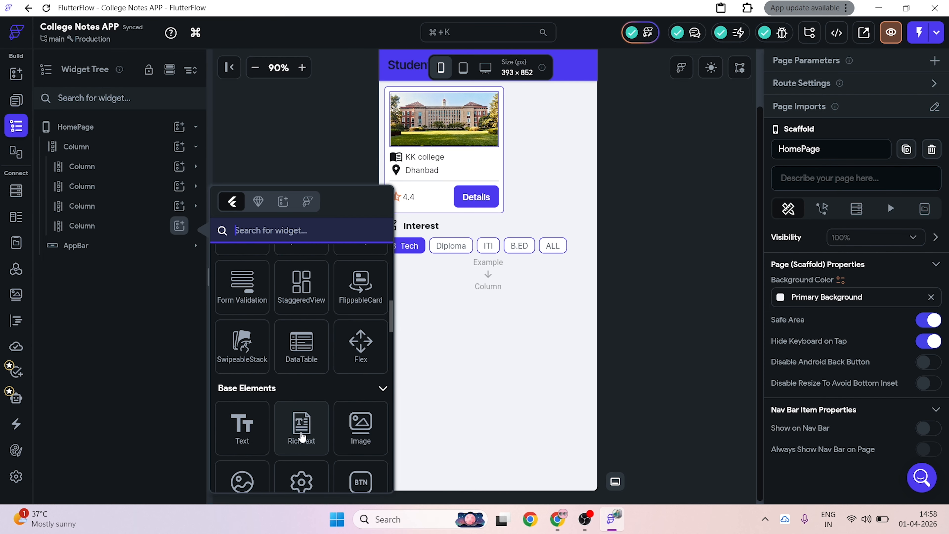
scroll(302, 436, "down", 2)
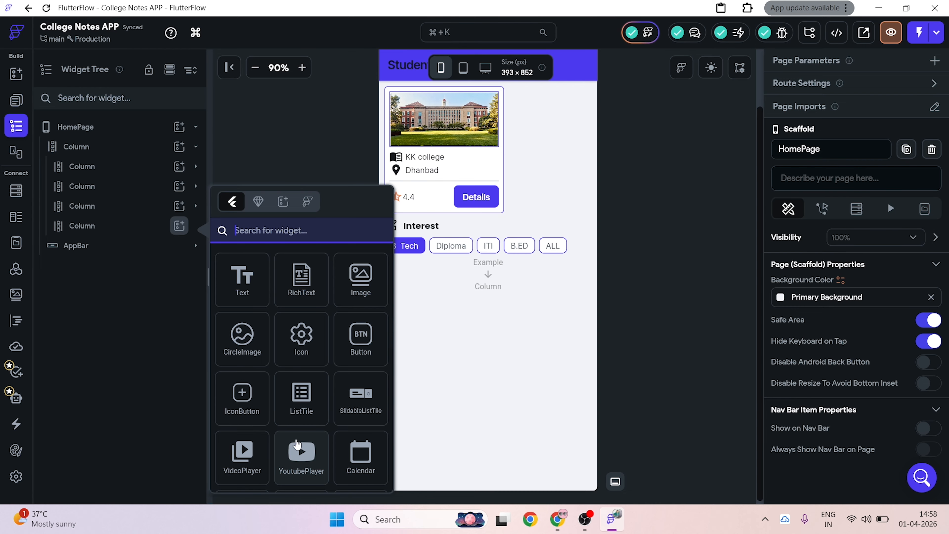
scroll(296, 444, "down", 1)
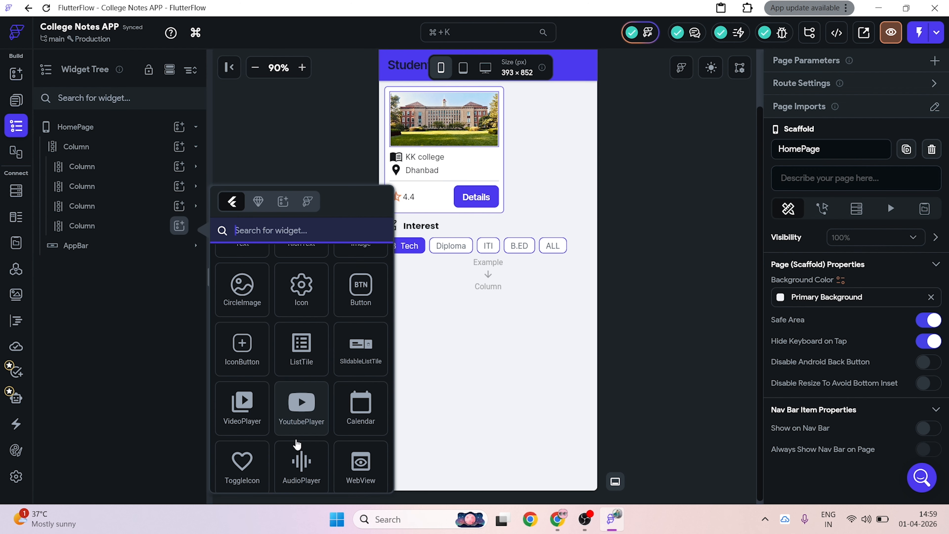
scroll(297, 445, "down", 2)
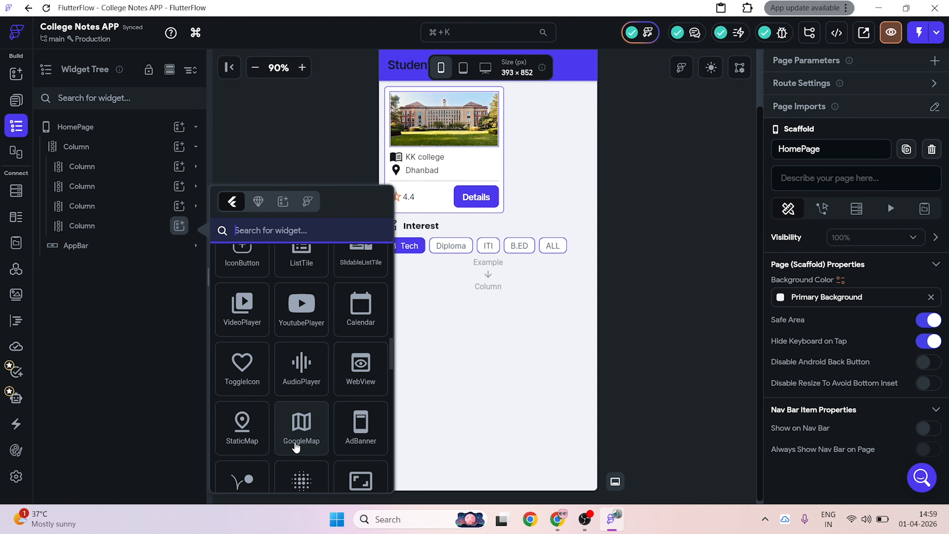
scroll(329, 407, "down", 5)
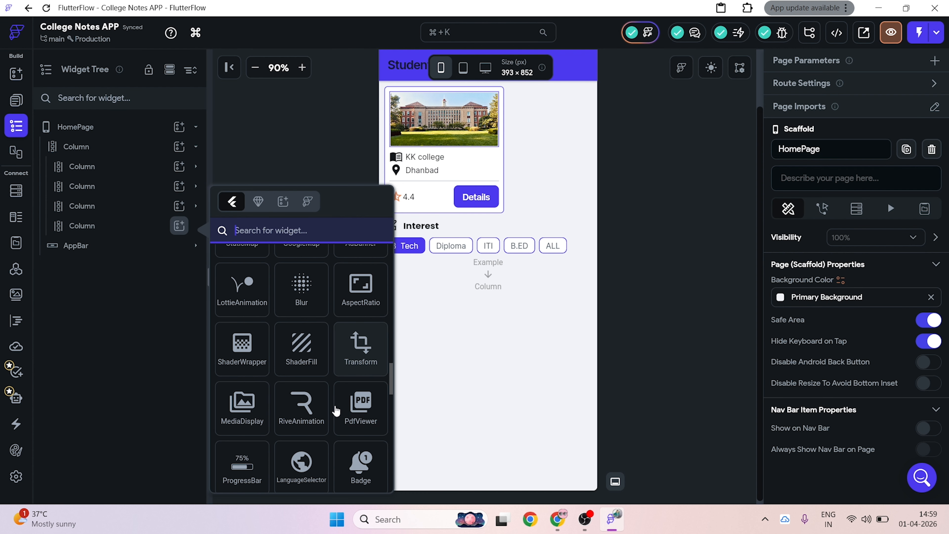
scroll(340, 407, "down", 5)
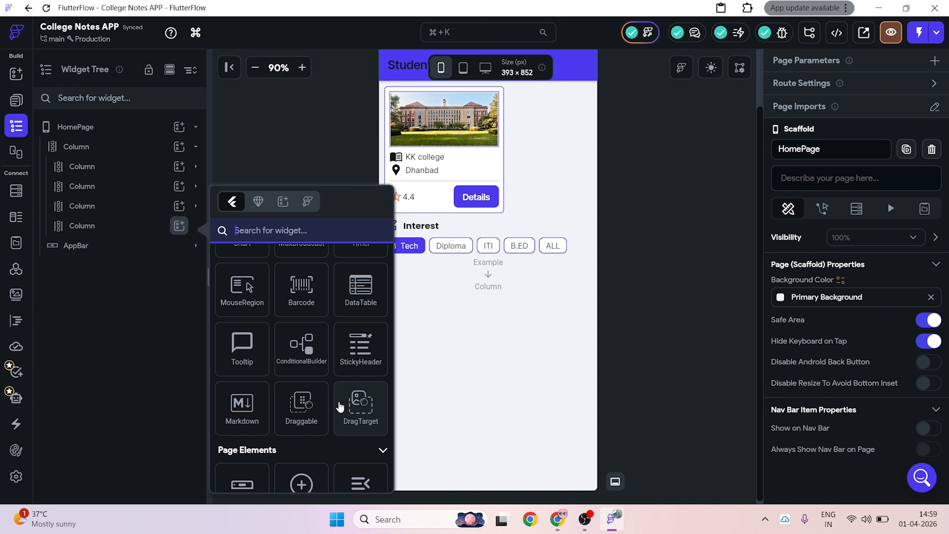
scroll(340, 406, "down", 10)
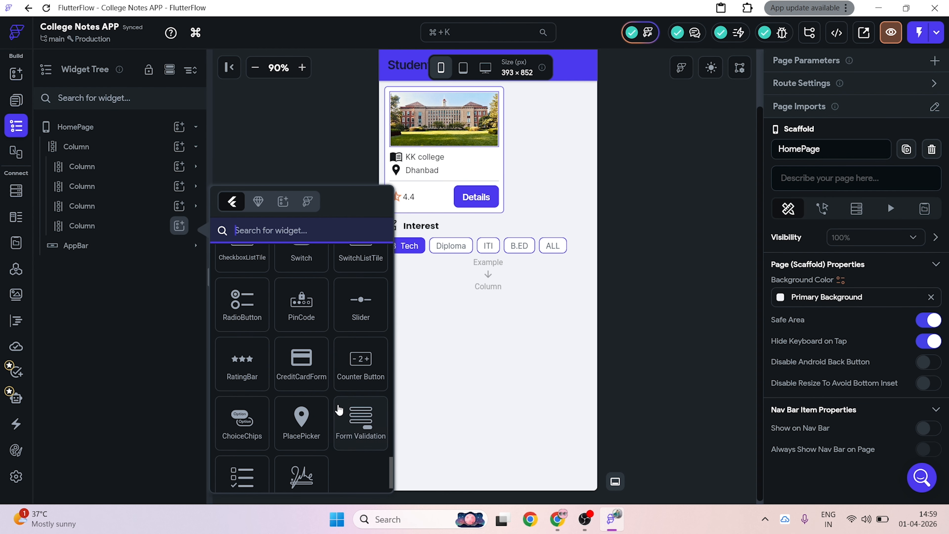
scroll(327, 403, "down", 1)
scroll(317, 430, "up", 2)
scroll(316, 430, "up", 6)
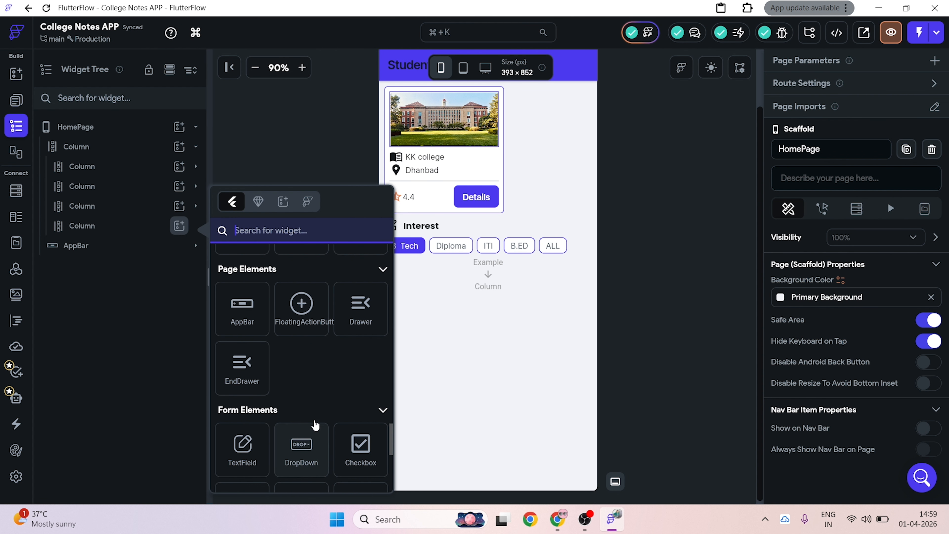
scroll(318, 440, "up", 5)
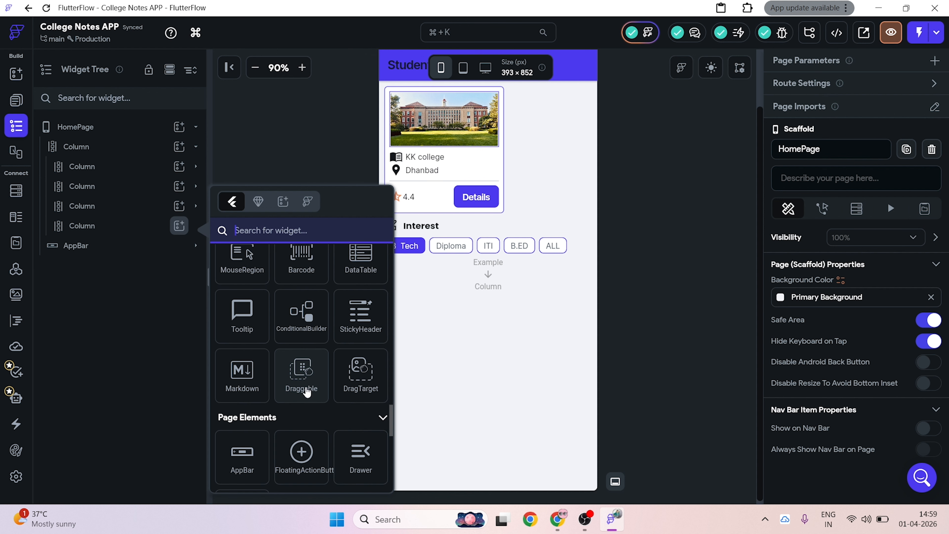
scroll(302, 385, "up", 6)
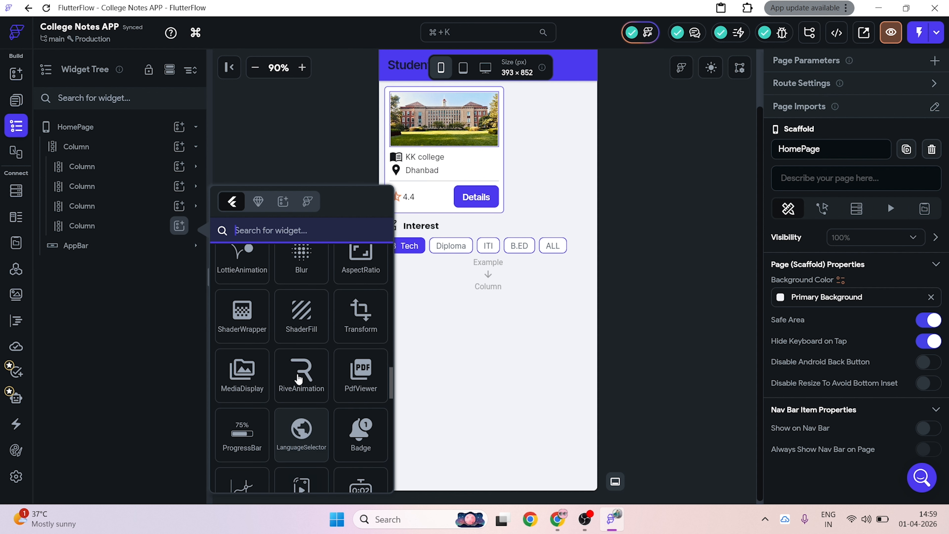
scroll(298, 378, "up", 7)
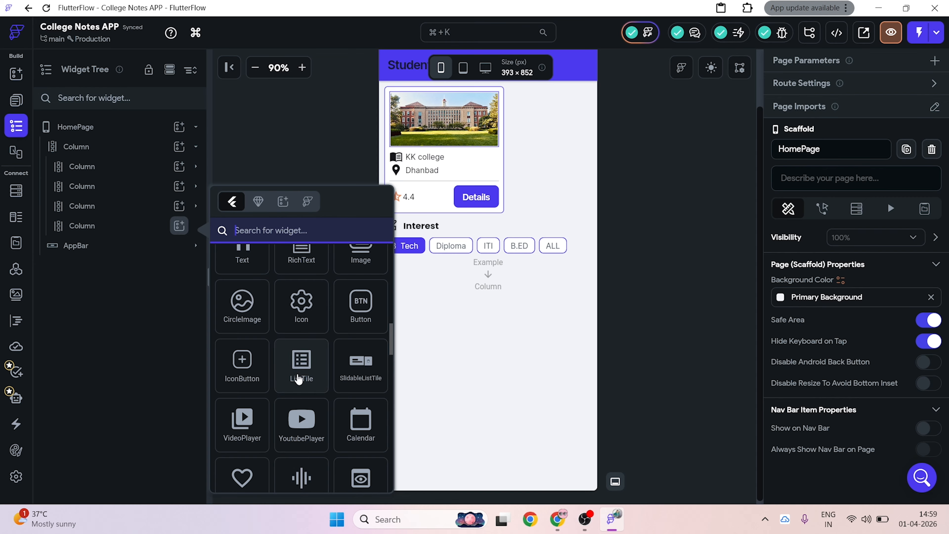
scroll(299, 378, "up", 3)
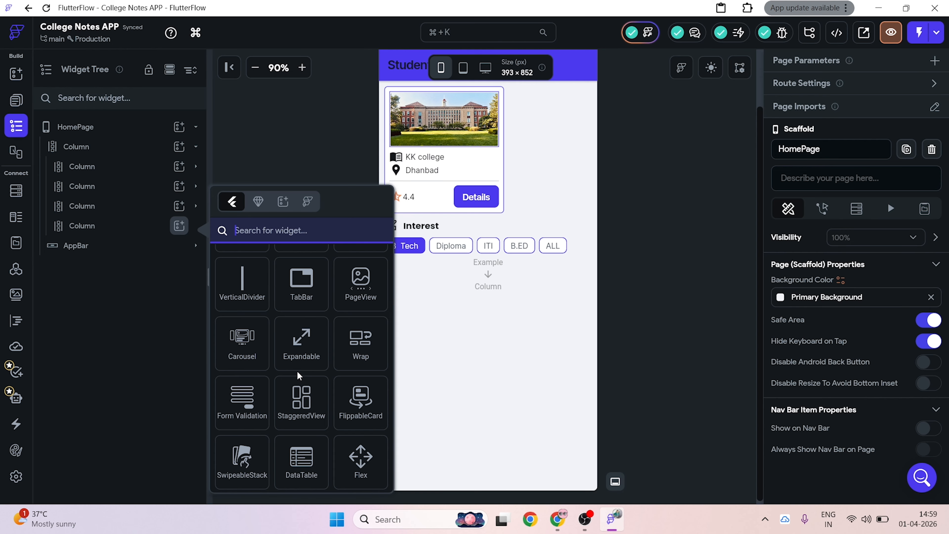
scroll(296, 371, "up", 1)
scroll(298, 376, "up", 2)
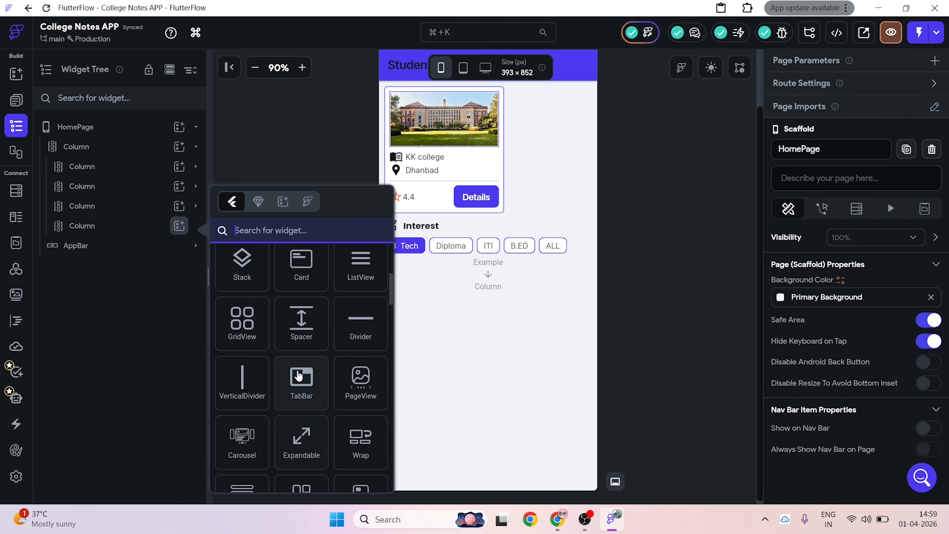
scroll(303, 379, "up", 1)
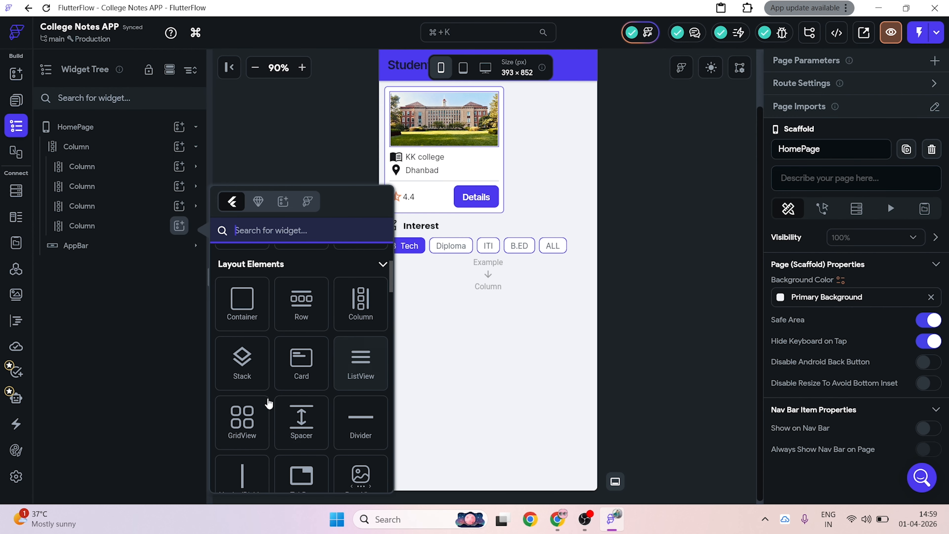
scroll(246, 425, "up", 3)
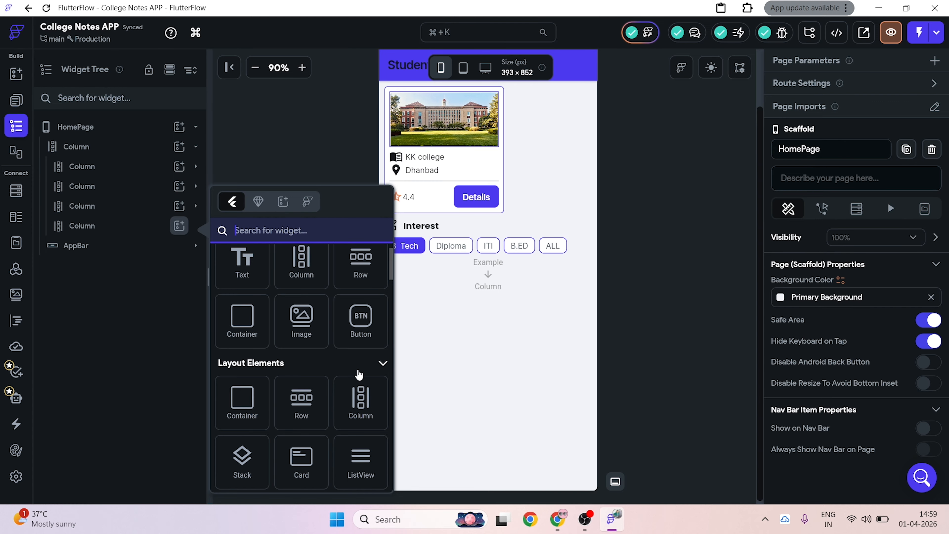
scroll(351, 375, "down", 3)
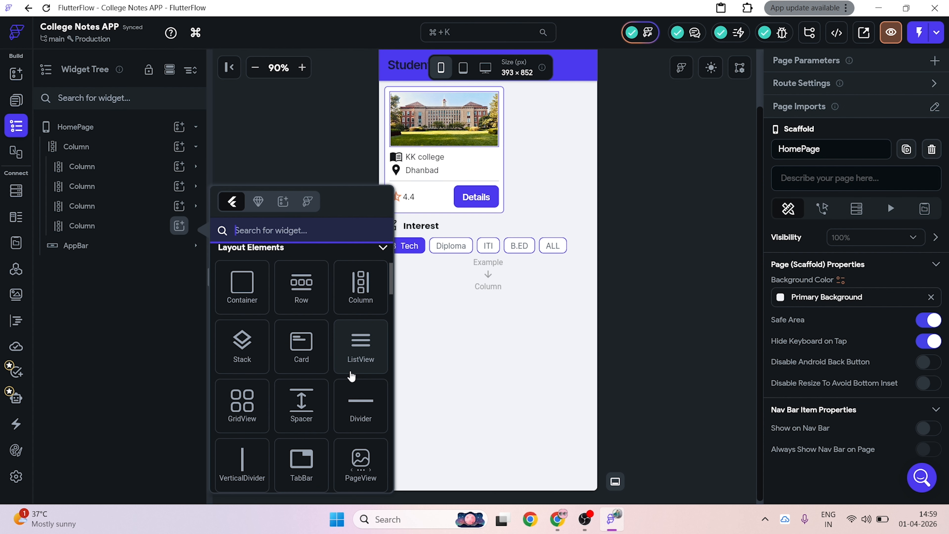
left_click(355, 368)
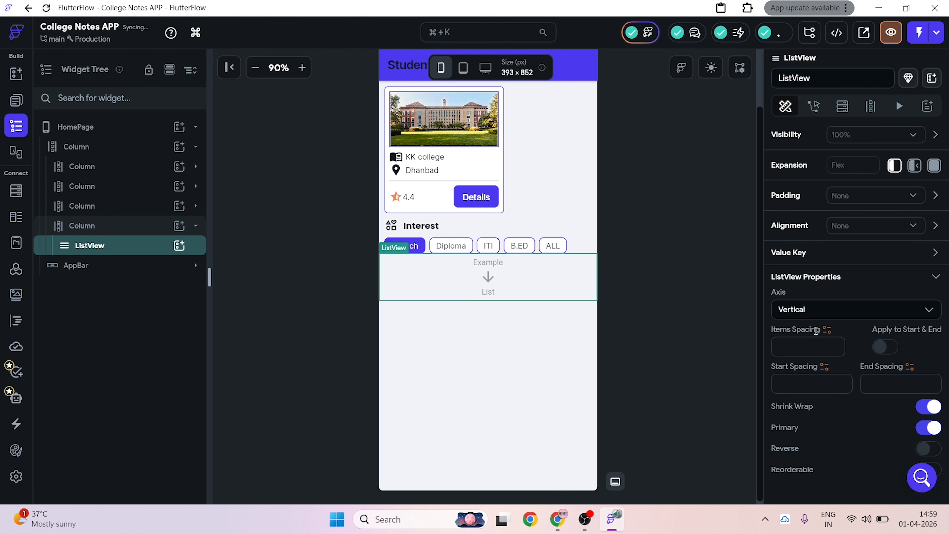
Step: Try to change the axis of the ListView below the choice chips
left_click(833, 310)
left_click(817, 358)
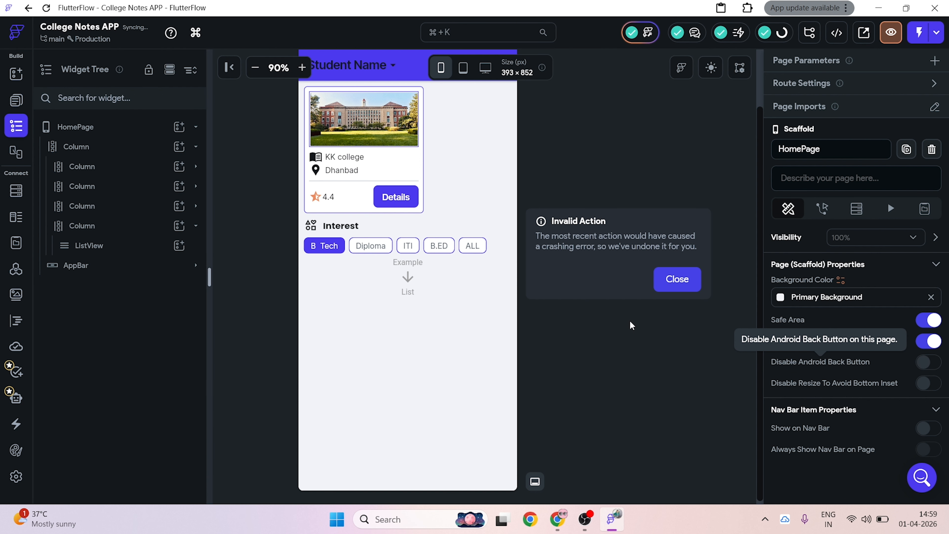
Step: Make the column below the choice chips scrollable
left_click(679, 278)
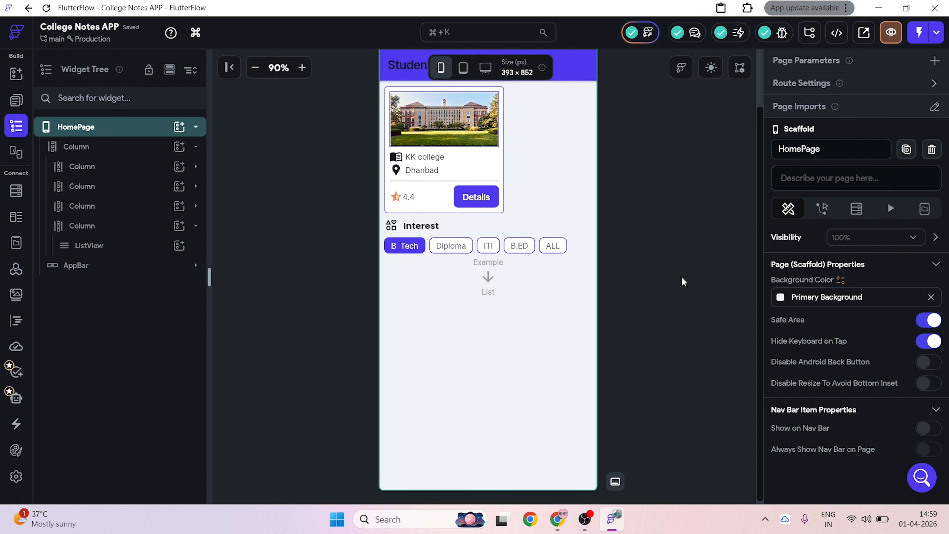
left_click(132, 249)
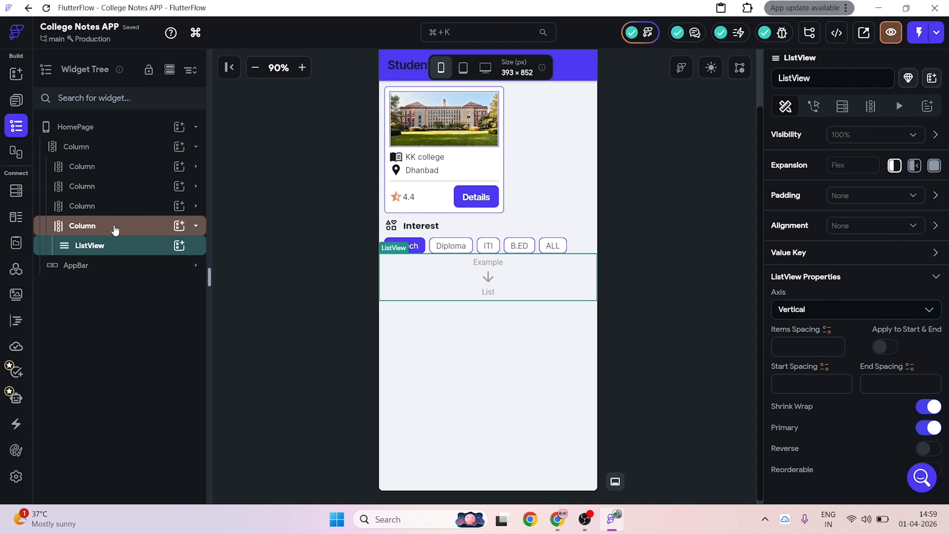
left_click(115, 228)
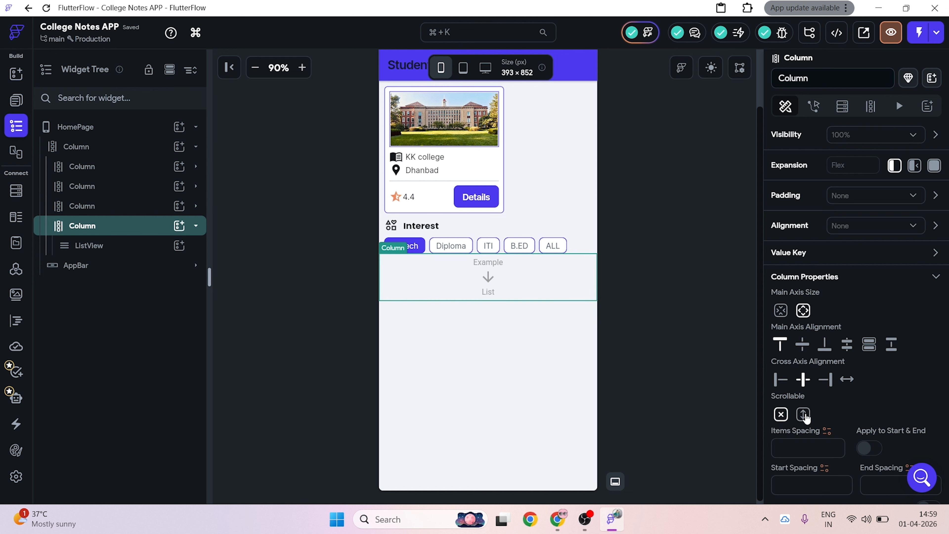
left_click(802, 414)
Step: Try to set the axis of the ListView inside the scrollable column to Horizontal
left_click(157, 247)
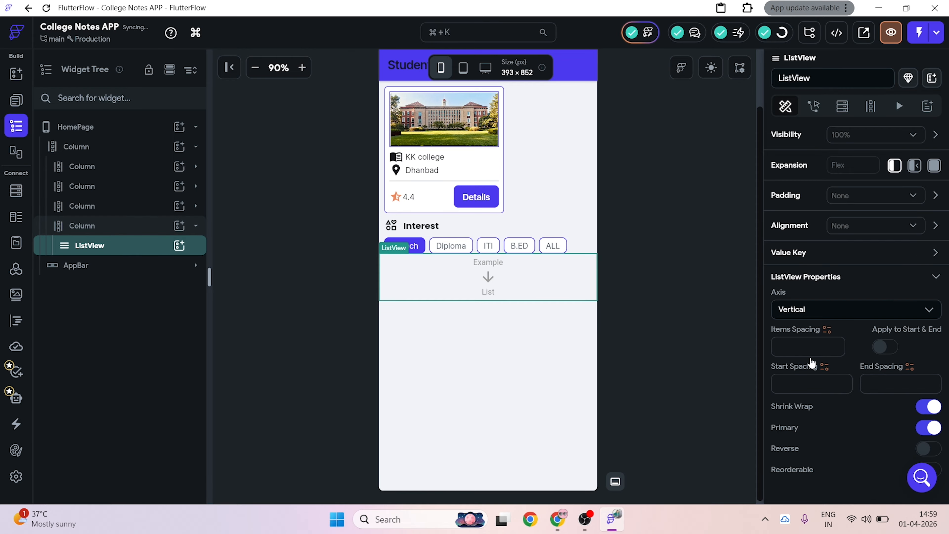
left_click(870, 312)
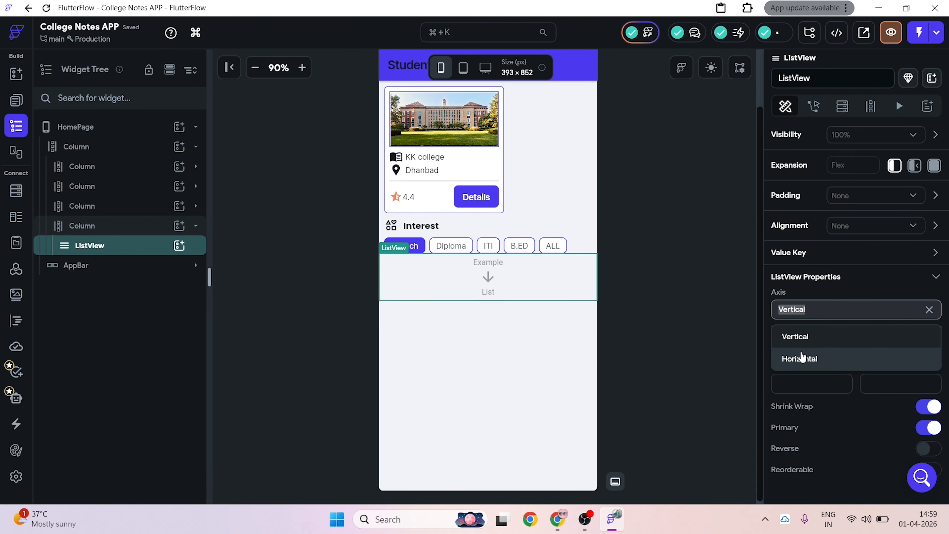
left_click(802, 358)
left_click(664, 287)
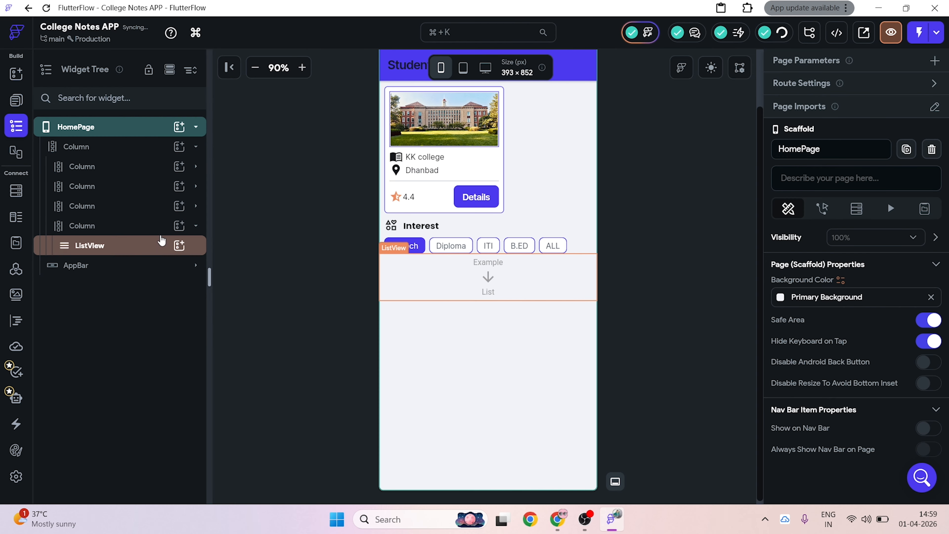
Step: Try to remove the column around the ListView and set the ListView's axis to Horizontal, and undo the removal
left_click(113, 232)
right_click(114, 233)
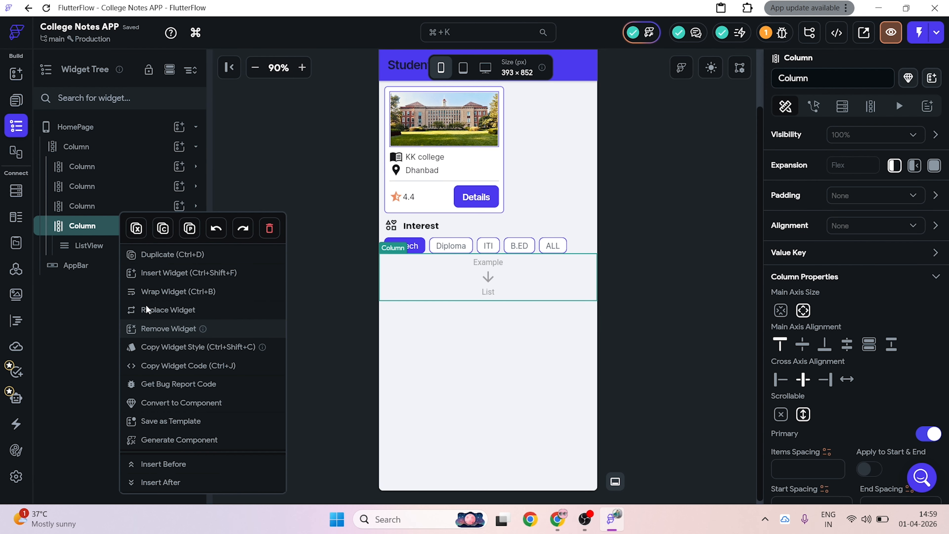
left_click(158, 328)
left_click(100, 228)
left_click(818, 316)
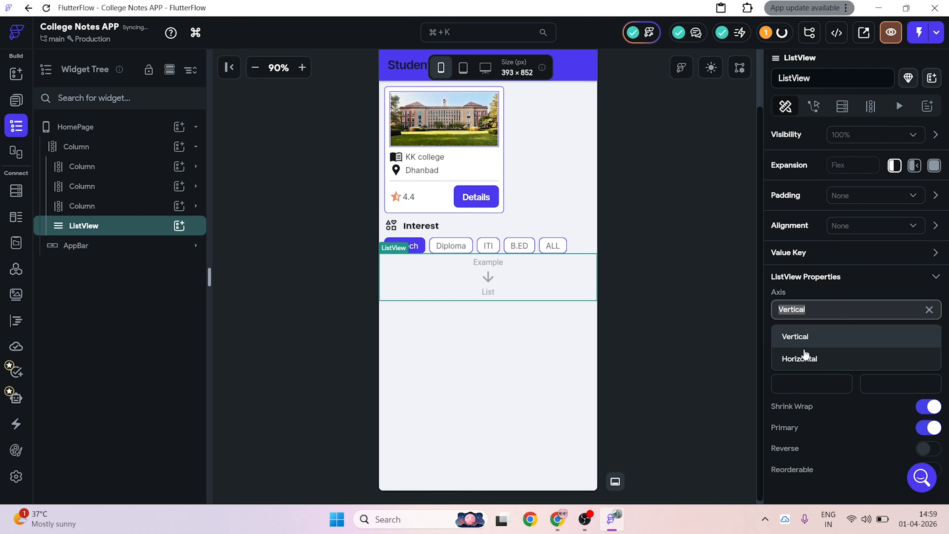
left_click(803, 355)
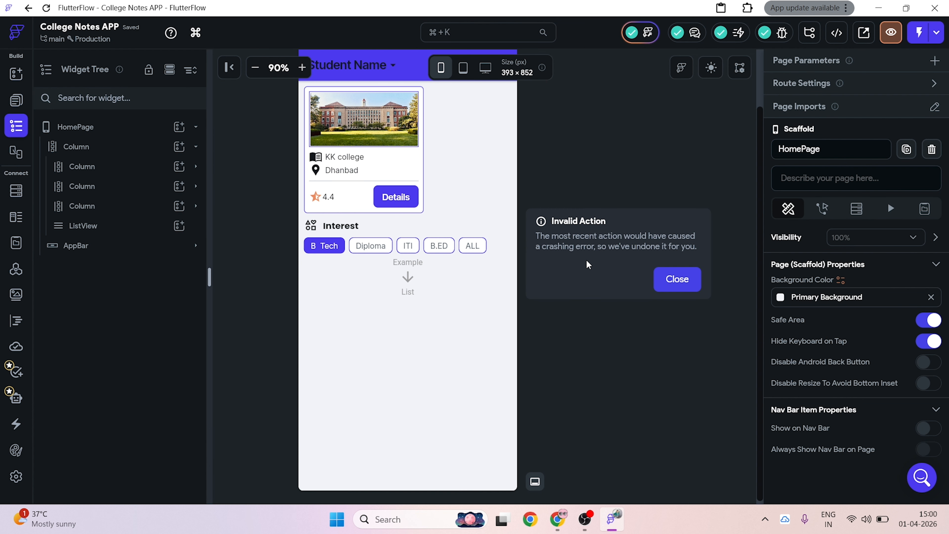
left_click(686, 284)
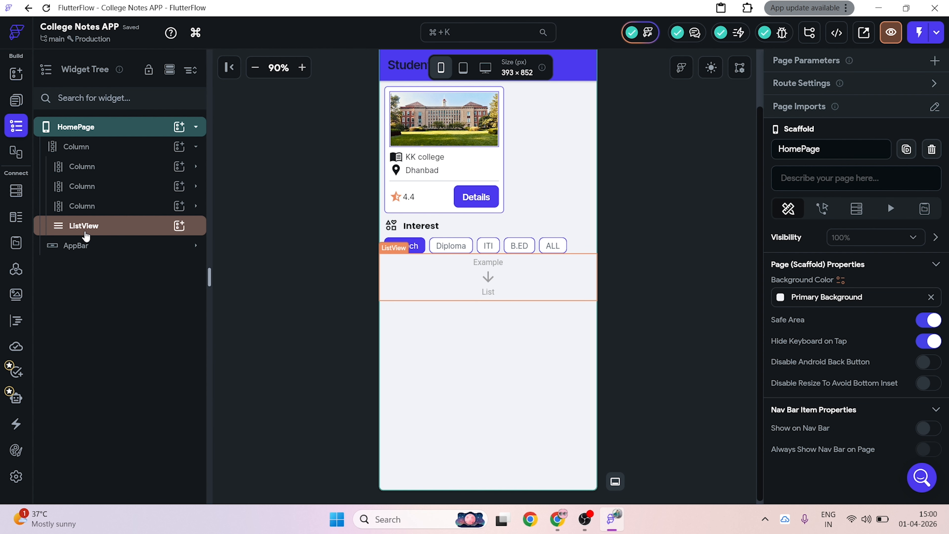
key("ctrl+z")
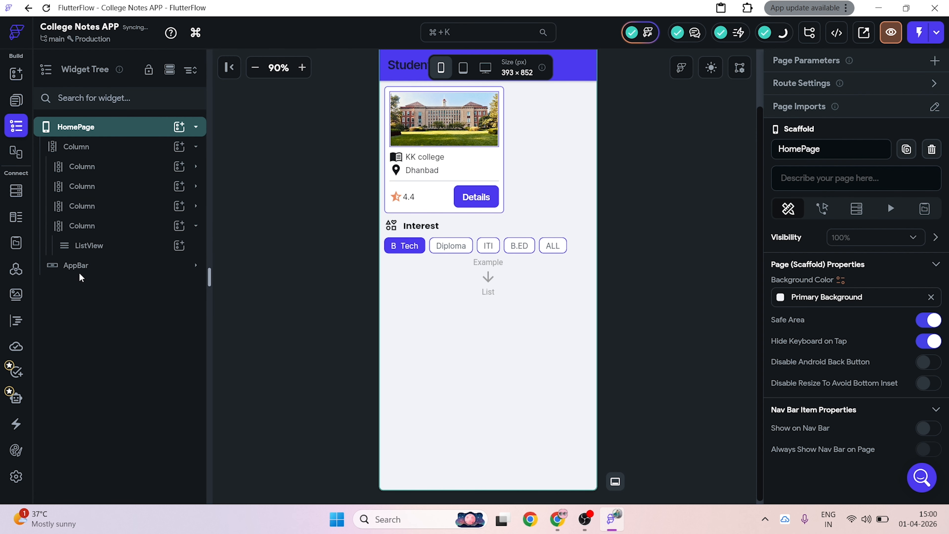
left_click(15, 76)
scroll(116, 258, "down", 3)
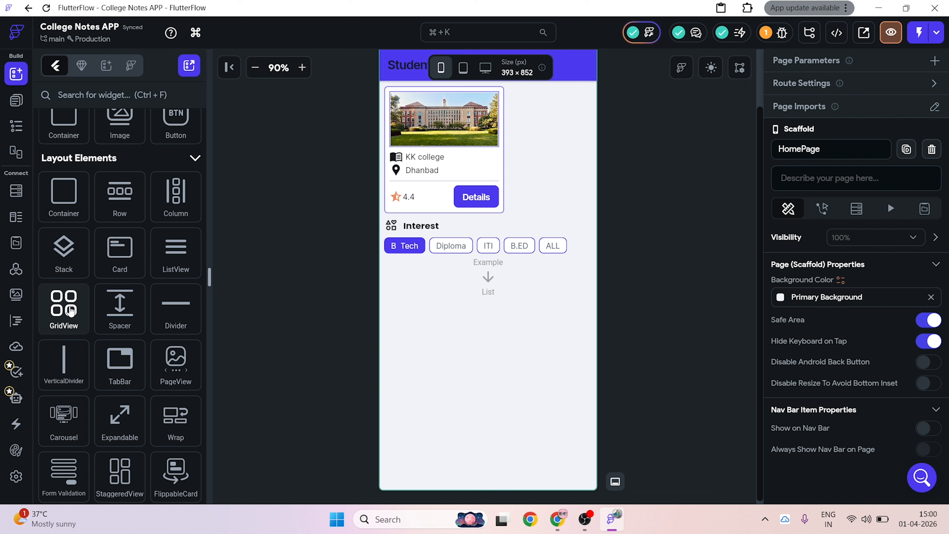
scroll(71, 374, "down", 4)
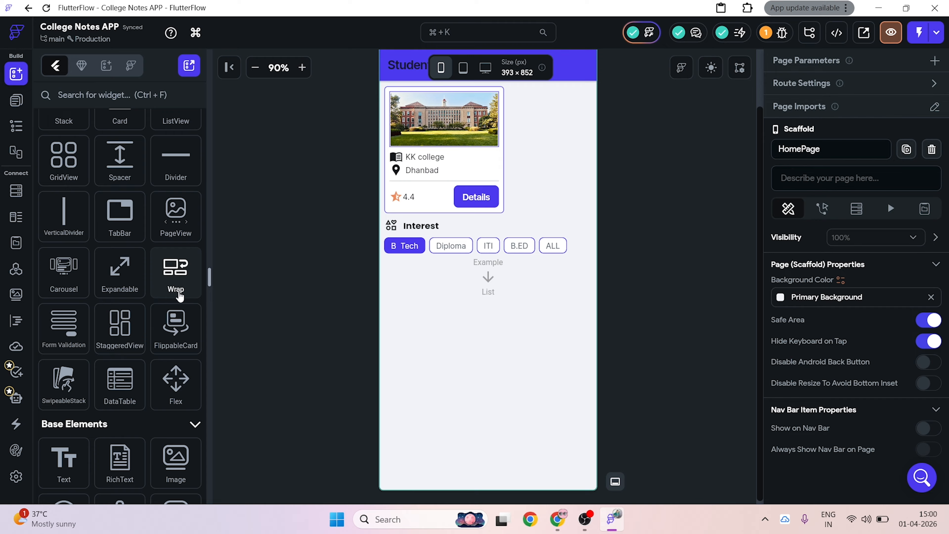
scroll(176, 318, "up", 5)
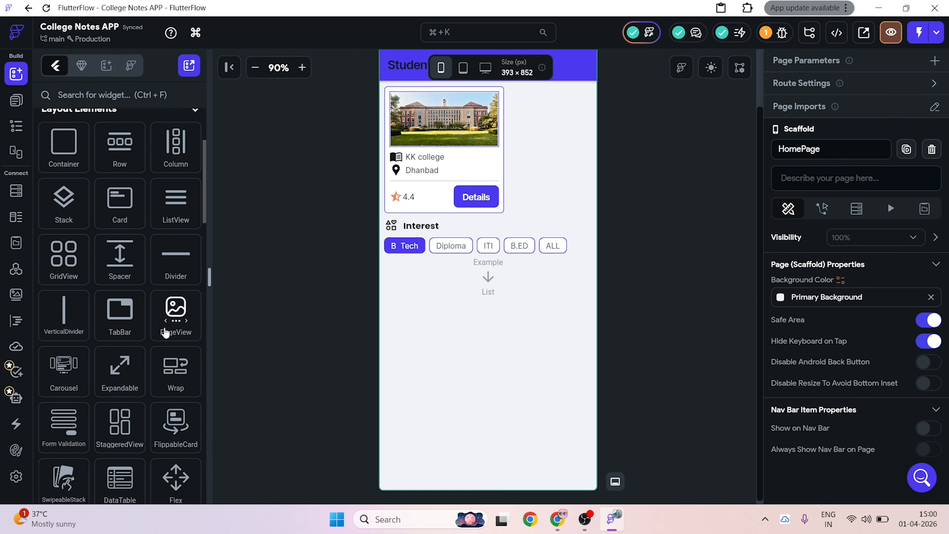
scroll(171, 340, "up", 1)
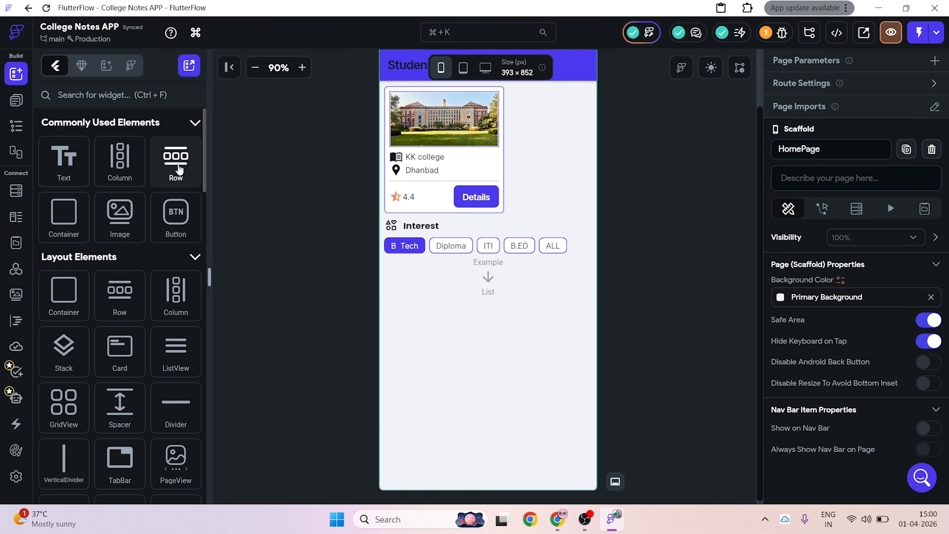
Step: Try to wrap the ListView below the choice chips in a Row
left_click(16, 126)
right_click(133, 245)
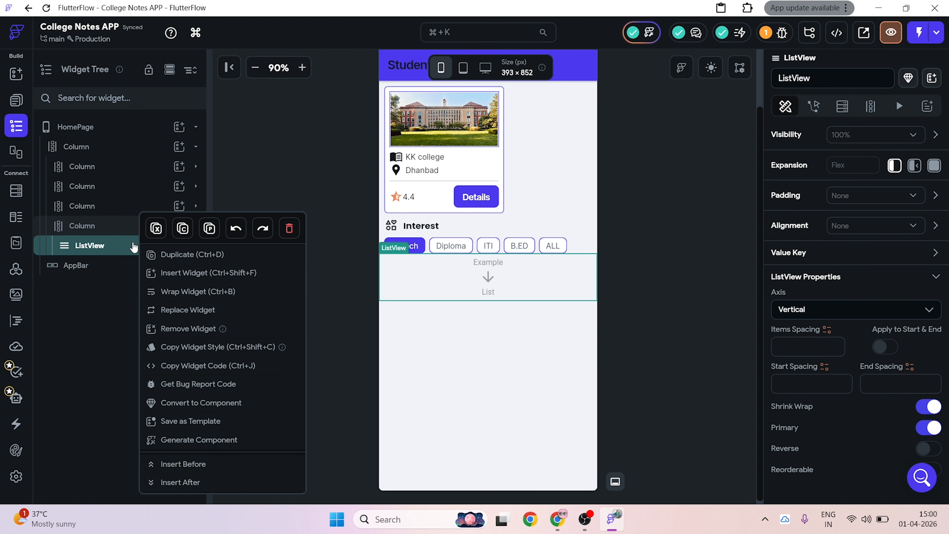
left_click(193, 294)
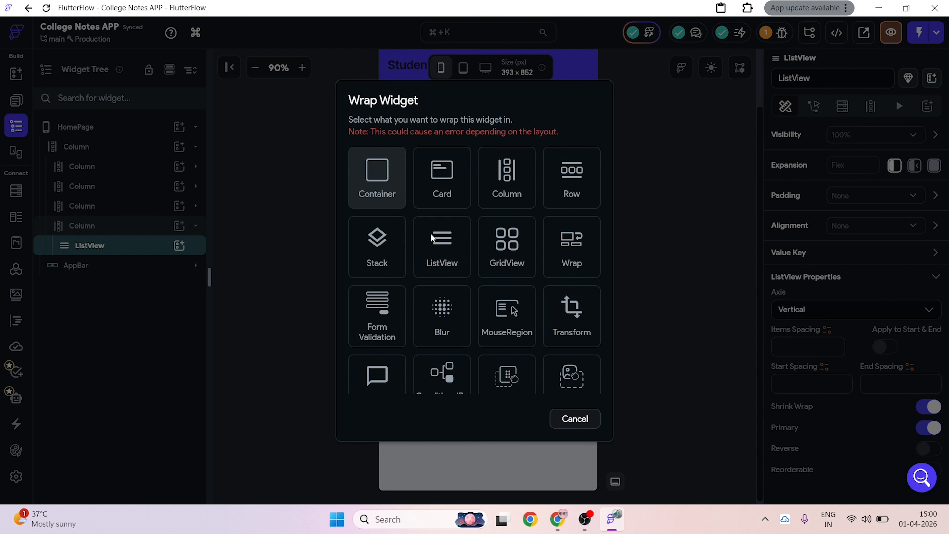
left_click(571, 188)
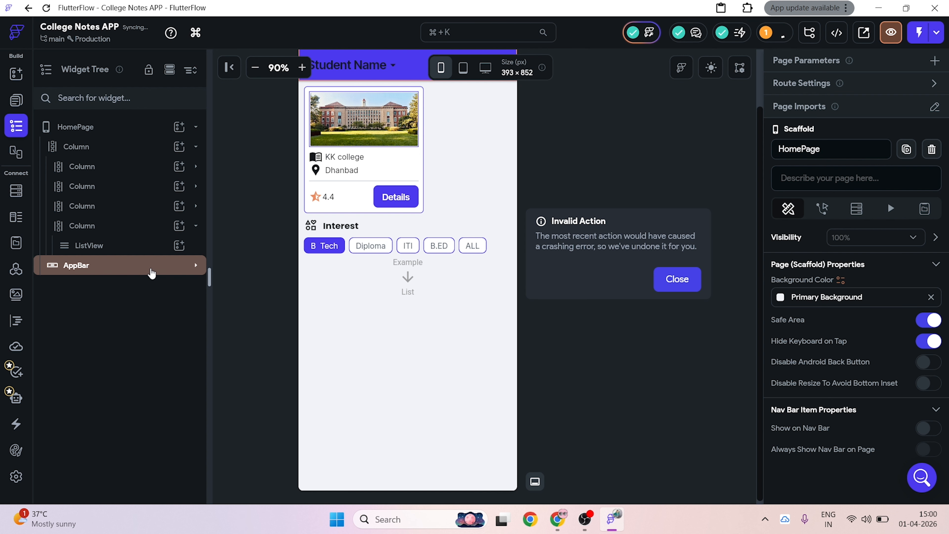
left_click(676, 279)
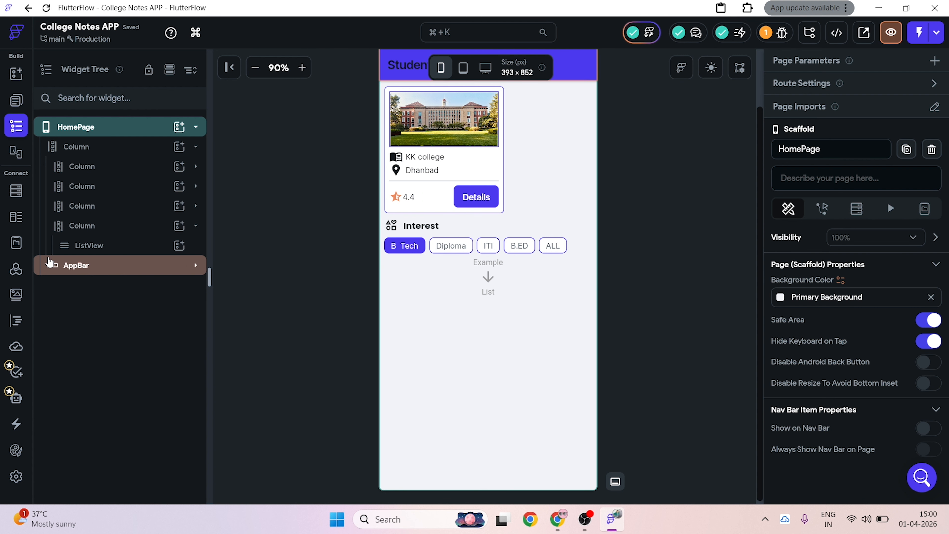
Step: Delete the ListView from the column below the choice chips and add a Row in its place
right_click(57, 247)
left_click(213, 229)
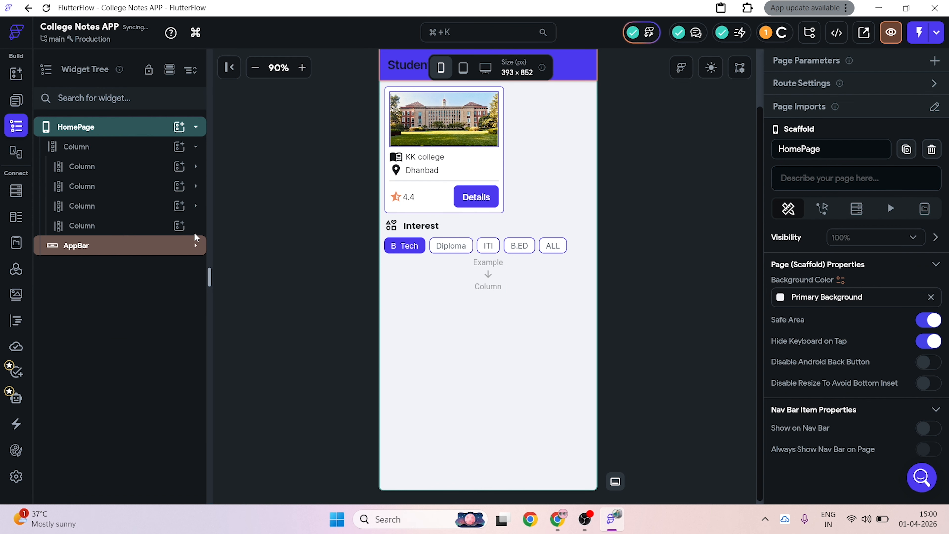
left_click(179, 225)
left_click(364, 295)
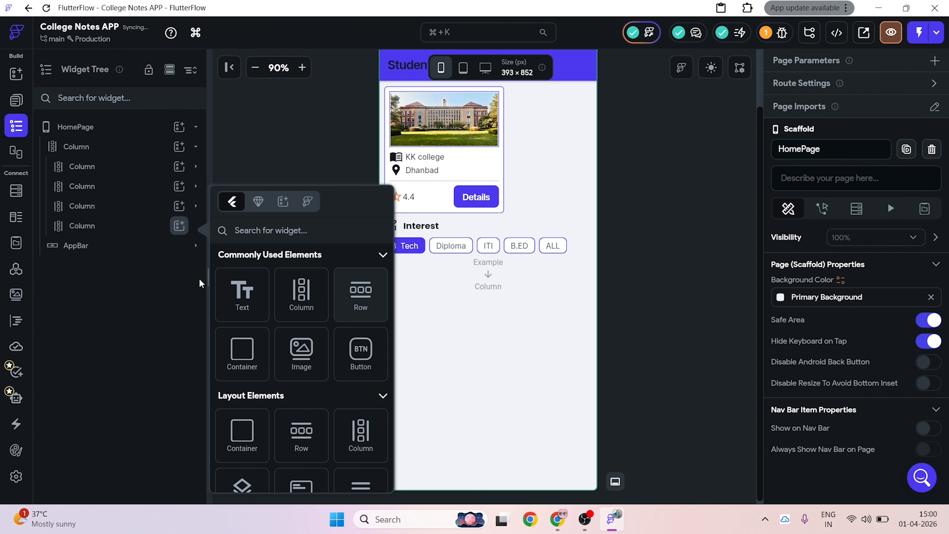
Step: Try to add a ListView with a Horizontal axis inside the new Row, and undo adding the ListView
left_click(179, 246)
scroll(329, 336, "down", 5)
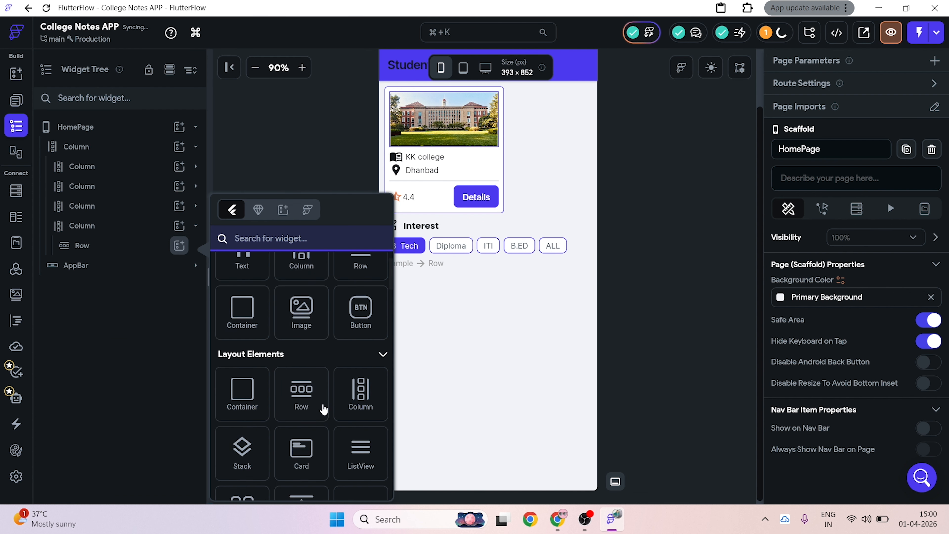
left_click(347, 319)
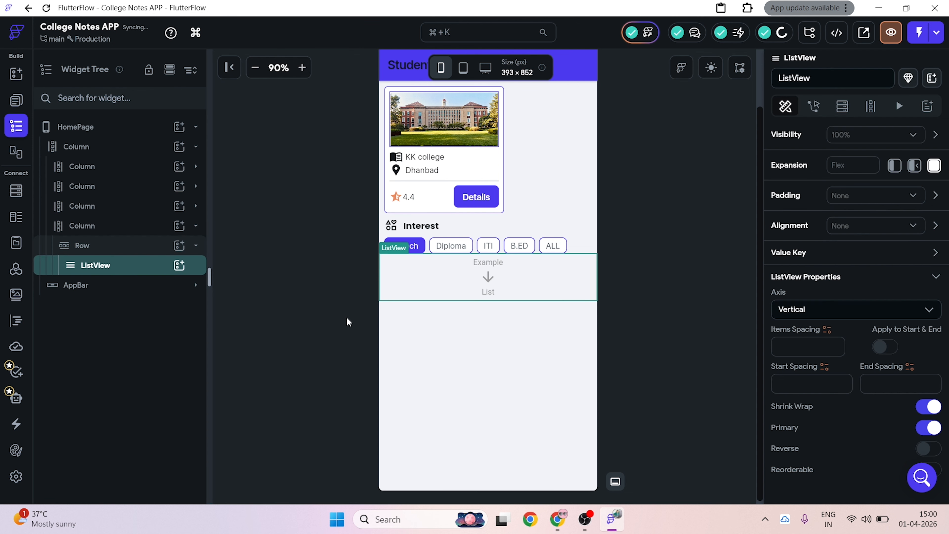
left_click(856, 311)
left_click(822, 359)
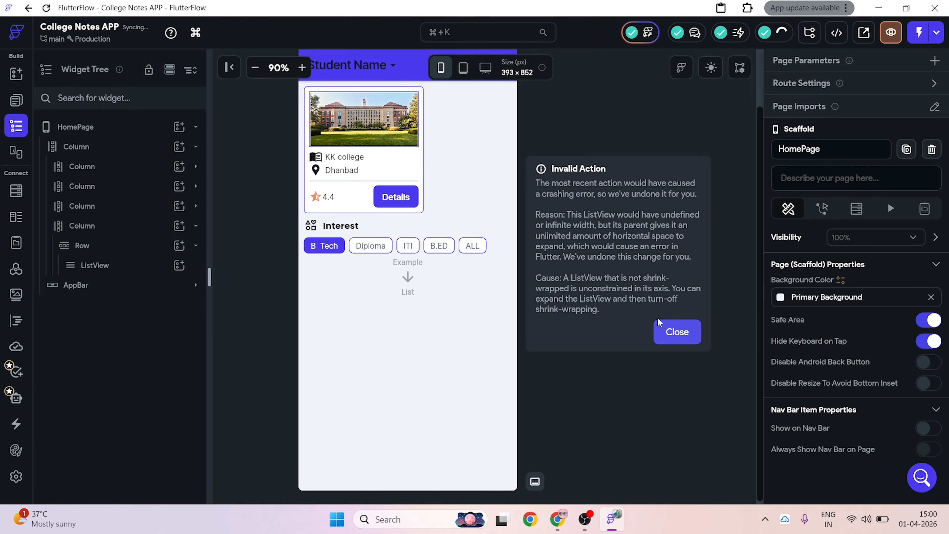
left_click(661, 329)
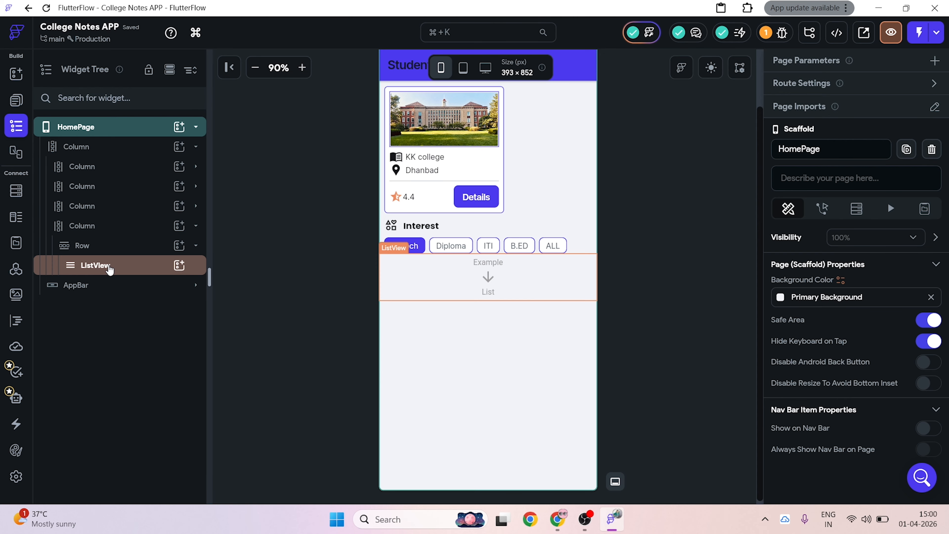
key("ctrl+z")
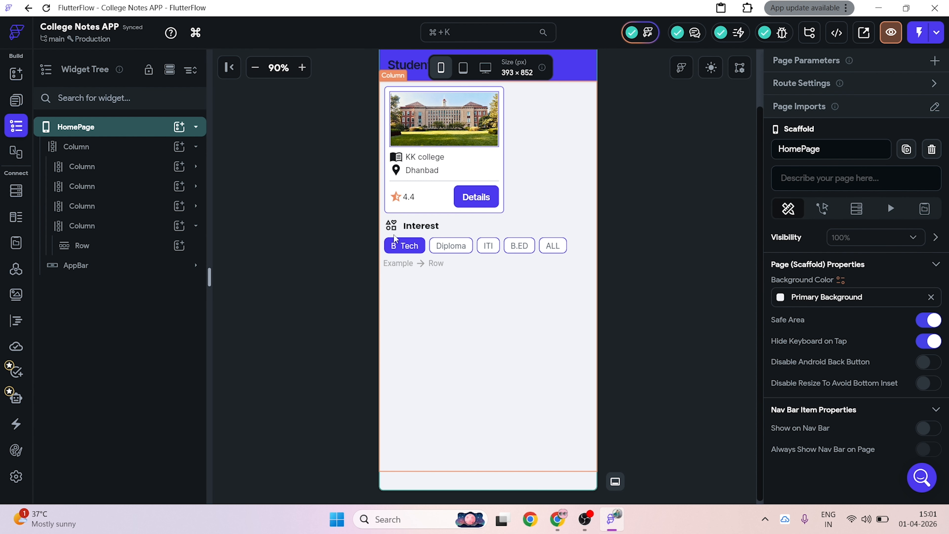
Step: Copy the row that holds the Interest icon and heading
left_click(401, 233)
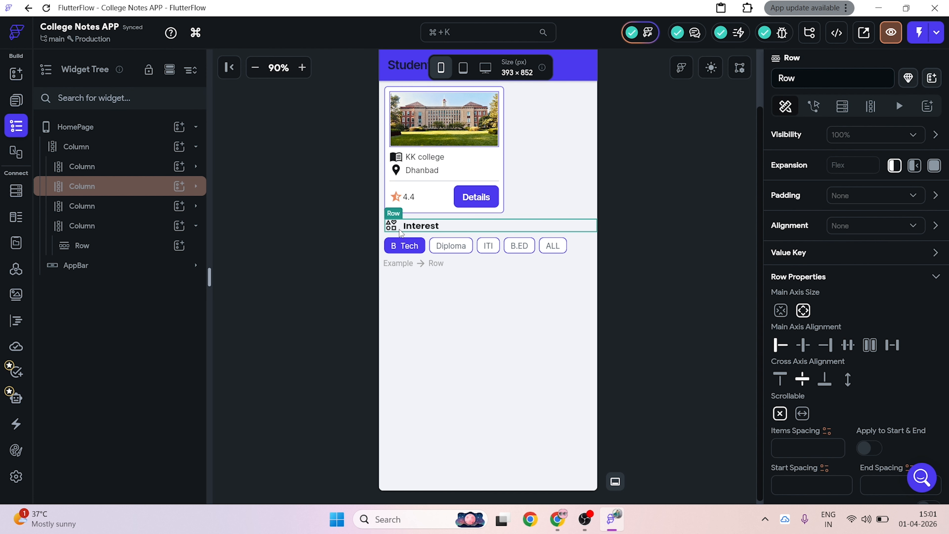
left_click(196, 186)
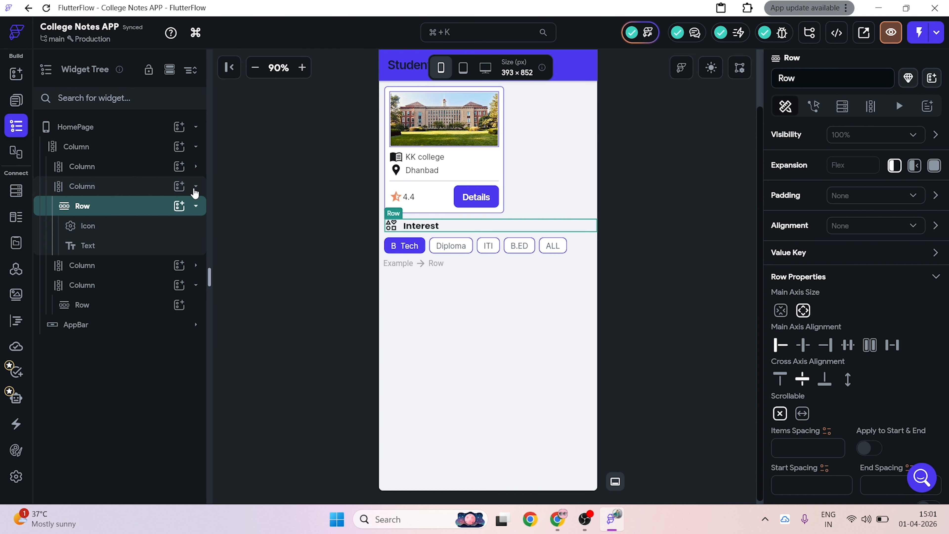
right_click(107, 211)
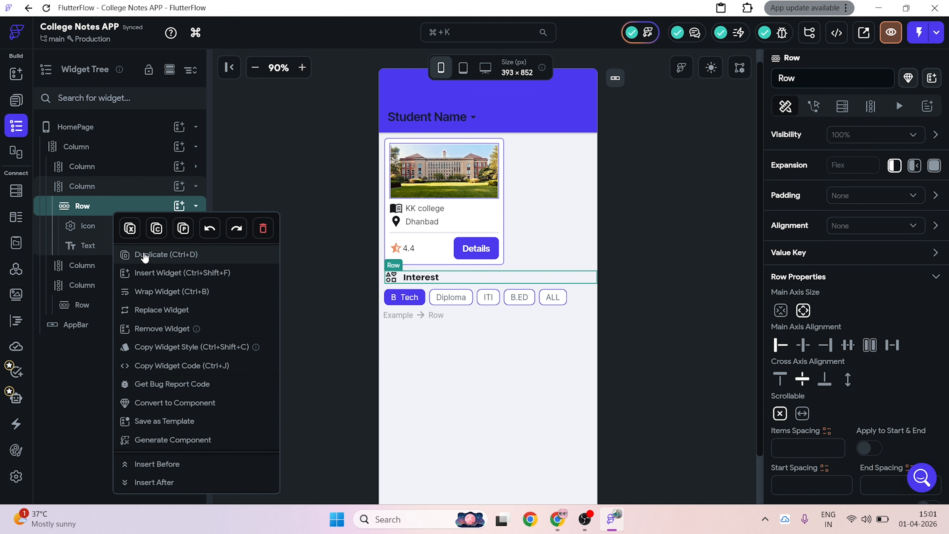
key("Escape")
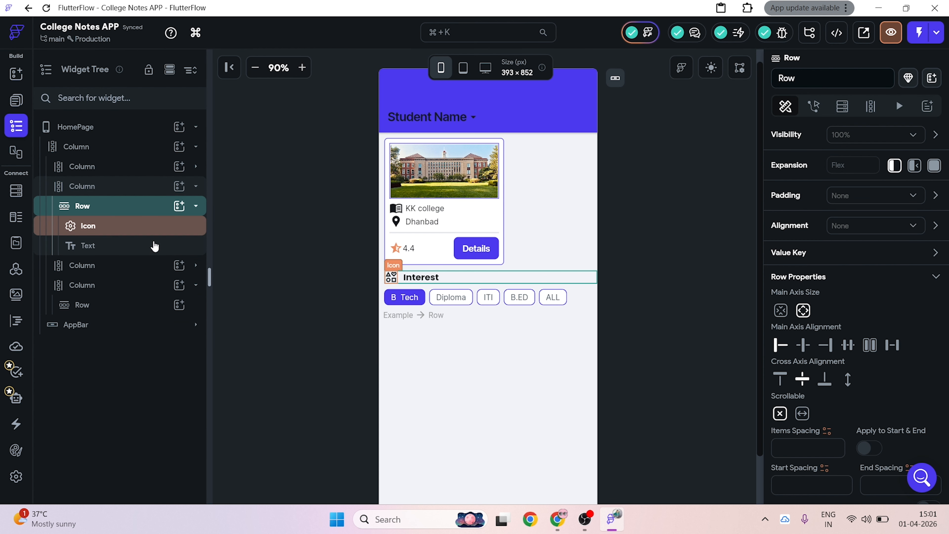
Step: Delete the empty Row below the choice chips and paste the copied Interest row into that column instead
left_click(103, 306)
left_click(195, 186)
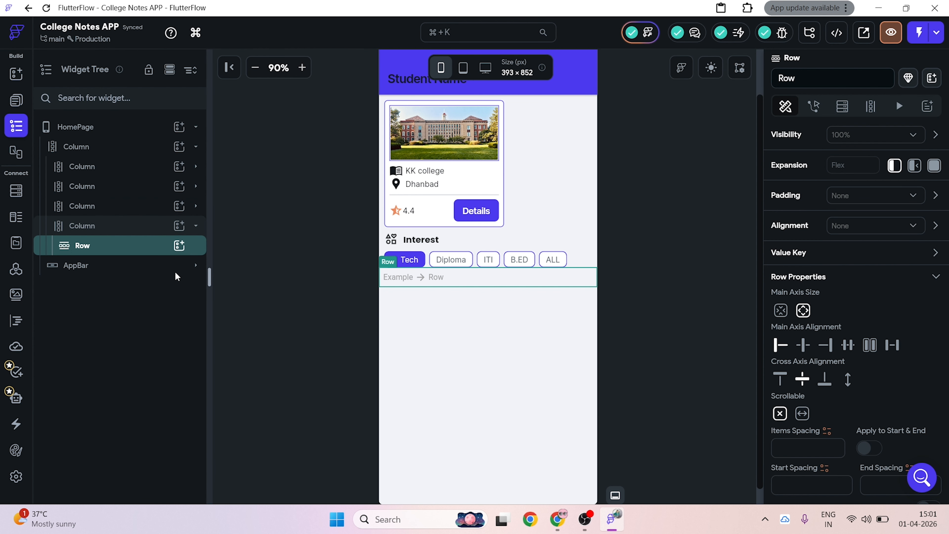
right_click(126, 251)
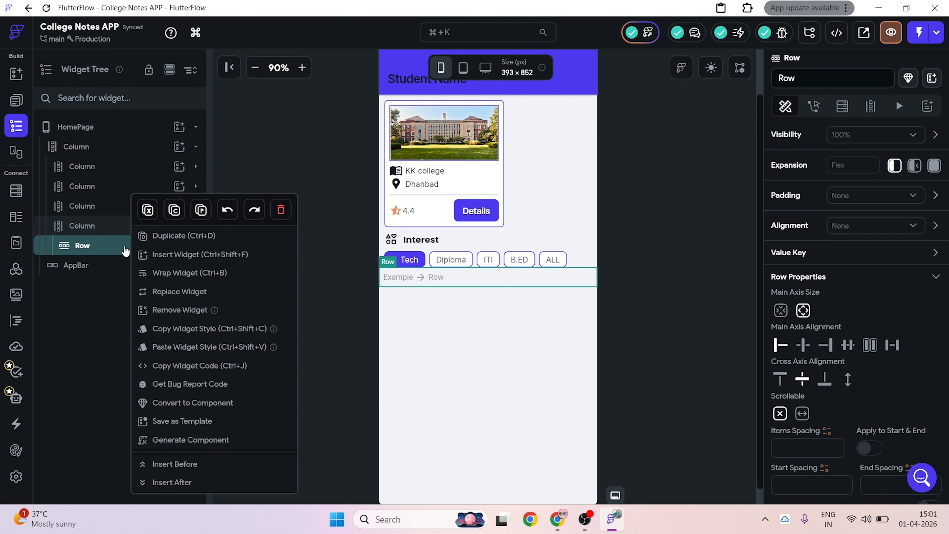
left_click(279, 208)
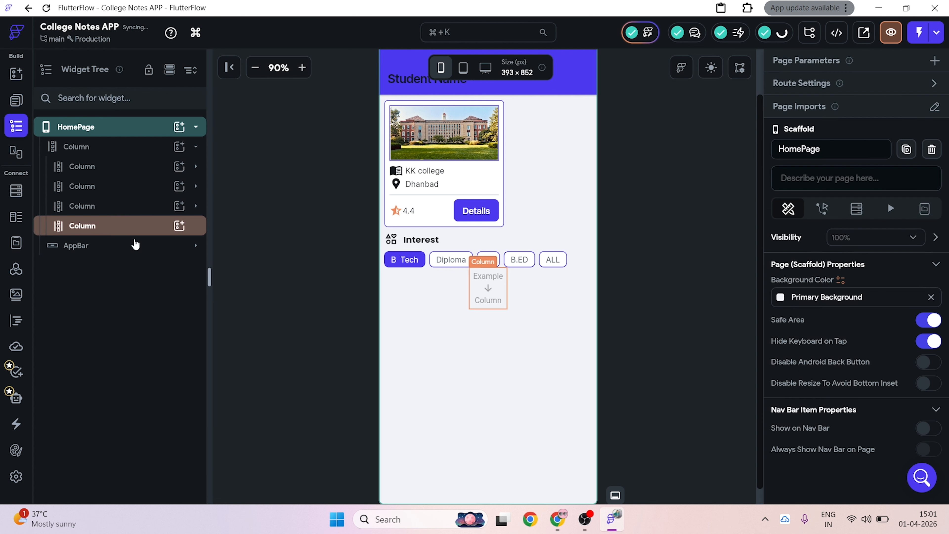
right_click(106, 225)
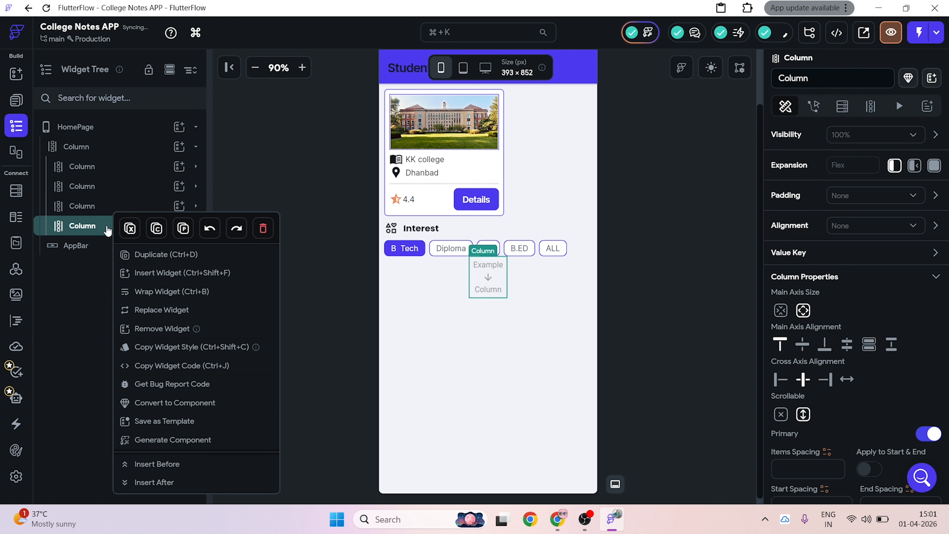
left_click(183, 228)
Step: Change the pasted row's icon to Book Sharp, searching the icon library for "books"
left_click(388, 268)
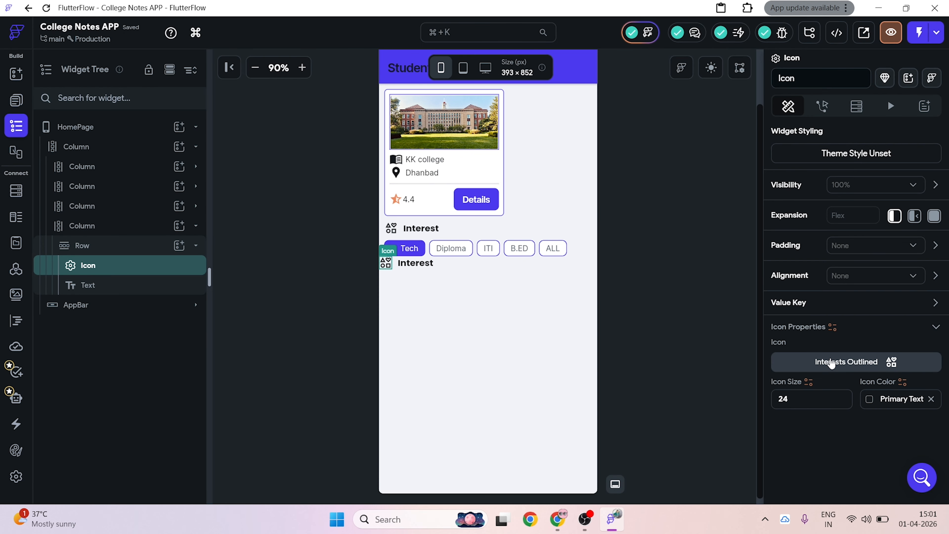
left_click(832, 361)
type("bokk")
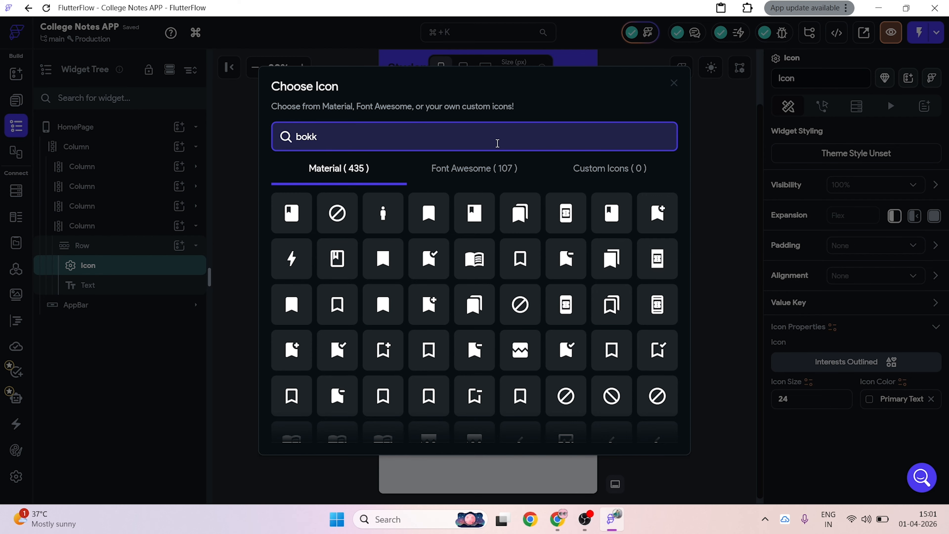
key("BackSpace")
key("BackSpace")
type("o")
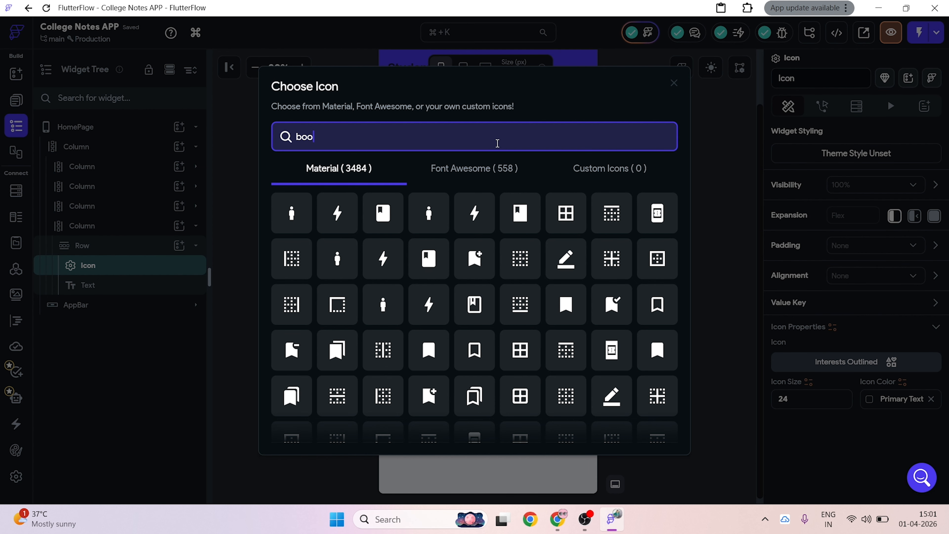
type("ks")
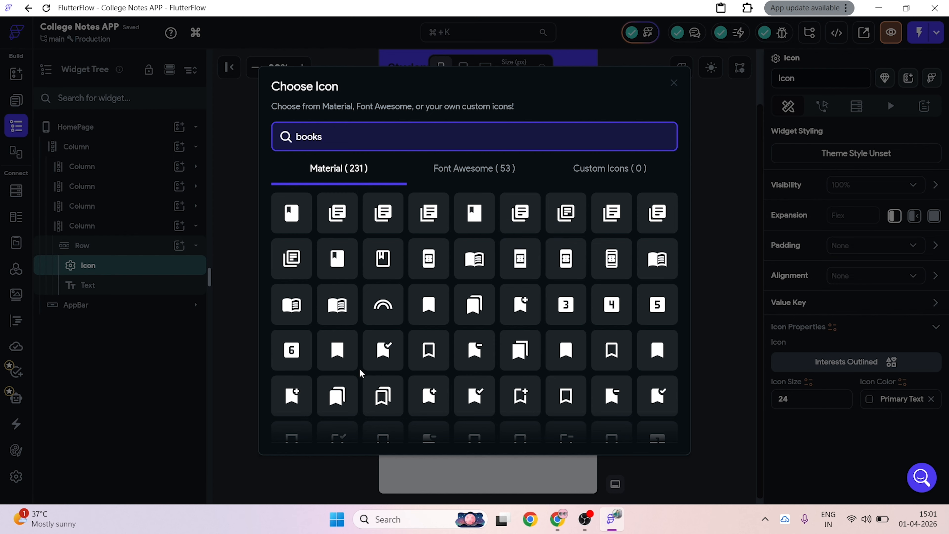
scroll(338, 396, "down", 1)
scroll(489, 409, "down", 3)
scroll(545, 403, "up", 5)
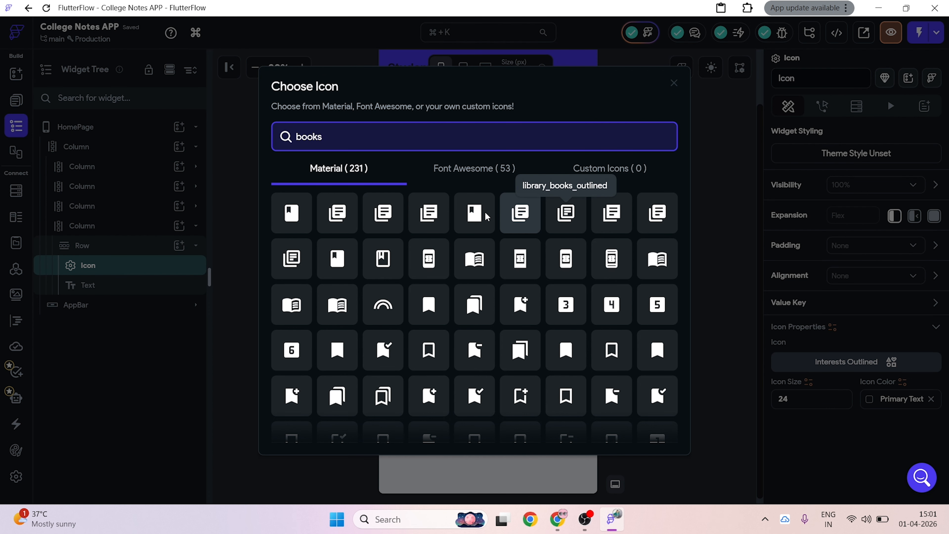
left_click(478, 215)
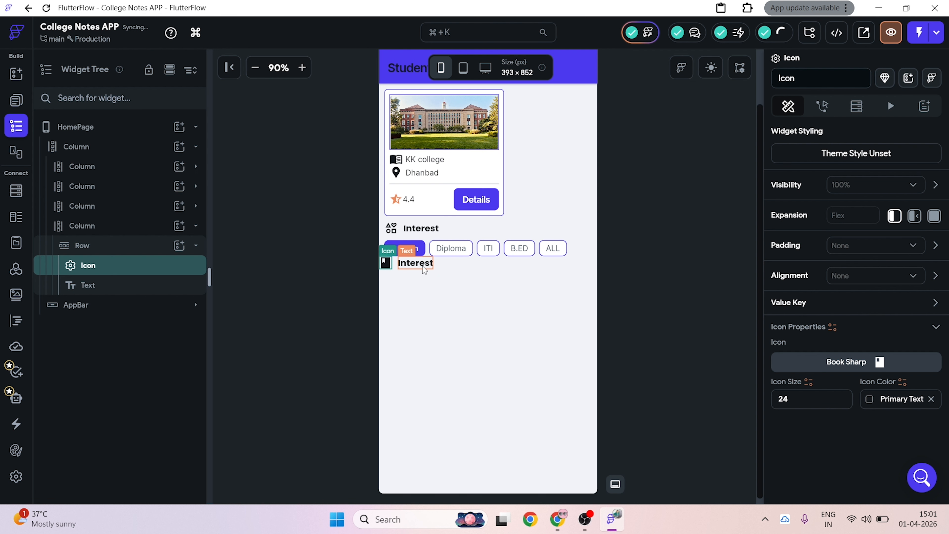
Step: Change the pasted row's heading text to "POPULAR NOTES"
left_click(416, 264)
double_click(808, 198)
type("o")
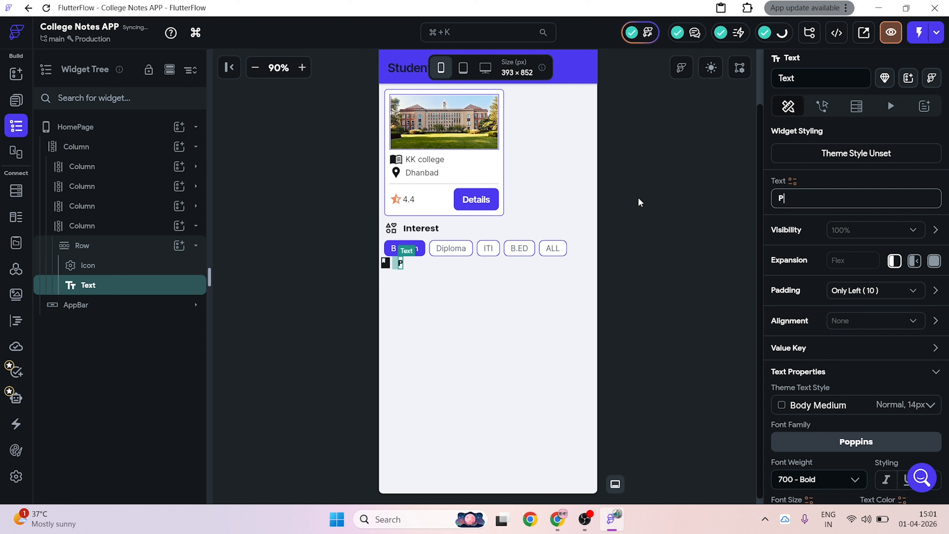
key("BackSpace")
type("opu")
key("BackSpace")
key("BackSpace")
key("BackSpace")
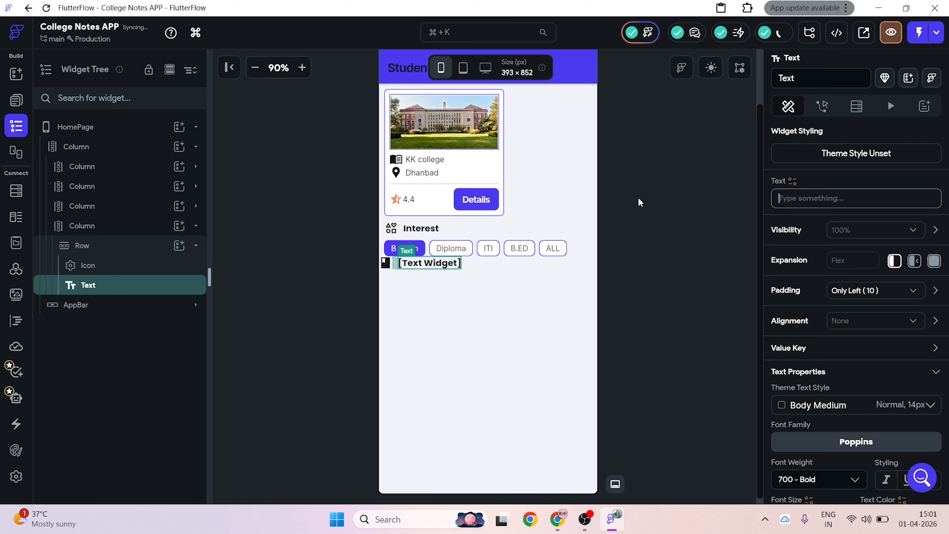
type("POP")
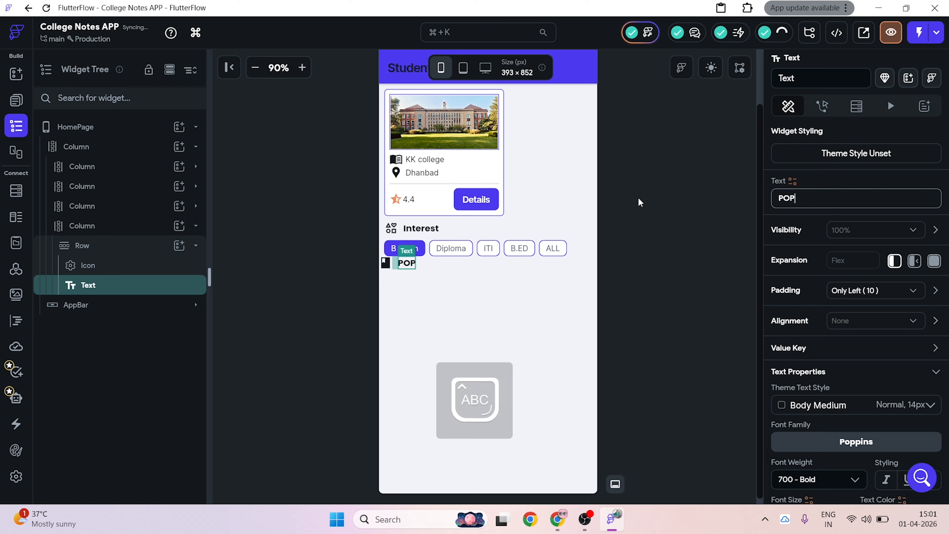
type("ULAR ")
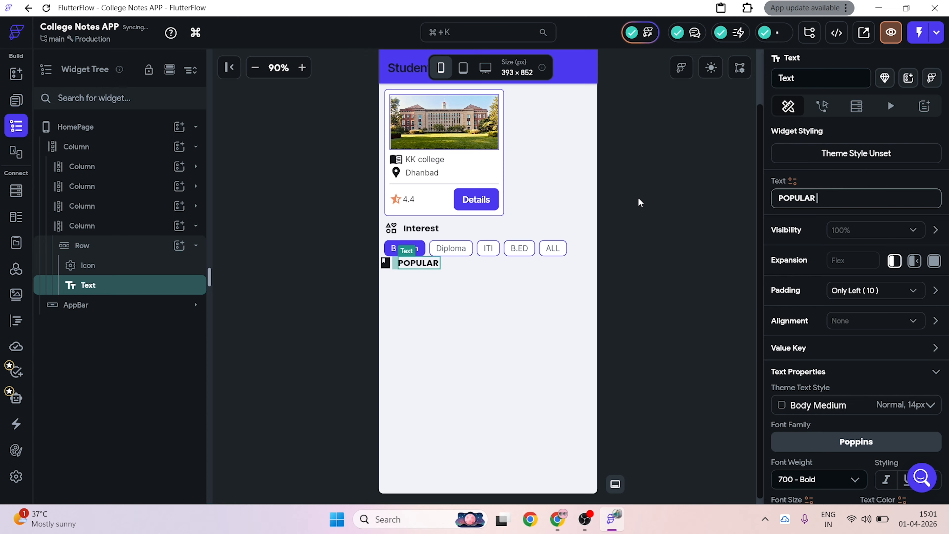
type("NOTES")
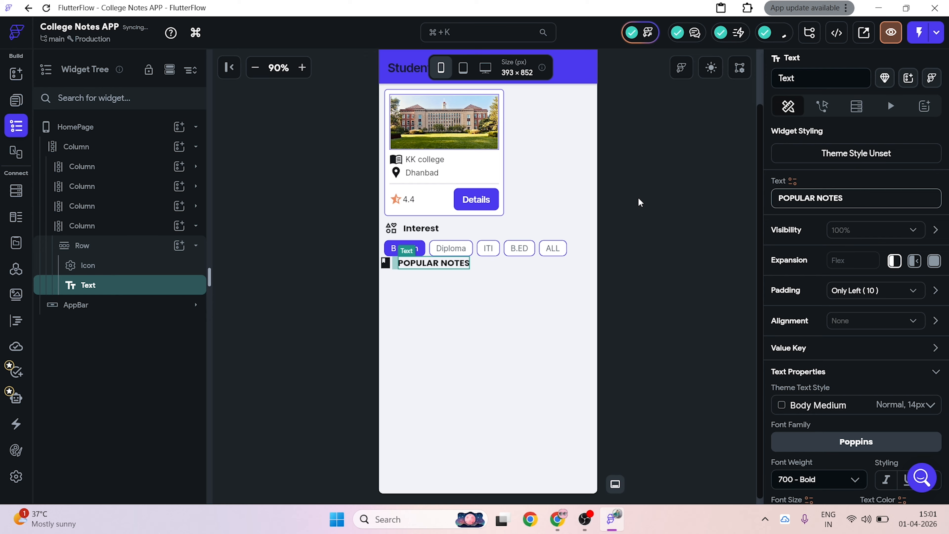
left_click(432, 285)
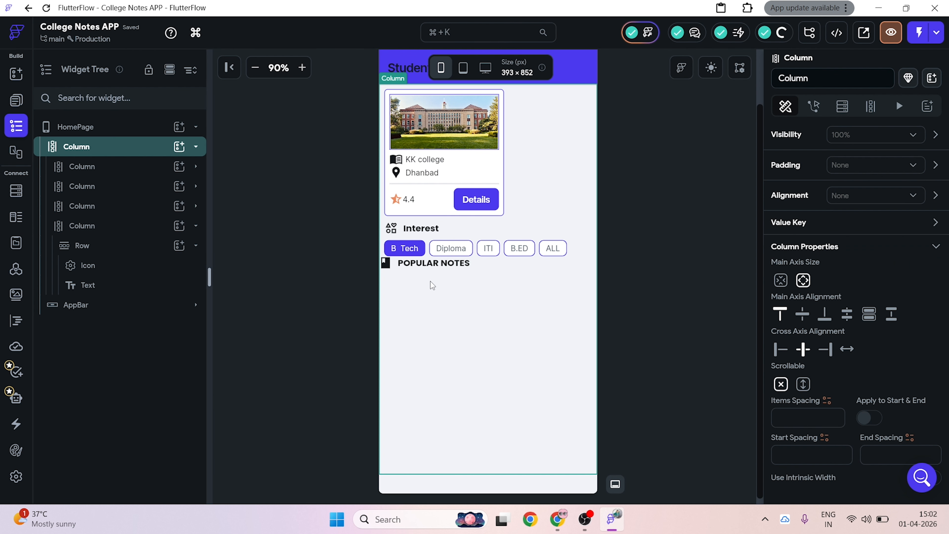
Step: Set a uniform padding of 10 on all sides of the column holding the POPULAR NOTES row
left_click(394, 268)
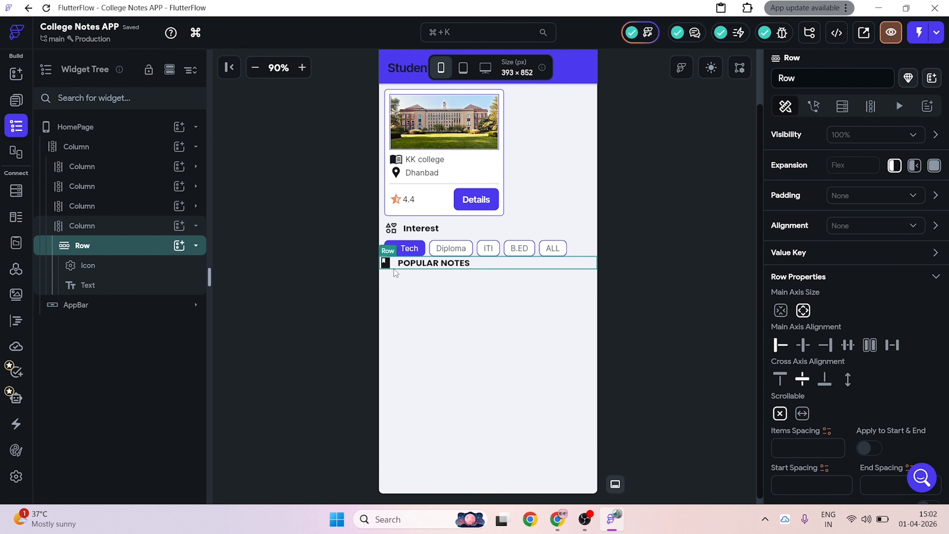
left_click(131, 226)
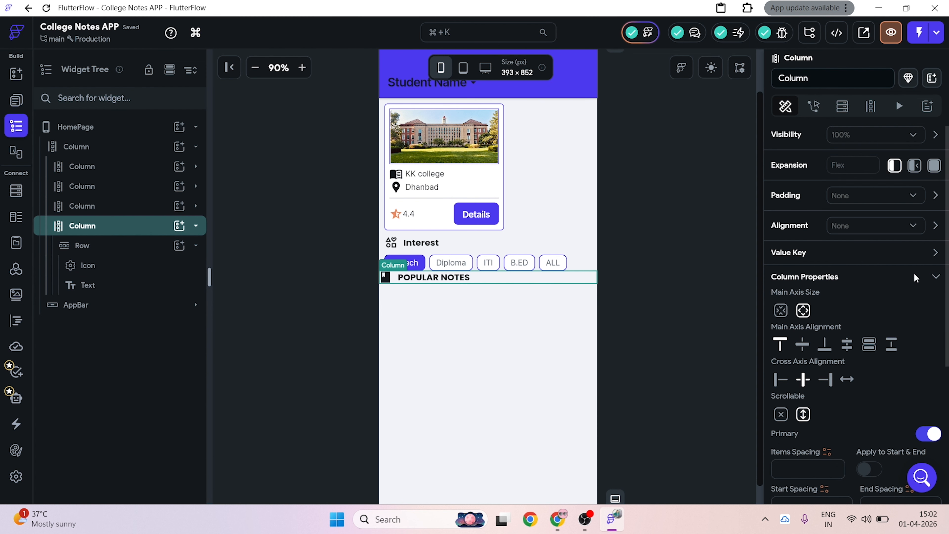
left_click(939, 197)
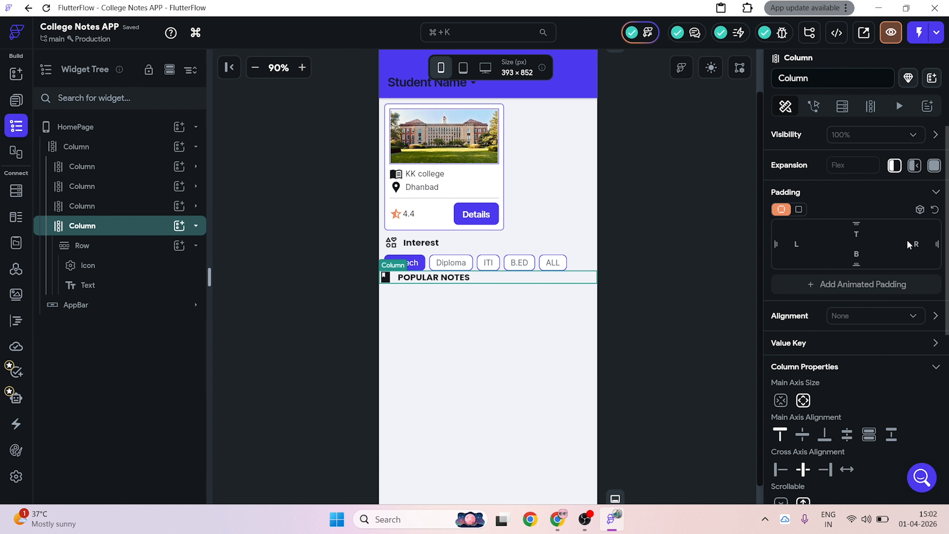
left_click(799, 210)
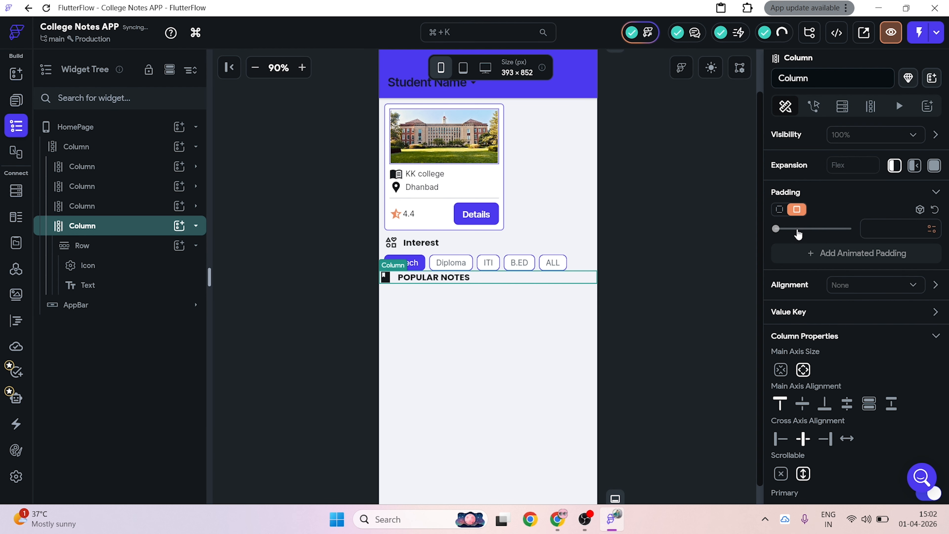
left_click(804, 229)
left_click(807, 229)
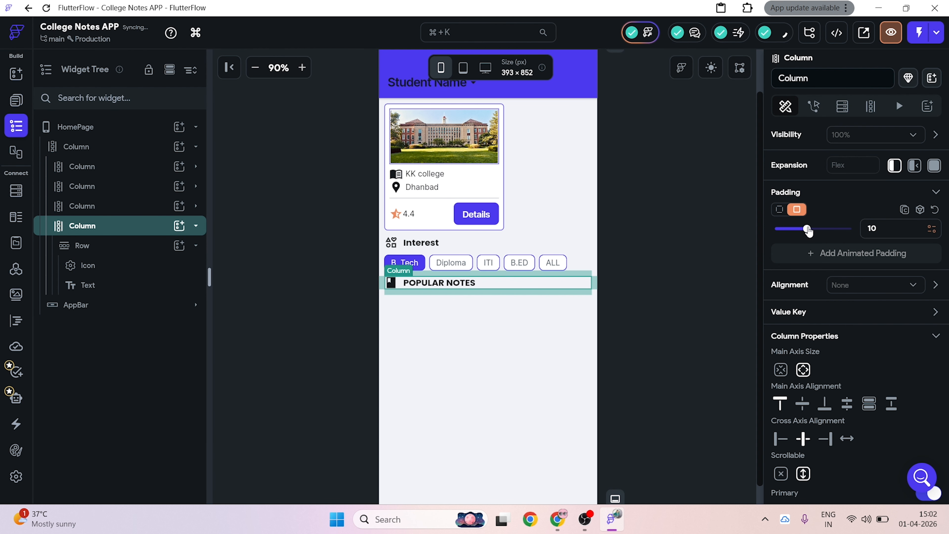
left_click(733, 238)
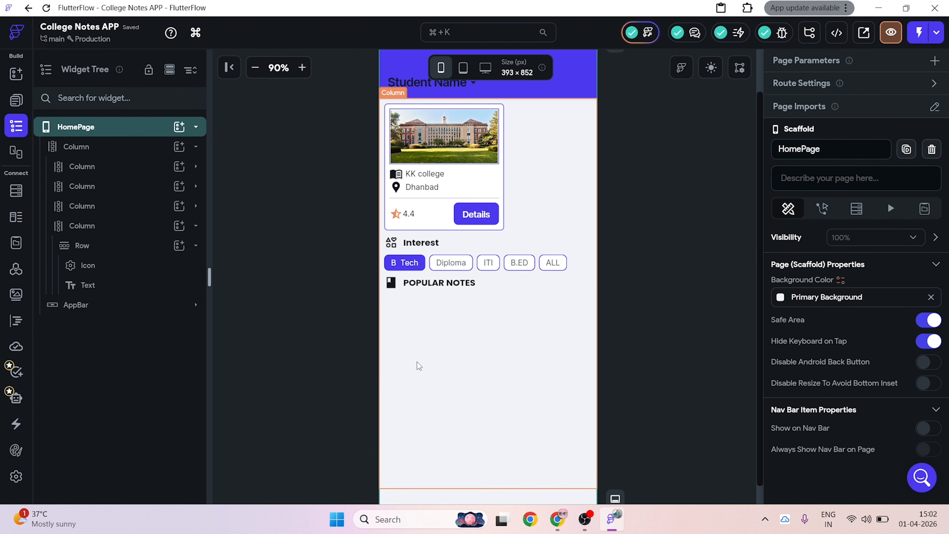
Step: Change the Interest heading text above the course chips to "INTEREST"
left_click(420, 242)
left_click(853, 206)
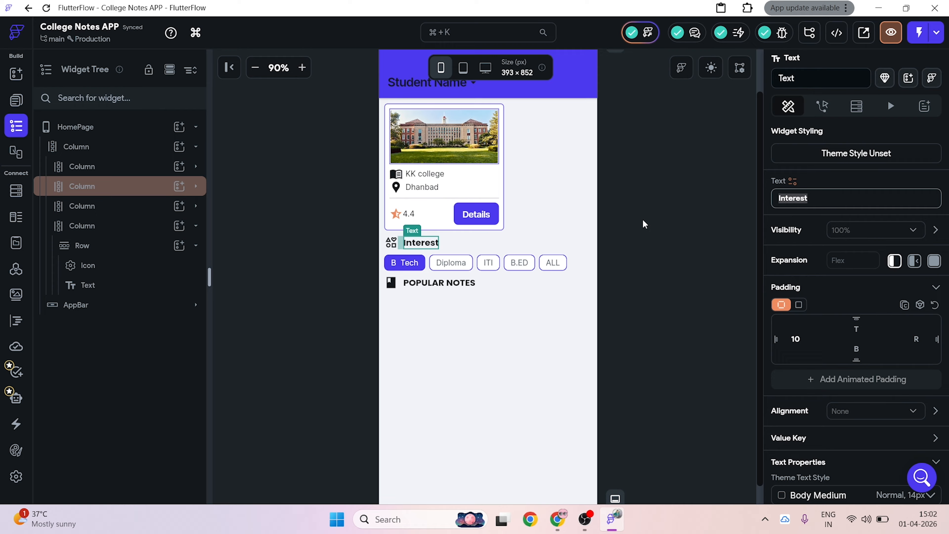
type("INTE")
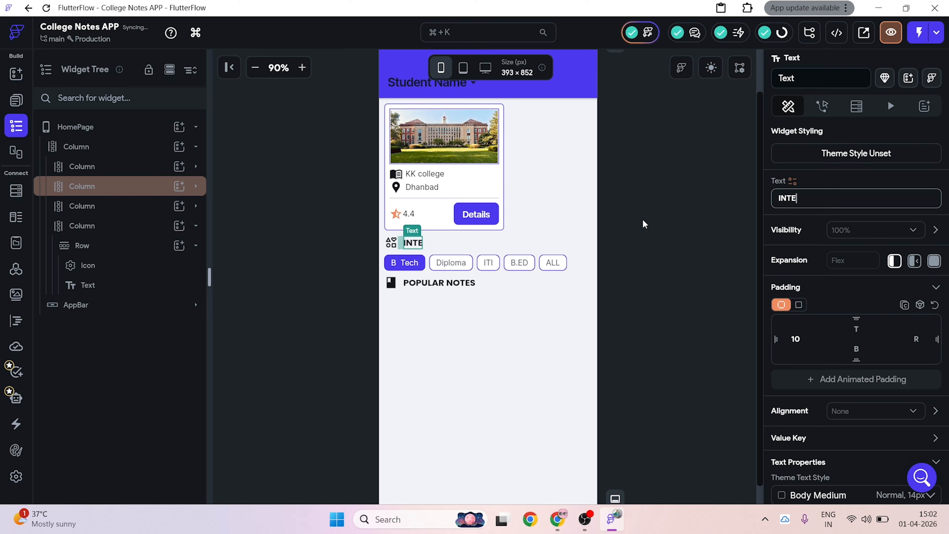
type("REST")
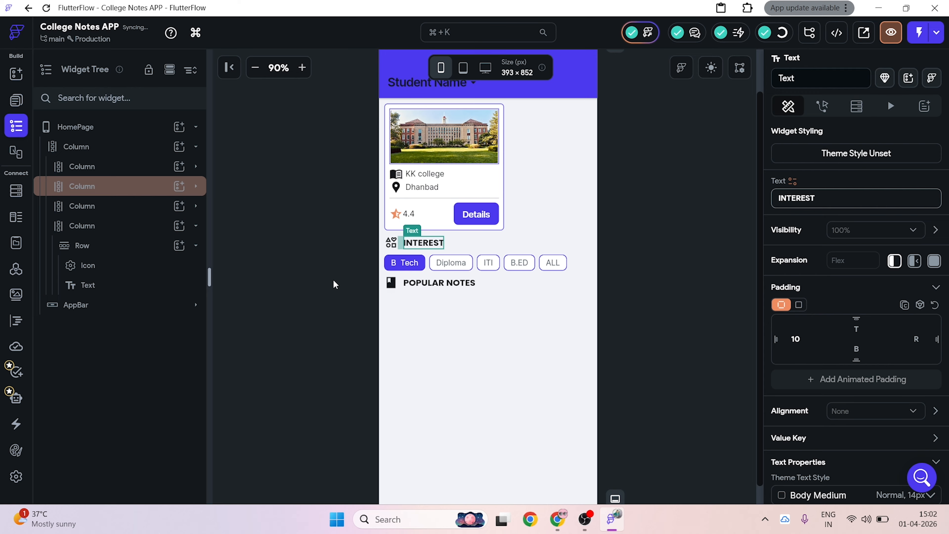
left_click(465, 292)
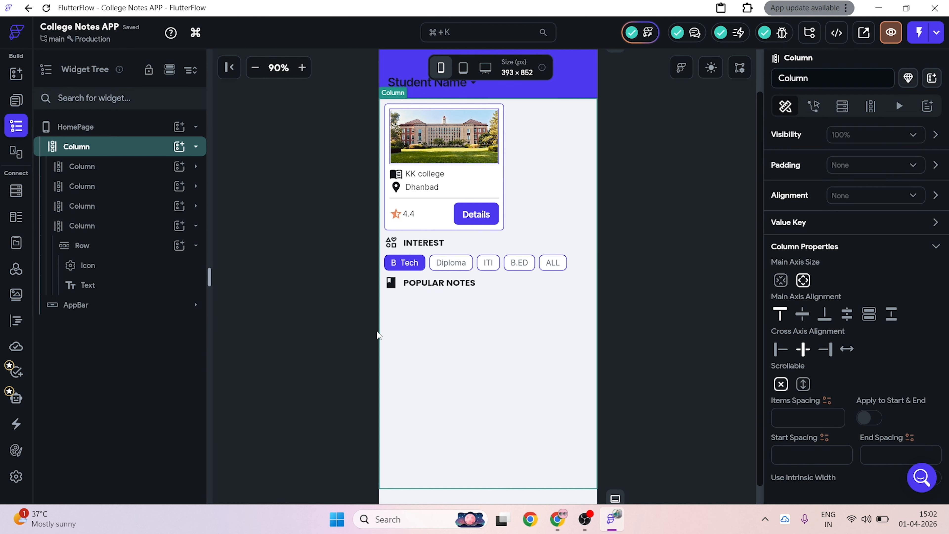
Step: Add an empty Column to the page's main column, below the POPULAR NOTES section
left_click(196, 246)
left_click(196, 227)
left_click(195, 227)
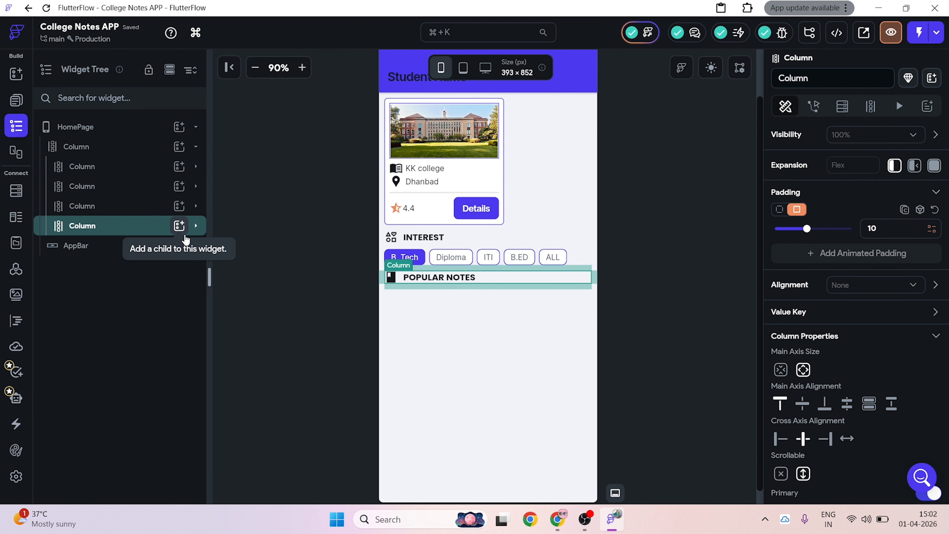
left_click(178, 146)
left_click(322, 226)
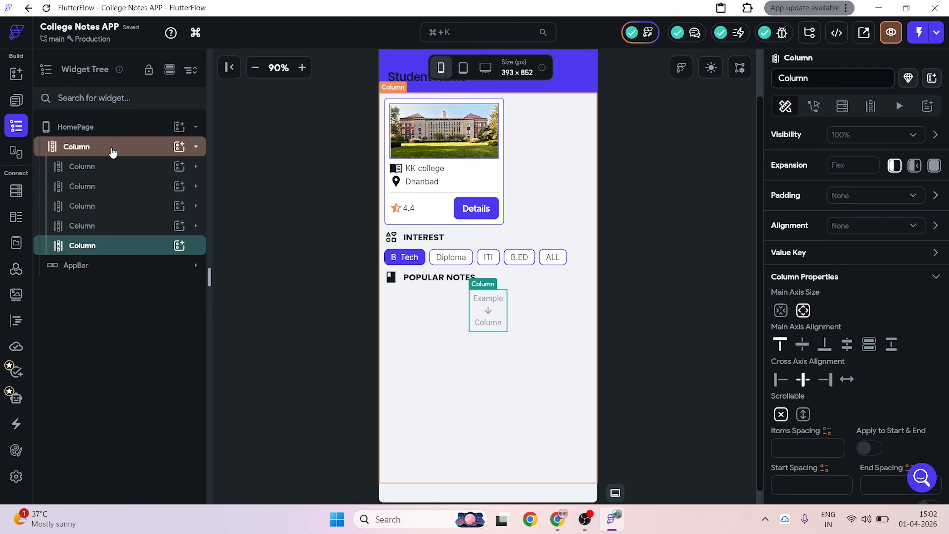
Step: Copy the Row inside the ListView that holds the college card
left_click(114, 163)
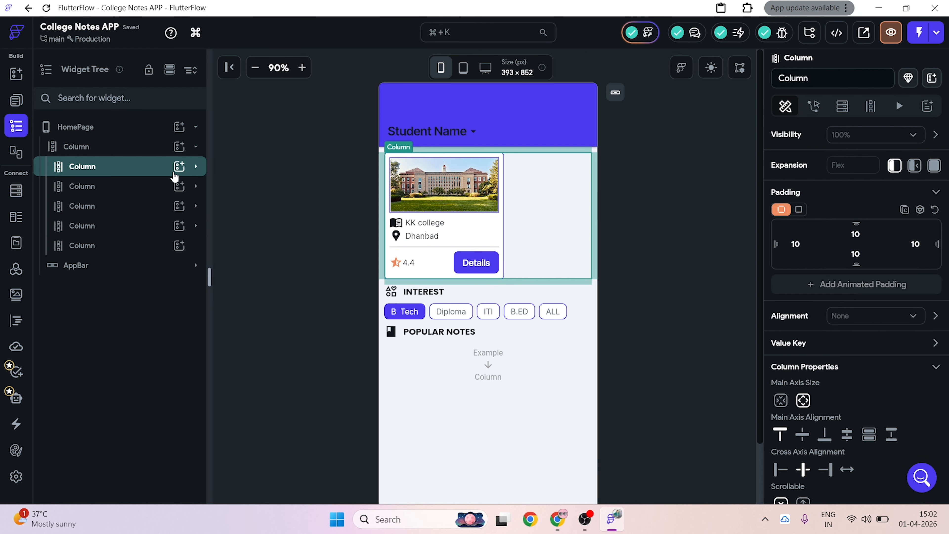
left_click(195, 166)
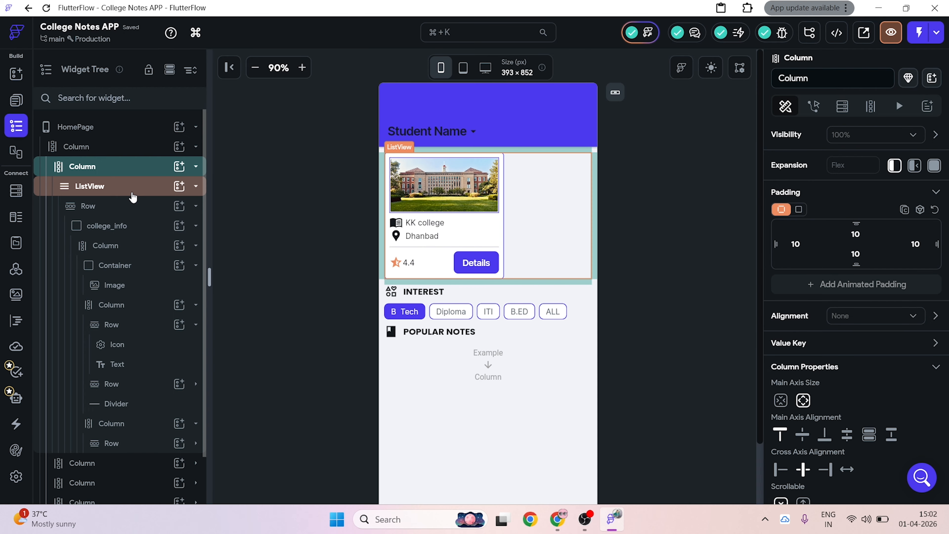
left_click(127, 205)
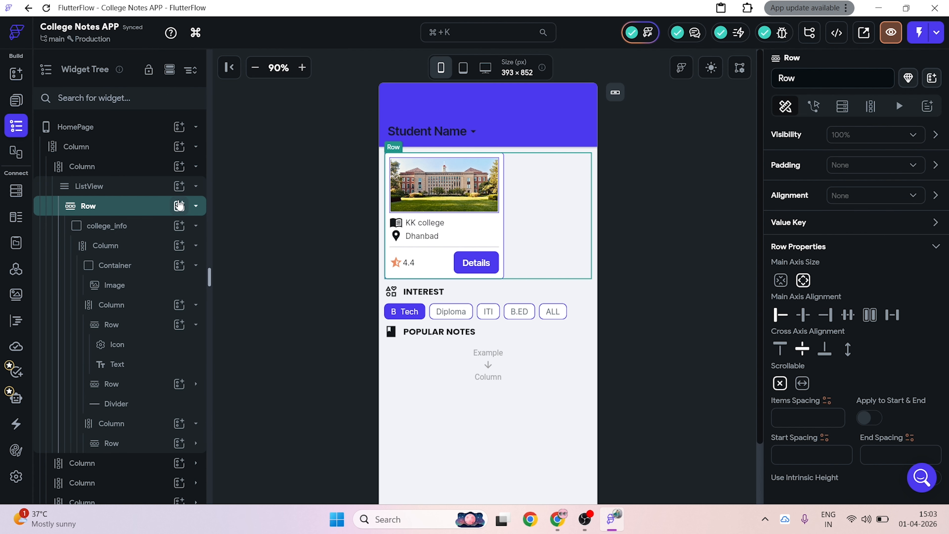
left_click(196, 206)
right_click(137, 211)
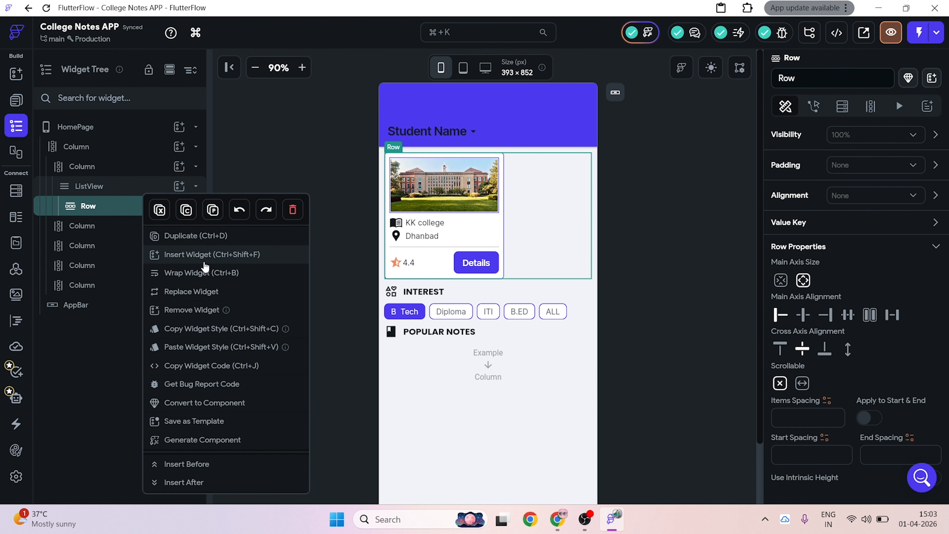
left_click(188, 213)
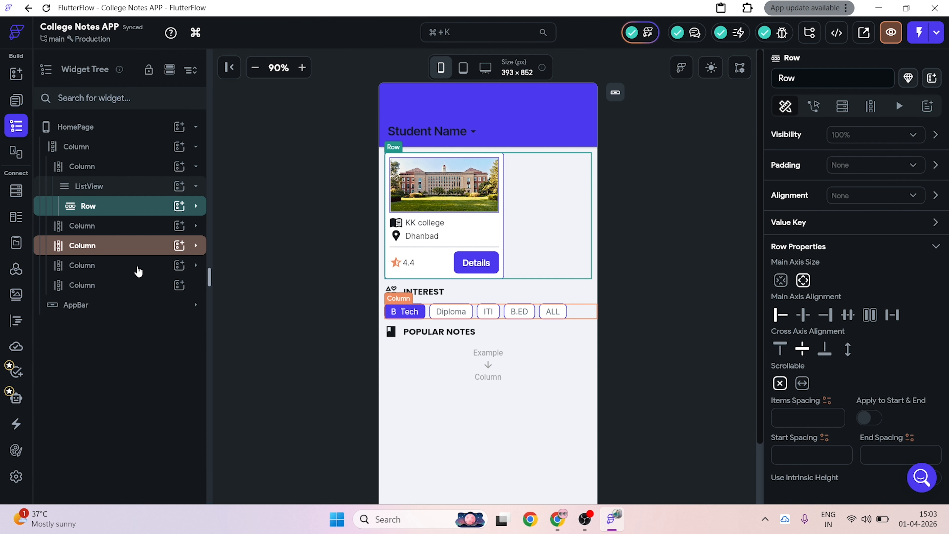
left_click(112, 284)
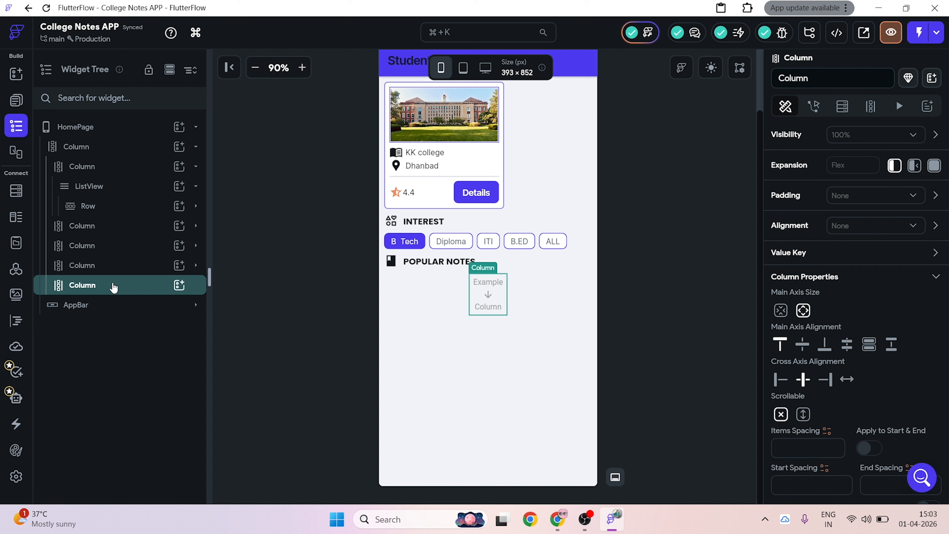
right_click(155, 291)
left_click(226, 229)
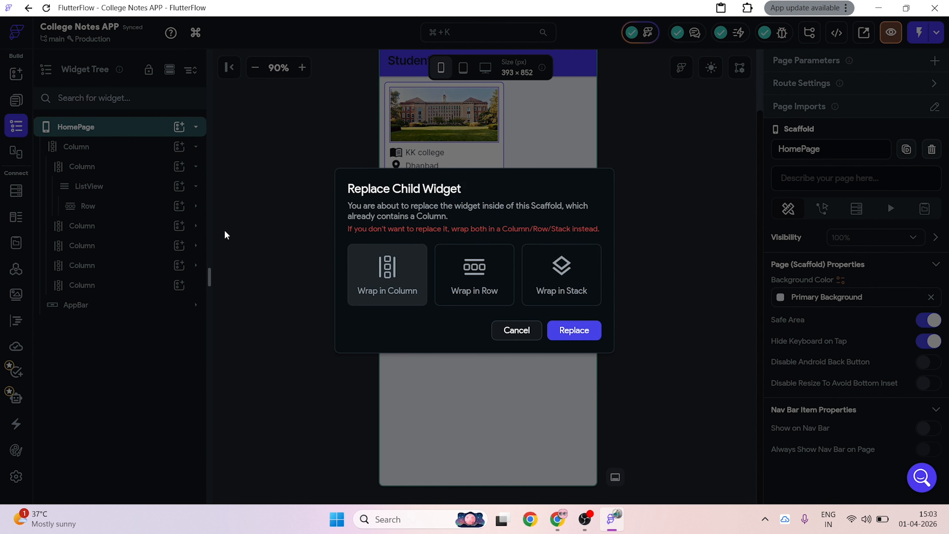
left_click(517, 330)
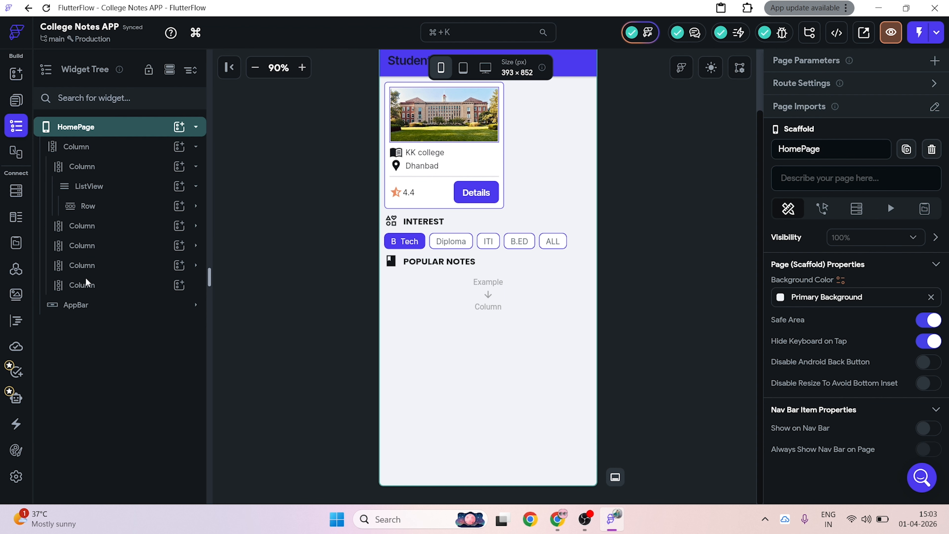
Step: Add a nested Column inside the empty column below the POPULAR NOTES section
left_click(130, 285)
left_click(179, 286)
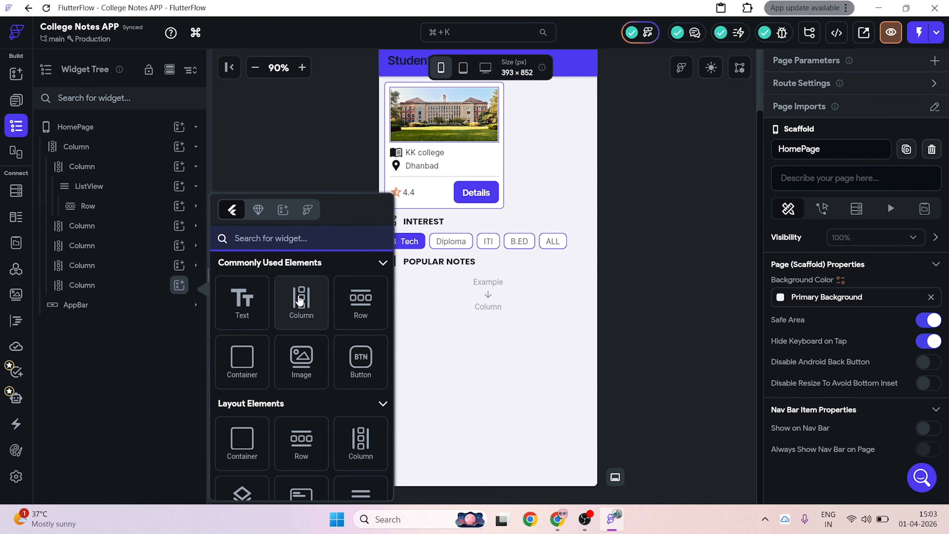
left_click(290, 302)
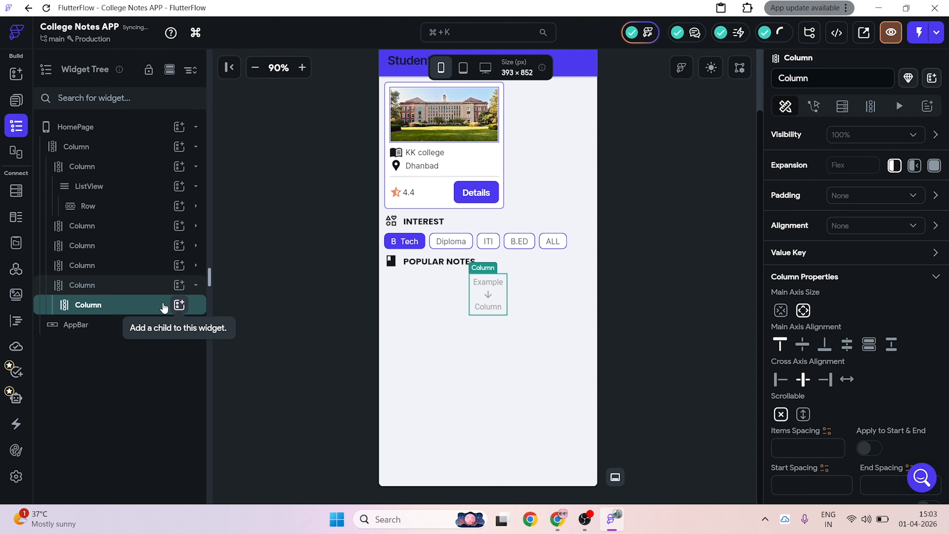
right_click(154, 310)
left_click(229, 228)
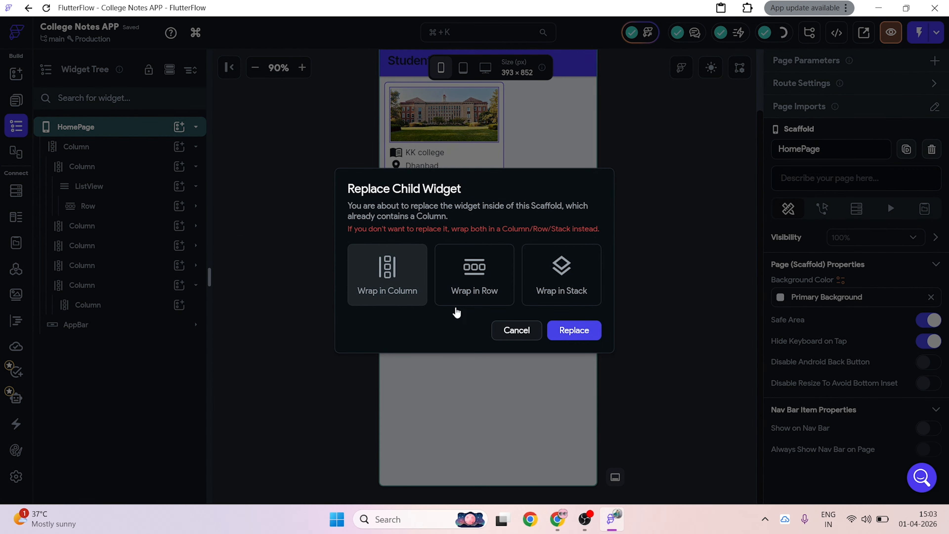
left_click(516, 331)
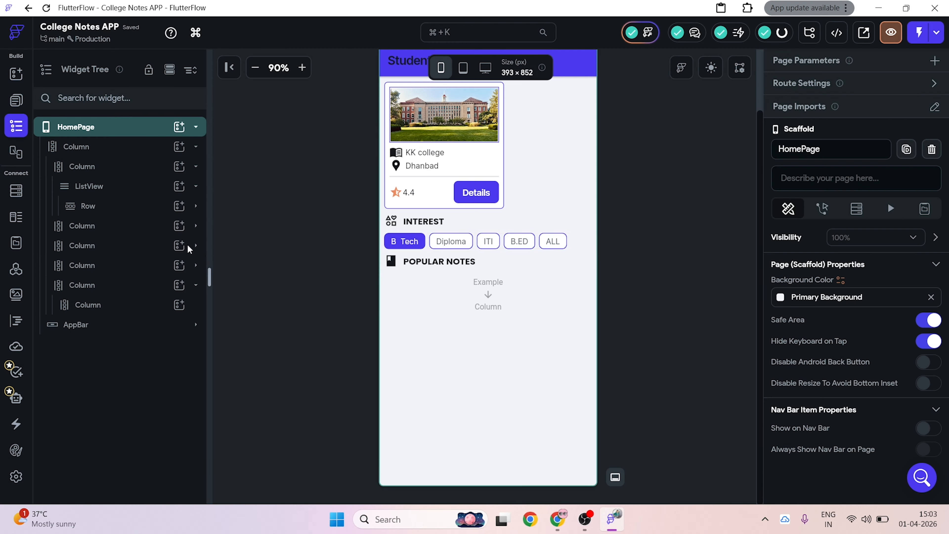
Step: Add an empty Row inside the nested Column below the POPULAR NOTES section
left_click(179, 305)
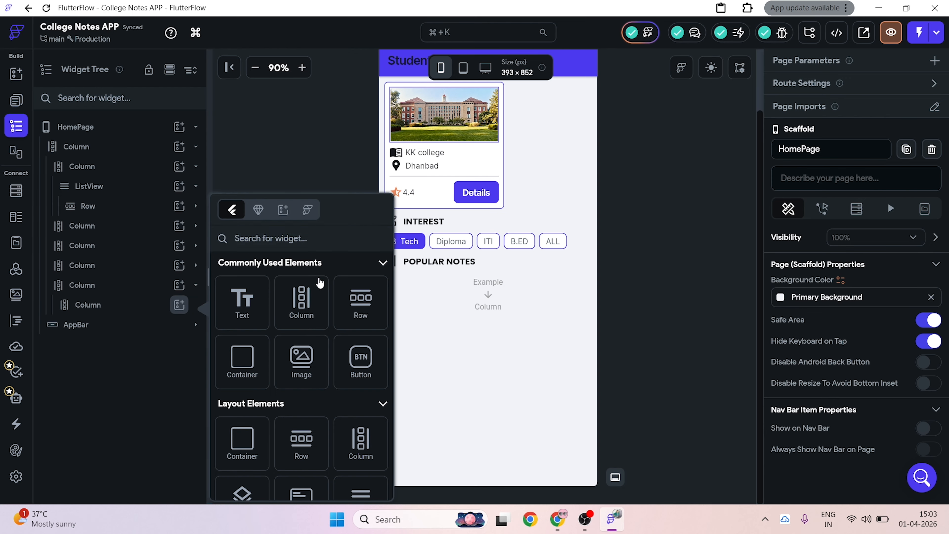
left_click(344, 310)
right_click(149, 325)
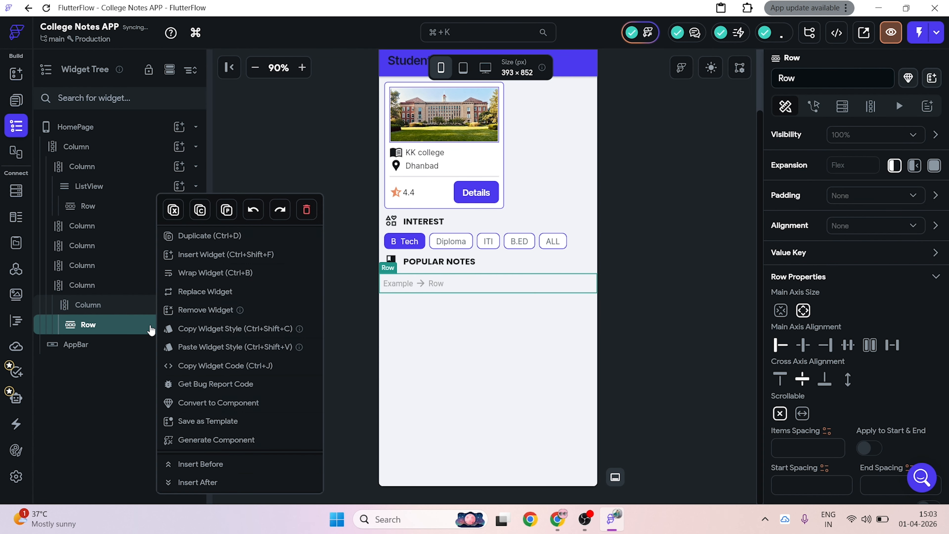
left_click(225, 211)
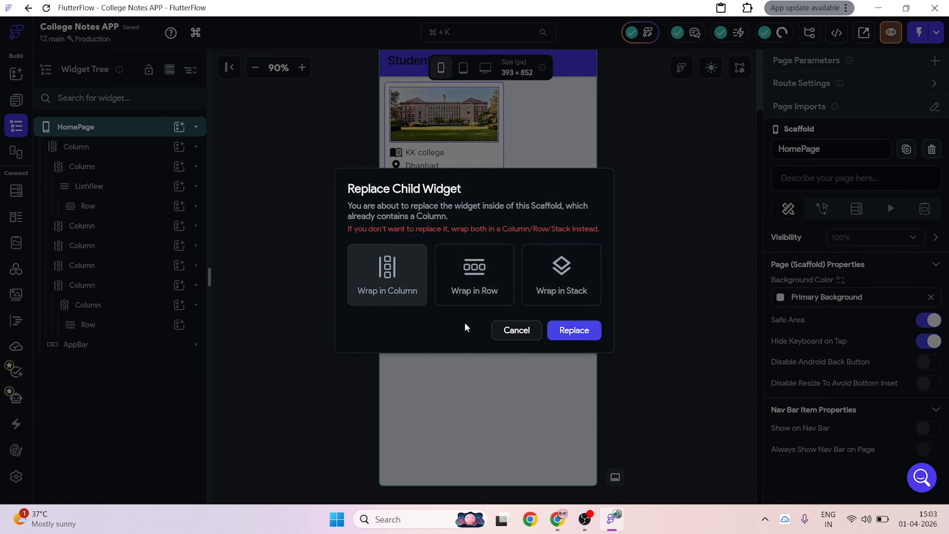
left_click(539, 334)
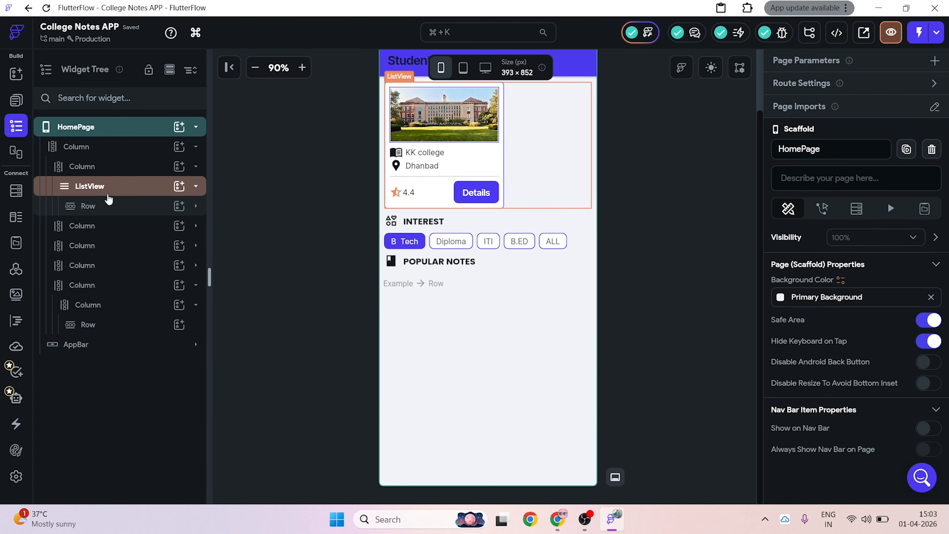
Step: Copy the college_info container from the ListView's Row and paste it into the empty Row below POPULAR NOTES
left_click(109, 206)
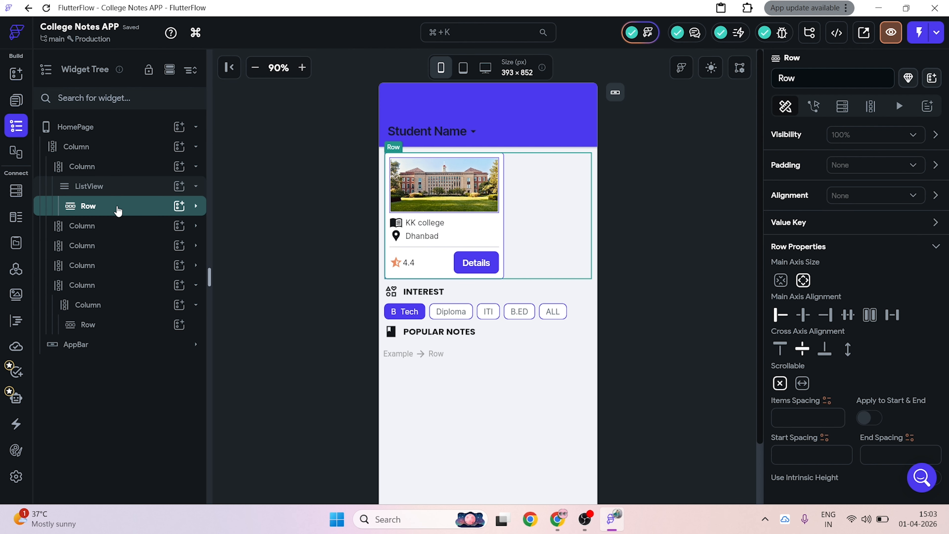
left_click(195, 206)
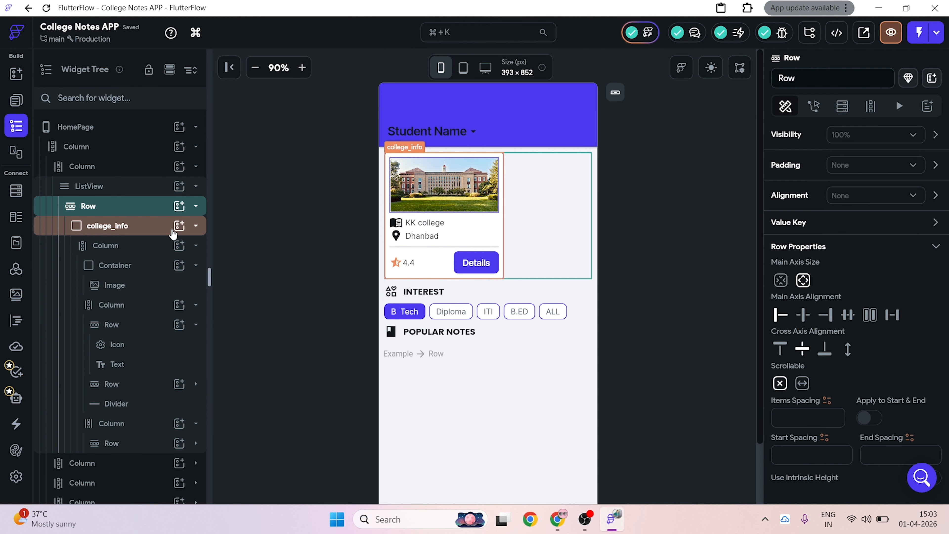
left_click(195, 226)
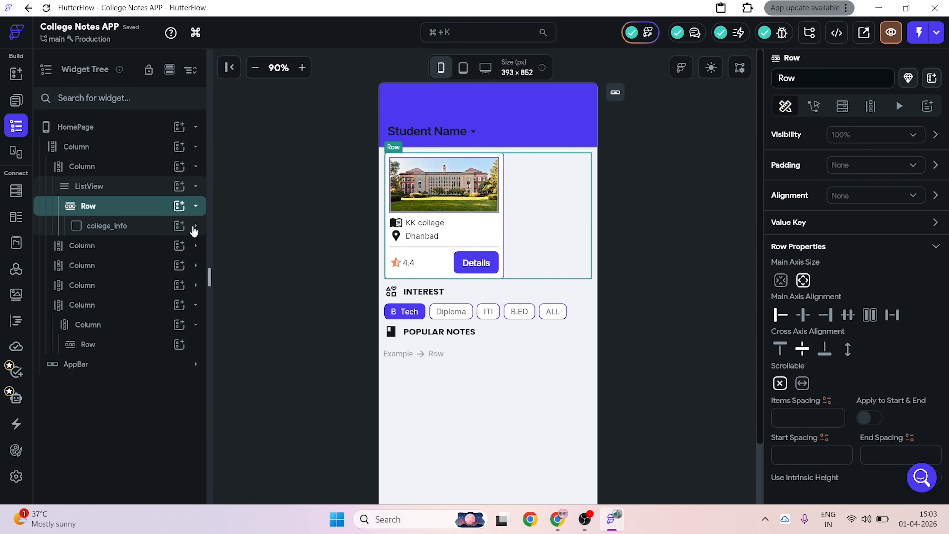
left_click(137, 231)
right_click(123, 231)
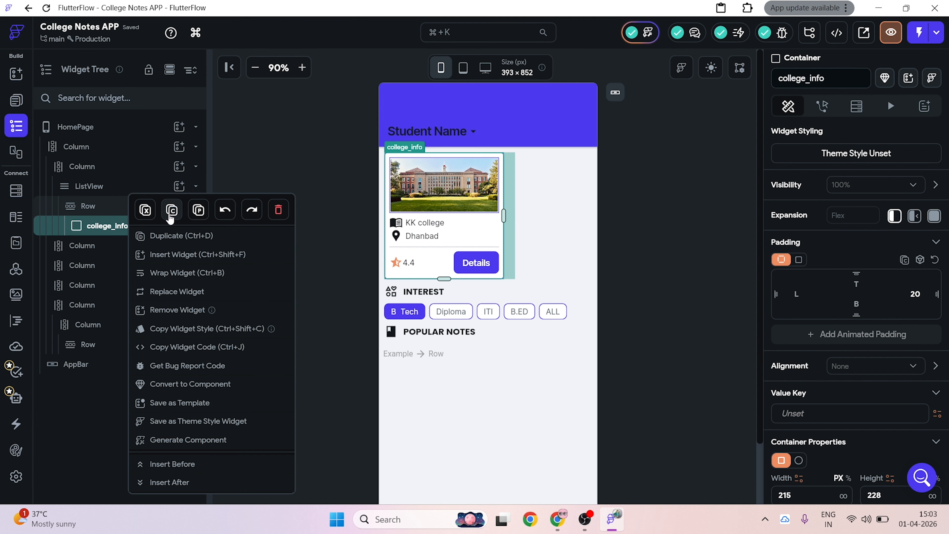
left_click(172, 210)
left_click(89, 343)
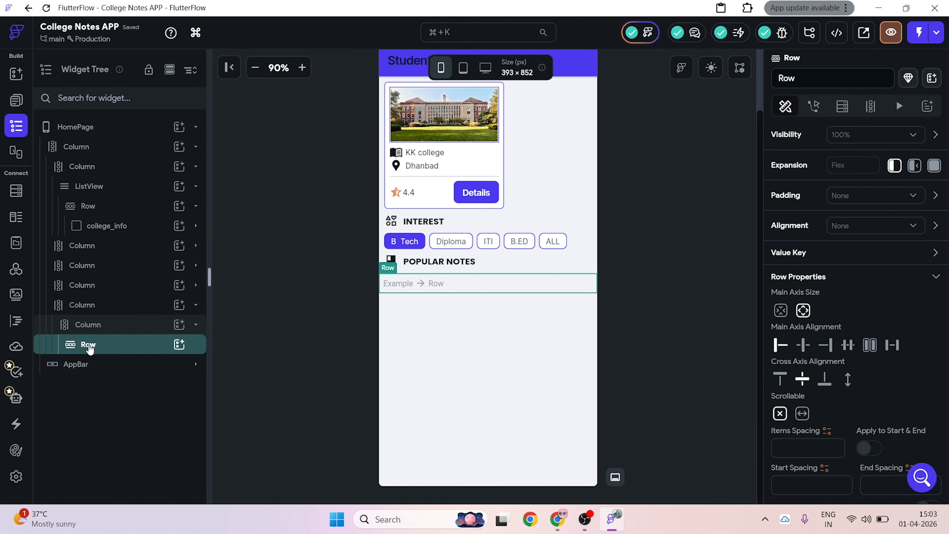
right_click(90, 348)
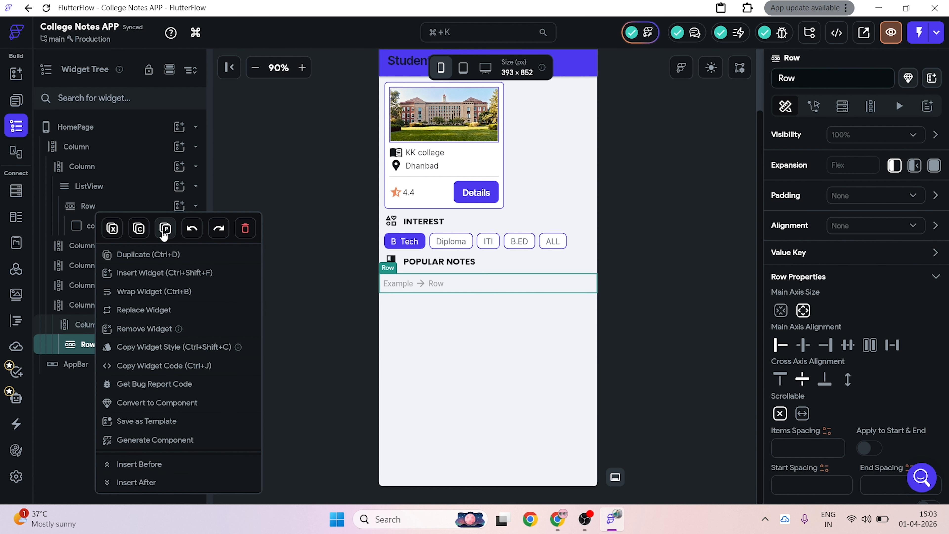
left_click(165, 226)
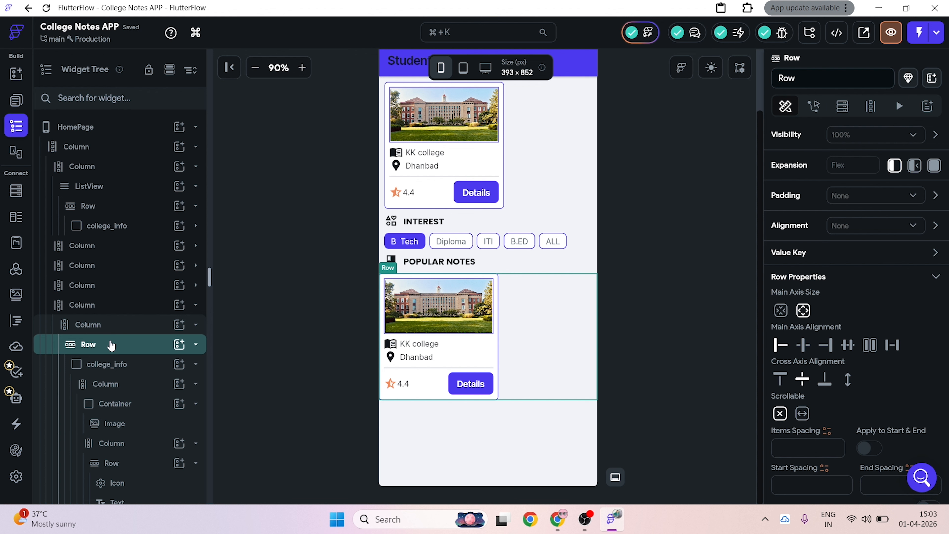
Step: Remove the Row around the pasted college_info container, keeping the card directly inside the nested Column
left_click(196, 348)
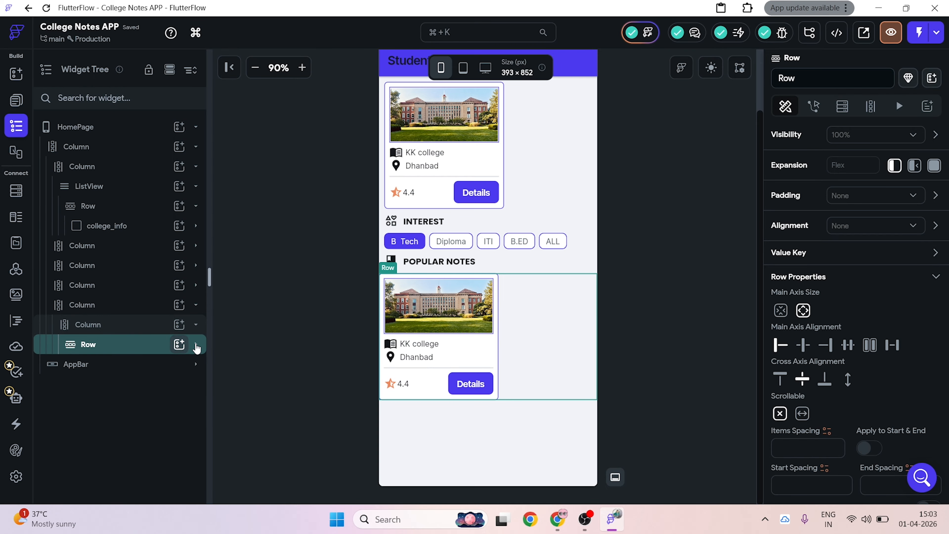
left_click(196, 347)
left_click(135, 363)
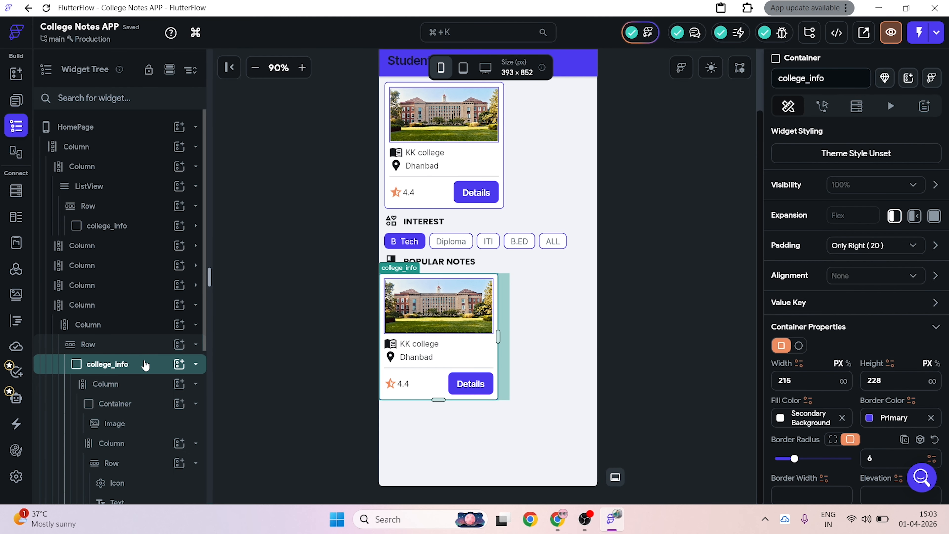
right_click(115, 349)
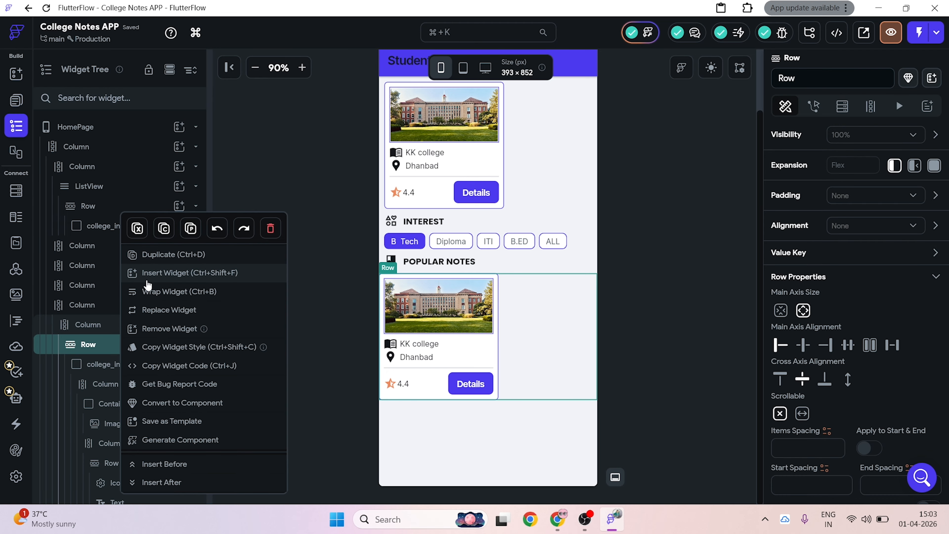
left_click(167, 338)
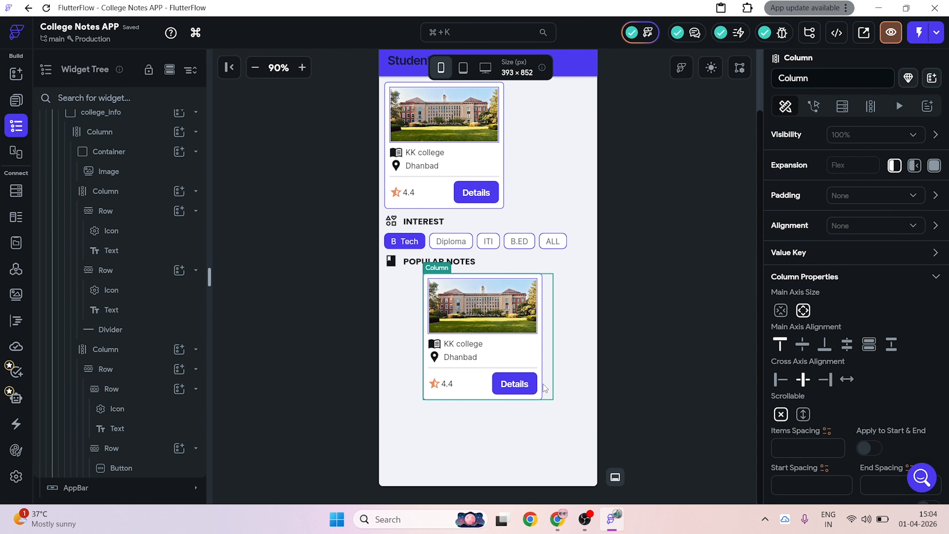
Step: Set the width of the college_info card under POPULAR NOTES to infinity and clear its right padding
scroll(54, 271, "up", 5)
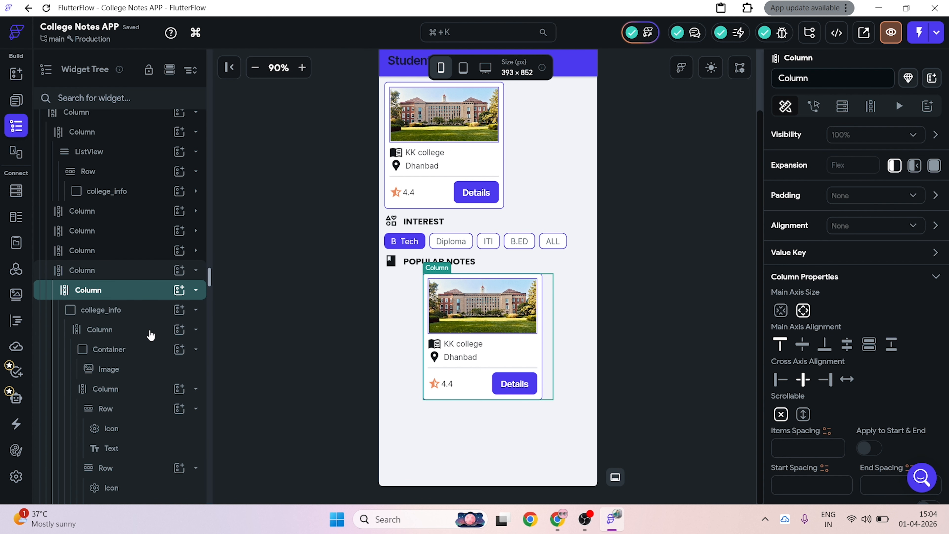
scroll(138, 348, "down", 5)
scroll(138, 349, "up", 6)
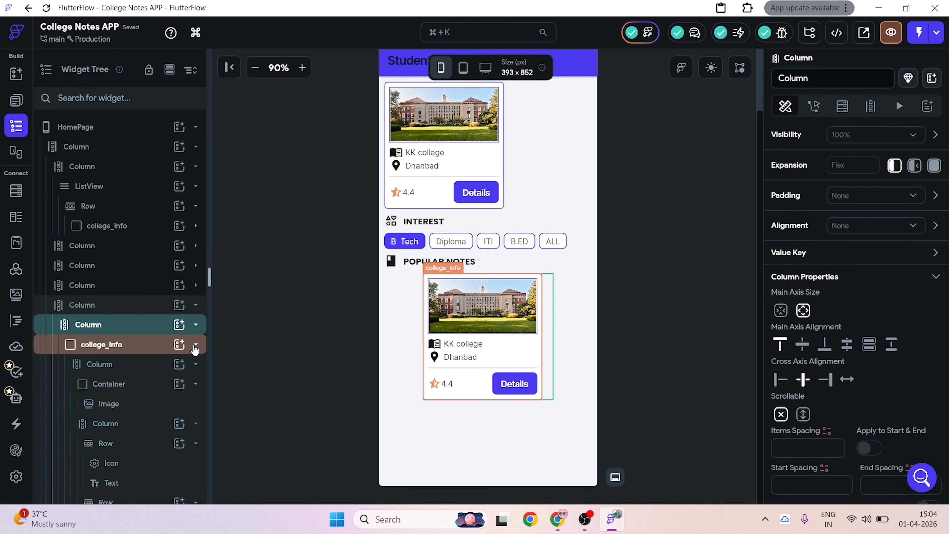
left_click(197, 325)
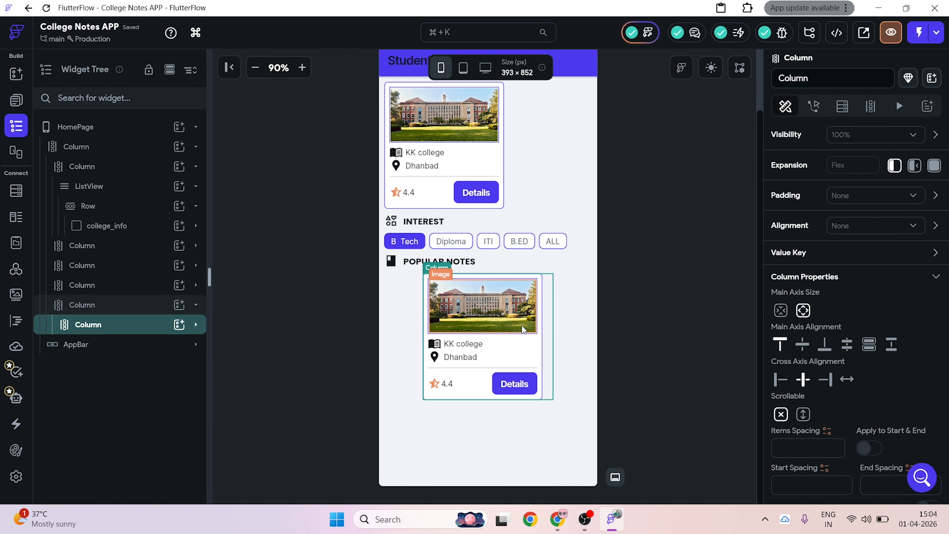
left_click(553, 276)
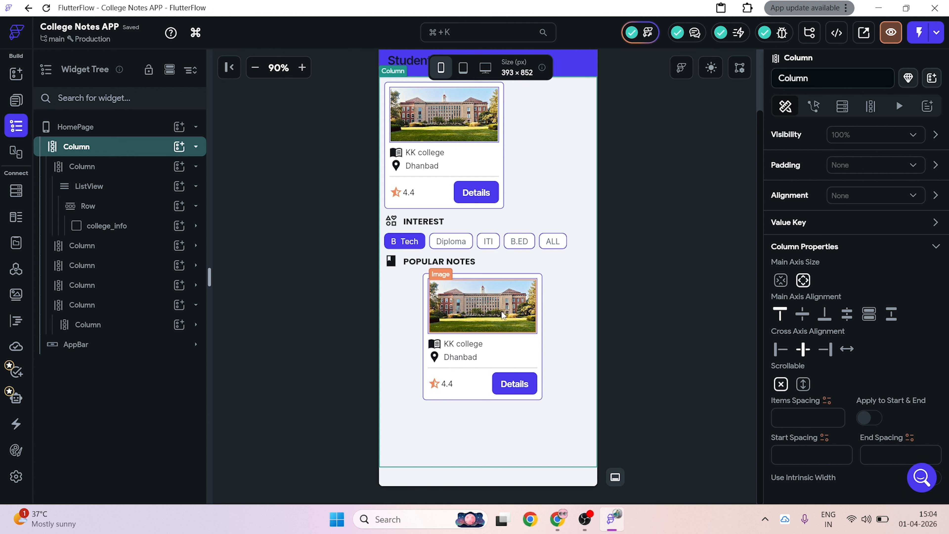
left_click(539, 277)
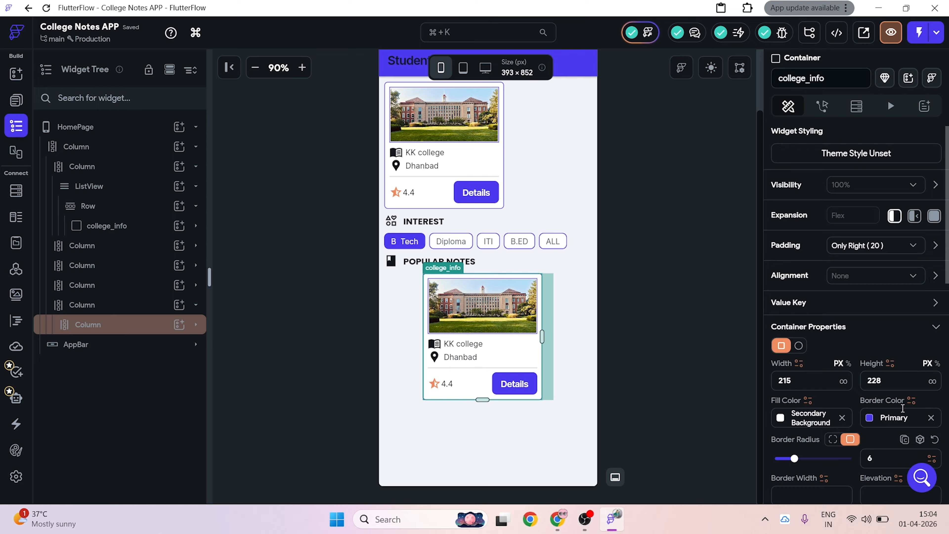
left_click(843, 382)
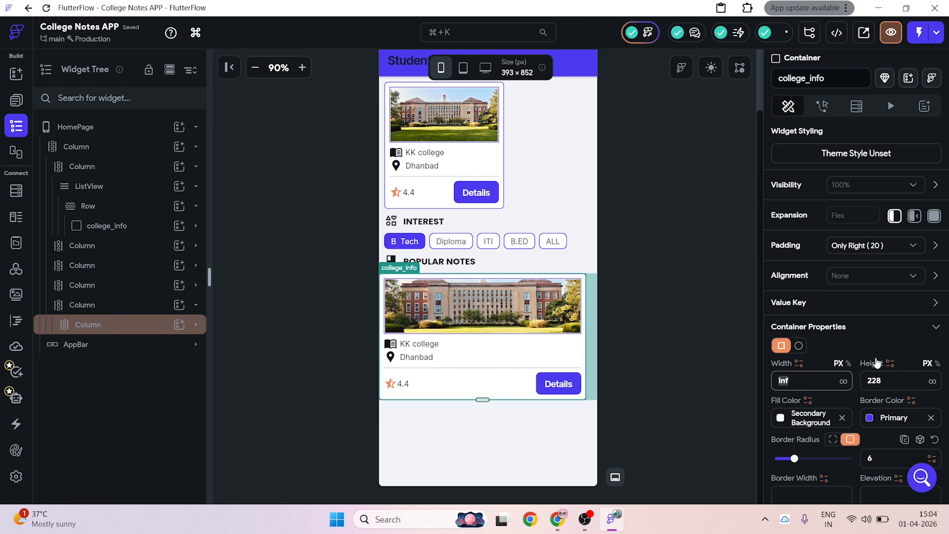
left_click(935, 245)
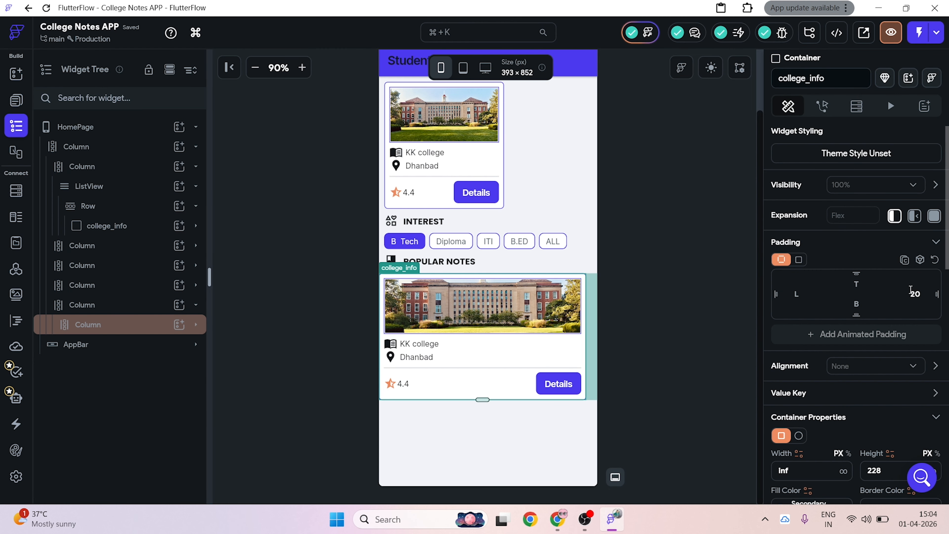
key("BackSpace")
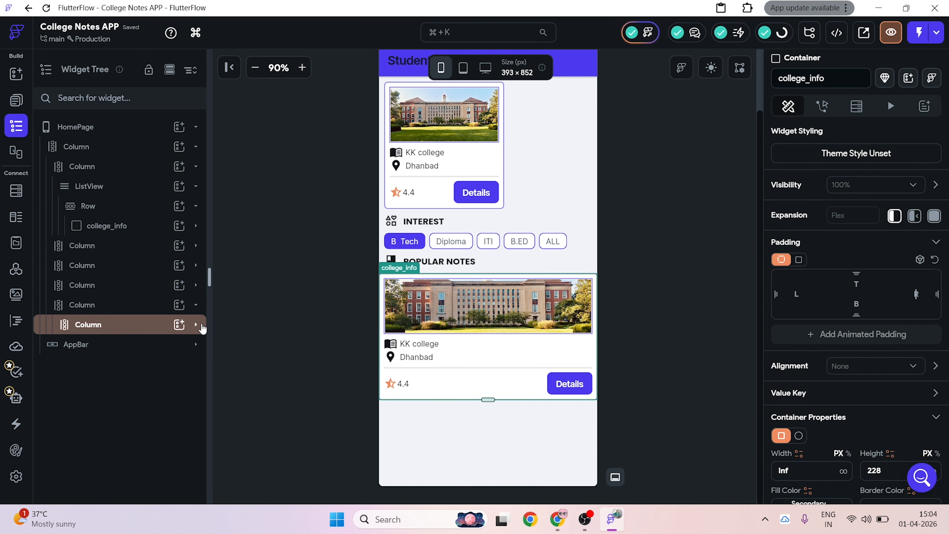
Step: Rename the college_info container under POPULAR NOTES to notes_info
left_click(196, 325)
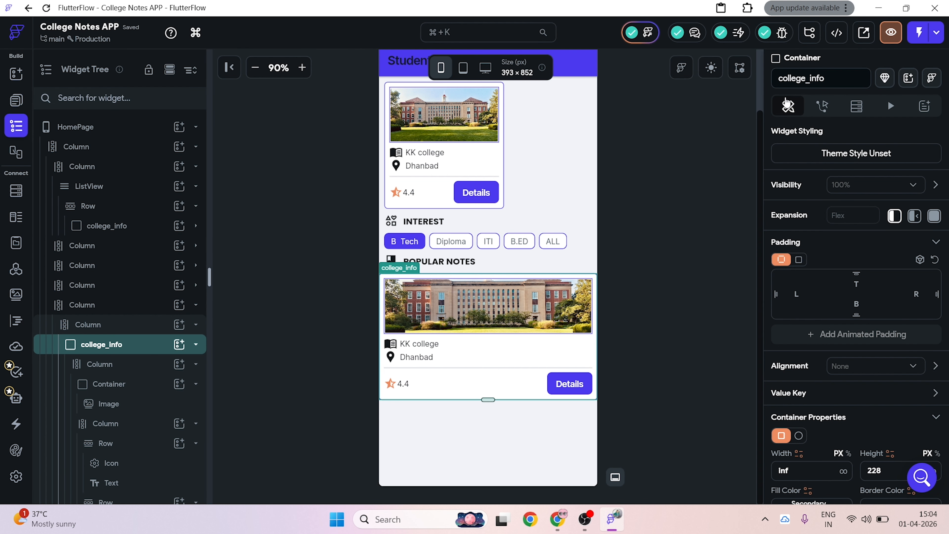
left_click_drag(804, 81, 773, 81)
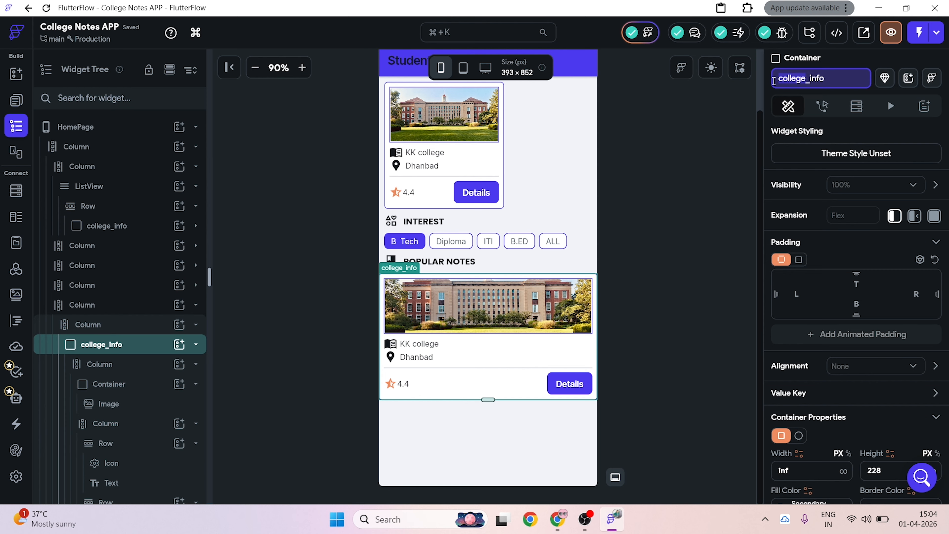
type("NOTES")
key("BackSpace")
key("BackSpace")
key("BackSpace")
key("BackSpace")
key("BackSpace")
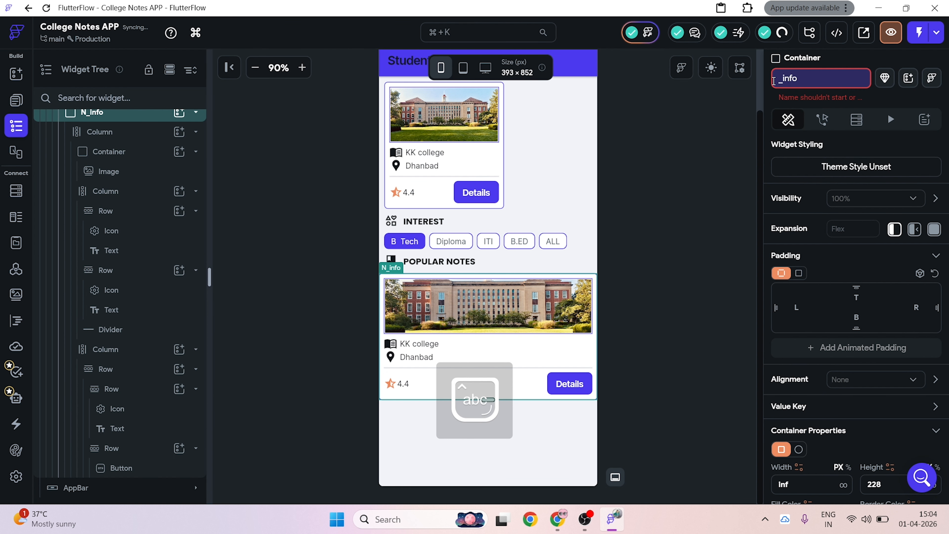
type("notes")
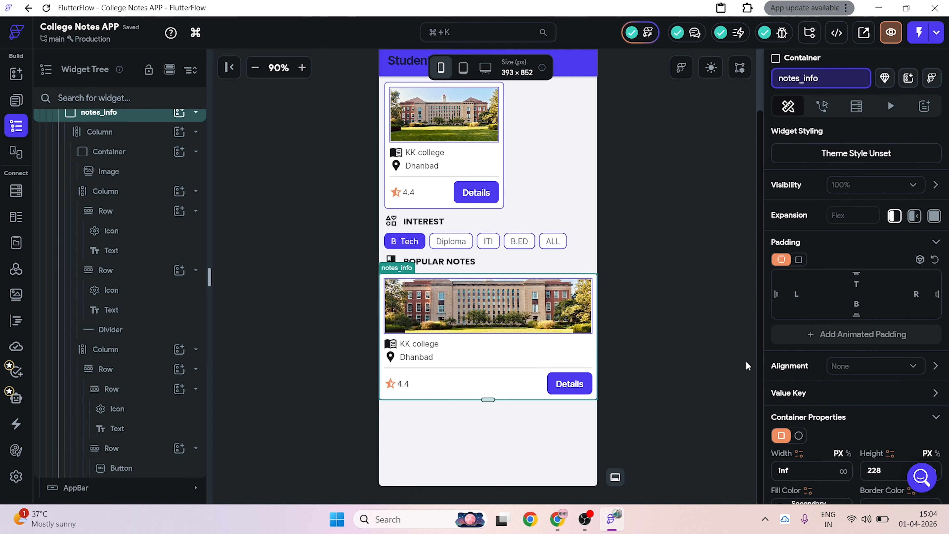
Step: Change the college name text in the notes_info card to "Notes Name"
left_click(424, 346)
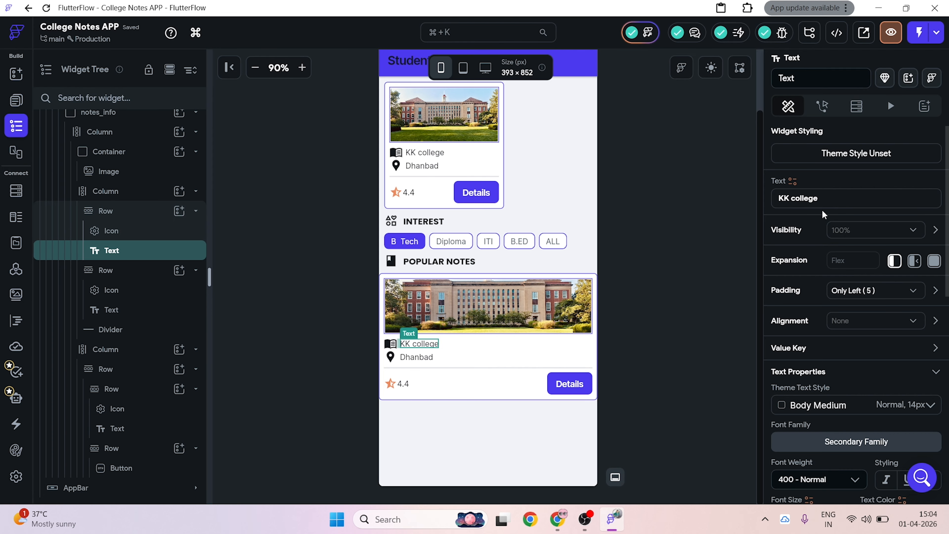
left_click(832, 198)
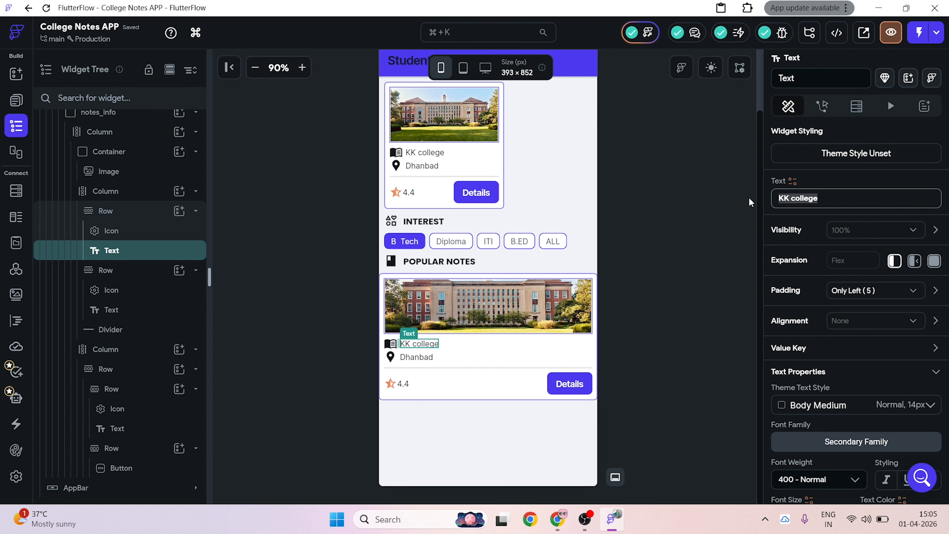
type("Notes")
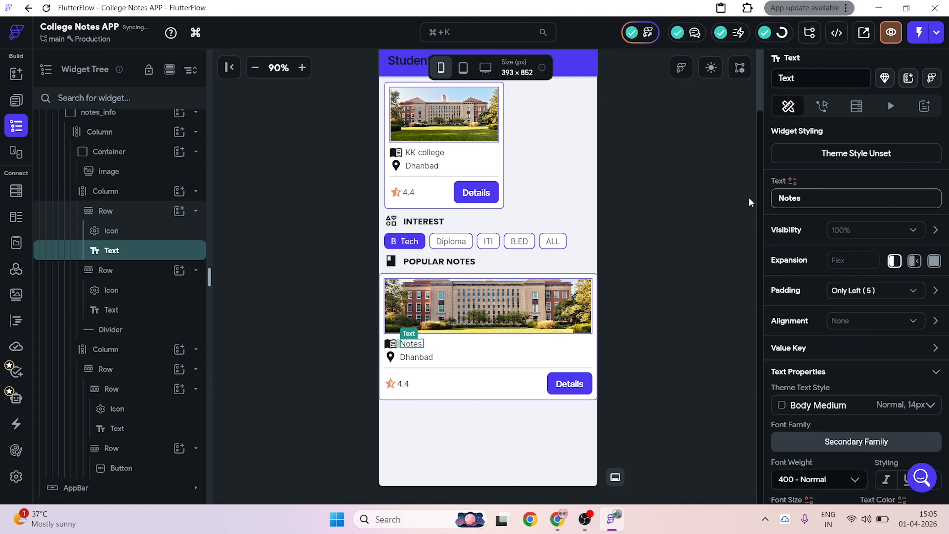
type(" Name")
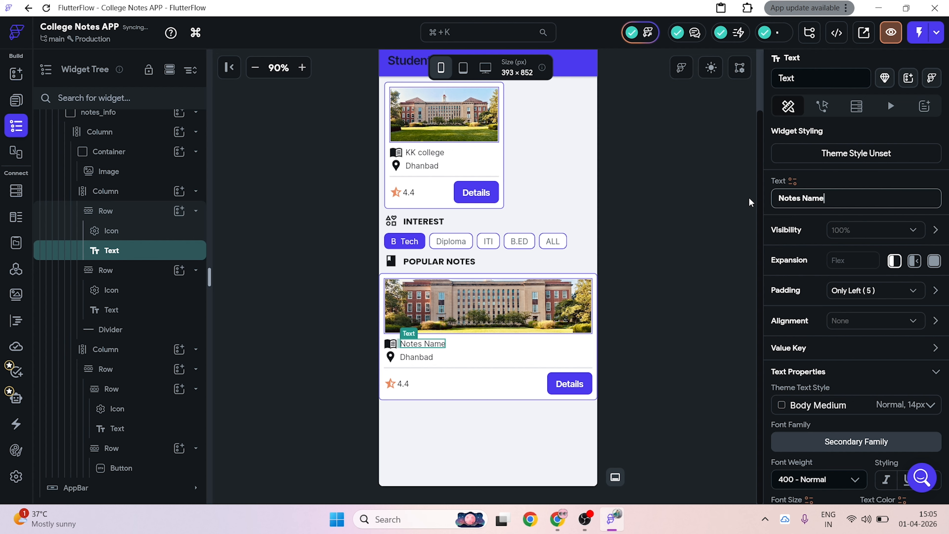
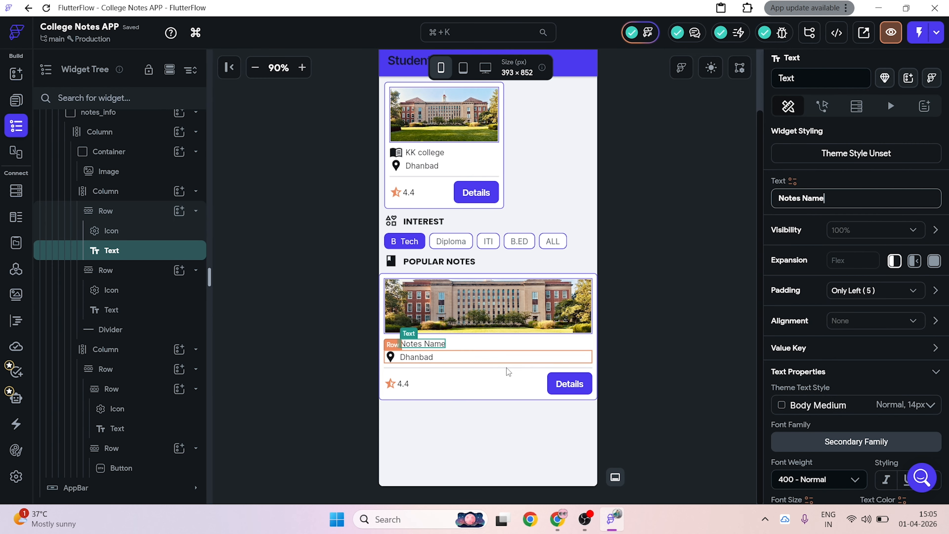
scroll(494, 397, "up", 2)
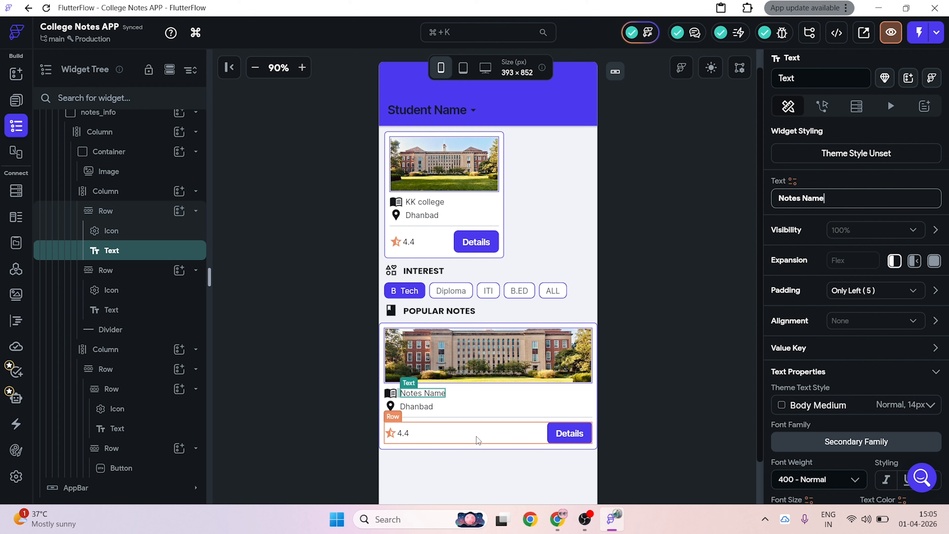
left_click(575, 433)
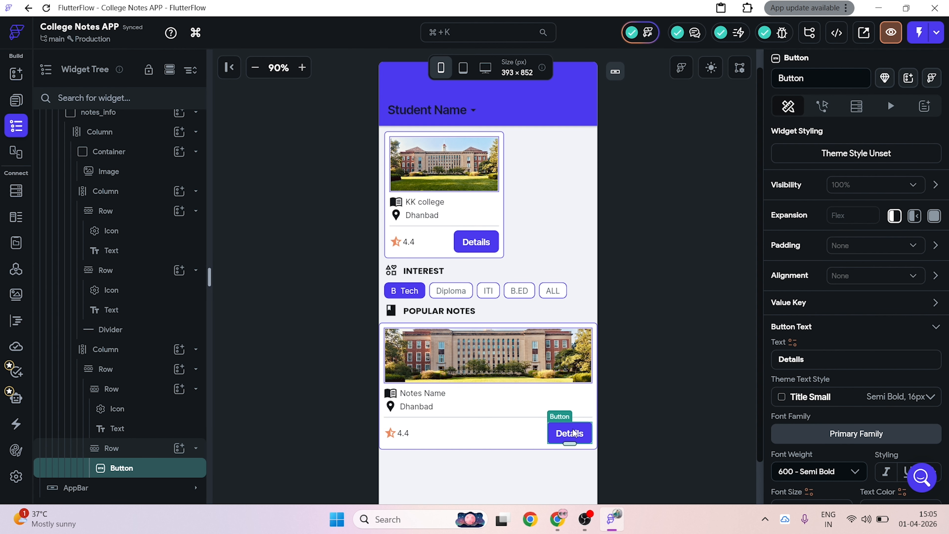
left_click(402, 414)
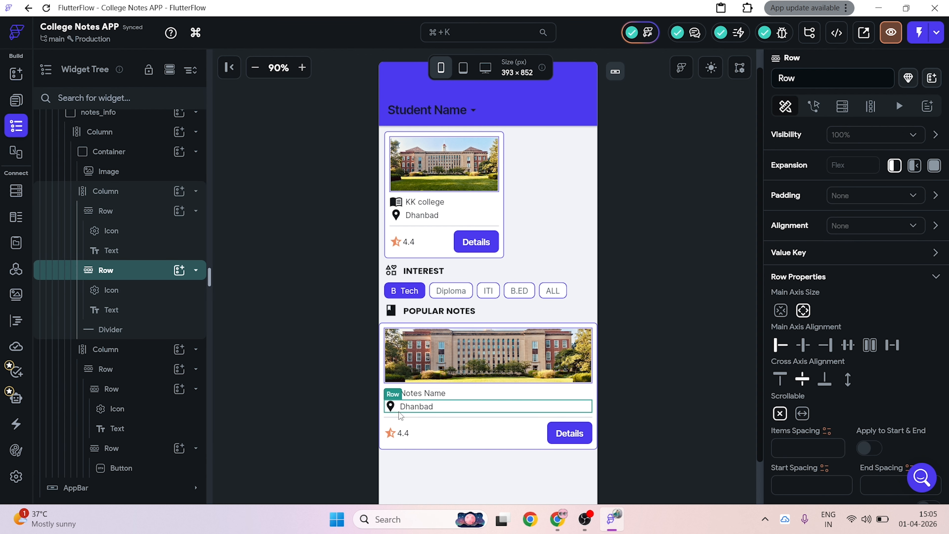
left_click(411, 439)
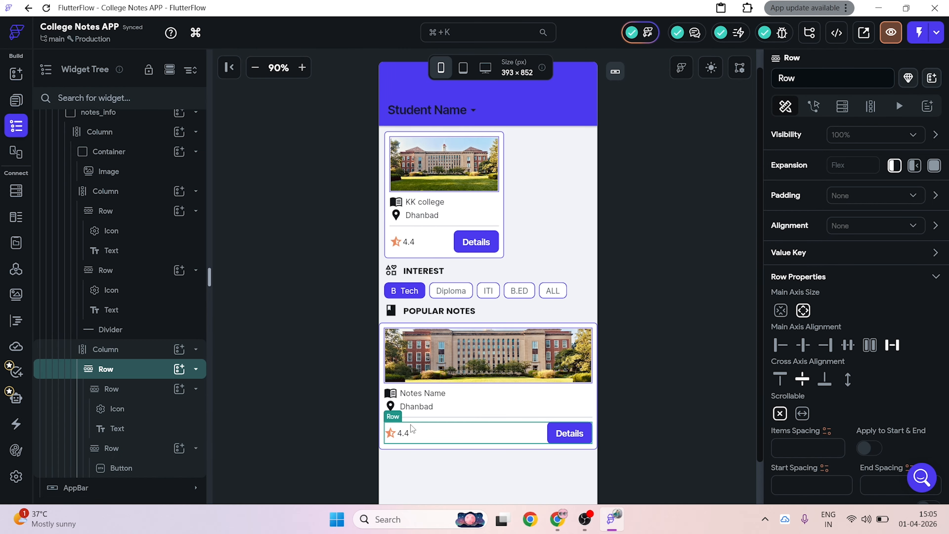
left_click(443, 397)
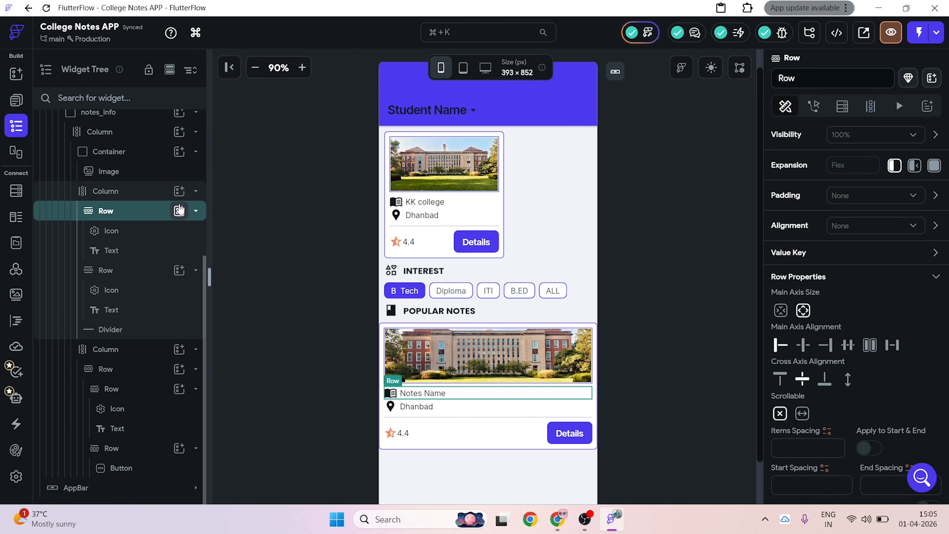
Step: Wrap the Column holding the notes name and location rows in the notes_info card in another Column
left_click(196, 191)
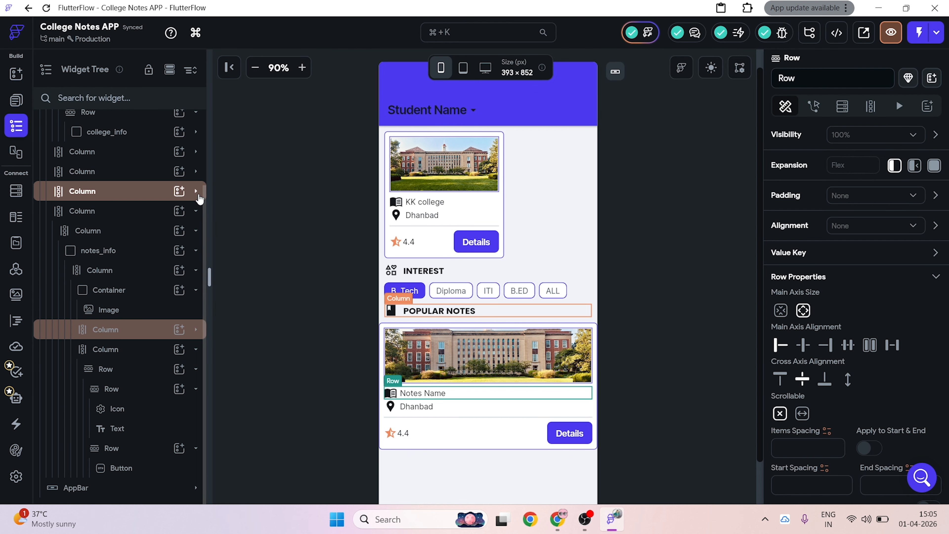
left_click(138, 336)
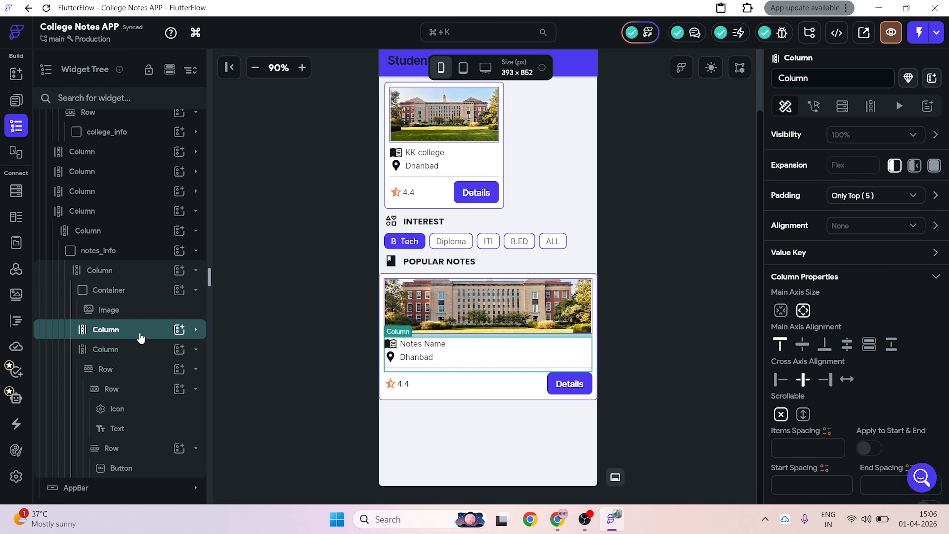
left_click(139, 335)
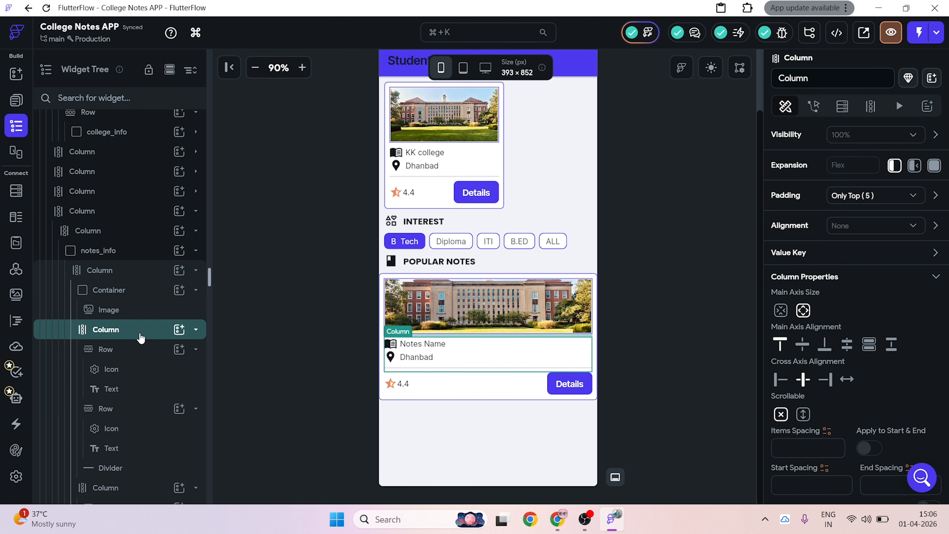
right_click(141, 336)
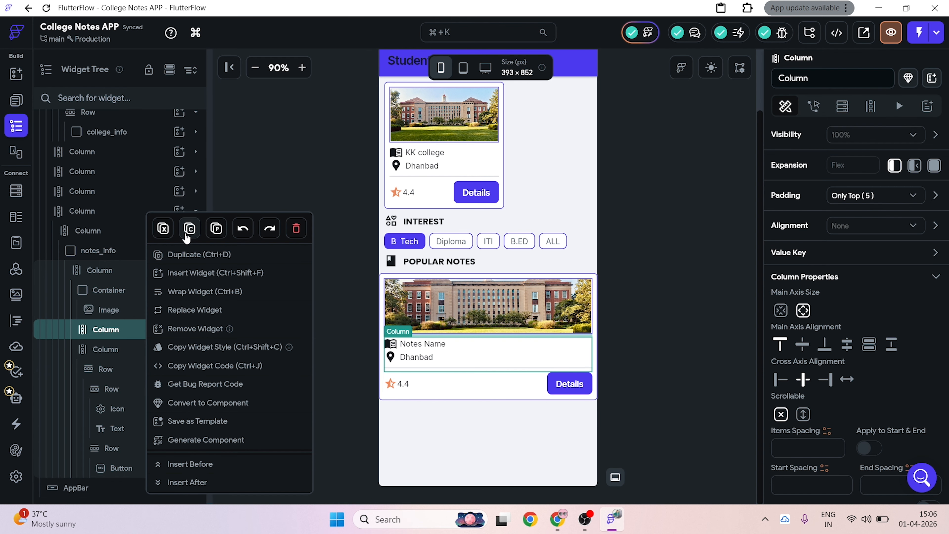
left_click(191, 293)
left_click(523, 178)
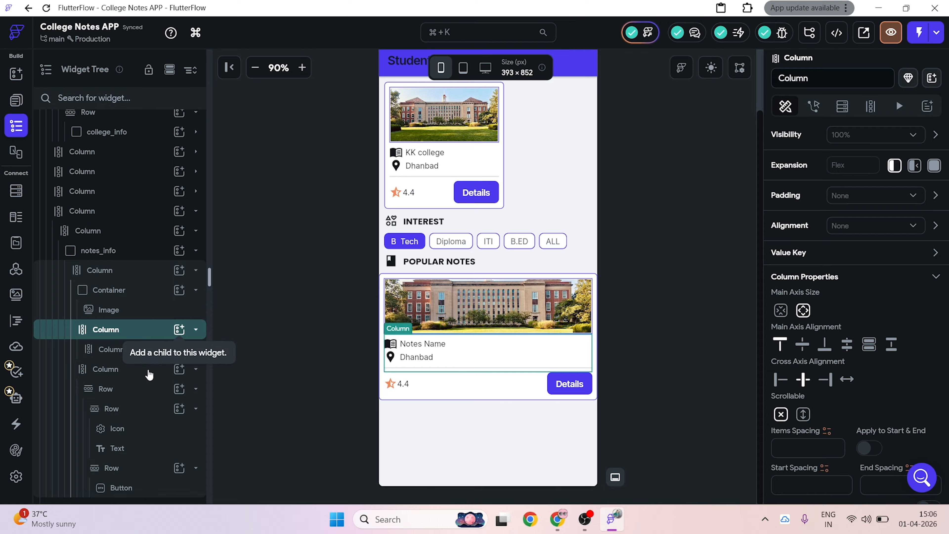
Step: Select the Column holding the rating and Details button in the notes_info card
left_click(142, 376)
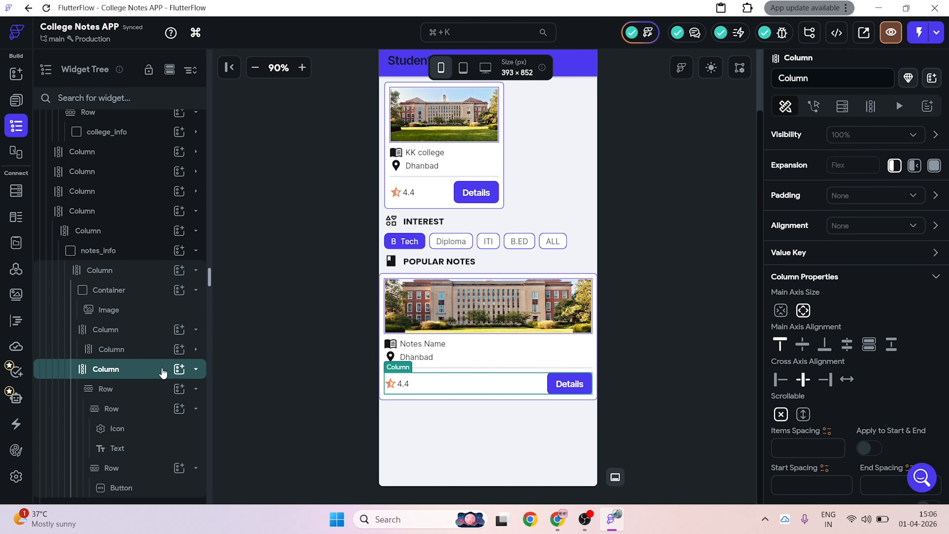
Step: Replace the Column holding the notes name and location in the notes_info card with a Row
left_click(195, 369)
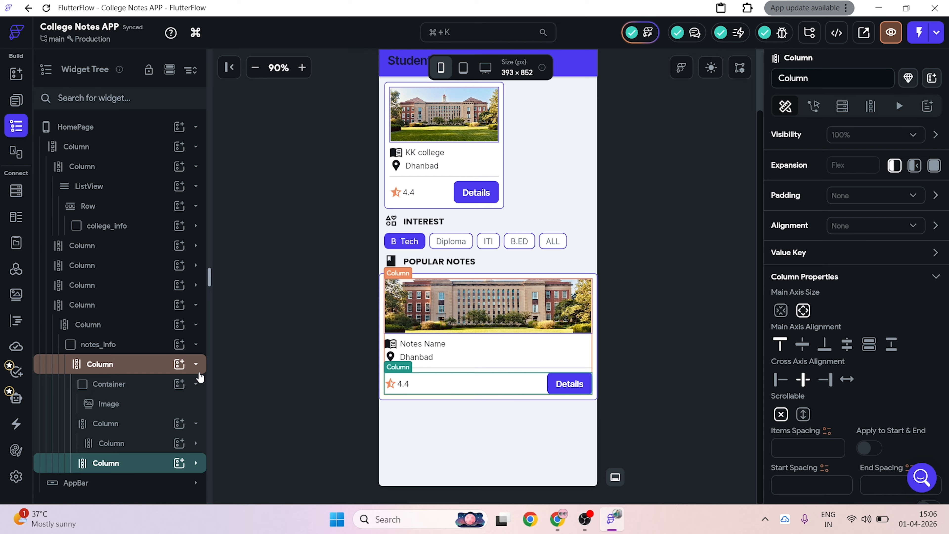
right_click(121, 432)
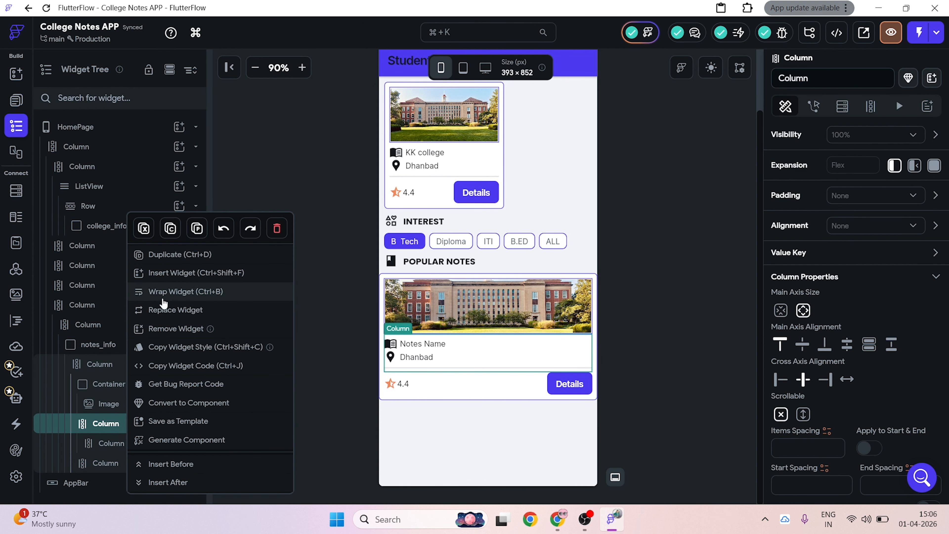
left_click(162, 316)
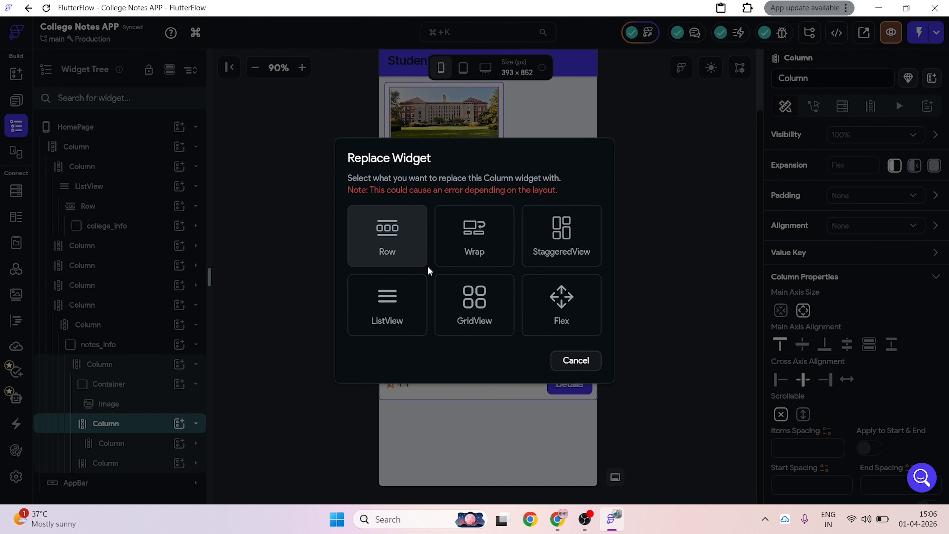
left_click(409, 258)
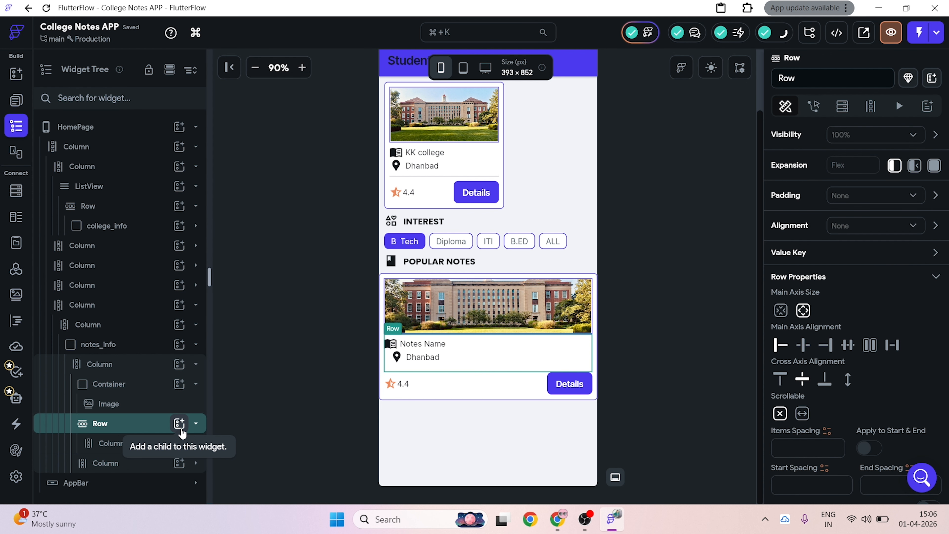
Step: Add an empty Column to the new Row and place it before the notes name and location column
left_click(181, 429)
left_click(317, 303)
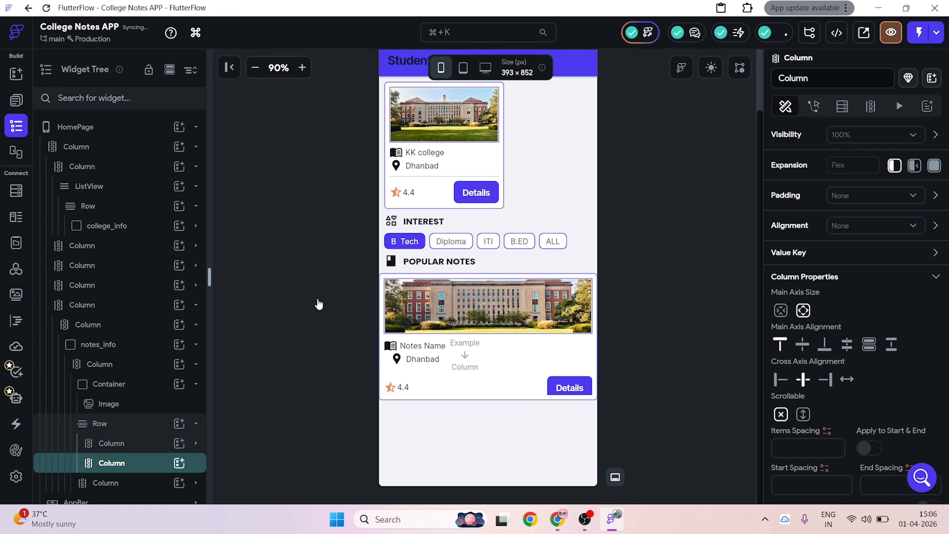
left_click_drag(113, 462, 117, 429)
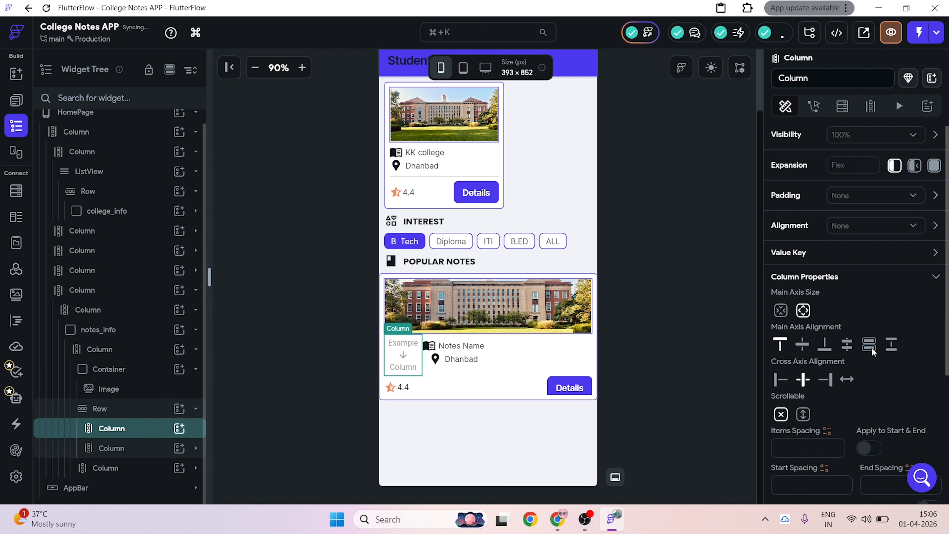
Step: Add a CircleImage to the empty Column and set its diameter to 50 px
left_click(179, 429)
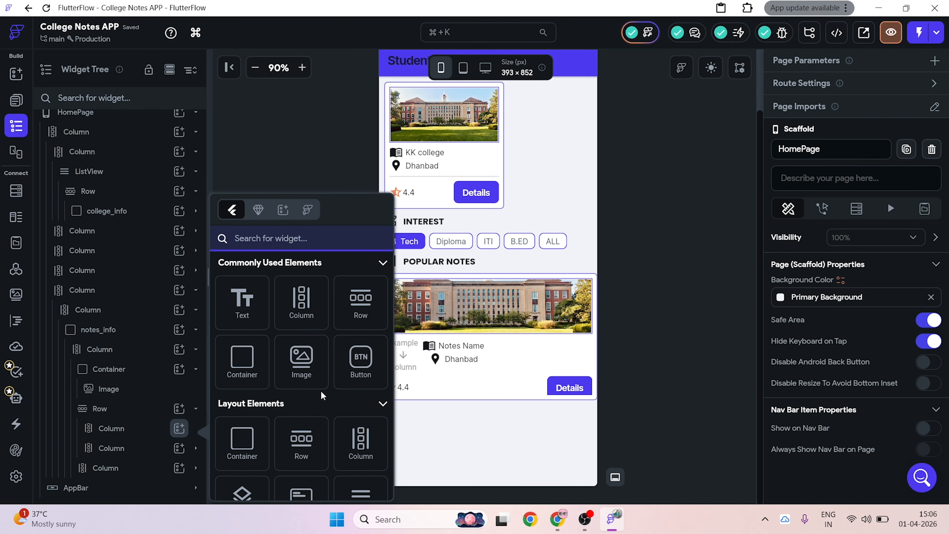
type("ci")
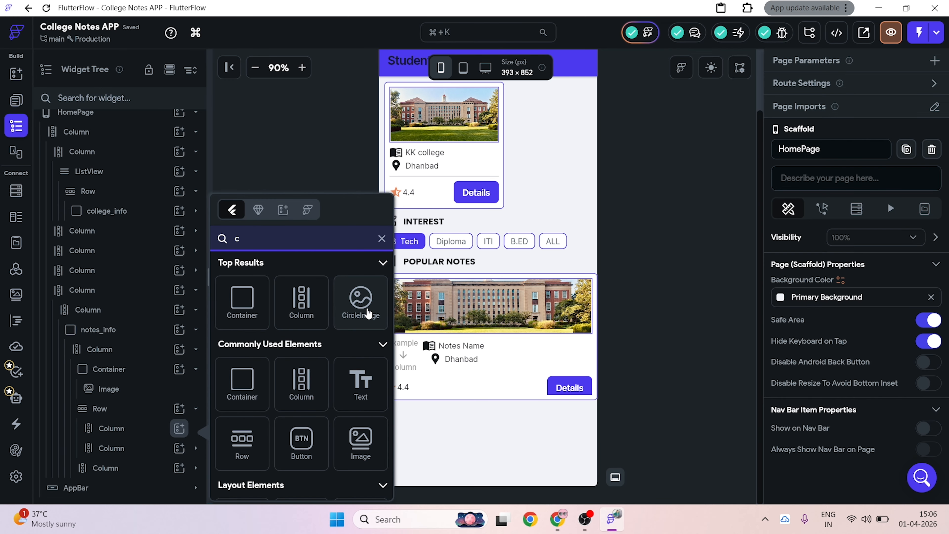
left_click(363, 306)
scroll(826, 387, "down", 1)
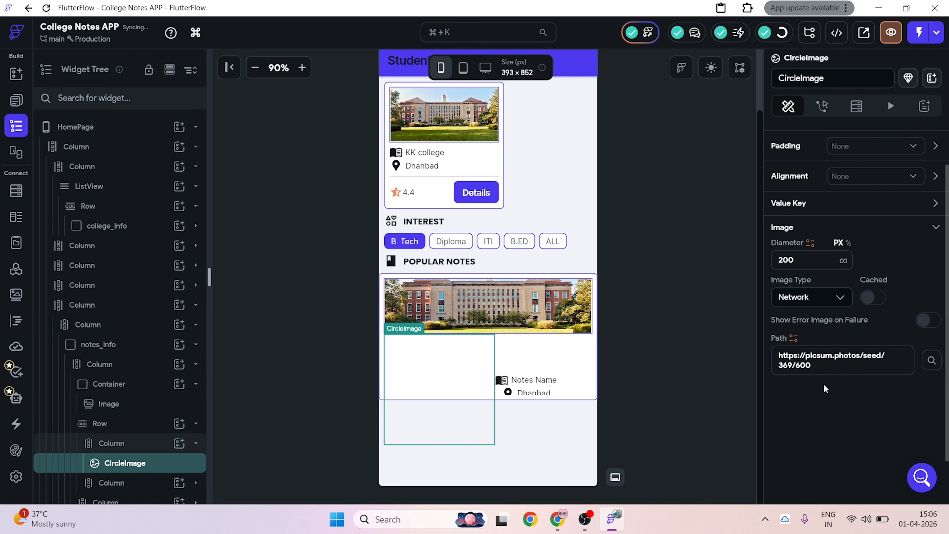
double_click(805, 261)
type("50")
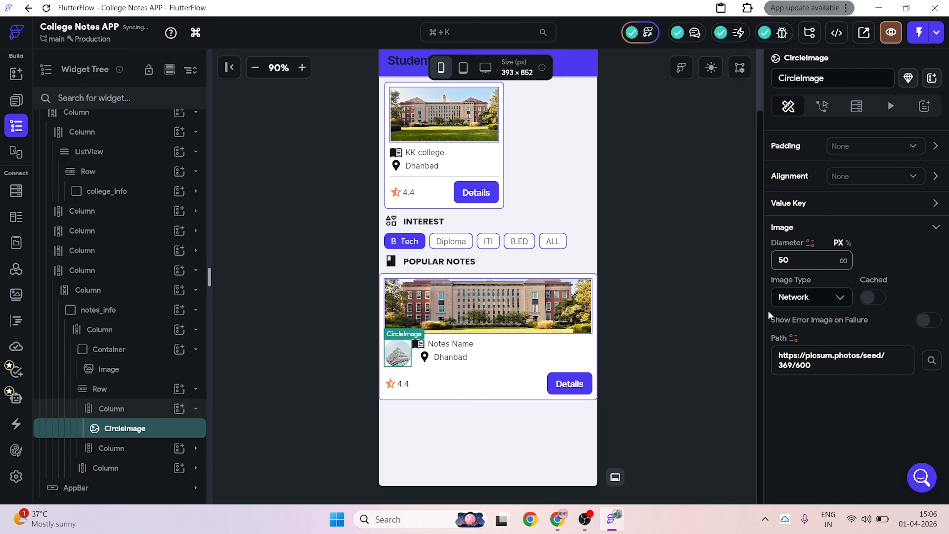
Step: Search Unsplash for "profile" and use the blue-circle silhouette photo as the CircleImage's picture
left_click(931, 360)
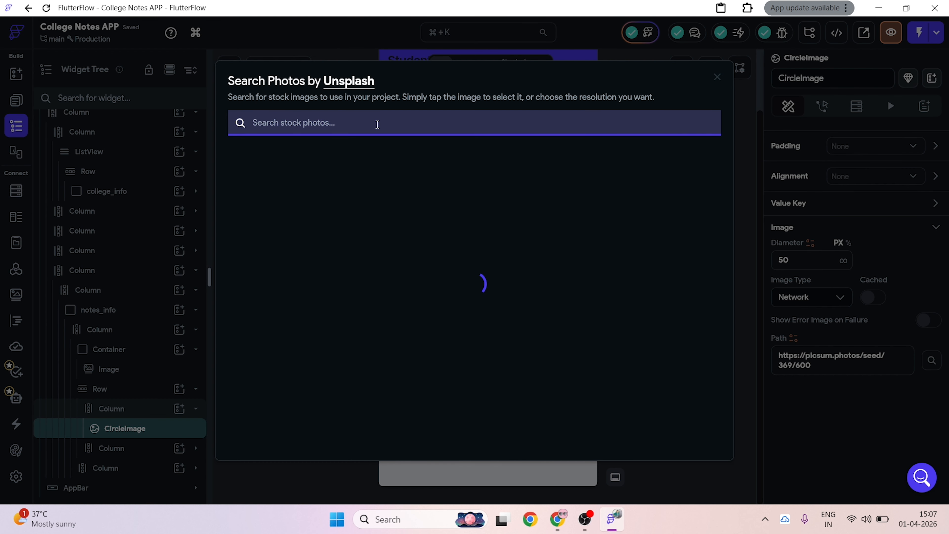
type("profile")
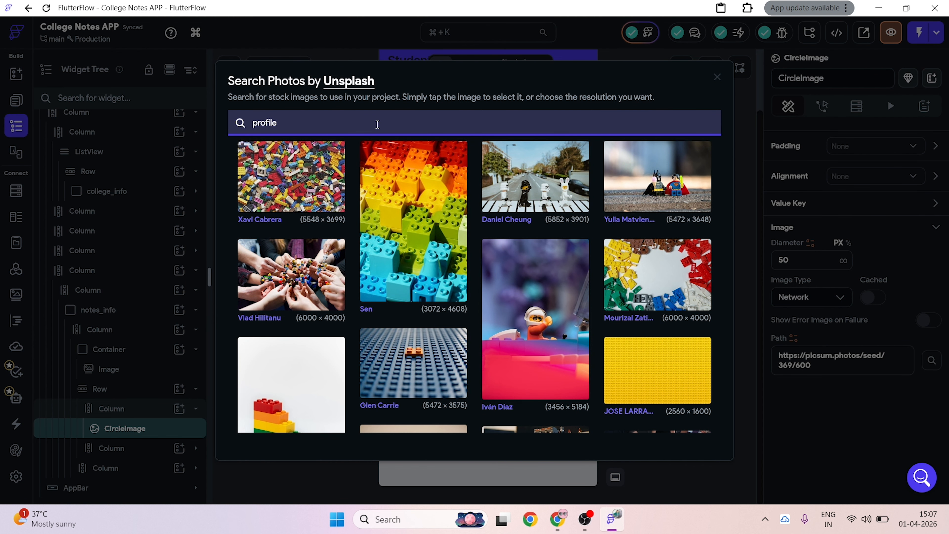
key("Return")
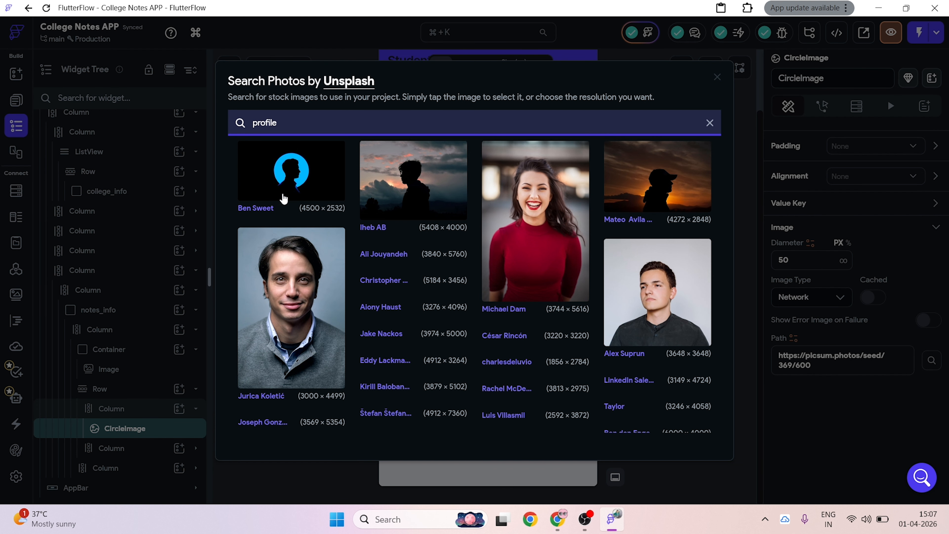
mouse_move(614, 172)
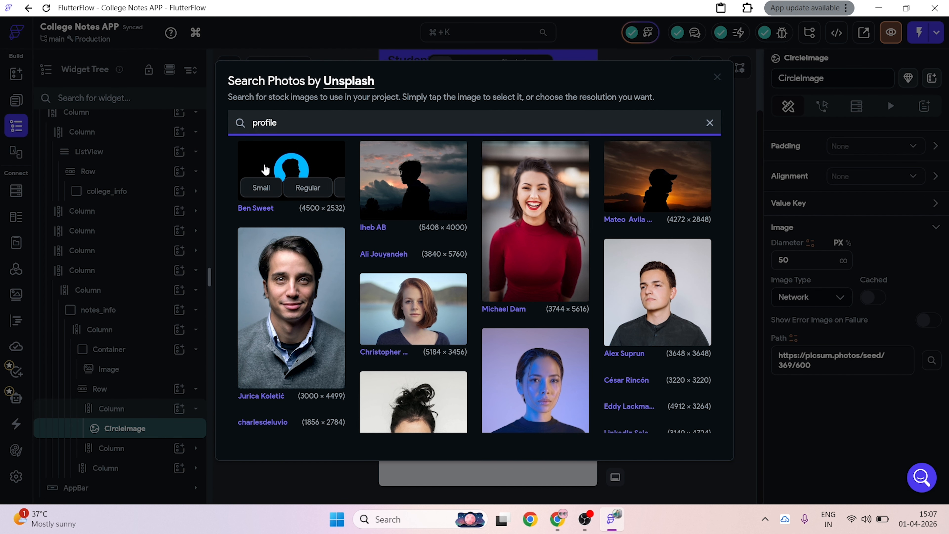
left_click(258, 169)
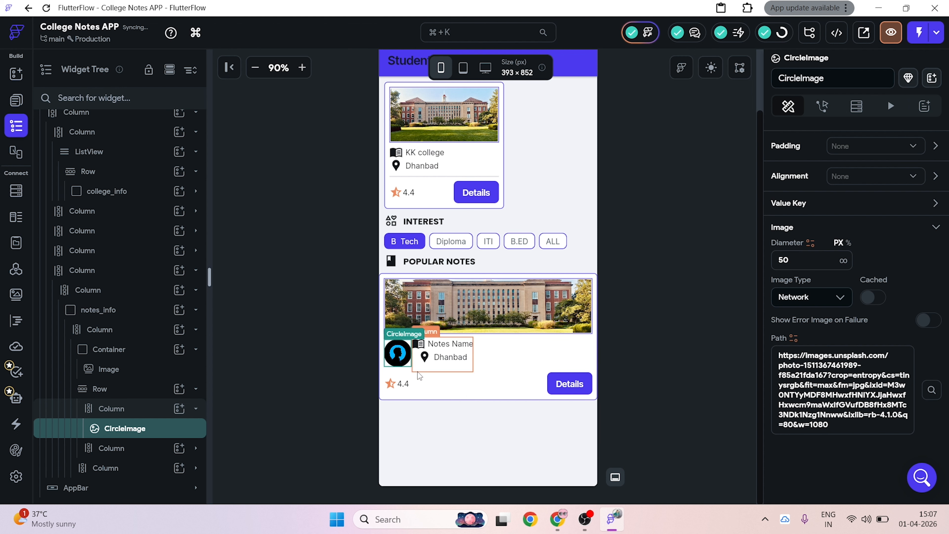
Step: Set the cross axis alignment of the column holding the notes name and location to start
left_click(451, 364)
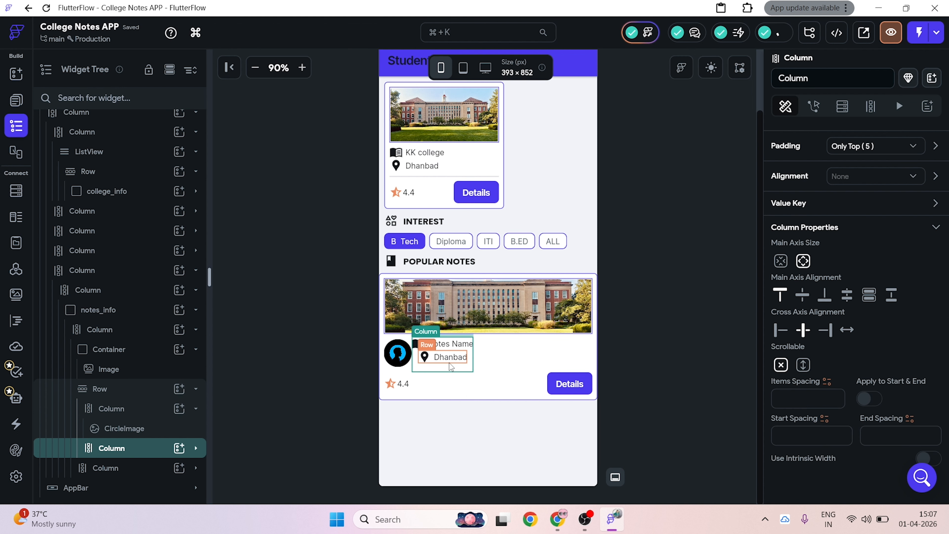
left_click(449, 362)
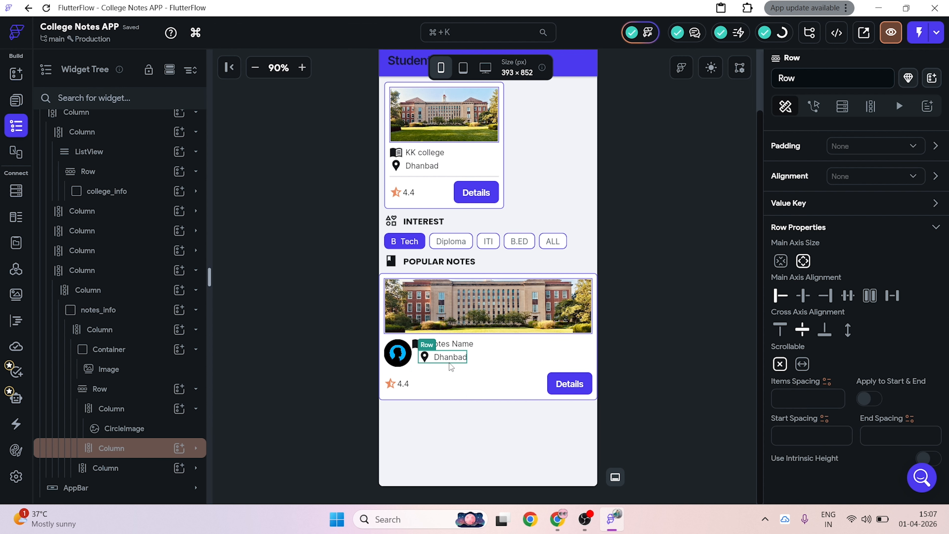
left_click(473, 361)
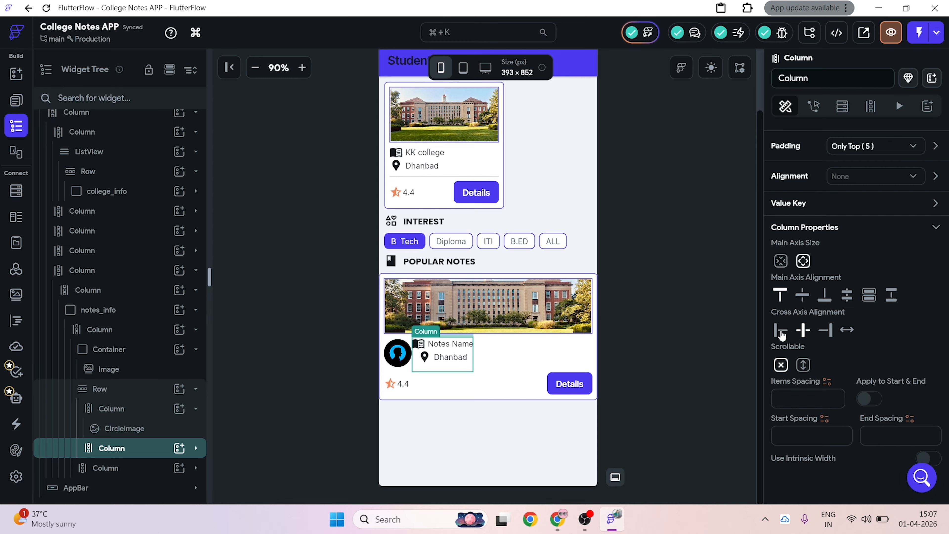
left_click(781, 330)
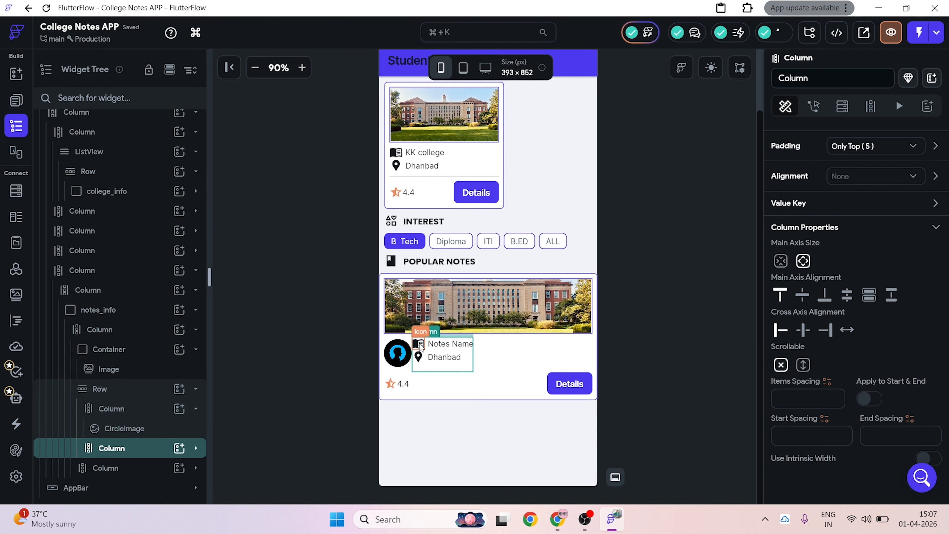
Step: Delete the book icon and the location pin icon beside the two text lines in the notes card
left_click(419, 345)
key("Delete")
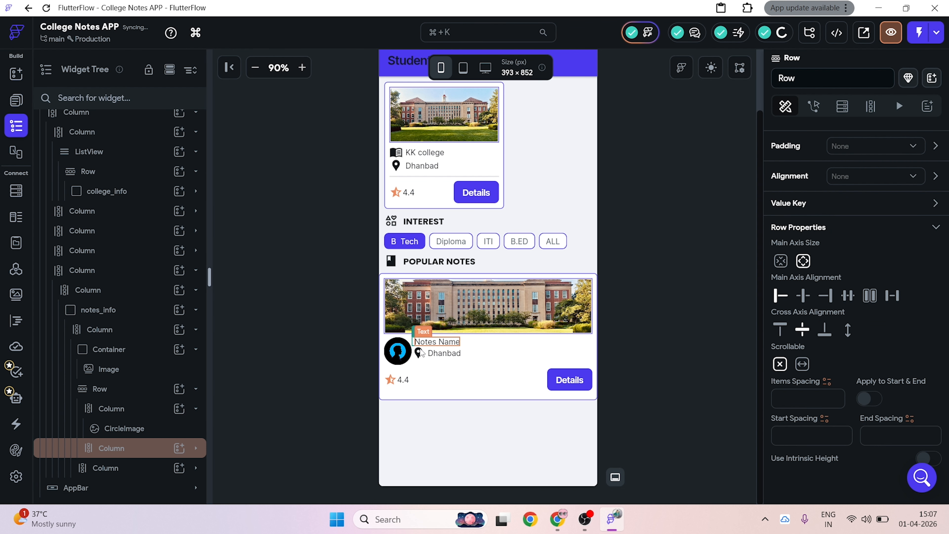
left_click(418, 352)
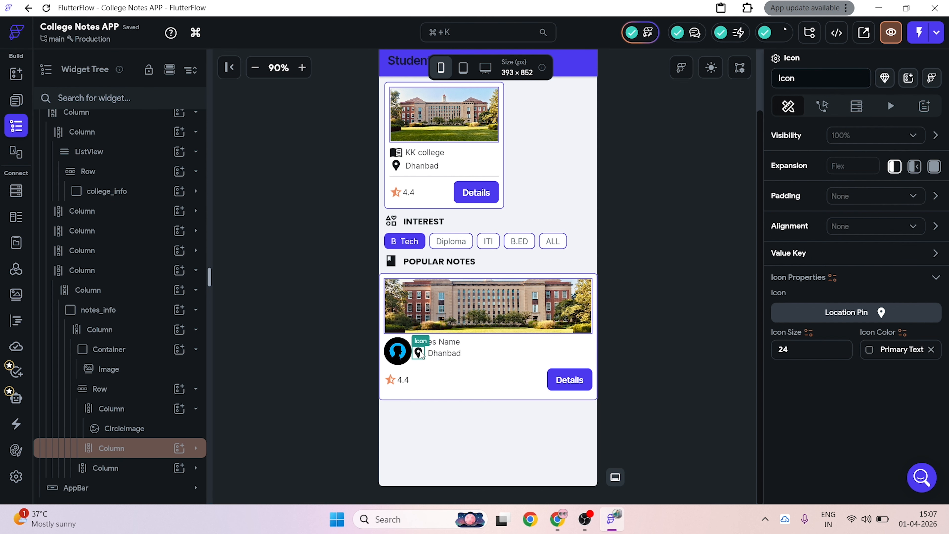
key("Delete")
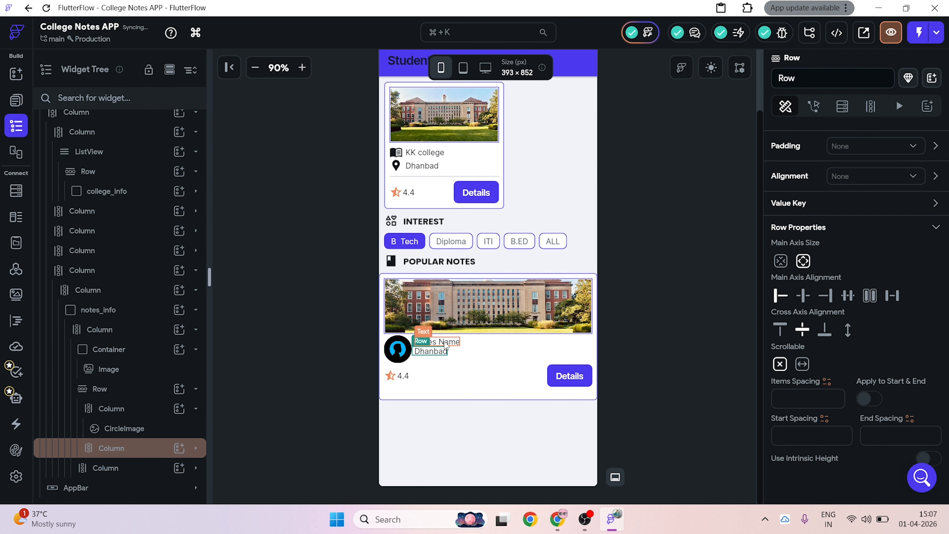
Step: Change the "Notes Name" text in the notes card to "Notes Title"
left_click(437, 341)
scroll(859, 313, "up", 2)
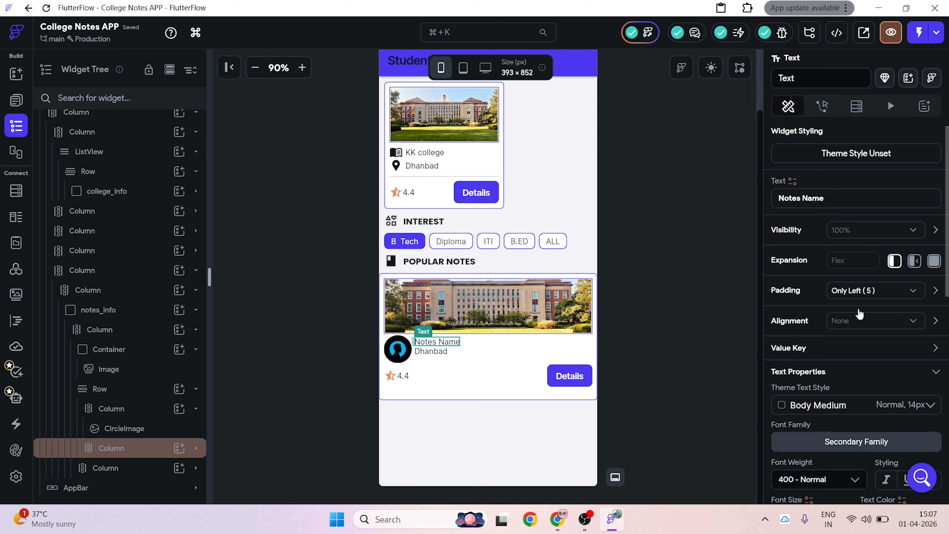
left_click(831, 203)
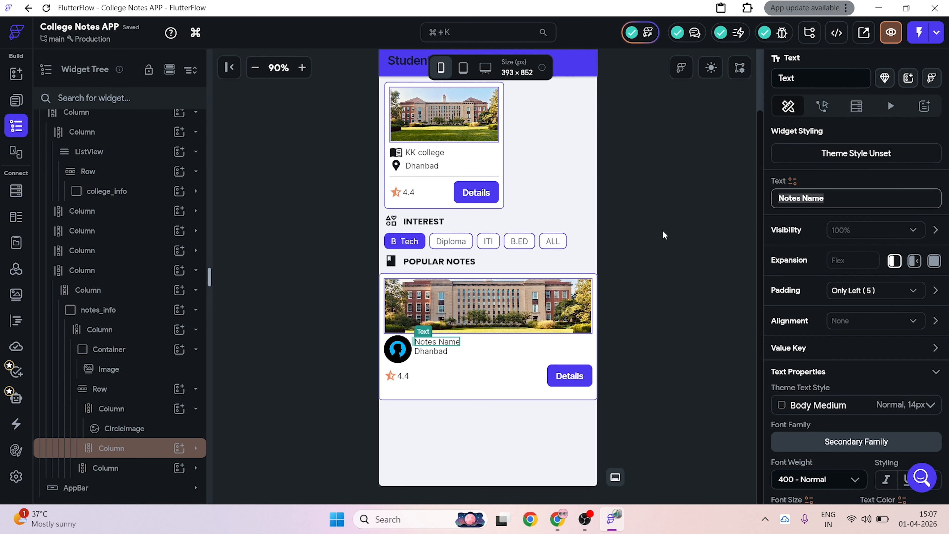
double_click(810, 196)
type("Titl")
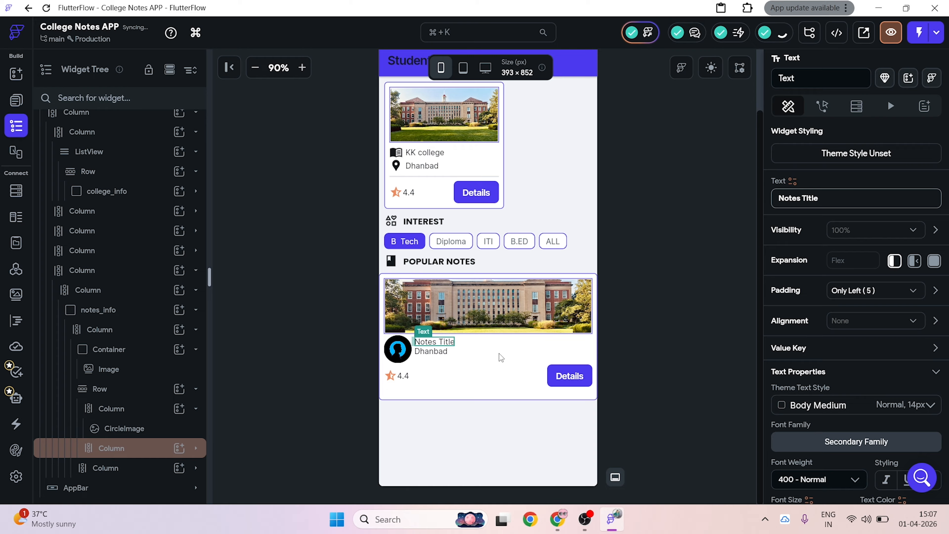
Step: Change the "Dhanbad" text in the notes card to "user name"
left_click(430, 351)
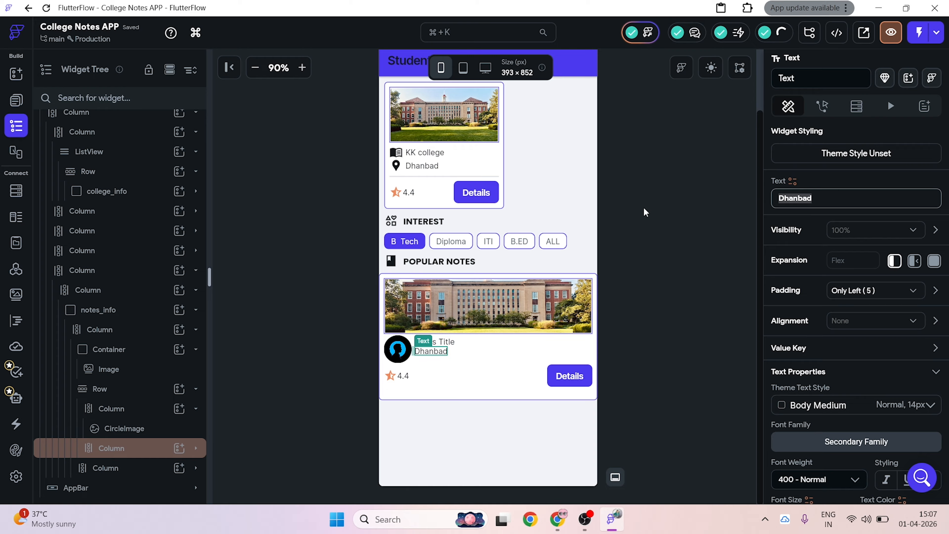
type("C")
key("BackSpace")
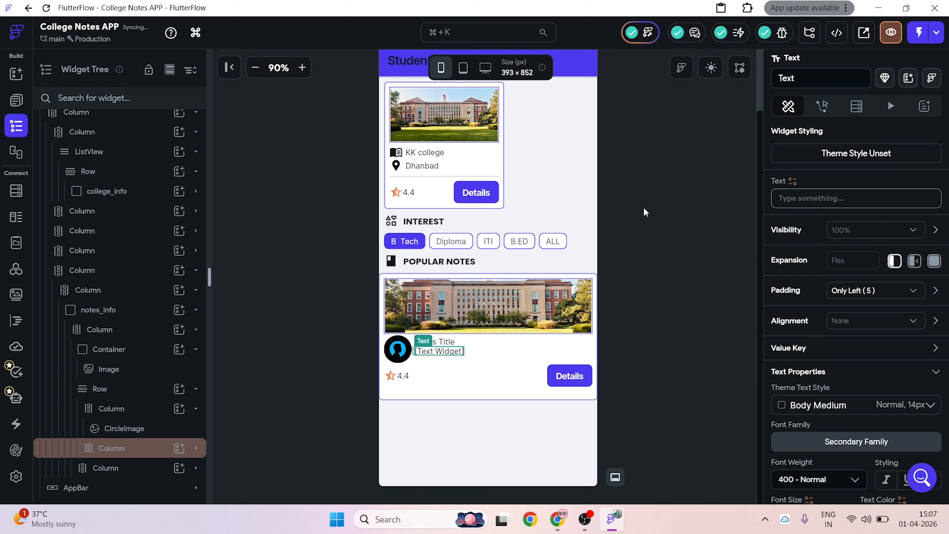
type("user")
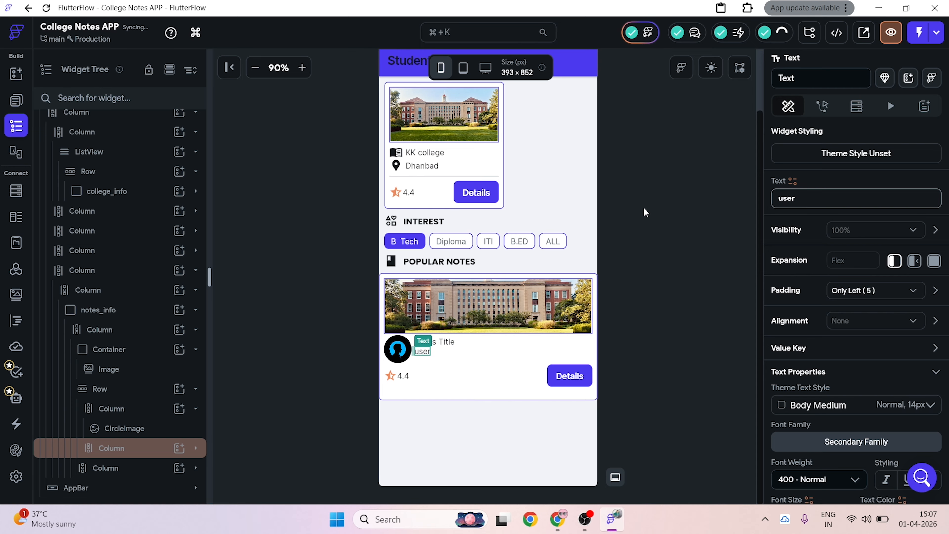
type(" name")
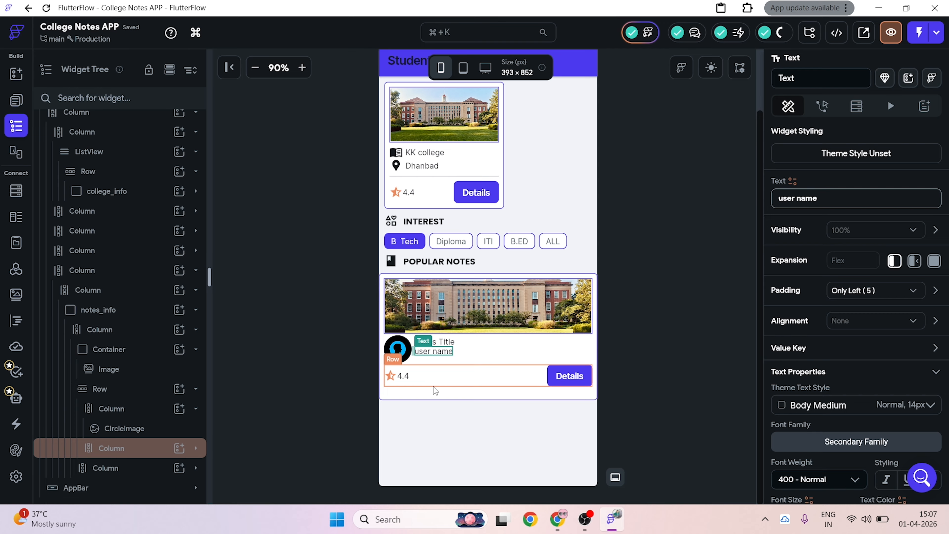
Step: Move the rating and Details button column into the profile Row, placing it after the image and text columns
left_click(523, 354)
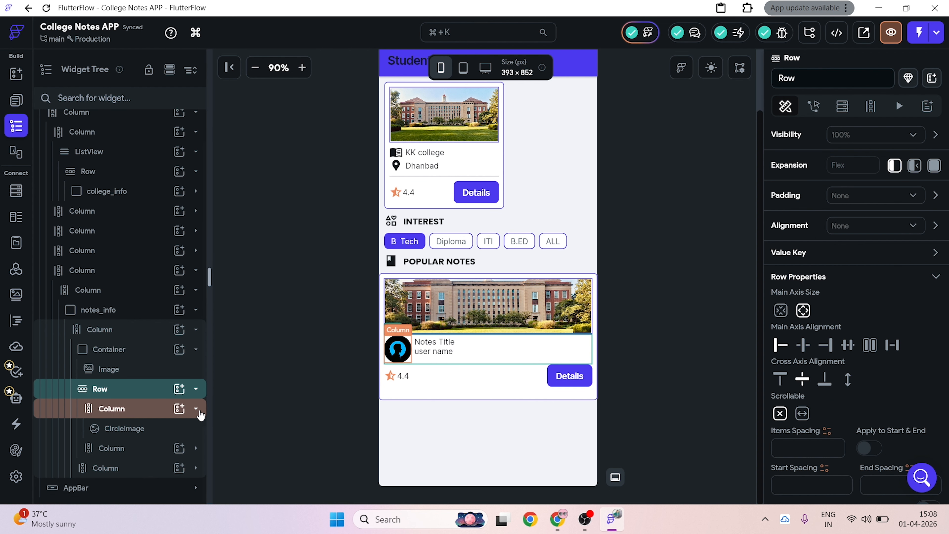
left_click(198, 411)
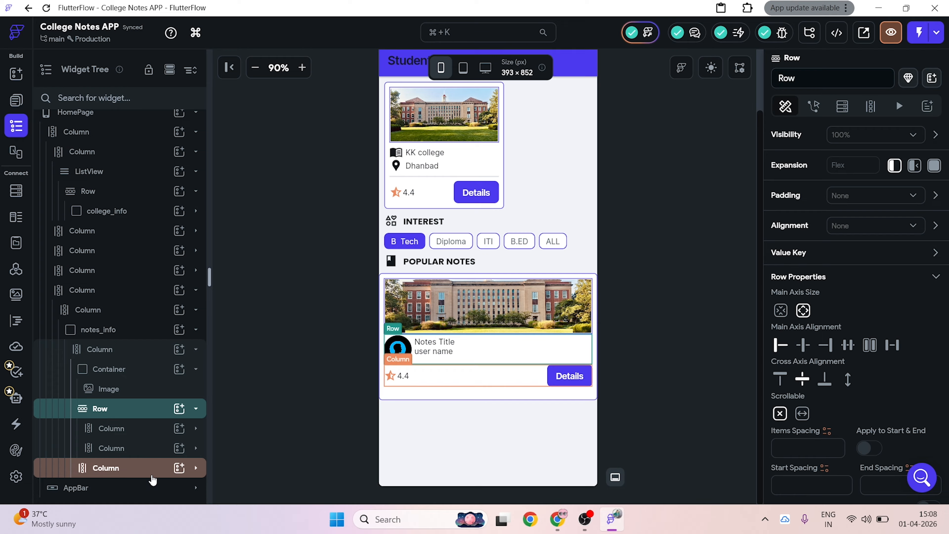
left_click(152, 473)
left_click_drag(151, 468, 151, 418)
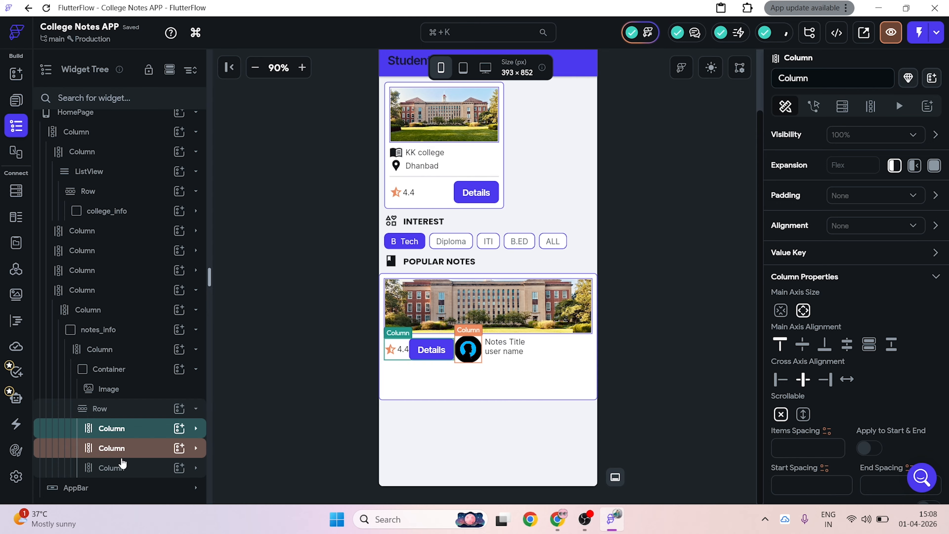
left_click_drag(119, 461, 121, 419)
left_click_drag(127, 467, 123, 418)
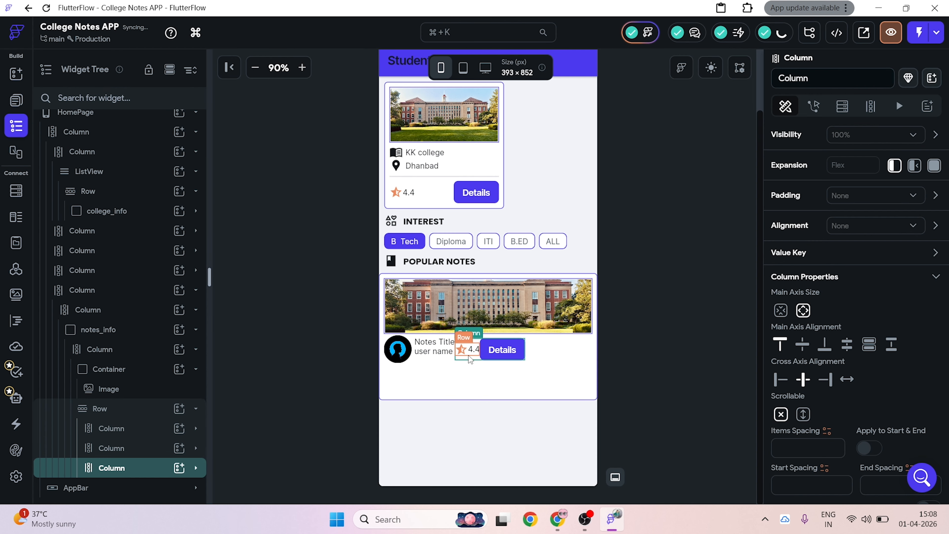
Step: Delete the Details button, its empty Row and the 4.4 rating text from the notes card's last column
left_click(195, 468)
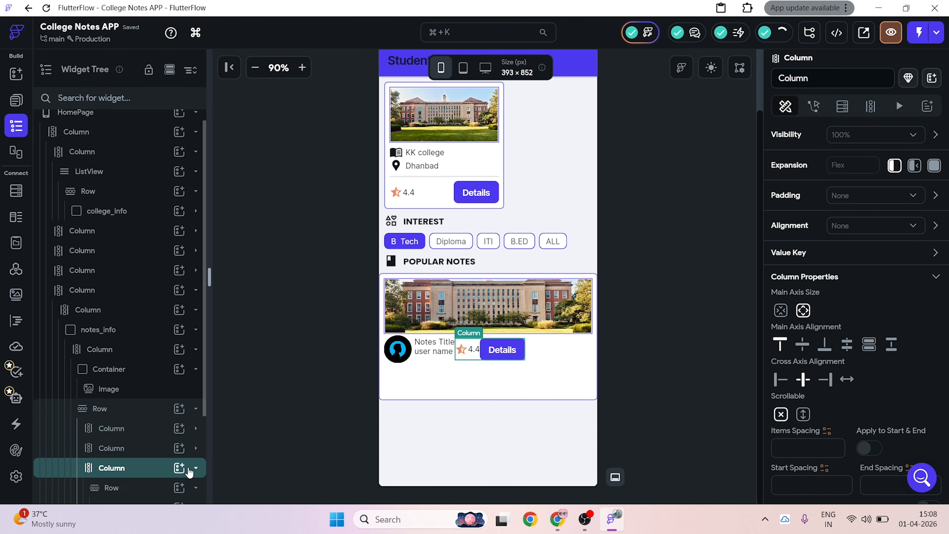
scroll(123, 422, "down", 3)
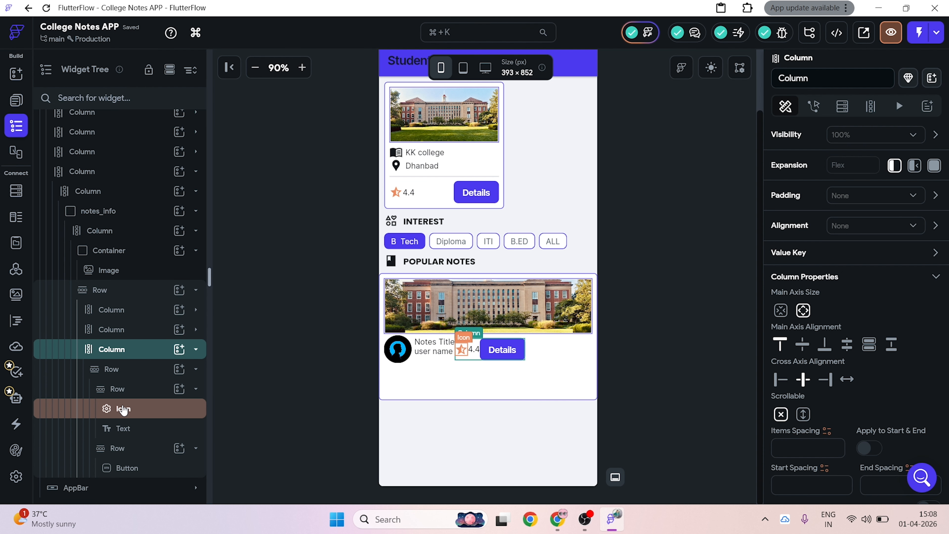
right_click(137, 469)
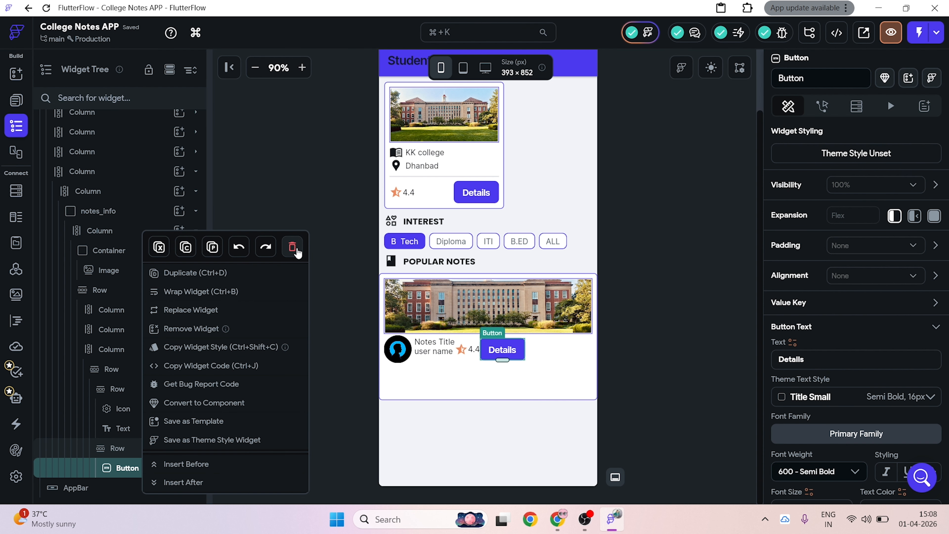
left_click(293, 248)
right_click(116, 467)
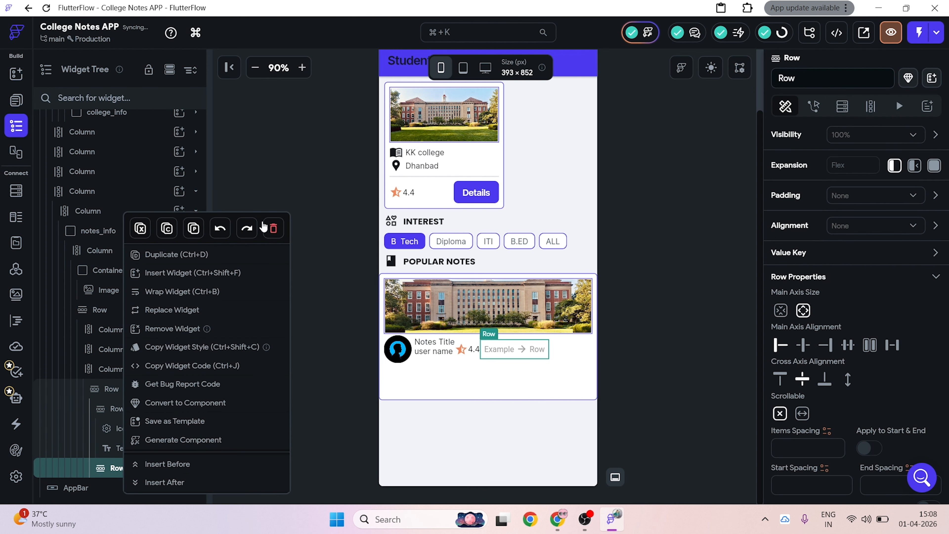
left_click(272, 228)
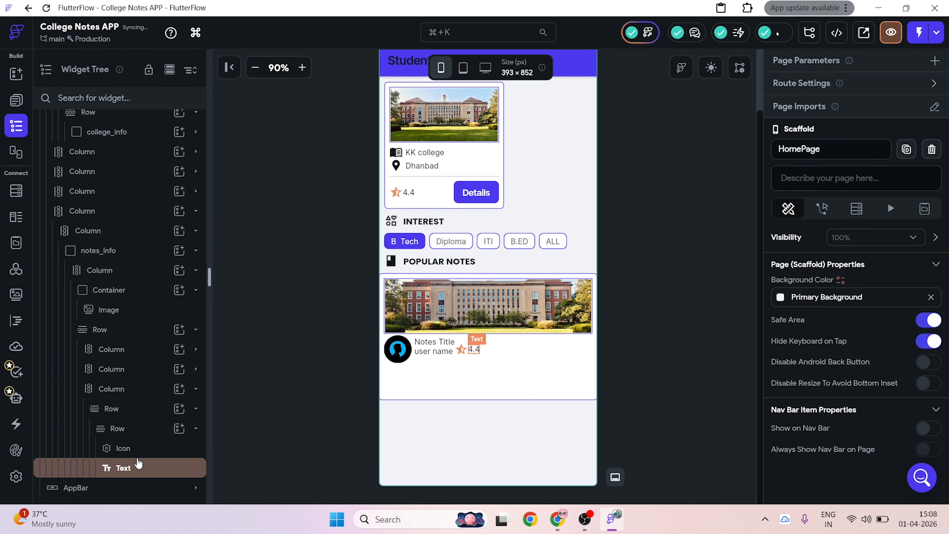
right_click(116, 468)
left_click(273, 247)
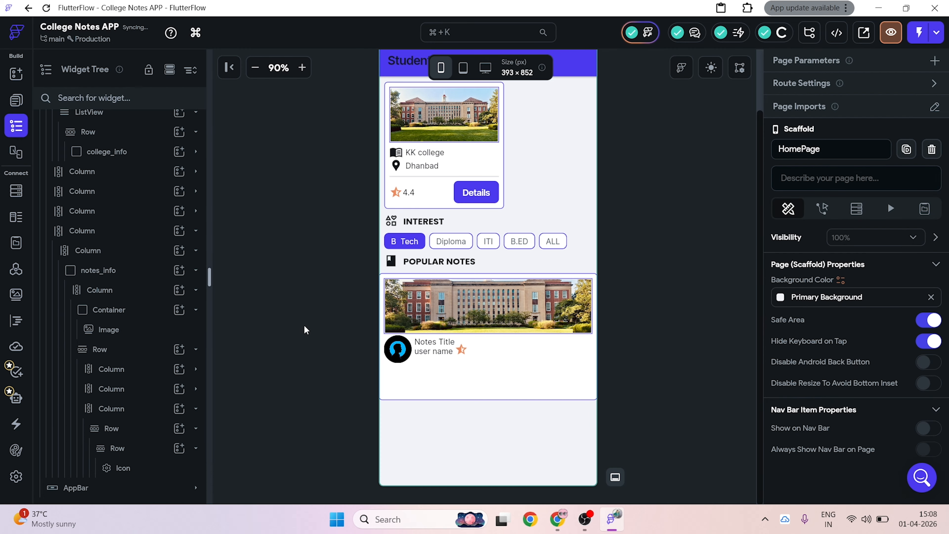
Step: Replace the half-star icon in the notes card with the Material "Info Outlined" icon, searching the icons for "info"
left_click(129, 472)
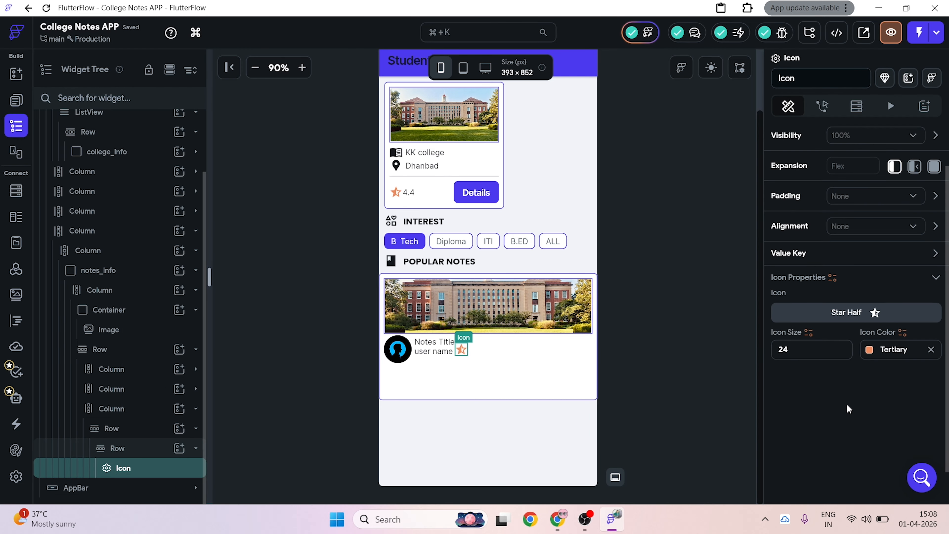
left_click(871, 313)
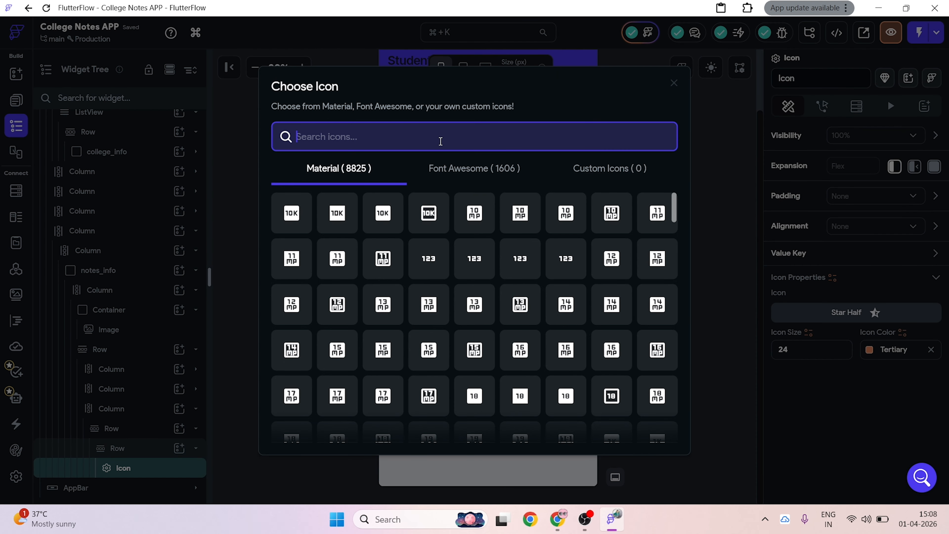
type("inf")
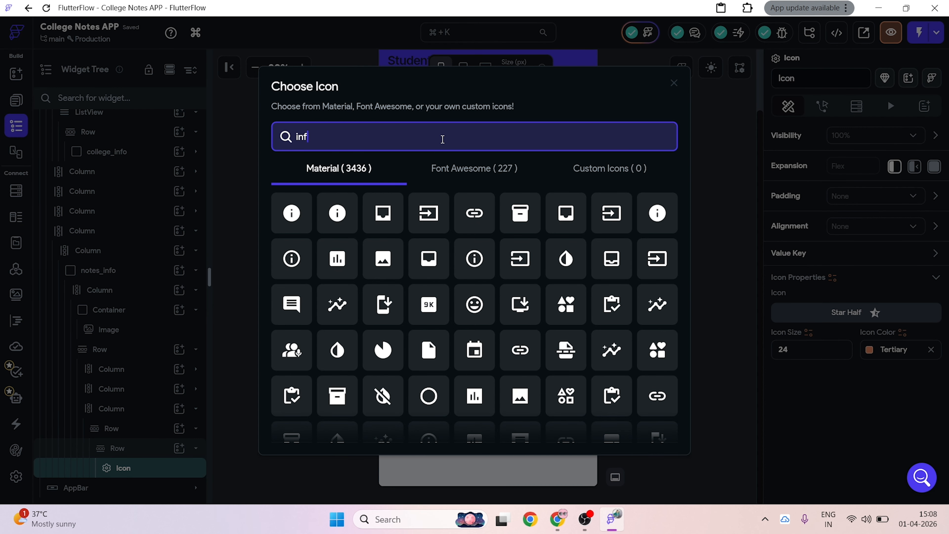
type("o")
scroll(577, 337, "down", 5)
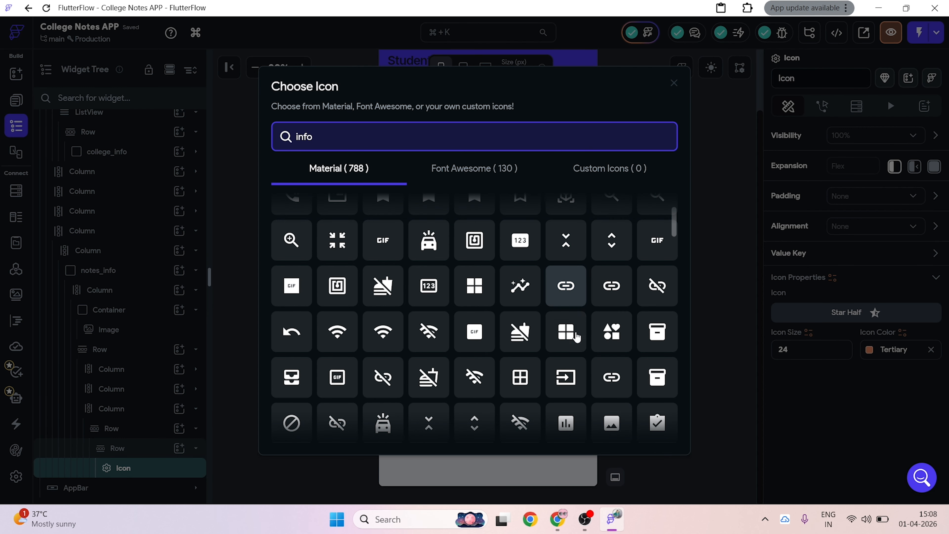
scroll(577, 336, "down", 5)
scroll(501, 359, "down", 5)
scroll(484, 279, "up", 10)
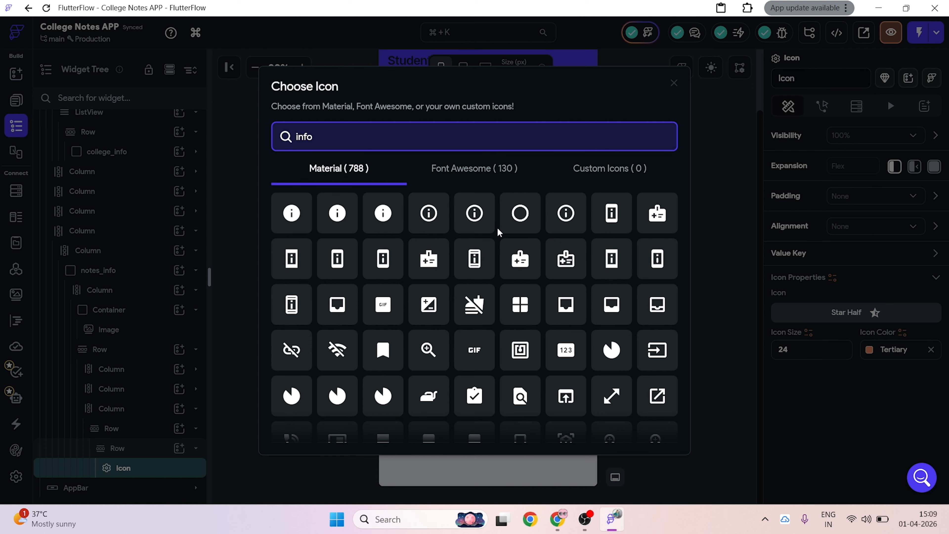
left_click(475, 213)
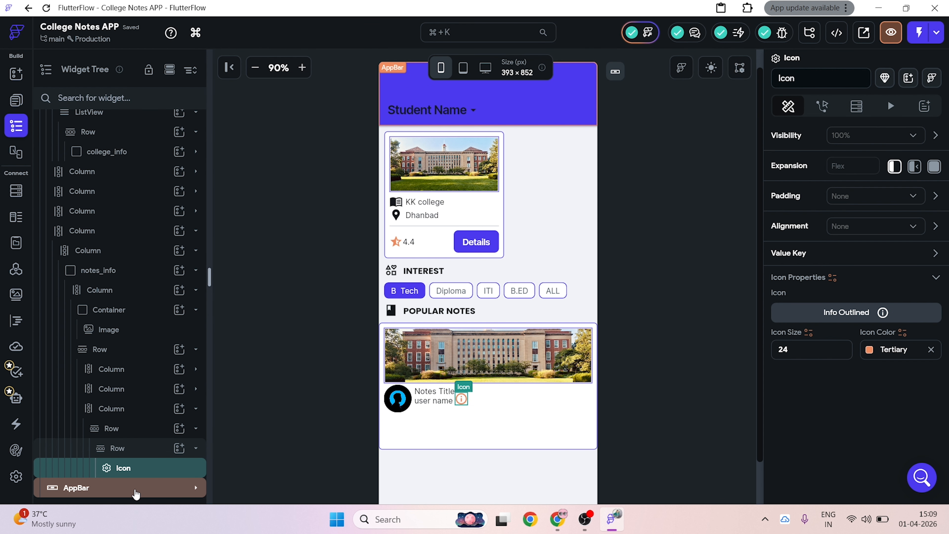
Step: Remove the extra inner Row around the info icon and set the profile Row's main axis alignment to space between
right_click(128, 449)
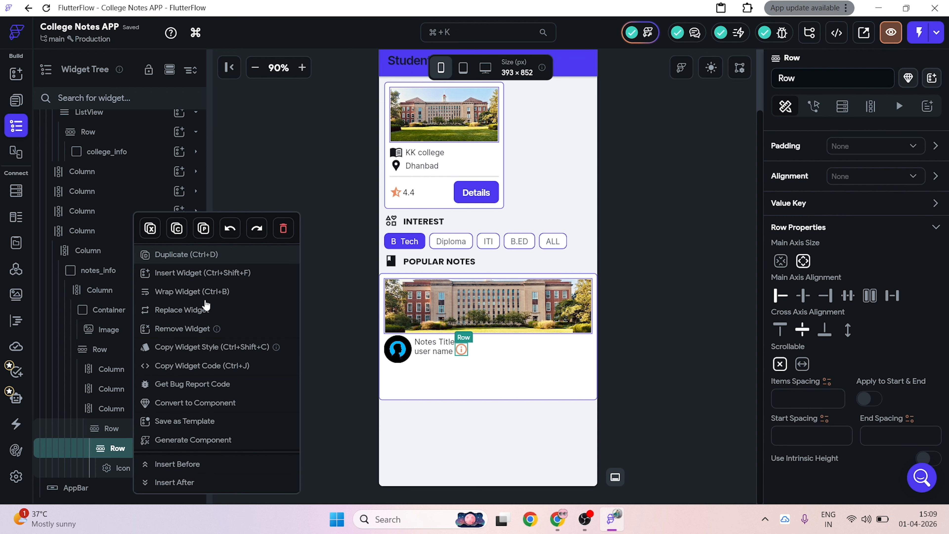
left_click(181, 328)
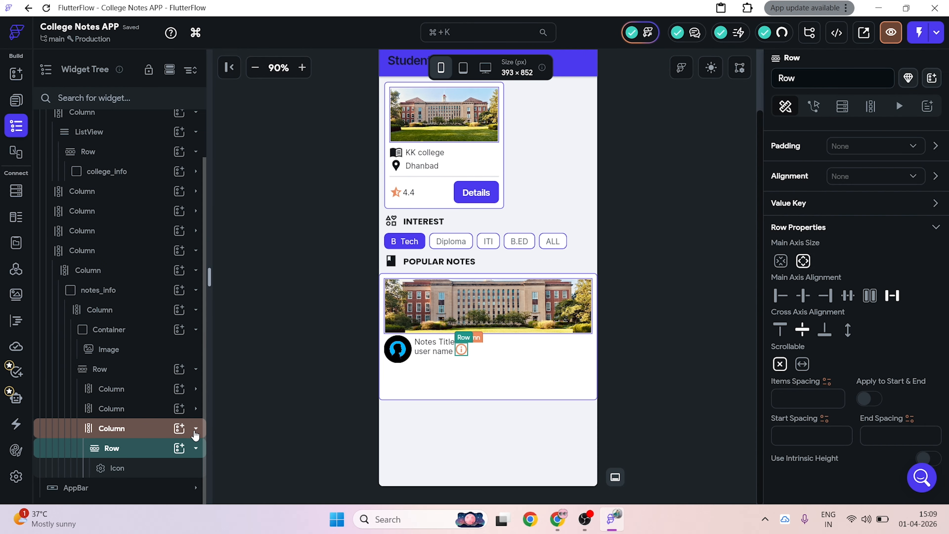
left_click(195, 431)
left_click(134, 409)
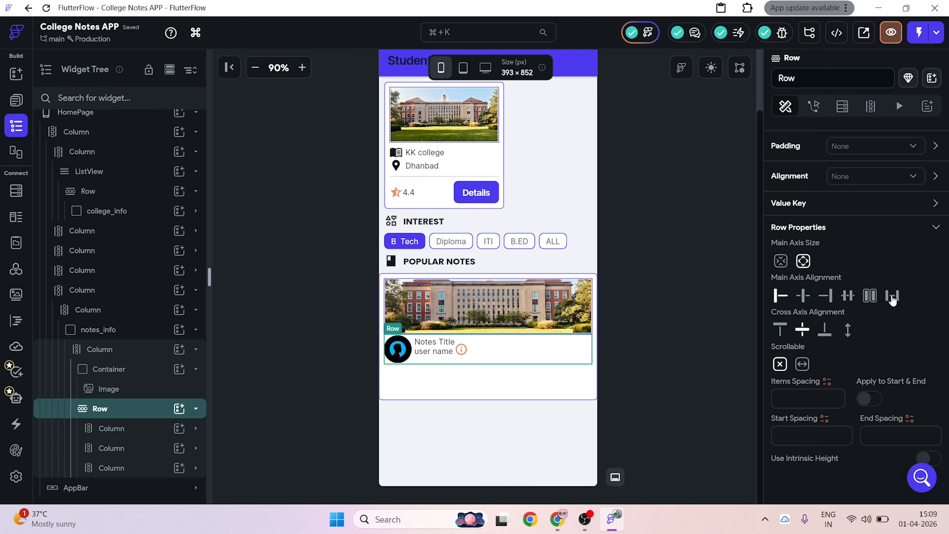
left_click(891, 296)
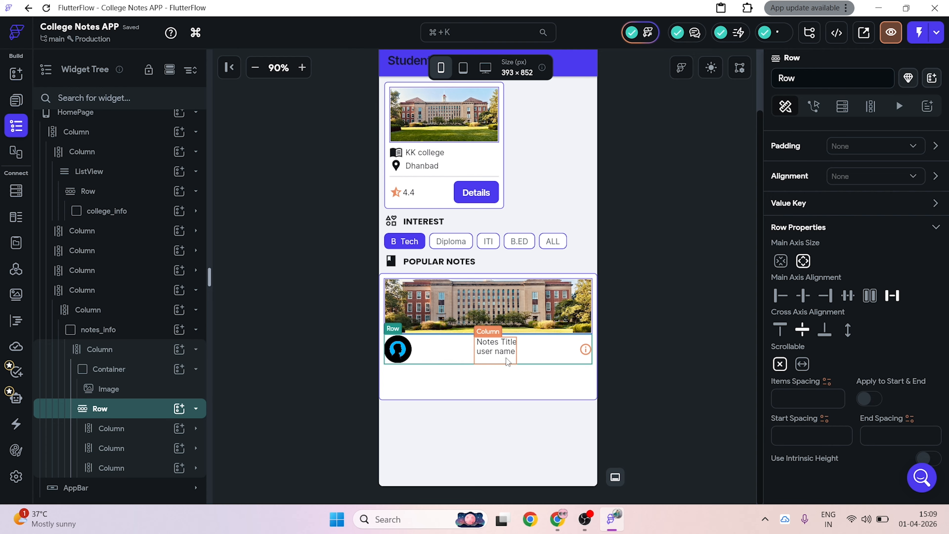
Step: Wrap the profile image column in a new Row and move the Notes Title and user name column into it
left_click(510, 362)
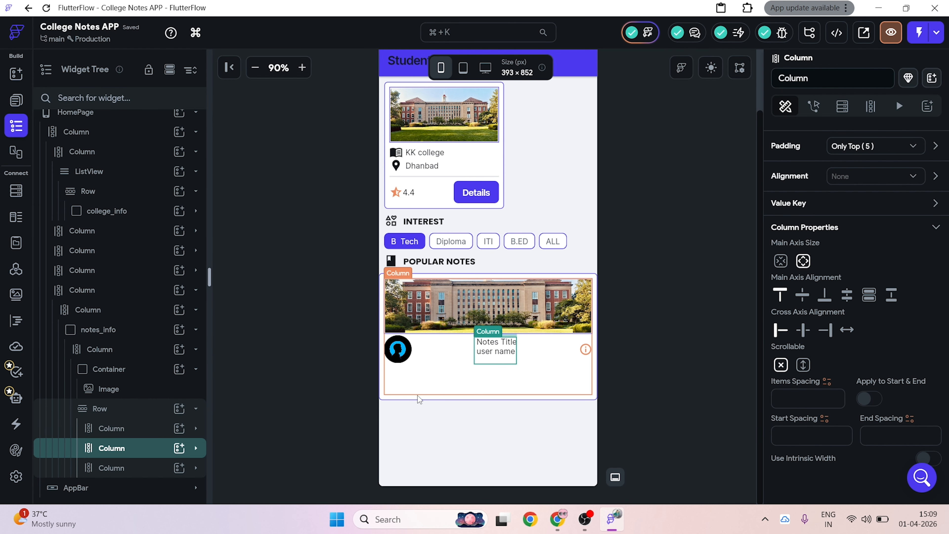
left_click(137, 433)
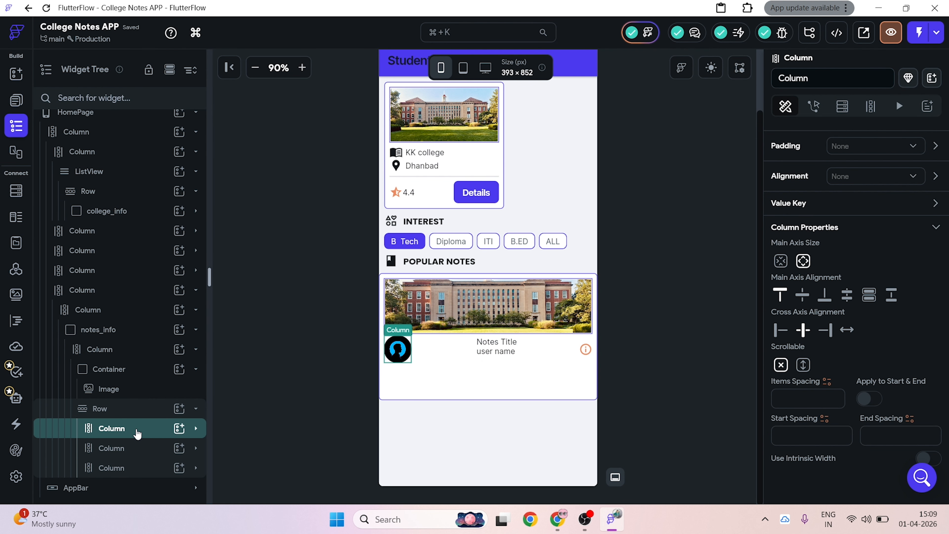
right_click(137, 432)
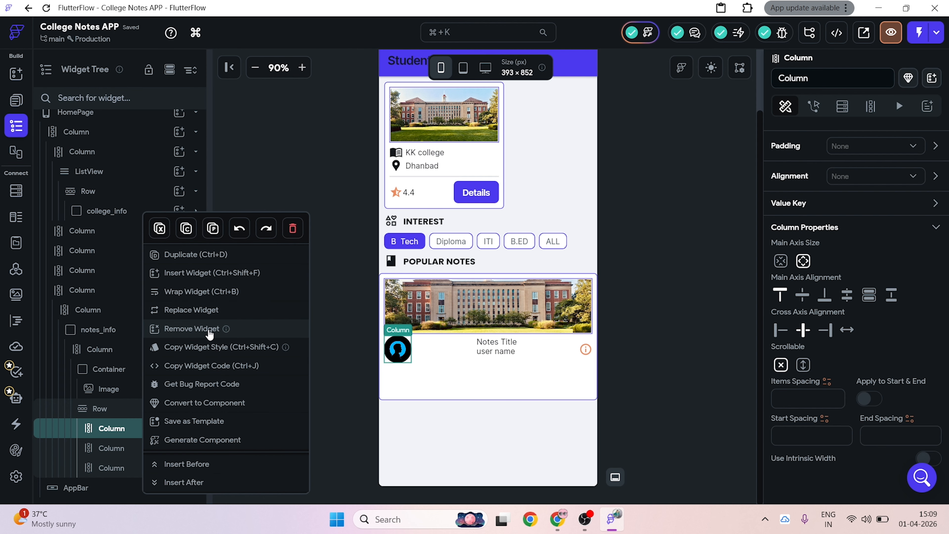
left_click(202, 292)
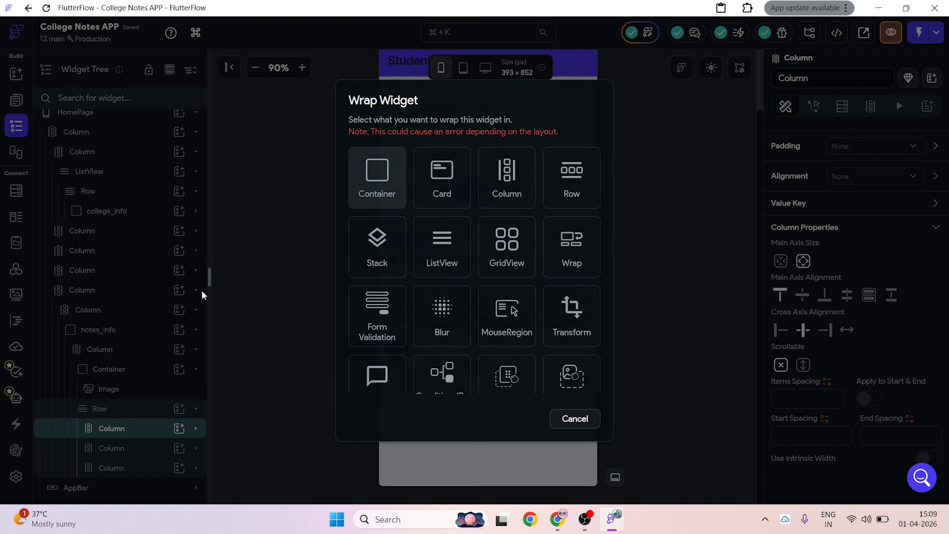
left_click(577, 182)
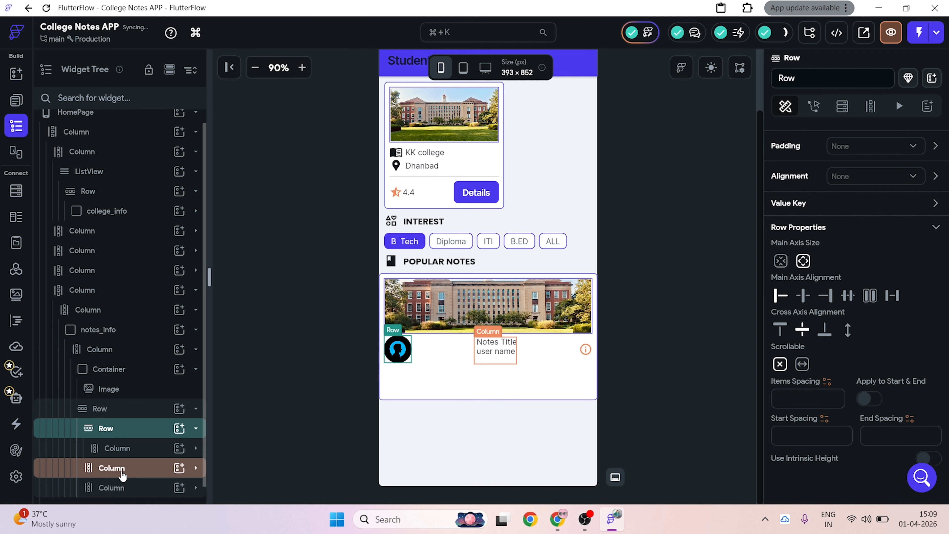
left_click_drag(121, 469, 119, 428)
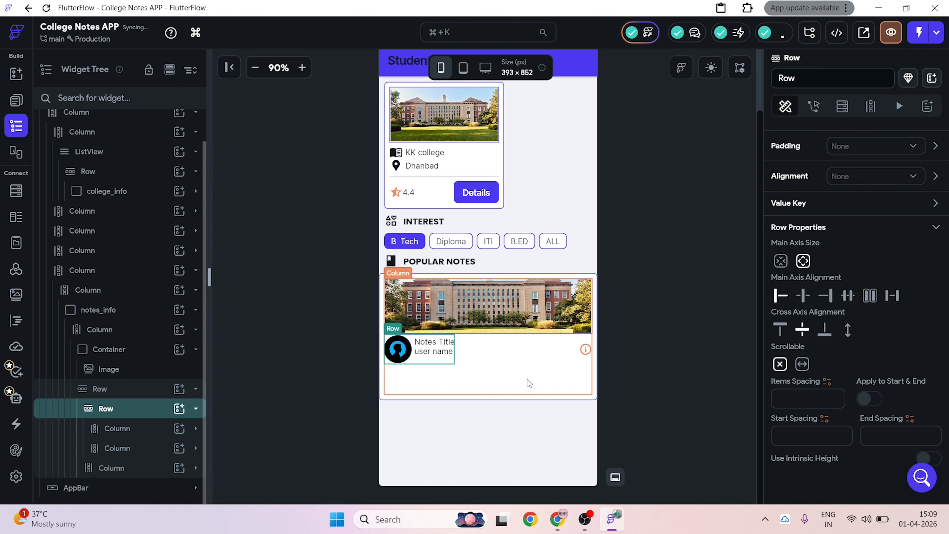
left_click(622, 393)
Step: Add a top padding of 10 to the outer profile Row in the notes card
left_click(541, 365)
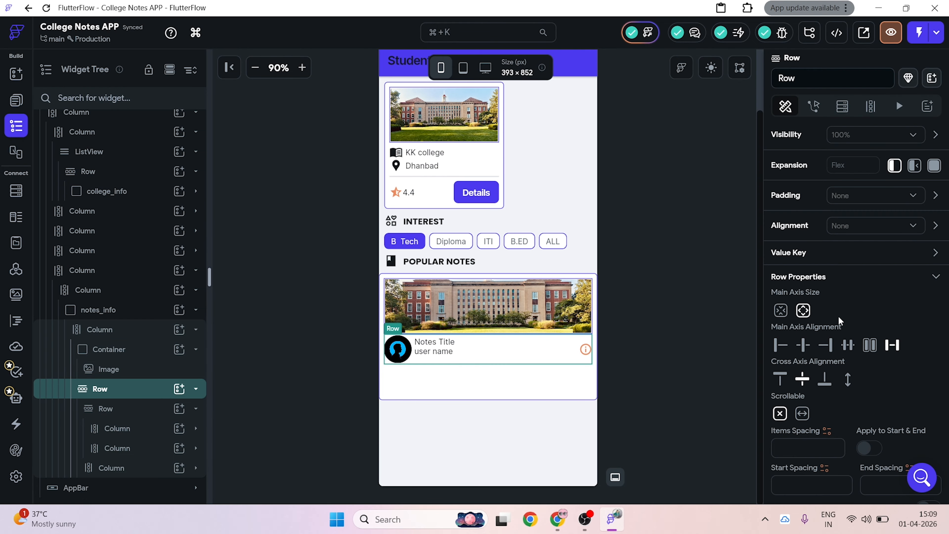
left_click(935, 195)
left_click(882, 241)
type("10")
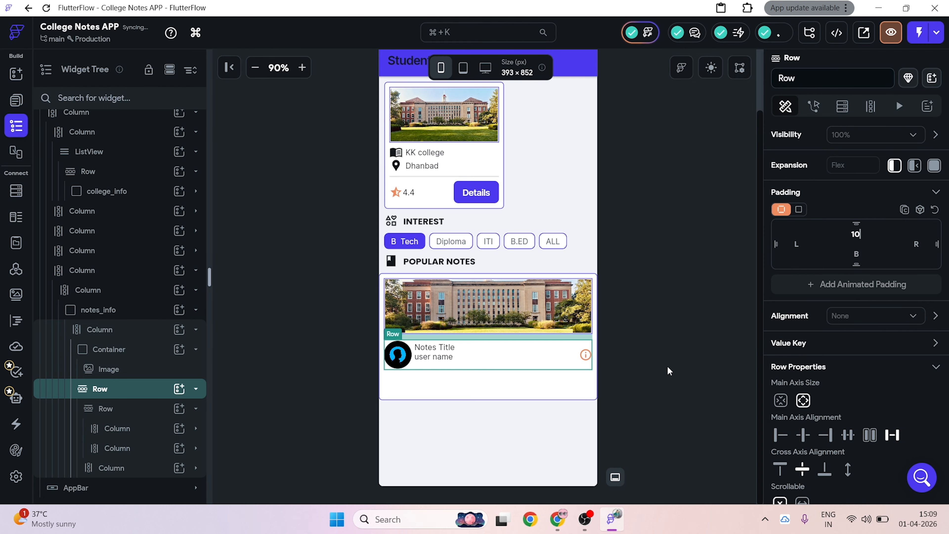
left_click(650, 381)
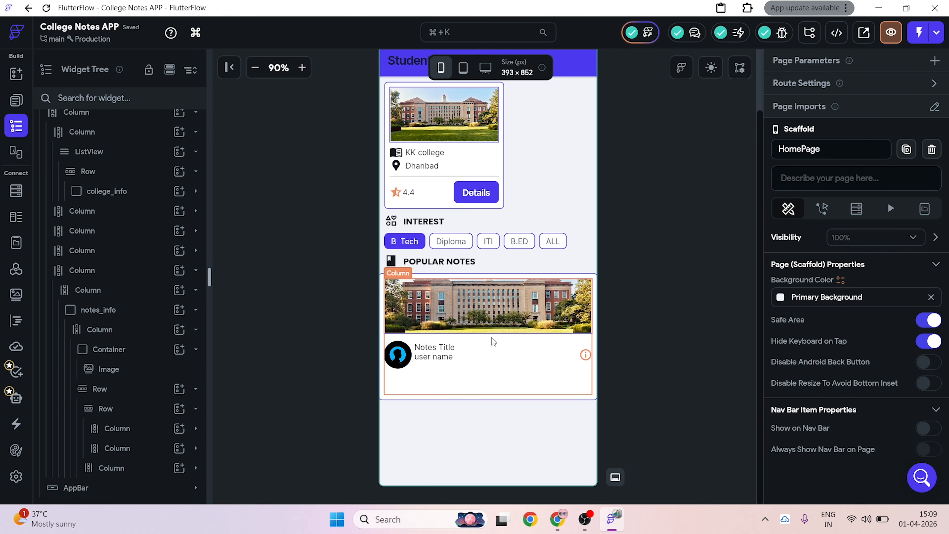
Step: Increase the height of the container holding the notes card's building image to 135 px
left_click(495, 329)
left_click_drag(496, 329, 491, 340)
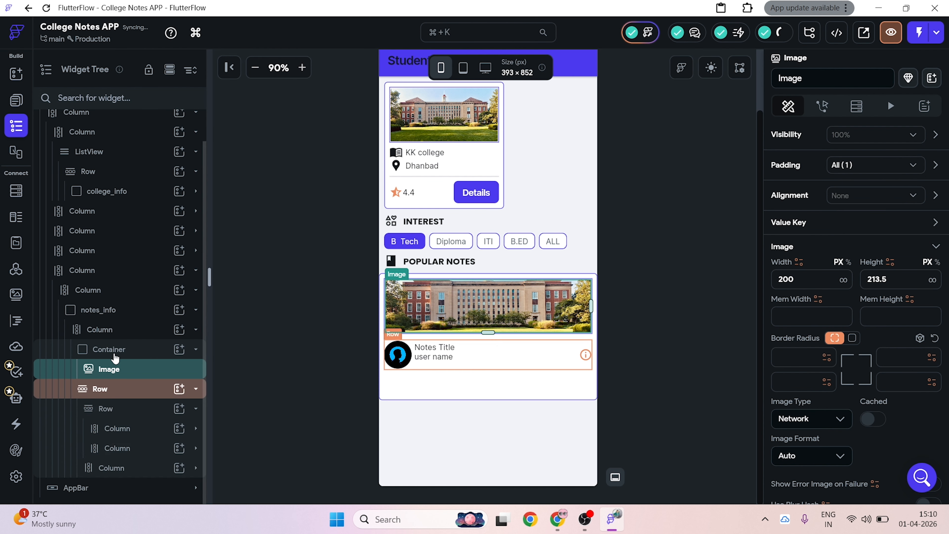
left_click(136, 353)
left_click(910, 381)
key("Up")
key("Up")
key("Up")
key("Up")
key("Up")
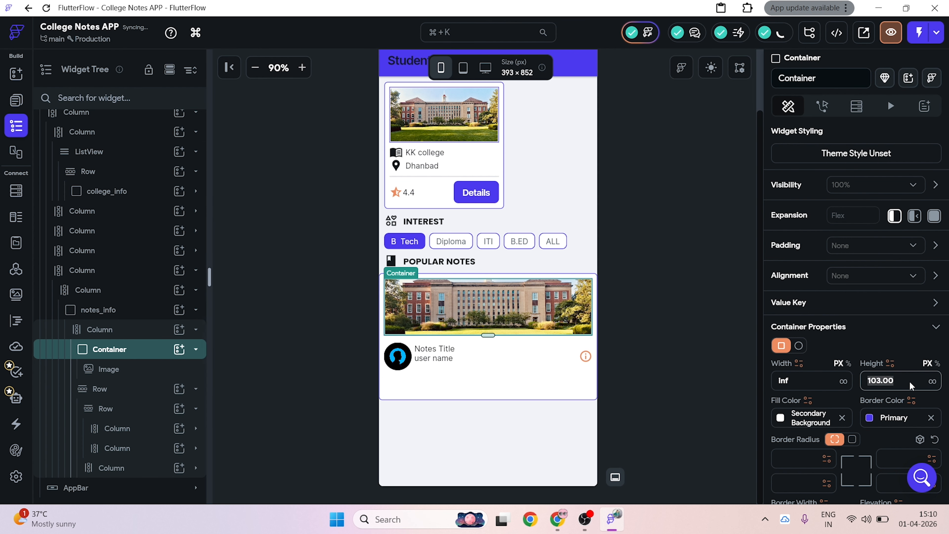
key("Up")
key("Up")
key("Up")
key("Up")
key("Up")
key("Up")
key("Up")
key("Up")
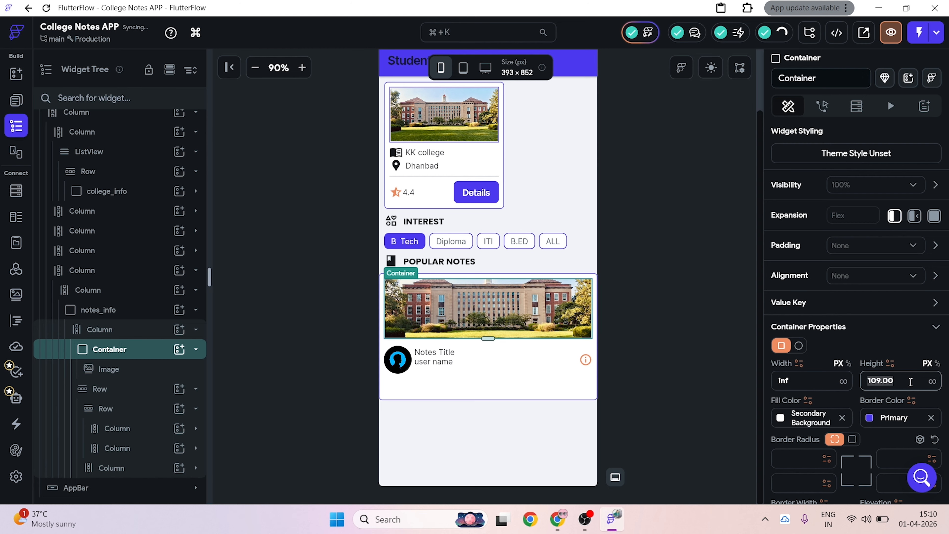
key("Up")
key("Up")
key("Up")
key("Up")
key("Up")
key("Up")
key("Up")
key("Up")
key("Up")
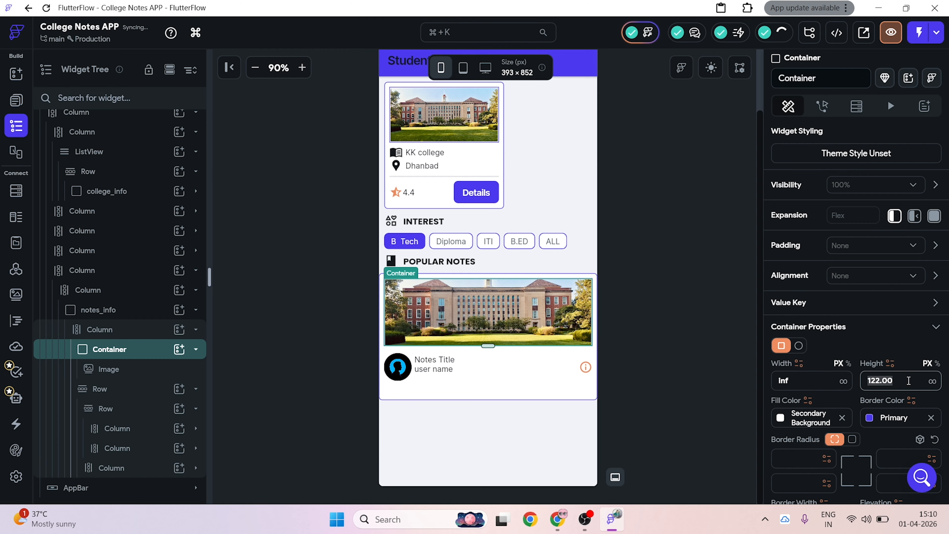
type("130")
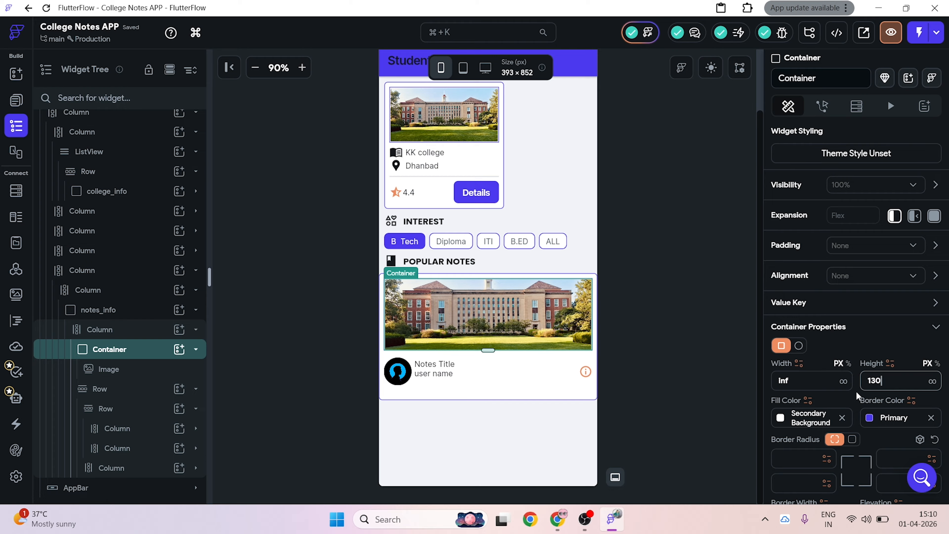
key("Up")
key("Up")
key("Up")
key("Up")
key("Up")
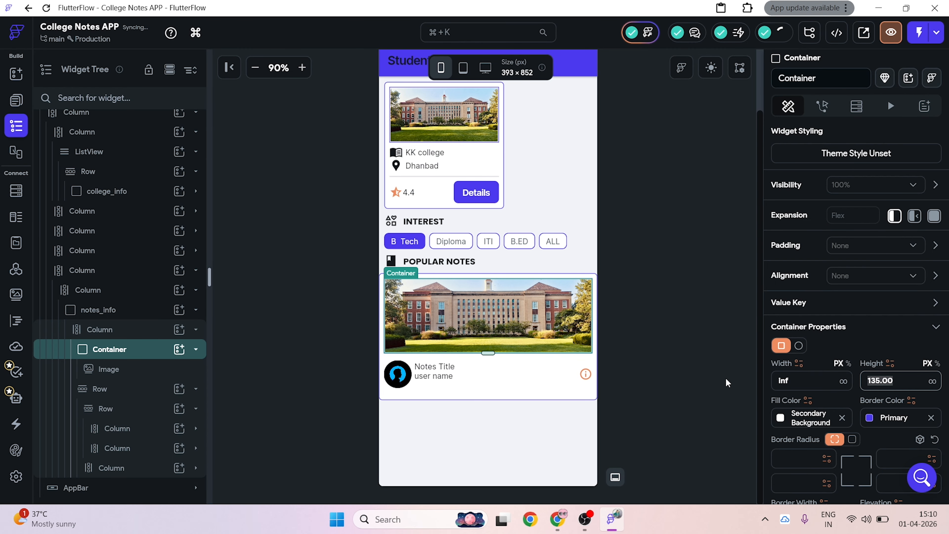
left_click(710, 378)
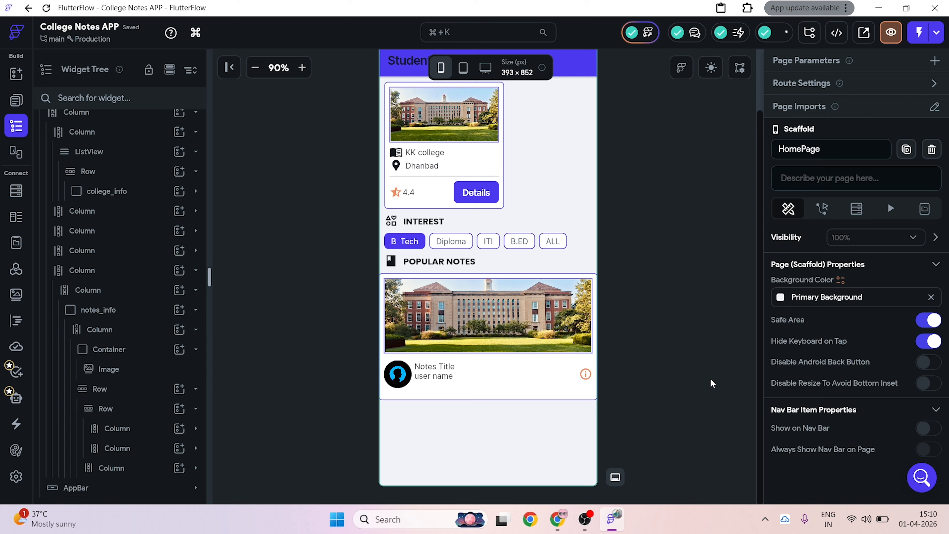
Step: Set the height of the building image's container in the notes card to 140 px
left_click(525, 344)
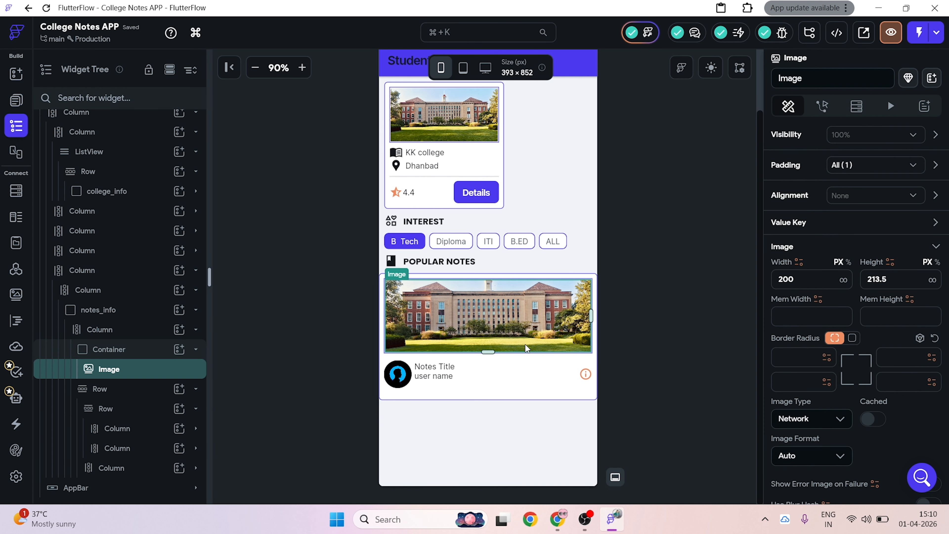
left_click(116, 353)
left_click(835, 386)
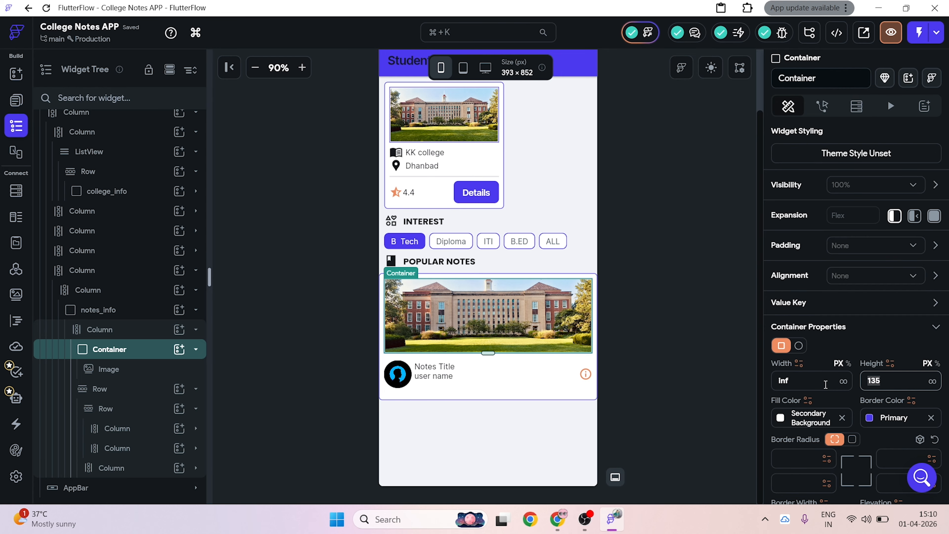
type("140")
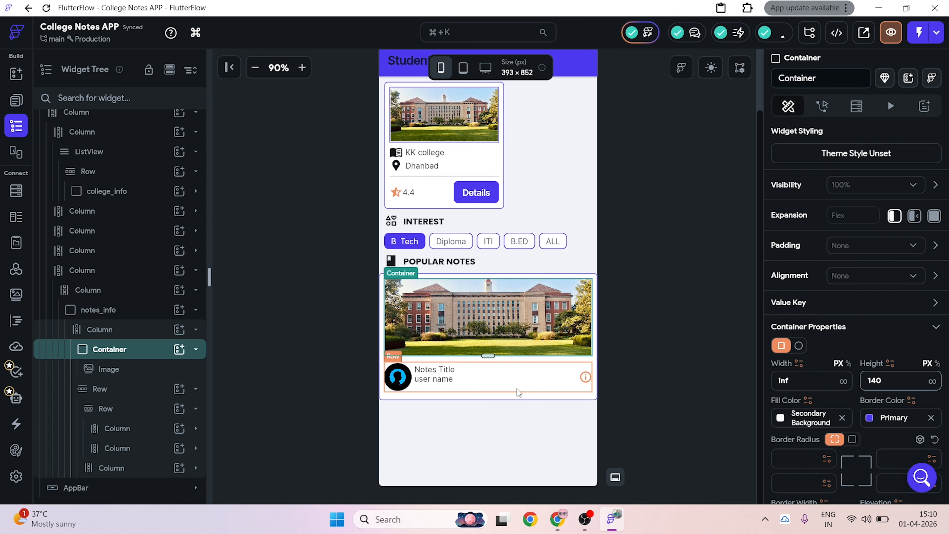
Step: Reduce the height of the notes_info container to about 220.7 px so it fits closely below the profile row
left_click(543, 398)
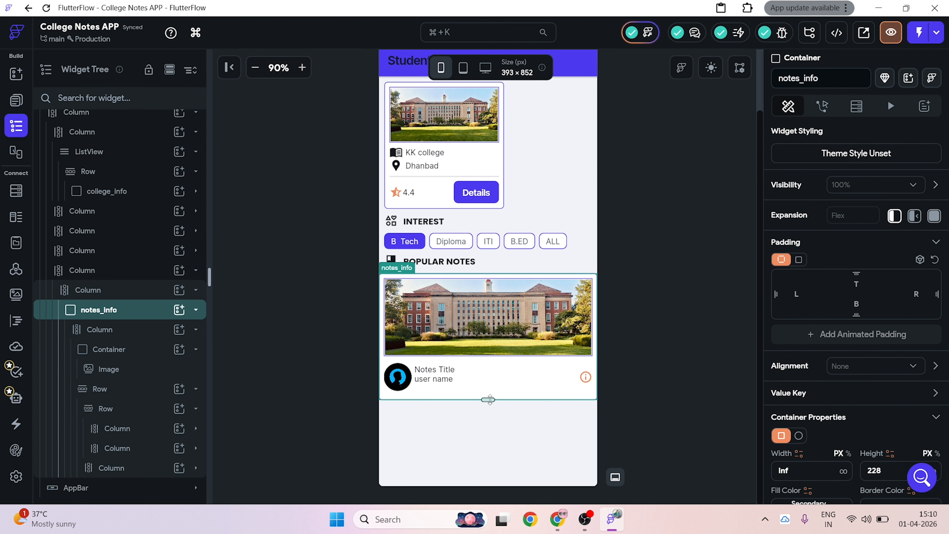
left_click_drag(490, 398, 491, 394)
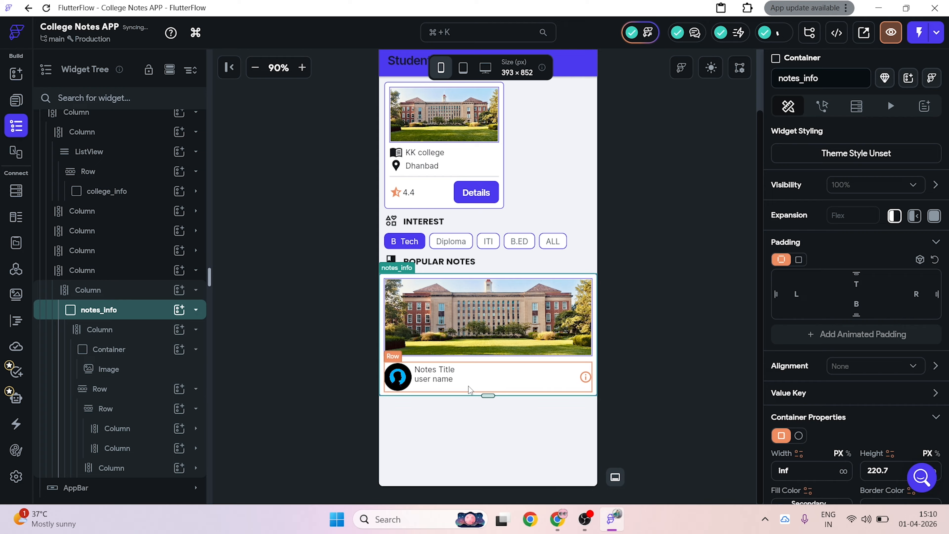
left_click(885, 470)
key("Down")
key("Down")
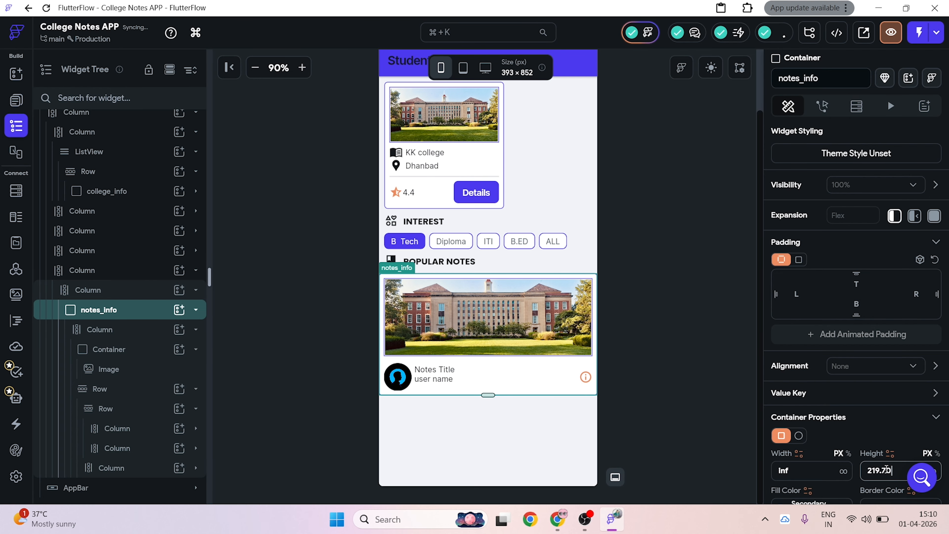
key("Up")
key("Up")
left_click(653, 441)
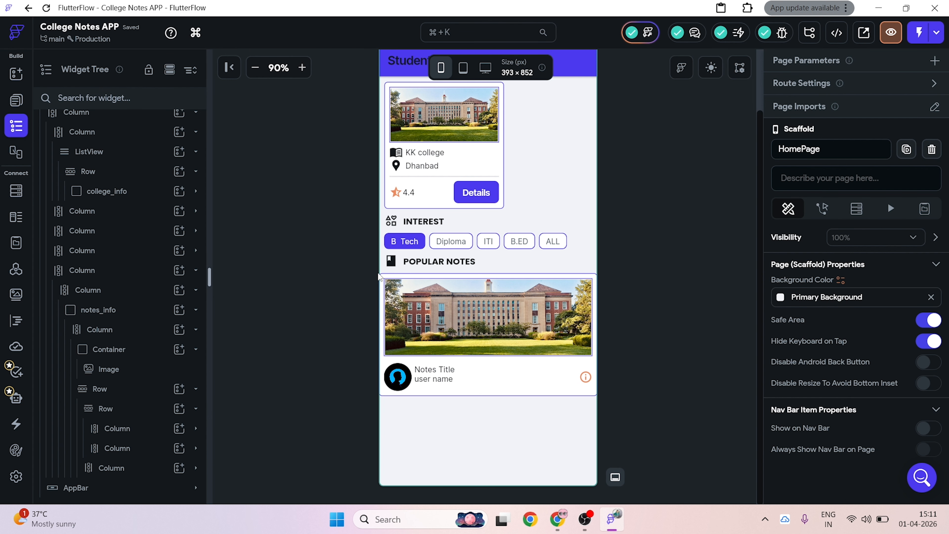
Step: Open the HomePage preview in a maximized window at 80% zoom and examine the Popular Notes card
left_click(891, 33)
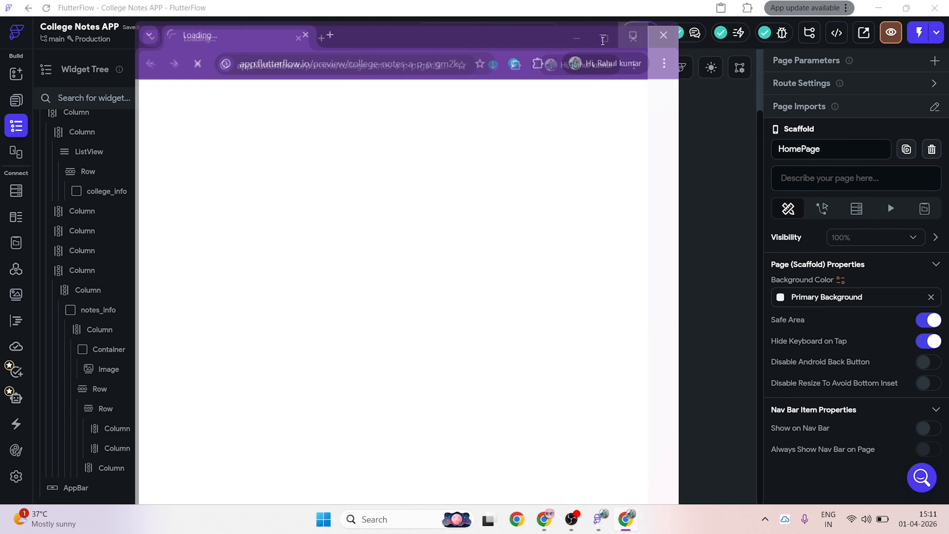
left_click(600, 44)
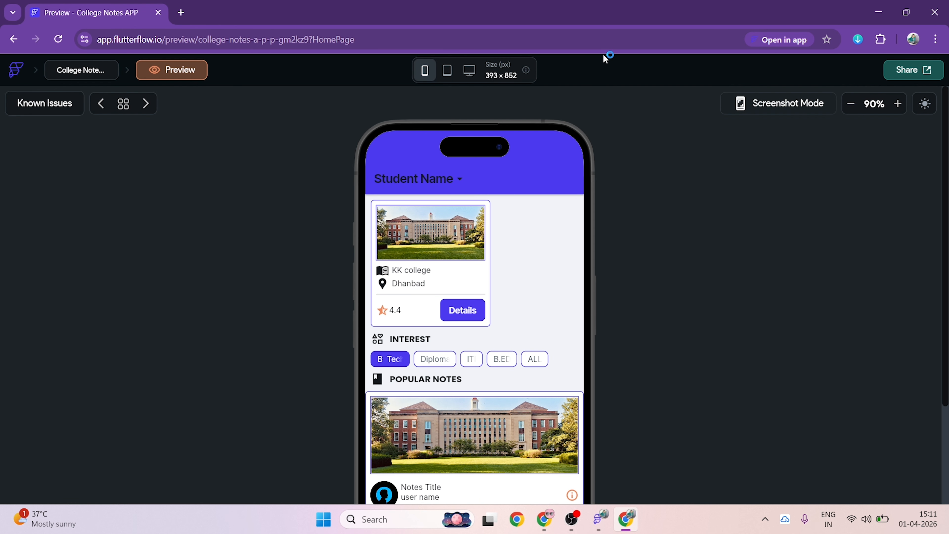
left_click(849, 109)
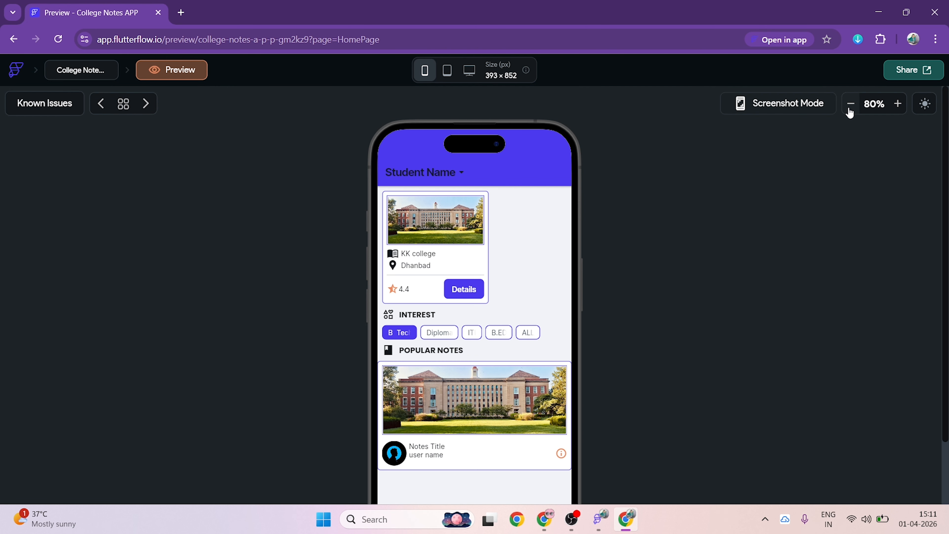
scroll(677, 335, "down", 2)
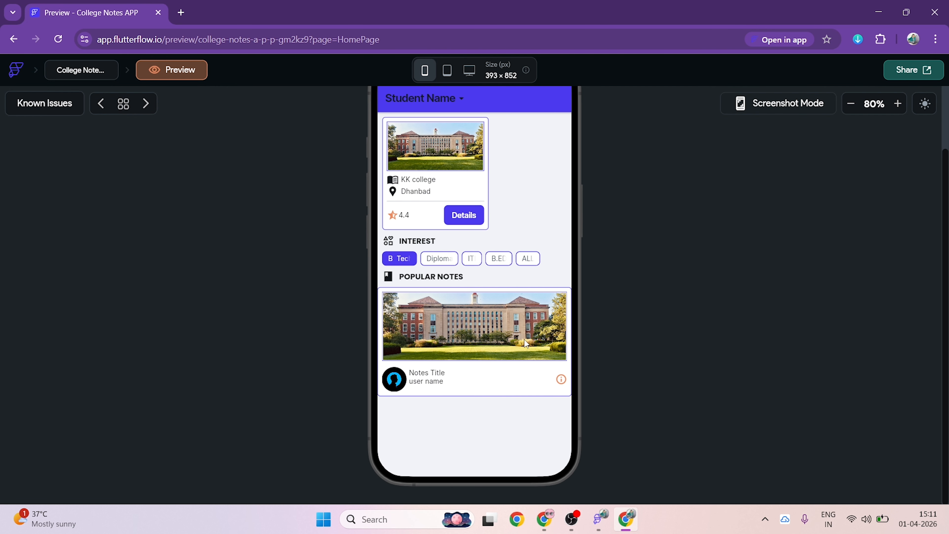
scroll(526, 343, "up", 2)
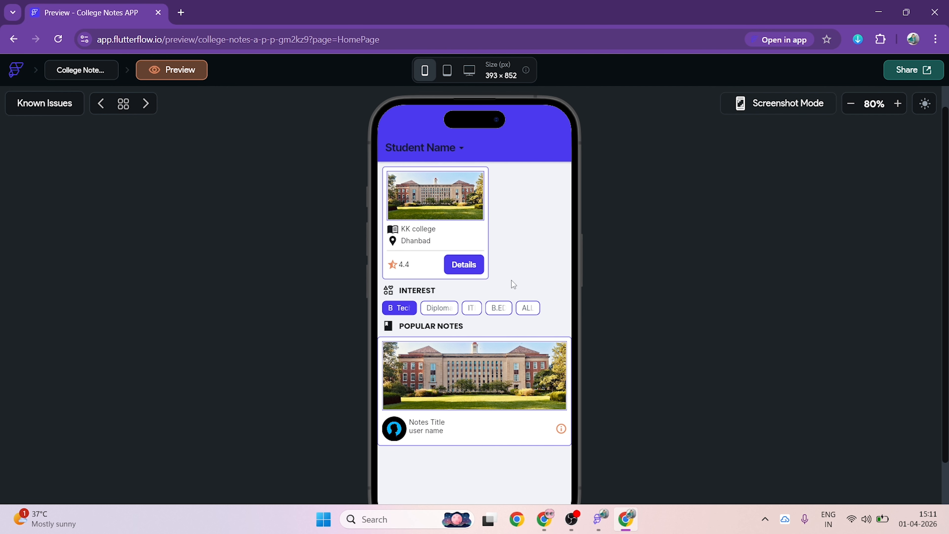
Step: Test the Interest chips in the preview by choosing Diploma, ITI, B.ED, Diploma and B Tech, and review the page layout
left_click(447, 307)
left_click(471, 309)
left_click(510, 312)
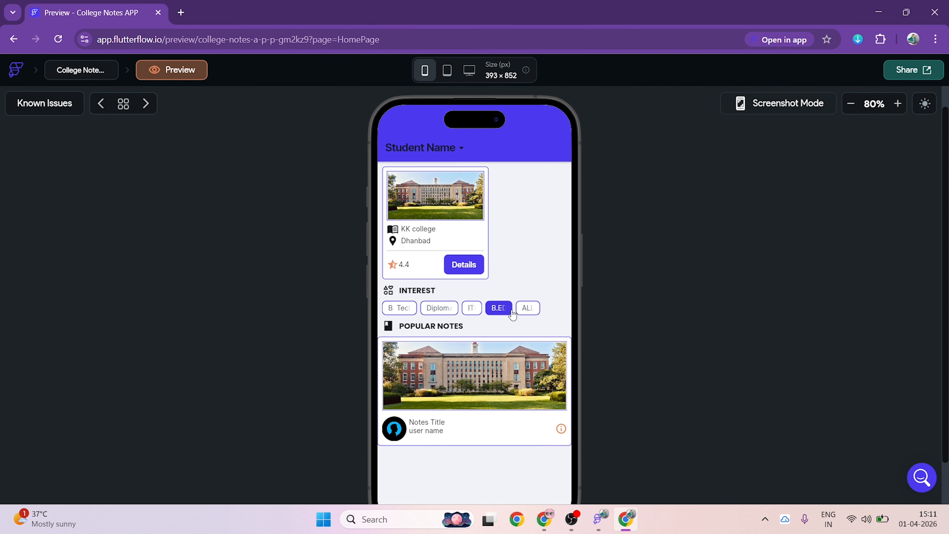
left_click(439, 308)
left_click(399, 307)
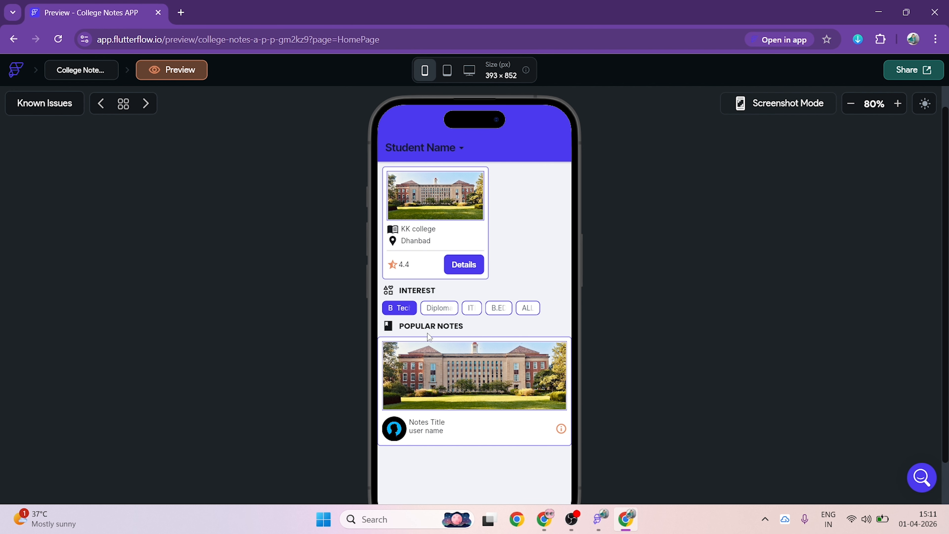
scroll(428, 334, "down", 2)
scroll(565, 322, "up", 3)
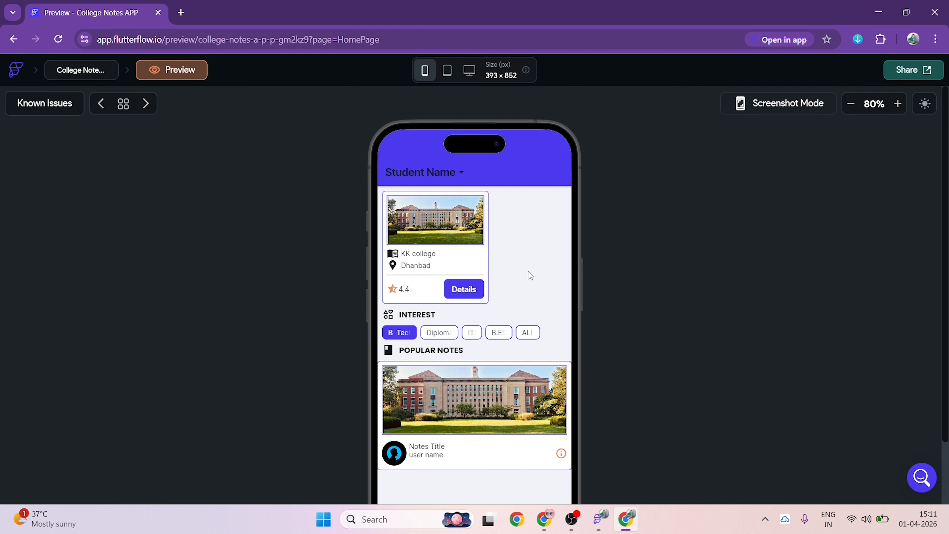
scroll(541, 331, "down", 3)
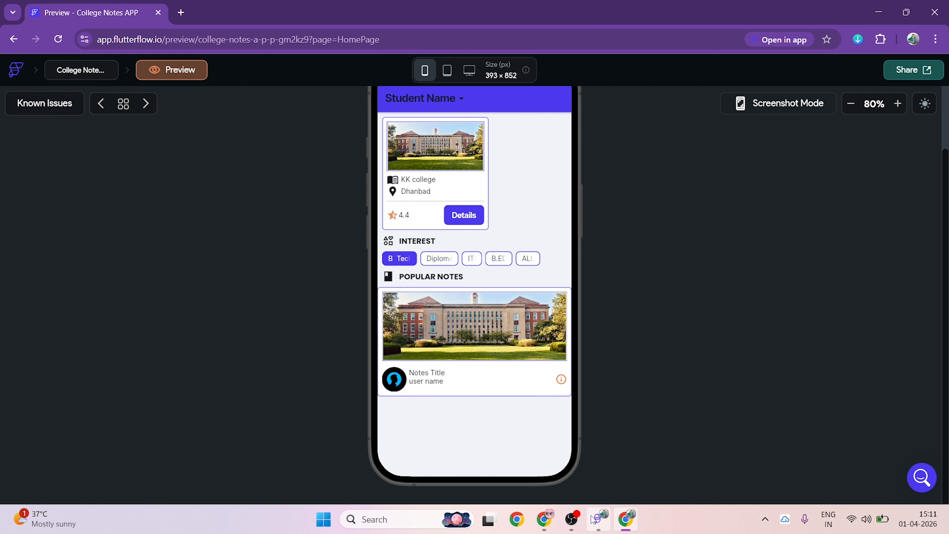
Step: Switch back to the FlutterFlow editor and set the Interest ChoiceChips widget's expansion to Expanded
left_click(600, 518)
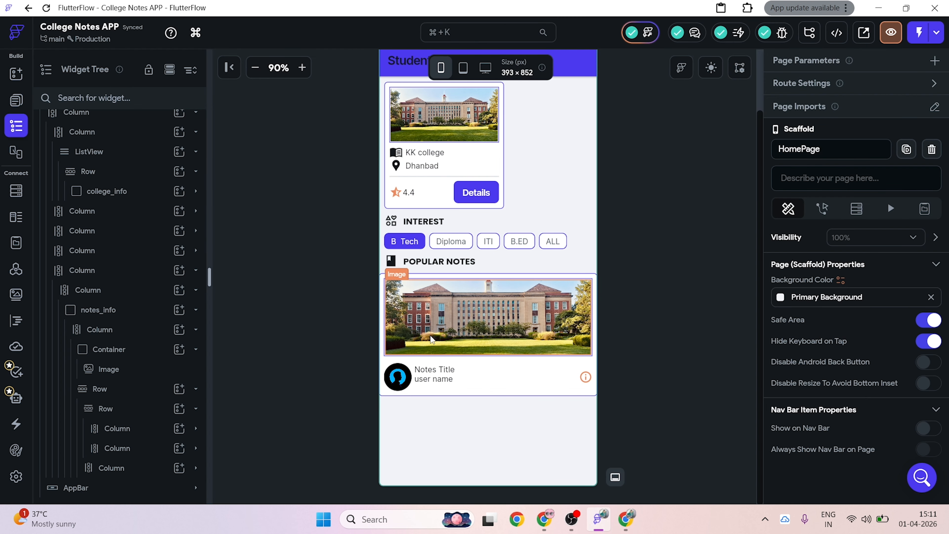
scroll(464, 310, "up", 2)
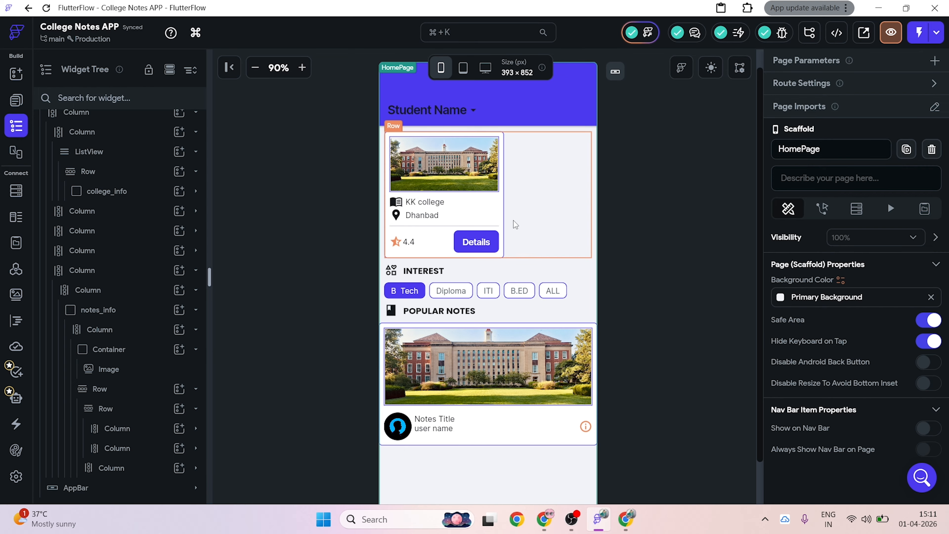
left_click(499, 293)
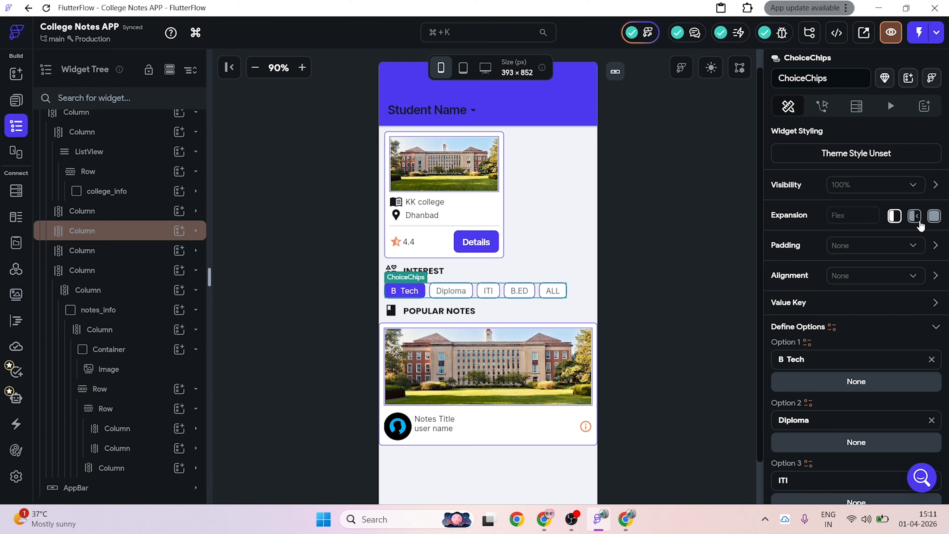
left_click(934, 216)
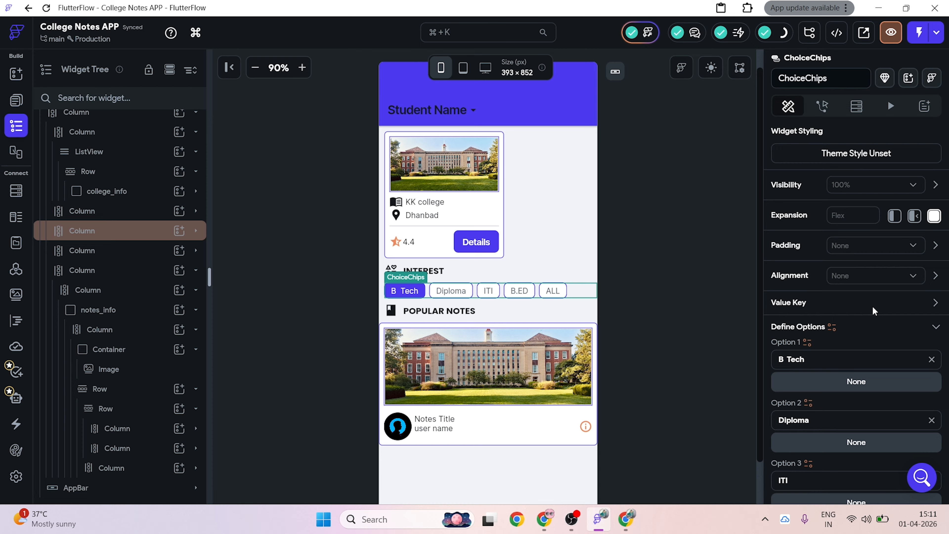
Step: Set the layout type of the Interest ChoiceChips to Row
scroll(864, 318, "down", 10)
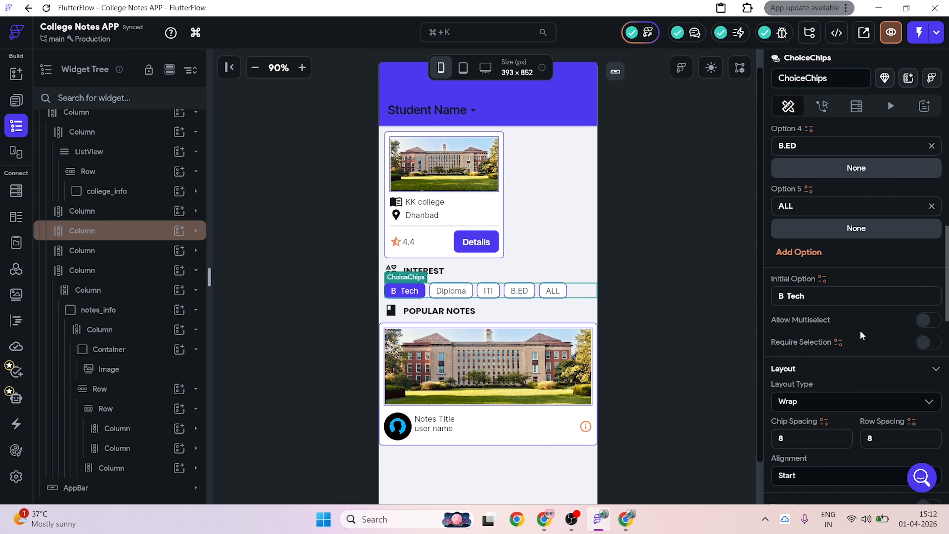
scroll(831, 340, "down", 2)
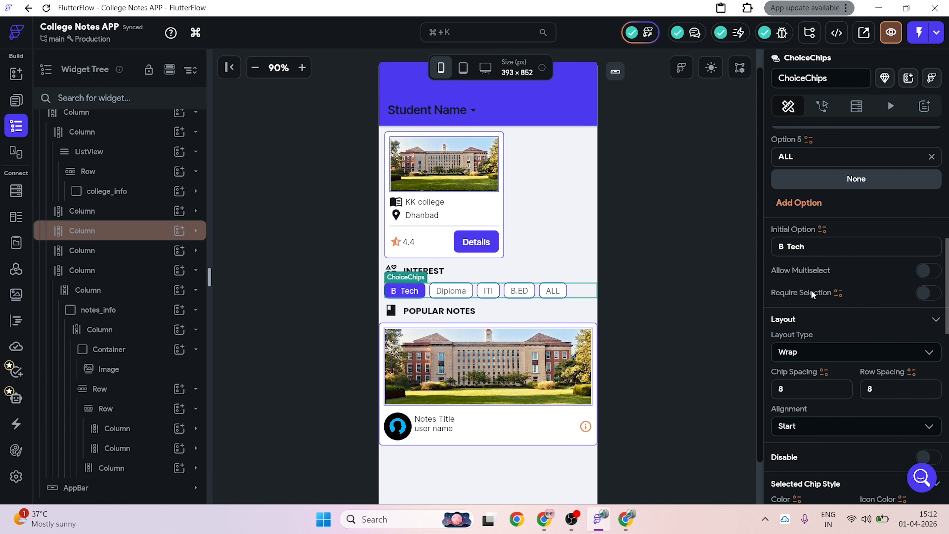
left_click(923, 295)
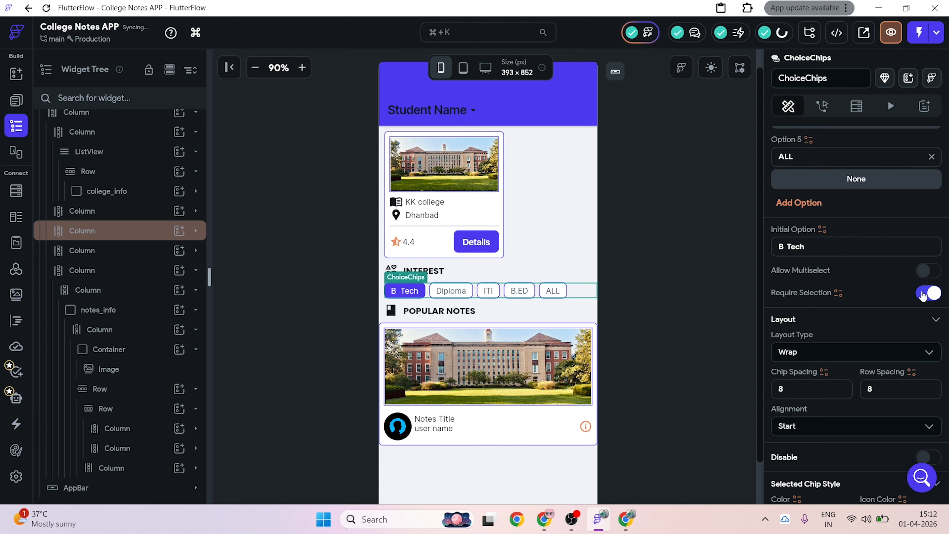
left_click(923, 295)
scroll(874, 329, "down", 2)
left_click(840, 255)
left_click(833, 306)
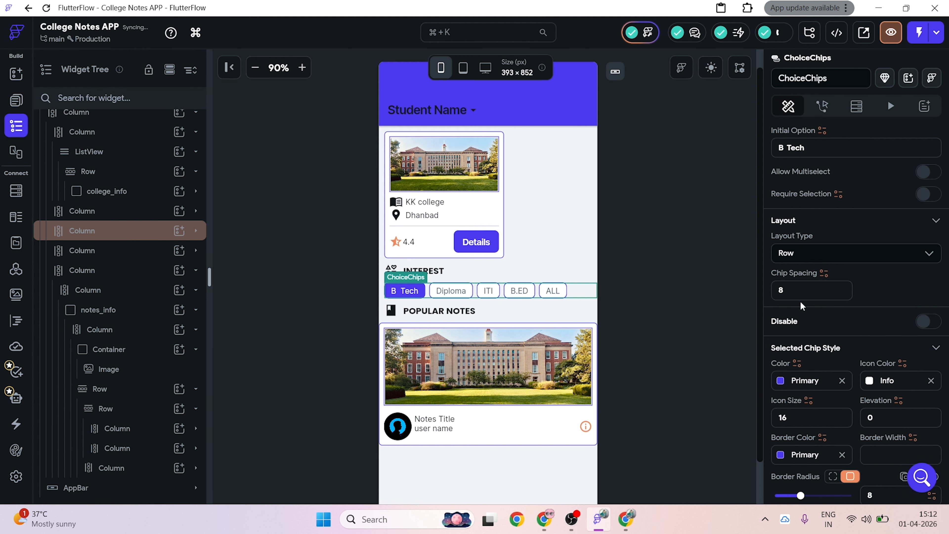
scroll(878, 306, "up", 10)
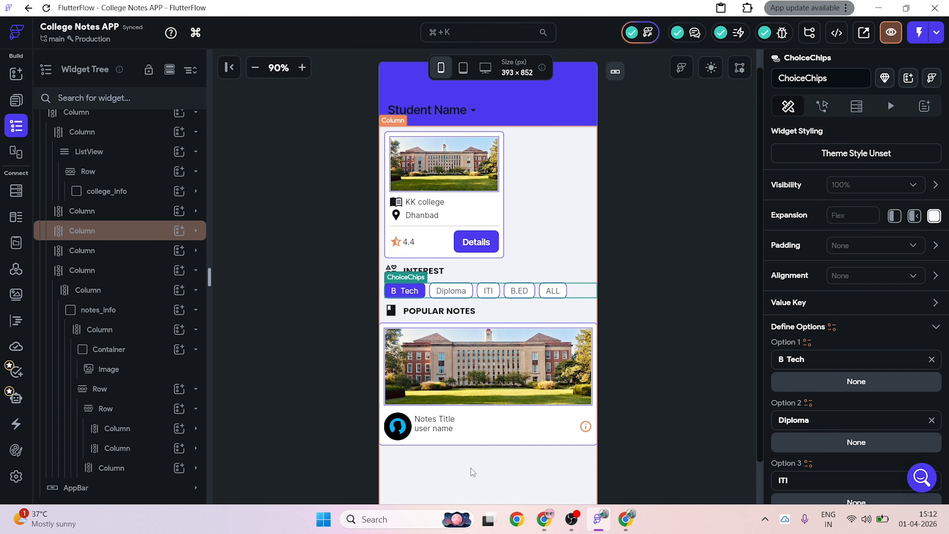
left_click(433, 428)
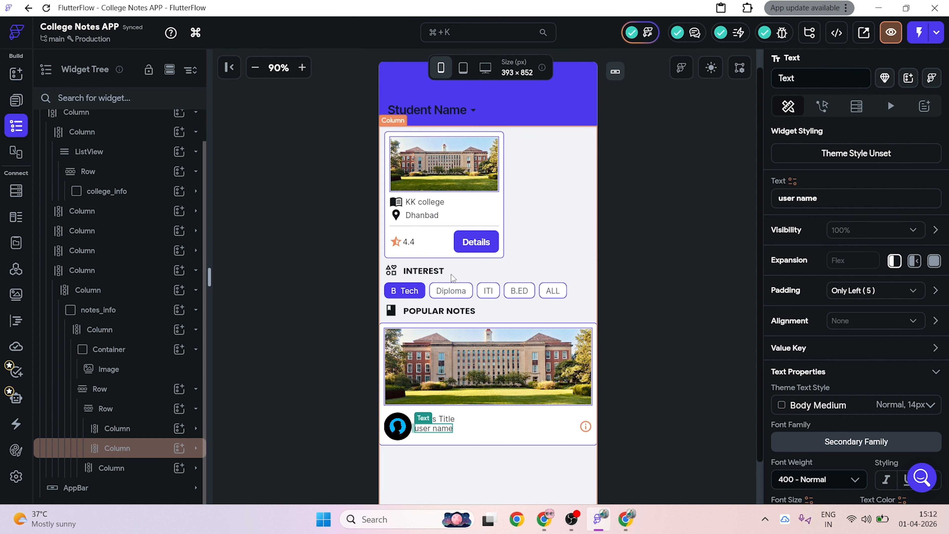
scroll(590, 210, "up", 1)
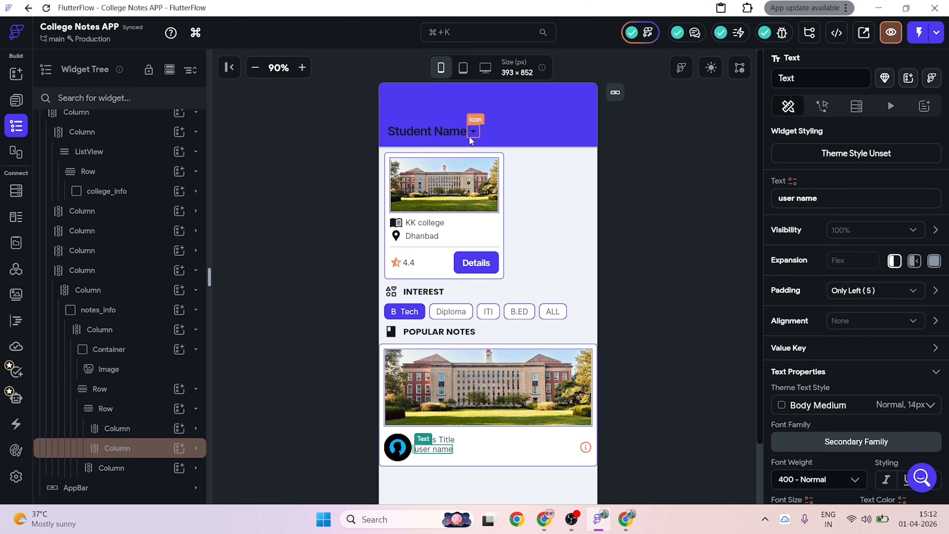
left_click(462, 141)
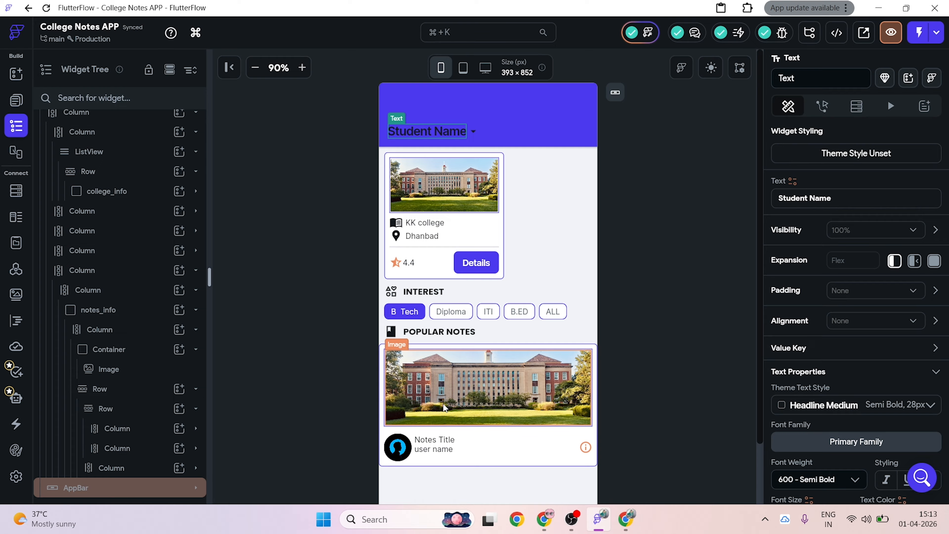
Step: Open the new-page template gallery and compare the mobile profile templates from Profile 04 through Profile 15
left_click(12, 101)
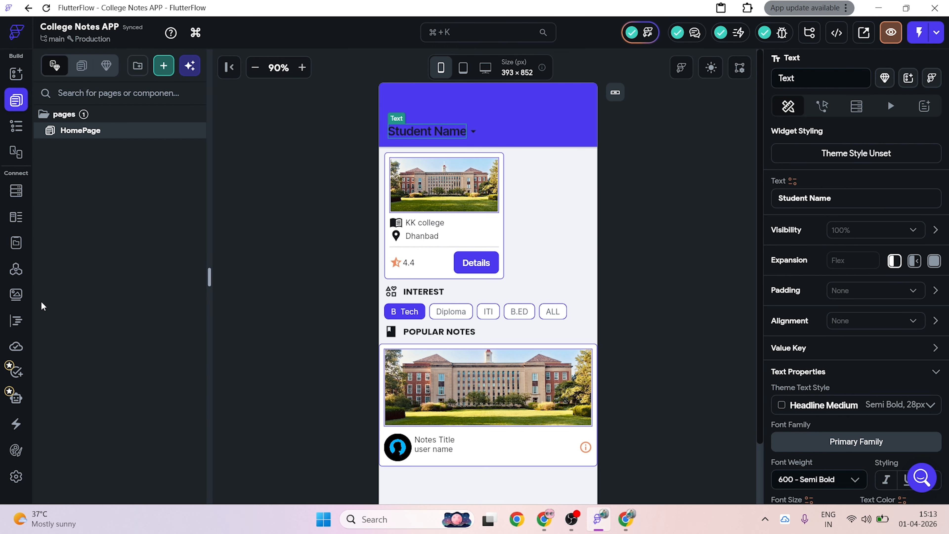
left_click(163, 67)
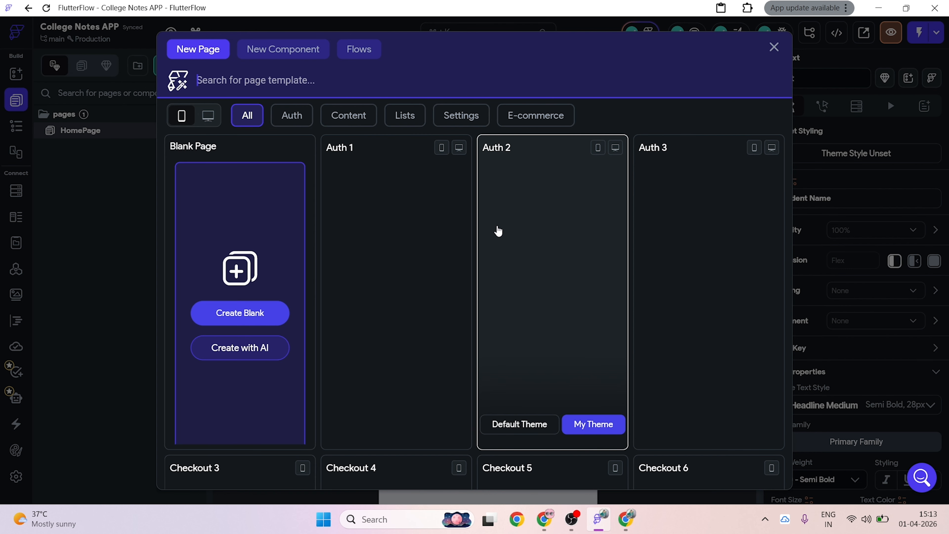
scroll(523, 276, "down", 3)
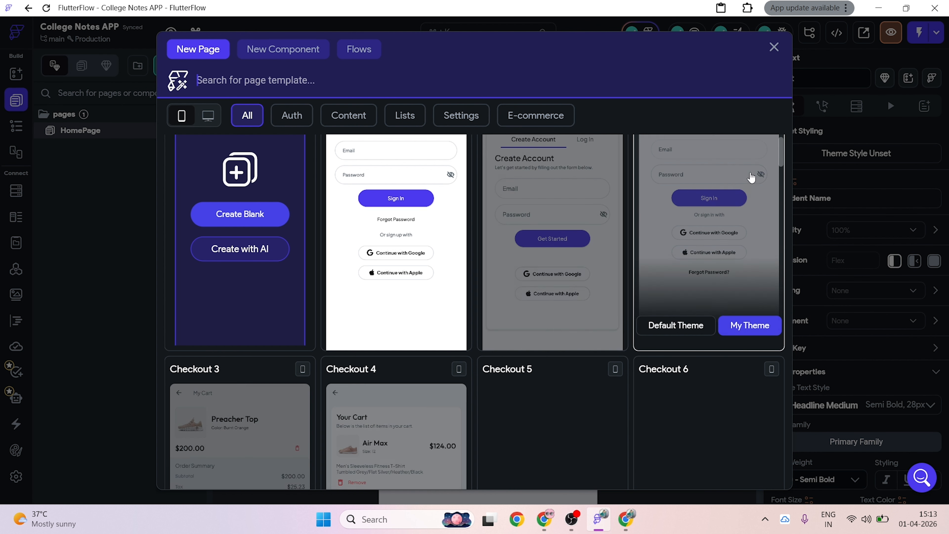
left_click_drag(781, 162, 794, 435)
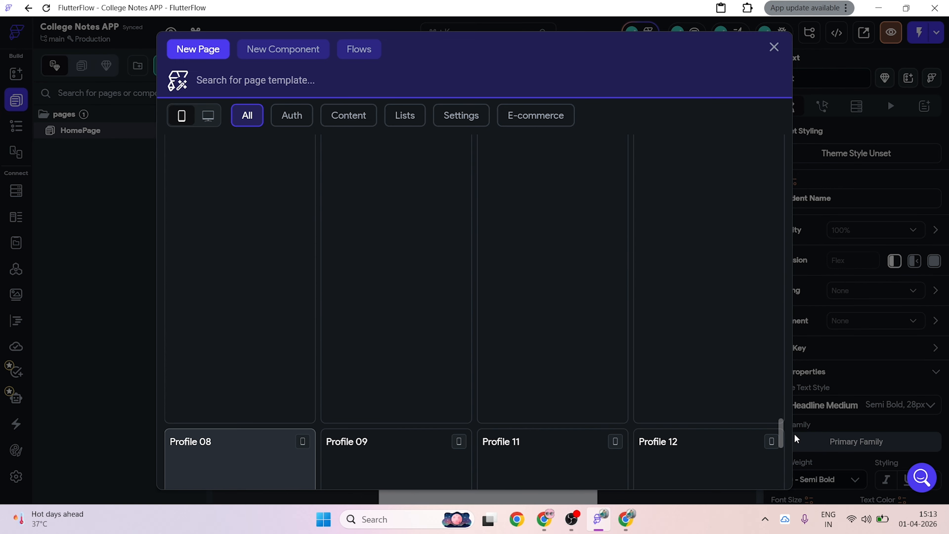
scroll(771, 356, "up", 2)
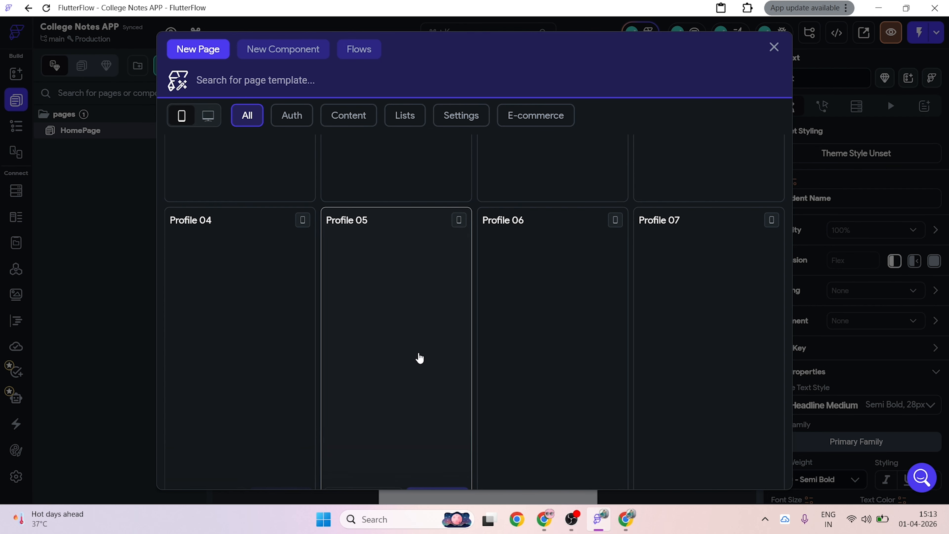
scroll(485, 315, "up", 1)
scroll(484, 315, "up", 5)
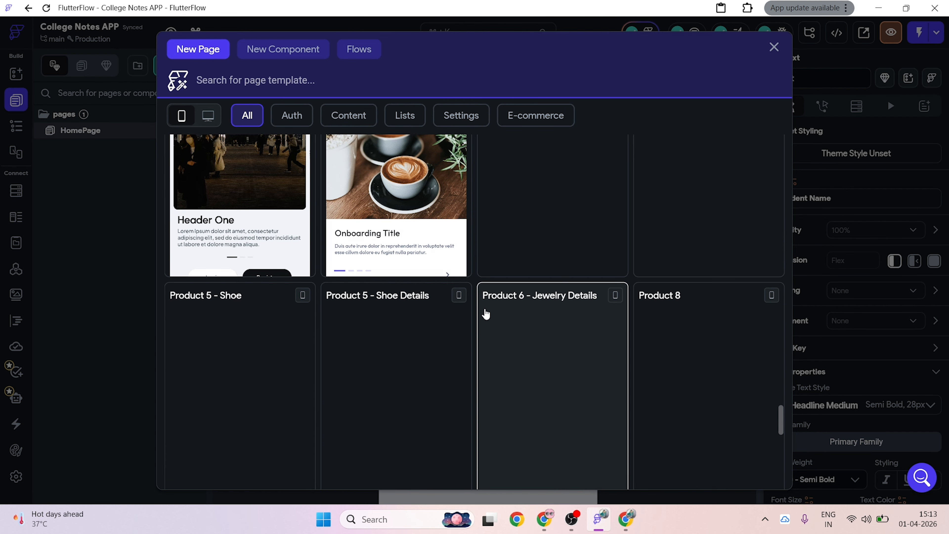
scroll(489, 321, "down", 5)
scroll(488, 322, "down", 4)
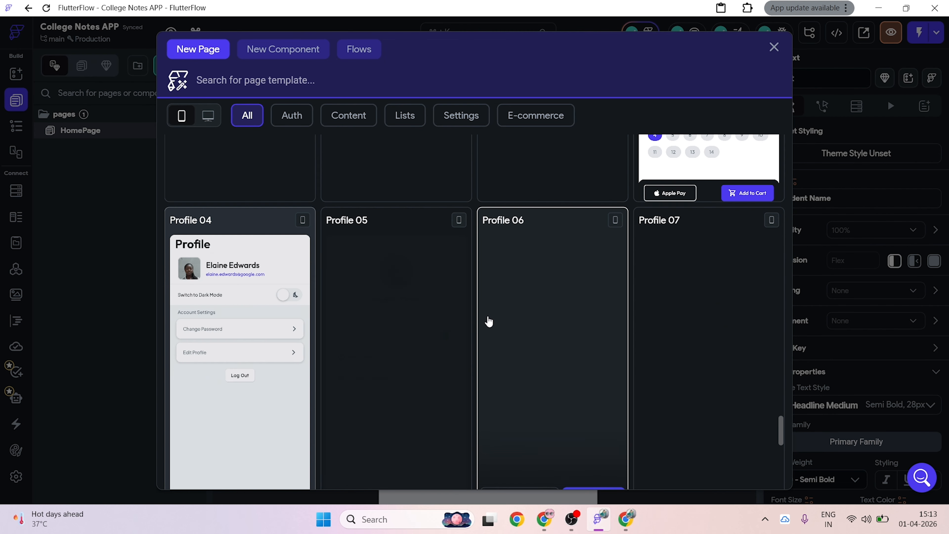
scroll(488, 320, "up", 5)
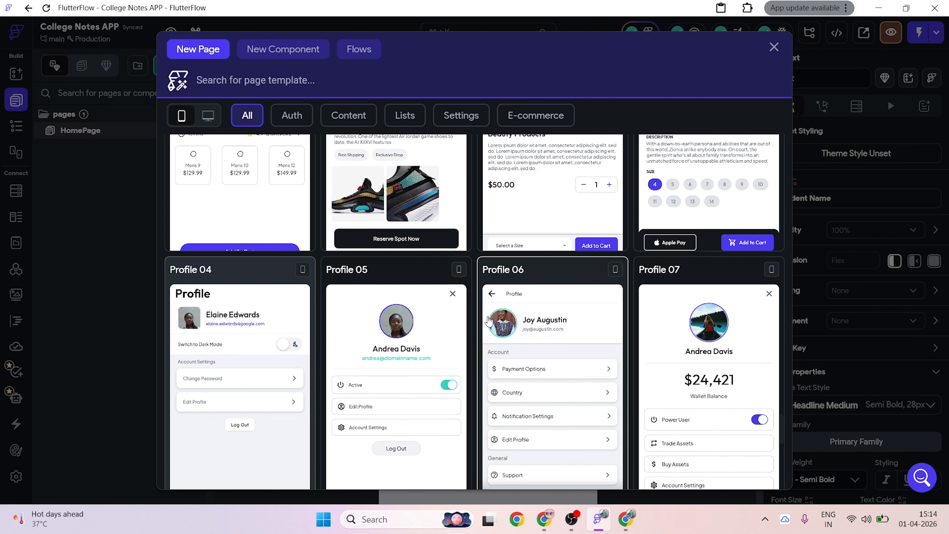
scroll(488, 321, "down", 8)
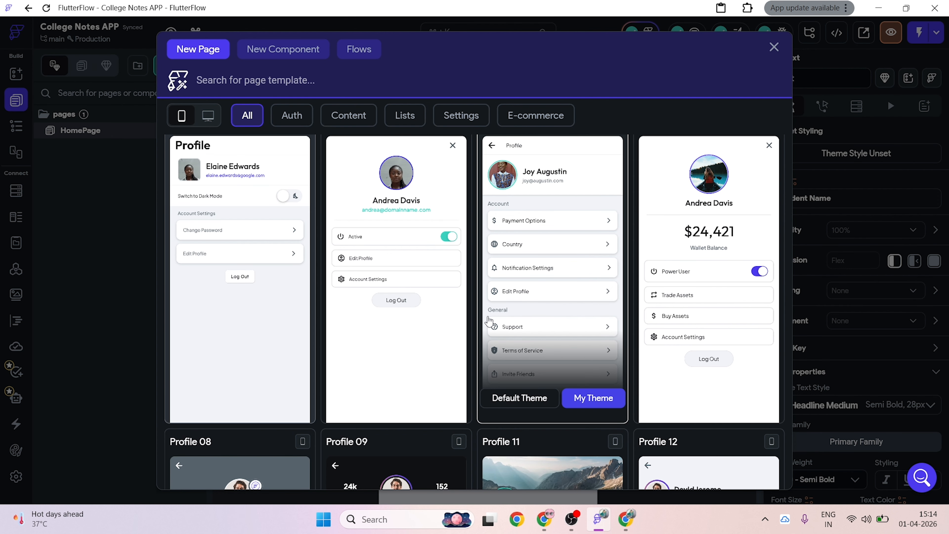
scroll(489, 320, "down", 3)
scroll(488, 321, "down", 6)
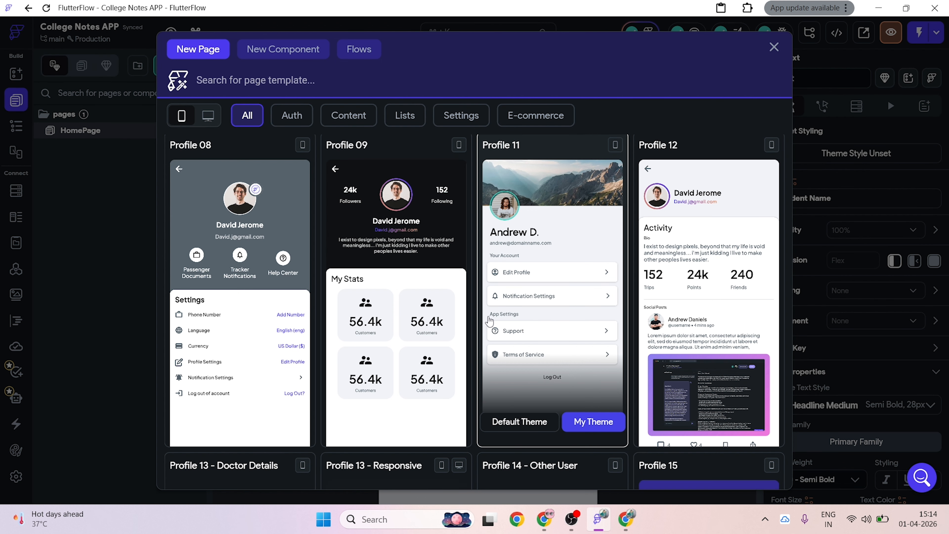
scroll(489, 320, "up", 6)
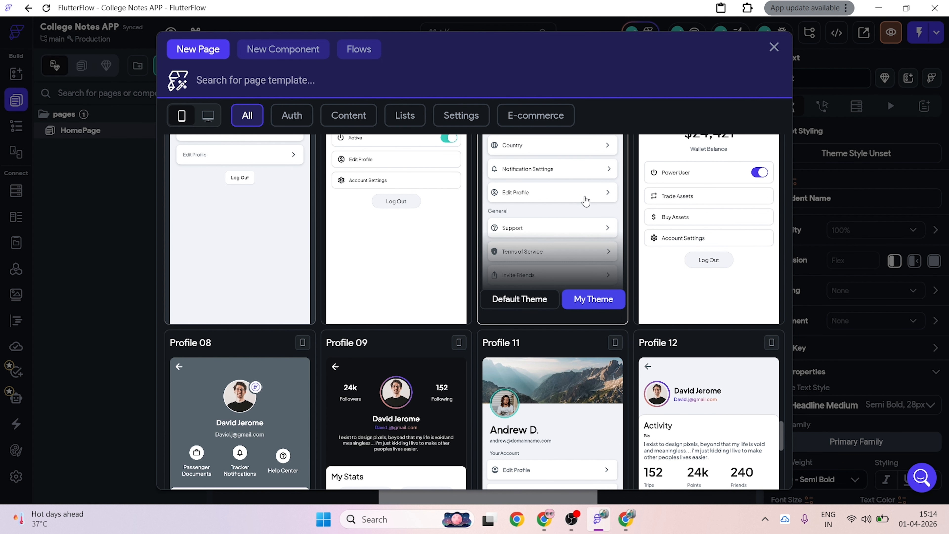
scroll(582, 197, "up", 3)
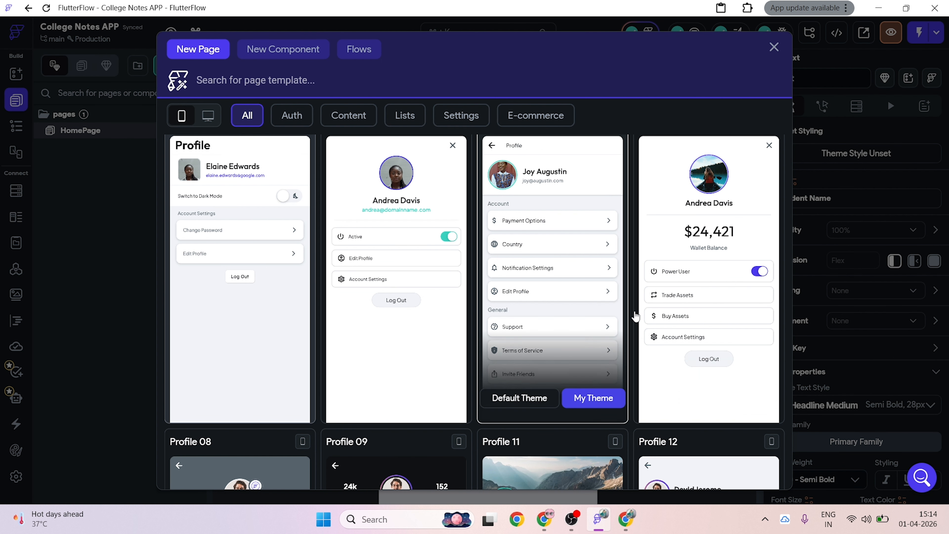
scroll(674, 311, "up", 1)
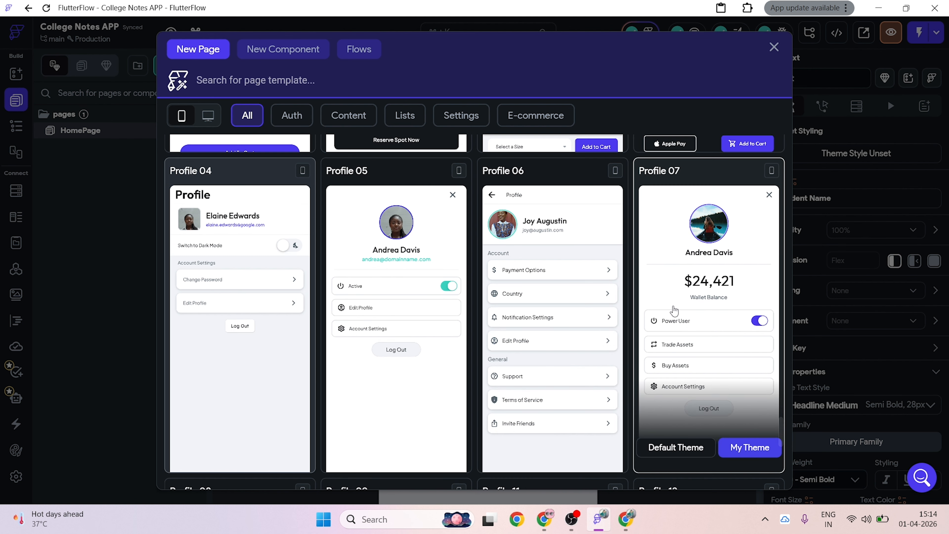
scroll(674, 310, "down", 1)
scroll(675, 312, "down", 2)
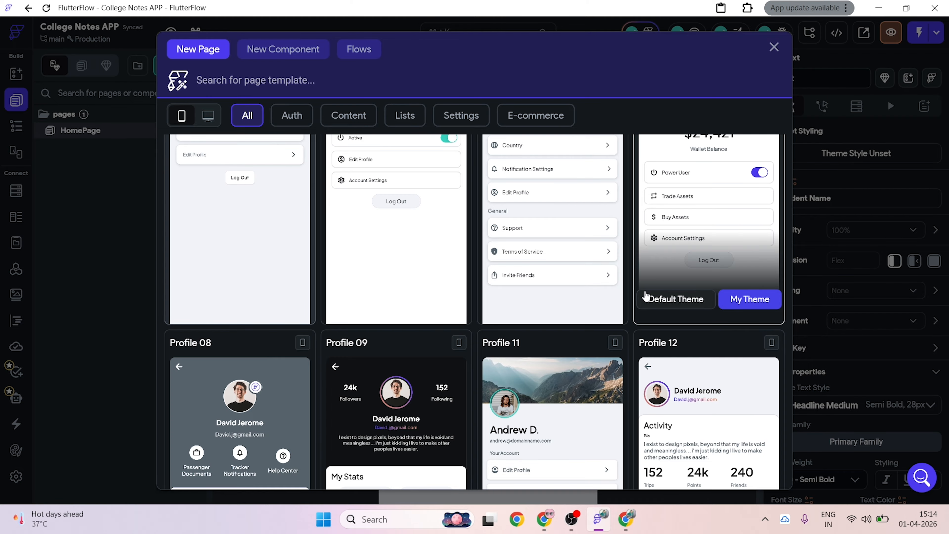
scroll(645, 295, "down", 2)
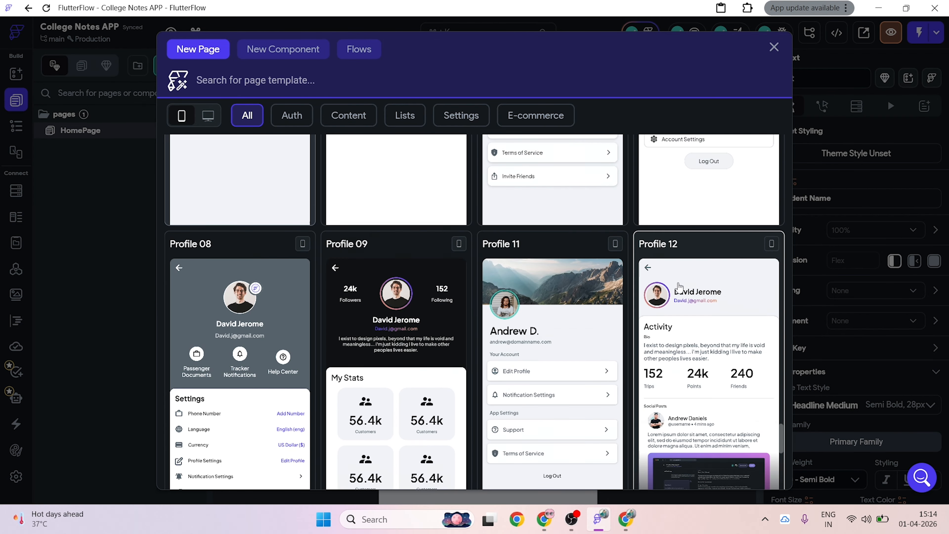
scroll(782, 209, "up", 4)
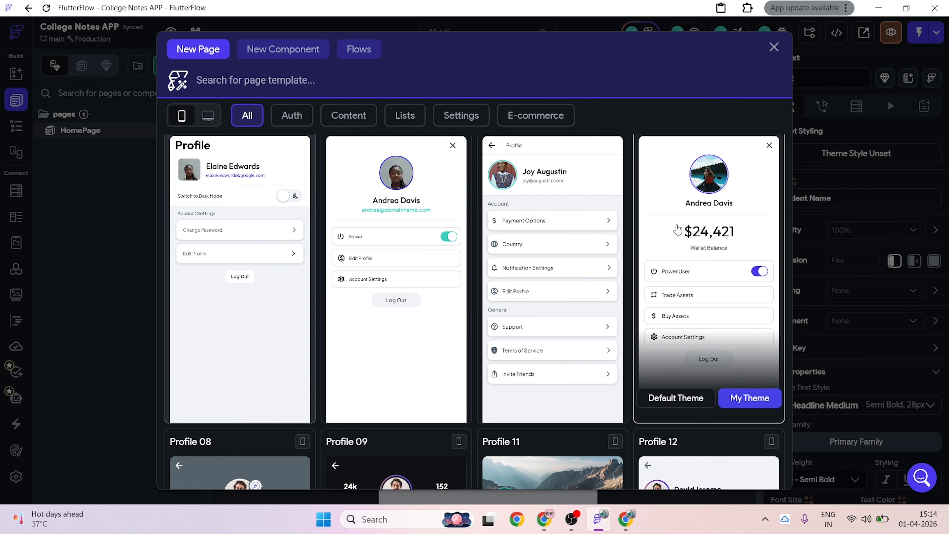
scroll(484, 251, "up", 3)
scroll(550, 272, "down", 10)
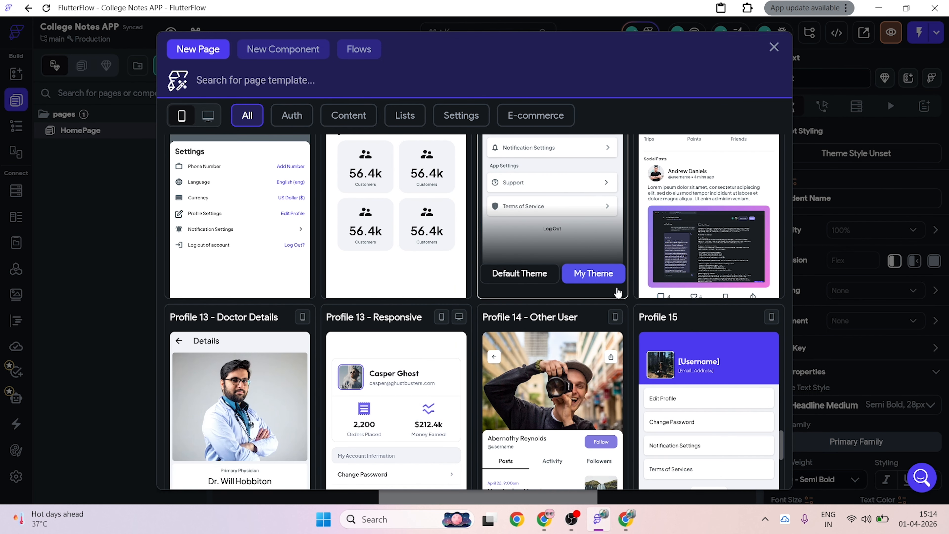
scroll(617, 292, "up", 1)
scroll(618, 291, "up", 1)
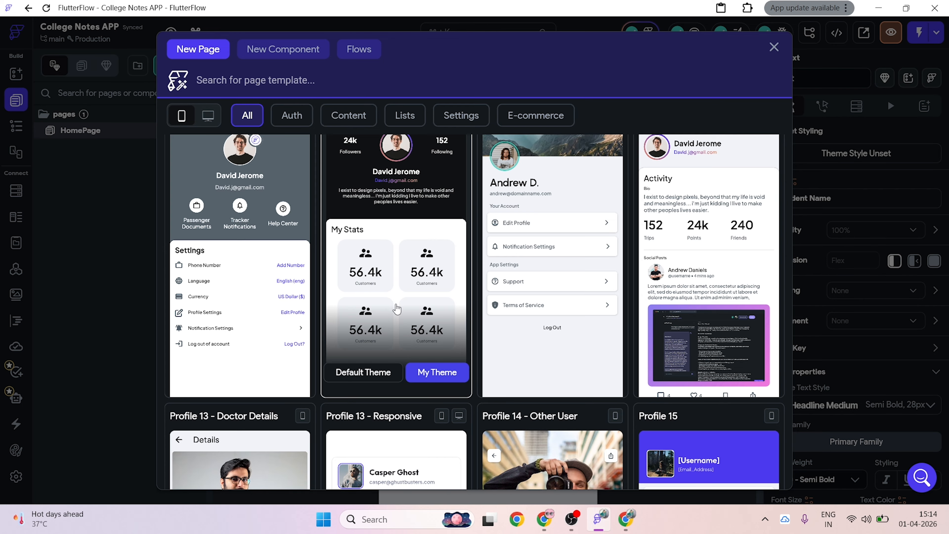
Step: Create a new page named Profile07 from the Profile 07 template, using My Theme
scroll(394, 307, "up", 6)
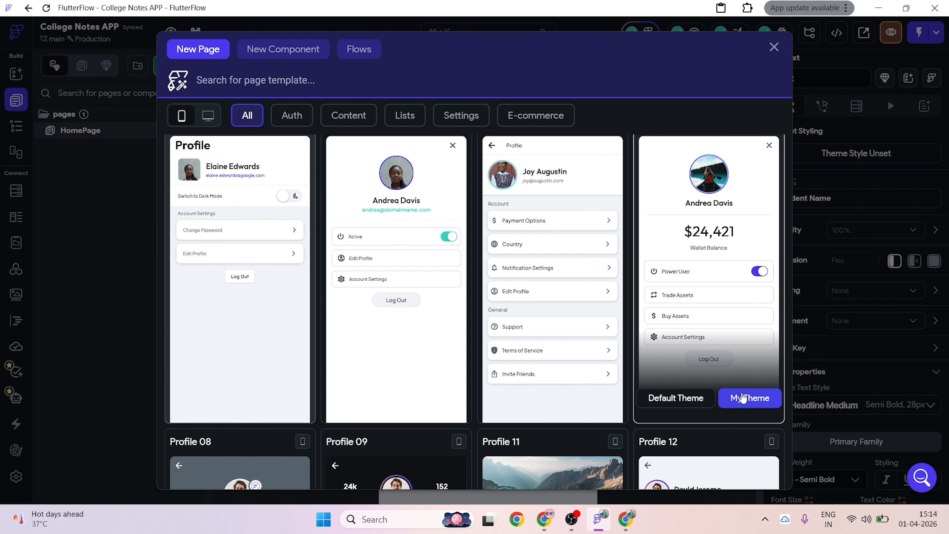
left_click(743, 399)
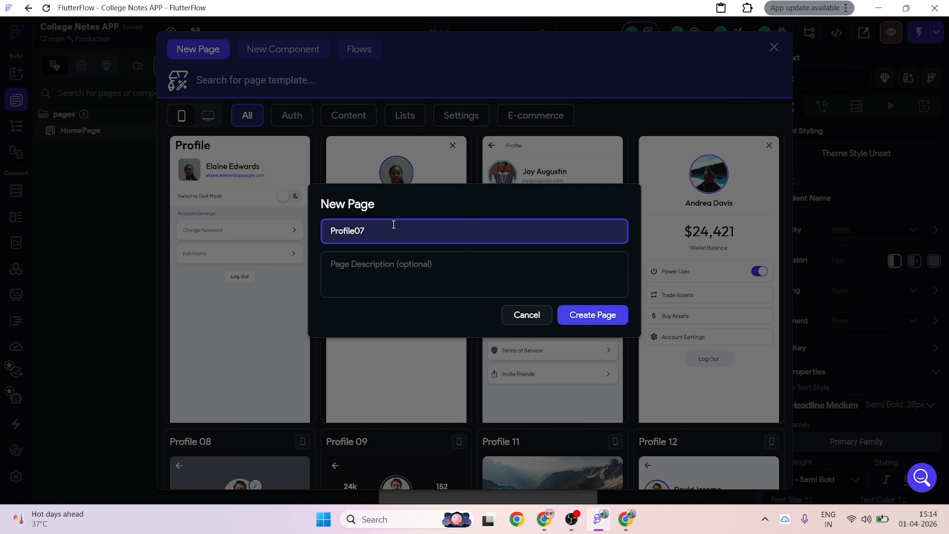
left_click(597, 320)
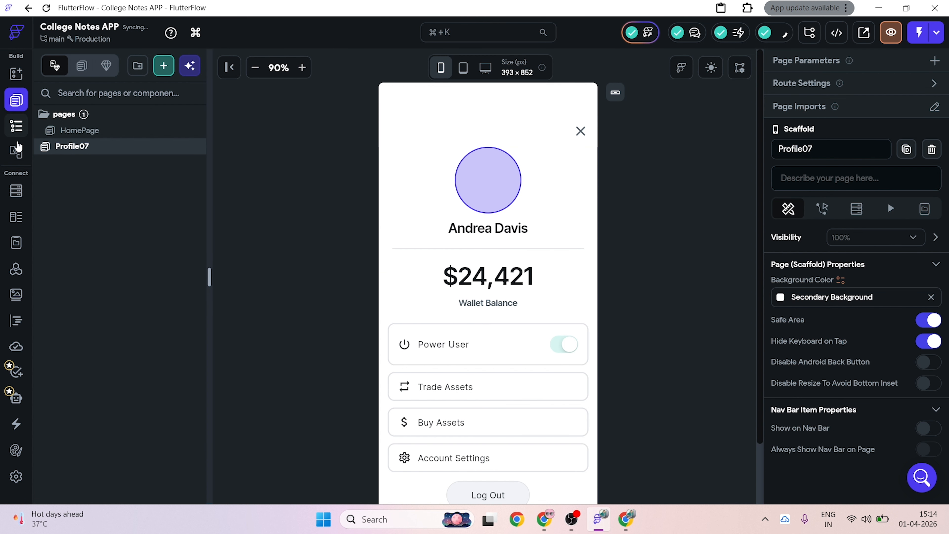
Step: Review the Profile07 widget tree, collapse its main Column and copy that Column with all its contents
left_click(16, 126)
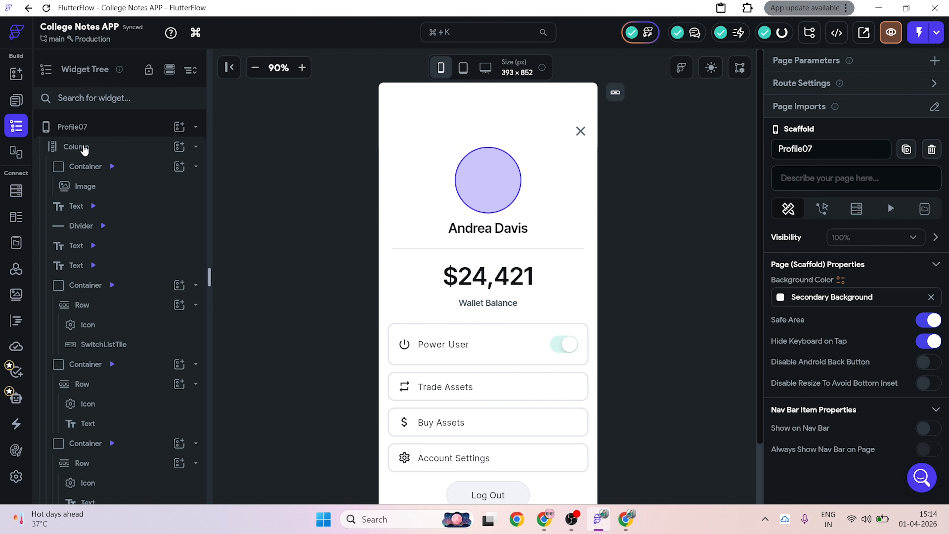
left_click(84, 148)
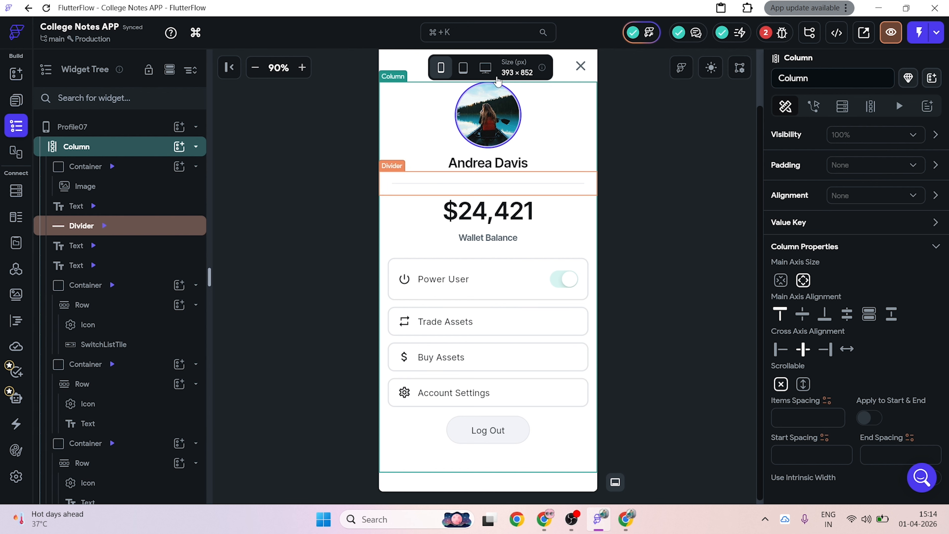
scroll(584, 111, "up", 2)
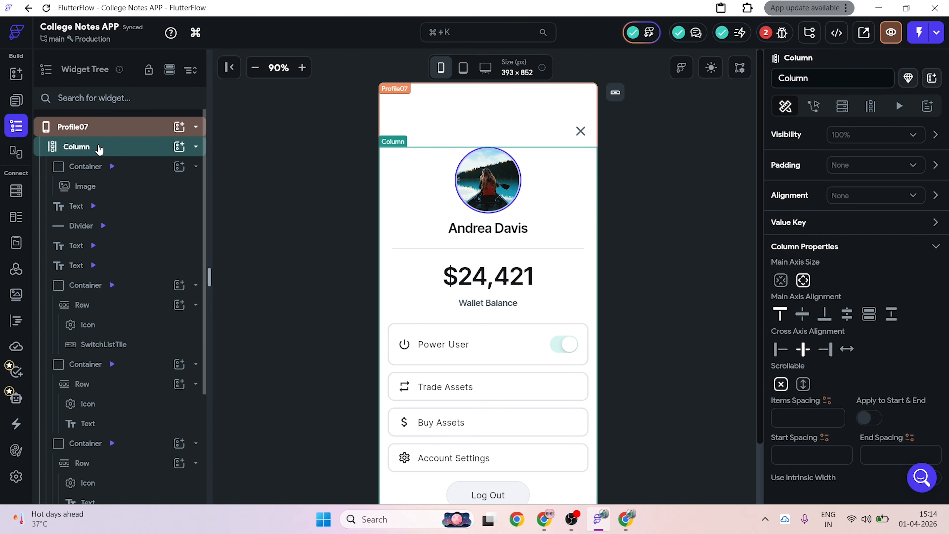
scroll(124, 261, "down", 4)
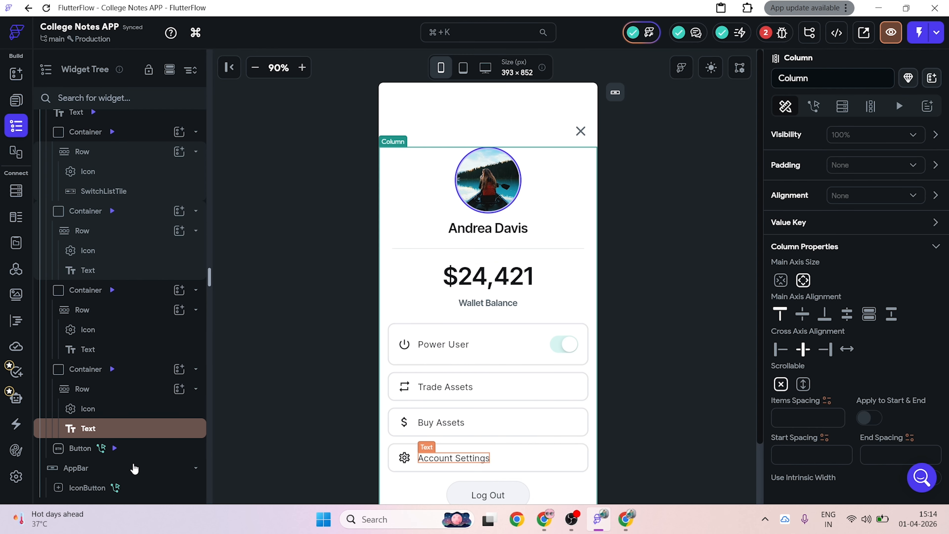
scroll(159, 250, "up", 5)
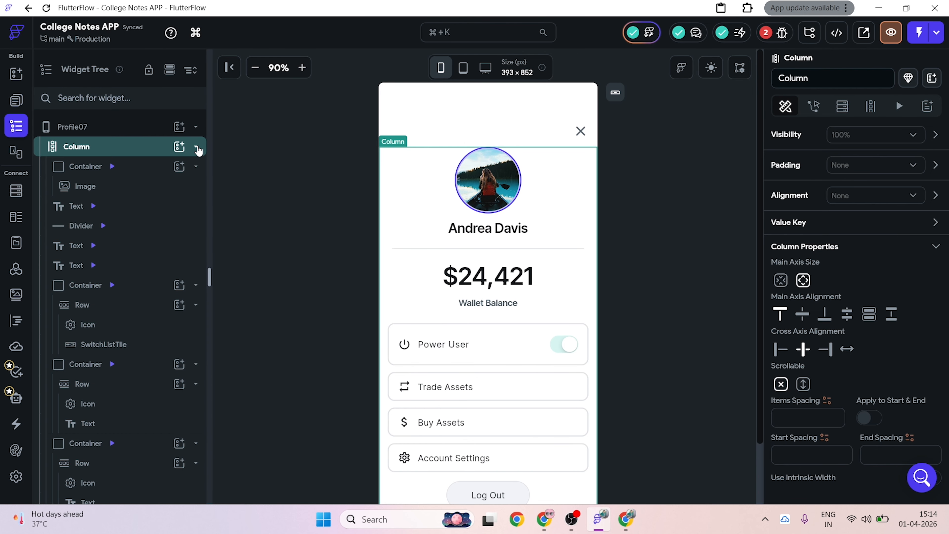
left_click(196, 147)
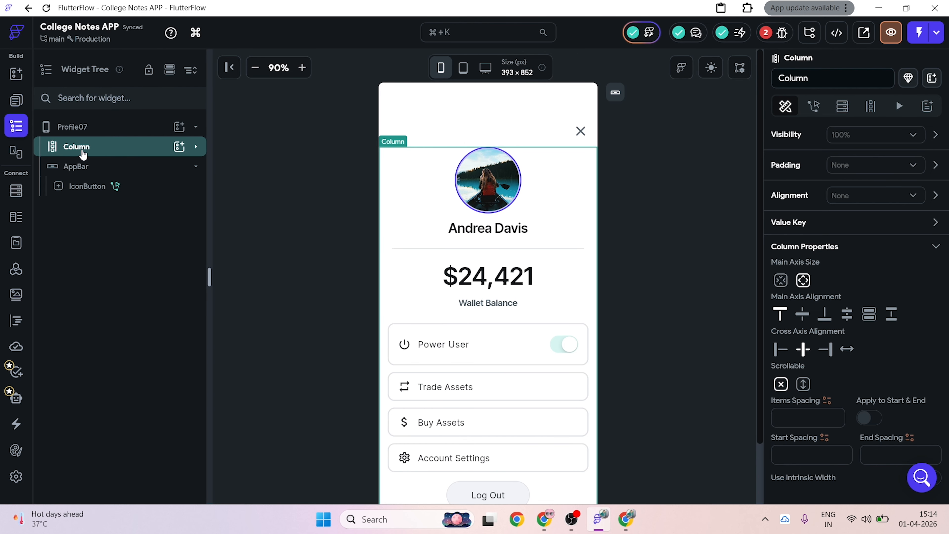
right_click(83, 154)
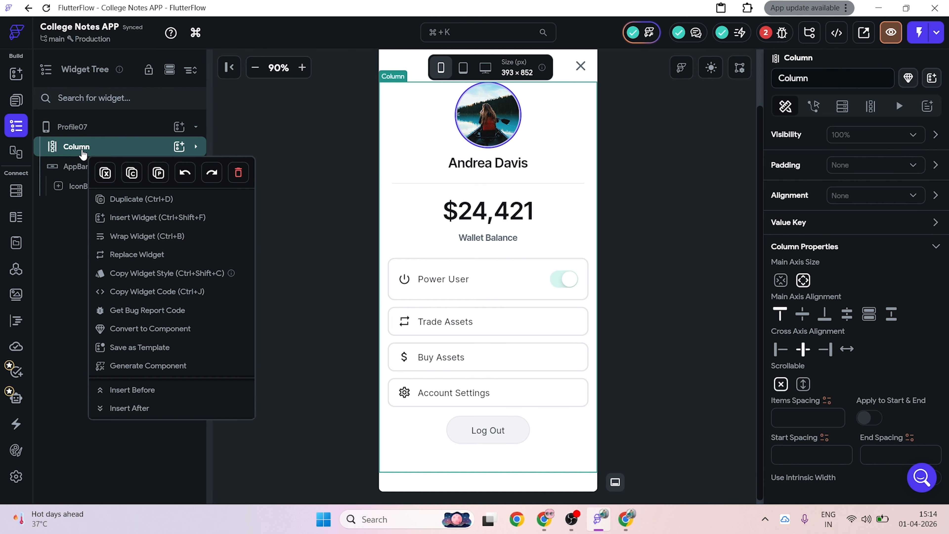
left_click(130, 172)
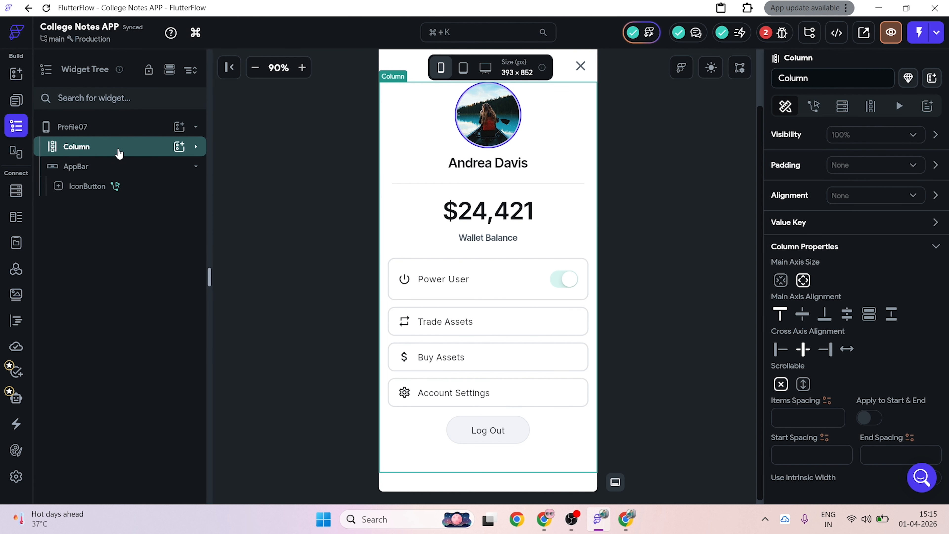
right_click(120, 153)
left_click(171, 173)
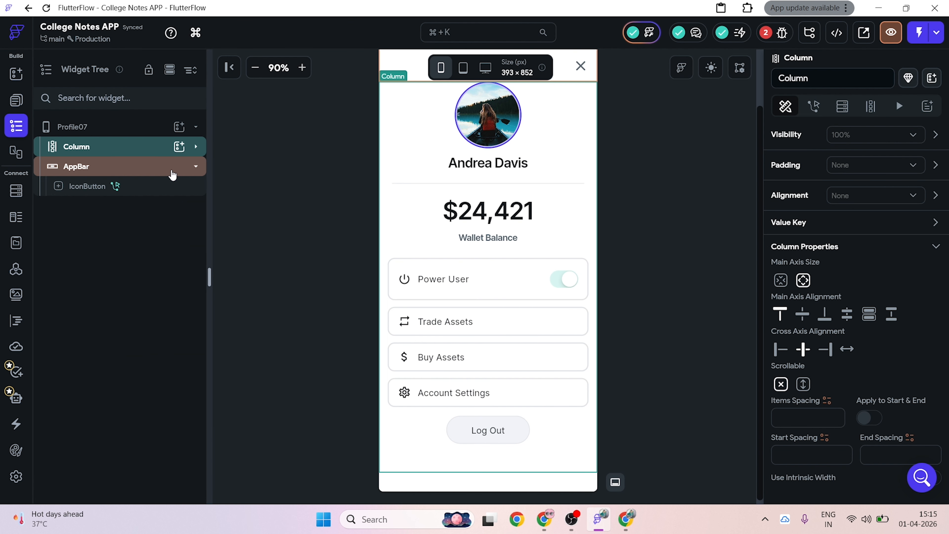
Step: Open the HomePage and add a Drawer widget to it
left_click(22, 105)
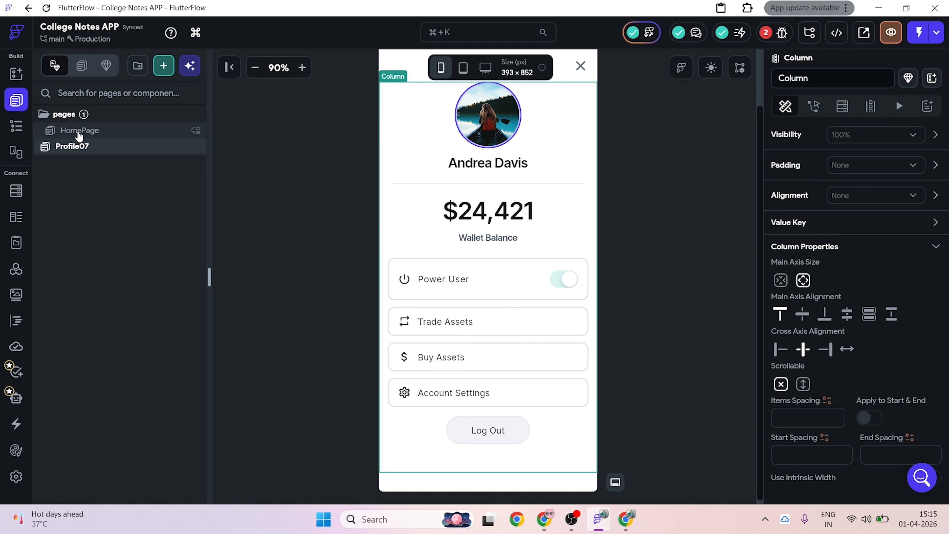
left_click(80, 135)
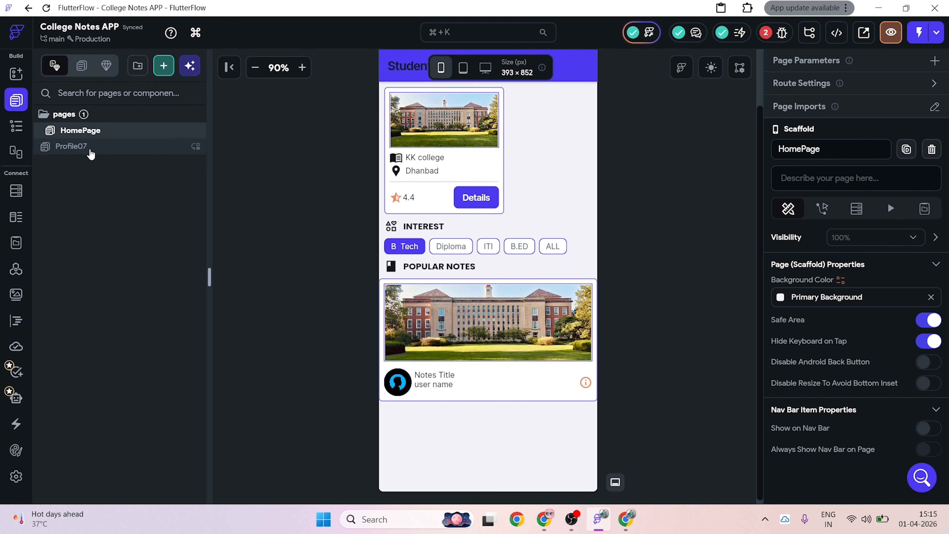
left_click(16, 126)
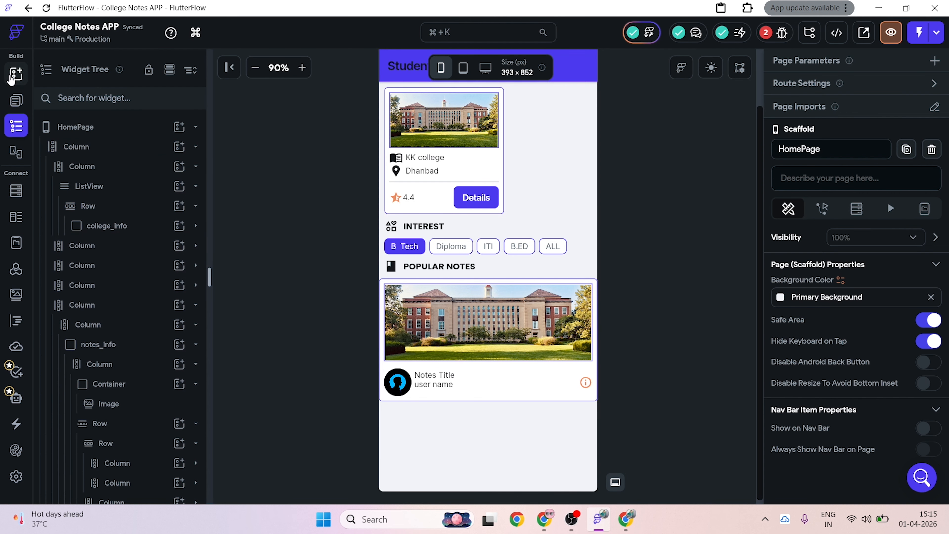
left_click(16, 74)
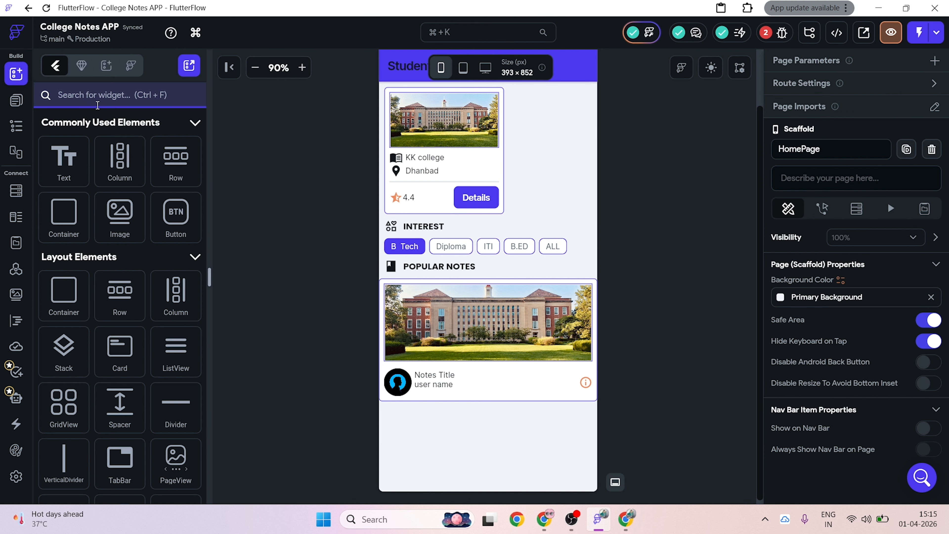
type("dr")
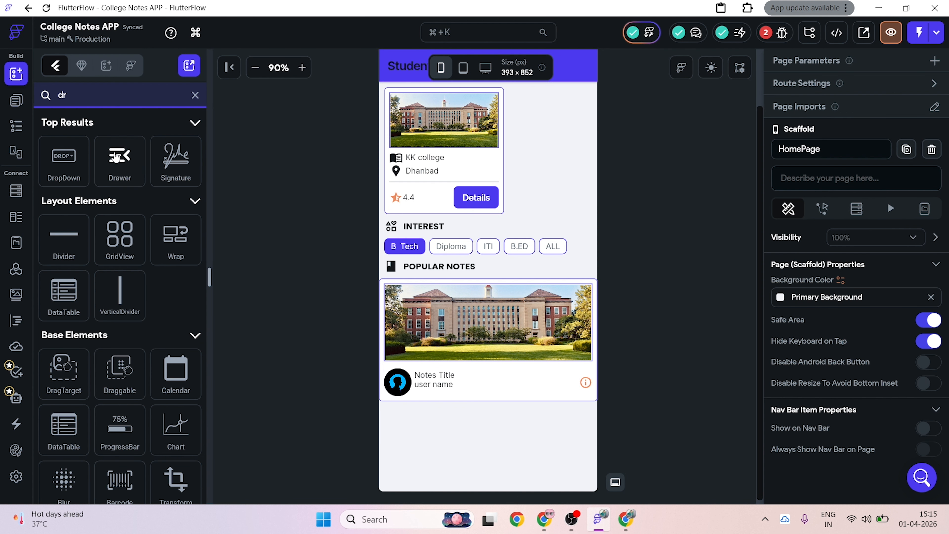
left_click_drag(120, 161, 411, 194)
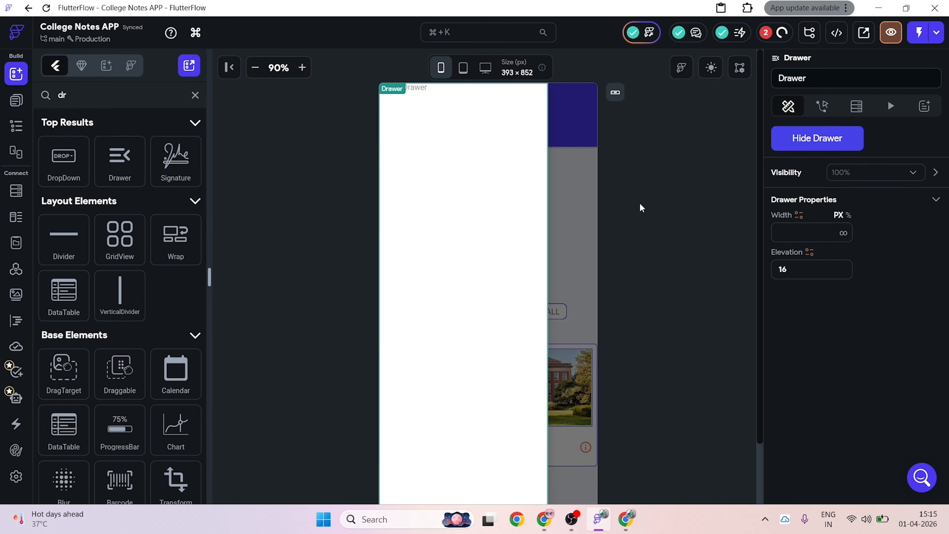
left_click(808, 146)
left_click(807, 146)
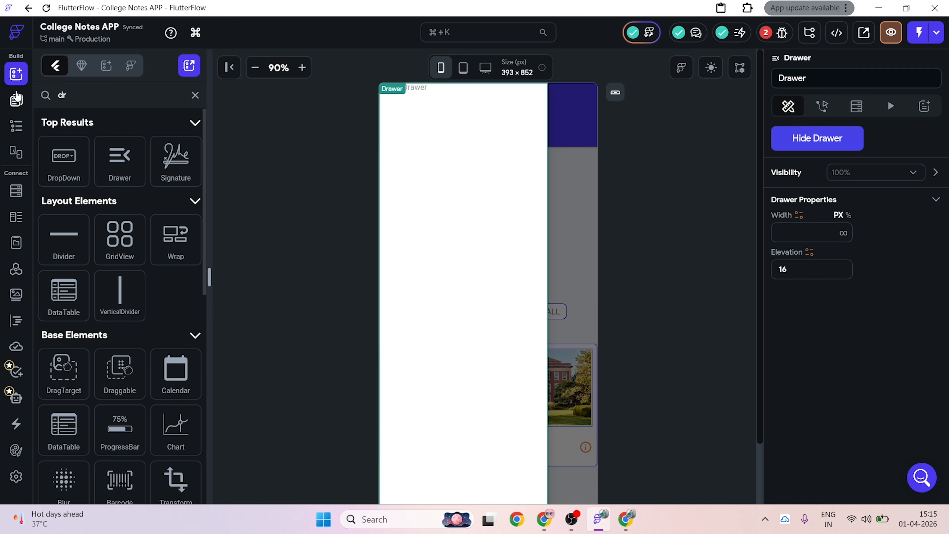
Step: Paste the copied profile Column into the HomePage's Drawer in the widget tree
left_click(16, 126)
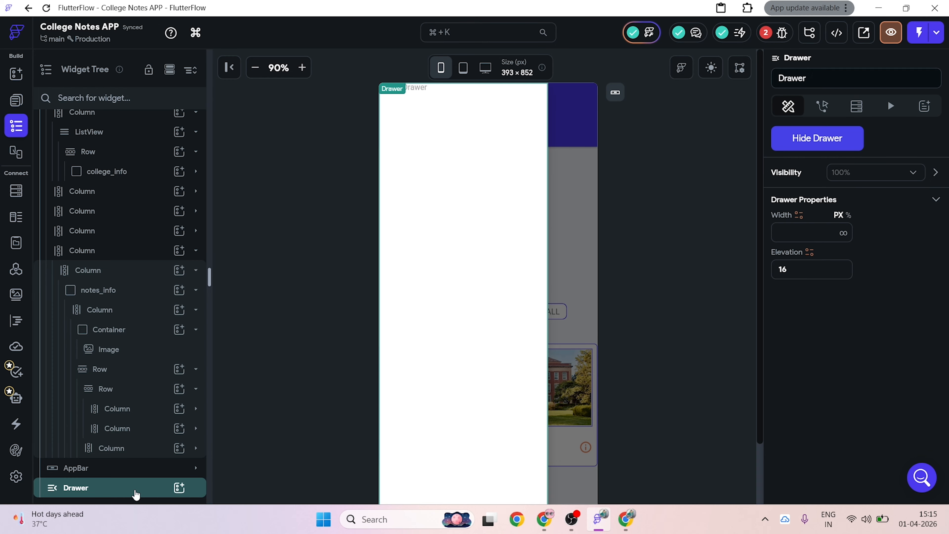
right_click(135, 496)
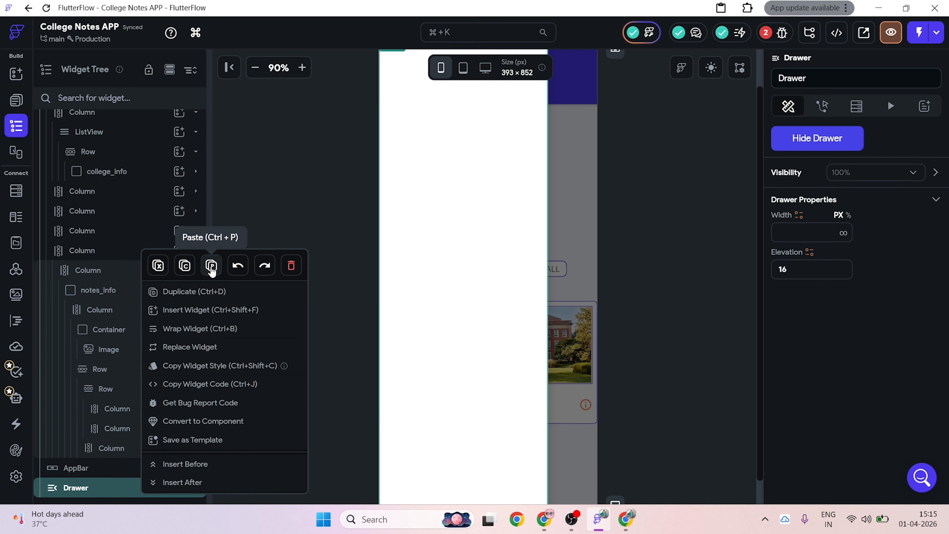
left_click(212, 267)
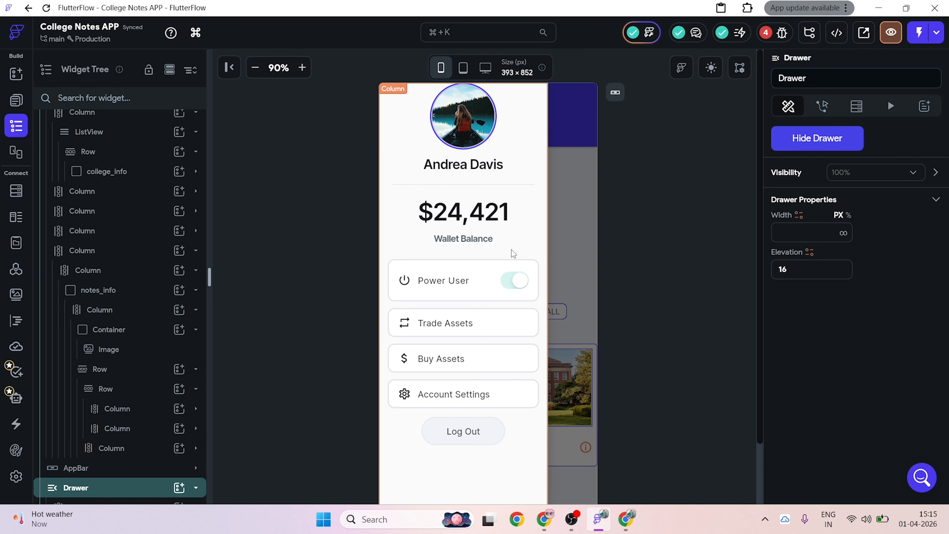
Step: Delete the round profile picture container from the Drawer and change the name text below it to "Collage Notes"
left_click(497, 133)
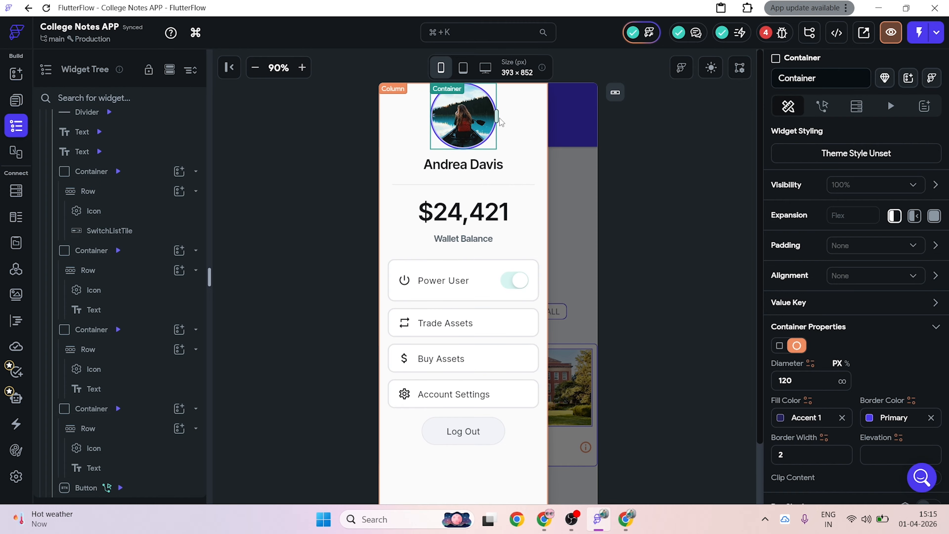
key("Delete")
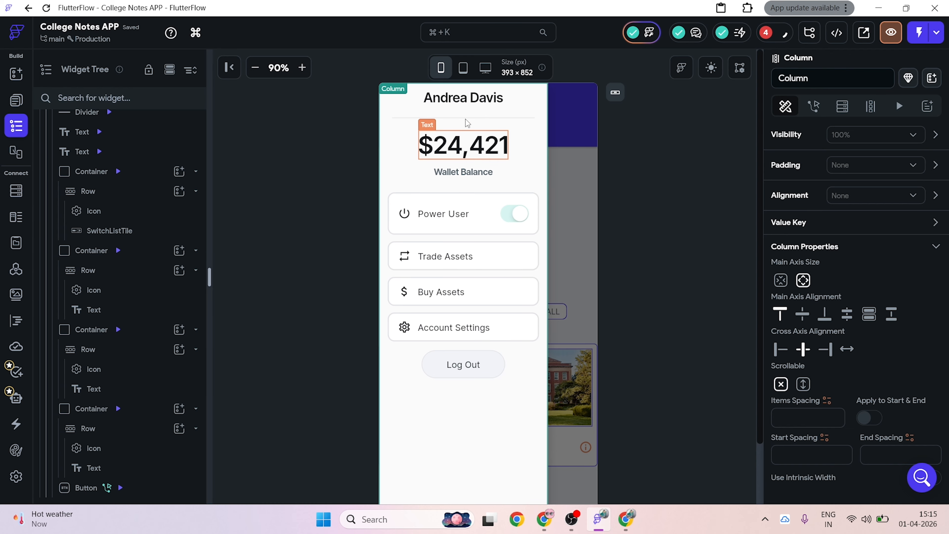
left_click(471, 98)
left_click_drag(834, 196, 669, 224)
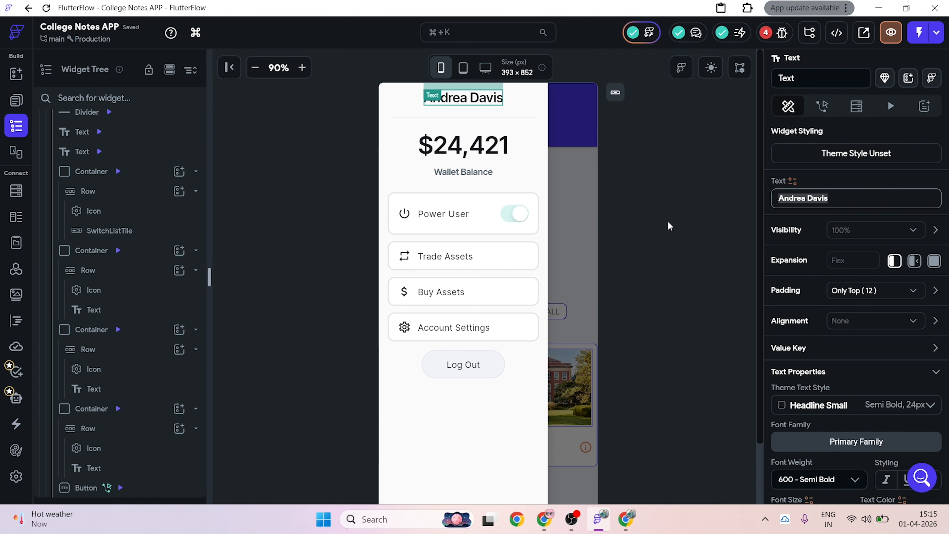
type("Colla")
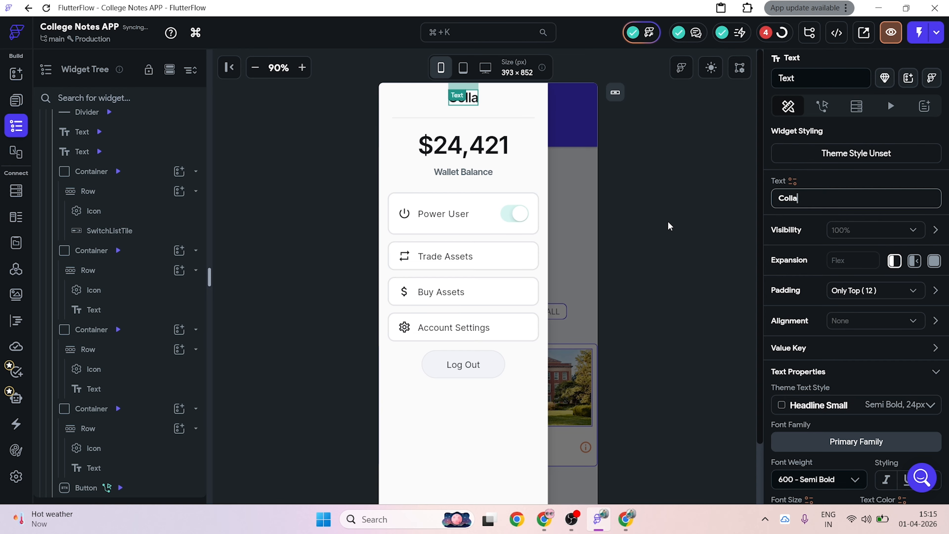
type("ge Notes")
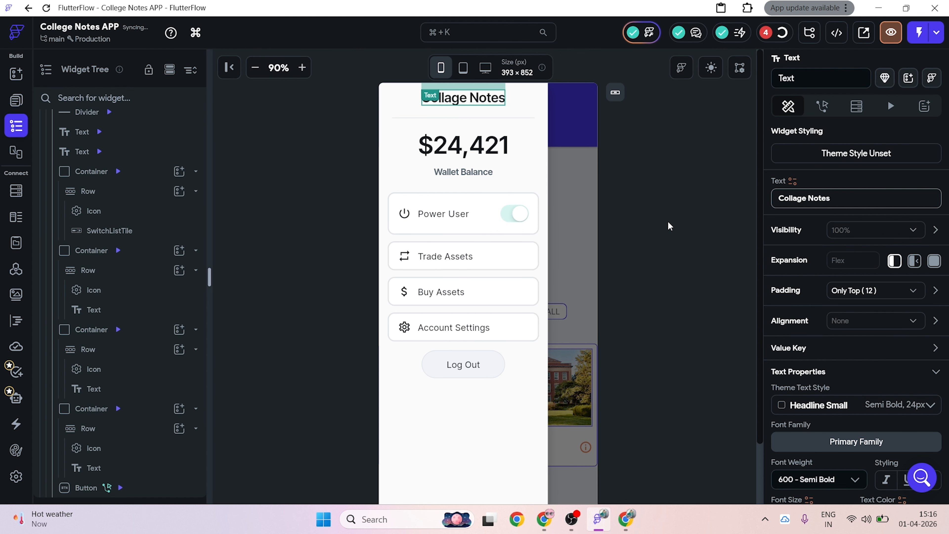
Step: Delete the dollar amount and Wallet Balance texts from the Drawer
left_click(474, 149)
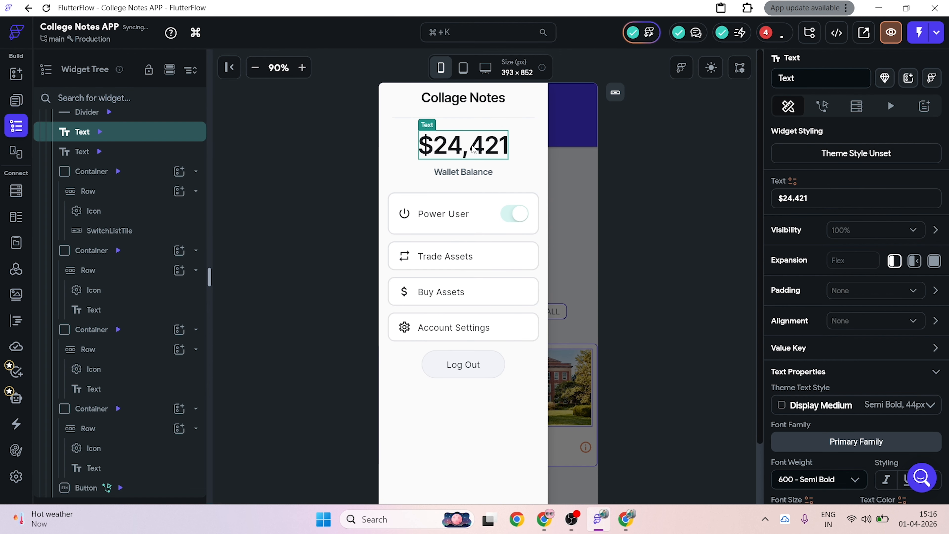
key("Delete")
left_click(474, 146)
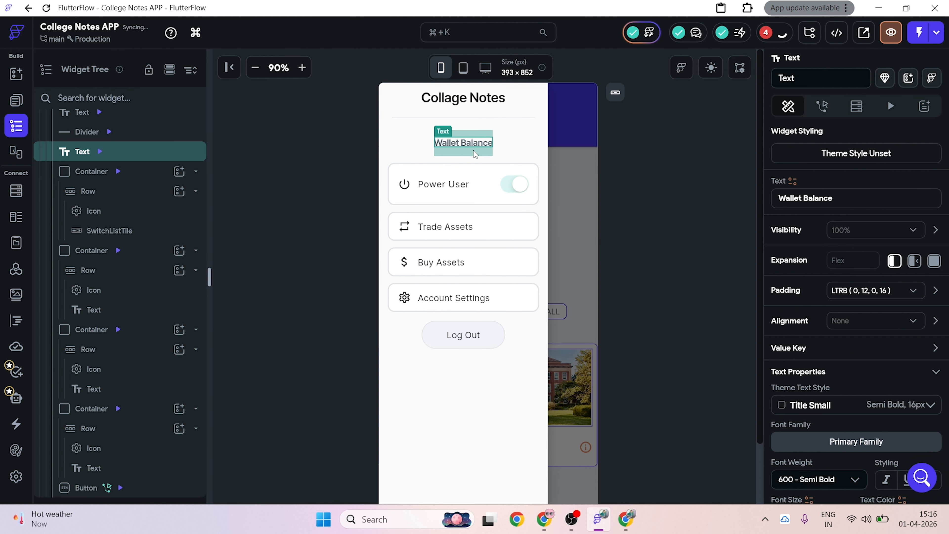
key("Delete")
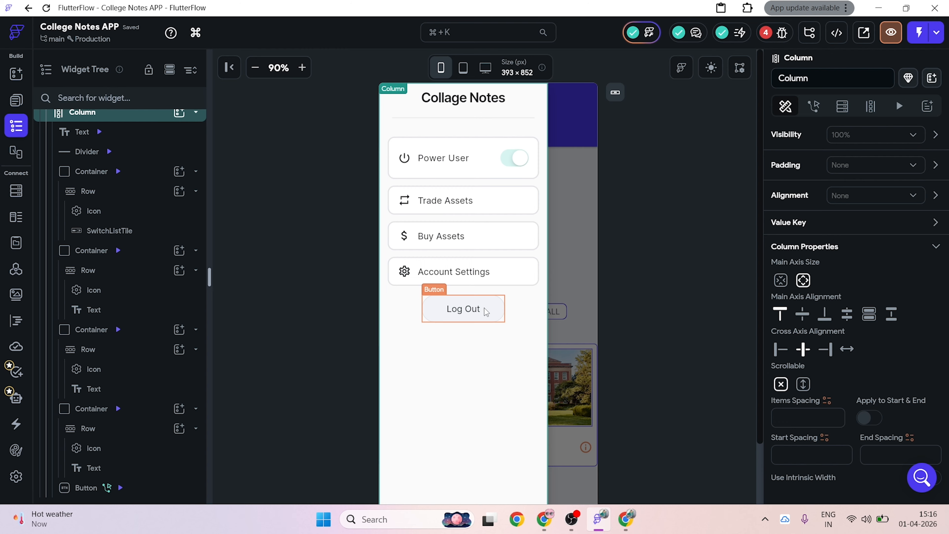
scroll(691, 280, "down", 3)
scroll(691, 280, "up", 3)
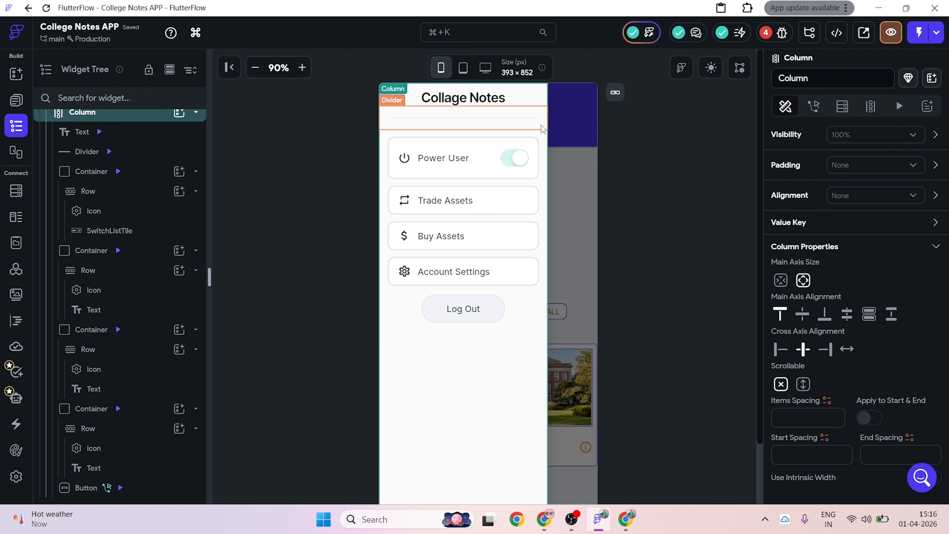
Step: Inspect the properties of the Trade Assets text and Power User switch tile, and check the project's error list
left_click(425, 203)
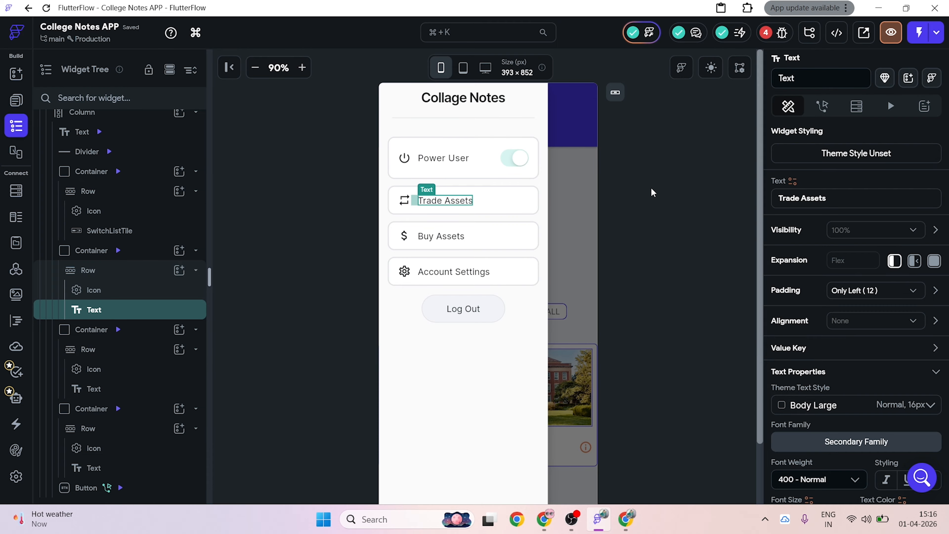
left_click(449, 163)
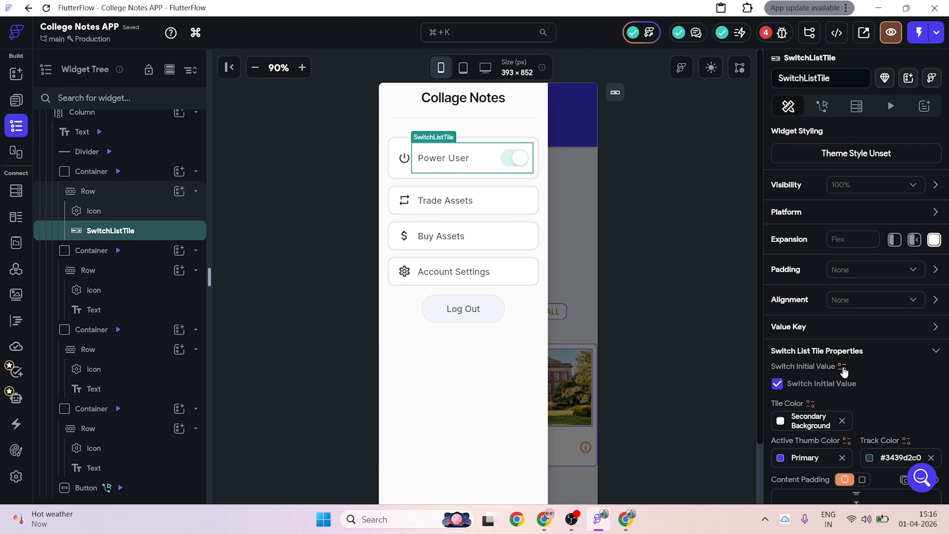
scroll(843, 370, "down", 5)
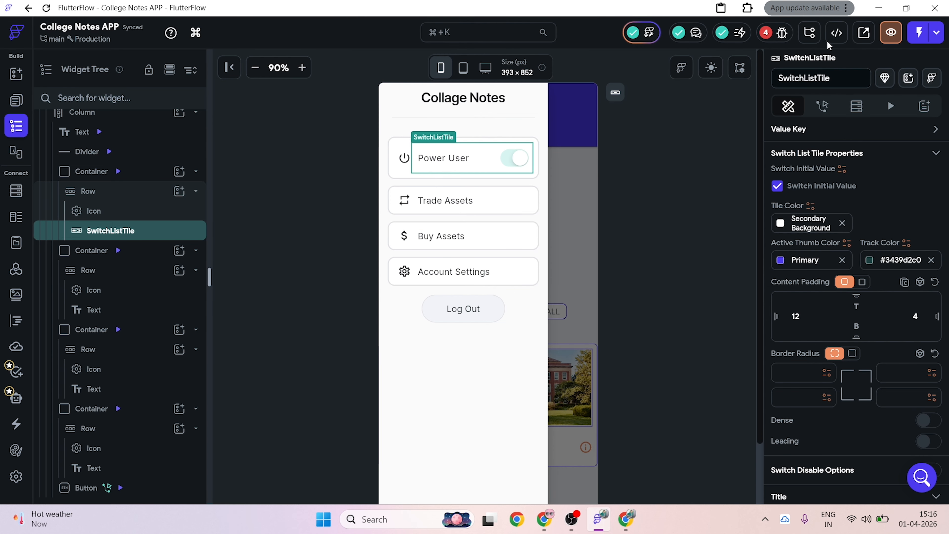
left_click(782, 33)
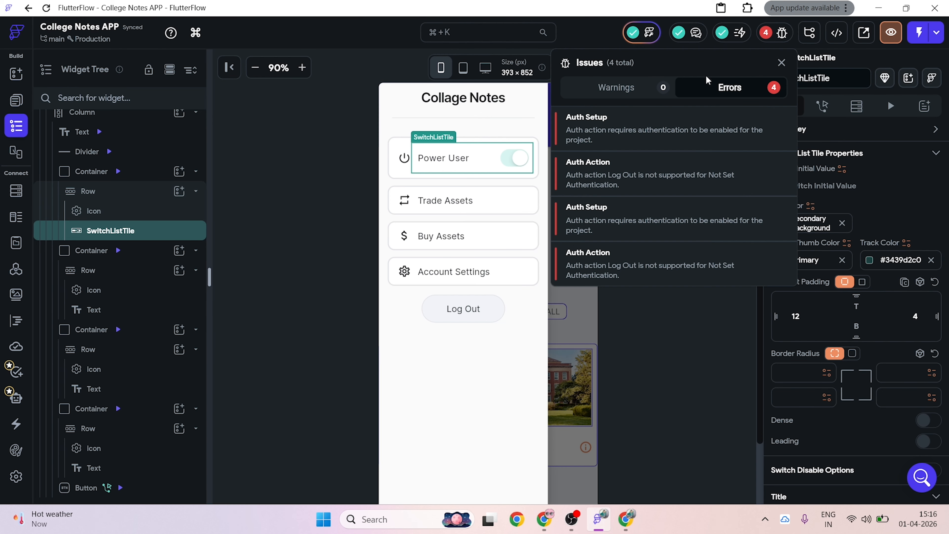
Step: Delete the Profile07 page from the project
left_click(18, 105)
right_click(75, 147)
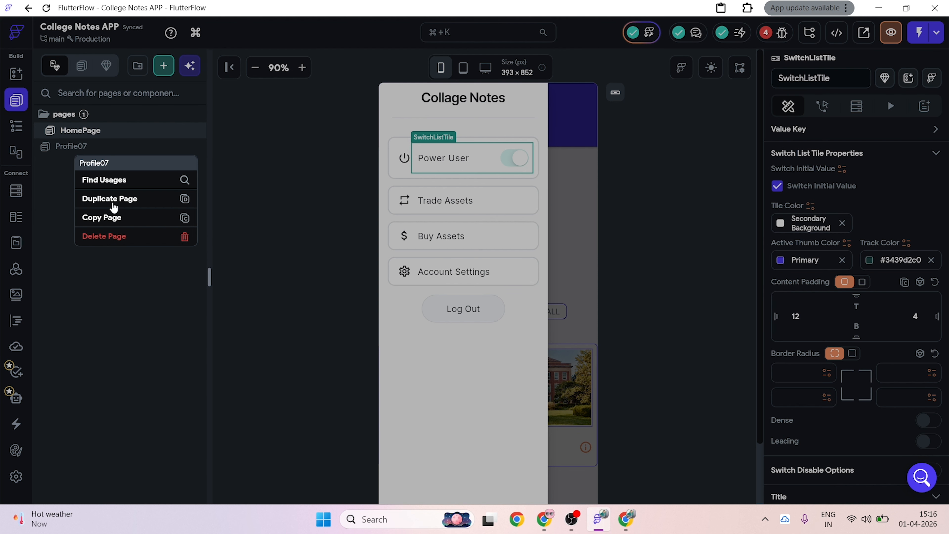
left_click(137, 238)
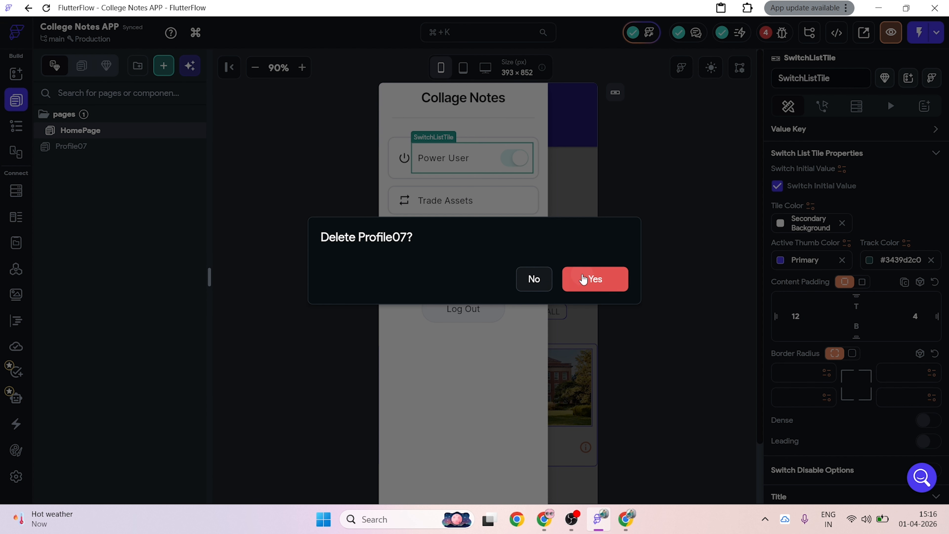
left_click(583, 279)
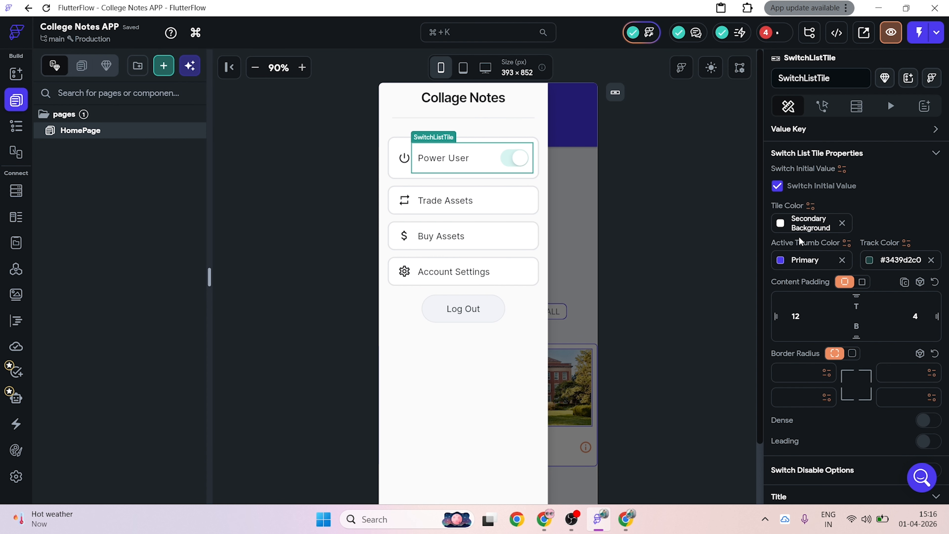
Step: Review the remaining project errors, open the Authentication settings from the Auth Setup error, and return to the HomePage
scroll(799, 241, "down", 6)
left_click(765, 32)
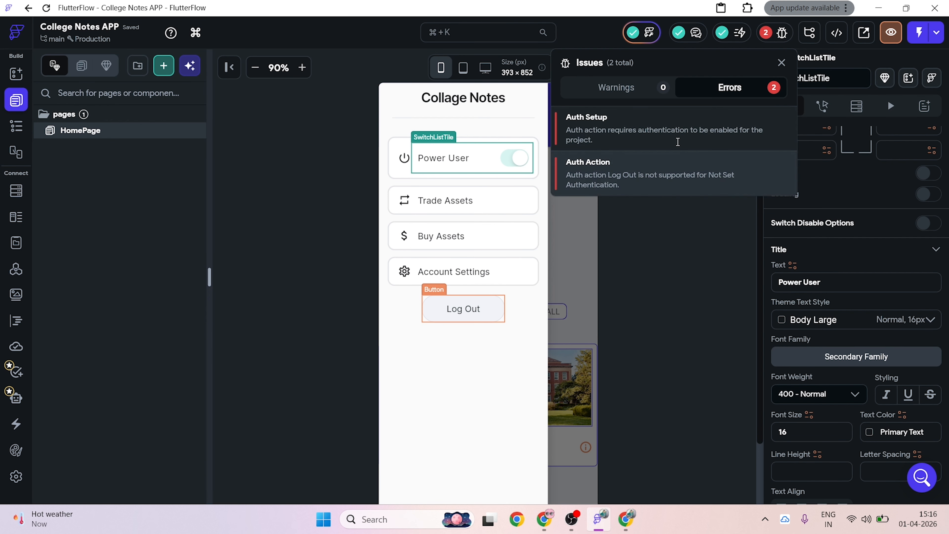
left_click(677, 142)
left_click(13, 105)
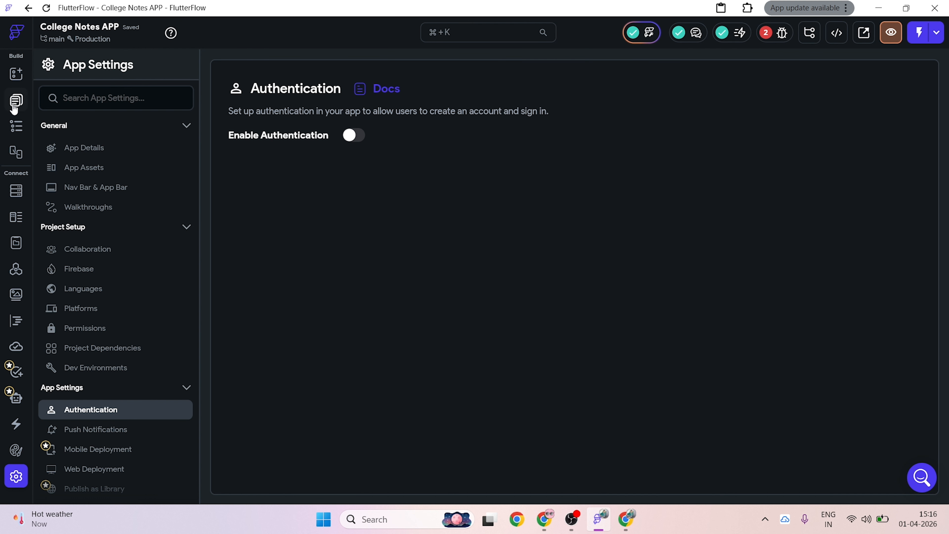
left_click(15, 105)
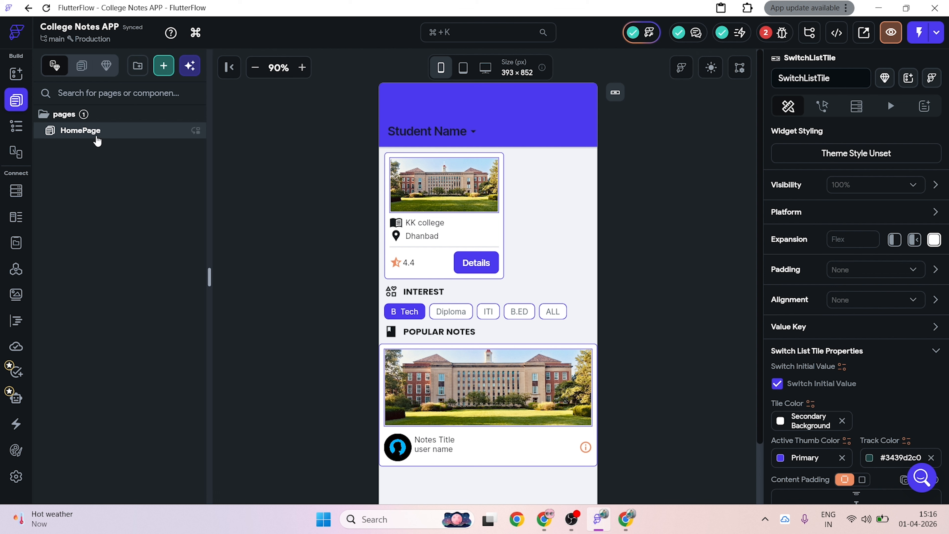
Step: Collapse the main Column and the Drawer in the HomePage widget tree, and show the Drawer on the canvas
left_click(23, 128)
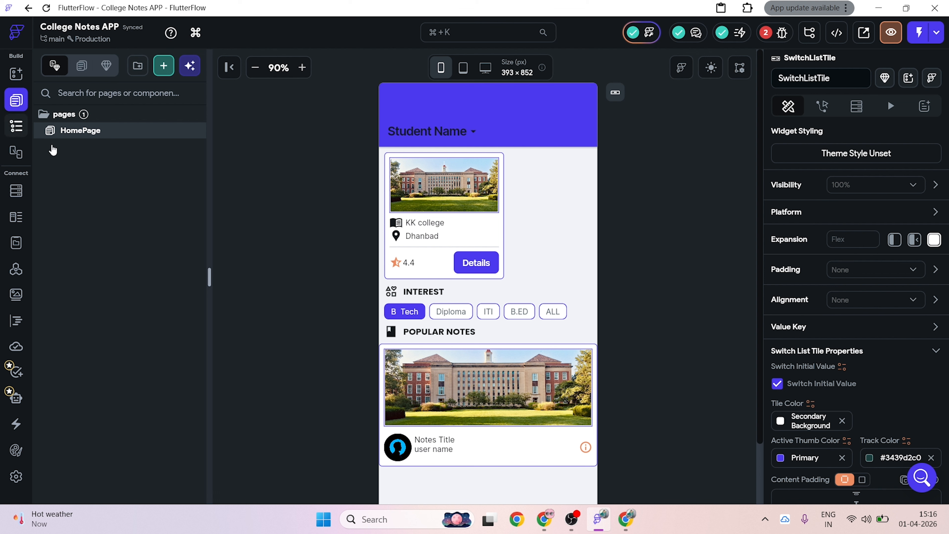
left_click(196, 149)
left_click(197, 149)
left_click(197, 152)
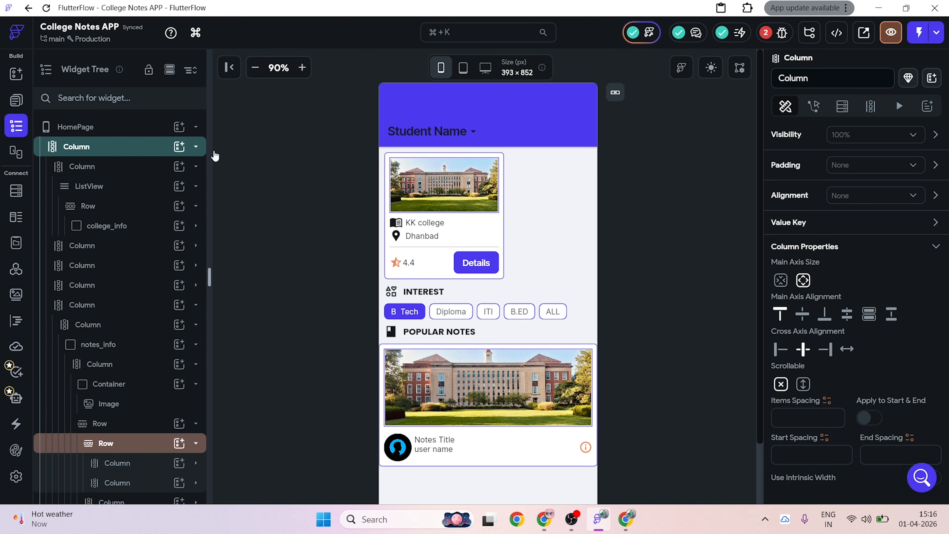
left_click(195, 147)
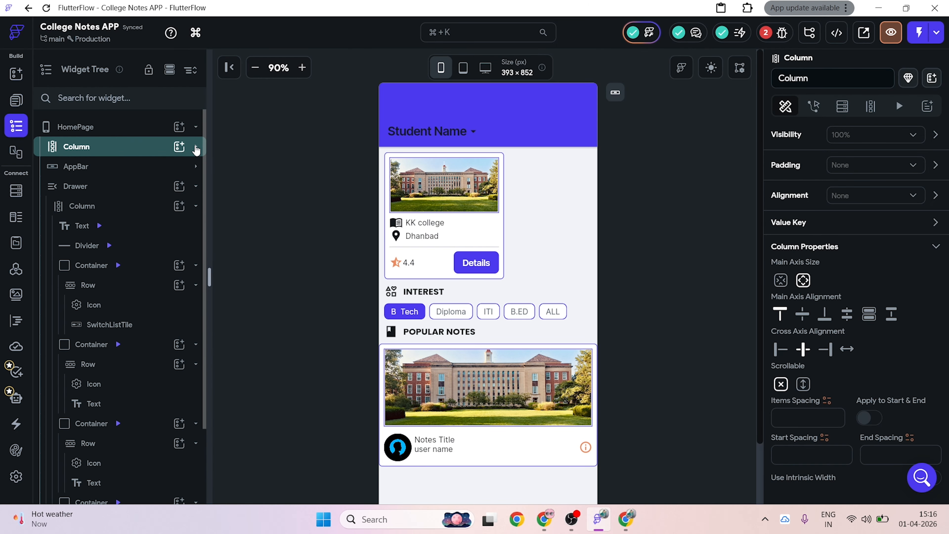
left_click(195, 186)
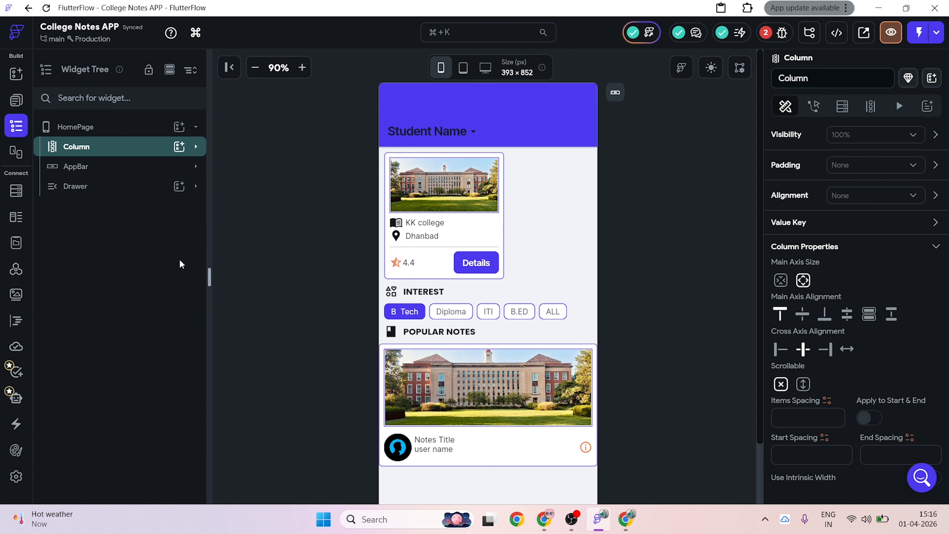
left_click(77, 186)
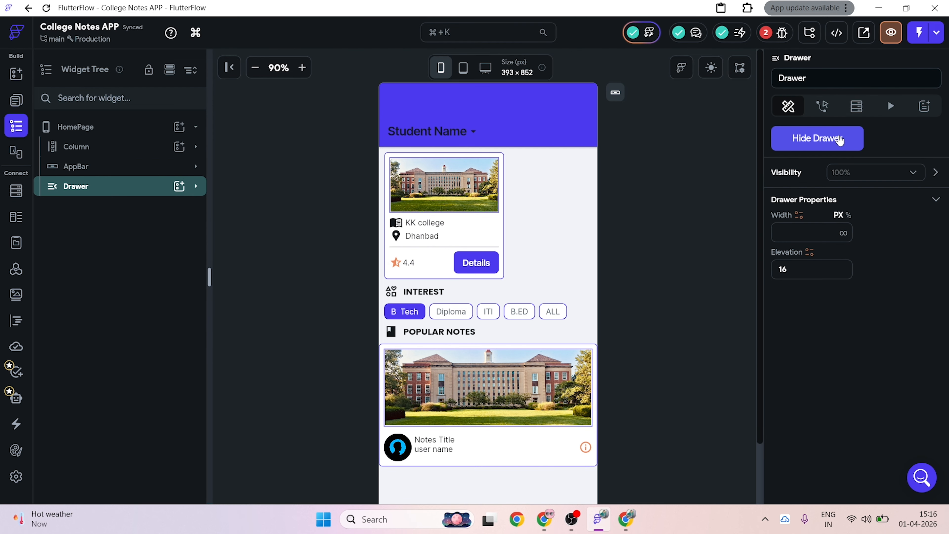
left_click(796, 145)
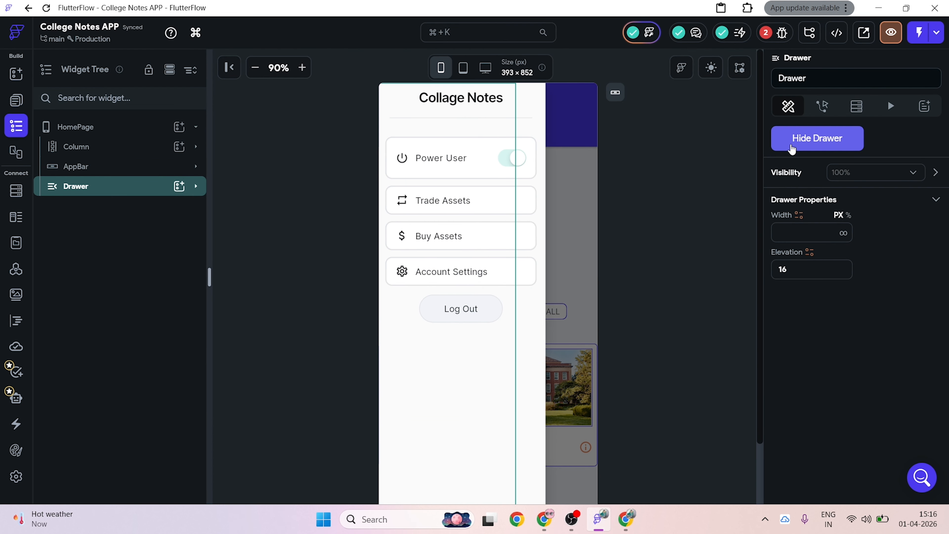
Step: Delete the Auth Log Out action from the Log Out button in the Drawer
left_click(493, 314)
left_click(822, 107)
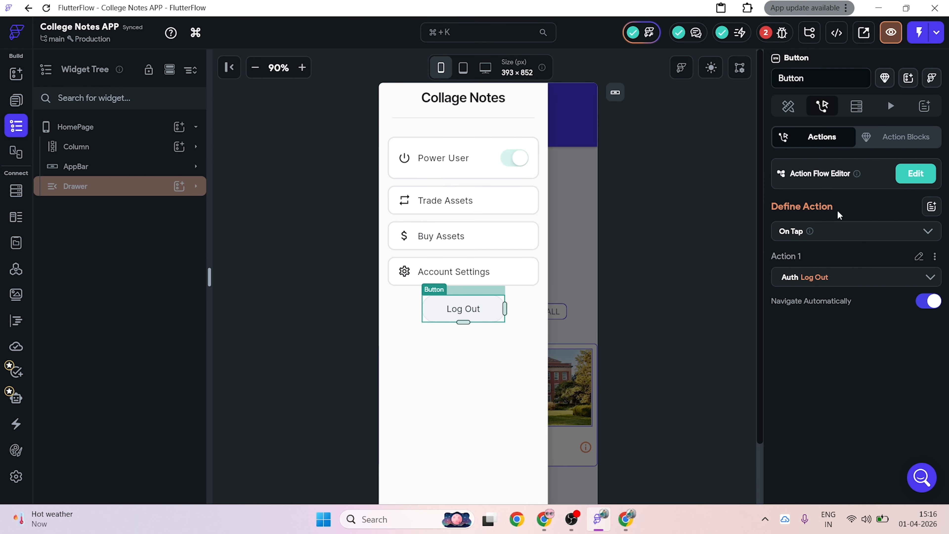
left_click(934, 257)
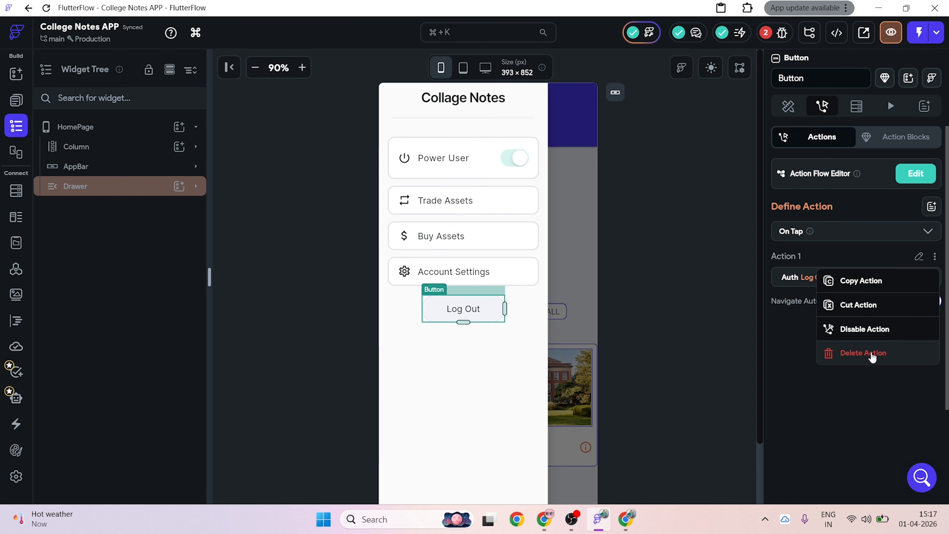
left_click(870, 355)
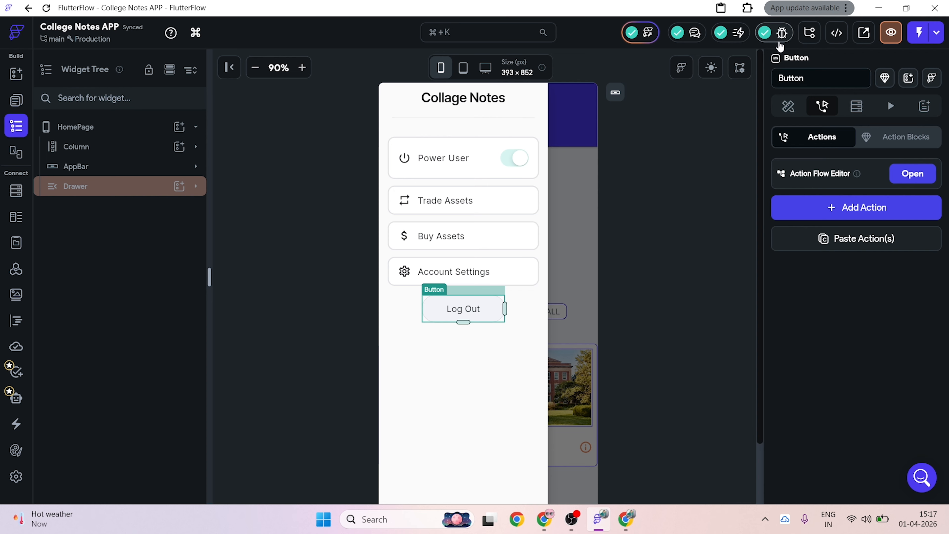
Step: Preview the HomePage in the browser, close the old preview tab, and return to the FlutterFlow editor
left_click(891, 32)
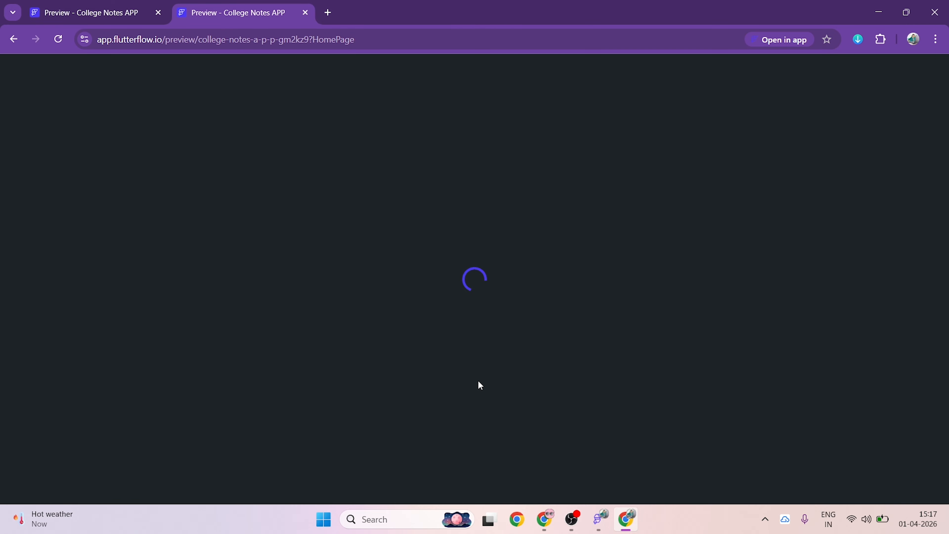
left_click(159, 13)
scroll(494, 335, "down", 3)
scroll(445, 194, "up", 3)
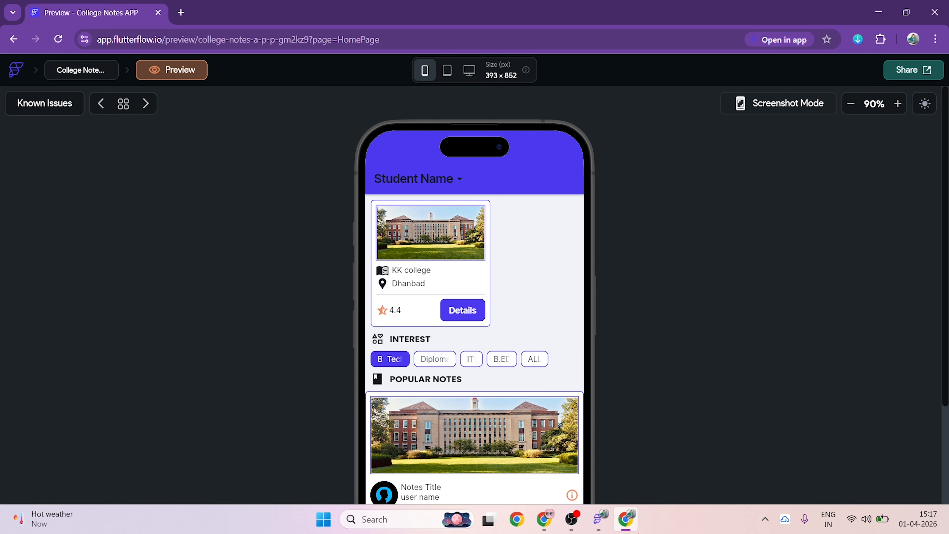
left_click(599, 521)
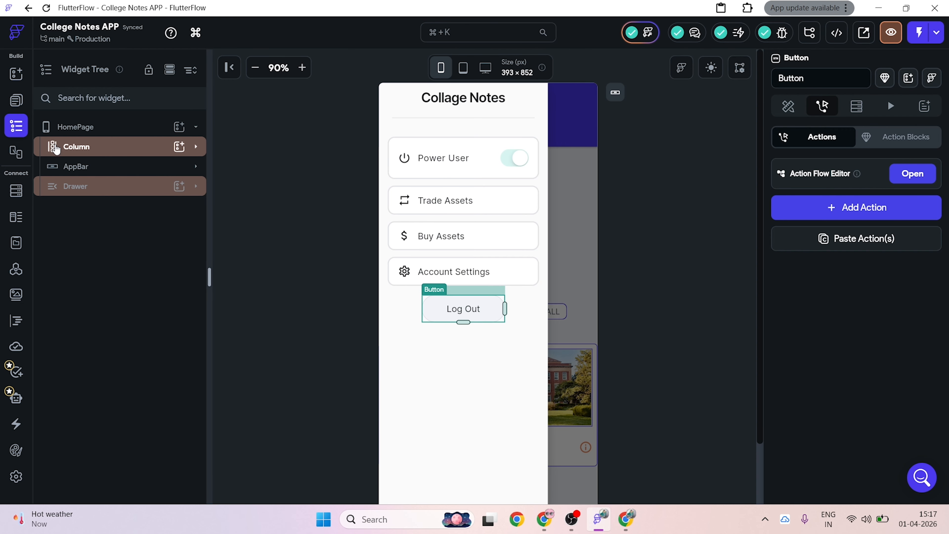
Step: Hide the Drawer on the HomePage canvas
left_click(54, 148)
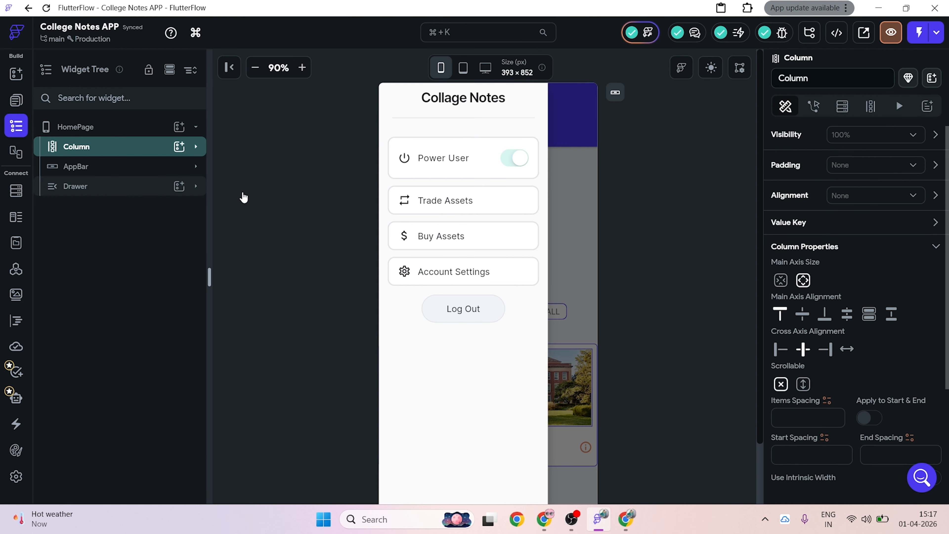
left_click(77, 186)
left_click(812, 146)
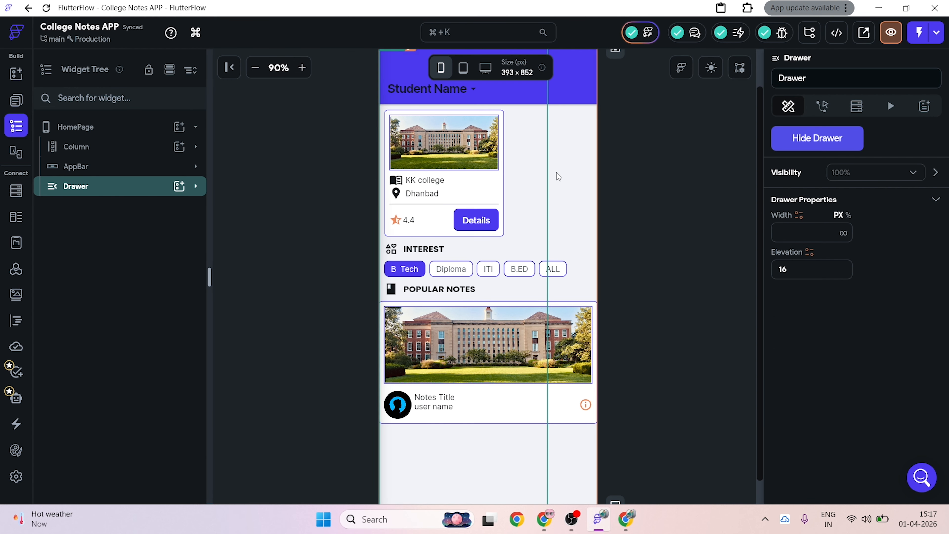
Step: Inspect the Student Name text and its arrow icon, and expand the AppBar in the widget tree with the main Column collapsed
left_click(463, 97)
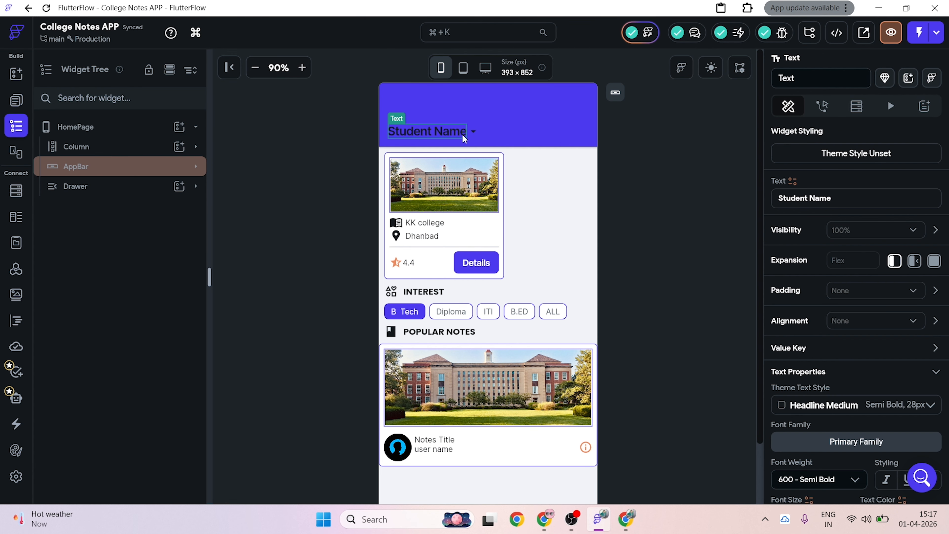
left_click(473, 132)
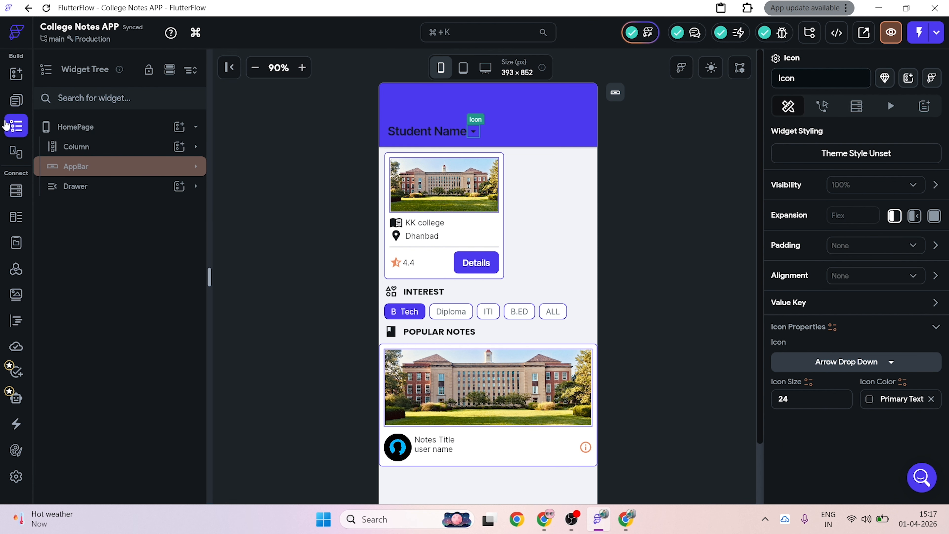
left_click(15, 100)
left_click(16, 125)
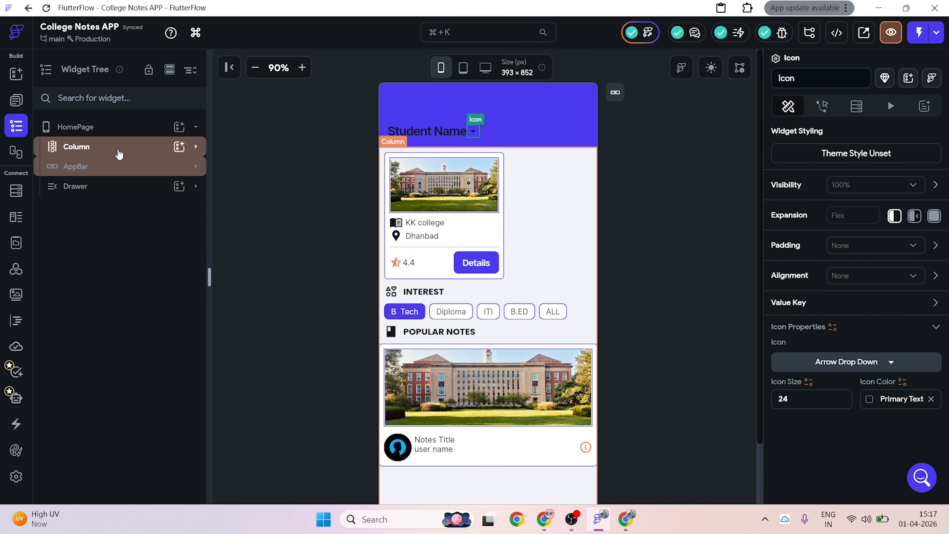
left_click(119, 154)
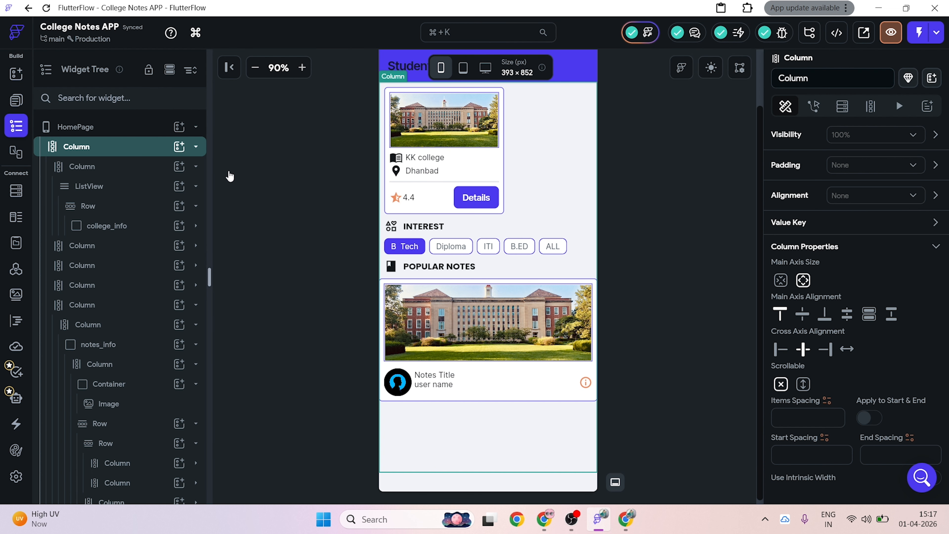
left_click(195, 147)
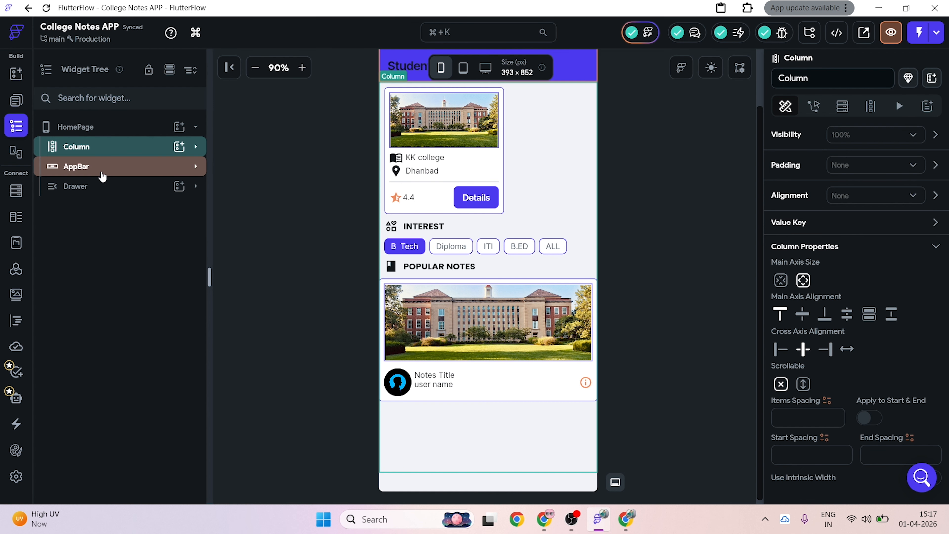
left_click(102, 168)
left_click(195, 167)
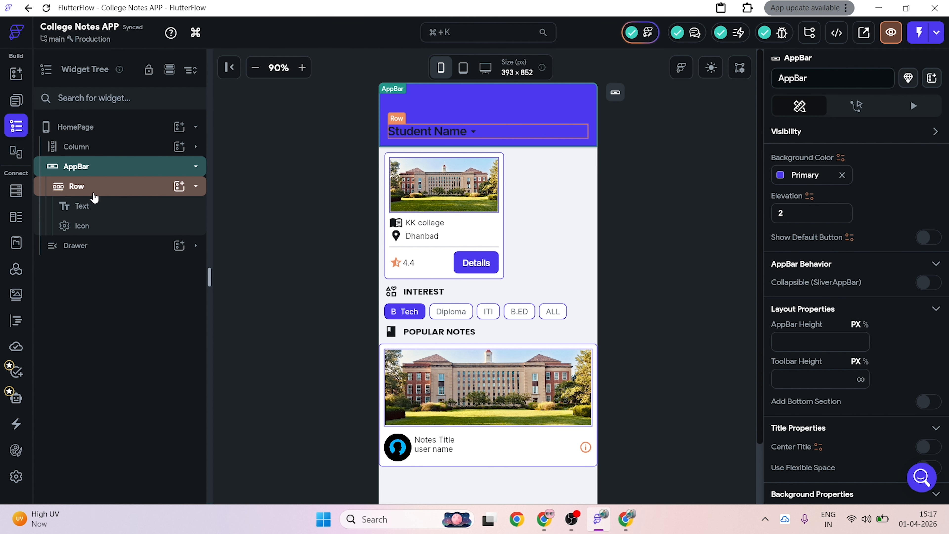
Step: Add an On Tap action to the AppBar's Row that uses the Drawer action with the type Open Drawer
left_click(94, 198)
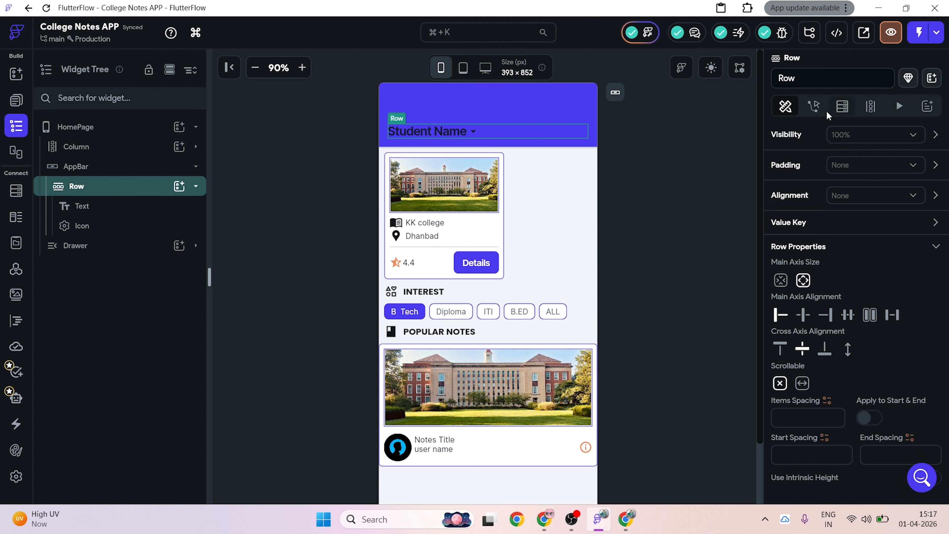
left_click(813, 106)
left_click(931, 176)
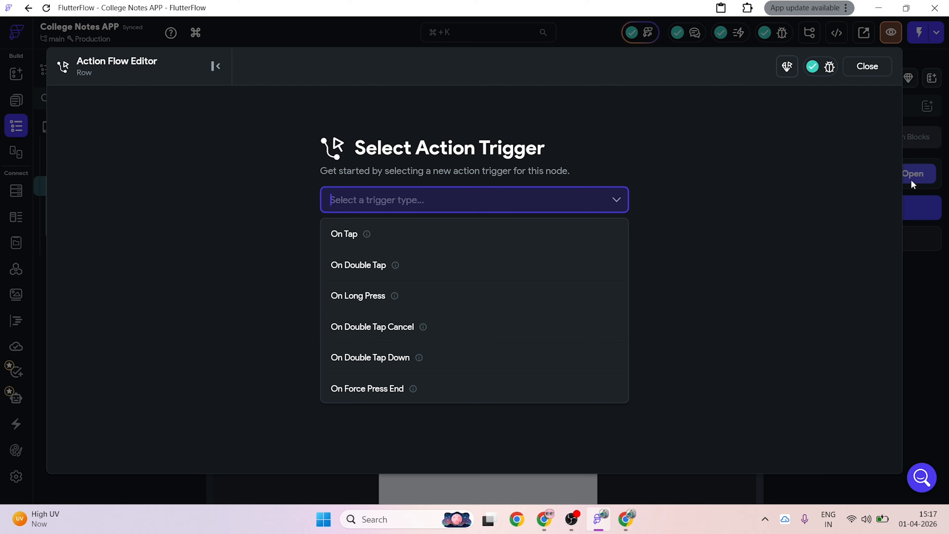
left_click(532, 241)
left_click(536, 308)
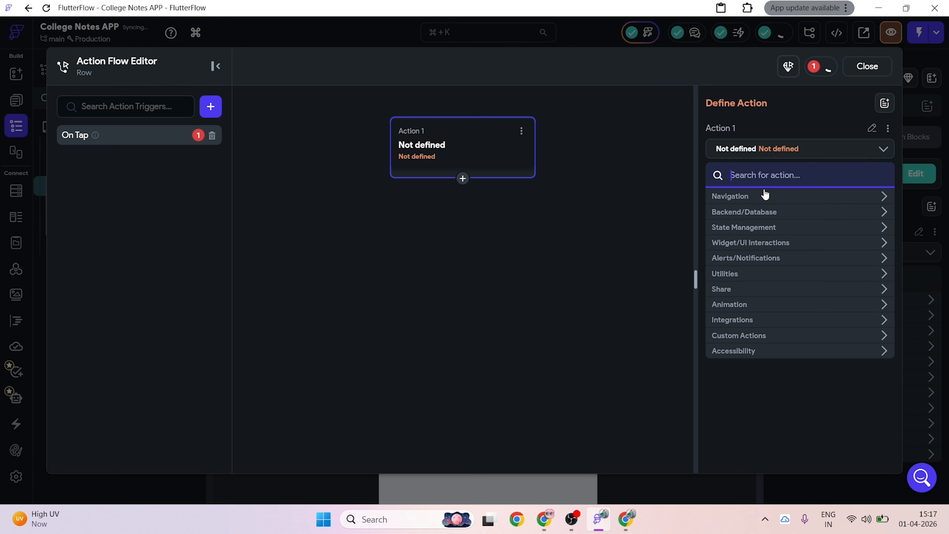
type("dra")
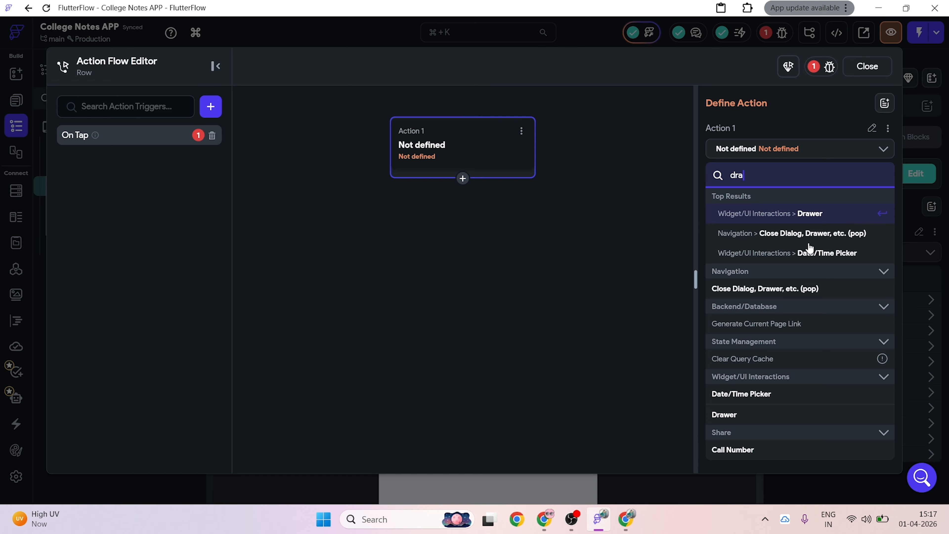
left_click(804, 214)
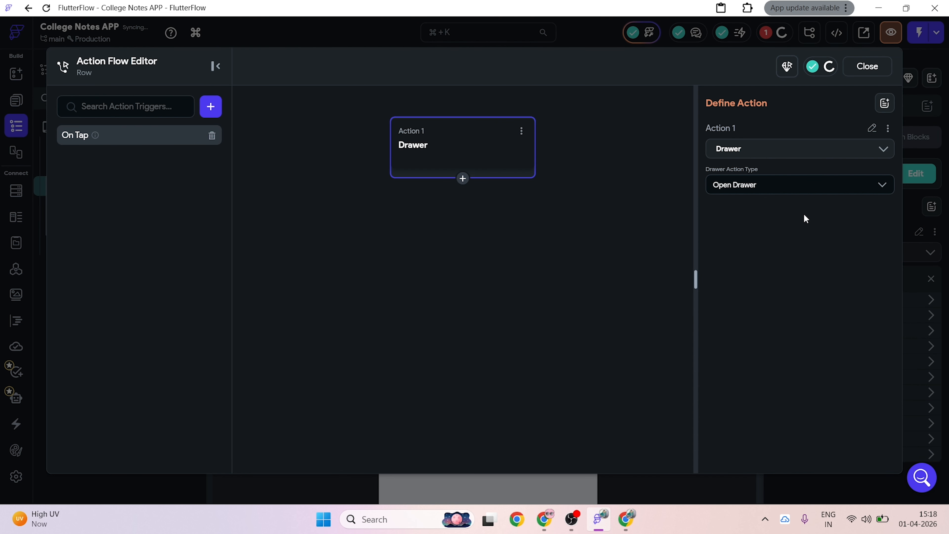
left_click(866, 68)
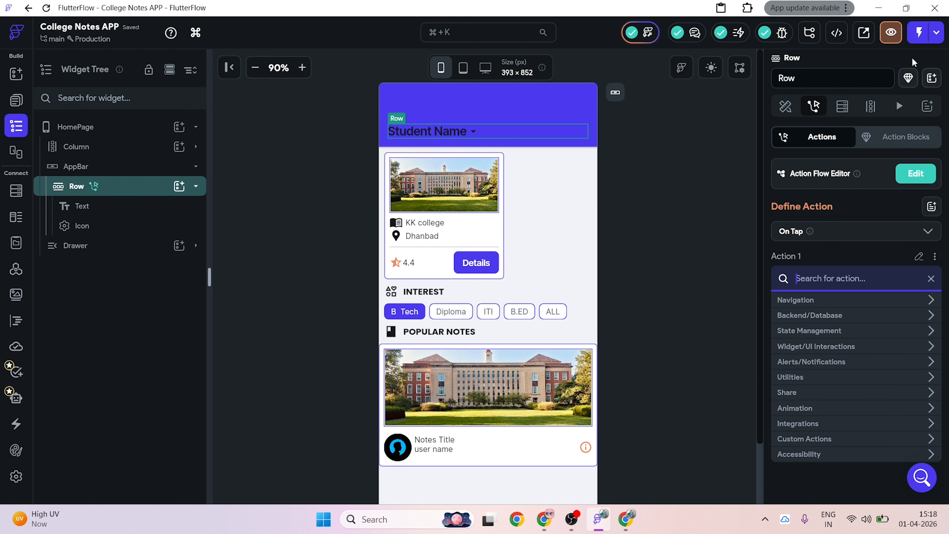
Step: Preview the HomePage in the browser, open the drawer from Student Name, and view its contents at 80% zoom
left_click(898, 39)
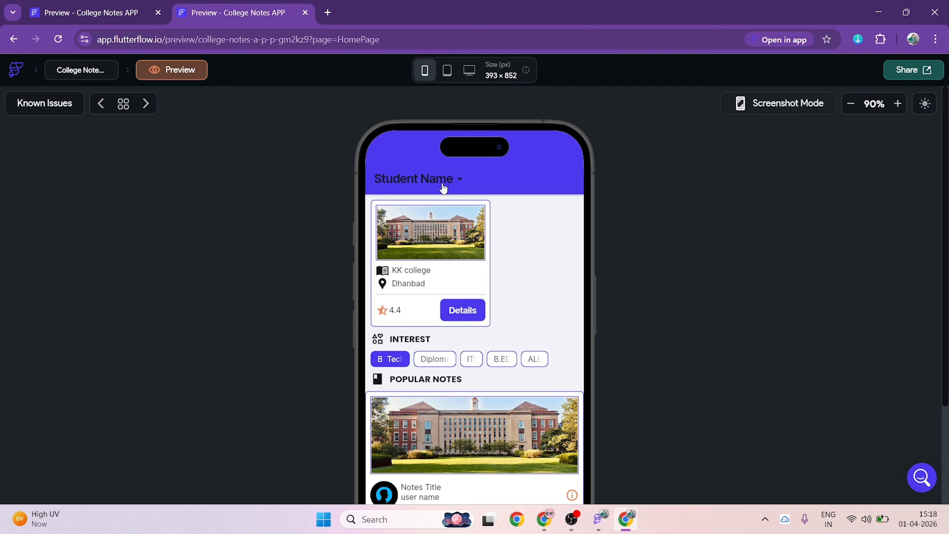
left_click(443, 185)
scroll(557, 298, "down", 3)
scroll(558, 298, "up", 3)
scroll(559, 301, "down", 3)
scroll(559, 302, "up", 3)
scroll(559, 301, "down", 3)
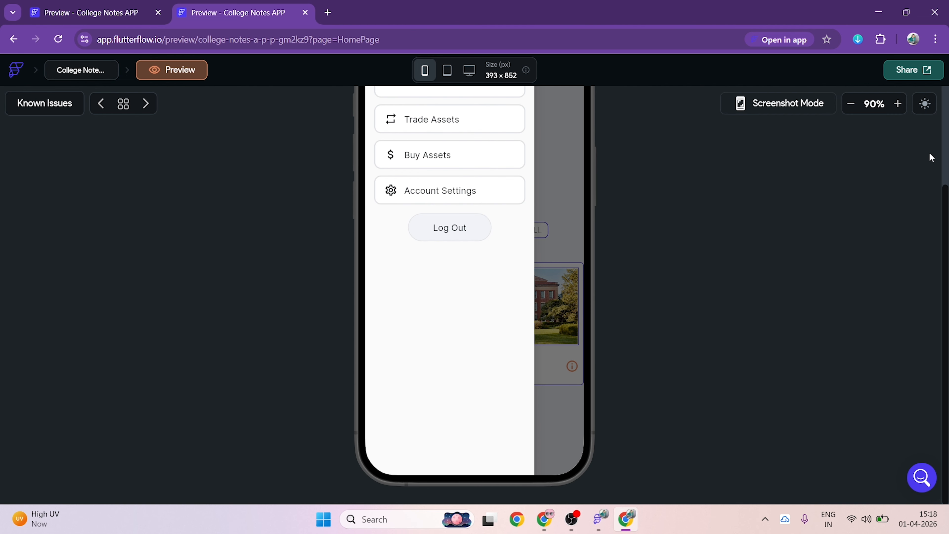
left_click(851, 104)
scroll(473, 251, "up", 3)
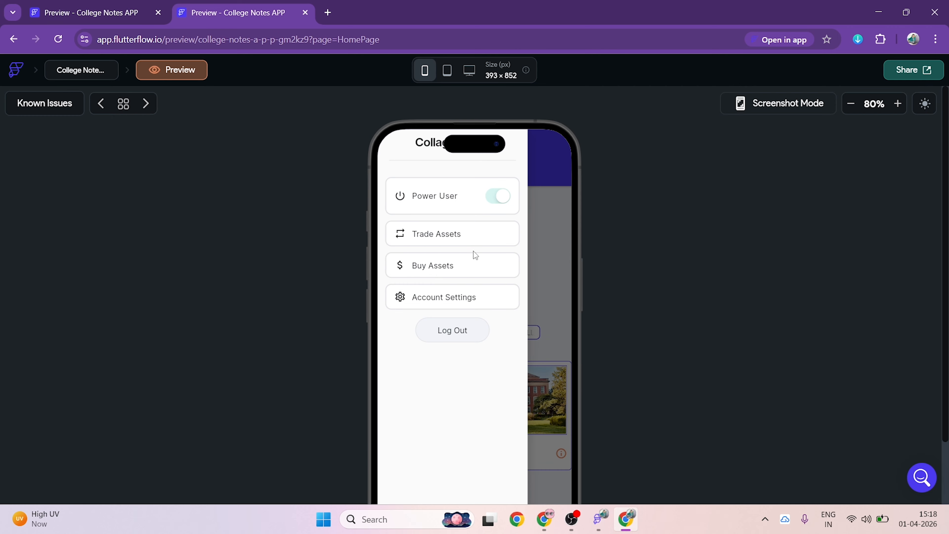
Step: Test the Power User switch in the preview, and check that the drawer repeatedly opens from Student Name and closes from outside it
left_click(499, 200)
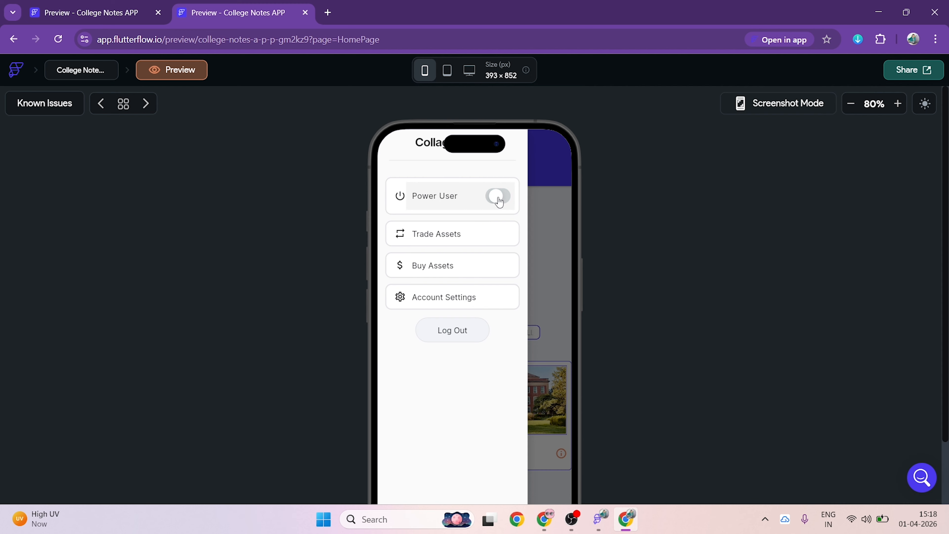
left_click(499, 200)
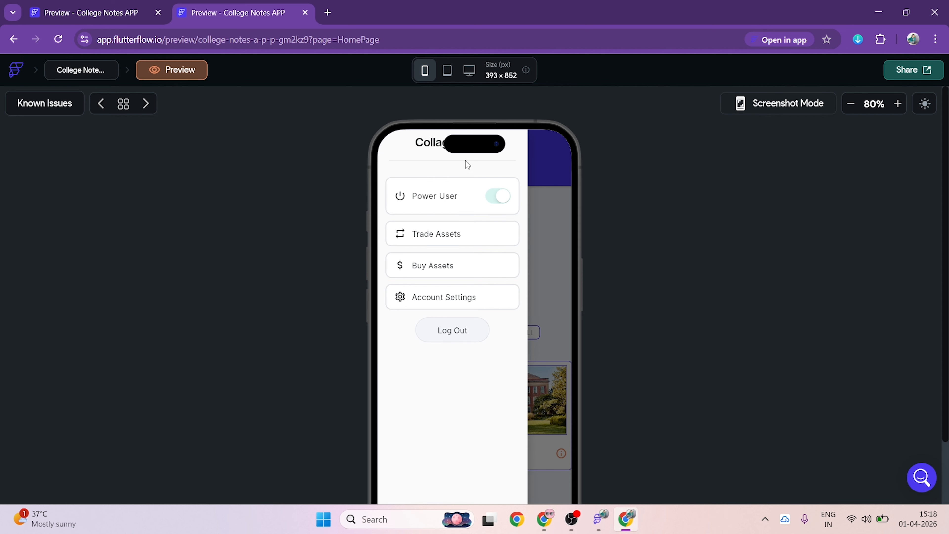
left_click(498, 200)
left_click(540, 212)
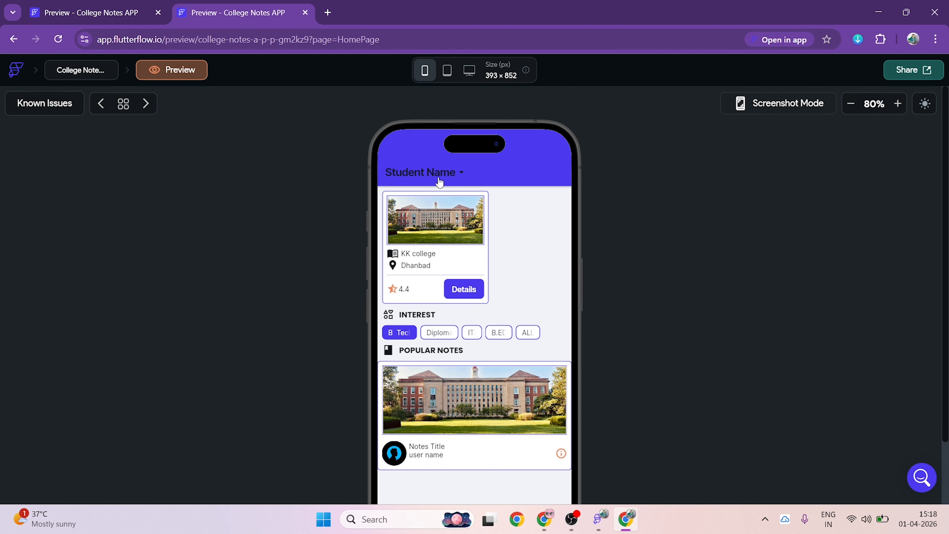
left_click(453, 172)
left_click(534, 214)
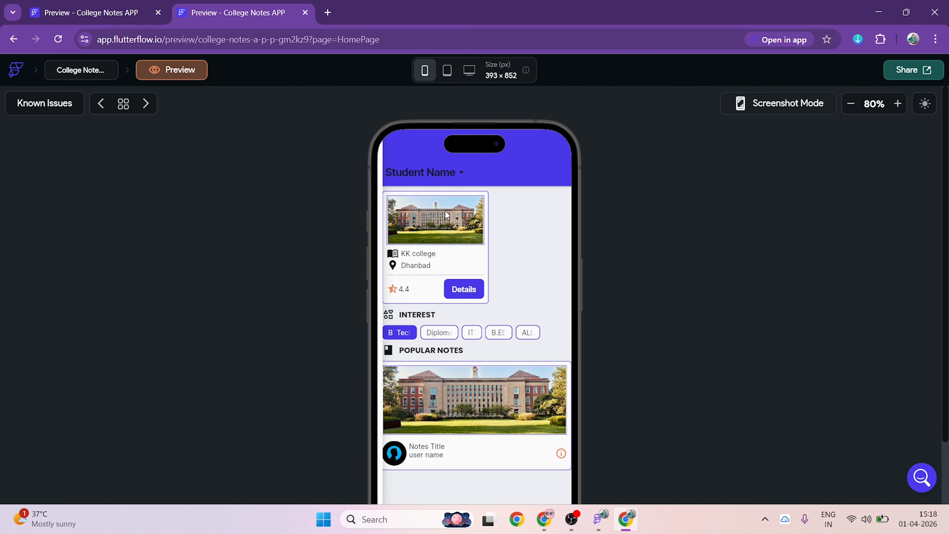
left_click(445, 173)
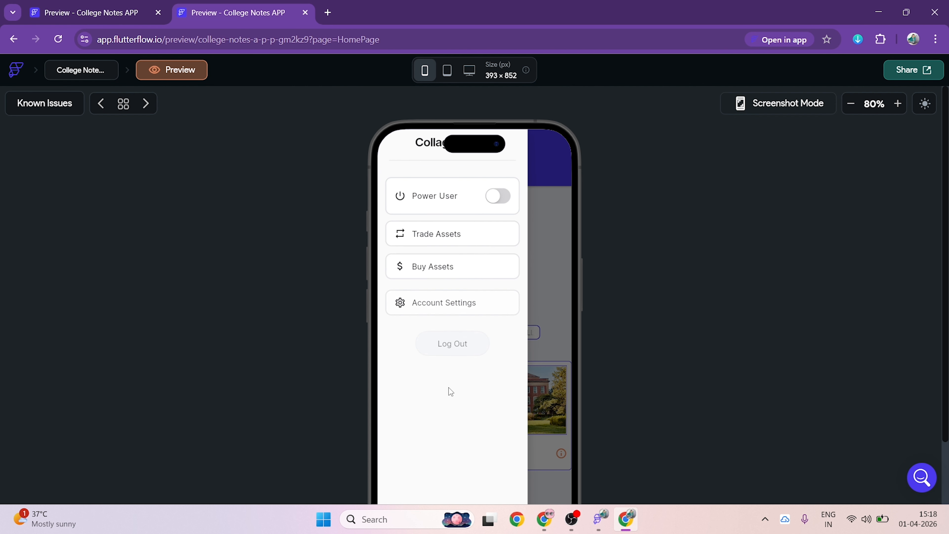
left_click(542, 188)
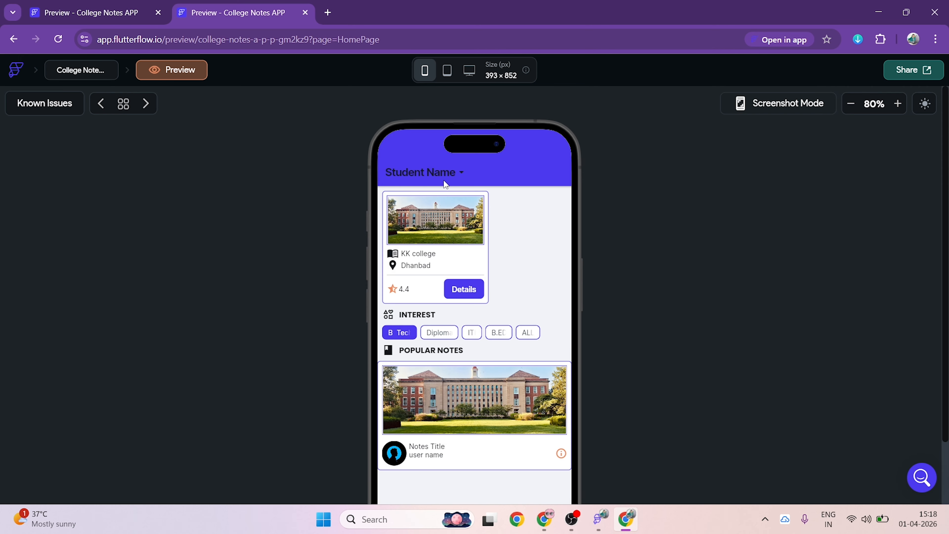
left_click(442, 178)
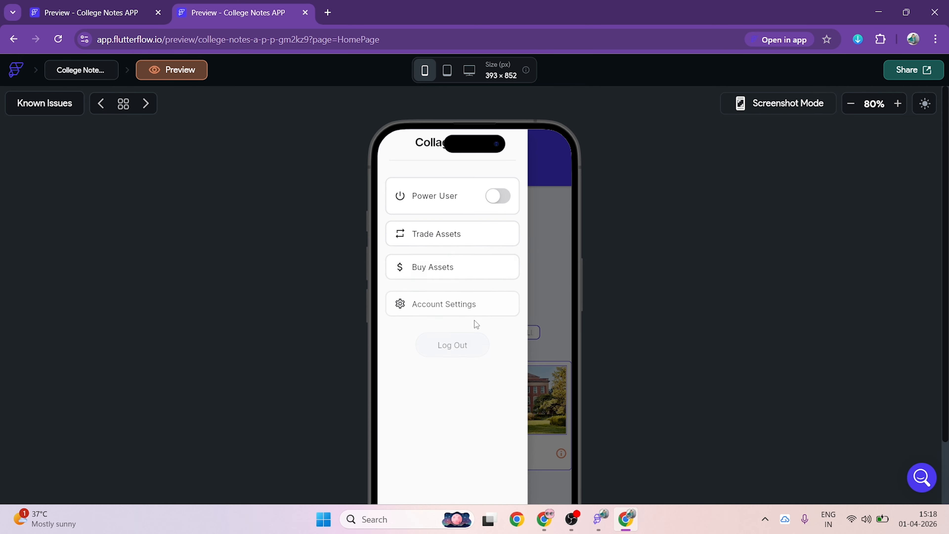
left_click(550, 258)
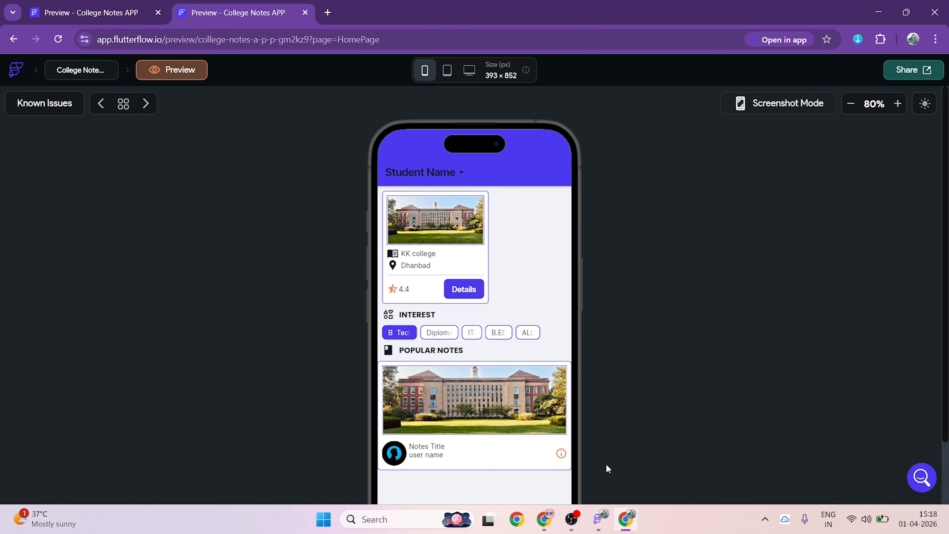
Step: Switch back to the FlutterFlow editor and open the HomePage's Drawer for editing on the canvas
left_click(599, 518)
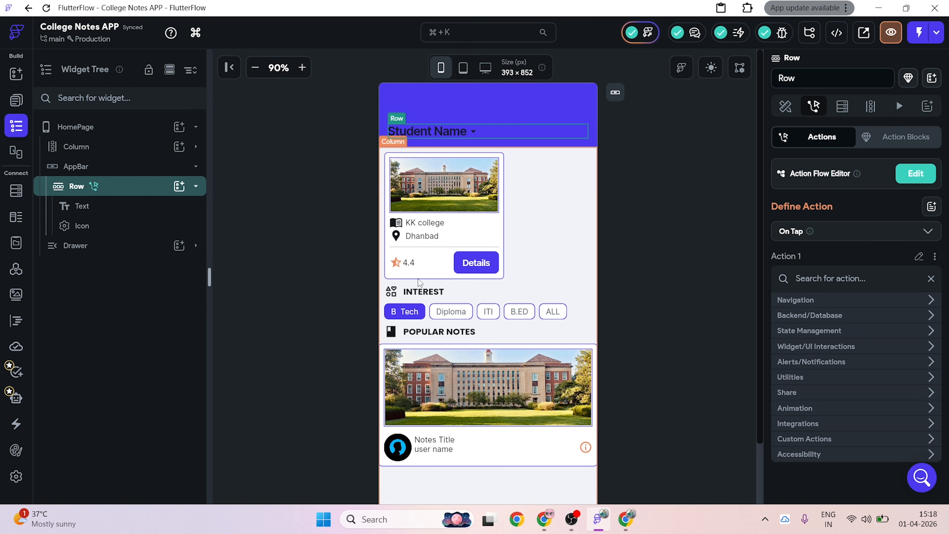
left_click(96, 246)
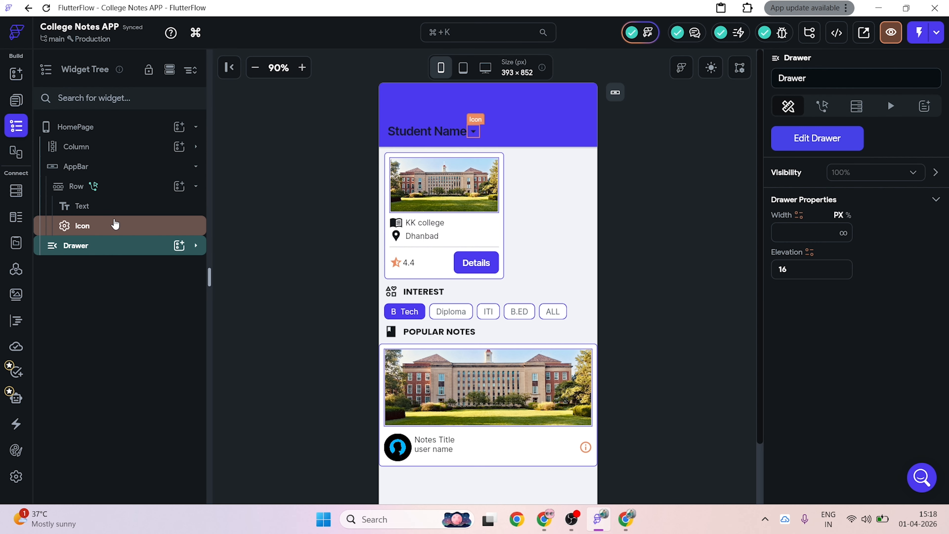
left_click(842, 141)
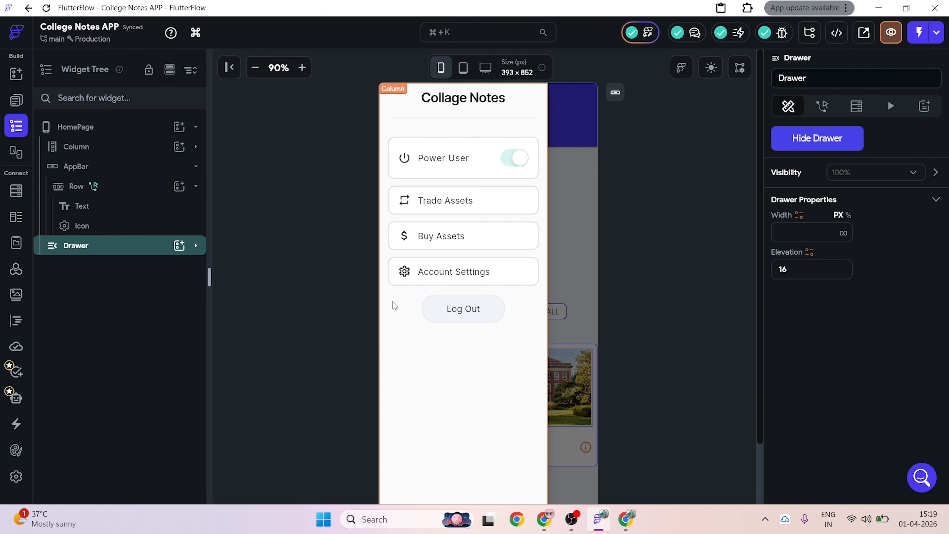
Step: Change the drawer's "Trade Assets" label text to "Calender"
left_click(462, 208)
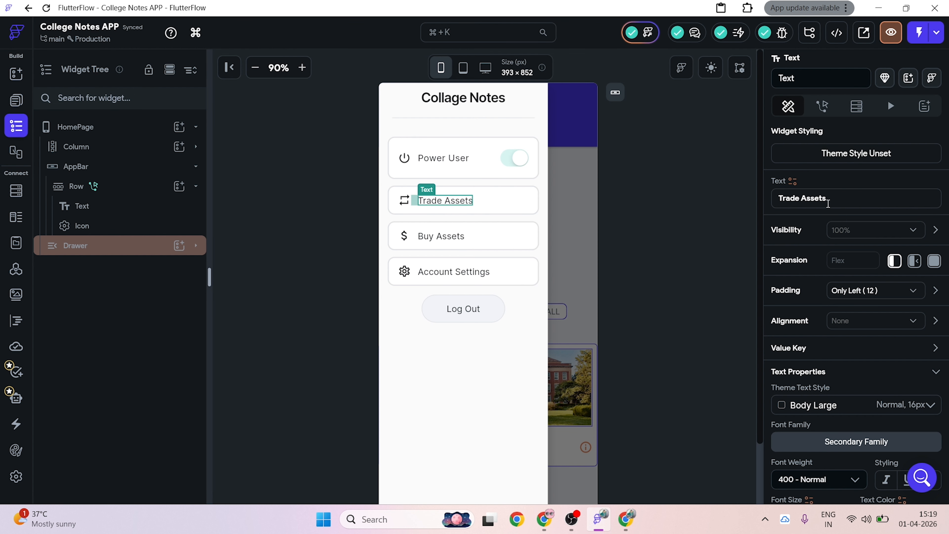
left_click(827, 203)
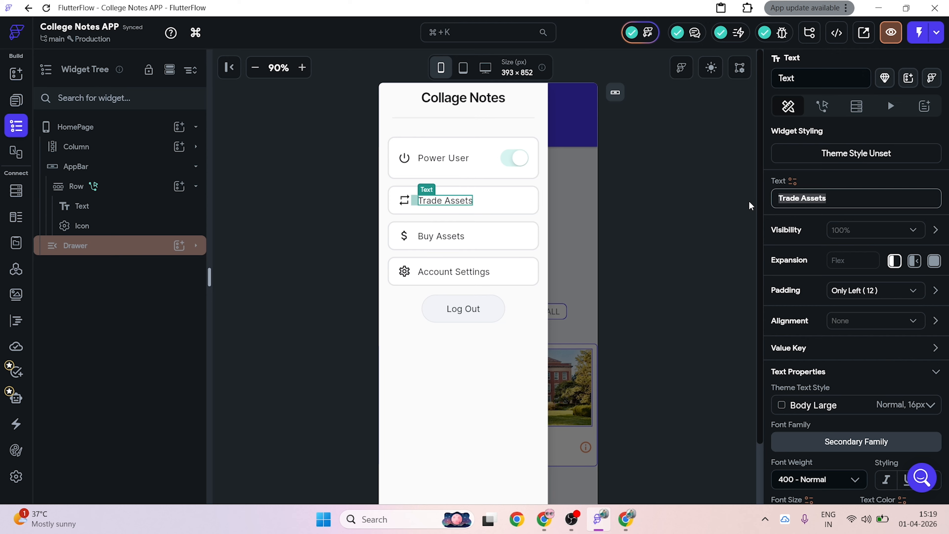
type("Ca")
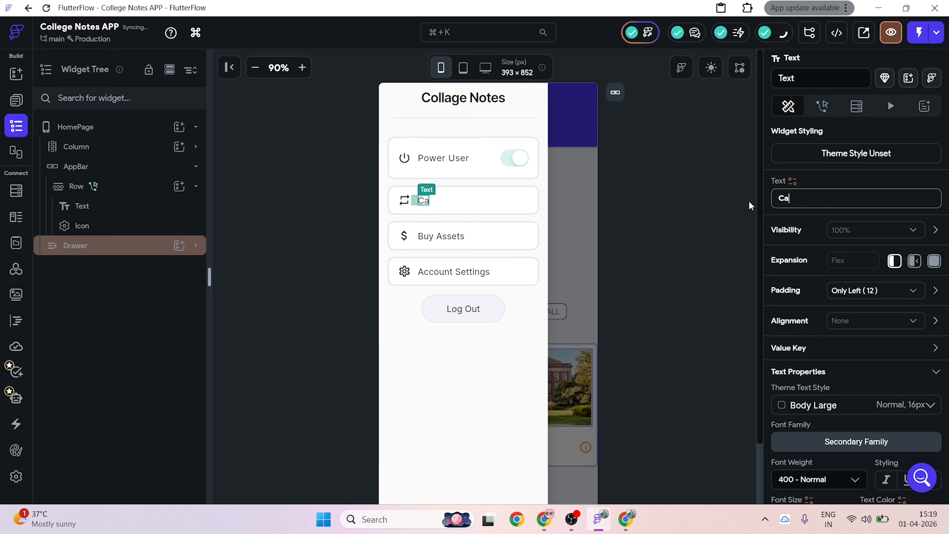
type("lender")
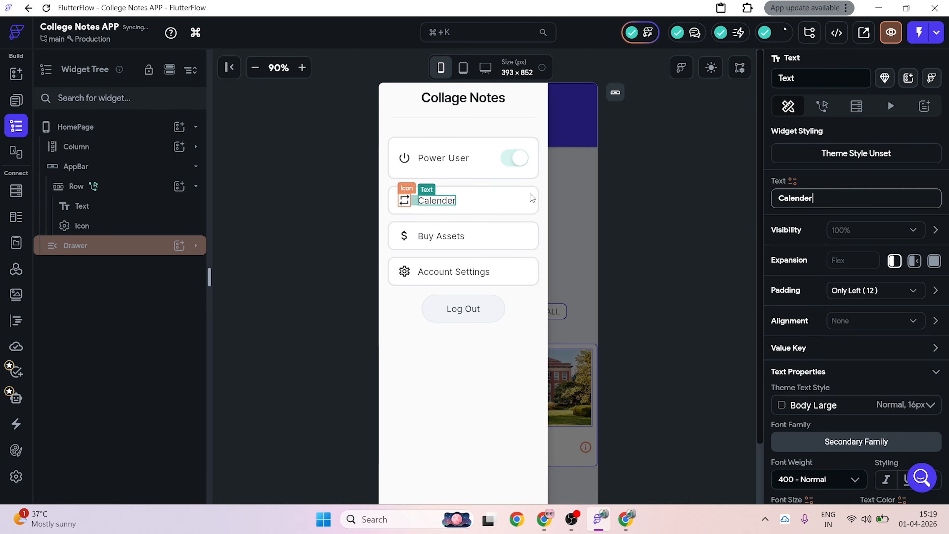
Step: Copy the "Calender" label, use it to search the icons for that row, and replace the Repeat icon with calendar_month
key("ctrl+a")
key("ctrl+c")
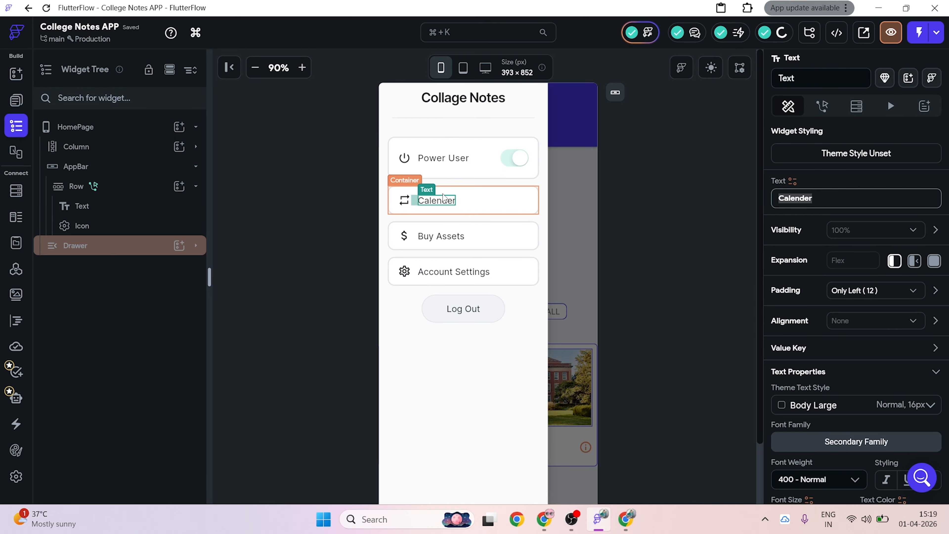
left_click(403, 204)
left_click(870, 364)
key("ctrl+v")
left_click(337, 212)
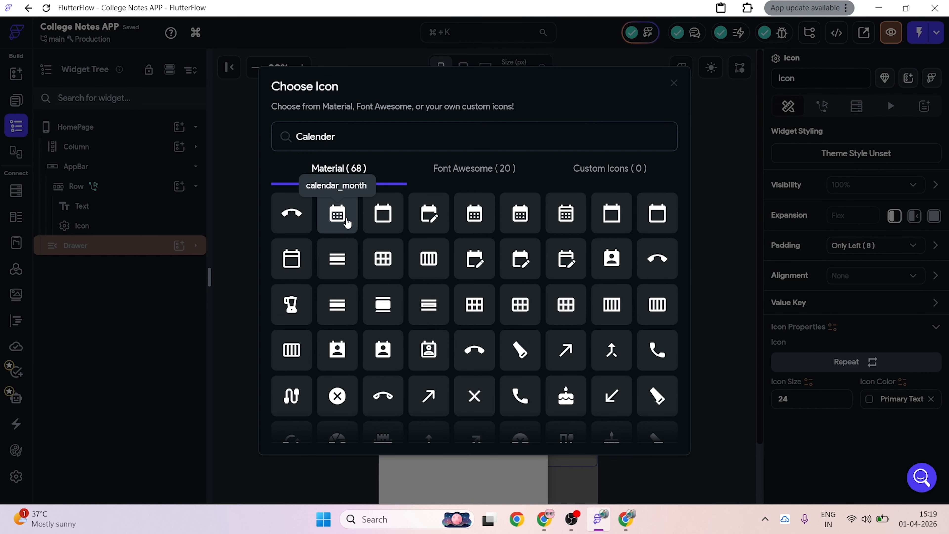
Step: Change the drawer's "Buy Assets" label text to "TO-DO"
left_click(423, 241)
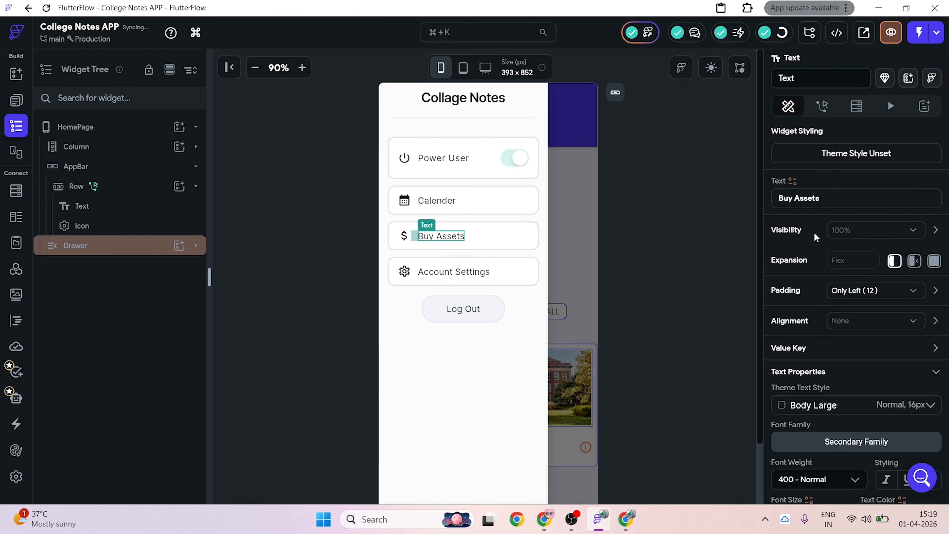
left_click_drag(830, 201, 693, 203)
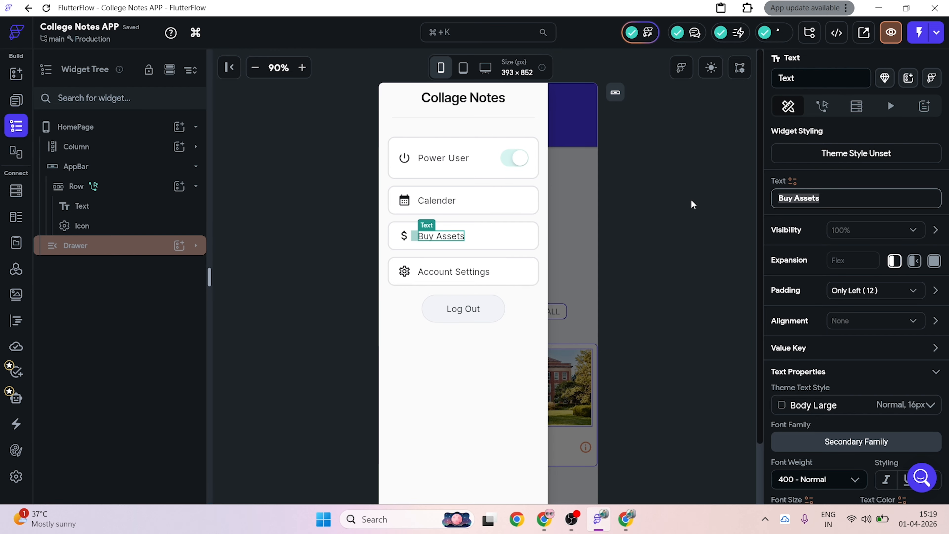
type("TO-")
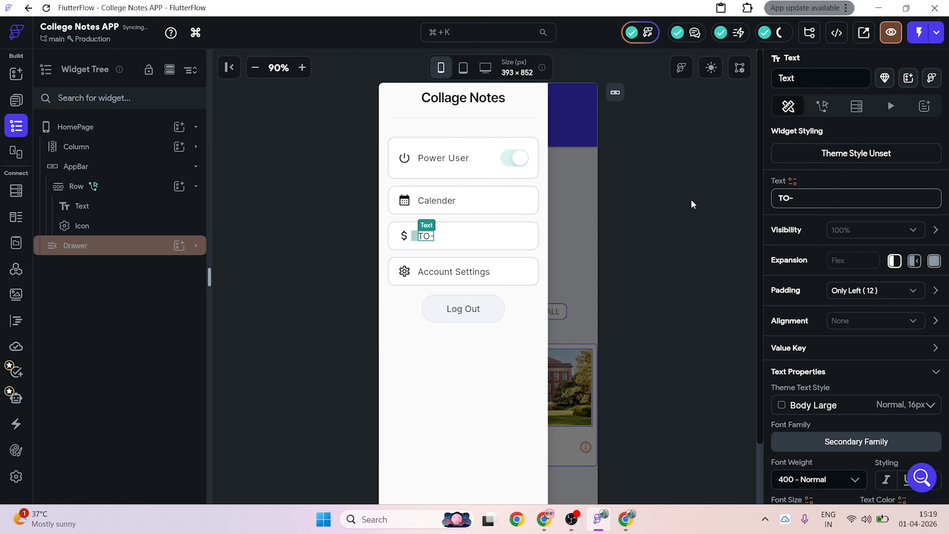
type("DO")
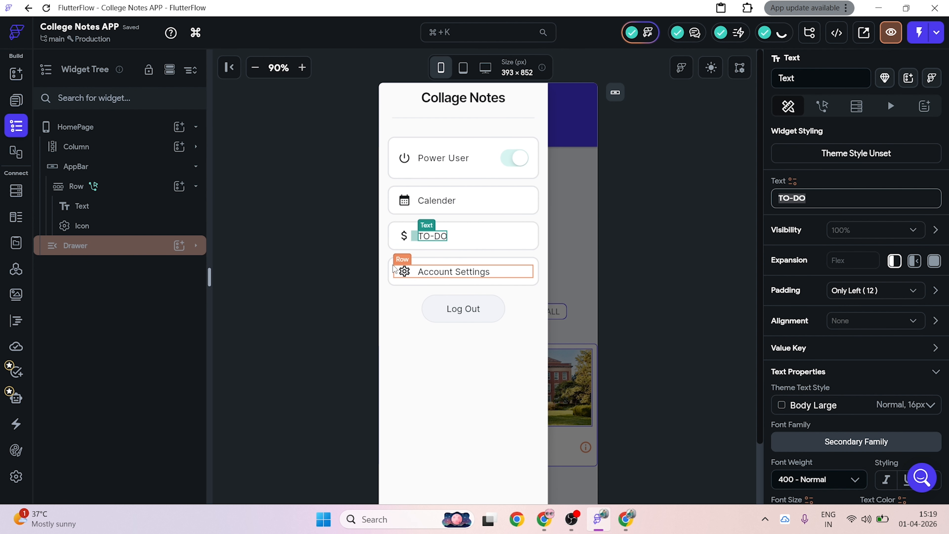
Step: Open the icon chooser for the TO-DO row's dollar icon and look through the Material icons matching "TO-DO" and "TO DO"
left_click(404, 235)
left_click(828, 361)
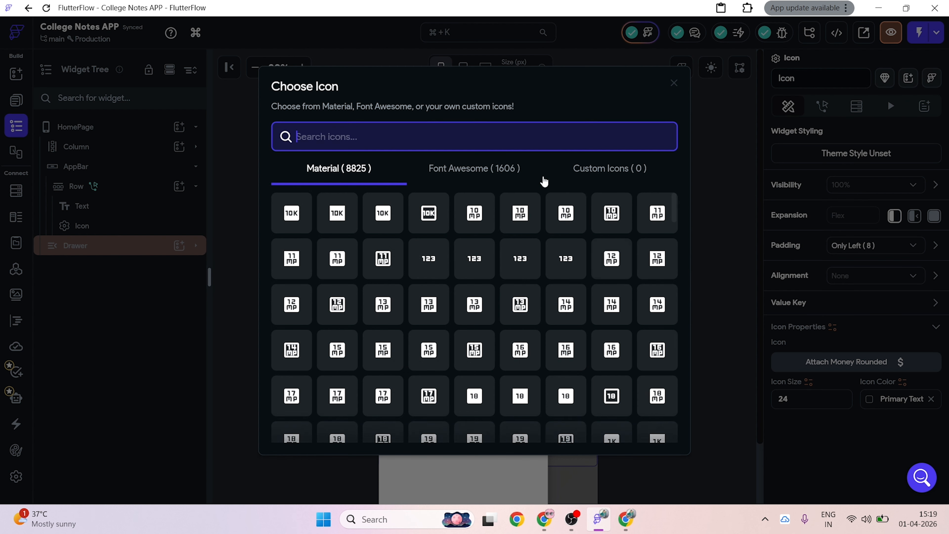
type("TO-DO")
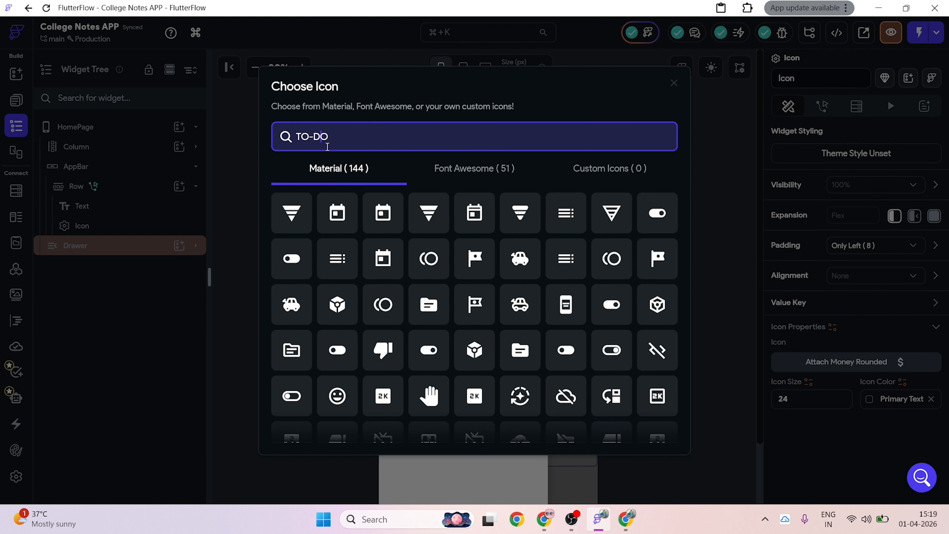
key("BackSpace")
scroll(544, 317, "down", 3)
scroll(544, 317, "down", 3)
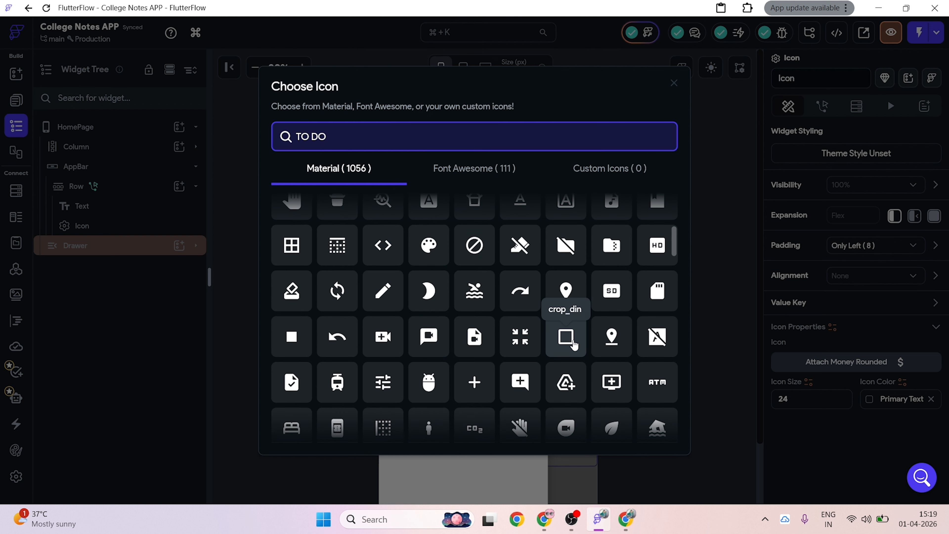
scroll(565, 339, "down", 3)
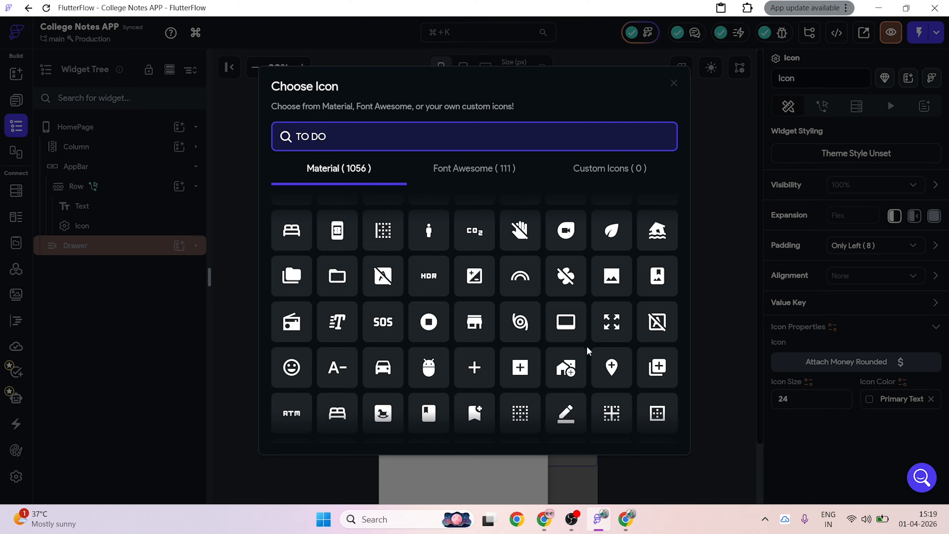
scroll(588, 351, "down", 5)
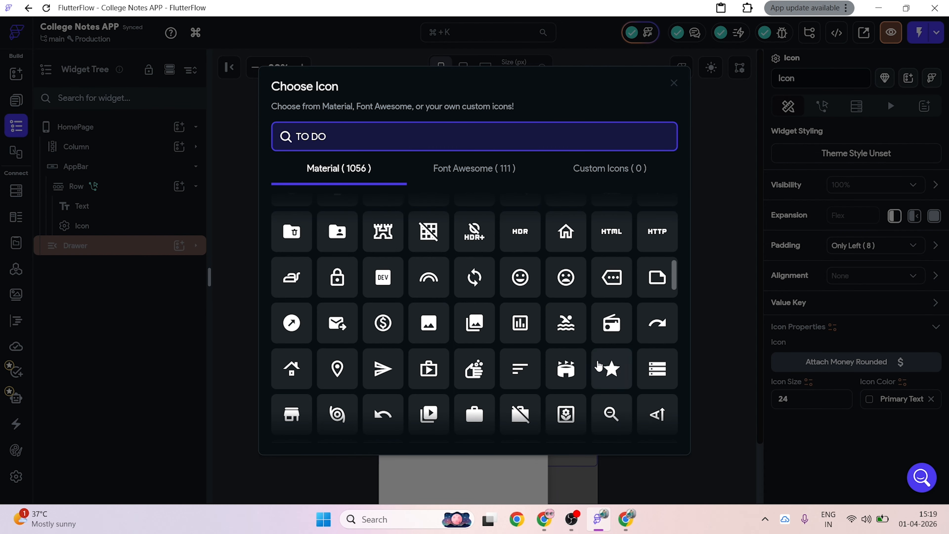
scroll(598, 365, "up", 5)
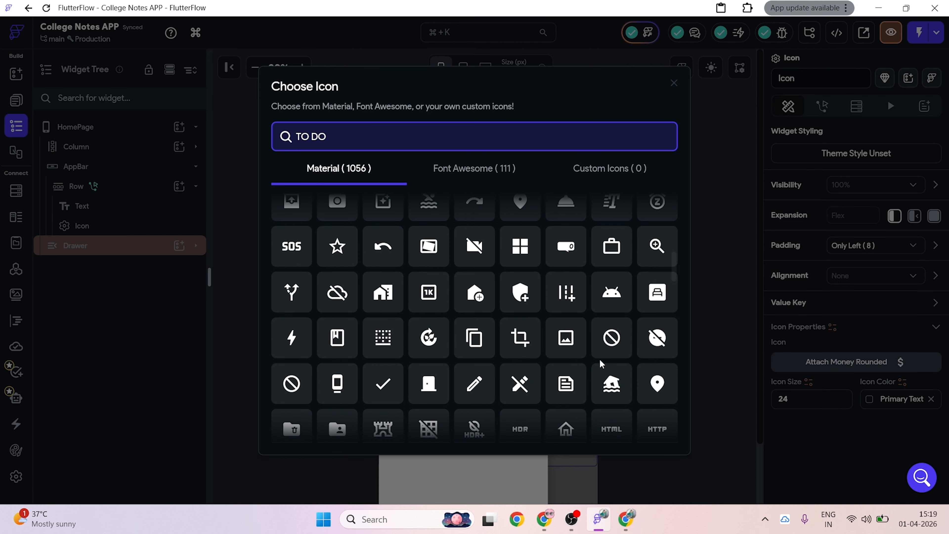
scroll(600, 363, "up", 10)
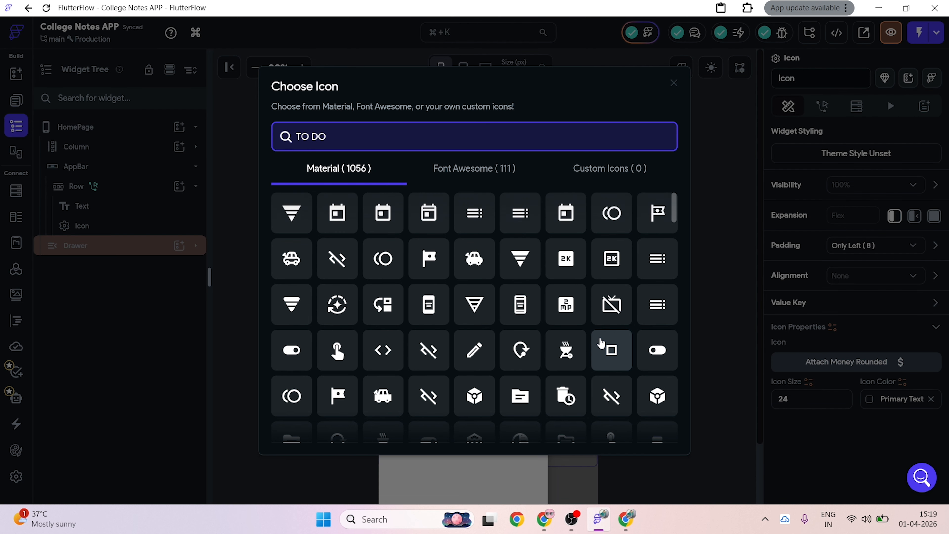
Step: Look through the Font Awesome icons for a suitable TO-DO icon and search again for "to do"
left_click(492, 174)
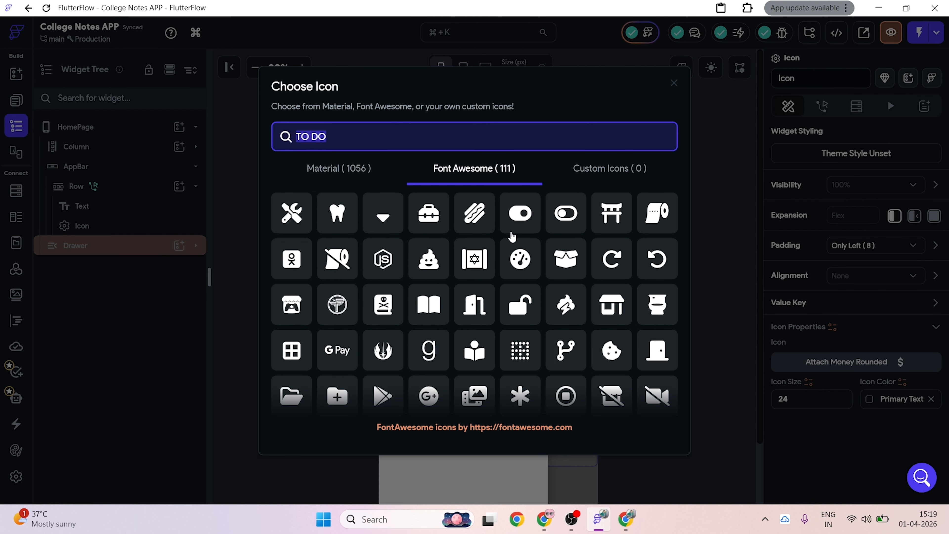
scroll(594, 276, "down", 10)
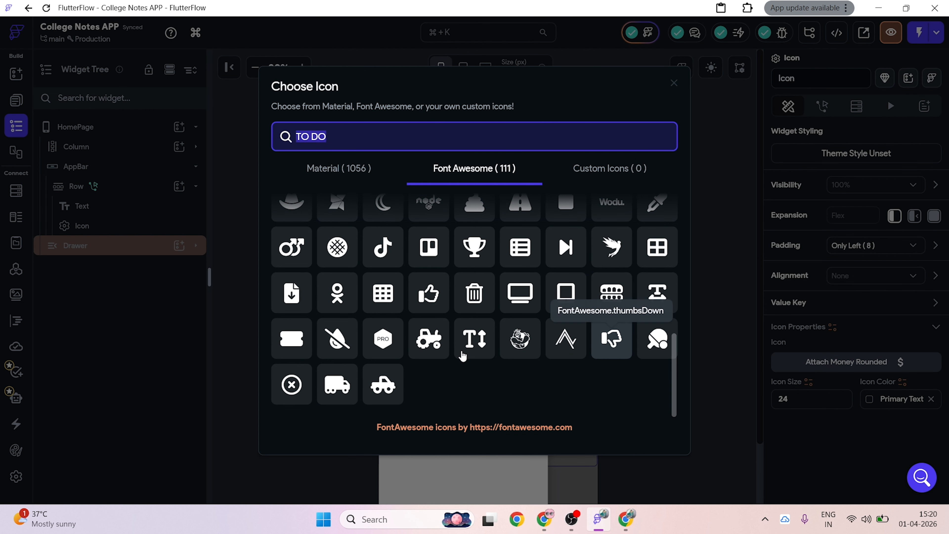
left_click(353, 139)
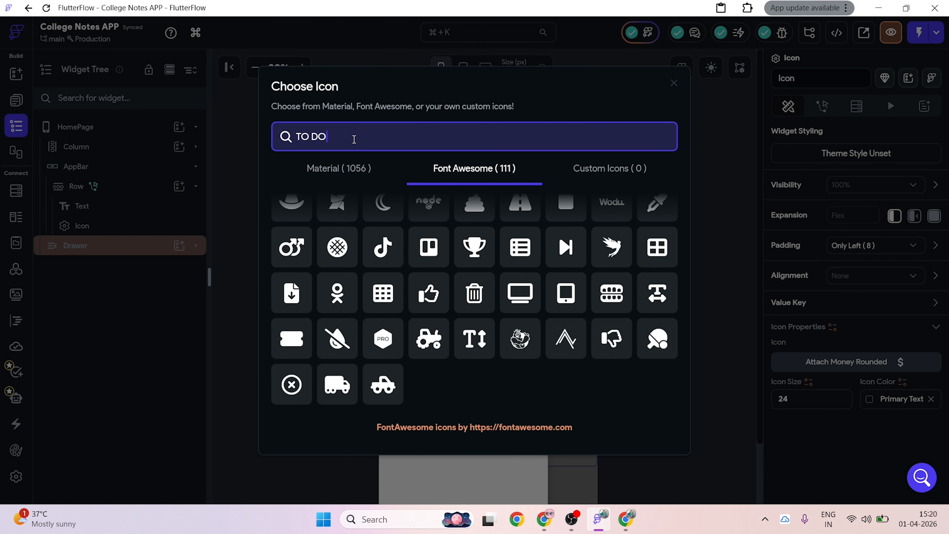
key("BackSpace")
key("BackSpace")
key("BackSpace")
key("BackSpace")
key("BackSpace")
type("to ")
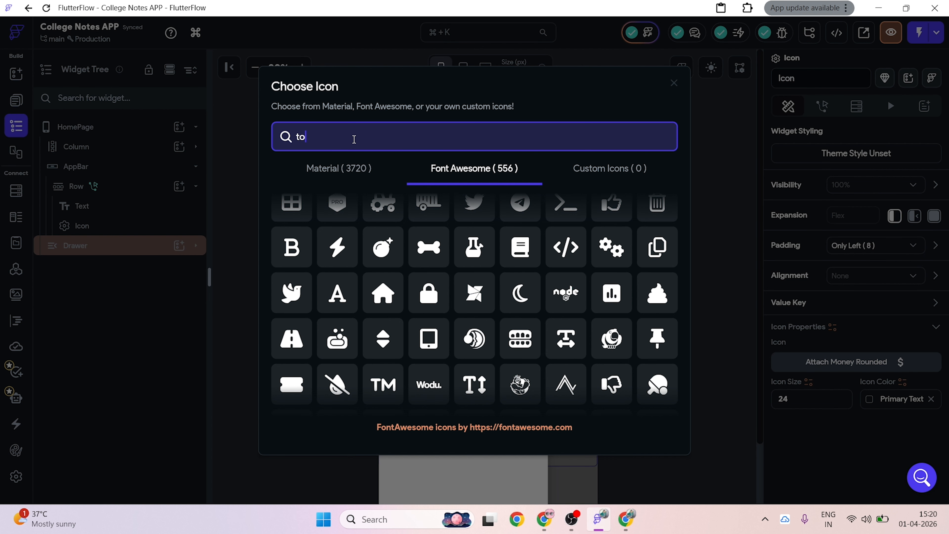
type("do")
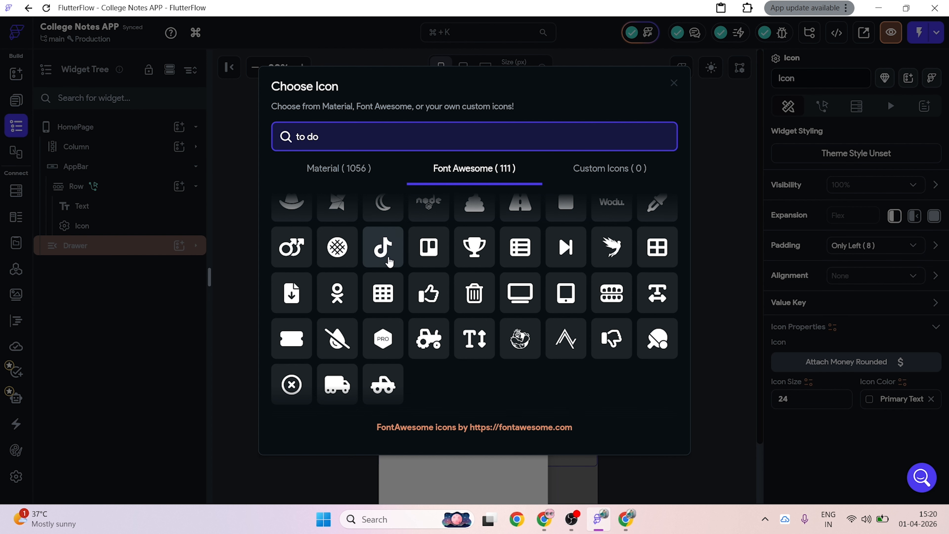
Step: Search the Font Awesome icons for "save" and look through them for a suitable TO-DO icon
left_click_drag(423, 144, 172, 131)
type("sava")
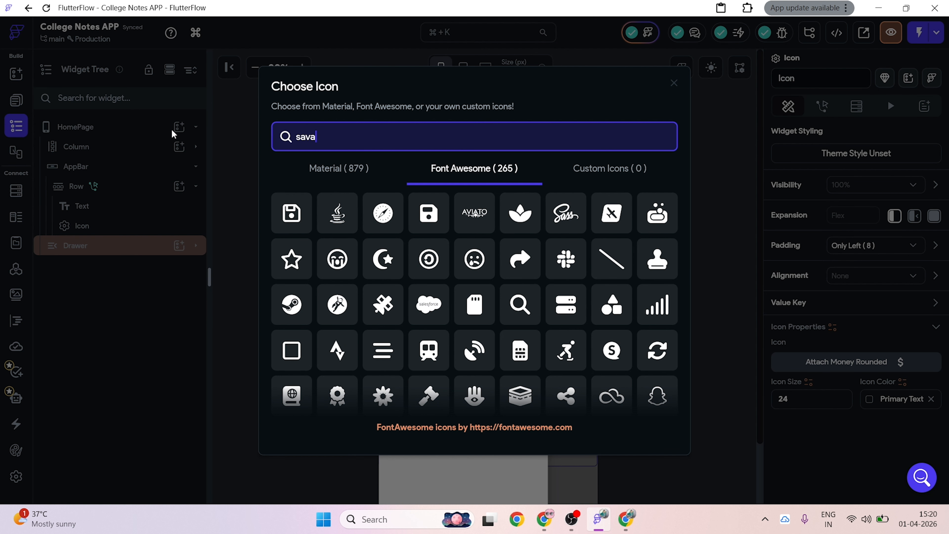
key("BackSpace")
type("e")
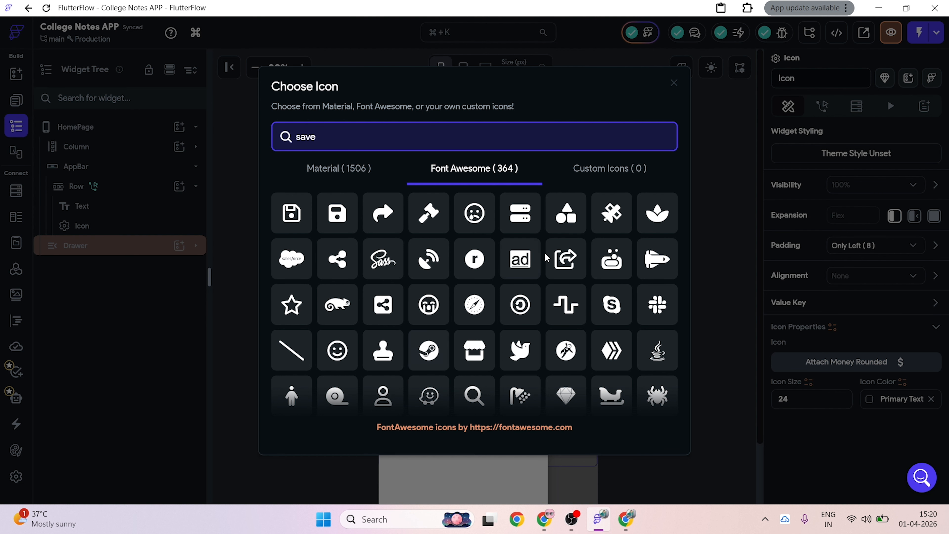
scroll(564, 268, "down", 10)
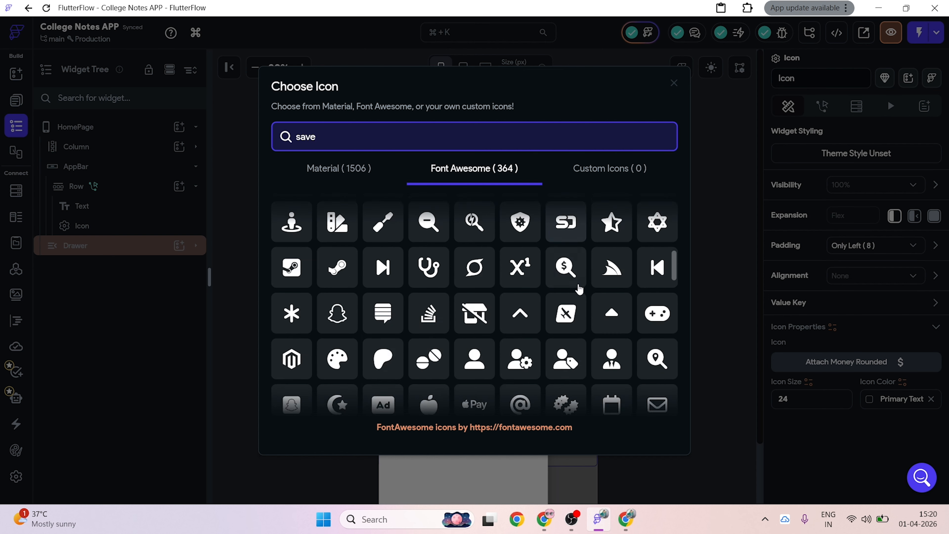
scroll(601, 290, "down", 5)
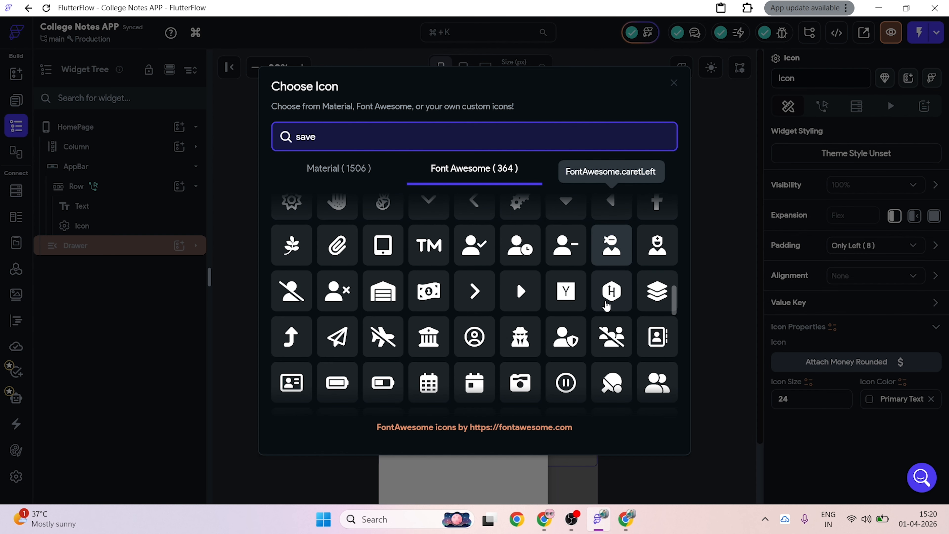
scroll(609, 313, "down", 10)
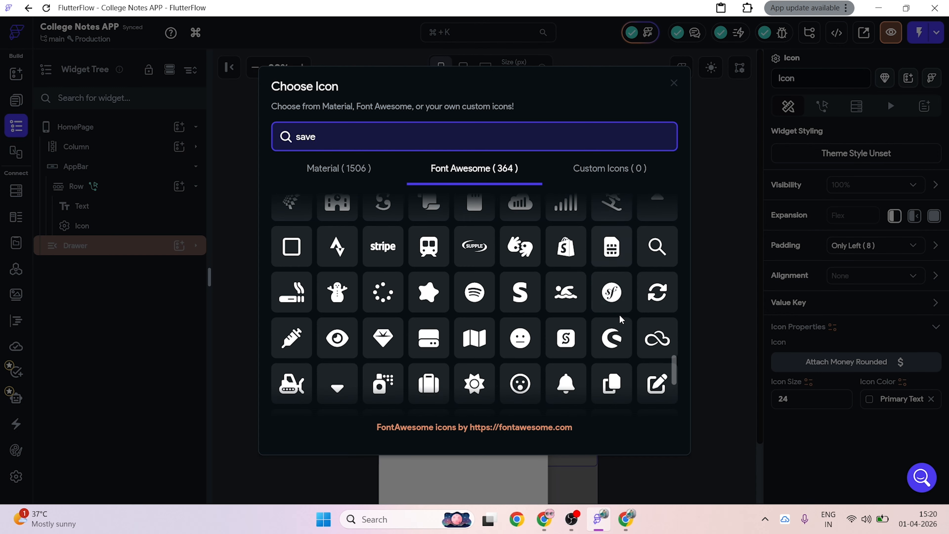
scroll(616, 323, "down", 1)
Step: Search the Material icons for "done" and set the TO-DO row's icon to Done All Outlined
left_click_drag(345, 142, 227, 127)
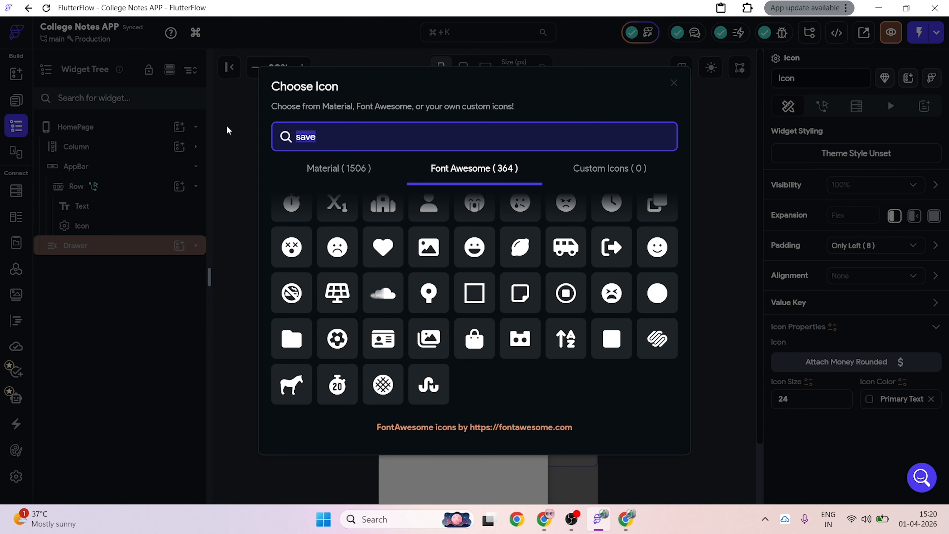
type("done")
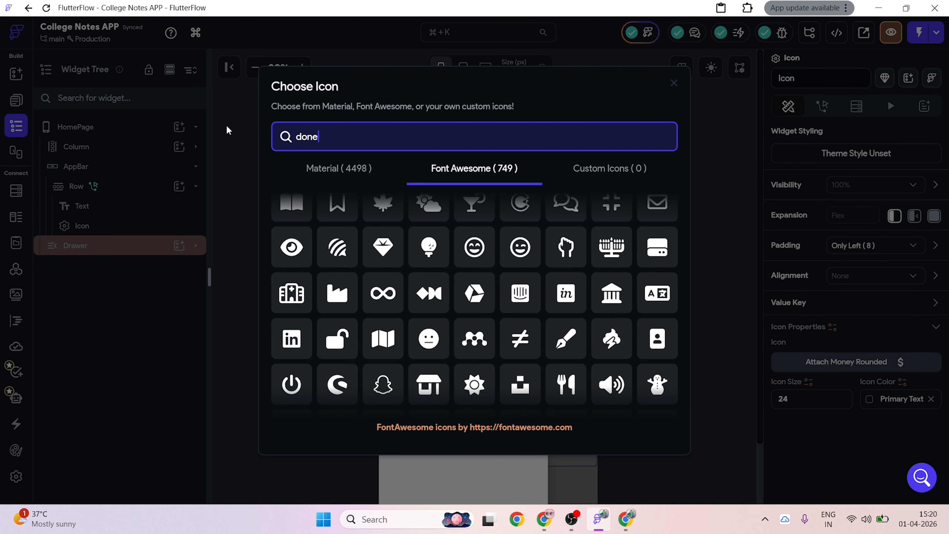
scroll(541, 388, "up", 2)
scroll(541, 389, "up", 15)
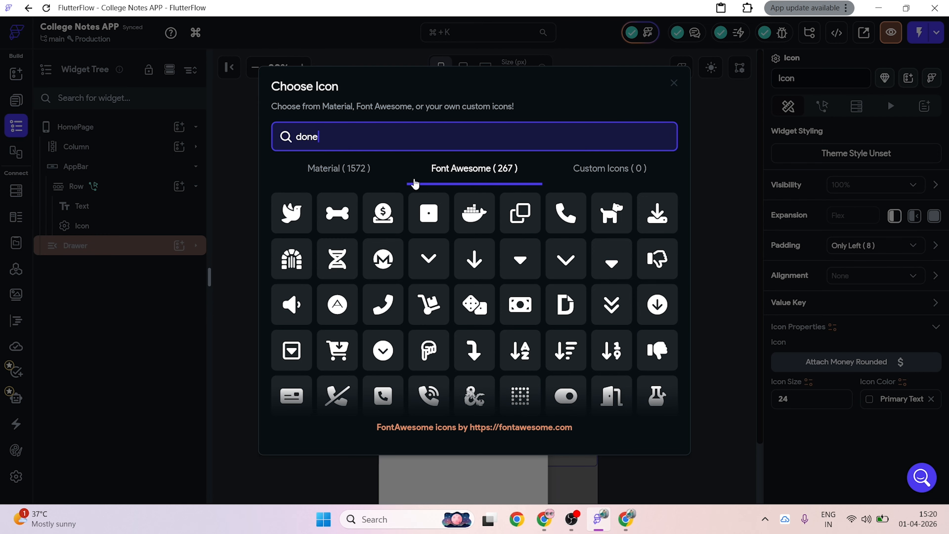
left_click(352, 169)
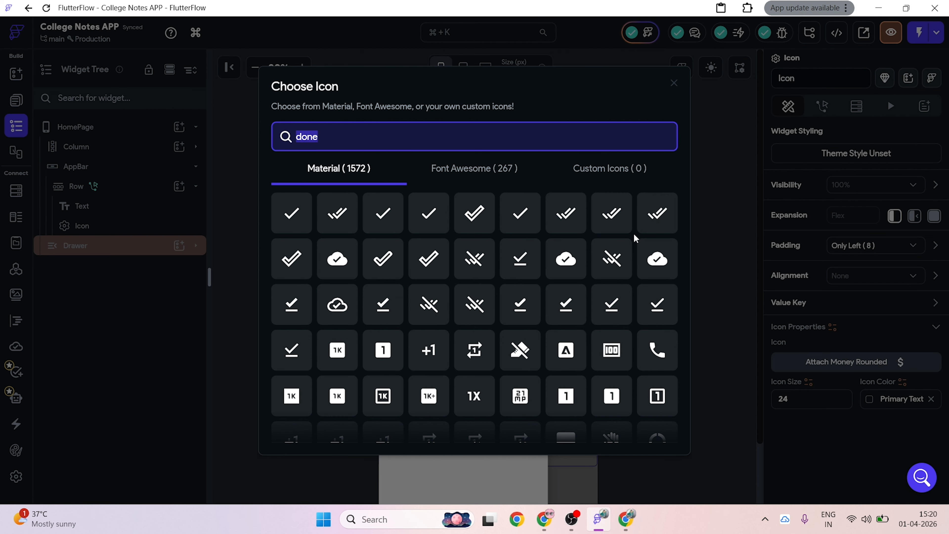
scroll(651, 389, "down", 1)
scroll(650, 396, "down", 6)
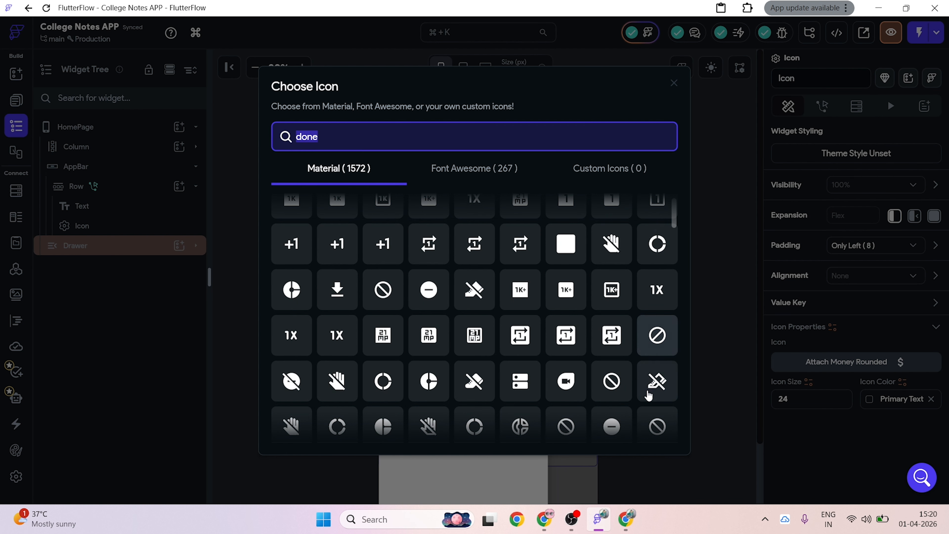
scroll(651, 404, "down", 5)
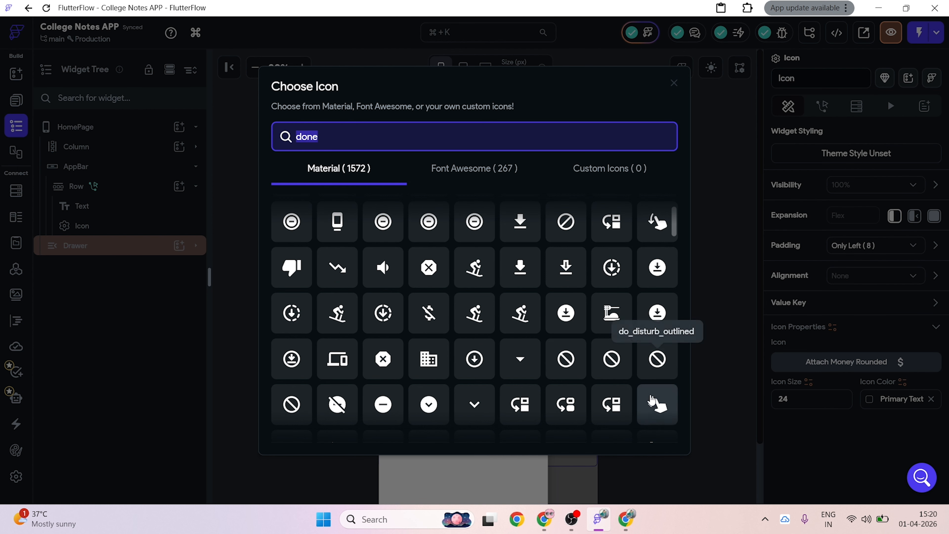
scroll(652, 418, "down", 2)
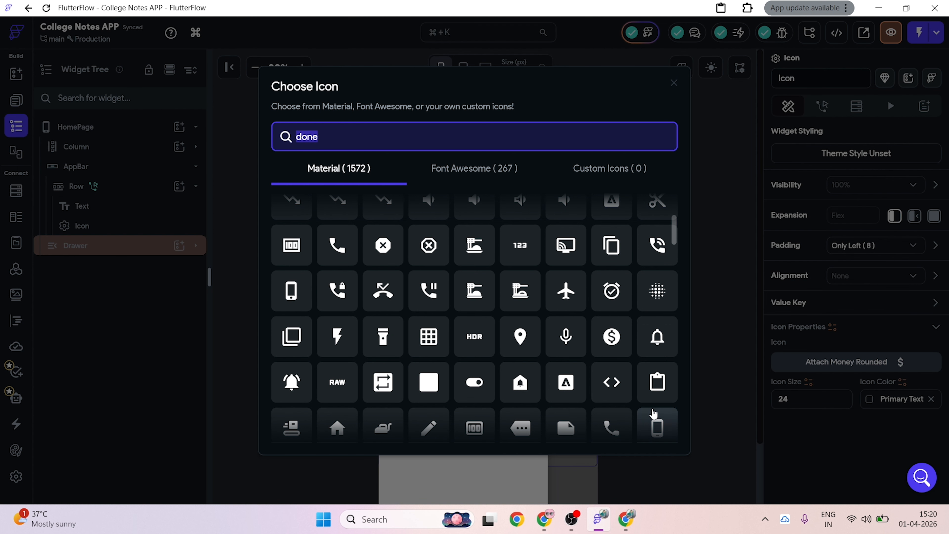
scroll(657, 404, "down", 8)
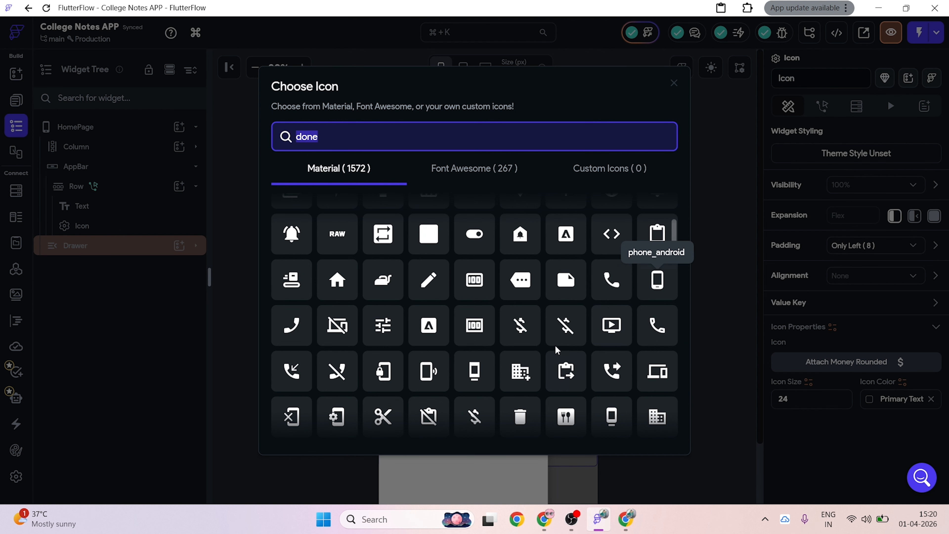
scroll(556, 352, "down", 6)
scroll(556, 351, "down", 5)
scroll(568, 344, "up", 10)
scroll(567, 336, "up", 8)
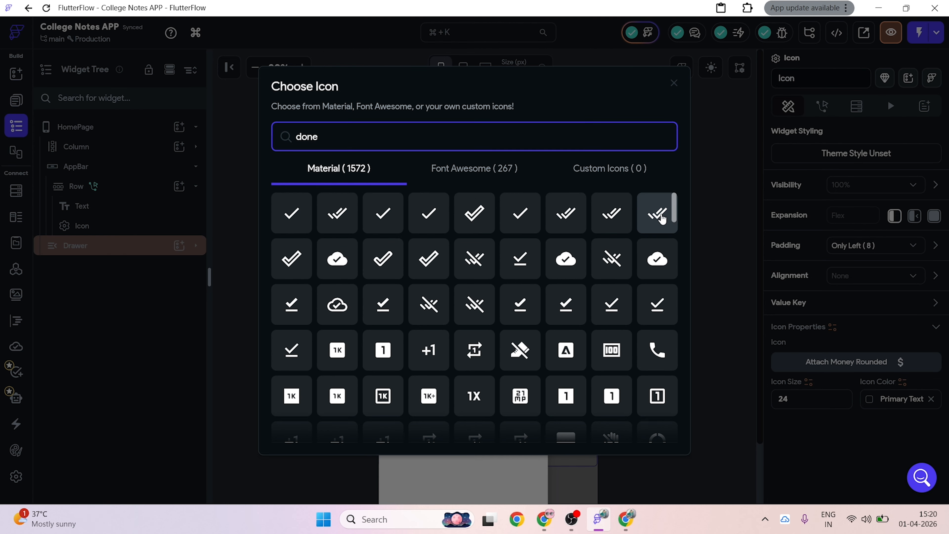
left_click(670, 215)
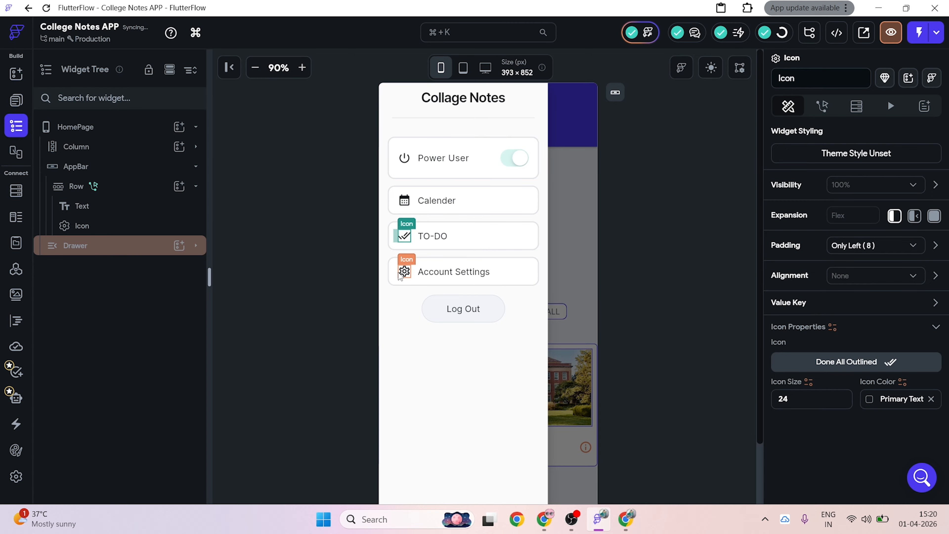
Step: Insert a Spacer between the Account Settings item and the Log Out button in the drawer
left_click(439, 276)
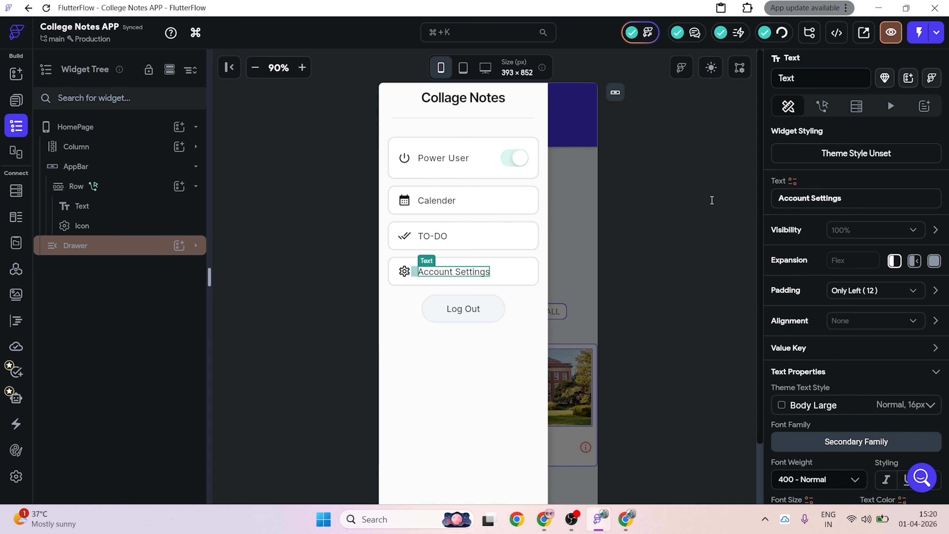
left_click(681, 279)
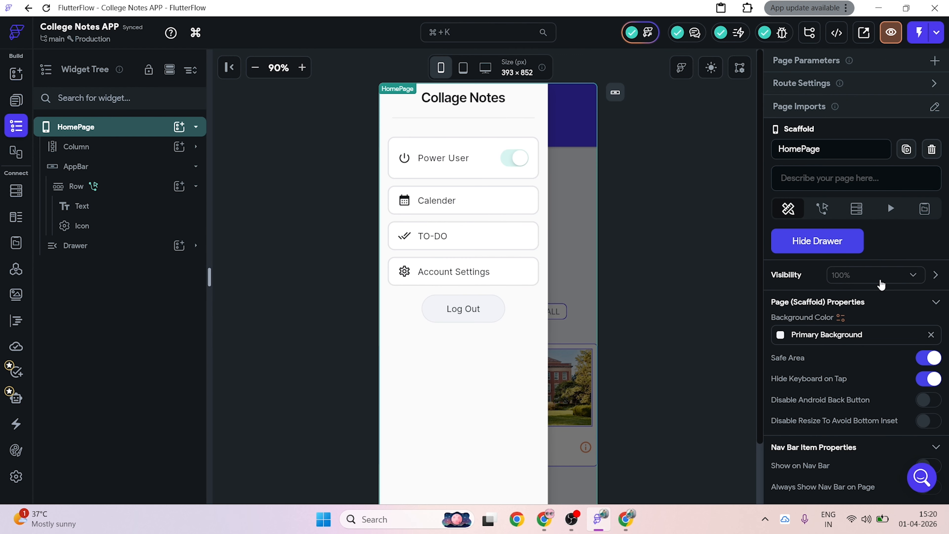
left_click(488, 316)
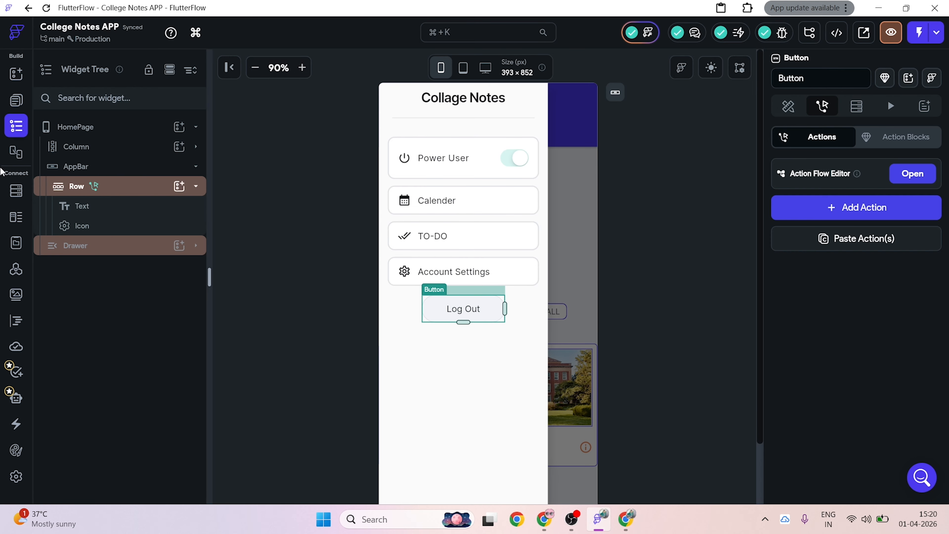
left_click(195, 245)
scroll(146, 396, "down", 4)
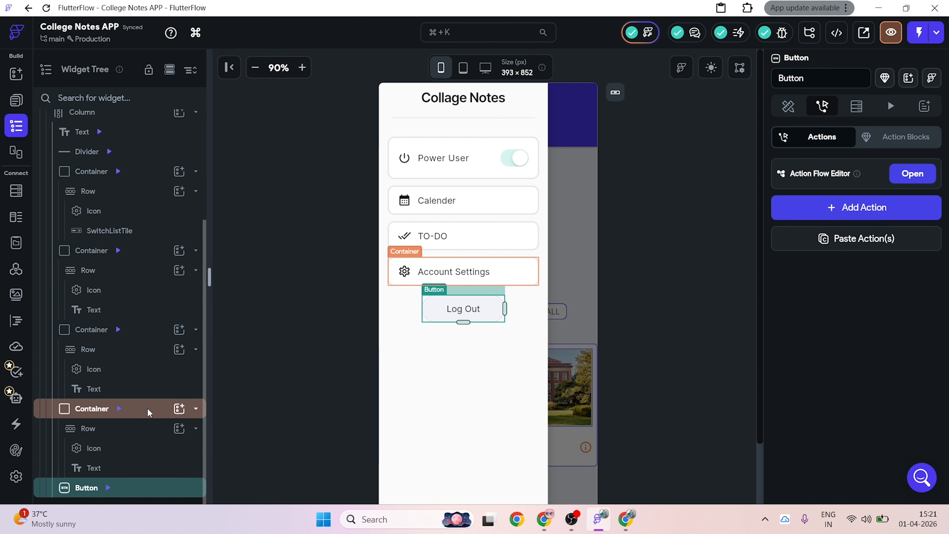
scroll(396, 477, "down", 2)
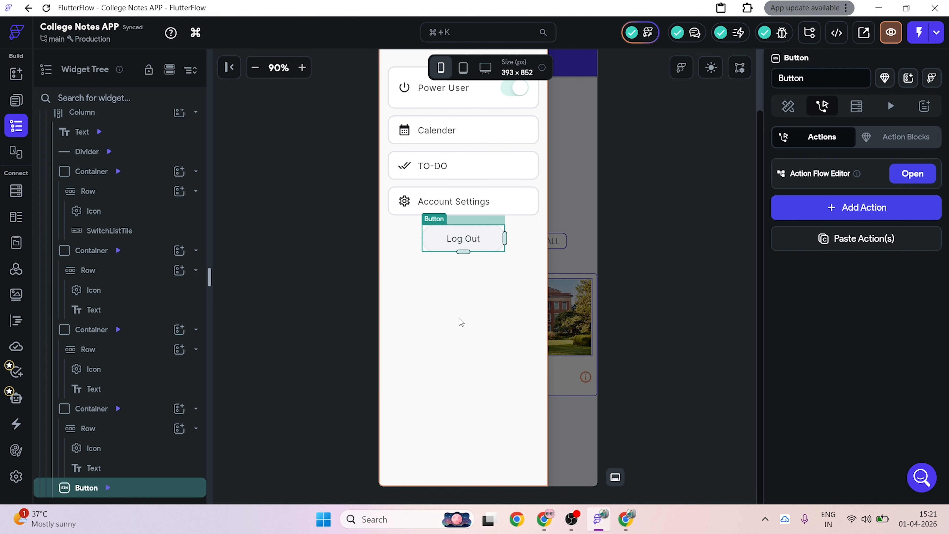
left_click(16, 74)
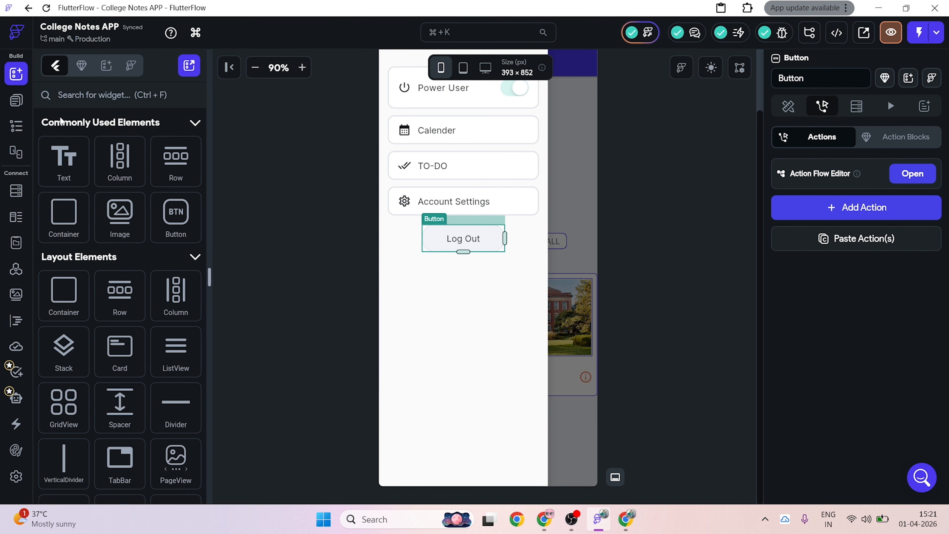
scroll(125, 357, "down", 5)
scroll(127, 362, "up", 1)
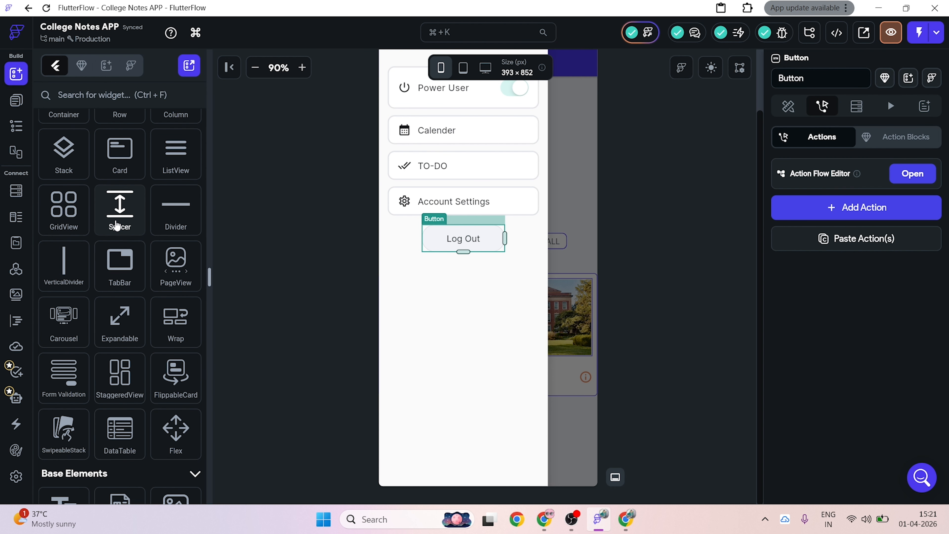
left_click_drag(117, 212, 462, 225)
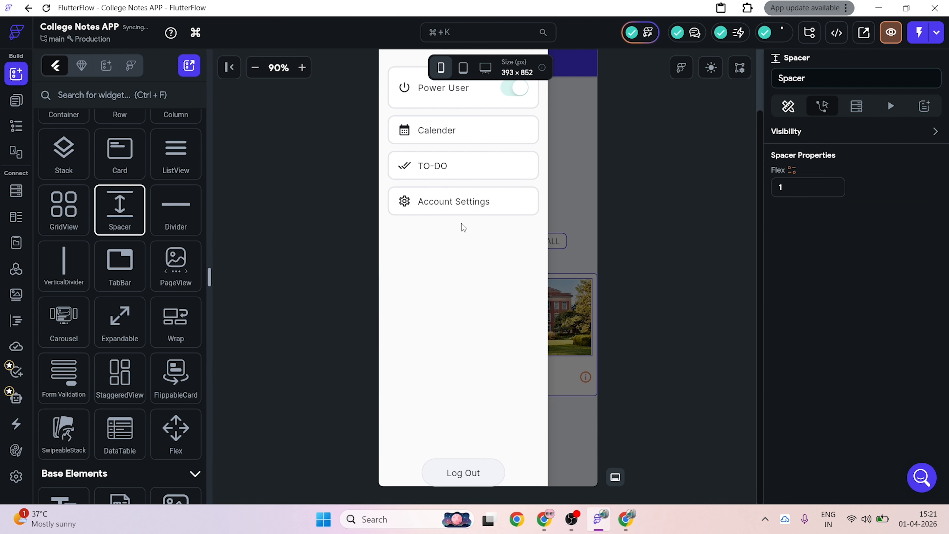
Step: Clear the Log Out button's top padding and set its bottom padding to 20
left_click(463, 472)
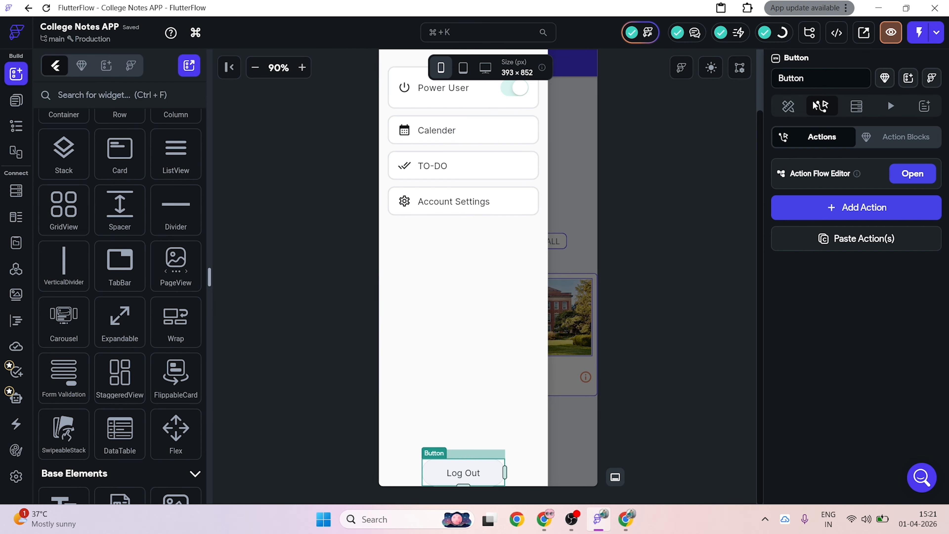
left_click(785, 113)
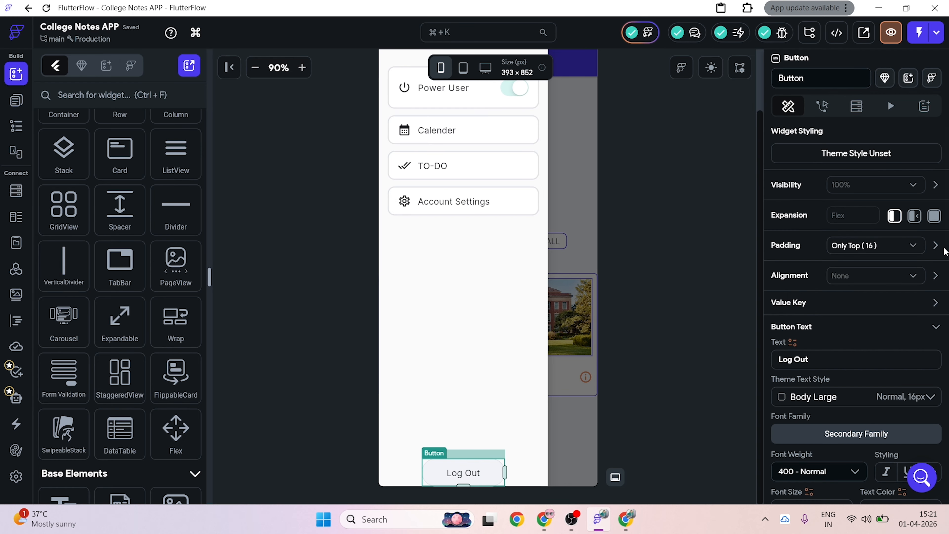
left_click(935, 245)
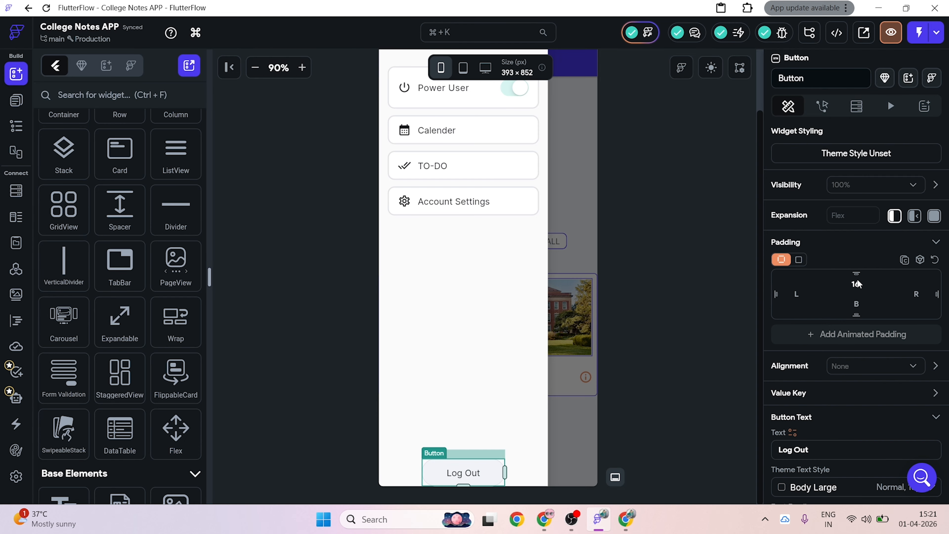
left_click_drag(861, 285, 825, 281)
key("BackSpace")
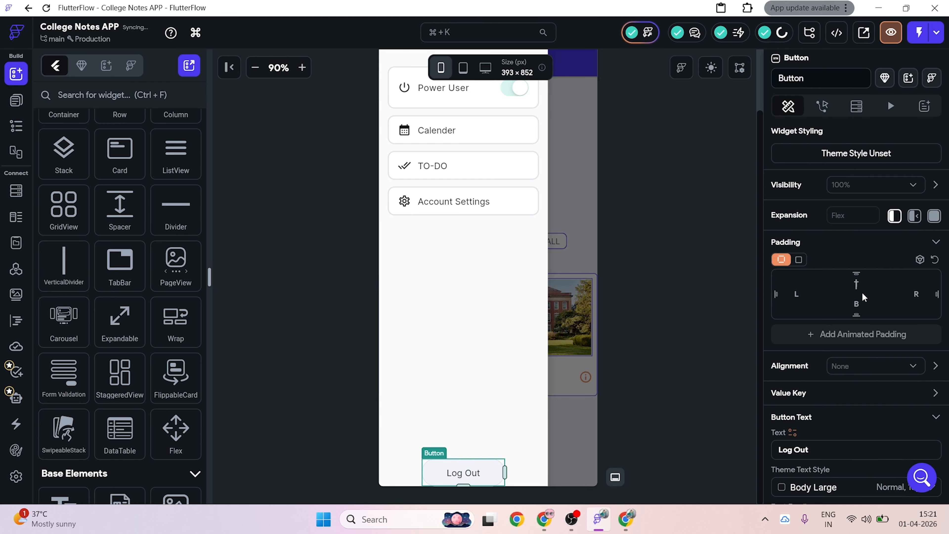
left_click(856, 303)
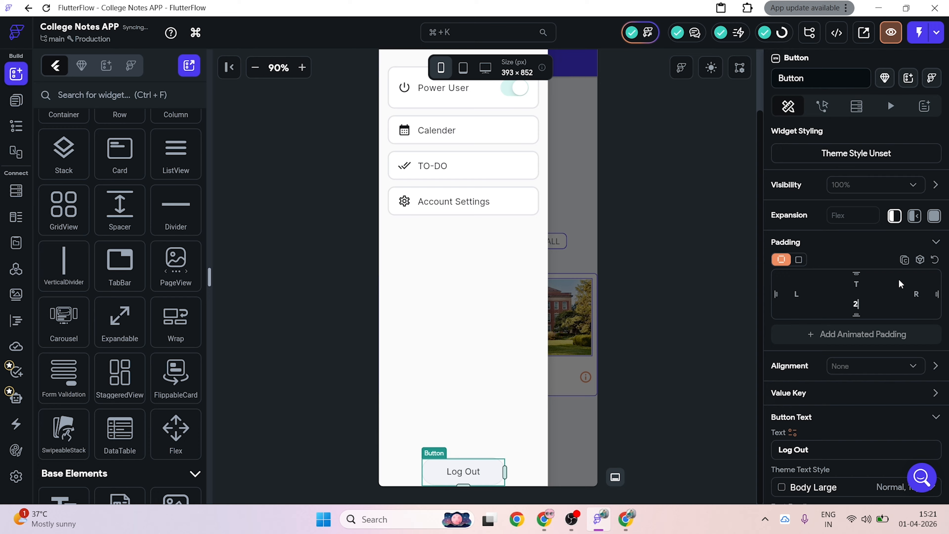
type("20")
left_click(722, 363)
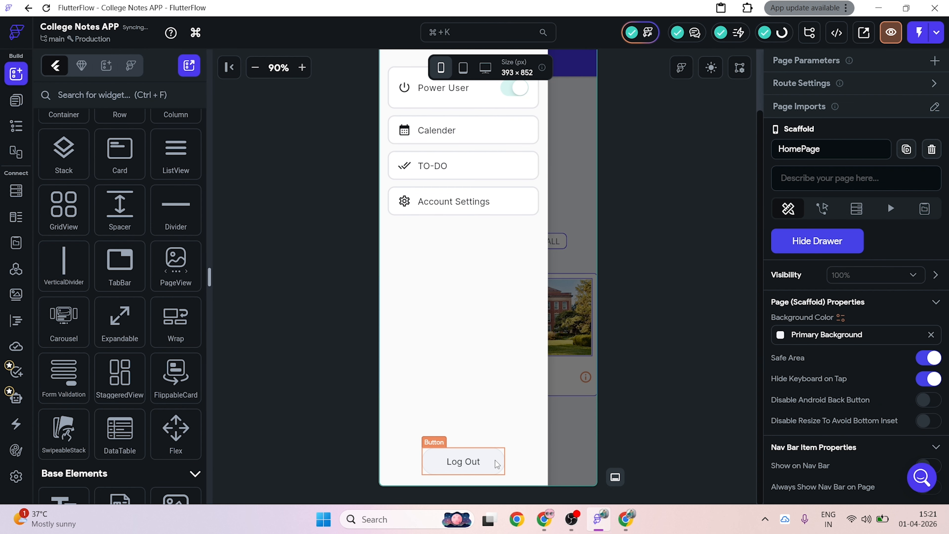
Step: Hide the drawer so the canvas shows the HomePage content
scroll(528, 451, "up", 2)
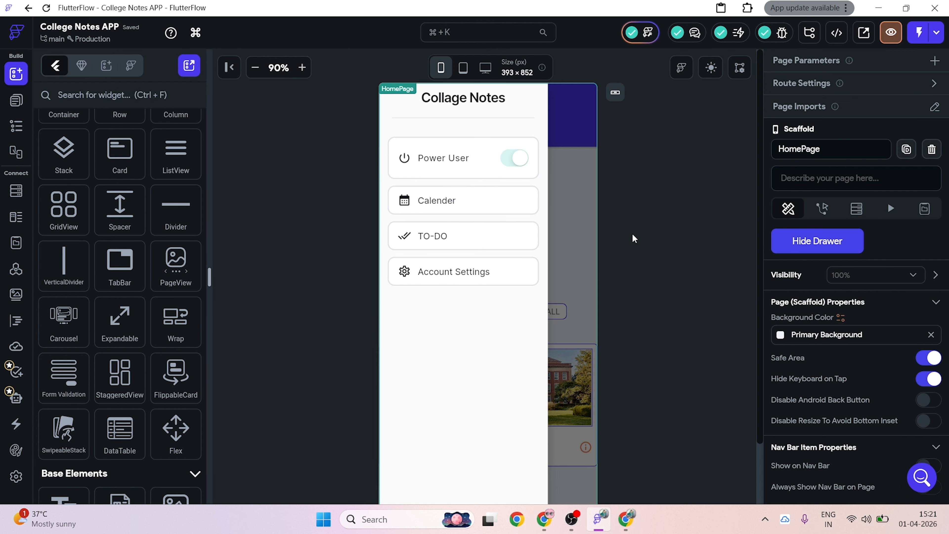
left_click(792, 245)
left_click(792, 245)
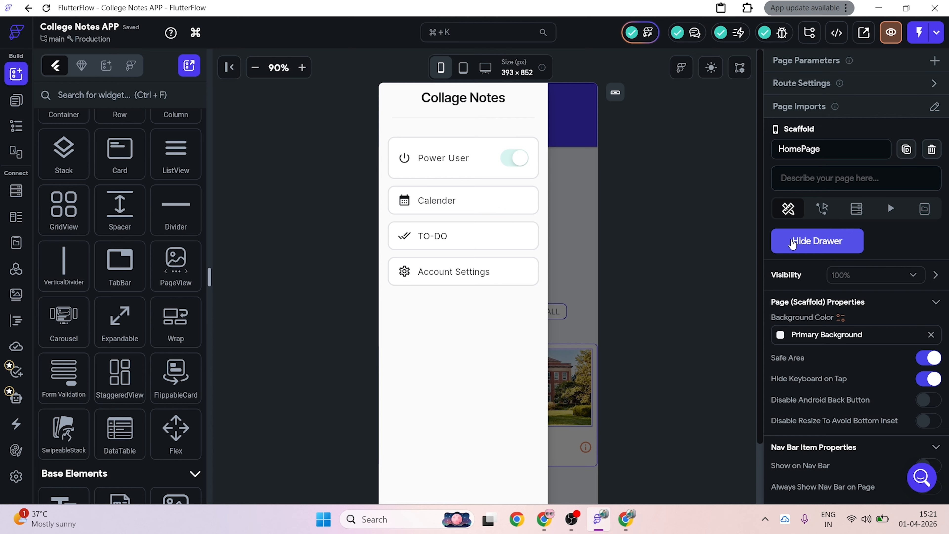
left_click(792, 243)
Step: Create a new page named Profile from the Profile 11 template using My Theme
left_click(11, 106)
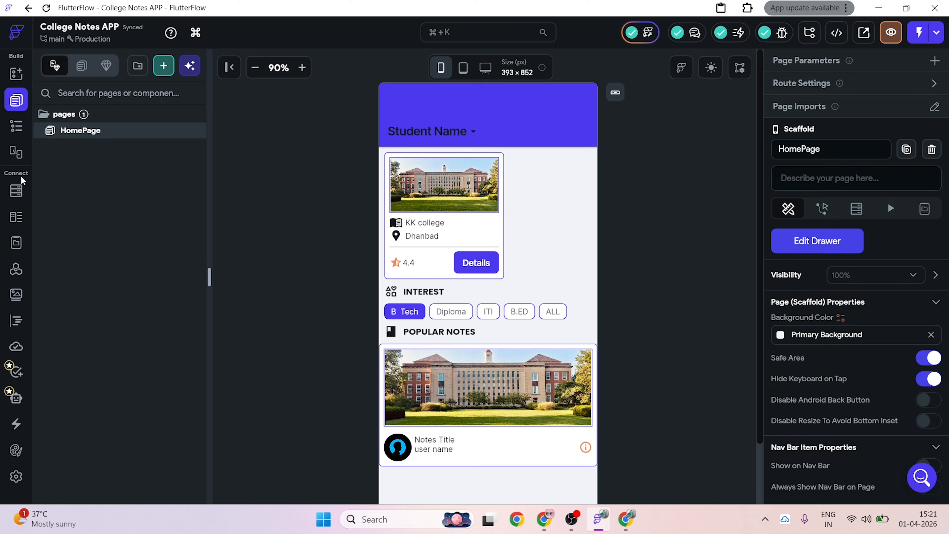
left_click(163, 66)
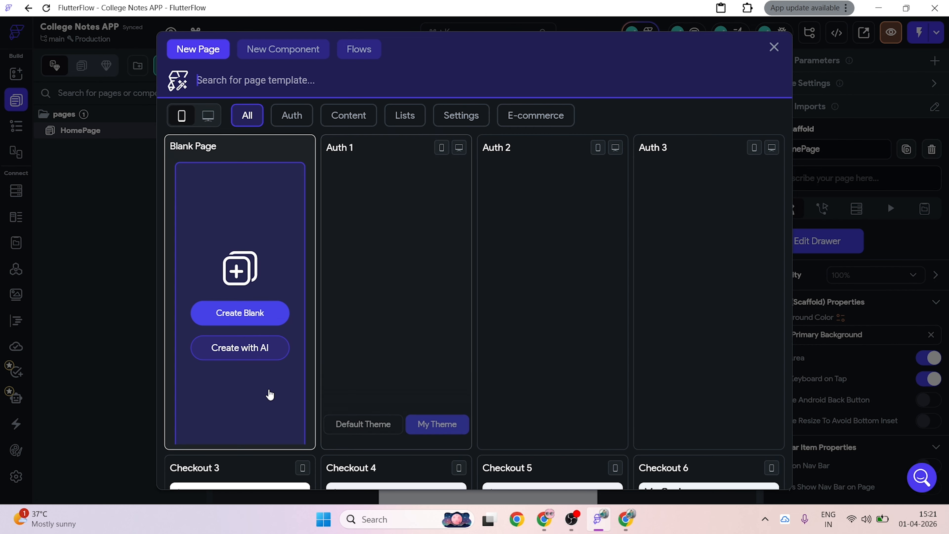
scroll(741, 294, "down", 1)
scroll(721, 243, "up", 1)
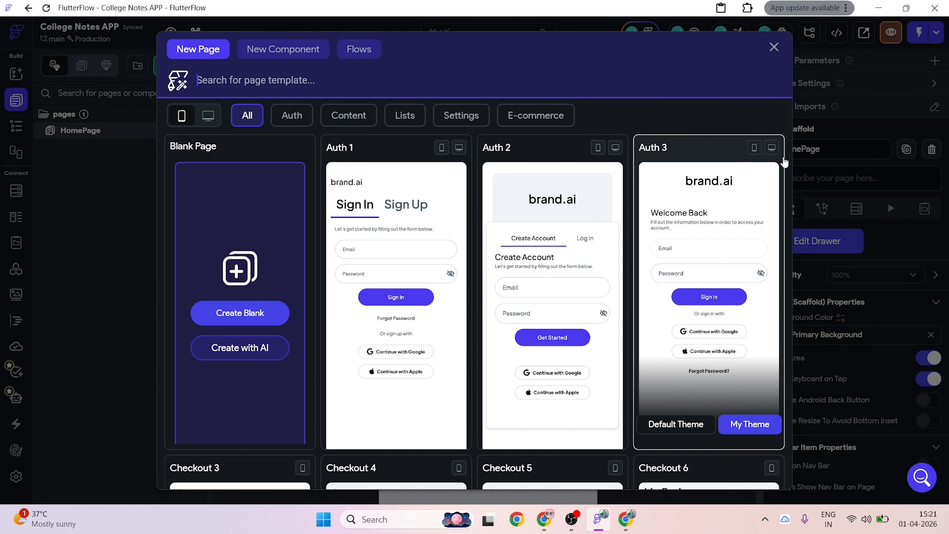
left_click_drag(781, 158, 788, 480)
scroll(627, 377, "up", 10)
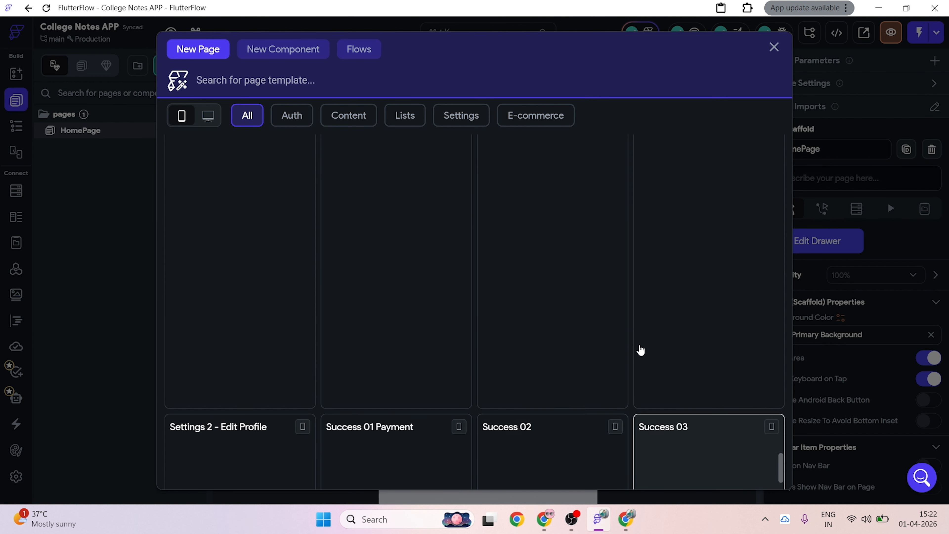
scroll(640, 349, "up", 5)
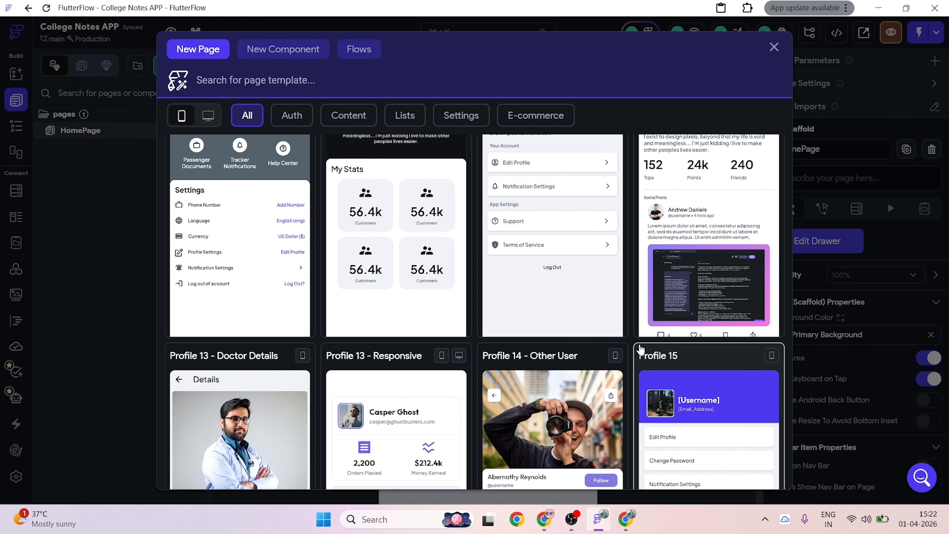
scroll(640, 350, "up", 5)
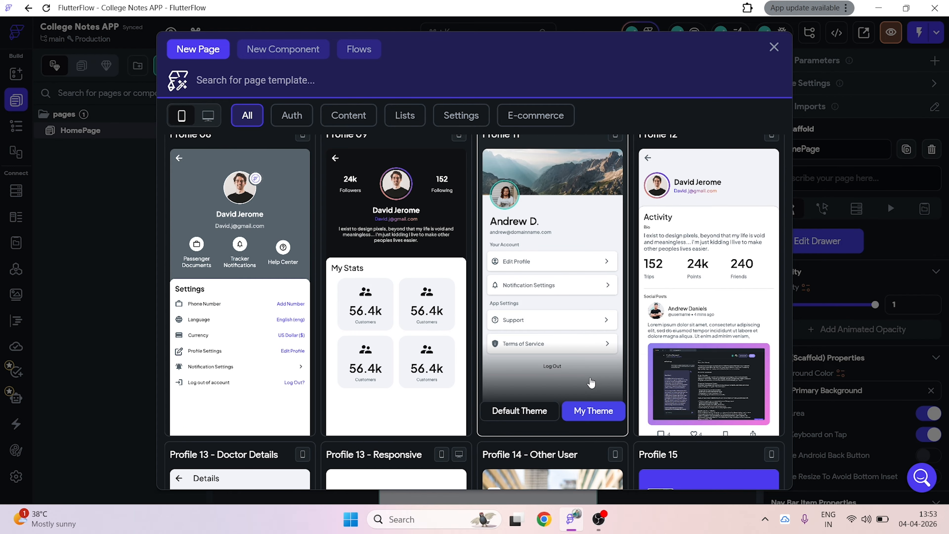
left_click(585, 411)
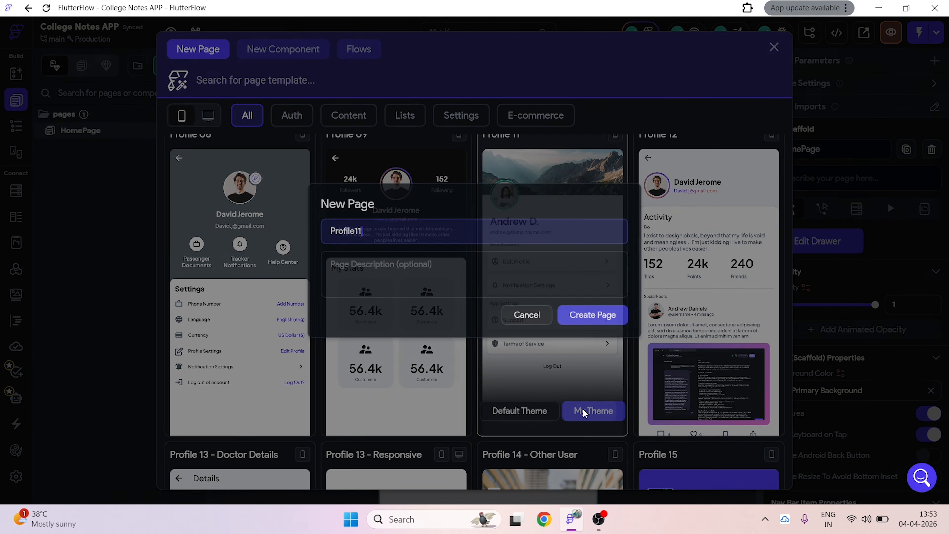
key("BackSpace")
key("BackSpace")
left_click(591, 315)
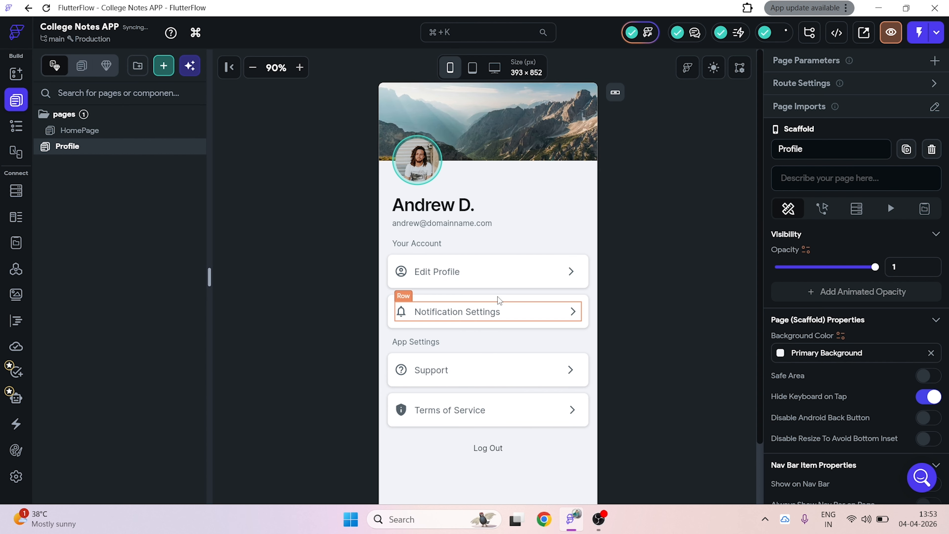
scroll(508, 329, "down", 2)
scroll(535, 425, "up", 1)
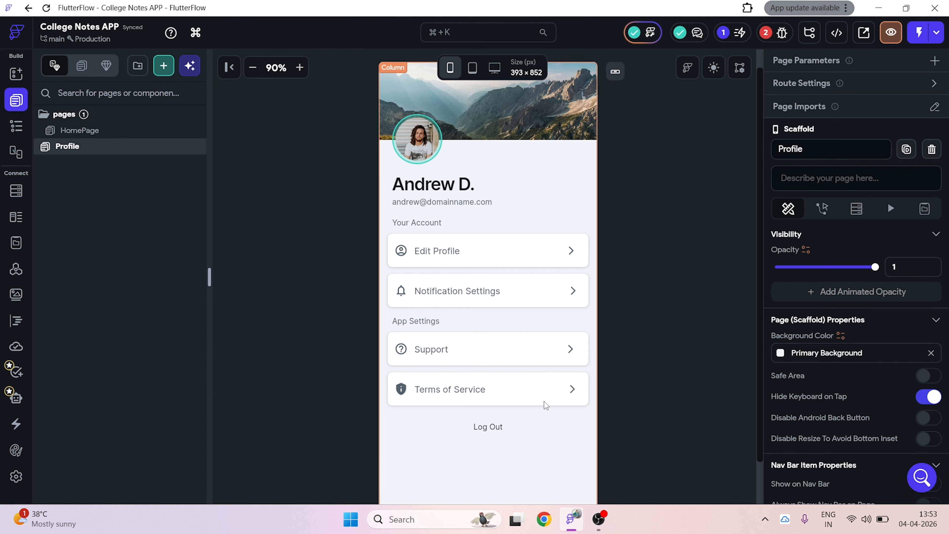
Step: Inspect the Profile page's name text, email text, profile picture, pageBG header container and Log Out button
left_click(394, 190)
left_click(395, 186)
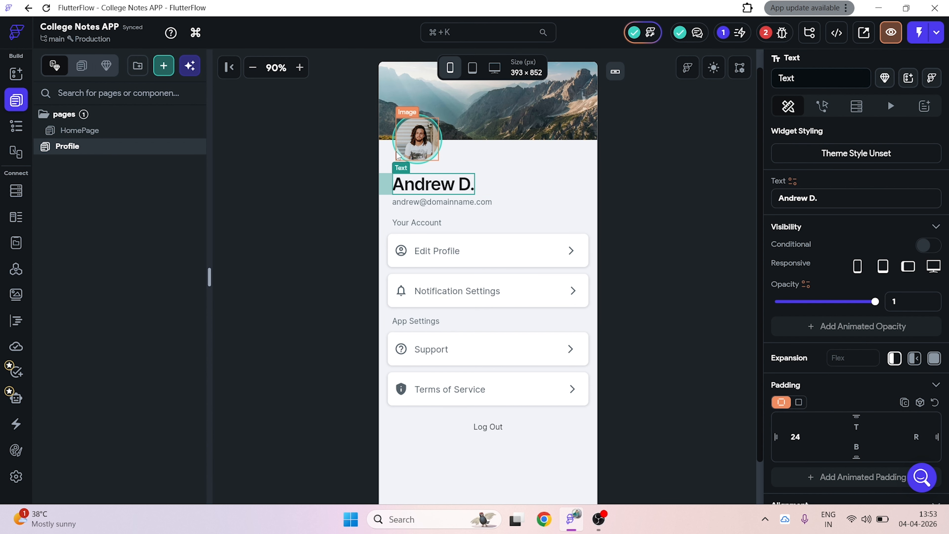
left_click(407, 152)
left_click(433, 207)
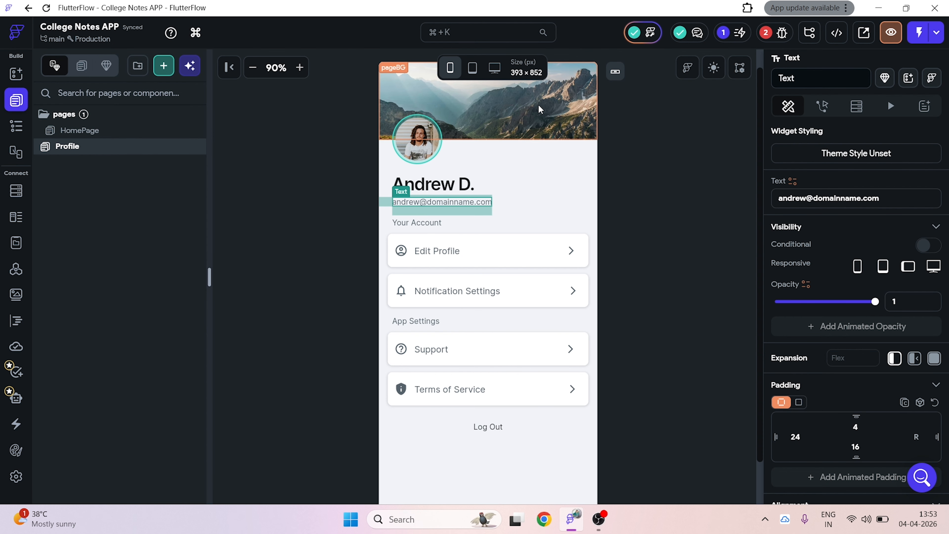
scroll(541, 150, "up", 1)
left_click(493, 139)
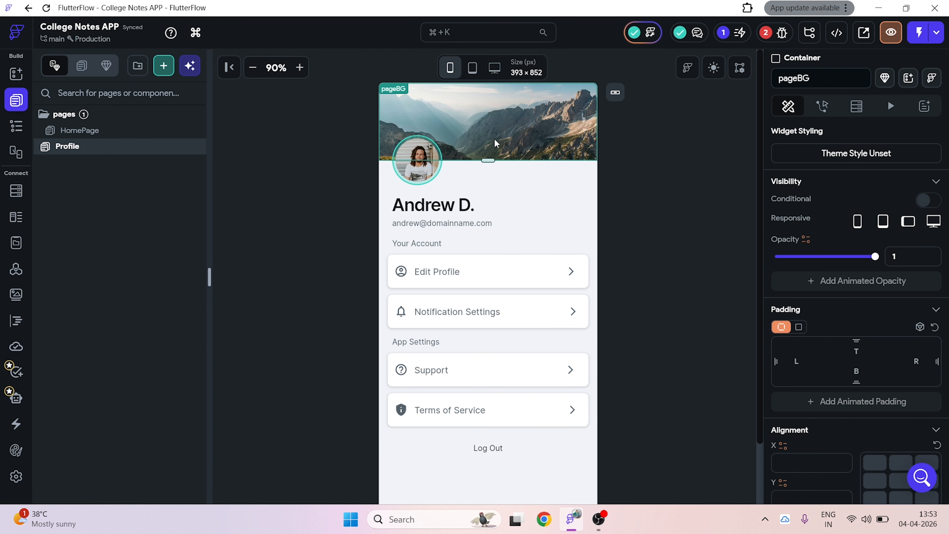
scroll(617, 247, "down", 2)
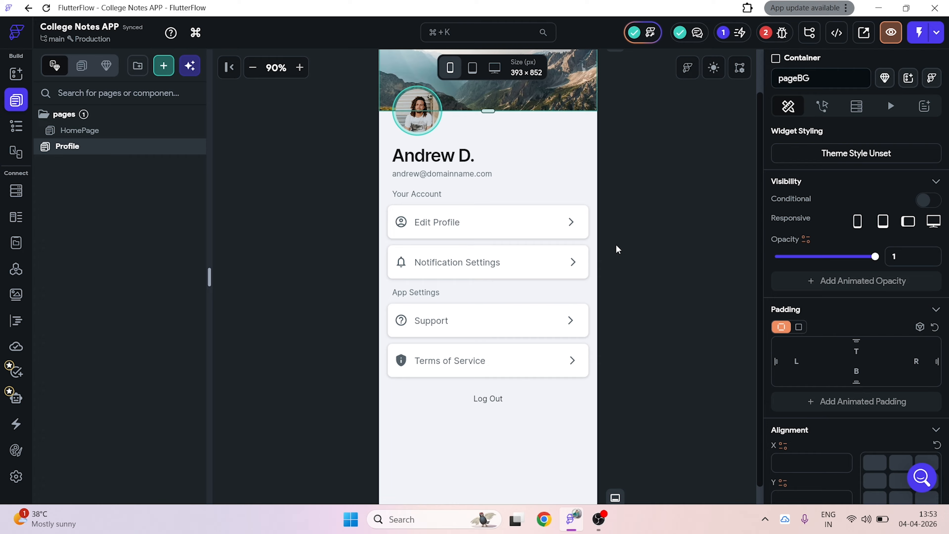
left_click(635, 232)
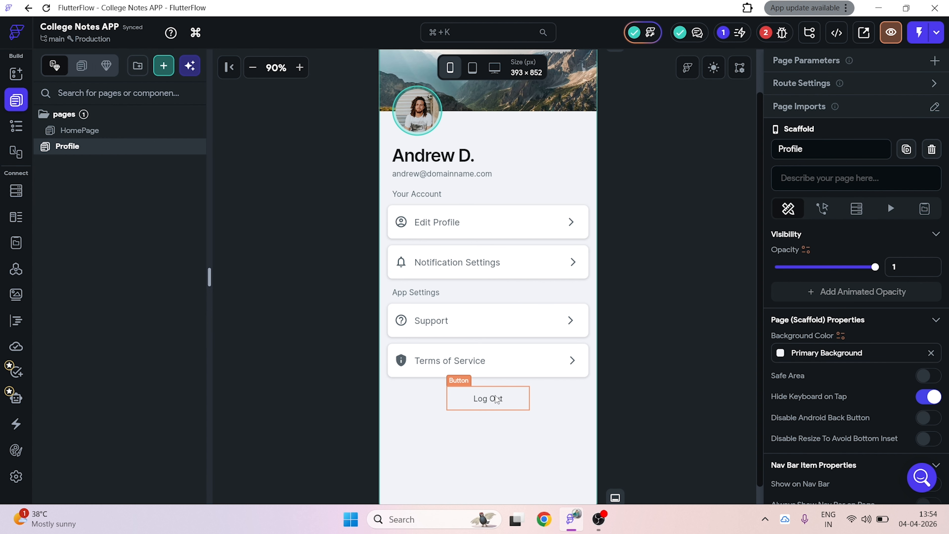
left_click(493, 405)
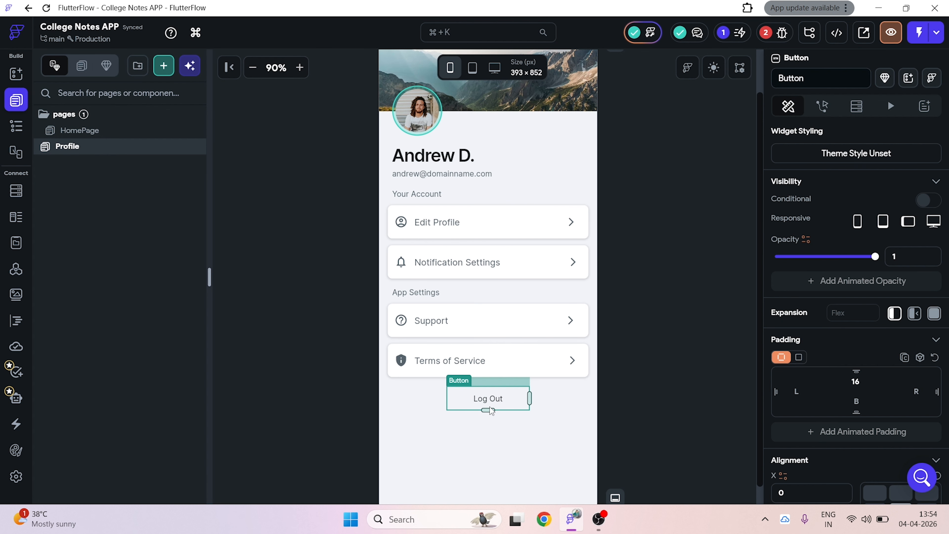
left_click(530, 426)
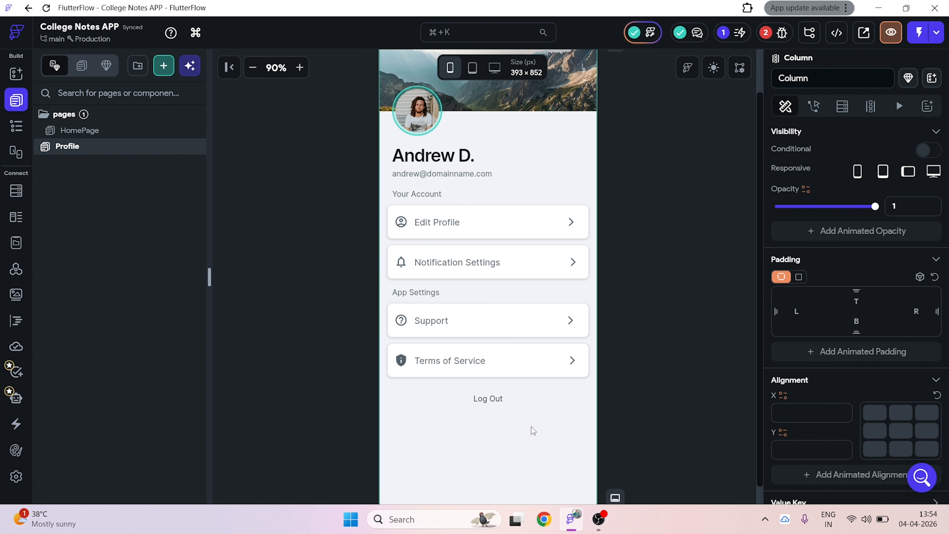
Step: Examine the profile image's properties and review the Profile page layout from the header to the area below Log Out
left_click(434, 163)
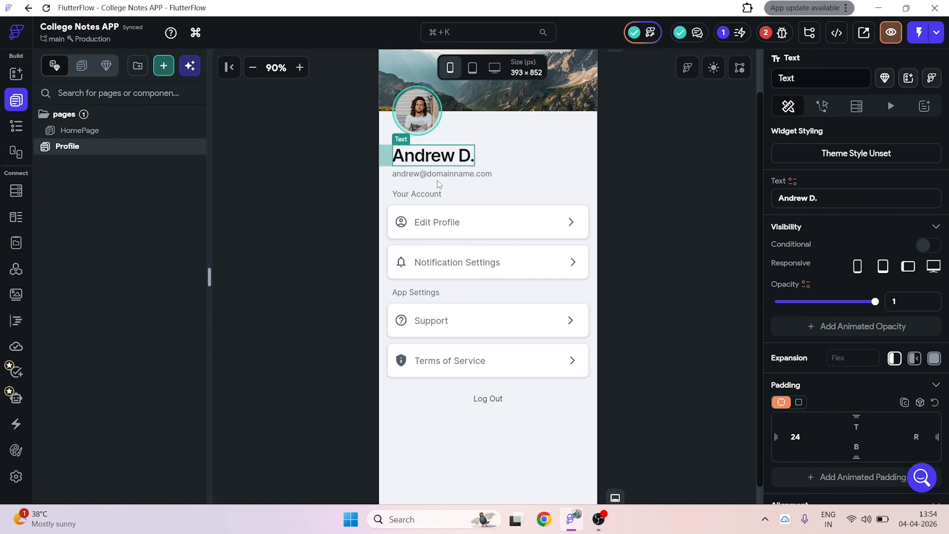
left_click(438, 172)
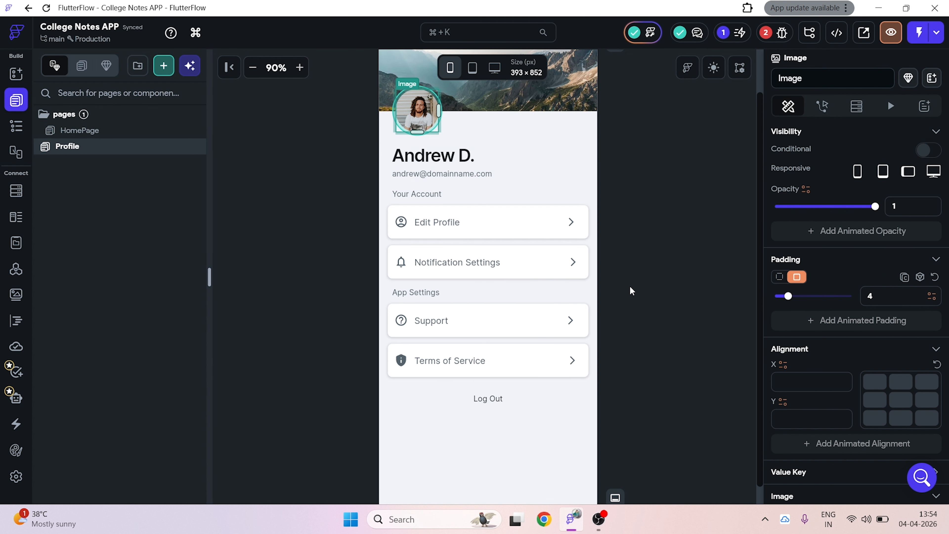
scroll(629, 286, "up", 1)
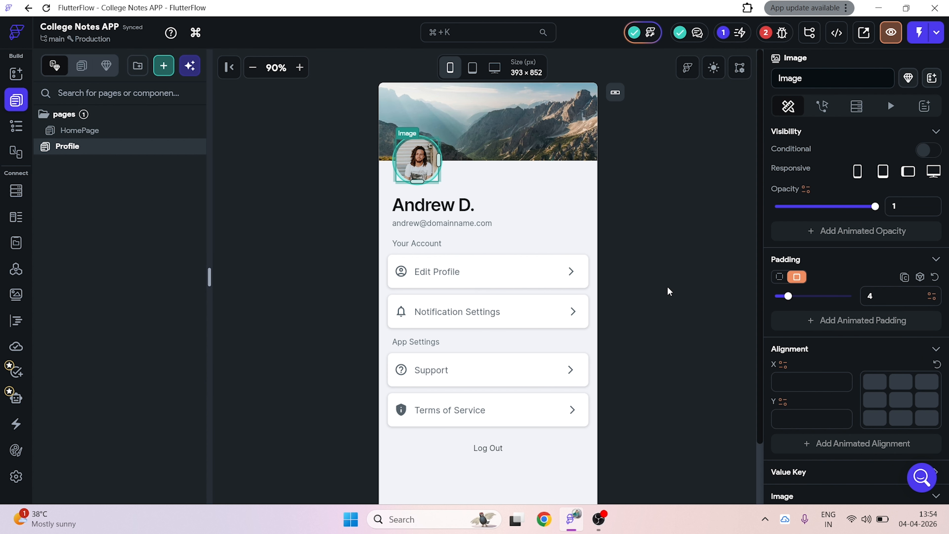
scroll(687, 280, "down", 2)
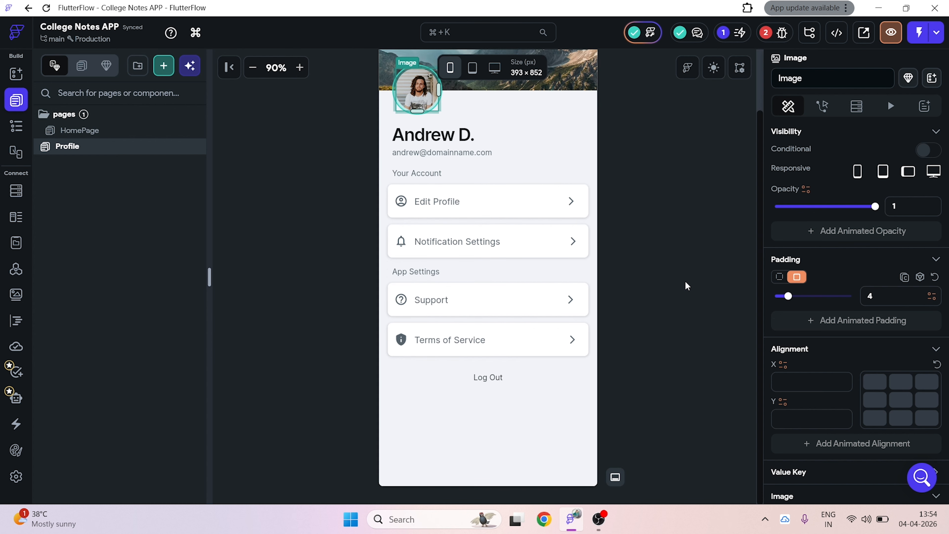
scroll(663, 295, "up", 2)
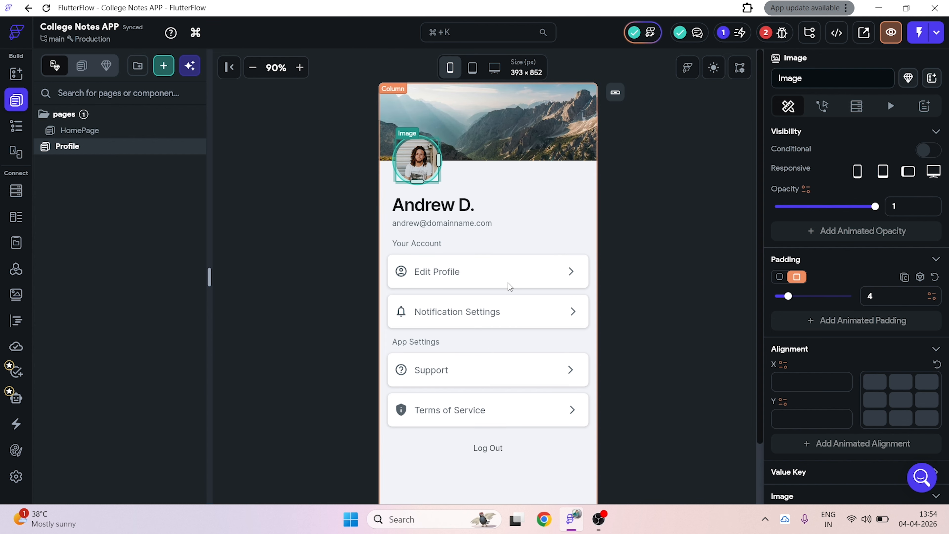
scroll(555, 393, "down", 2)
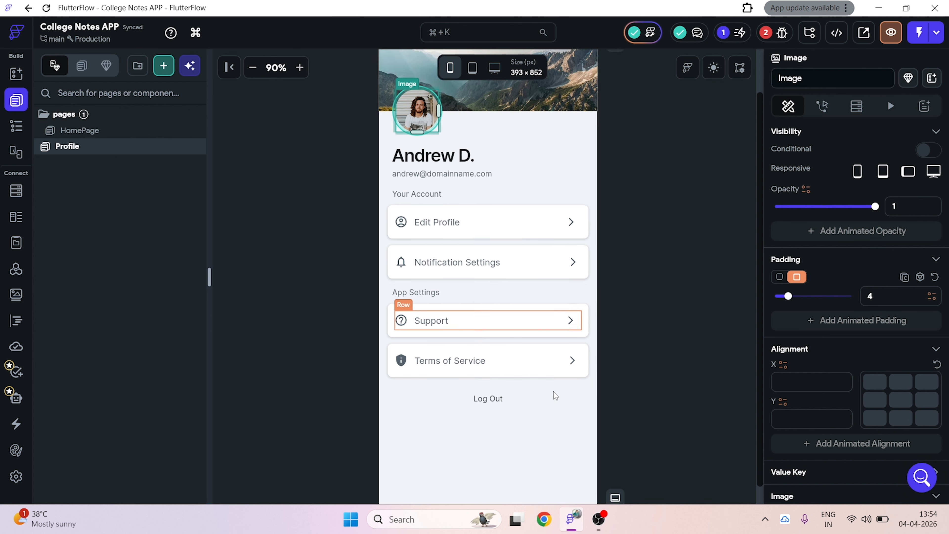
left_click(576, 455)
scroll(655, 426, "up", 1)
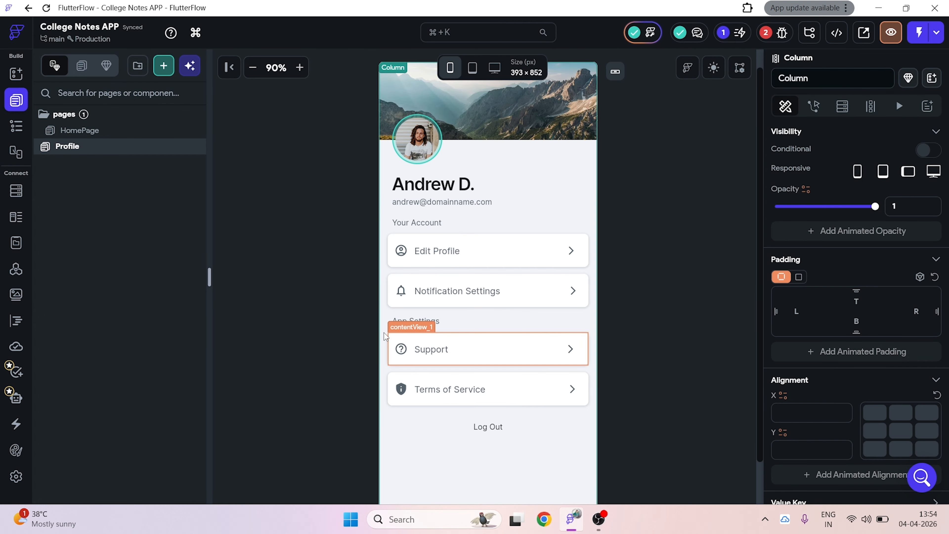
Step: Inspect the Support, Notification Settings and Edit Profile items, along with the name and email texts on the Profile page
left_click(453, 348)
left_click(450, 302)
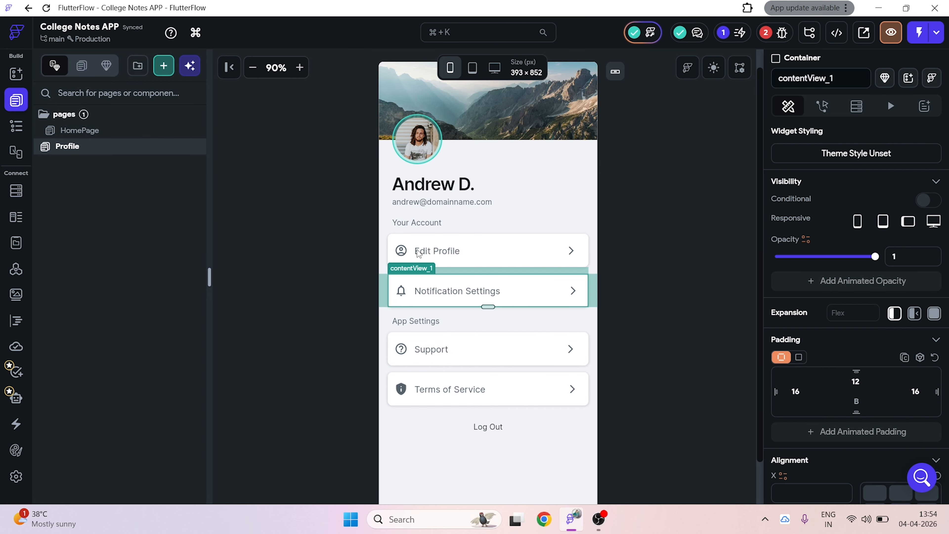
left_click(450, 294)
left_click(436, 251)
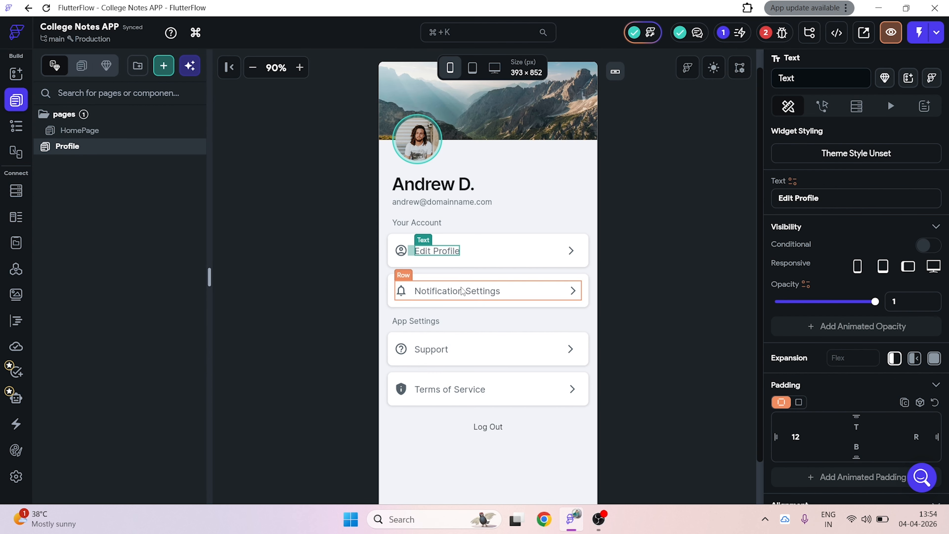
left_click(456, 291)
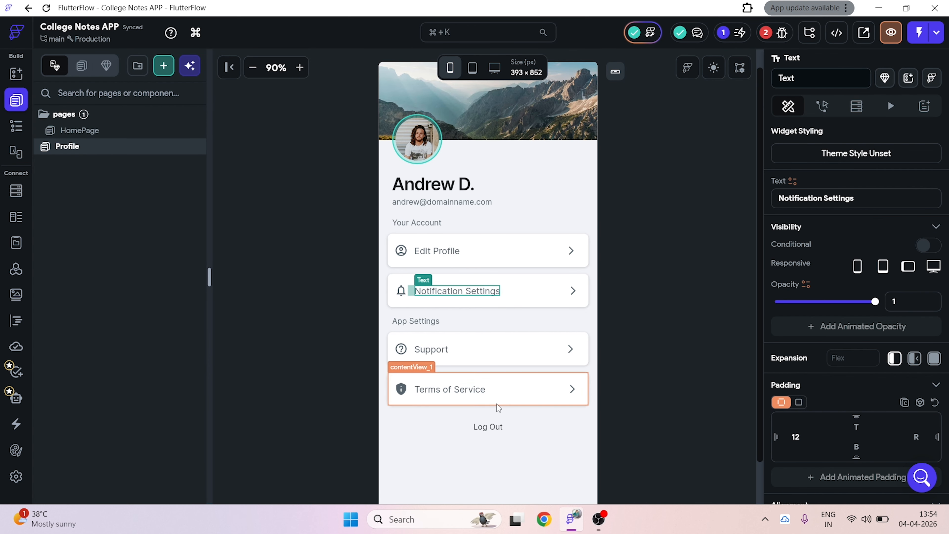
scroll(538, 429, "down", 1)
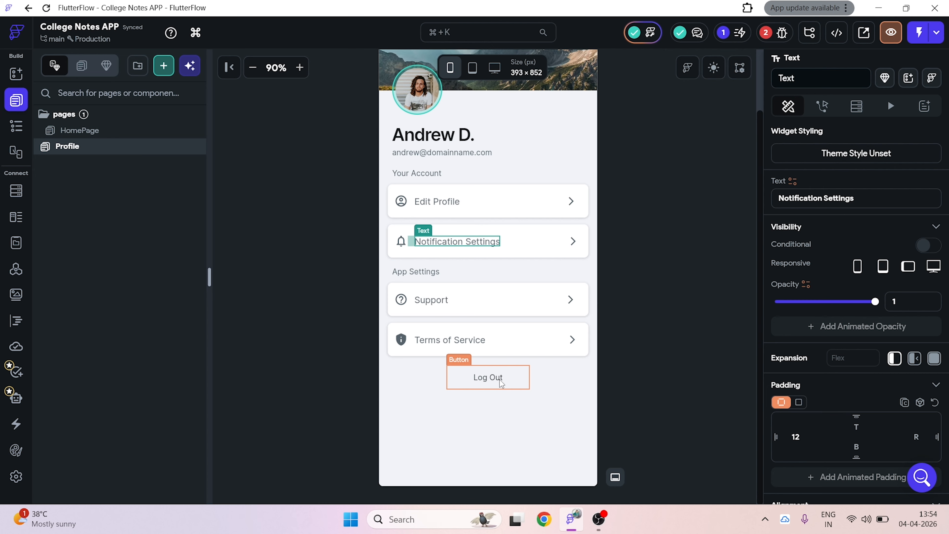
scroll(501, 383, "up", 2)
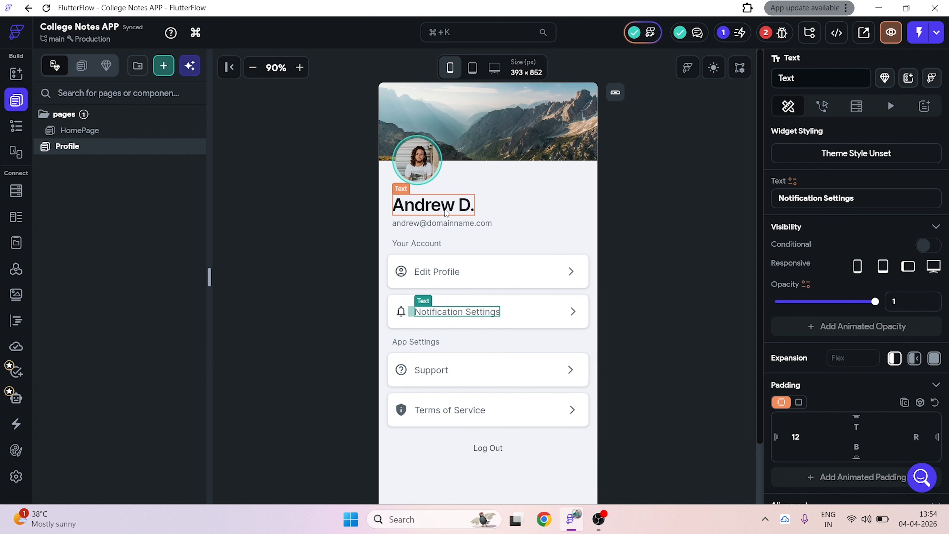
left_click(461, 213)
left_click(462, 222)
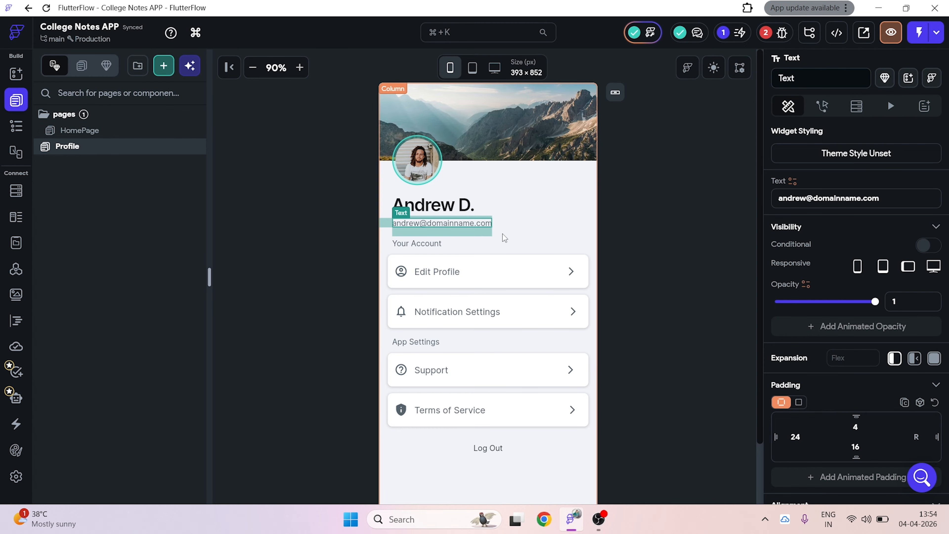
left_click(443, 205)
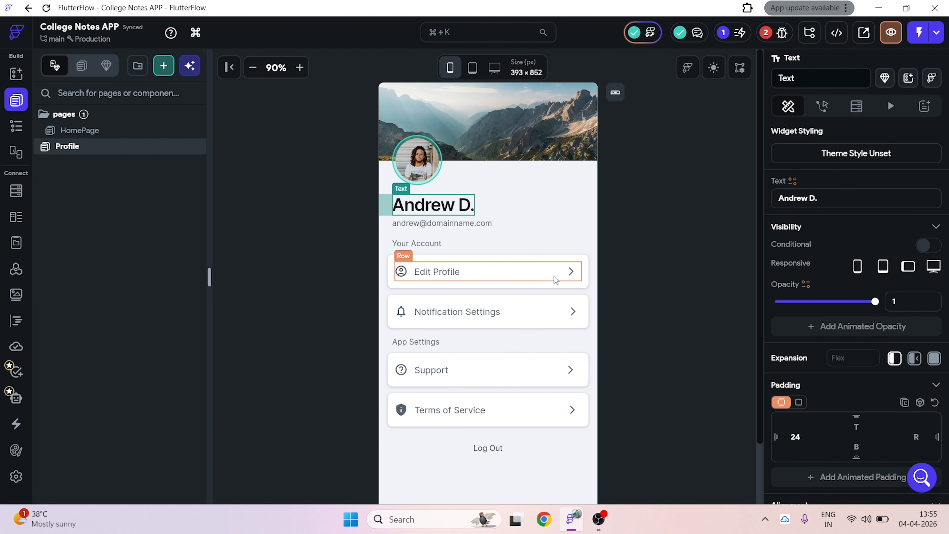
scroll(557, 284, "down", 2)
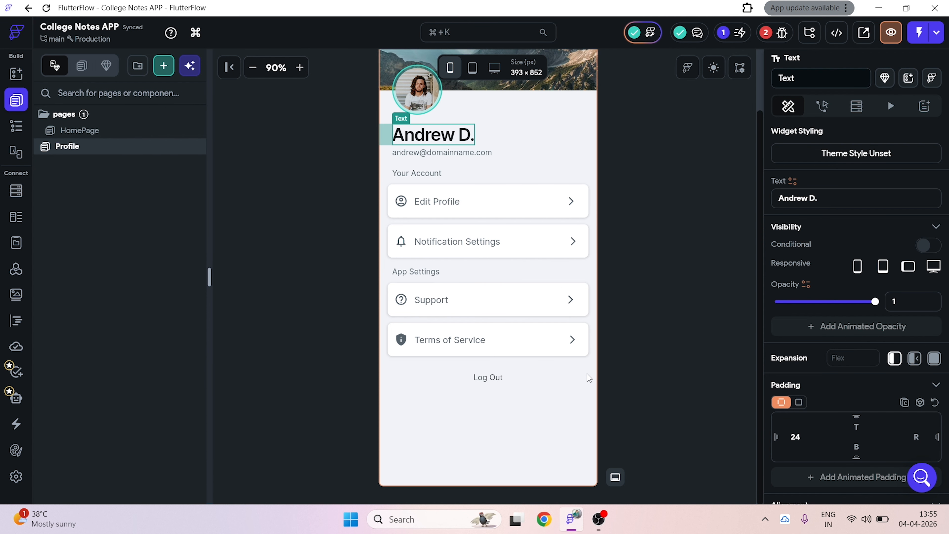
scroll(594, 347, "up", 2)
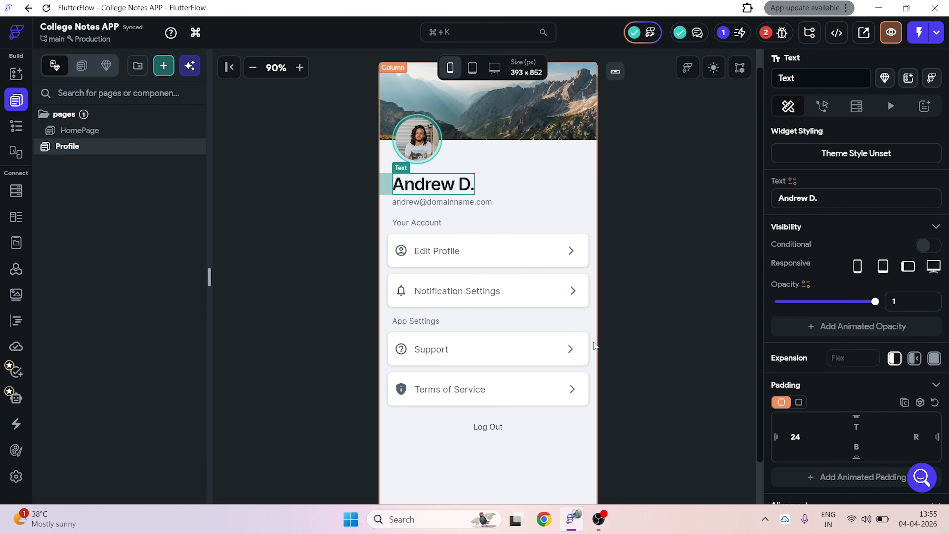